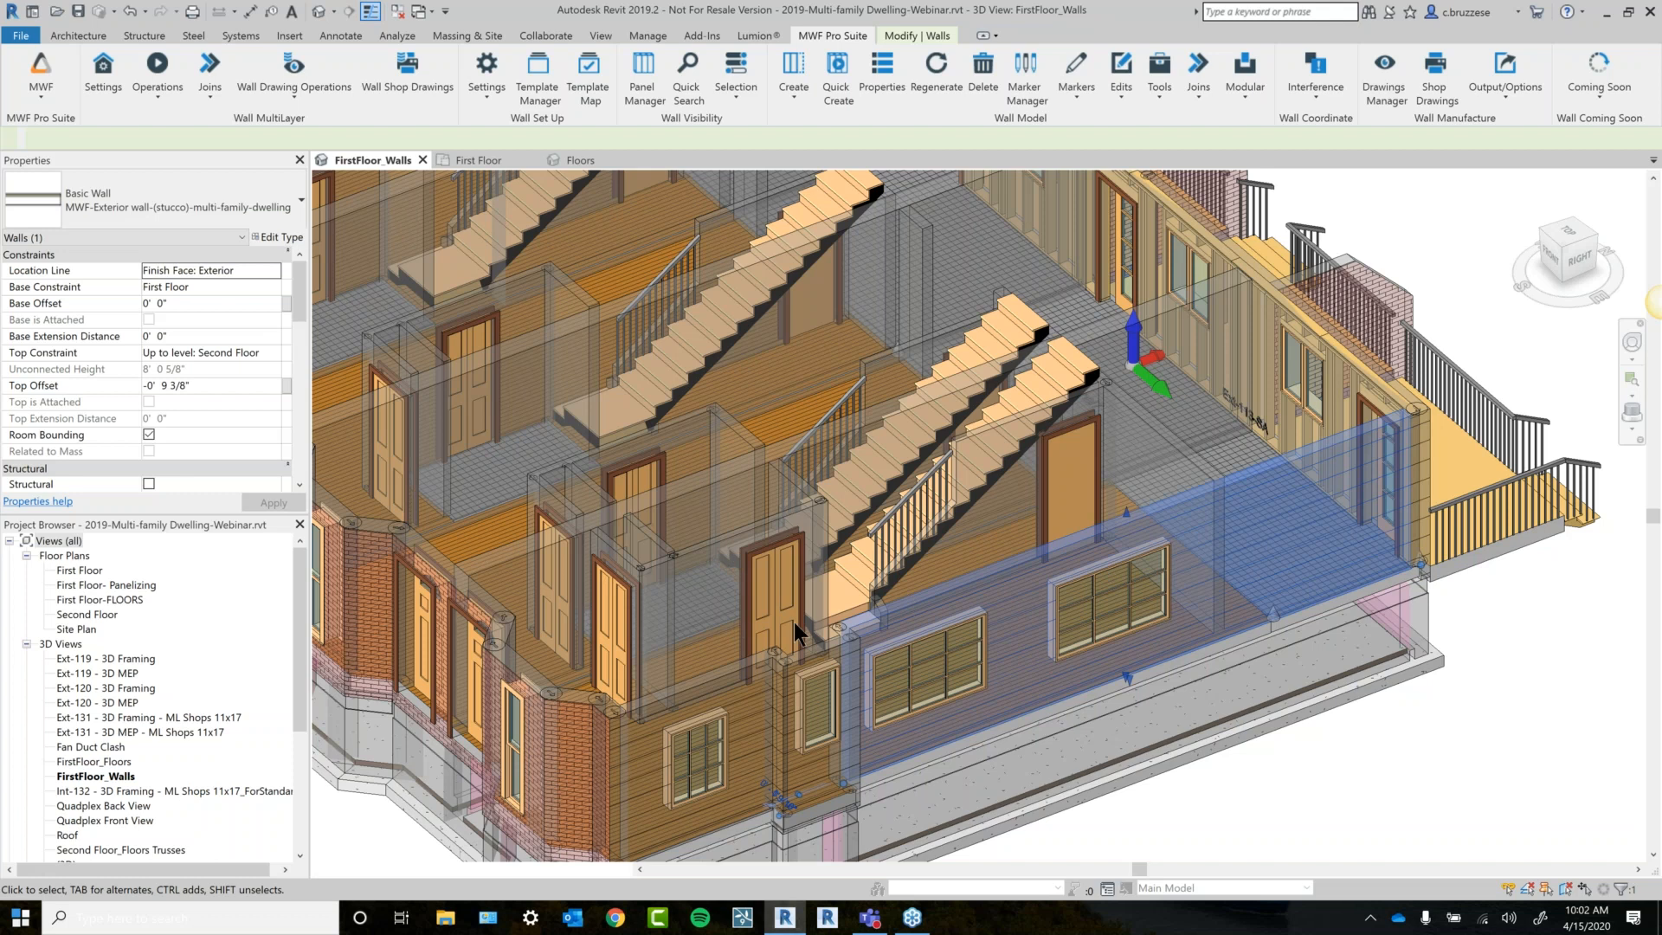
Examine the first-floor stucco exterior walls, the 6 1/2" interior partition and the available wall join options in the 3D view.
{"action": "middle_click_drag", "start_coordinate": [1147, 844], "coordinate": [1180, 772]}
{"action": "left_click", "coordinate": [1185, 779]}
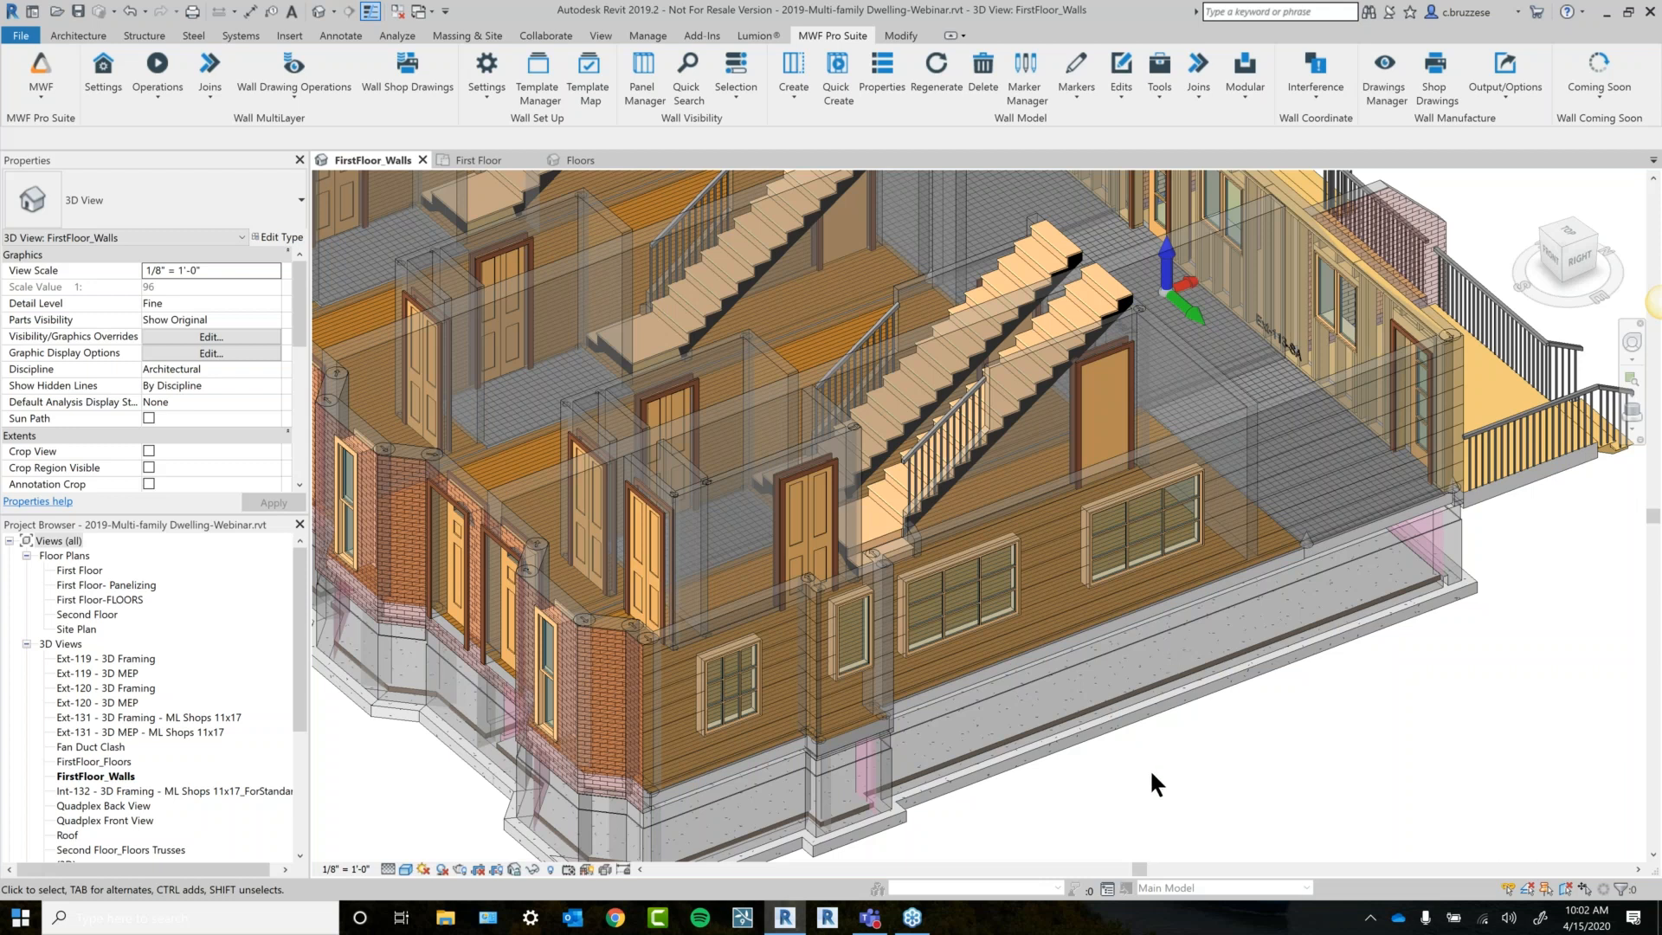
{"action": "mouse_move", "coordinate": [1180, 703]}
{"action": "middle_mouse_down"}
{"action": "mouse_move", "coordinate": [1189, 805]}
{"action": "mouse_move", "coordinate": [1199, 728]}
{"action": "middle_mouse_up"}
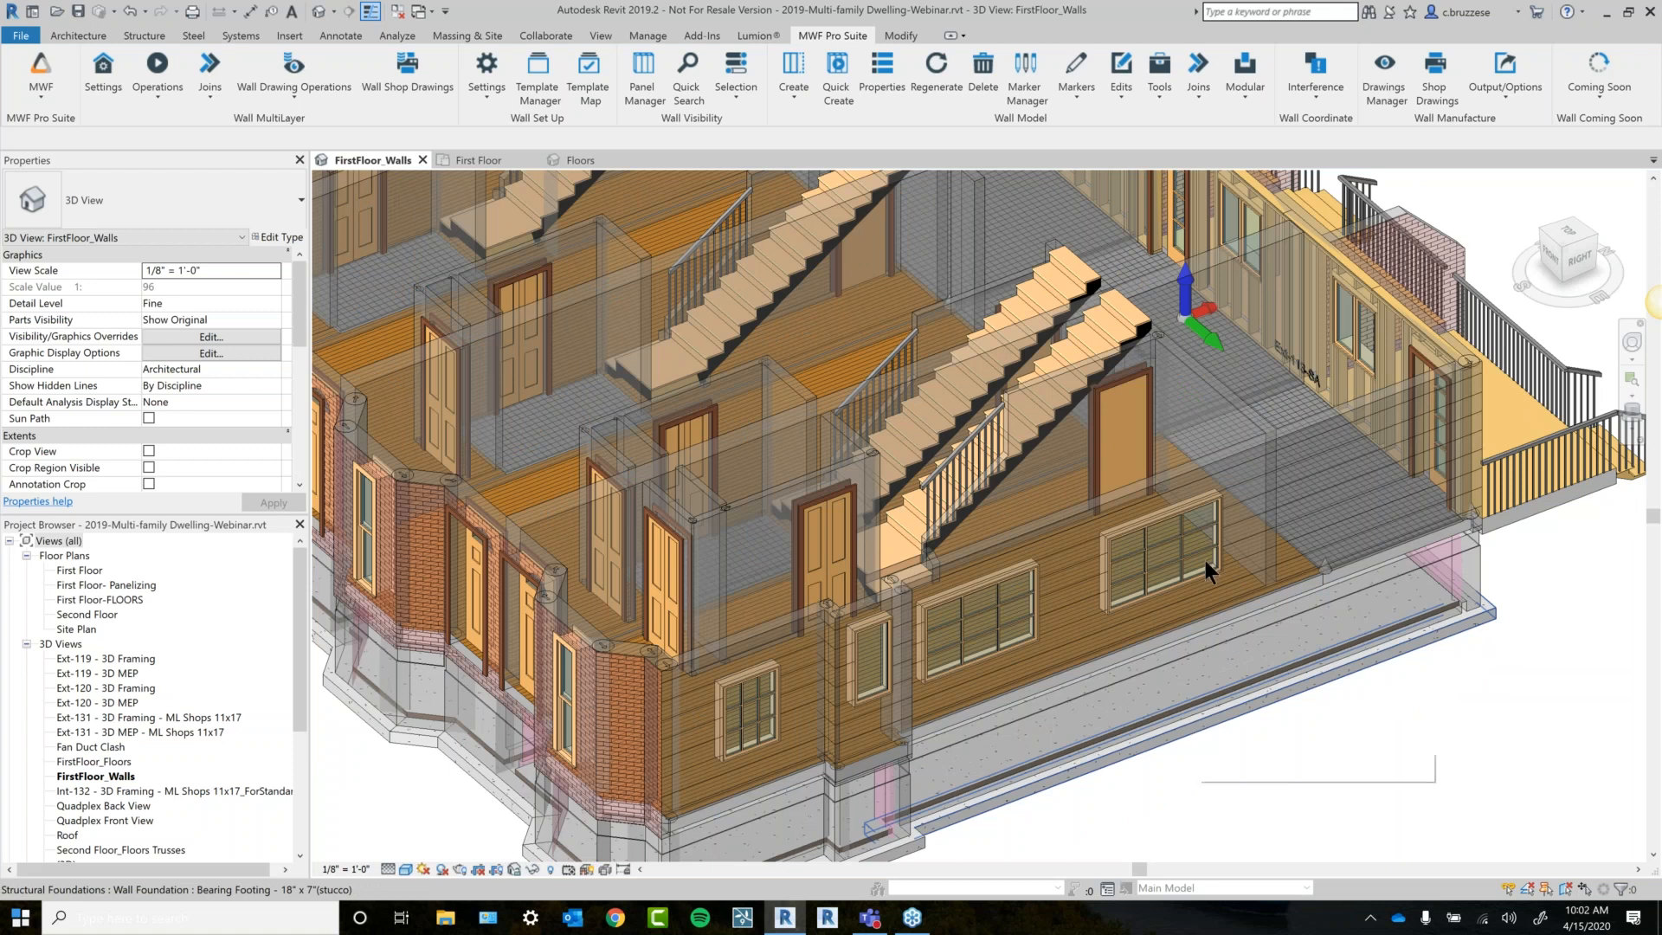
{"action": "scroll", "coordinate": [787, 490], "scroll_direction": "up", "scroll_amount": 2}
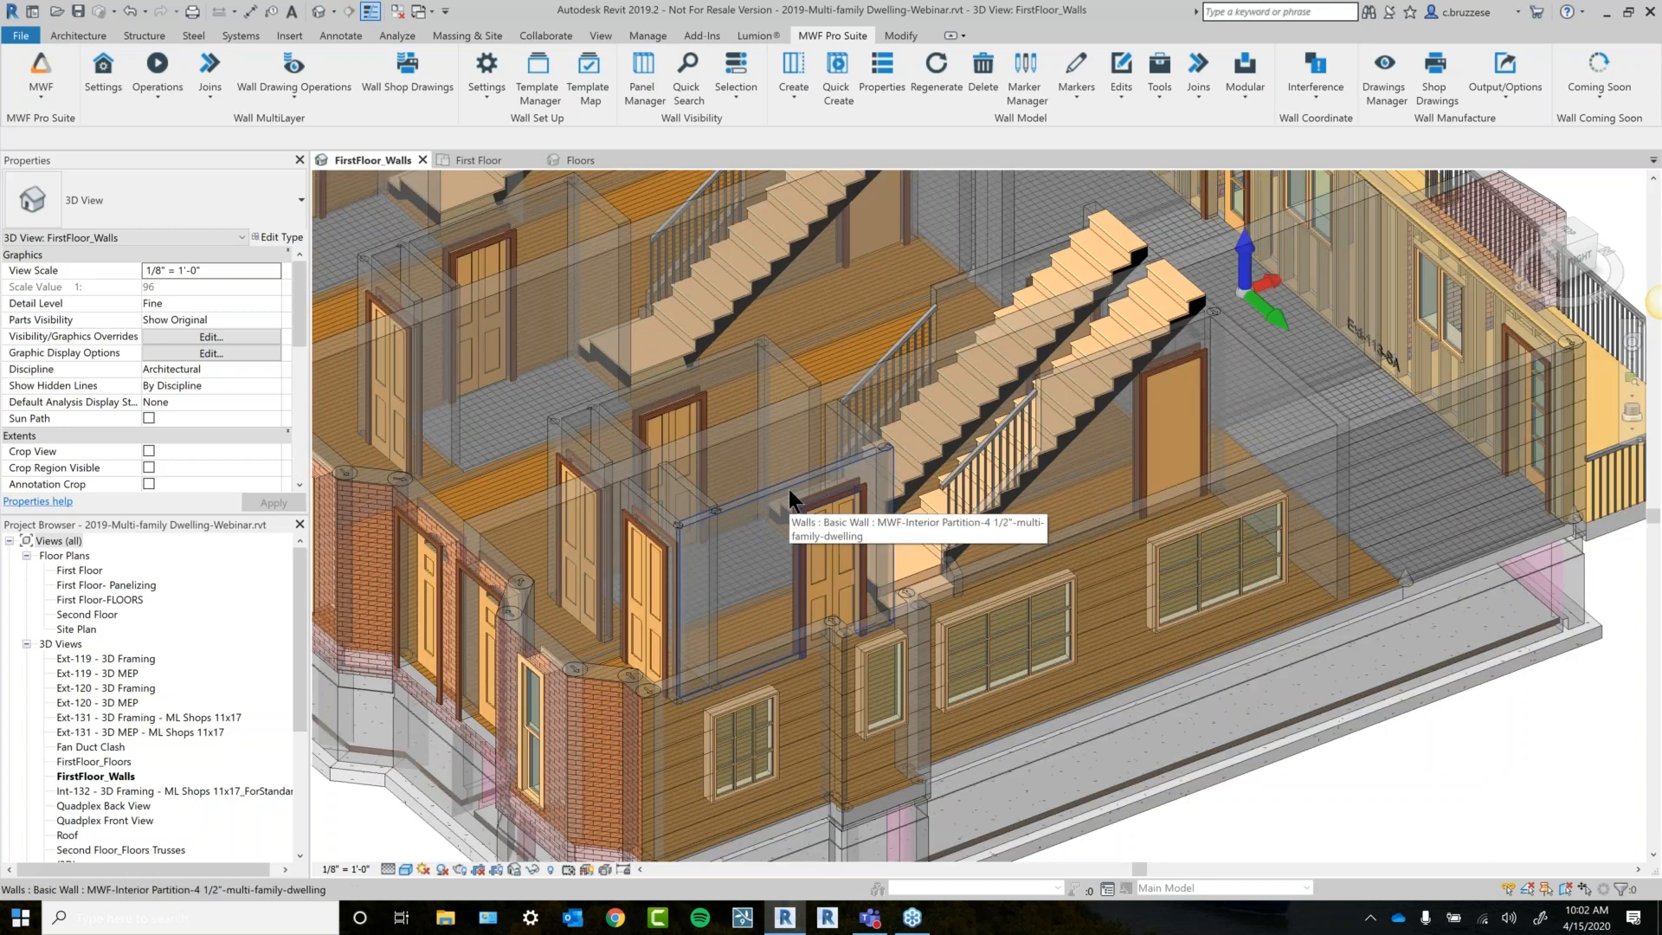
{"action": "left_click", "coordinate": [1288, 381]}
{"action": "scroll", "coordinate": [1420, 667], "scroll_direction": "up", "scroll_amount": 1}
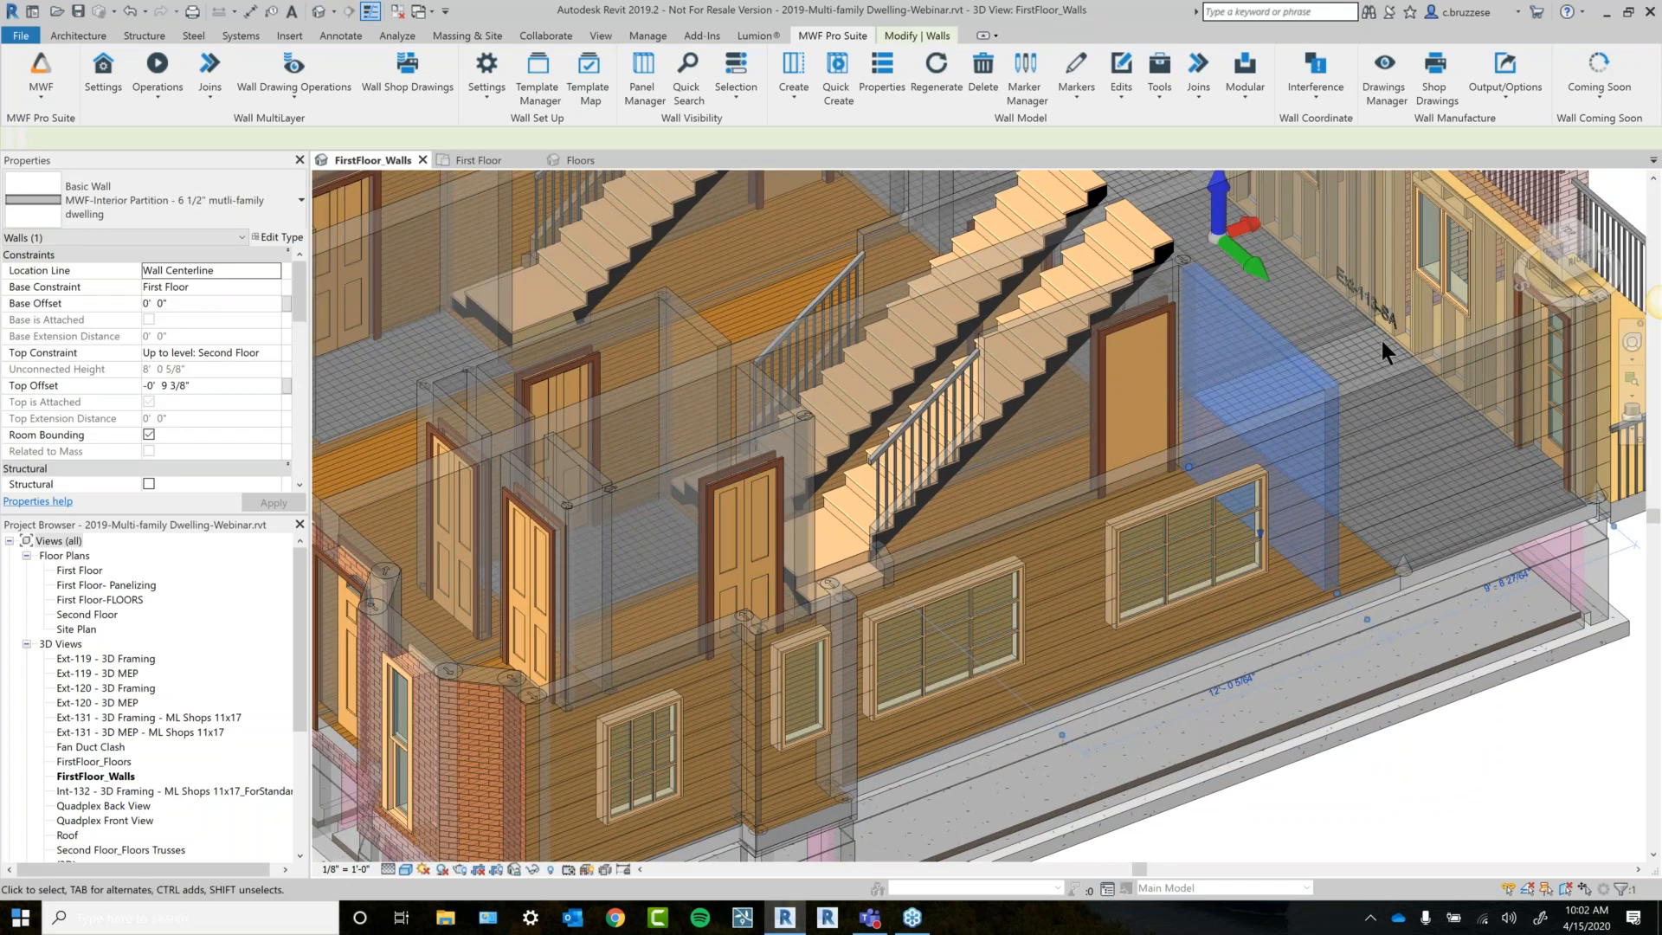
{"action": "left_click", "coordinate": [1199, 85]}
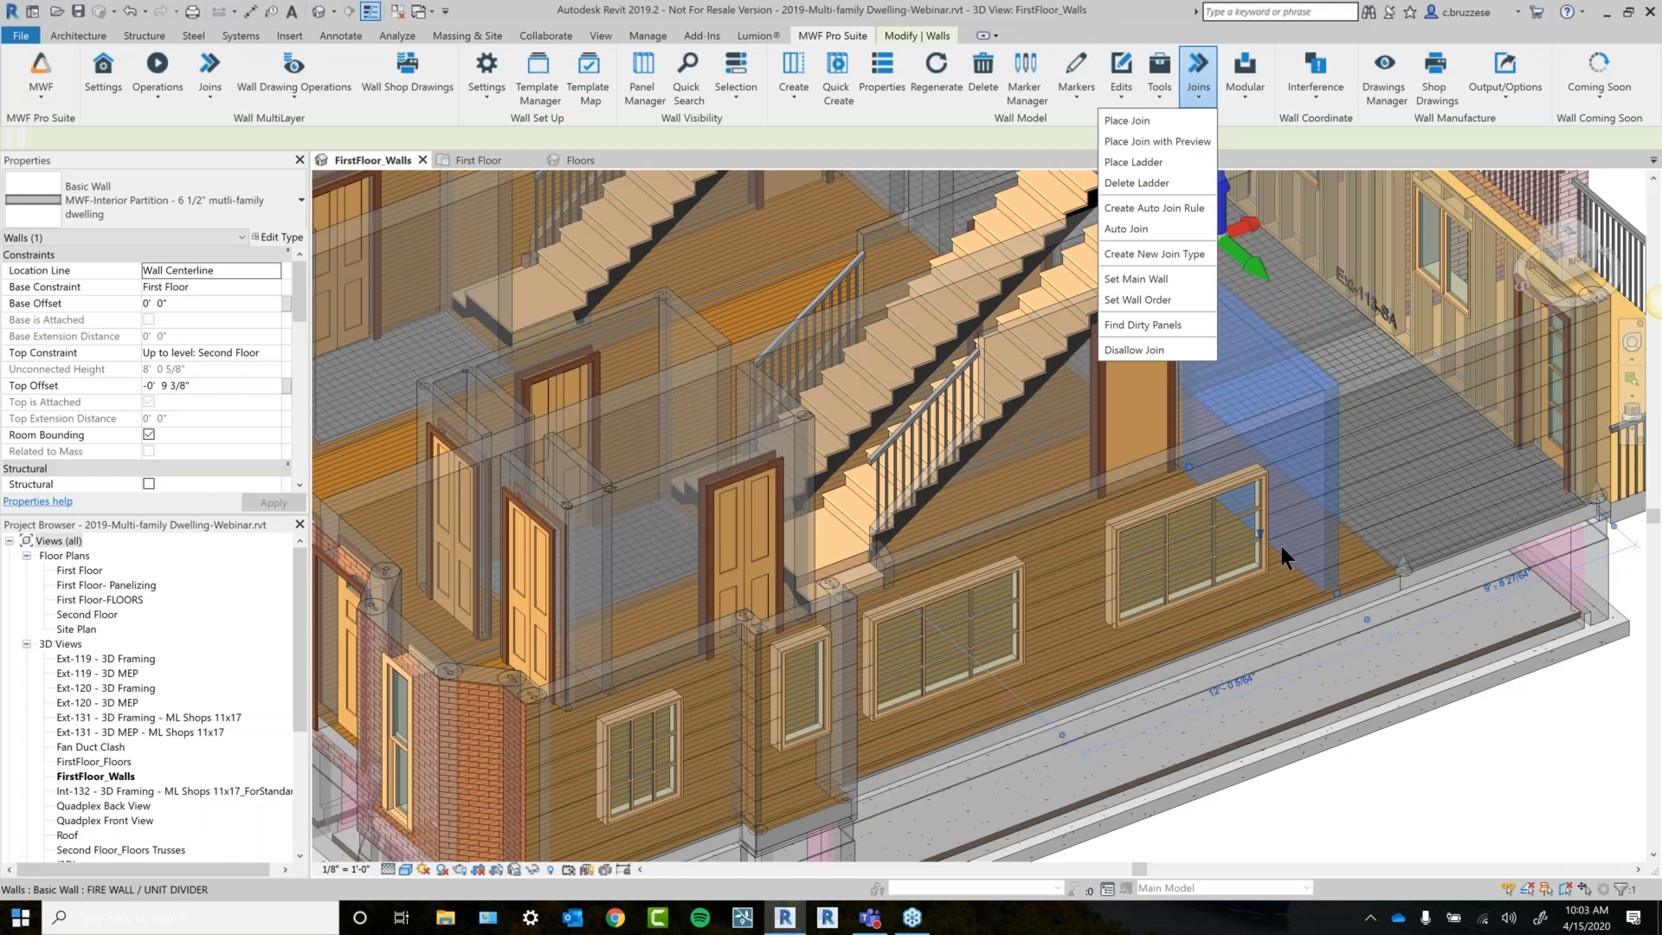
{"action": "scroll", "coordinate": [1397, 753], "scroll_direction": "down", "scroll_amount": 3}
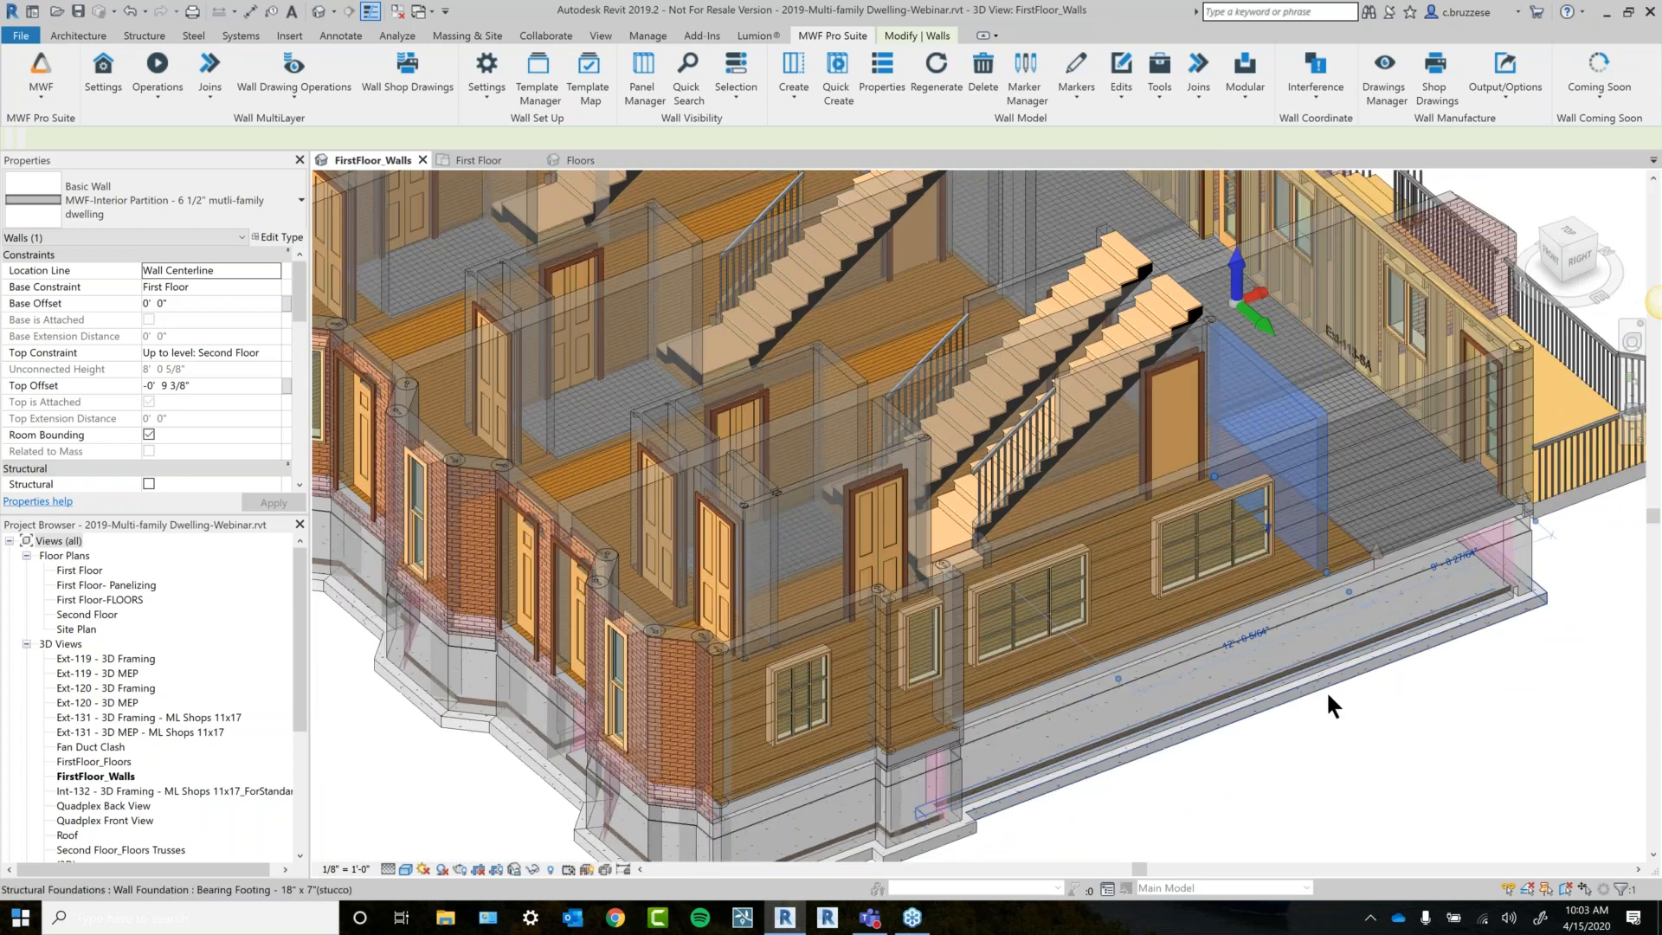
{"action": "middle_click_drag", "start_coordinate": [1326, 689], "coordinate": [1309, 627]}
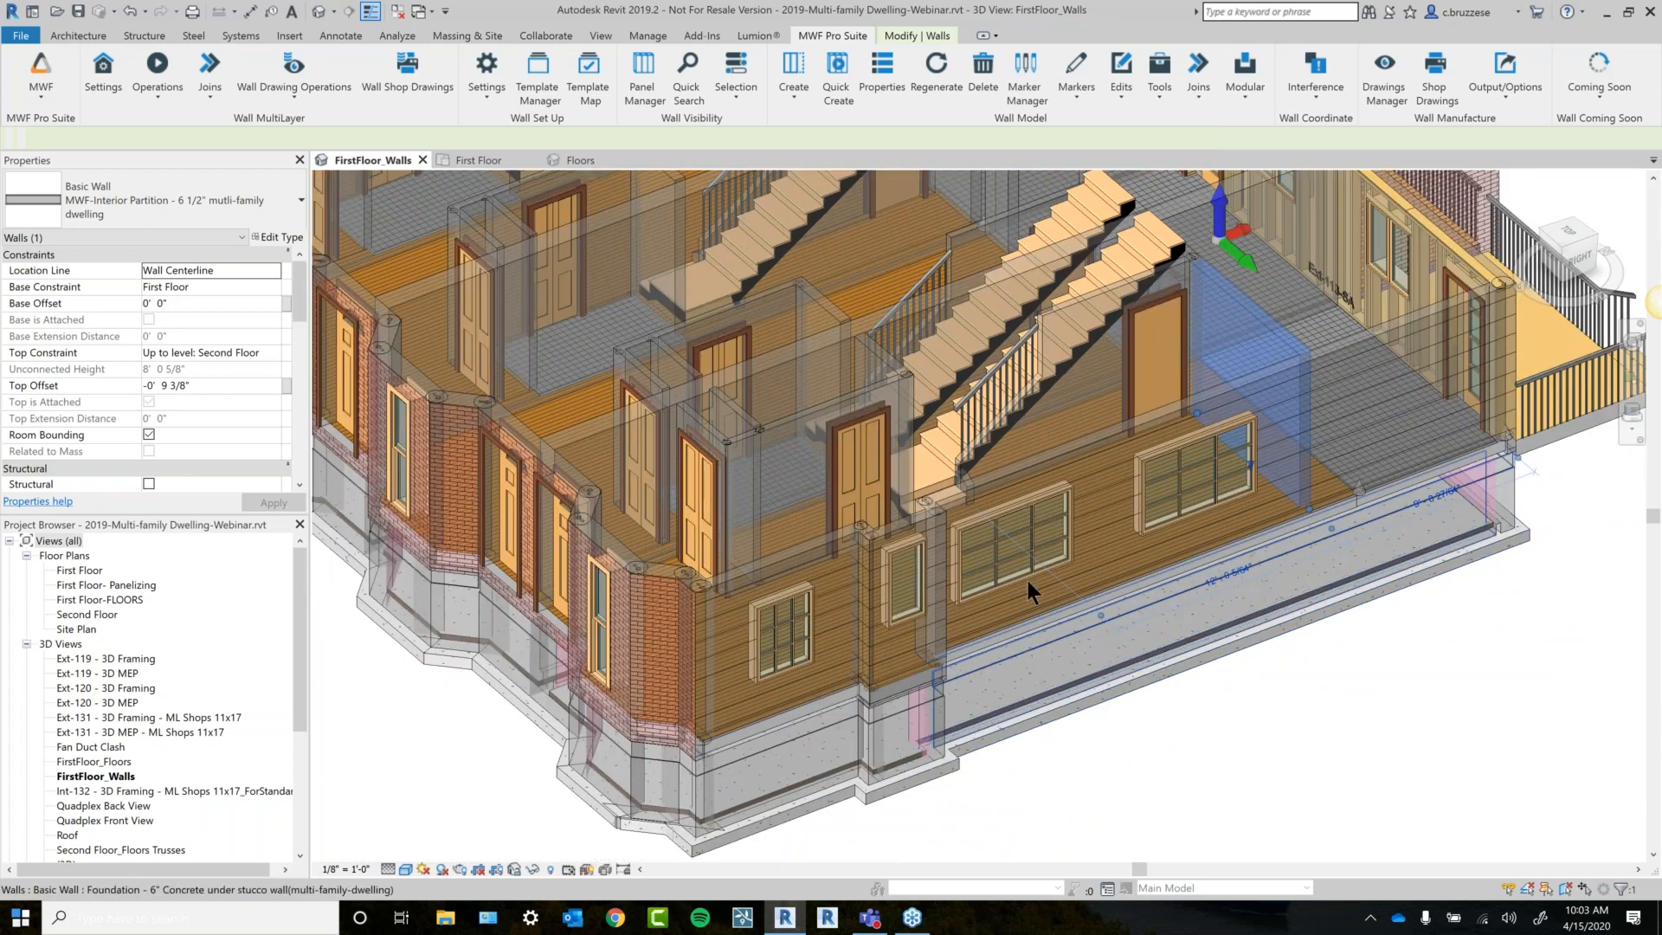
{"action": "middle_click_drag", "start_coordinate": [1027, 580], "coordinate": [1072, 659], "text": "shift"}
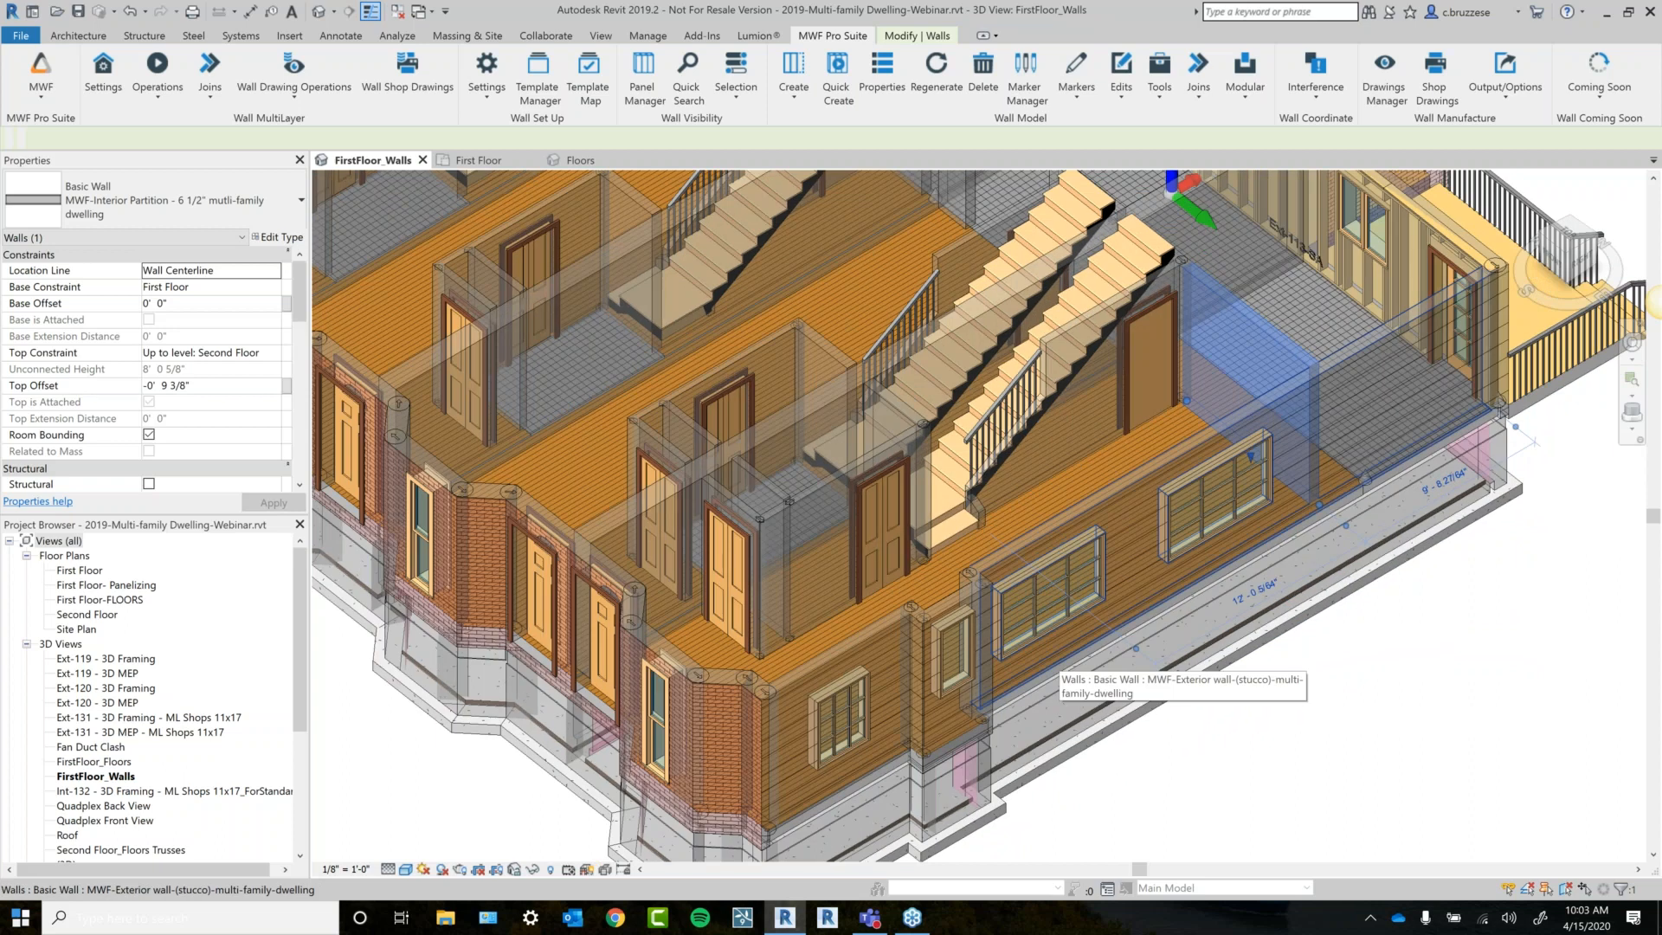
{"action": "middle_click_drag", "start_coordinate": [1141, 688], "coordinate": [1158, 607]}
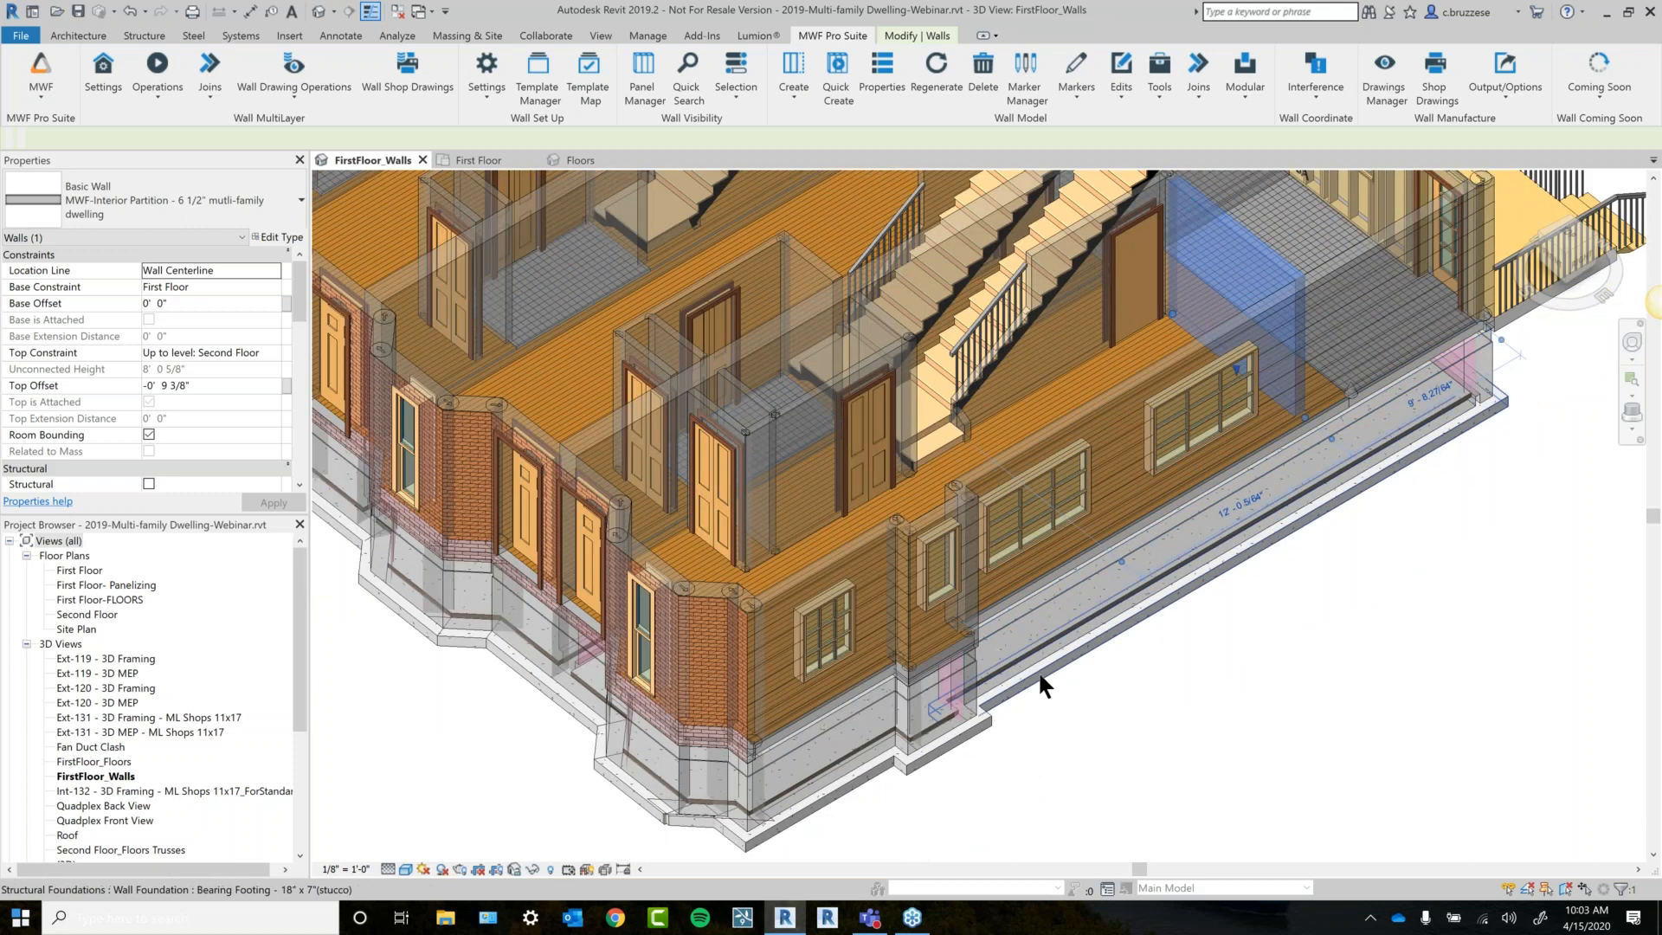
{"action": "middle_click_drag", "start_coordinate": [1039, 671], "coordinate": [914, 488], "text": "shift"}
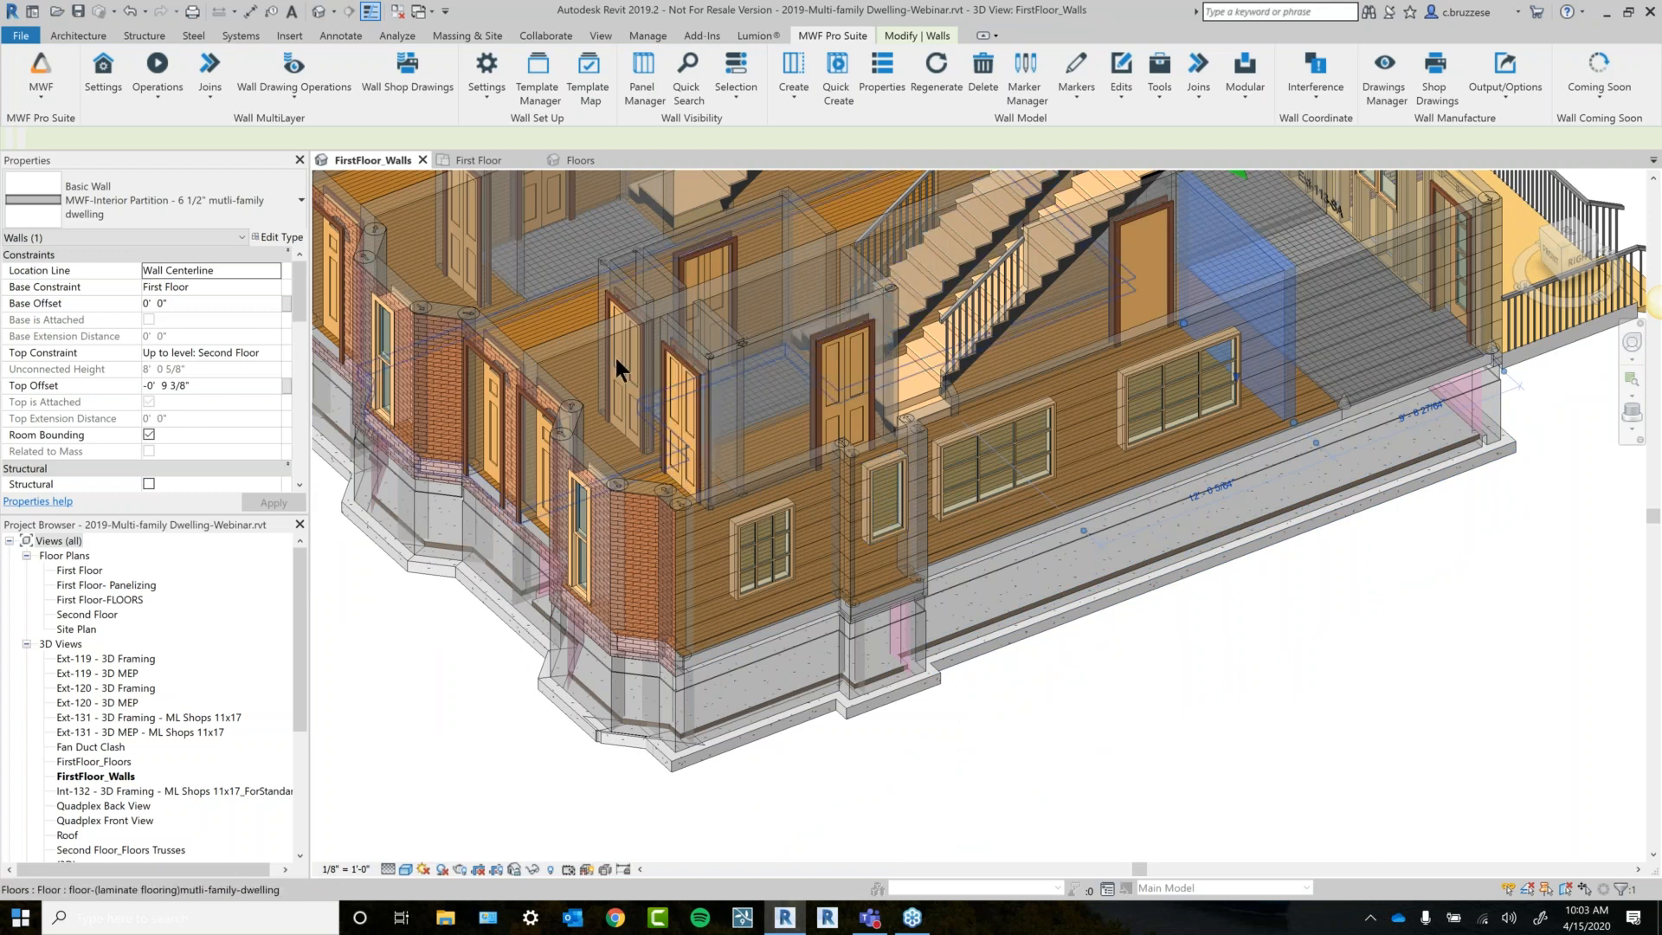
Start creating a framing panel on the short stucco exterior wall beside the brick bay and open its template manager.
{"action": "left_click", "coordinate": [814, 461]}
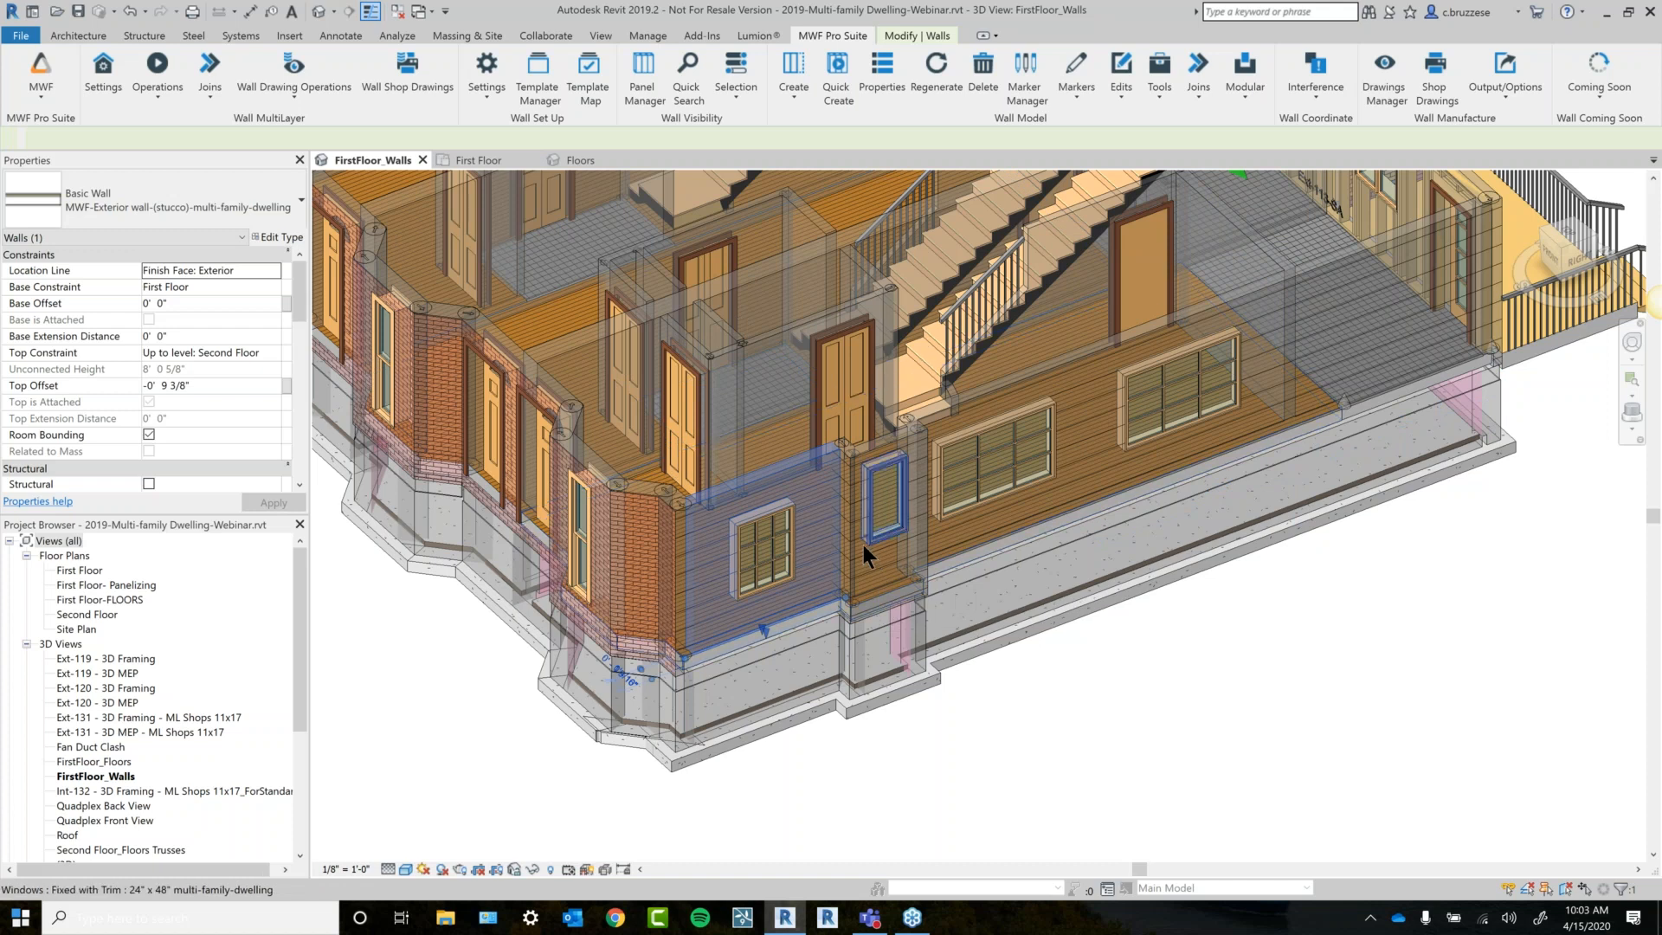
{"action": "left_click", "coordinate": [794, 74]}
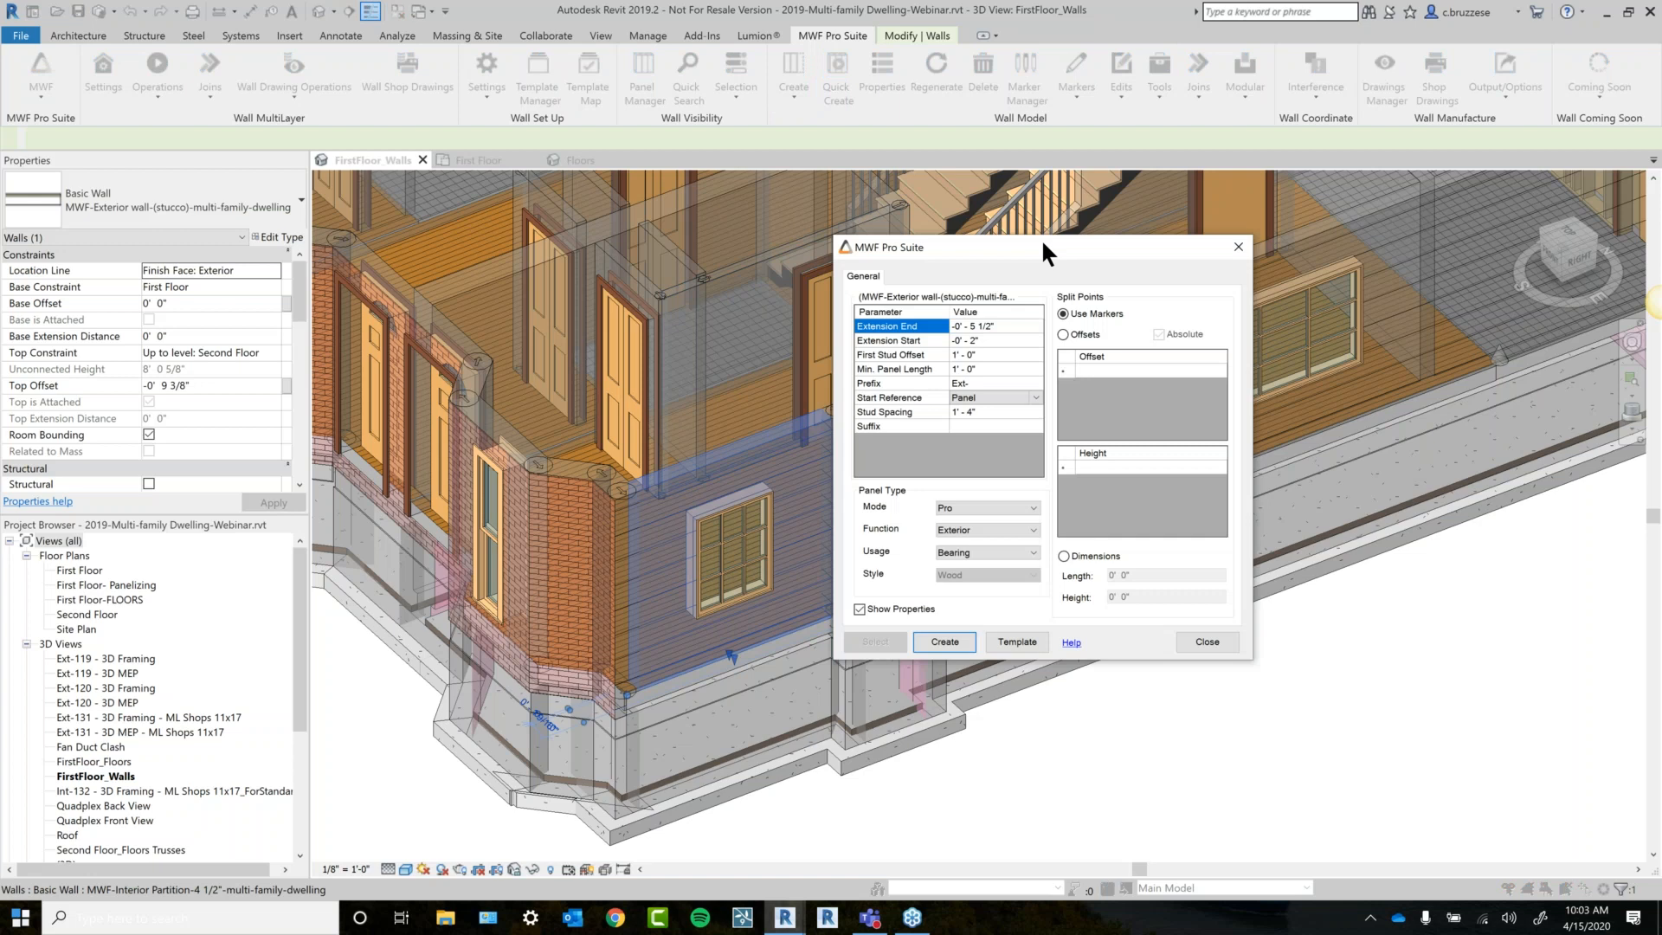
{"action": "left_click", "coordinate": [1027, 641]}
{"action": "left_click_drag", "start_coordinate": [906, 215], "coordinate": [1205, 208]}
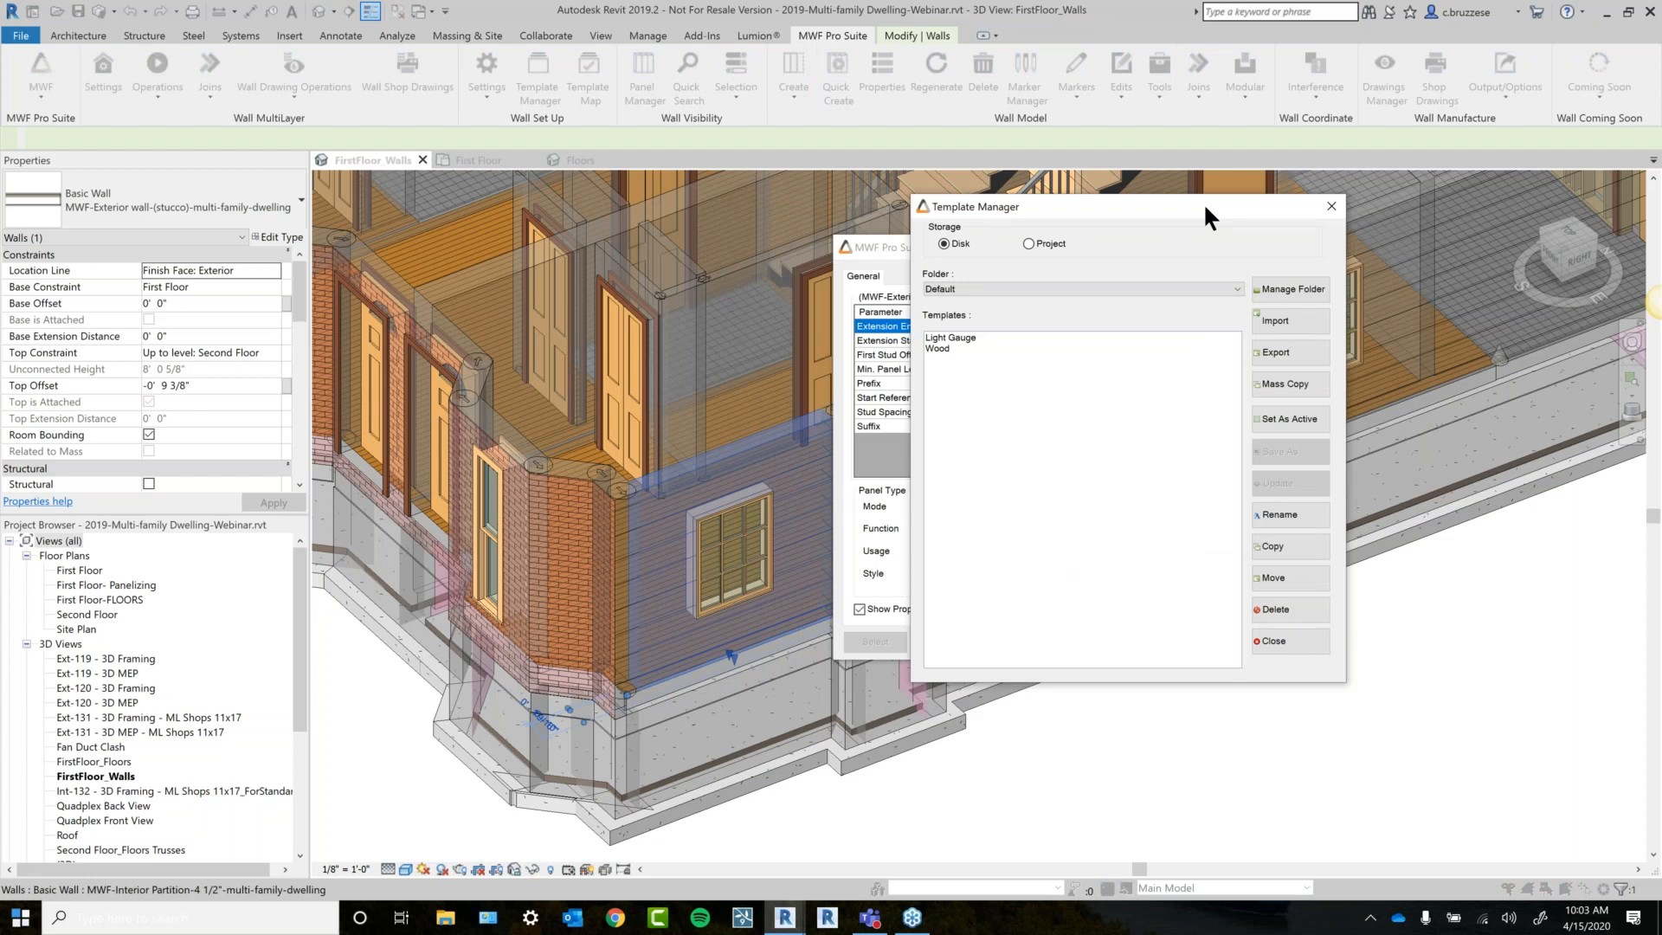
{"action": "left_click_drag", "start_coordinate": [1050, 214], "coordinate": [1108, 211]}
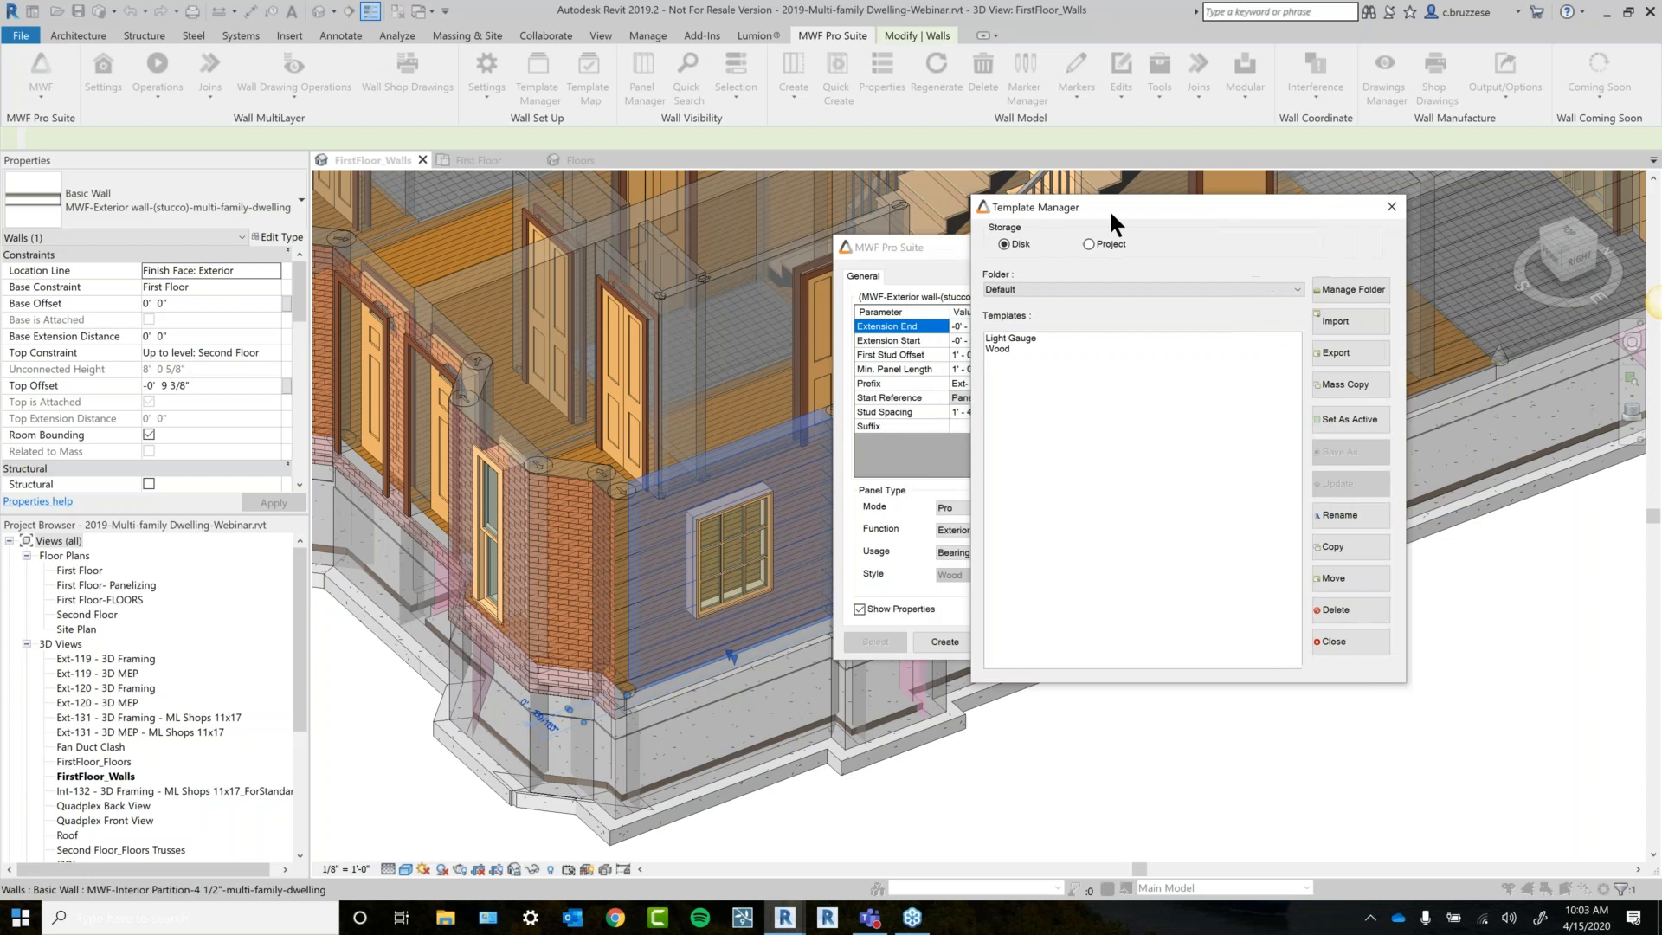
Activate the project template ExtWall-2x6 from the MultiFamilyDwelling folder and create the wall's framing panel.
{"action": "left_click", "coordinate": [1004, 350]}
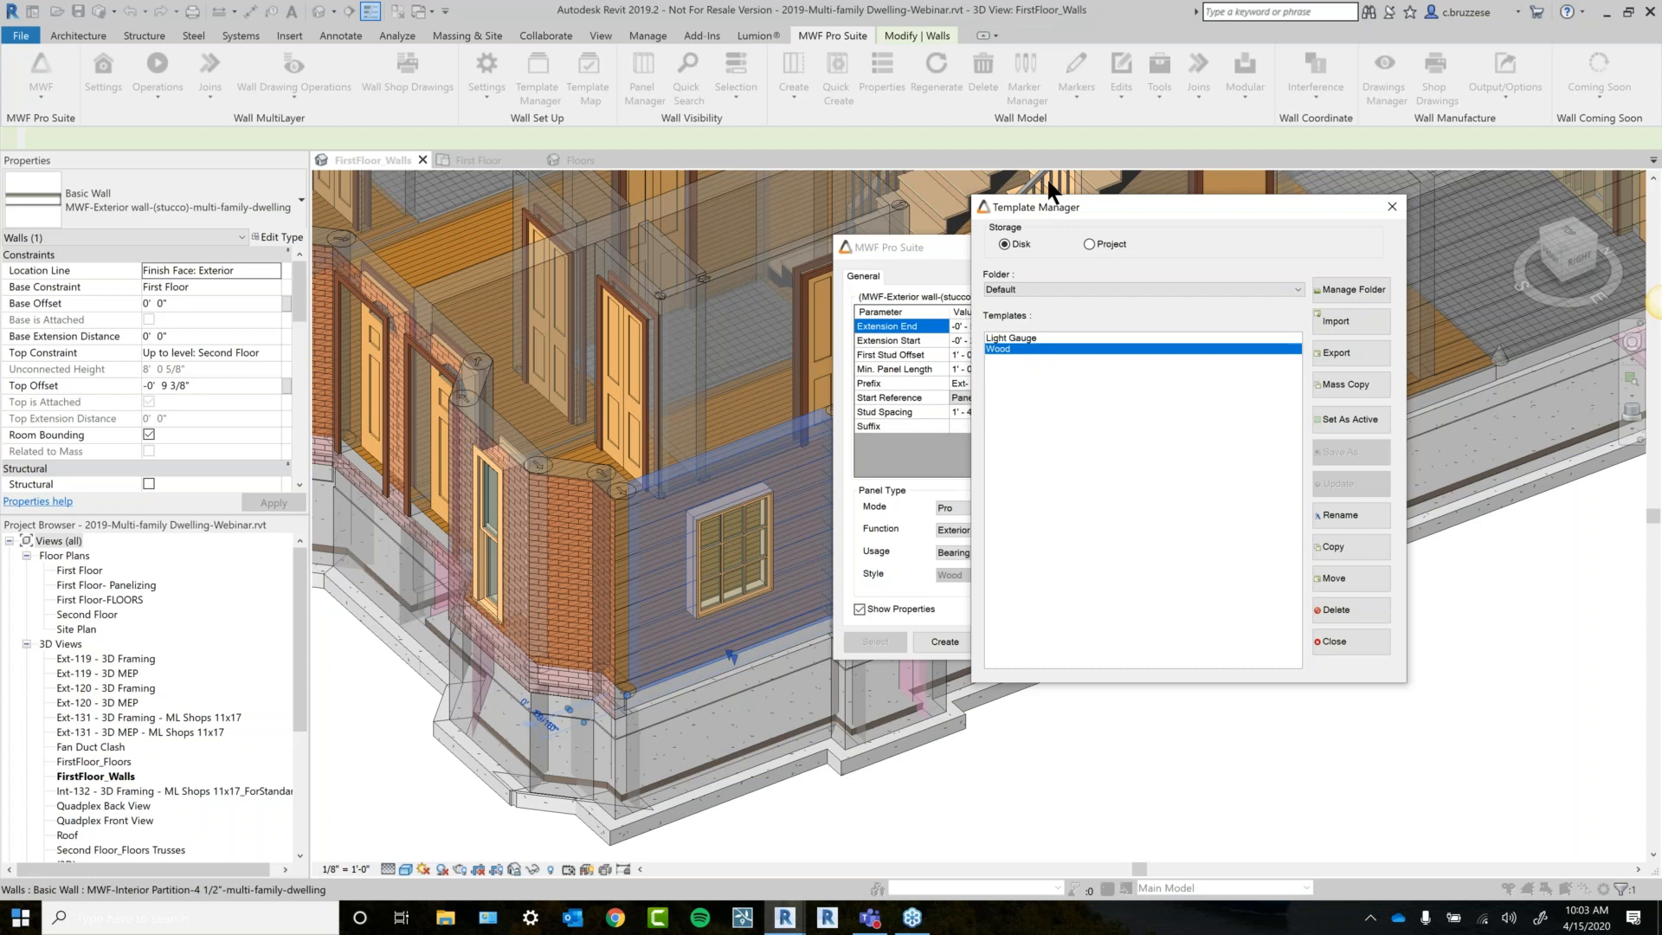
{"action": "left_click", "coordinate": [1103, 245]}
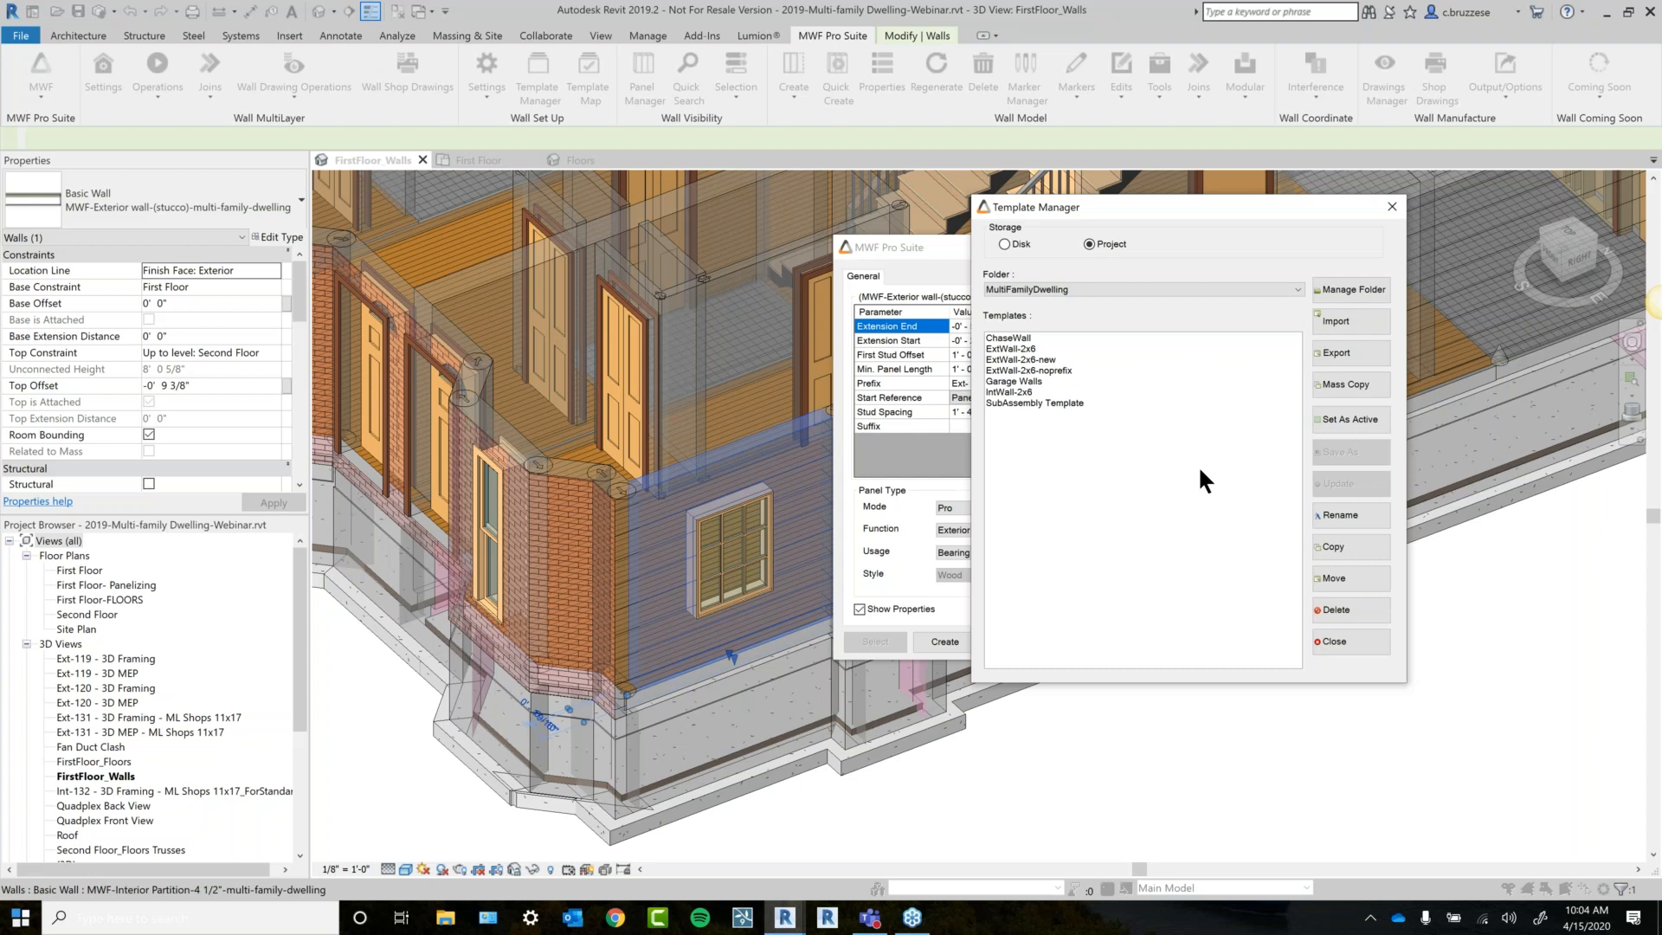
{"action": "left_click", "coordinate": [1015, 350]}
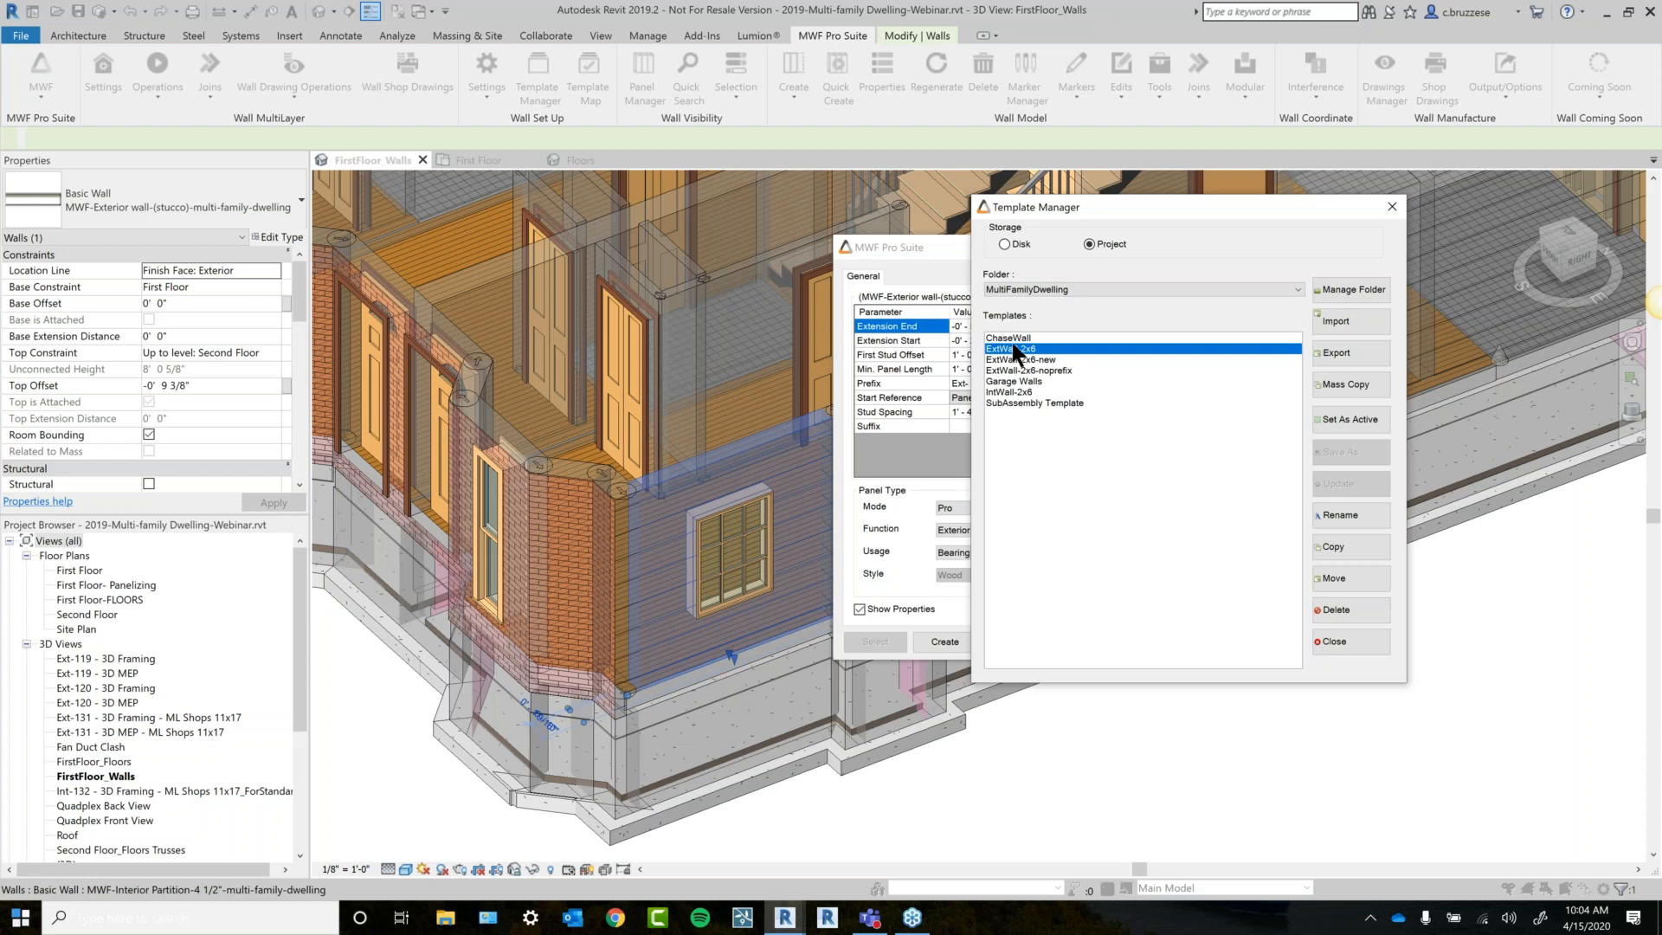
{"action": "left_click", "coordinate": [1364, 419]}
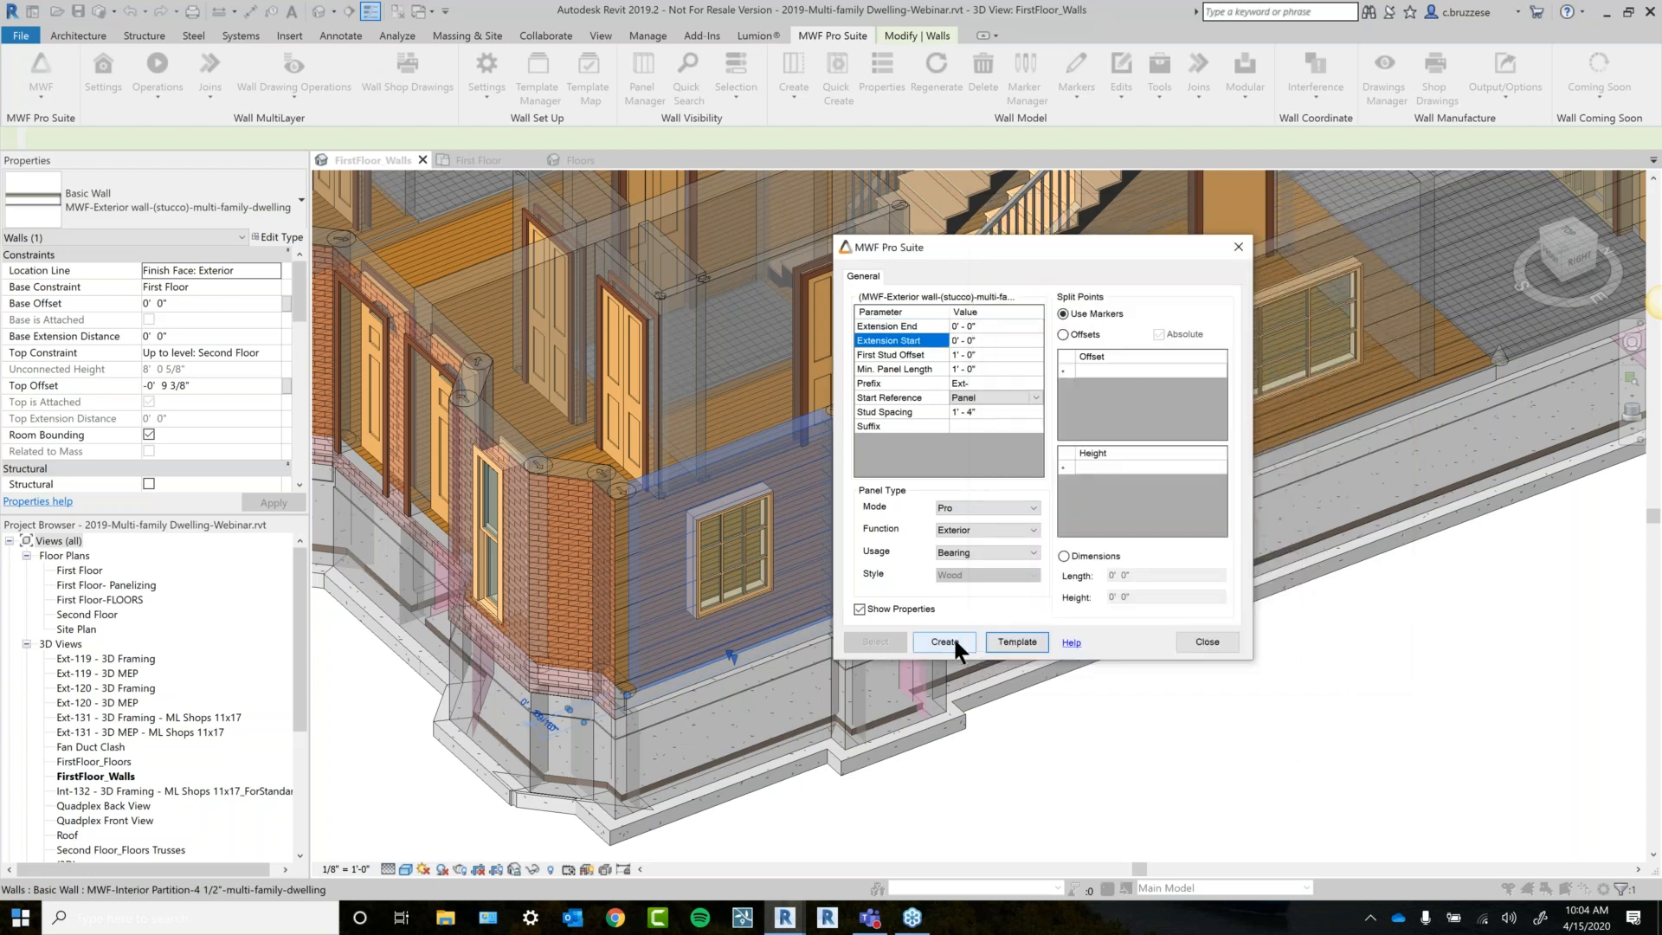
{"action": "left_click", "coordinate": [954, 639]}
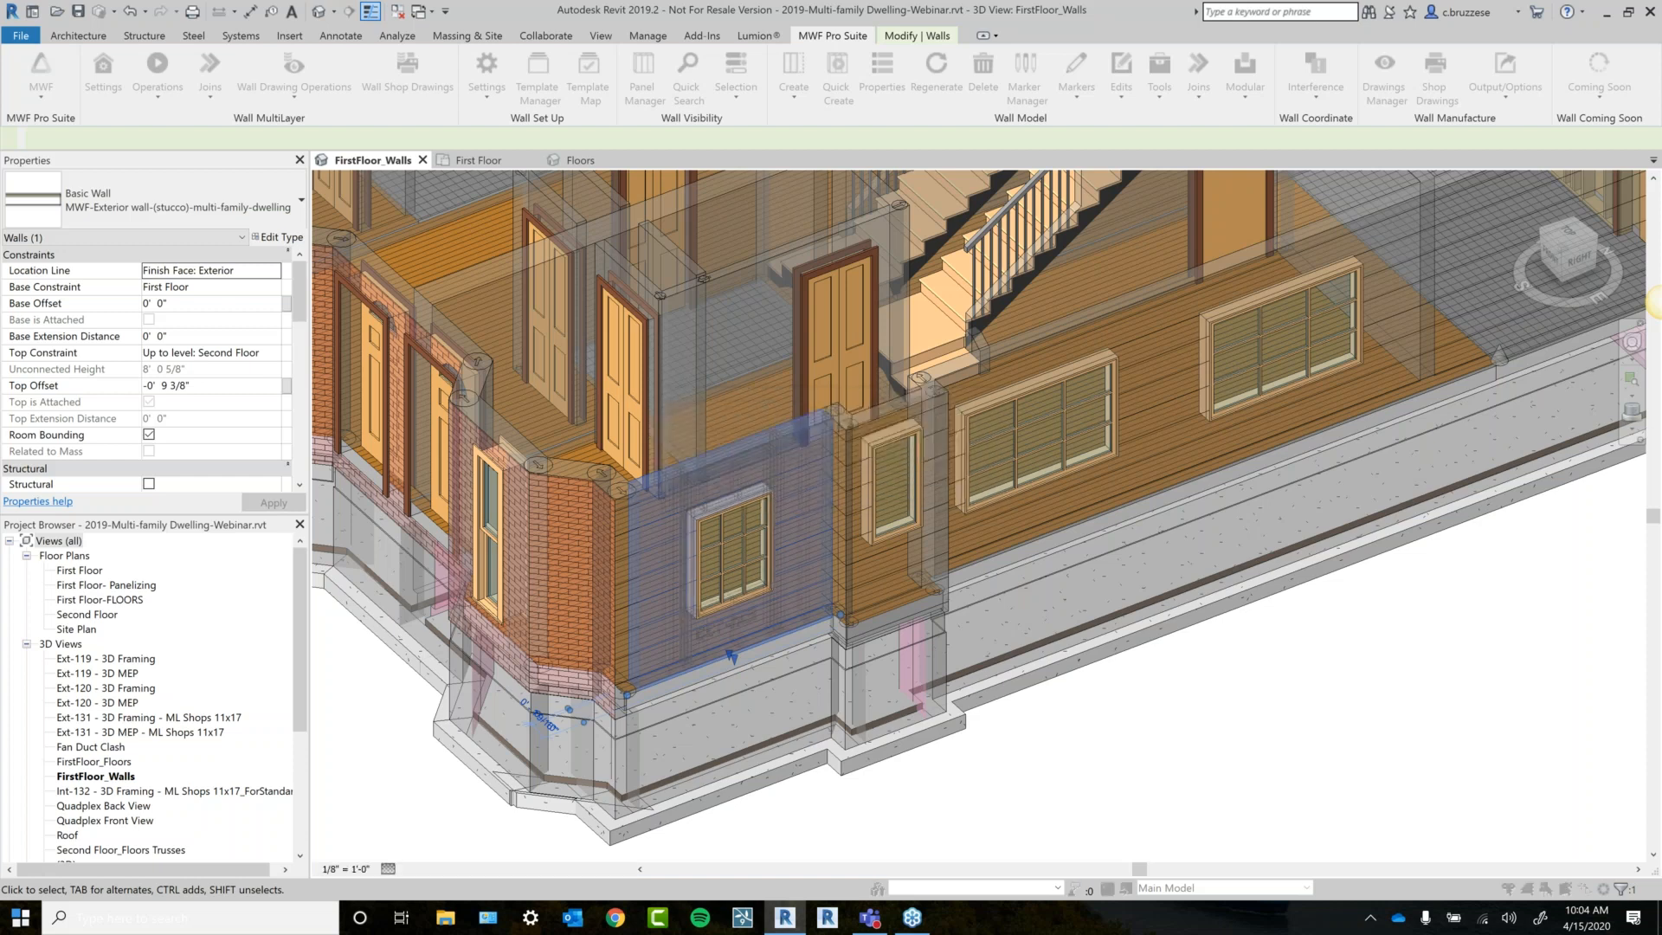
{"action": "left_click", "coordinate": [655, 625]}
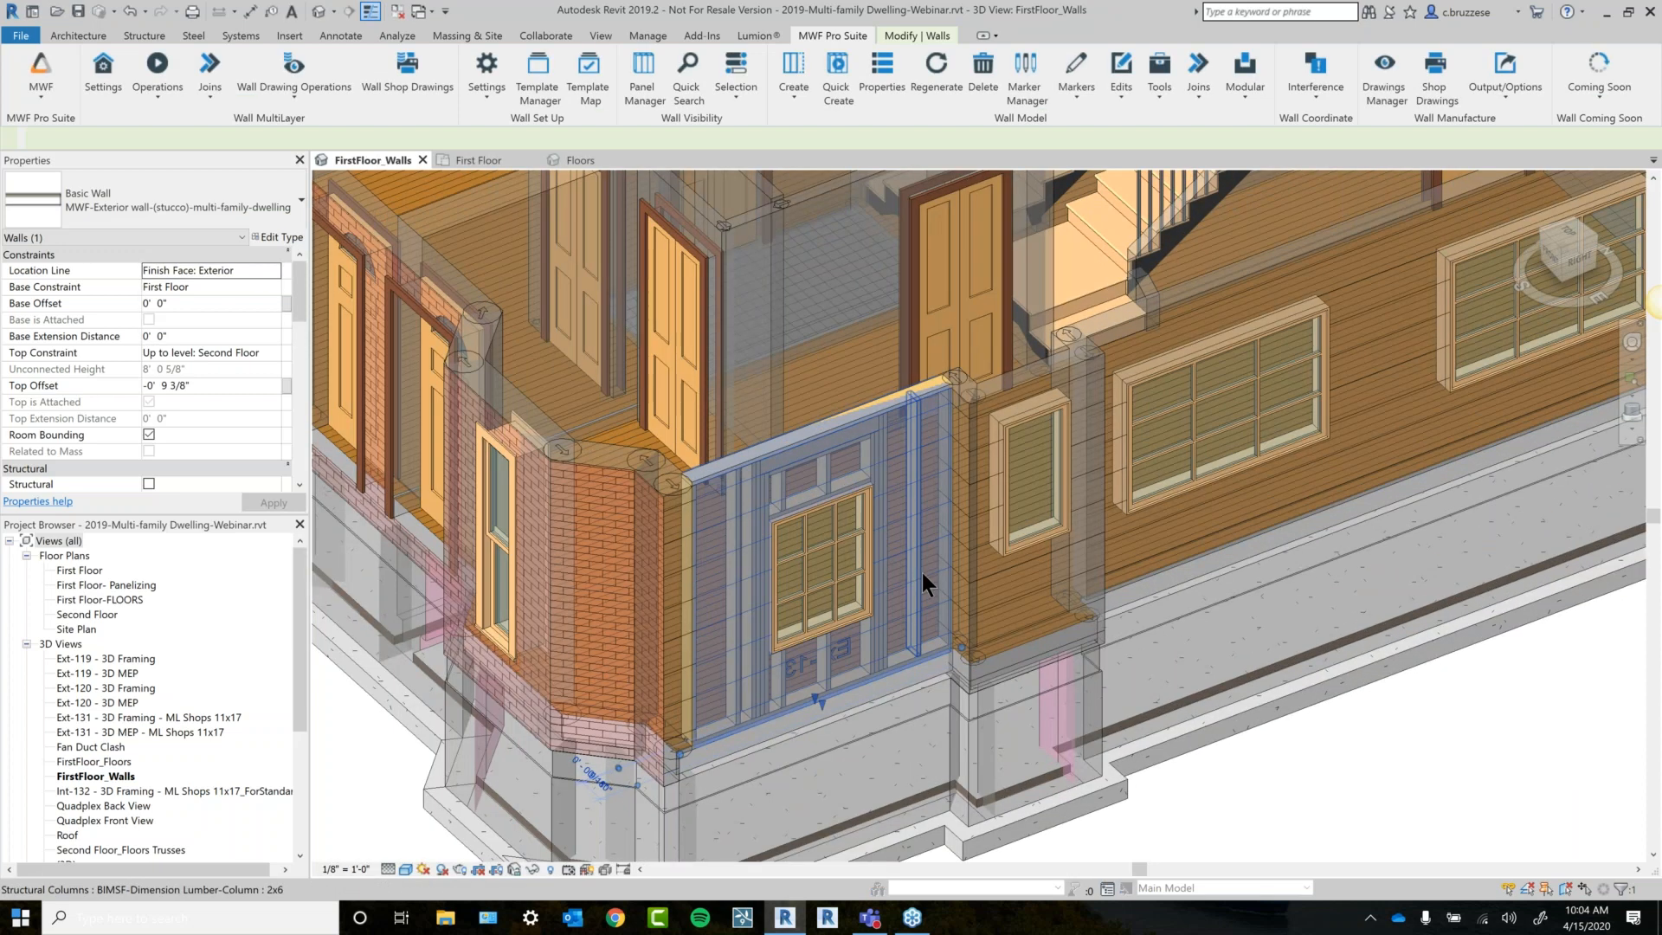
Open the new panel's properties, setting horizontal studs to BIMSF-Dimension Lumber : 2x4 and vertical studs to BIMSF-Dimension Lumber-Column : 2x4.
{"action": "left_click", "coordinate": [920, 573]}
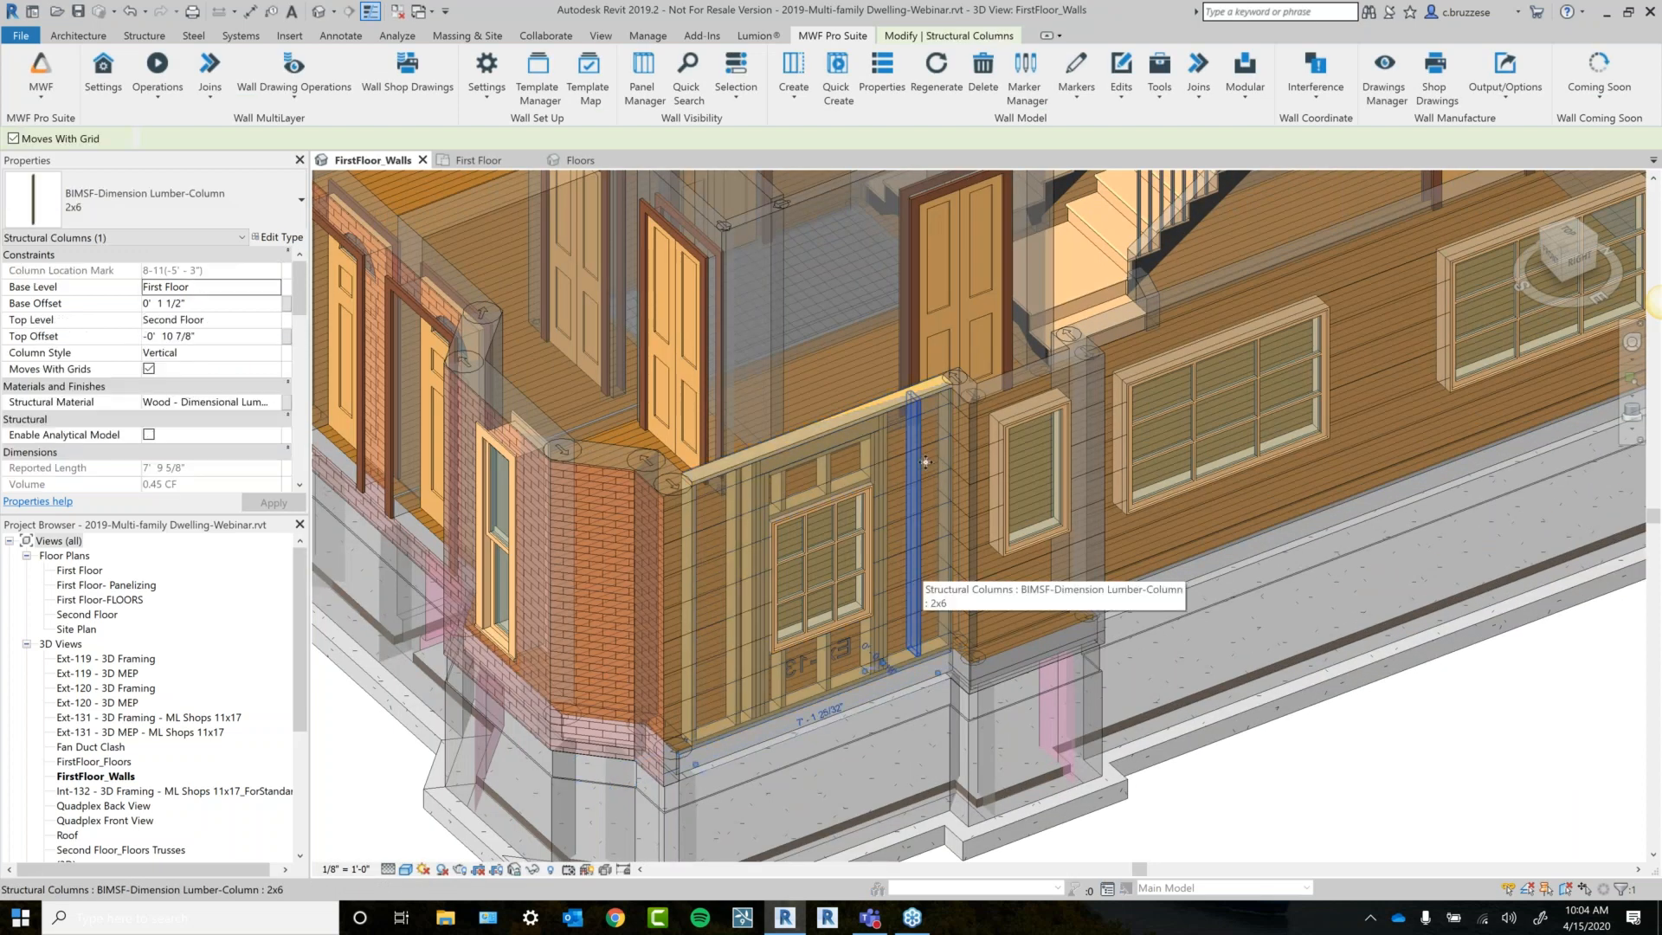
{"action": "left_click", "coordinate": [871, 94]}
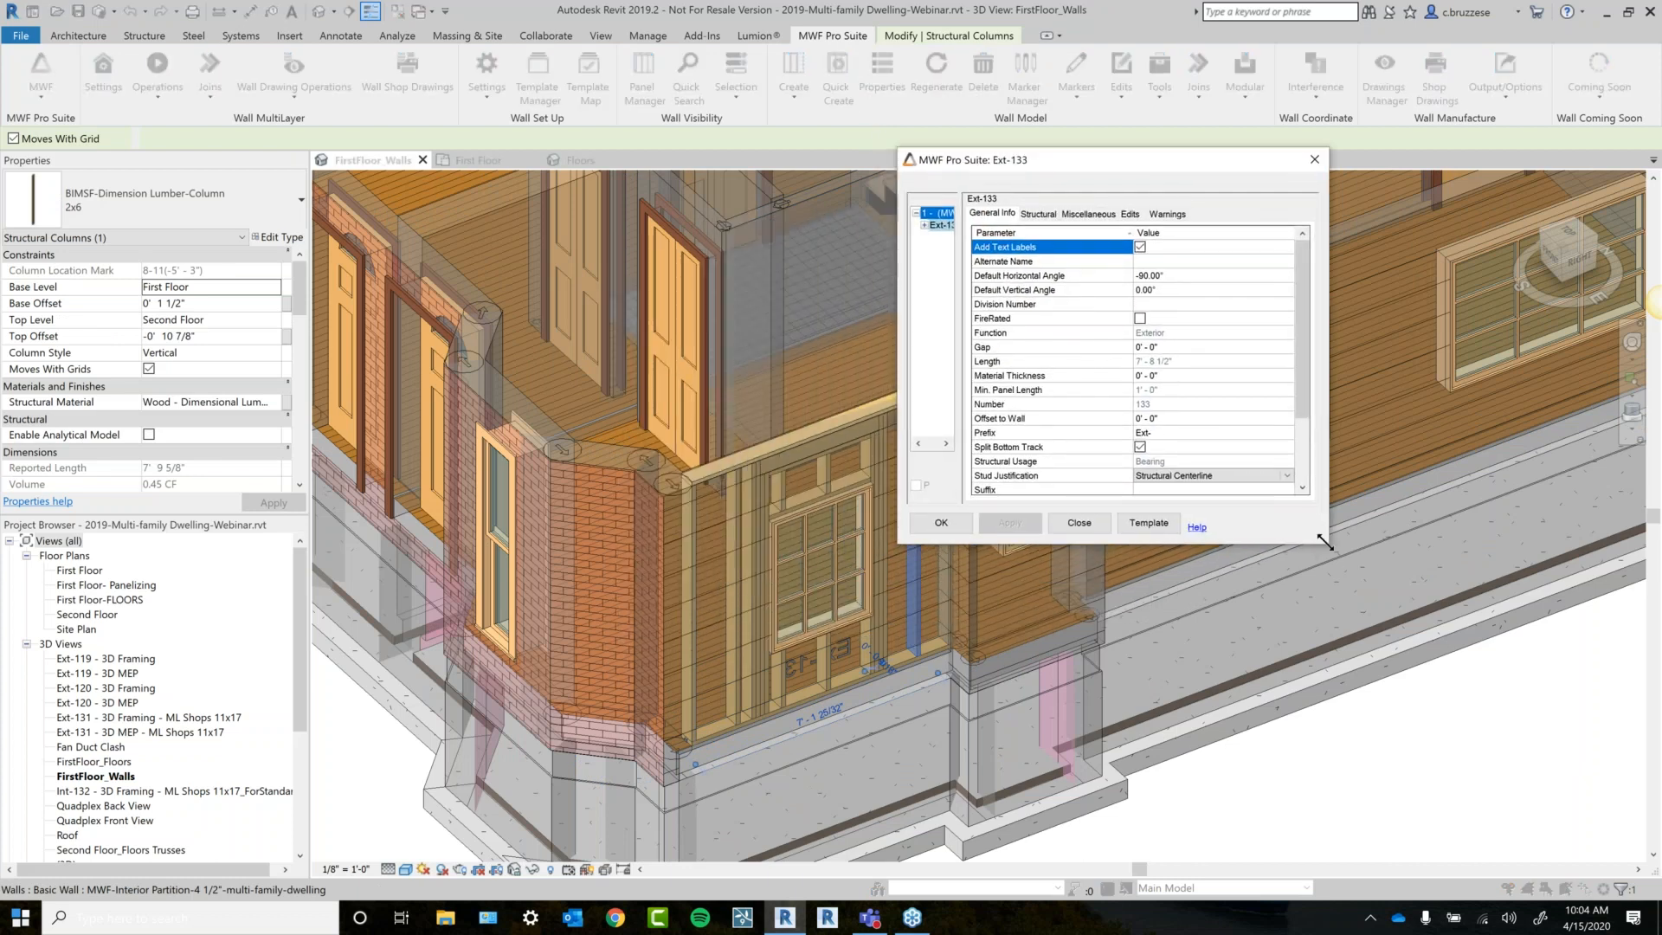
{"action": "left_click_drag", "start_coordinate": [1382, 609], "coordinate": [1458, 665]}
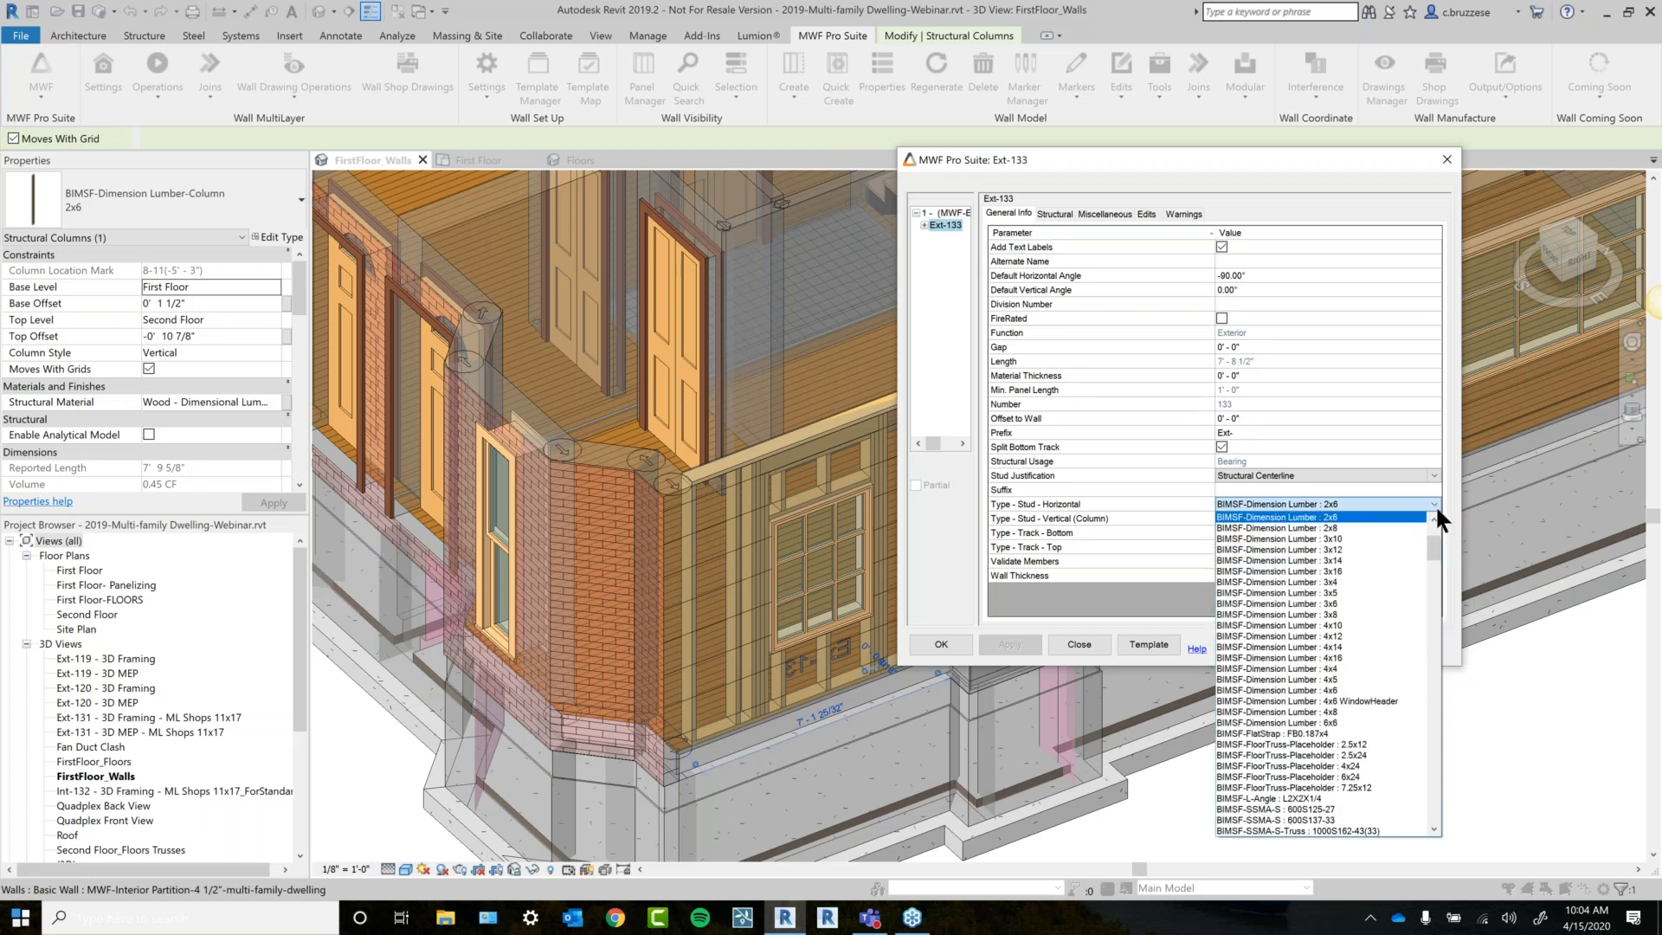
{"action": "scroll", "coordinate": [1411, 540], "scroll_direction": "up", "scroll_amount": 1}
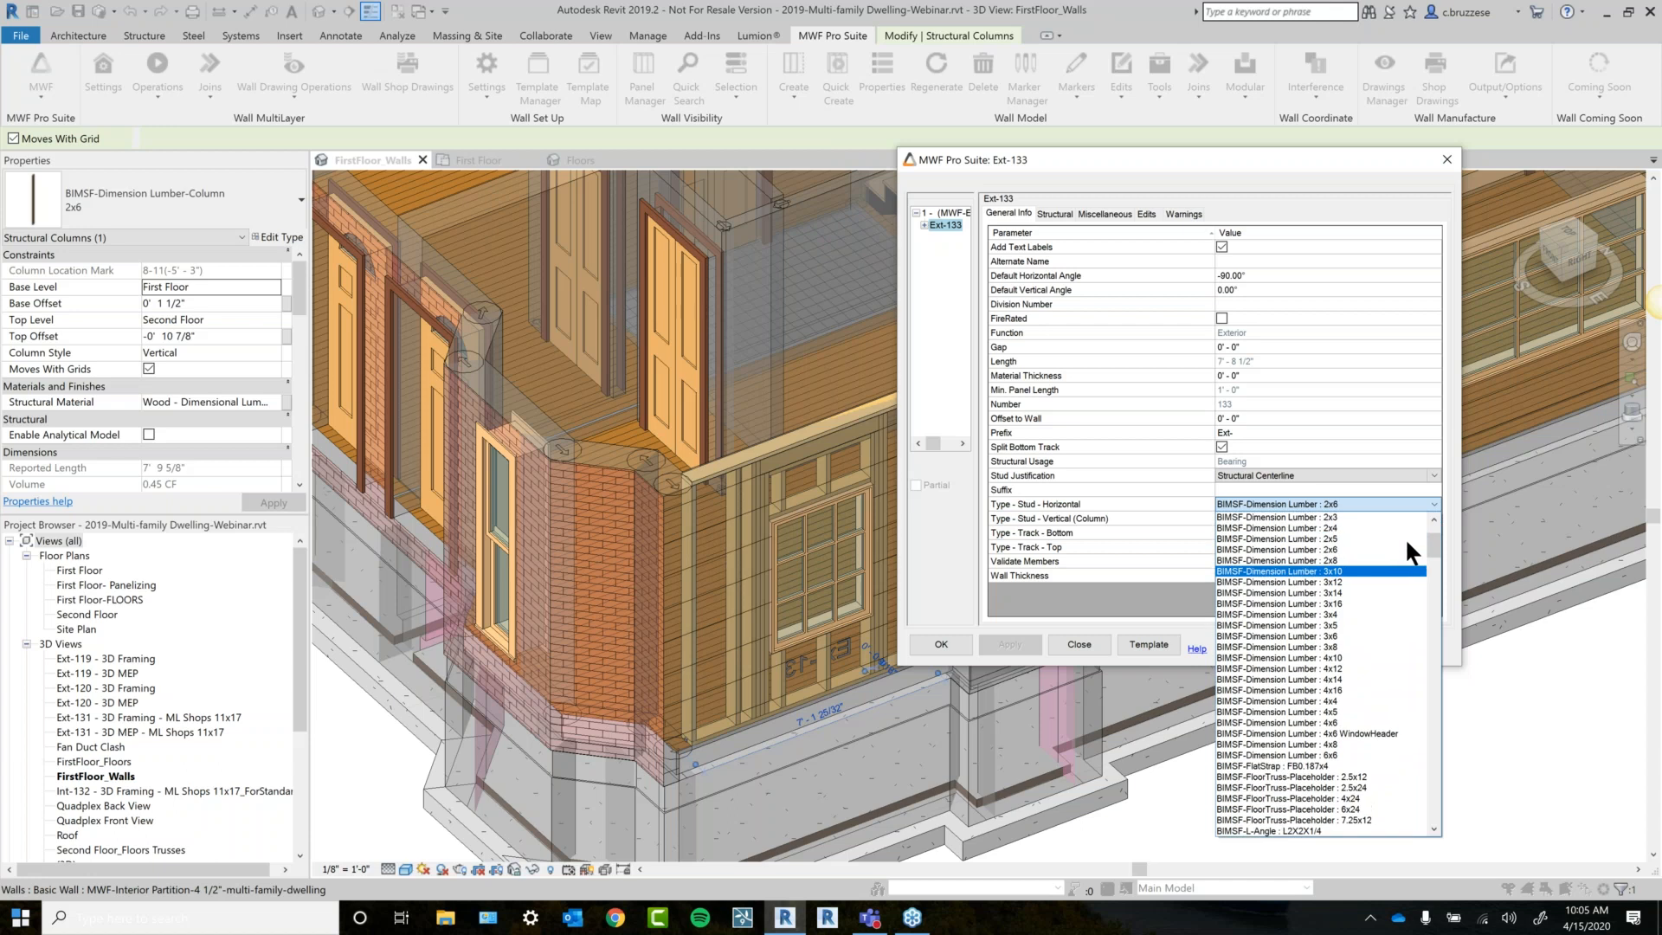
{"action": "left_click", "coordinate": [1347, 528]}
{"action": "left_click", "coordinate": [1433, 516]}
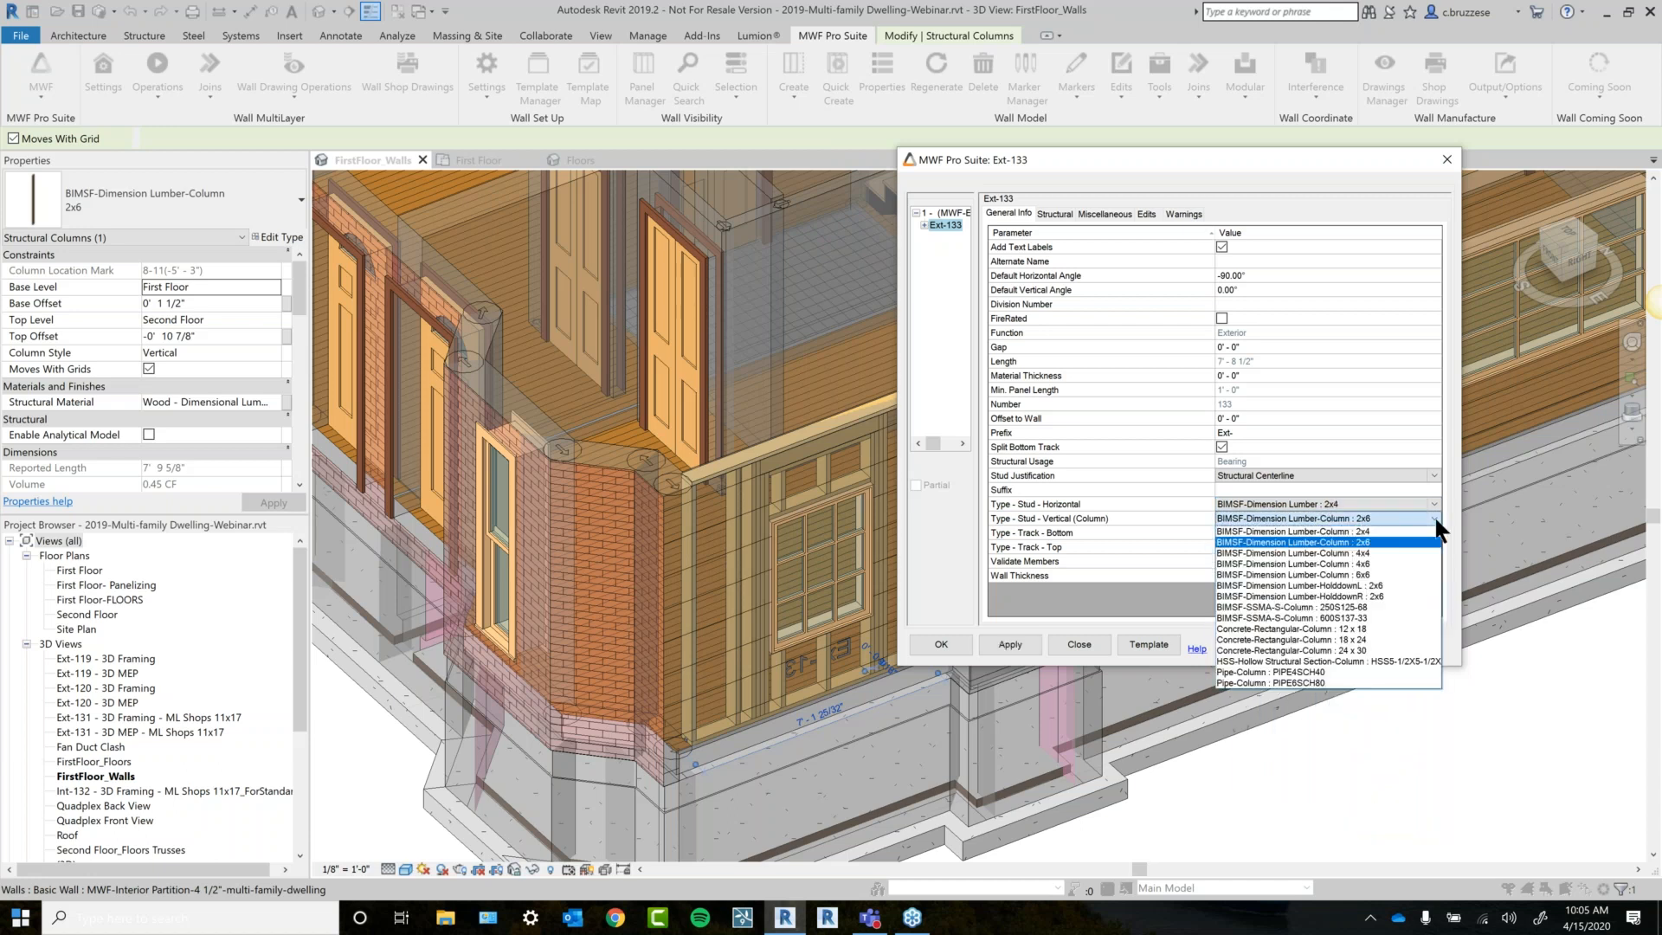
{"action": "left_click", "coordinate": [1388, 532]}
Set the panel's bottom and top track types to BIMSF-Dimension Lumber : 2x4.
{"action": "left_click", "coordinate": [1433, 532]}
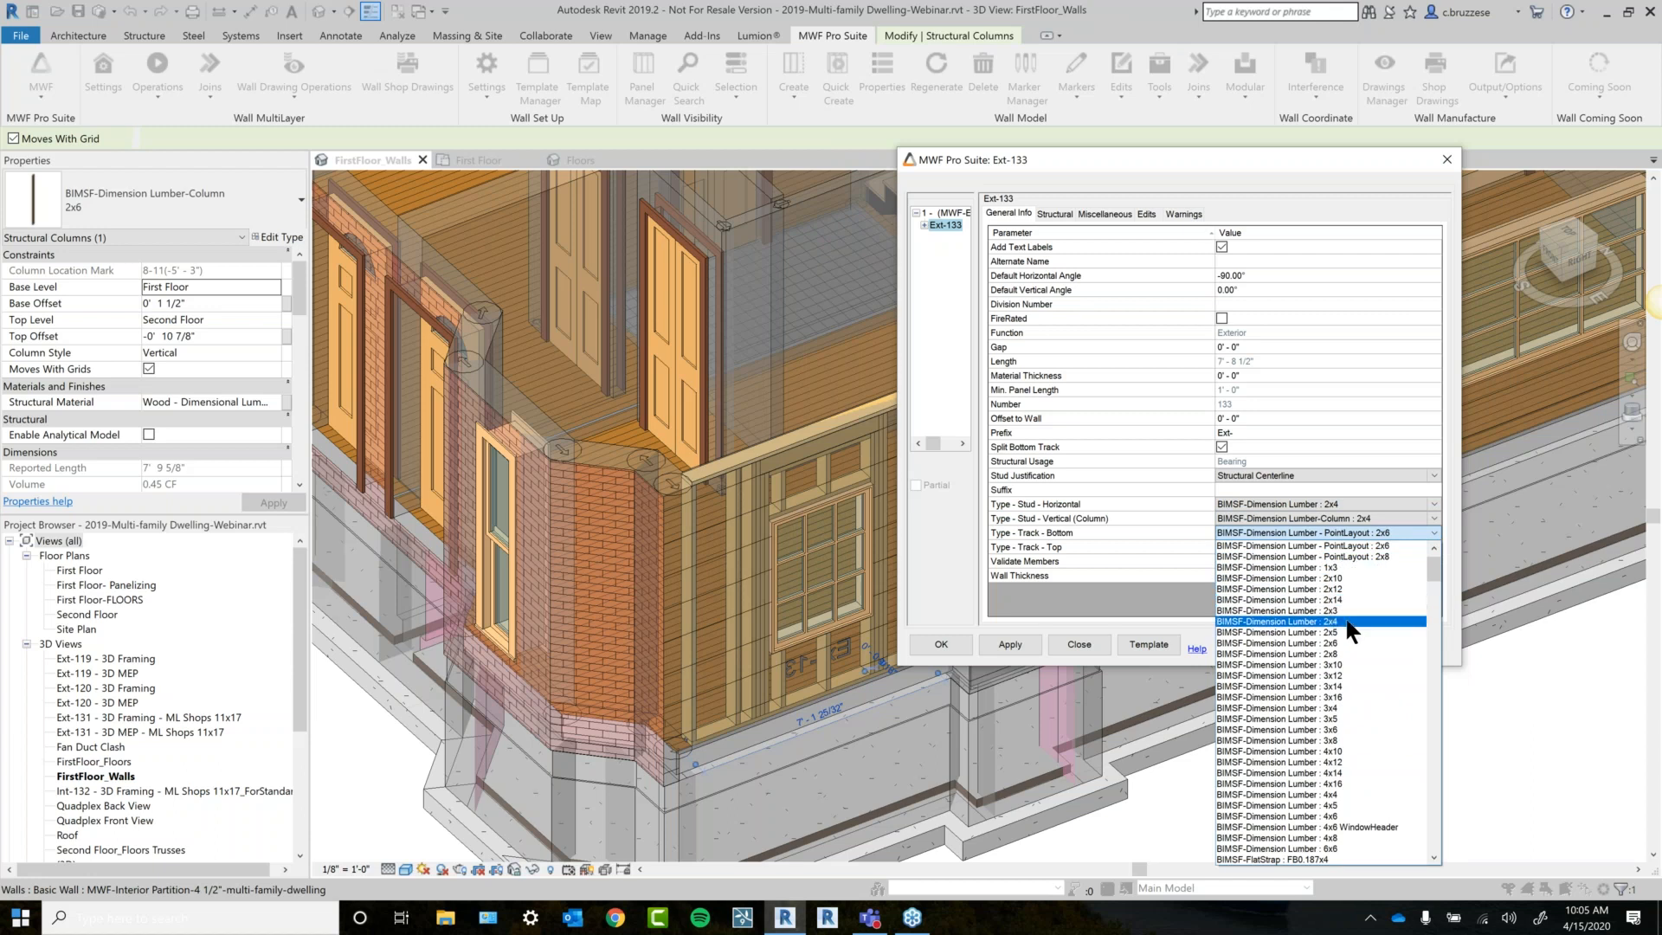
{"action": "left_click", "coordinate": [1347, 621]}
{"action": "left_click", "coordinate": [1430, 543]}
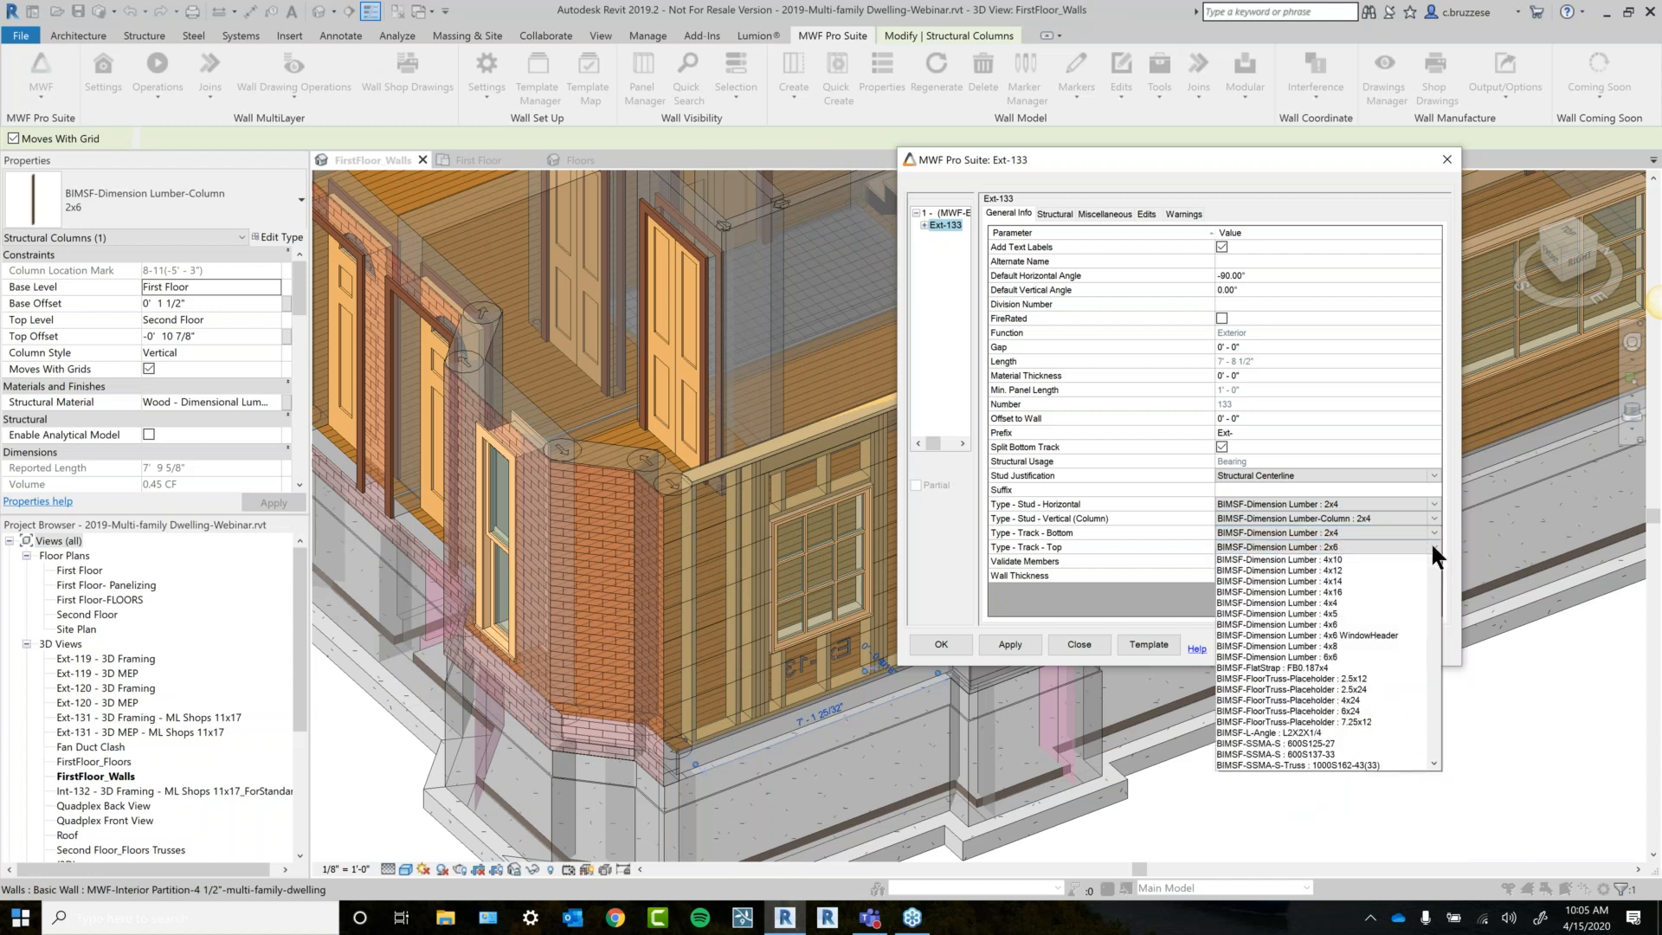
{"action": "scroll", "coordinate": [1374, 584], "scroll_direction": "up", "scroll_amount": 1}
{"action": "left_click", "coordinate": [1349, 564]}
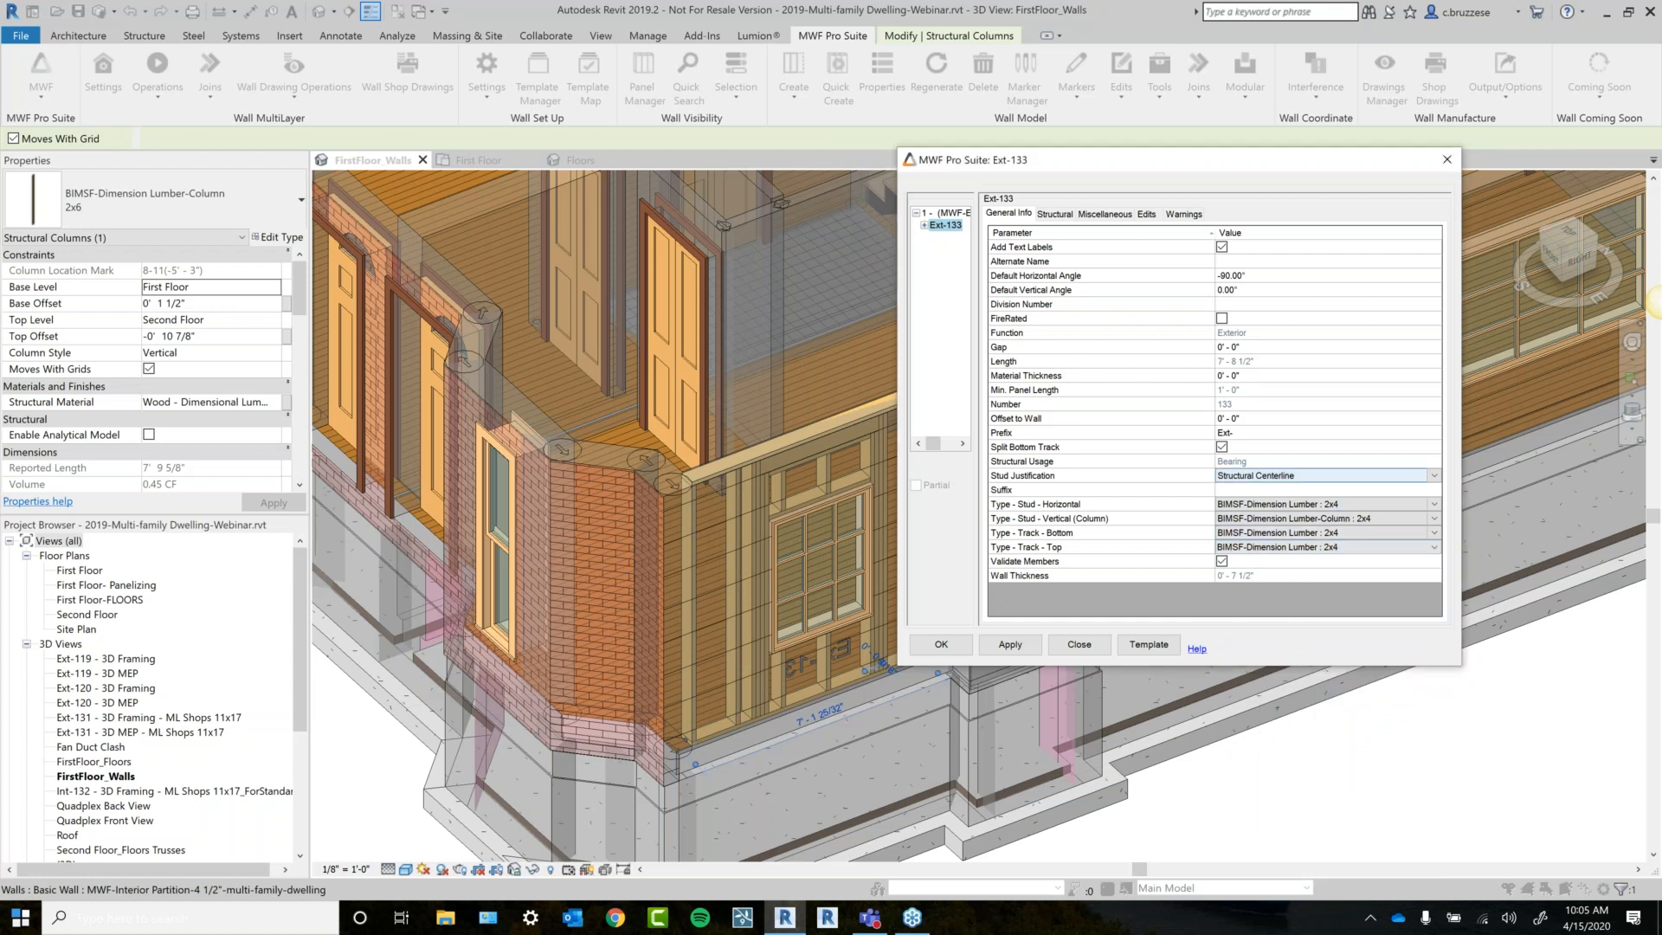
Check the stud spacing settings among the panel's miscellaneous features and apply the 2x4 member types to the panel.
{"action": "left_click", "coordinate": [1086, 213]}
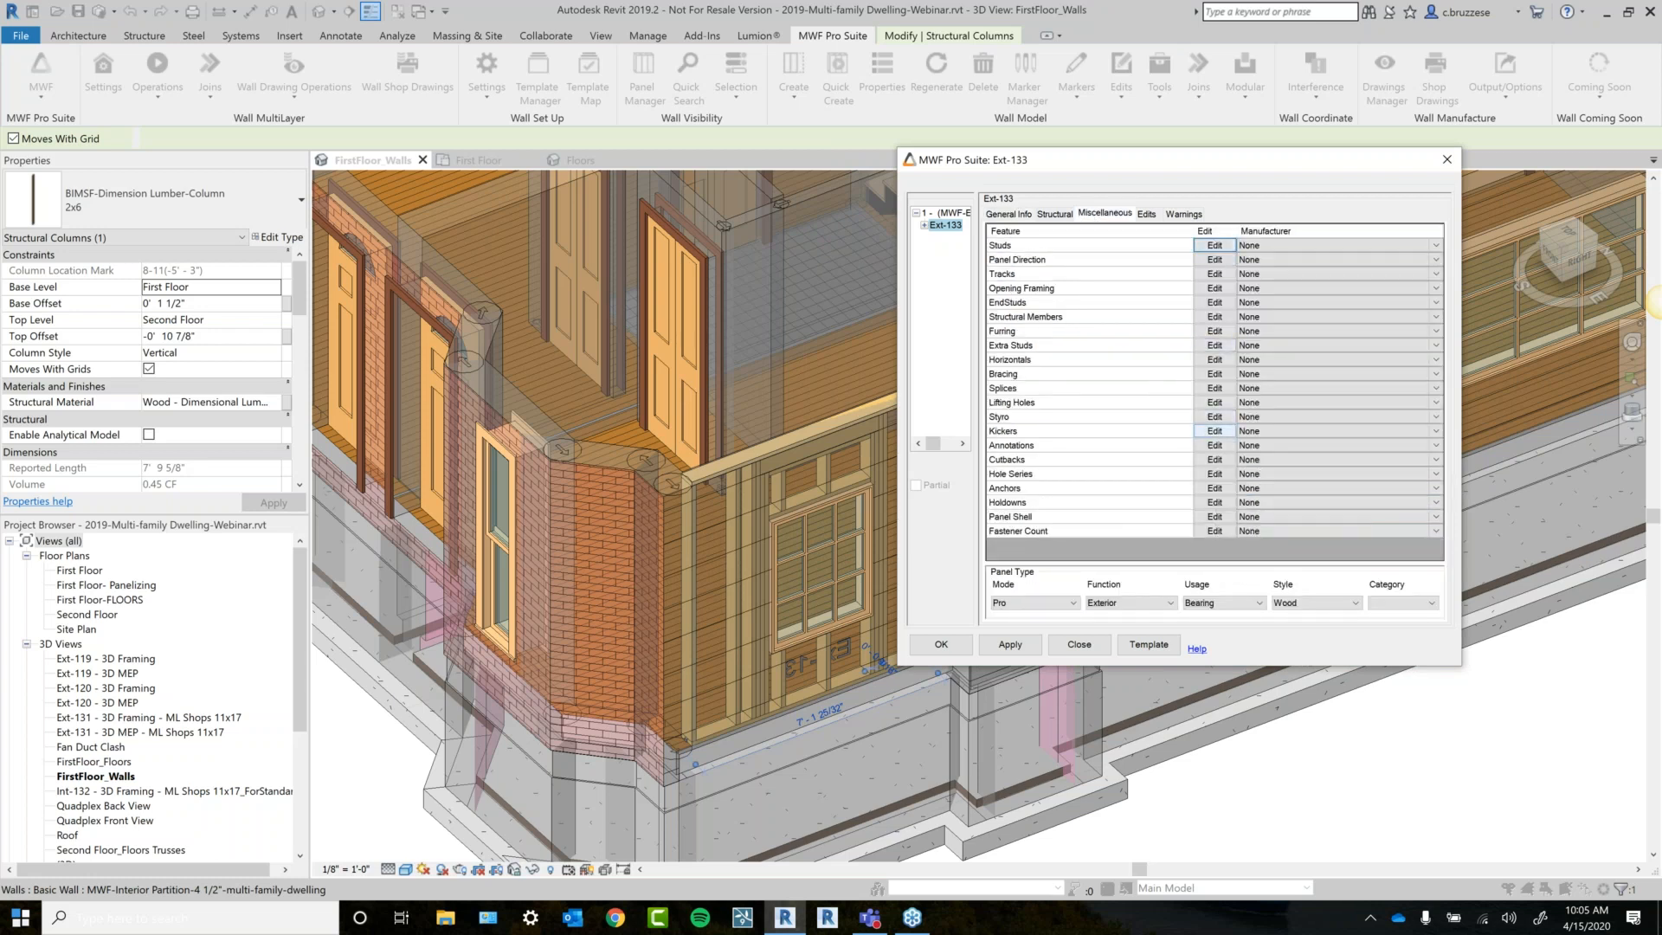
{"action": "left_click", "coordinate": [1217, 245]}
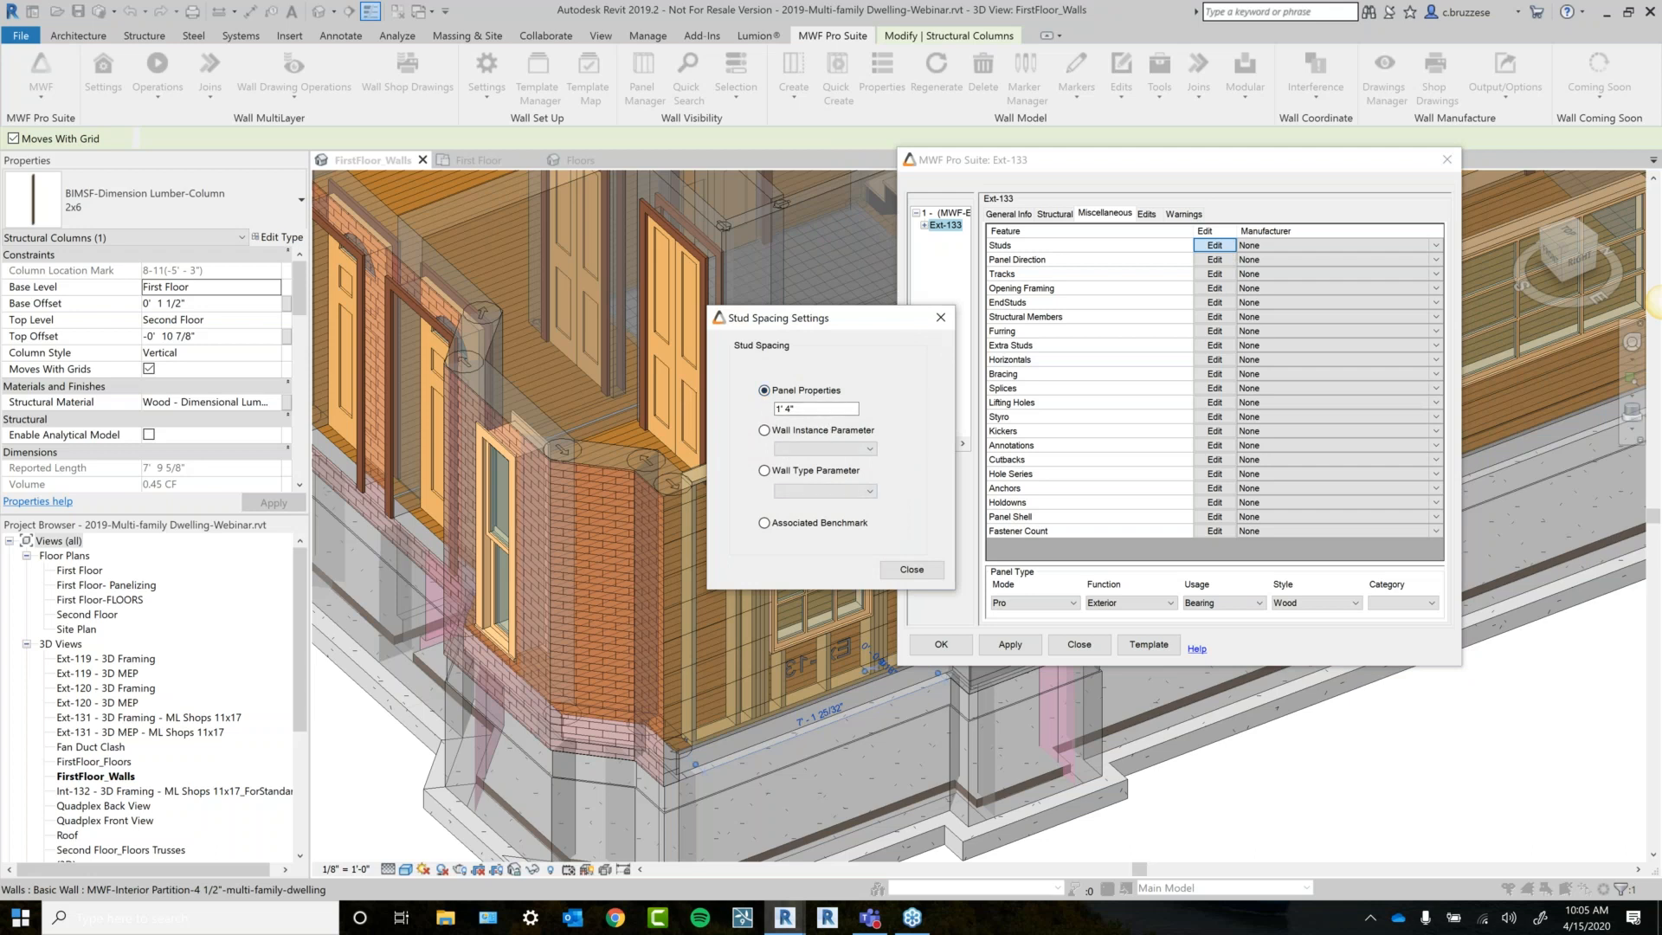
{"action": "left_click", "coordinate": [901, 569]}
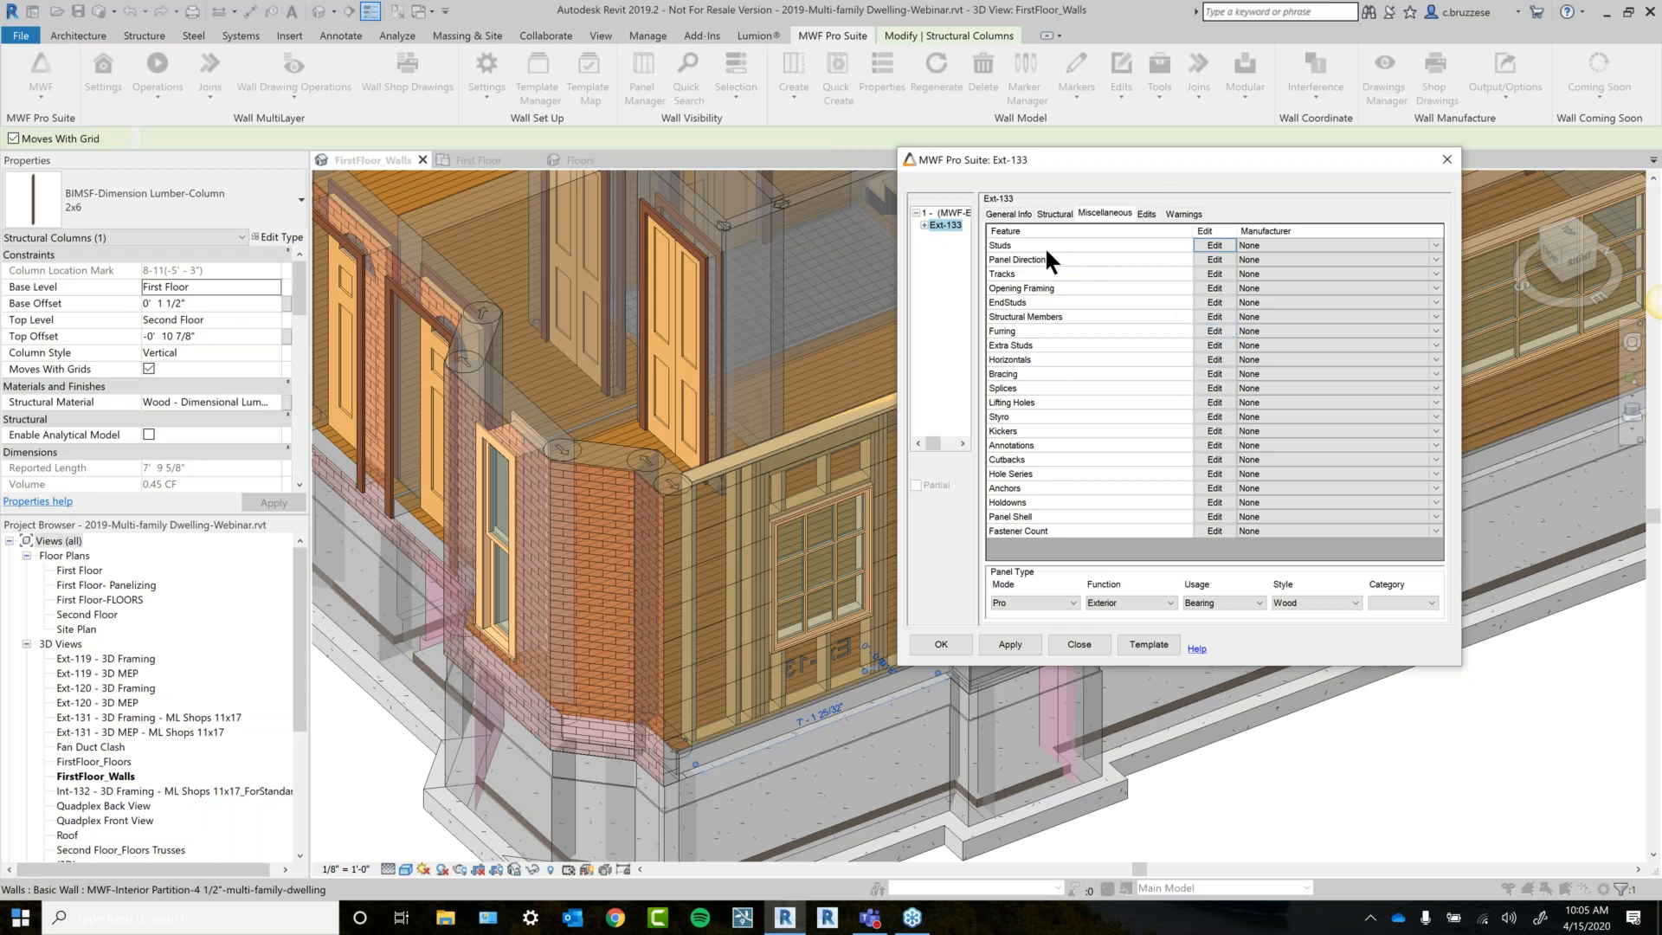
{"action": "left_click", "coordinate": [1009, 212]}
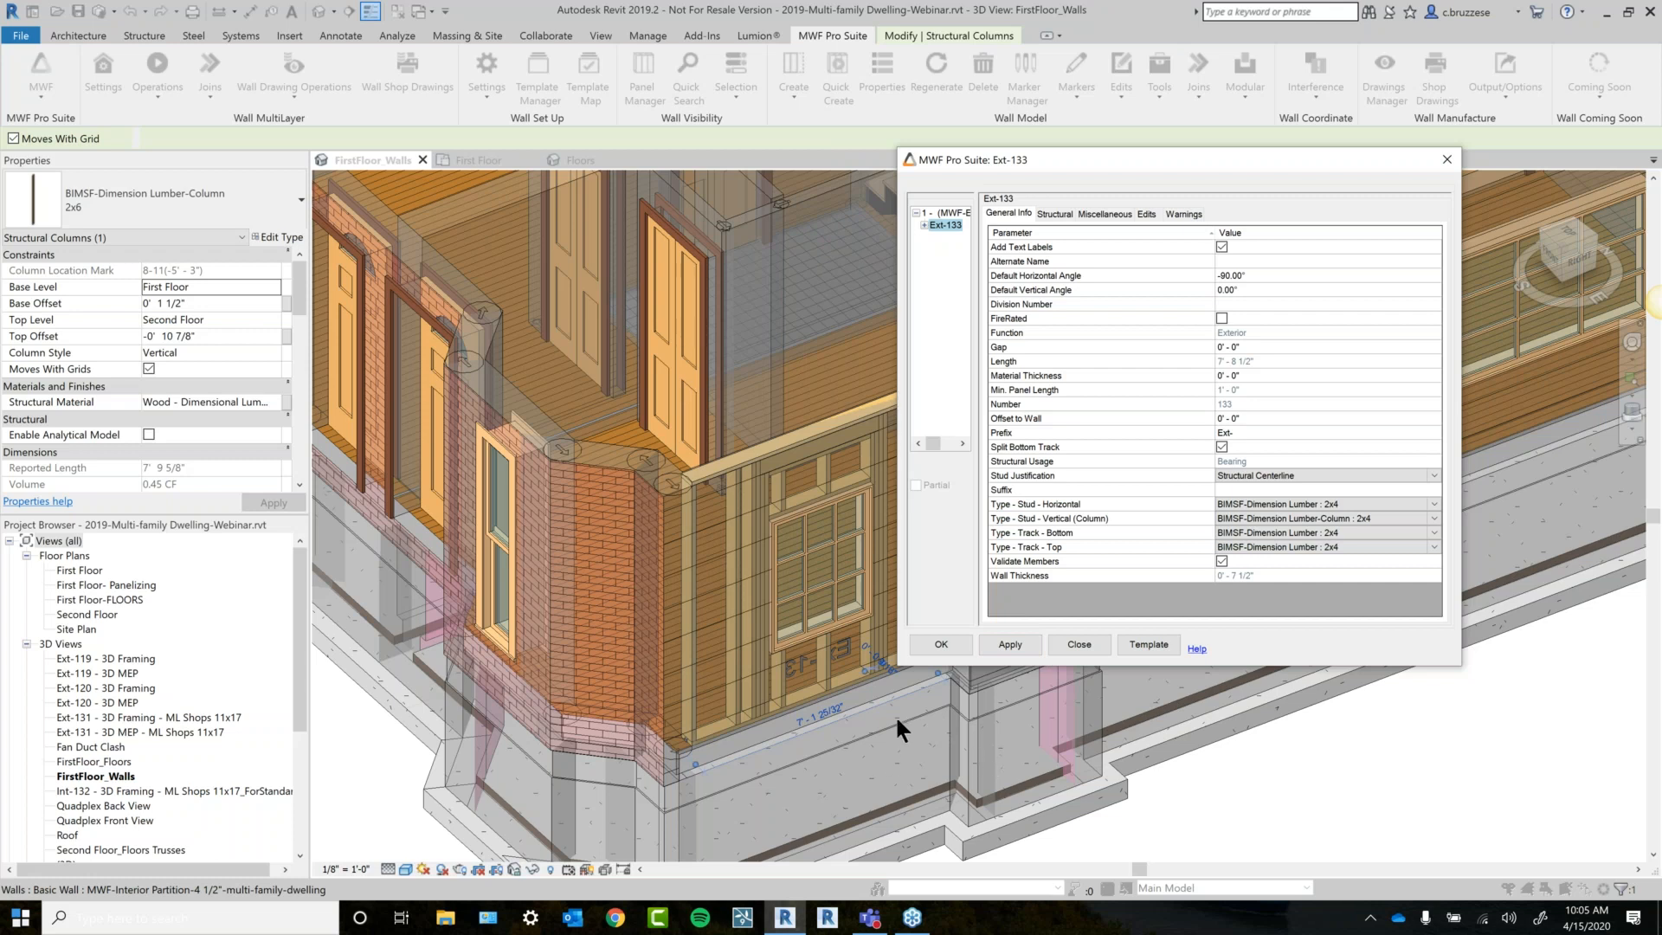
{"action": "left_click", "coordinate": [1012, 645]}
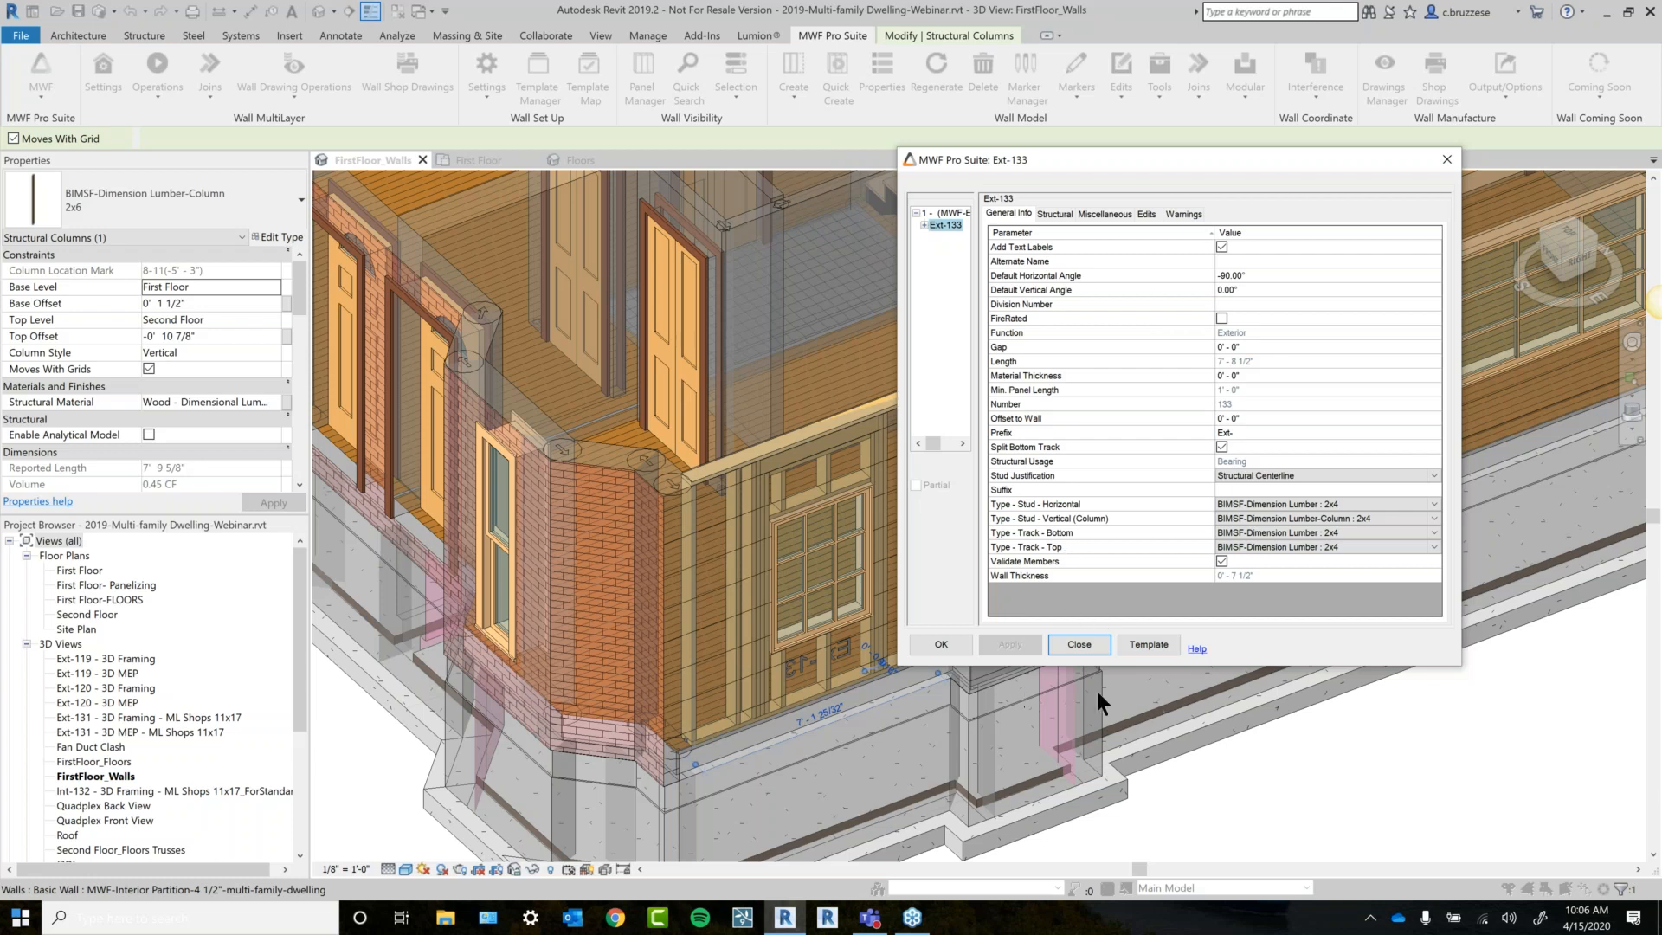
Save the panel's settings as a new project template named IntWall-2x4 in the MultiFamilyDwelling folder and close the panel properties.
{"action": "left_click", "coordinate": [1146, 644]}
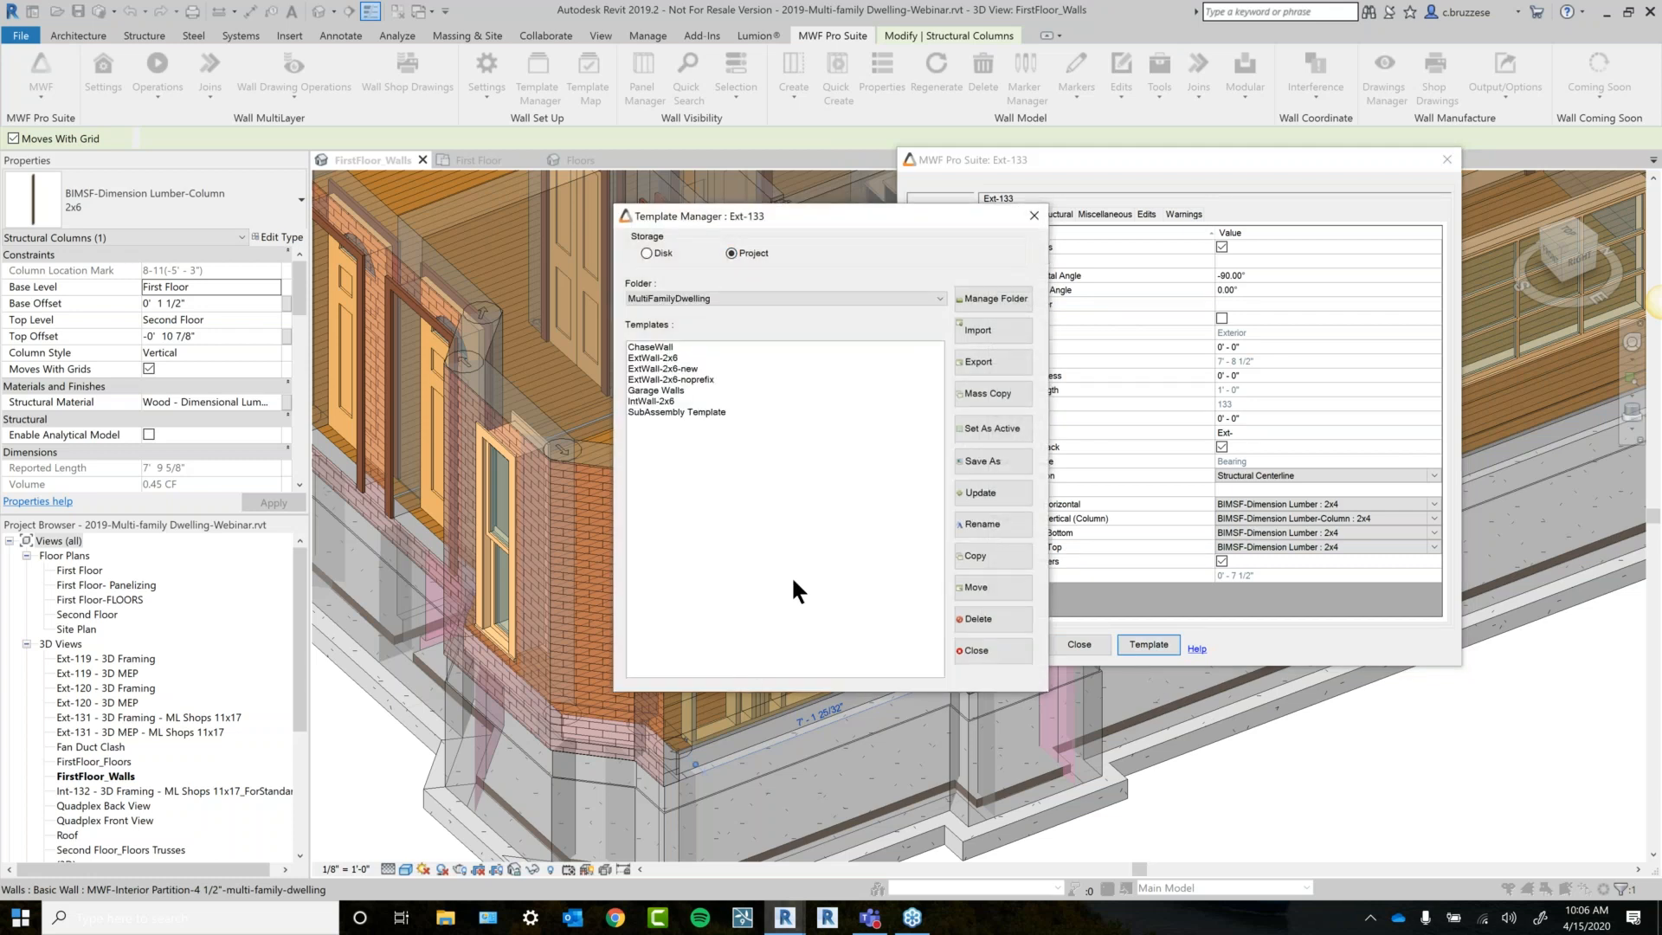
{"action": "left_click", "coordinate": [999, 464]}
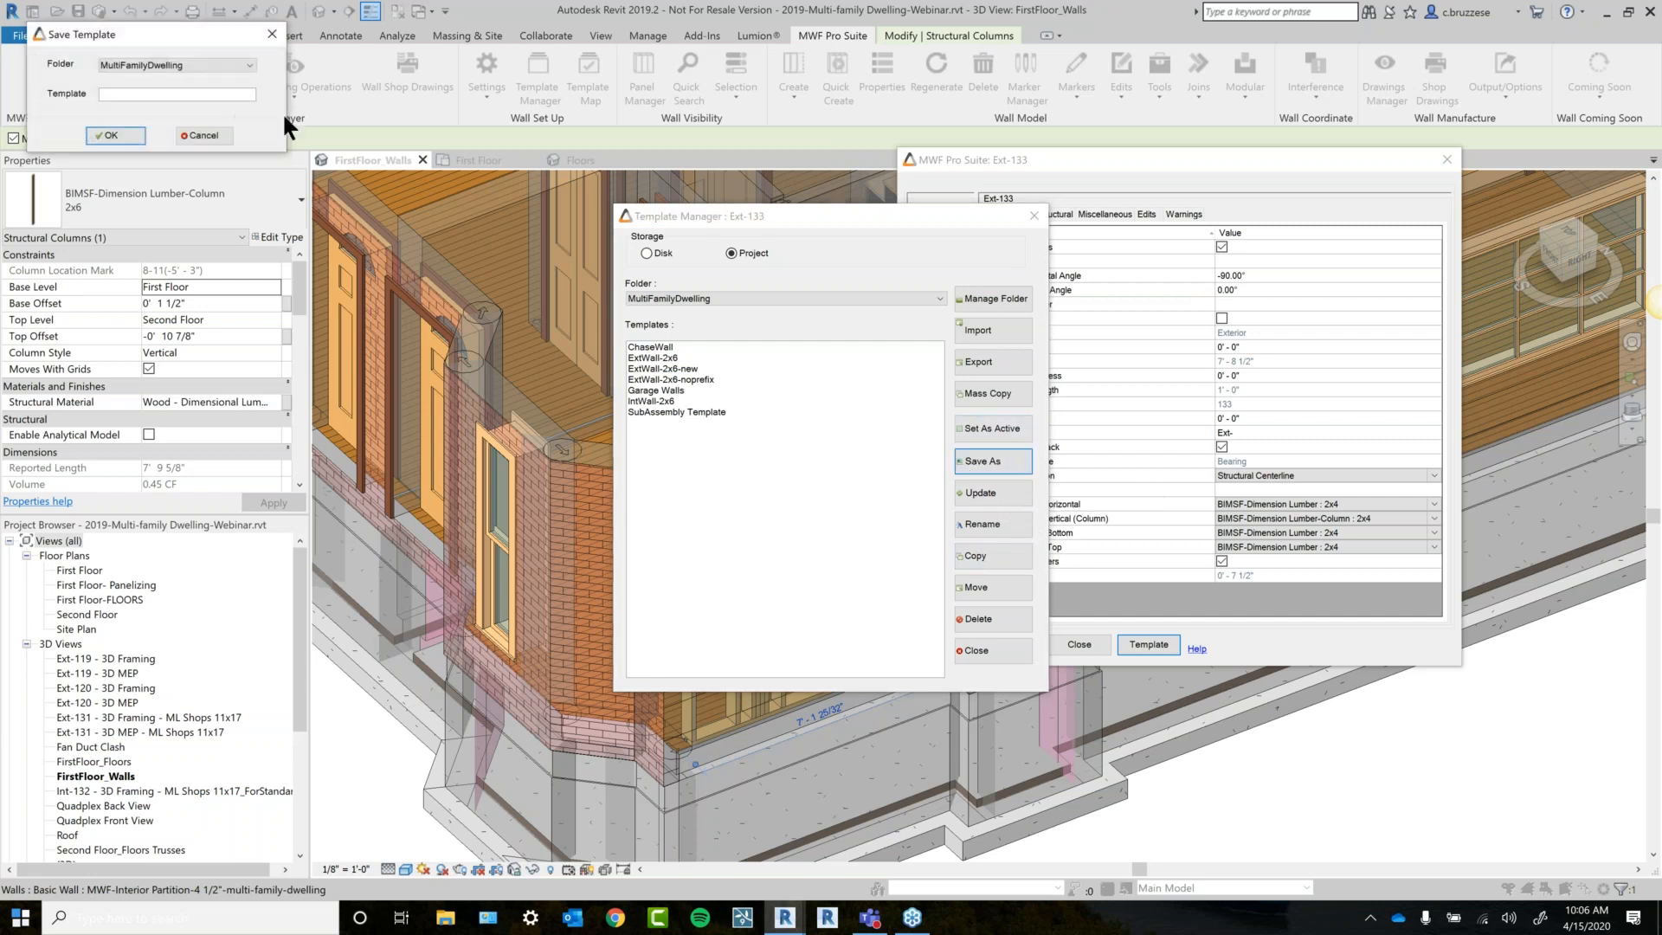
{"action": "left_click", "coordinate": [190, 94]}
{"action": "type", "text": "IntWall-2x4"}
{"action": "left_click", "coordinate": [130, 135]}
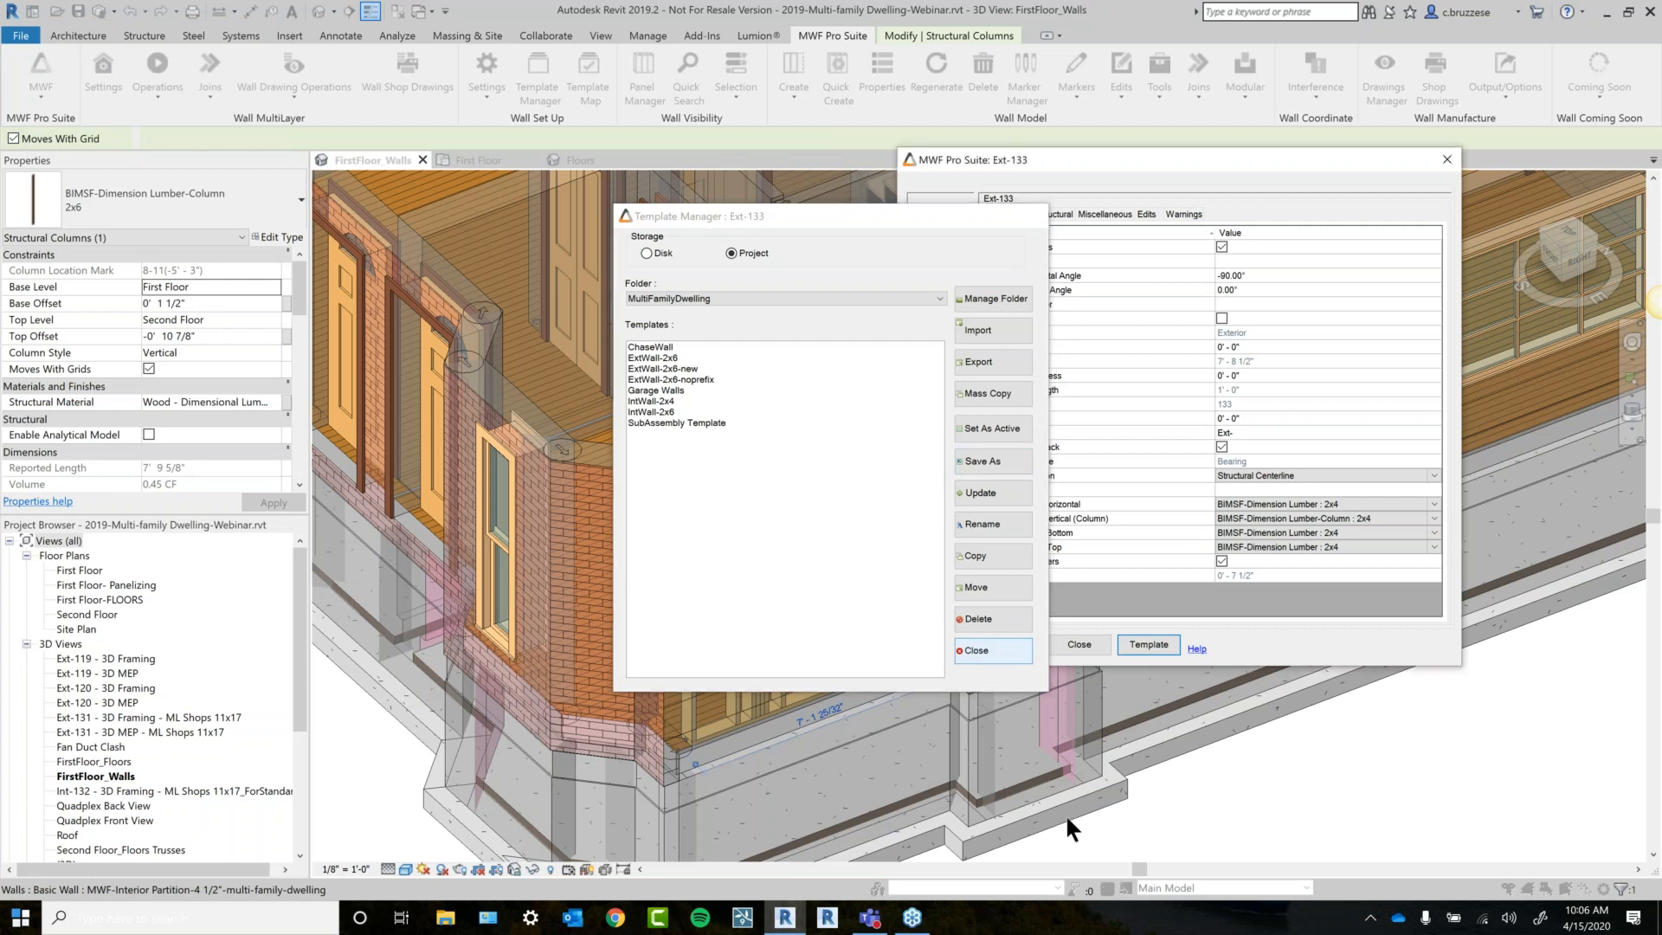
{"action": "left_click", "coordinate": [990, 649]}
{"action": "left_click", "coordinate": [1051, 642]}
{"action": "left_click", "coordinate": [1180, 448]}
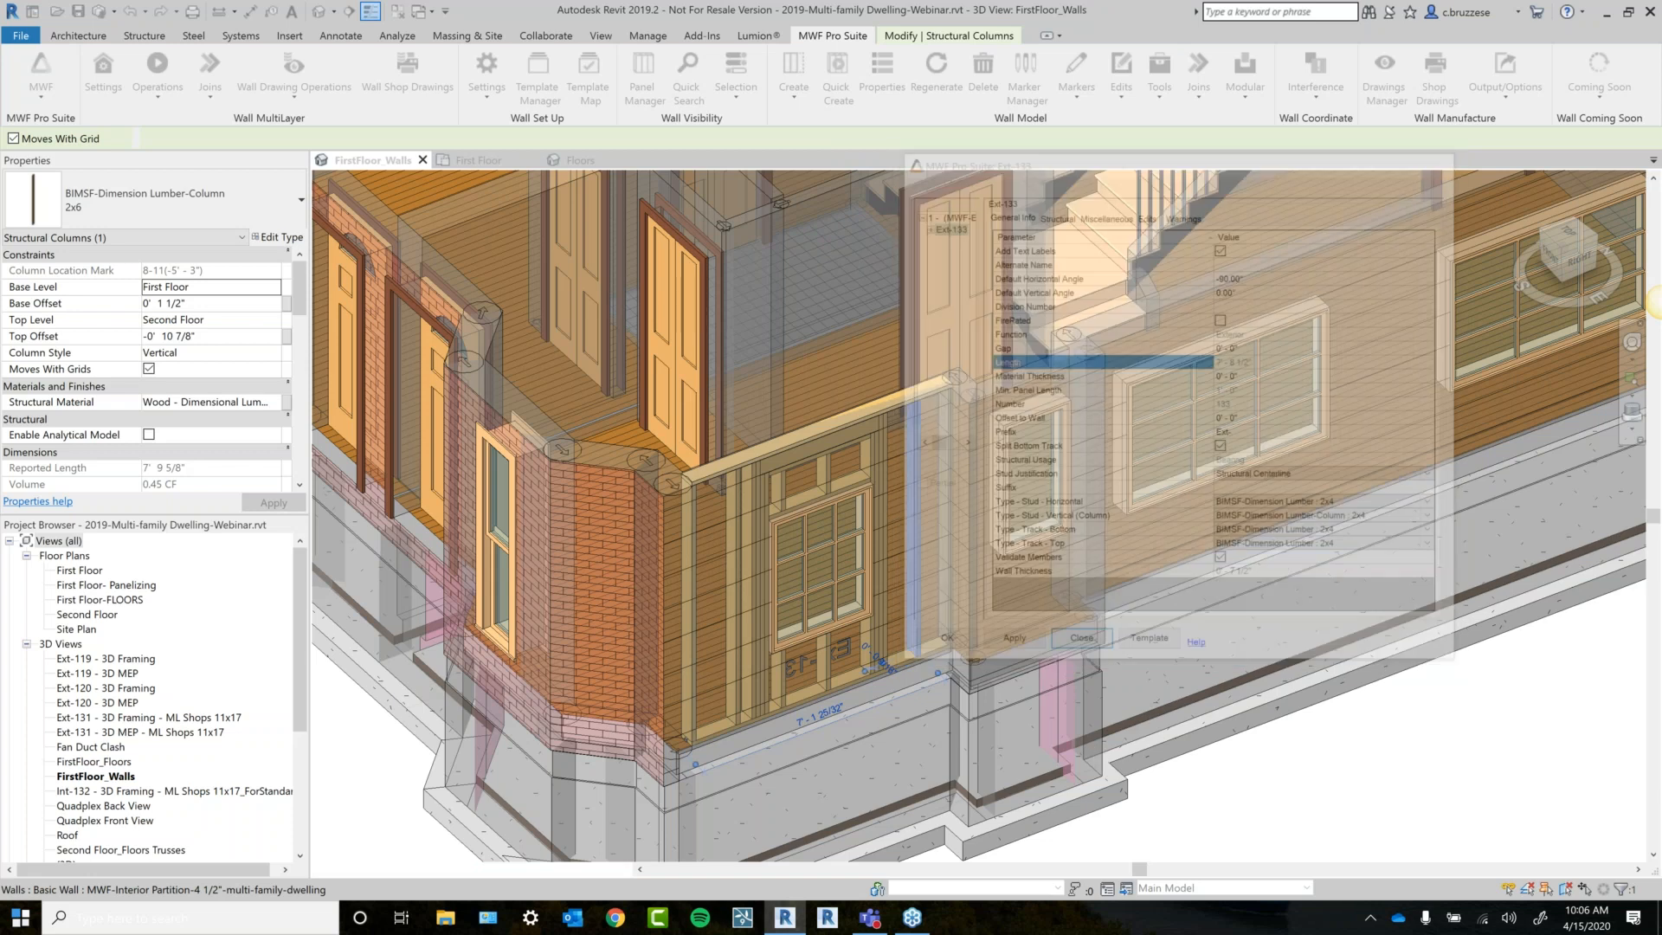
Check the IntWall-2x4 entry among the project templates in the MultiFamilyDwelling folder.
{"action": "middle_click_drag", "start_coordinate": [1030, 509], "coordinate": [1034, 643]}
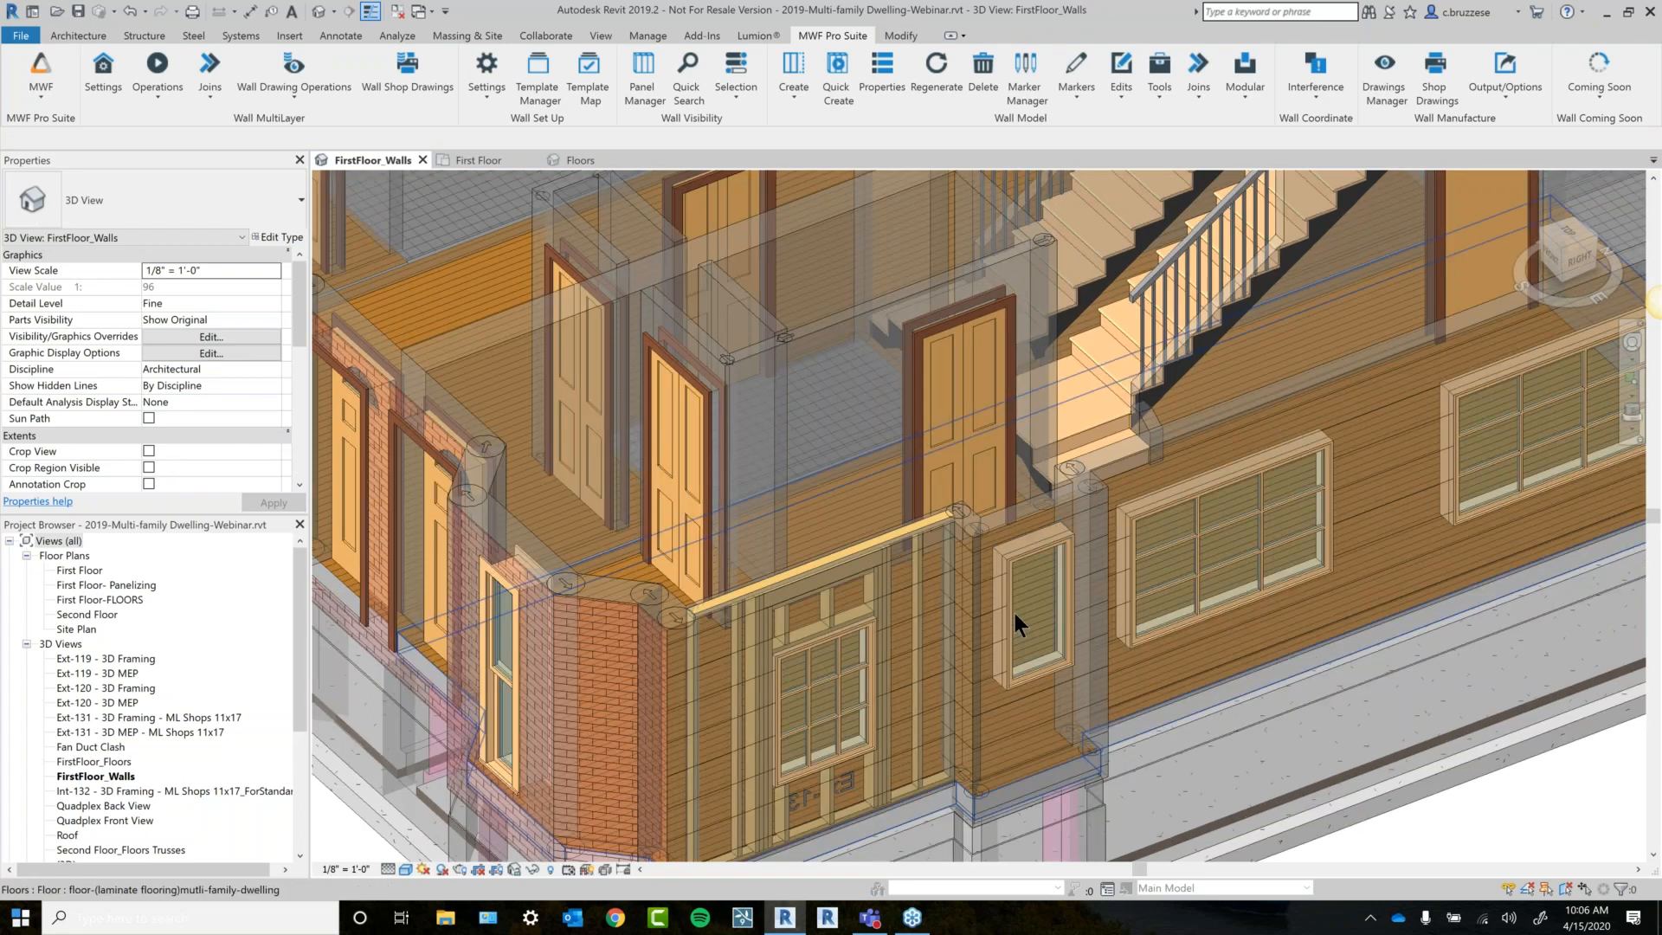
{"action": "left_click", "coordinate": [732, 253]}
{"action": "left_click", "coordinate": [651, 402]}
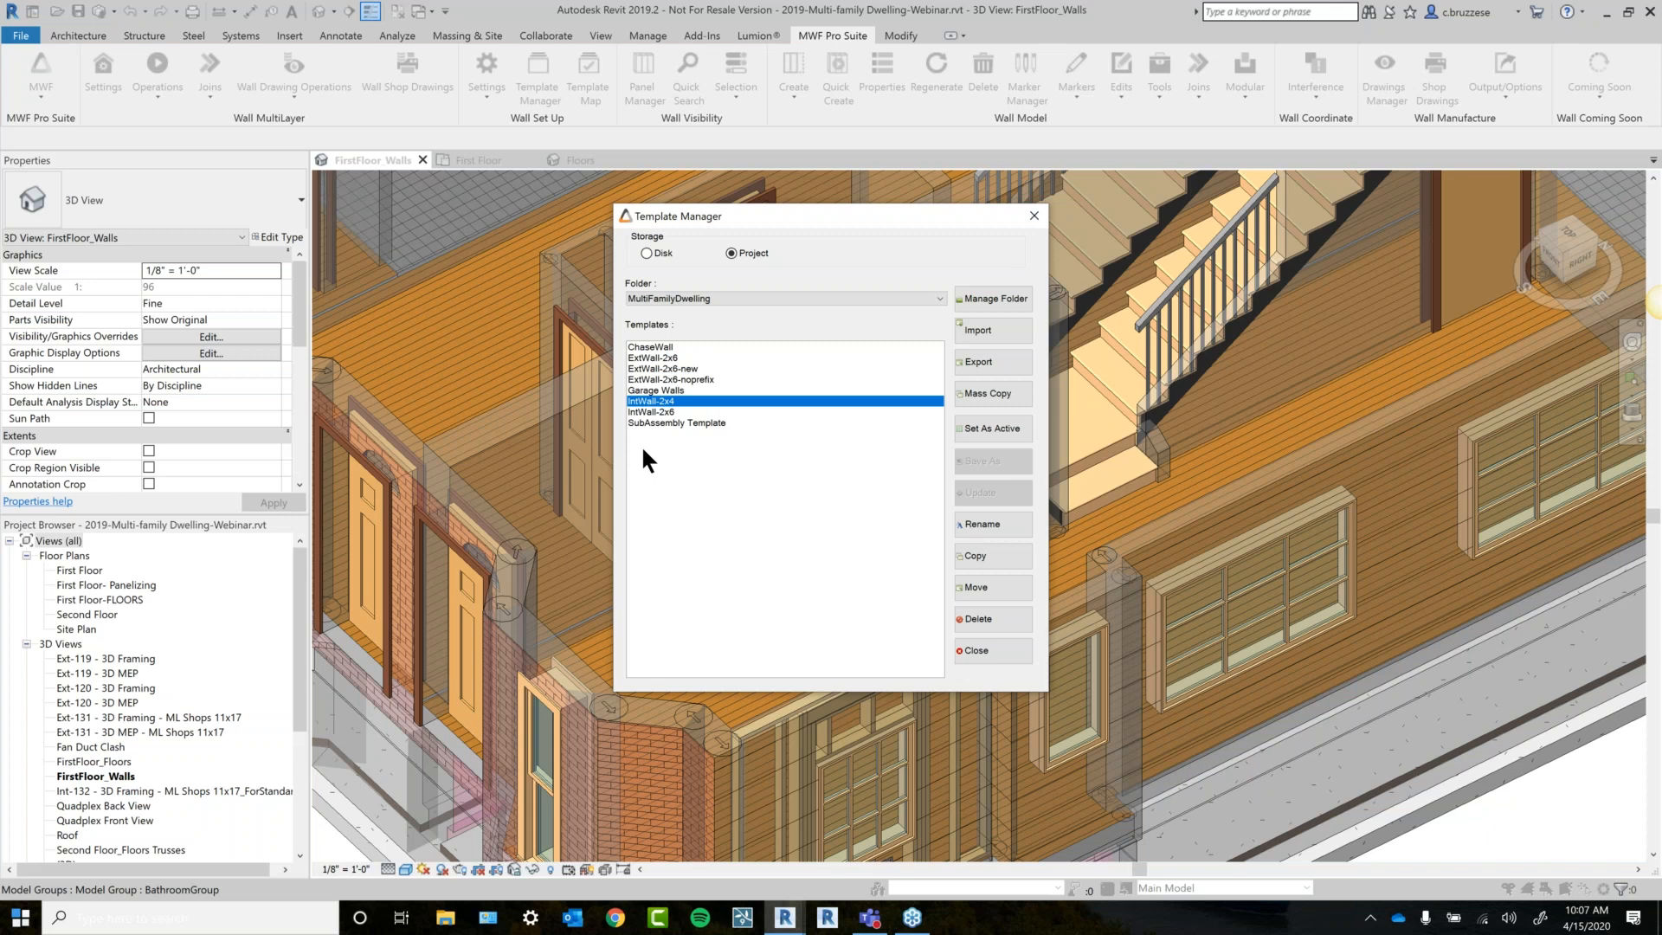
{"action": "left_click", "coordinate": [1034, 215]}
{"action": "scroll", "coordinate": [944, 568], "scroll_direction": "up", "scroll_amount": 1}
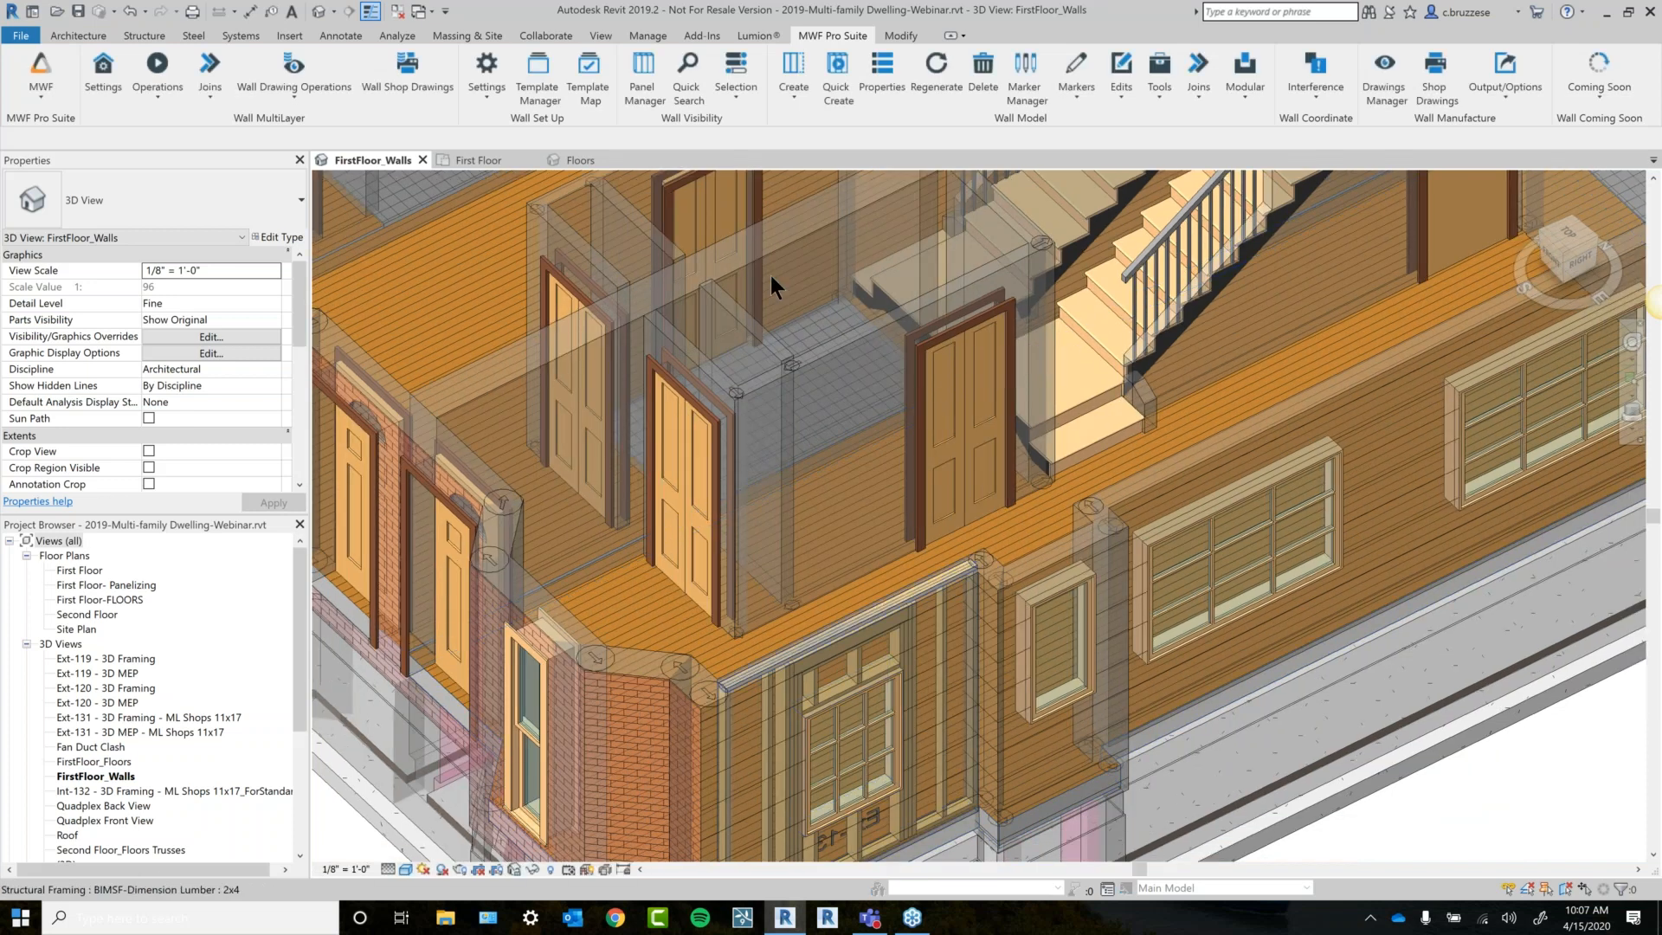
Open the MFD-Demo template map, widen its wall type and template columns, and add a new mapping row.
{"action": "left_click", "coordinate": [583, 86]}
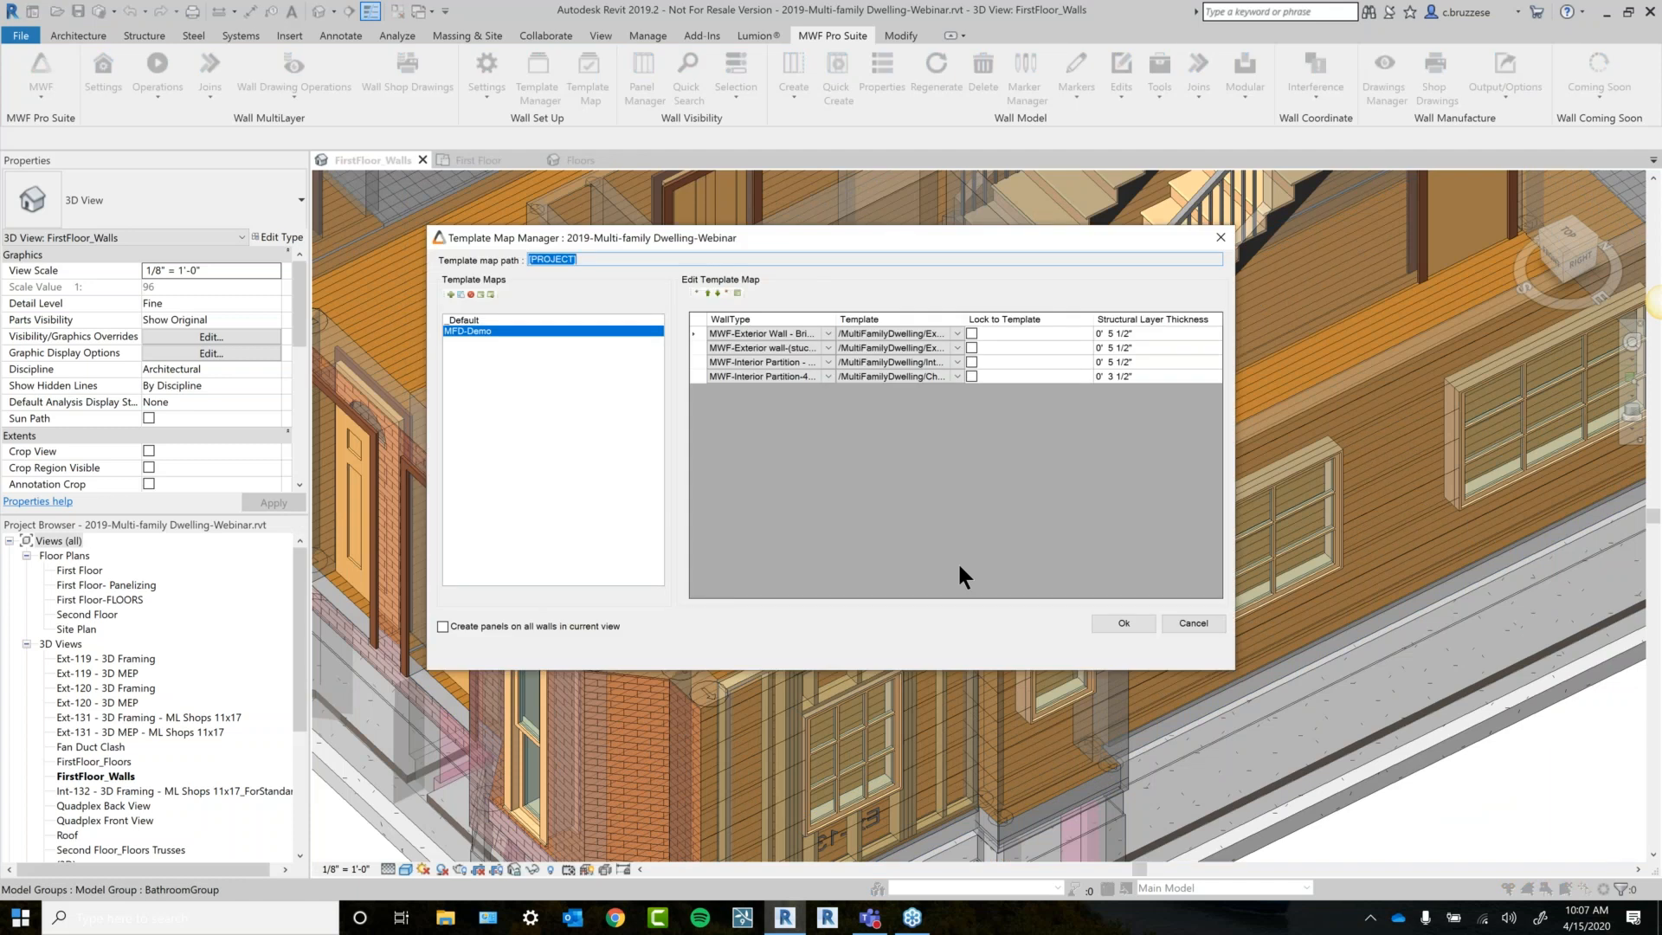
{"action": "left_click_drag", "start_coordinate": [963, 317], "coordinate": [1063, 317]}
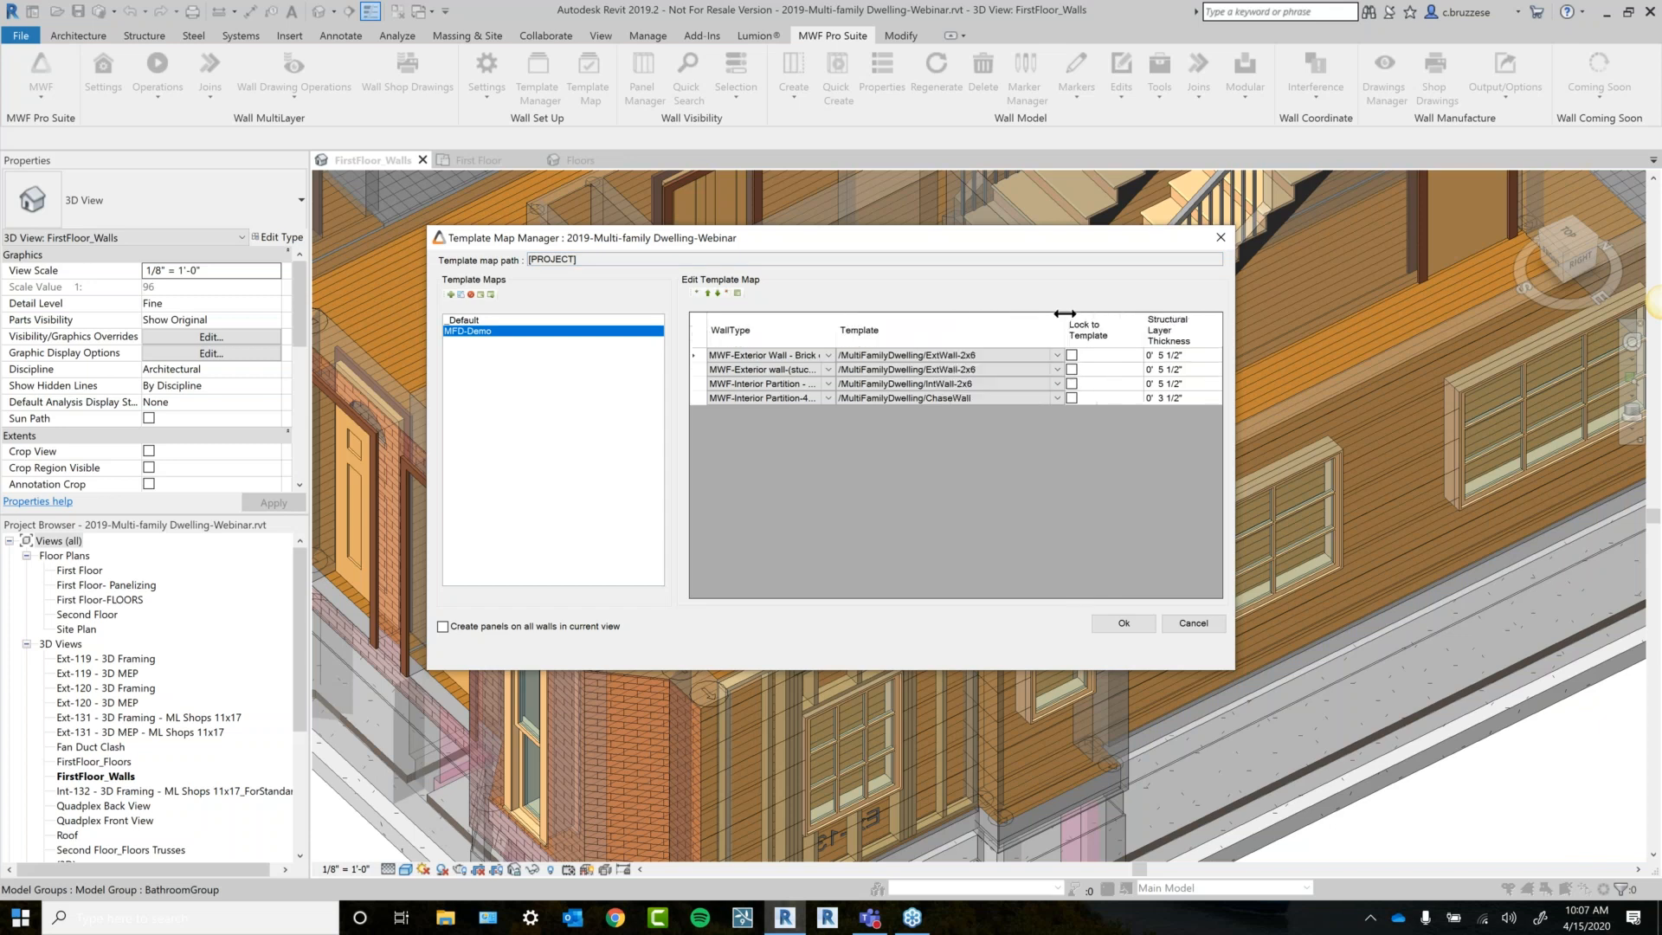
{"action": "left_click_drag", "start_coordinate": [835, 317], "coordinate": [942, 319]}
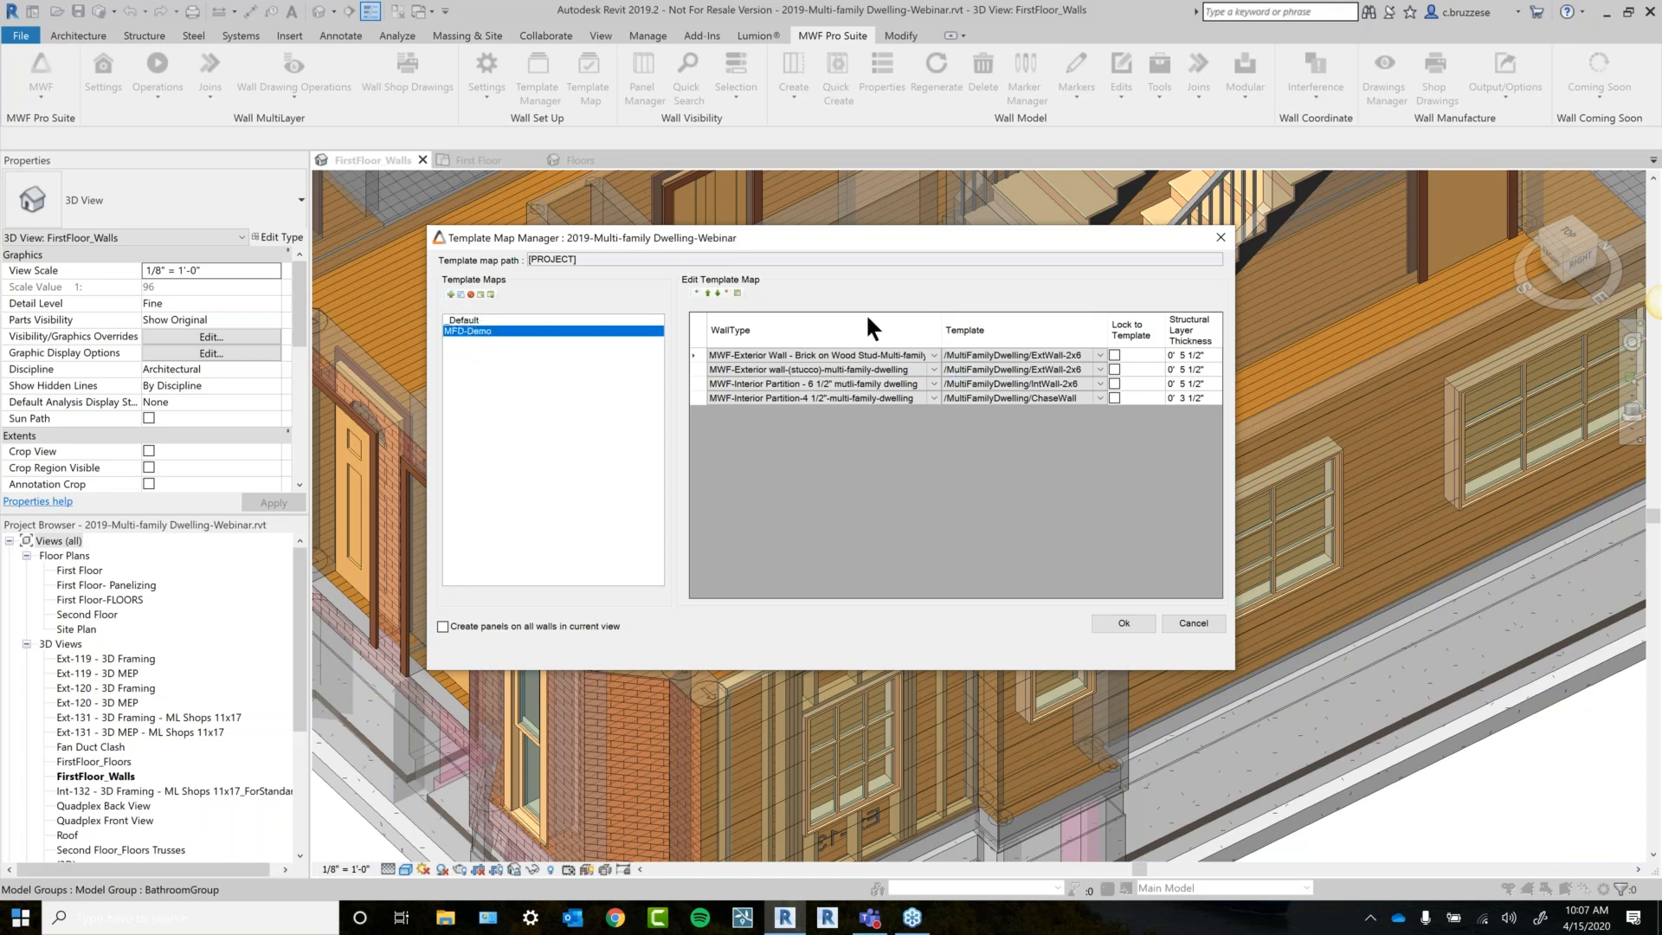
{"action": "left_click", "coordinate": [698, 292]}
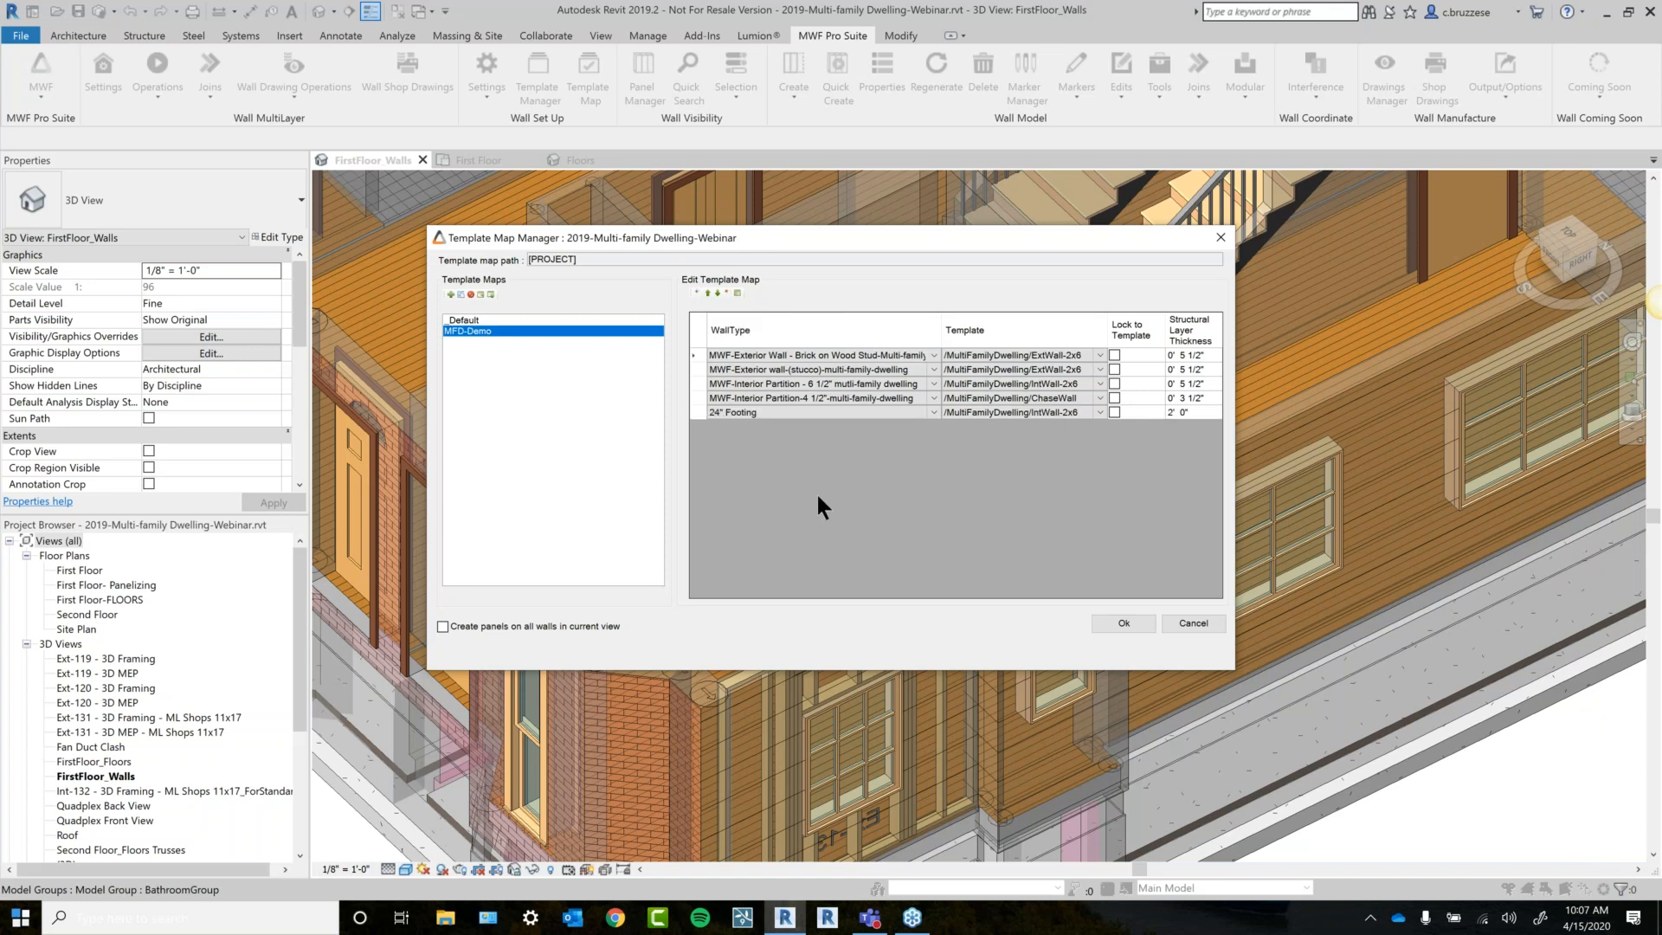
Map the MWF-Interior Partition-4 1/2"-multi-family-dwelling wall type to the MultiFamilyDwelling/IntWall-2x4 template.
{"action": "left_click_drag", "start_coordinate": [1109, 322], "coordinate": [1183, 325]}
{"action": "left_click", "coordinate": [1160, 397]}
{"action": "left_click", "coordinate": [1160, 397]}
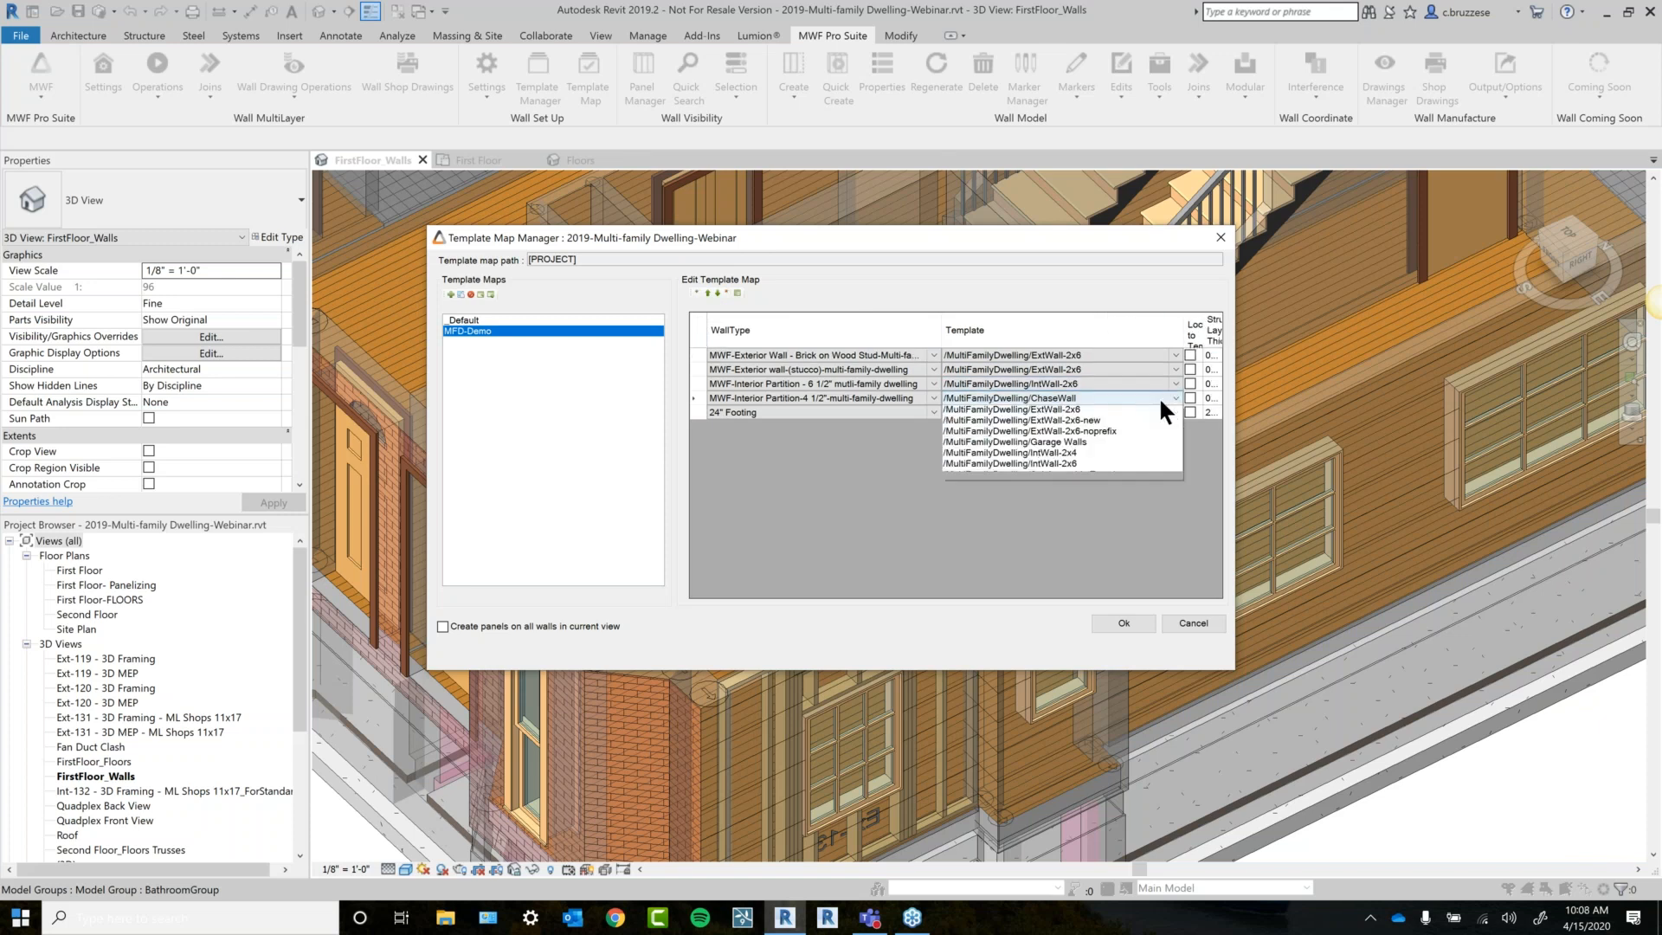
{"action": "left_click", "coordinate": [1035, 215]}
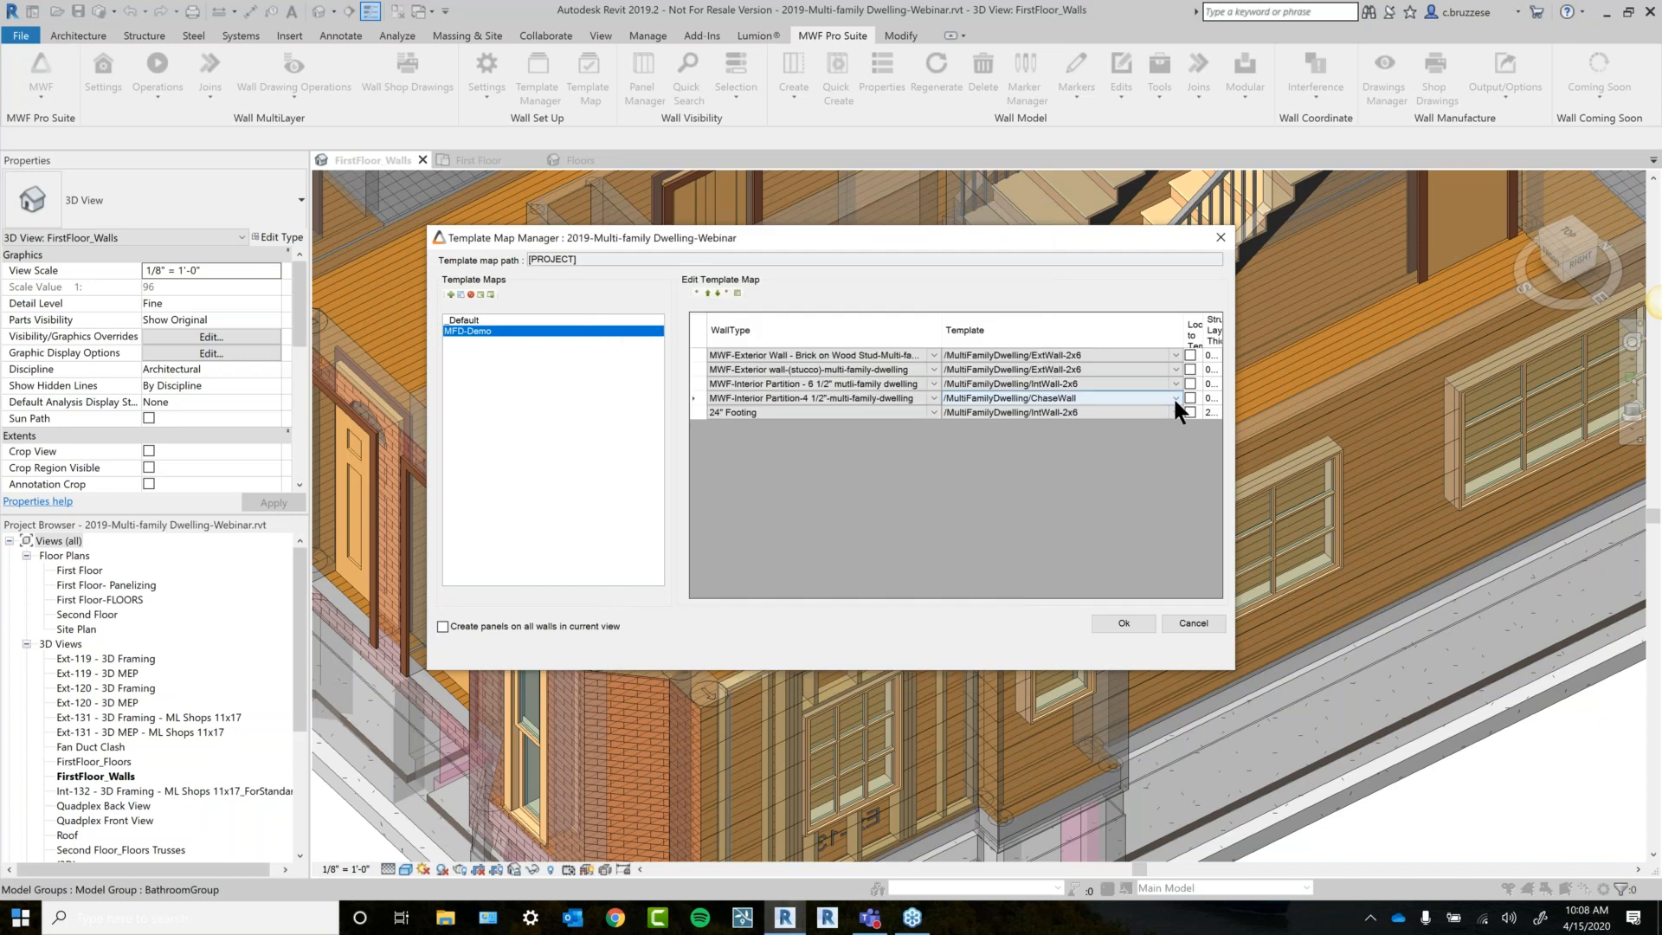
{"action": "left_click", "coordinate": [1174, 397]}
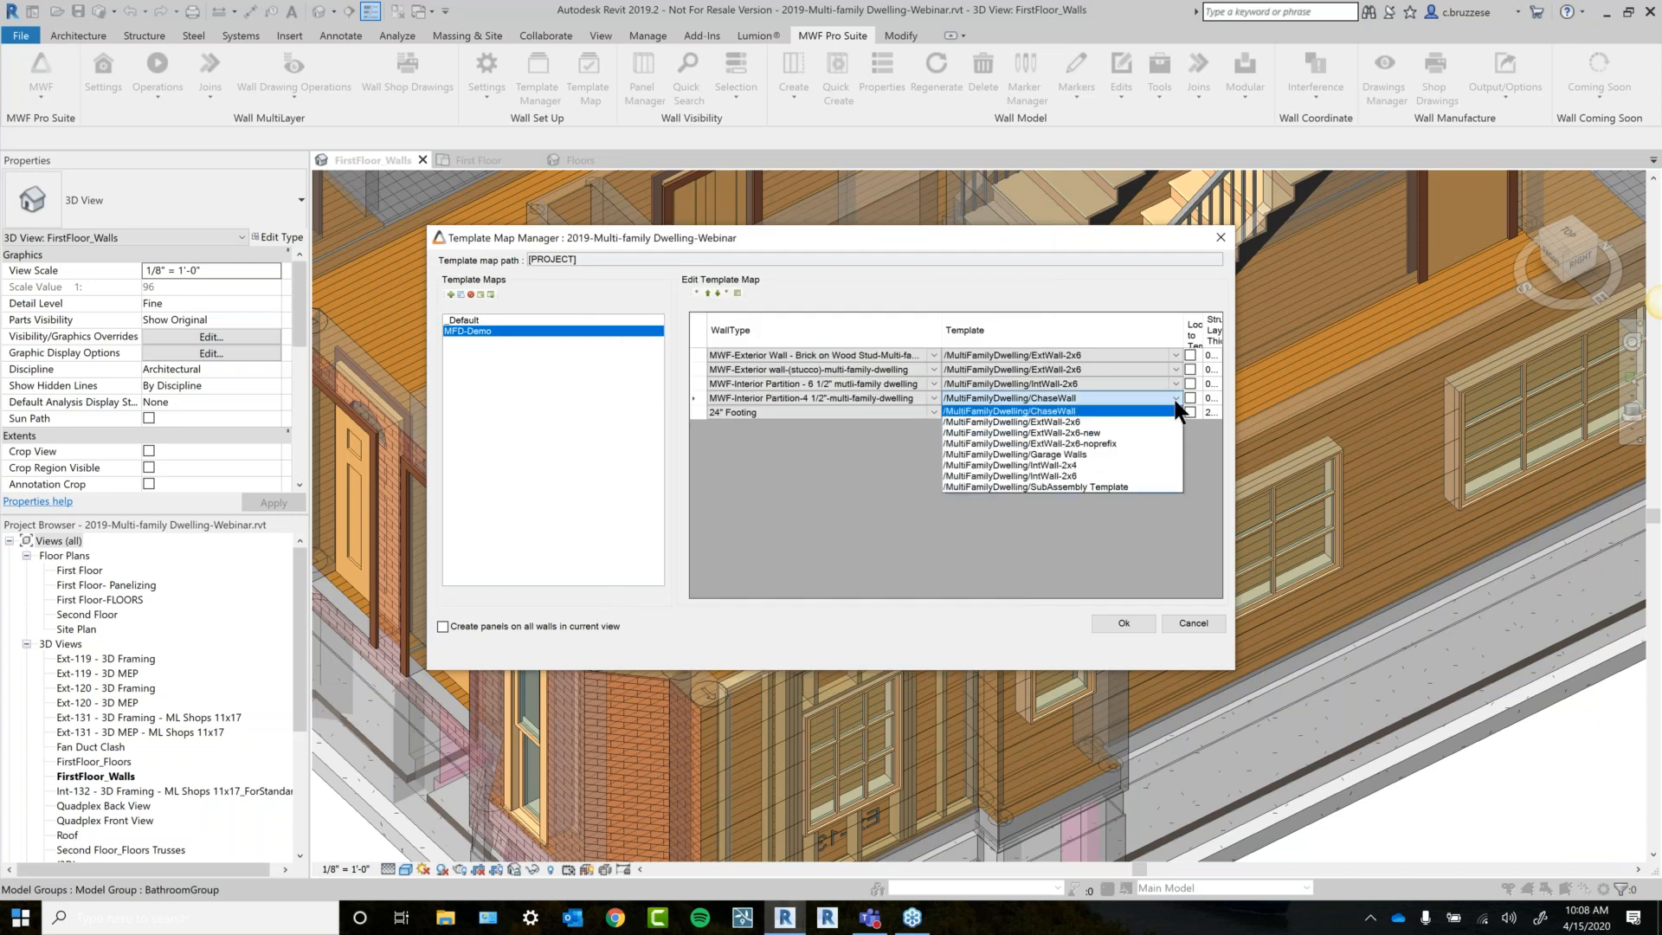
{"action": "left_click", "coordinate": [1087, 466]}
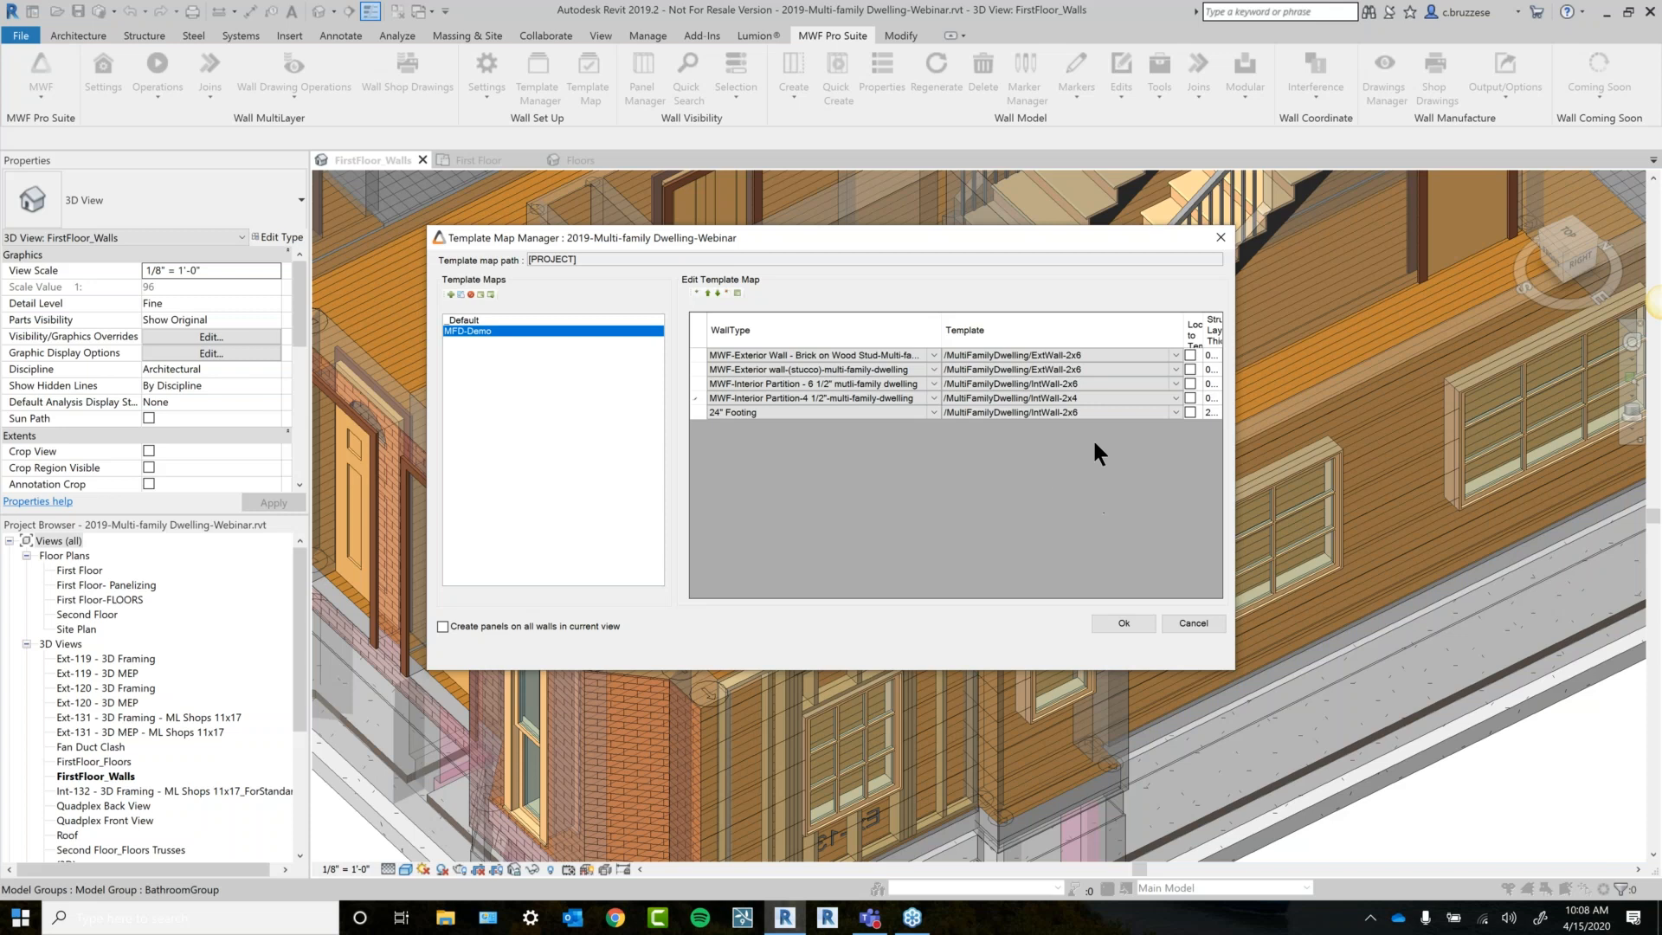
Remove the extra 24" Footing row from the MFD-Demo template map and accept the map.
{"action": "left_click_drag", "start_coordinate": [1139, 319], "coordinate": [1111, 319]}
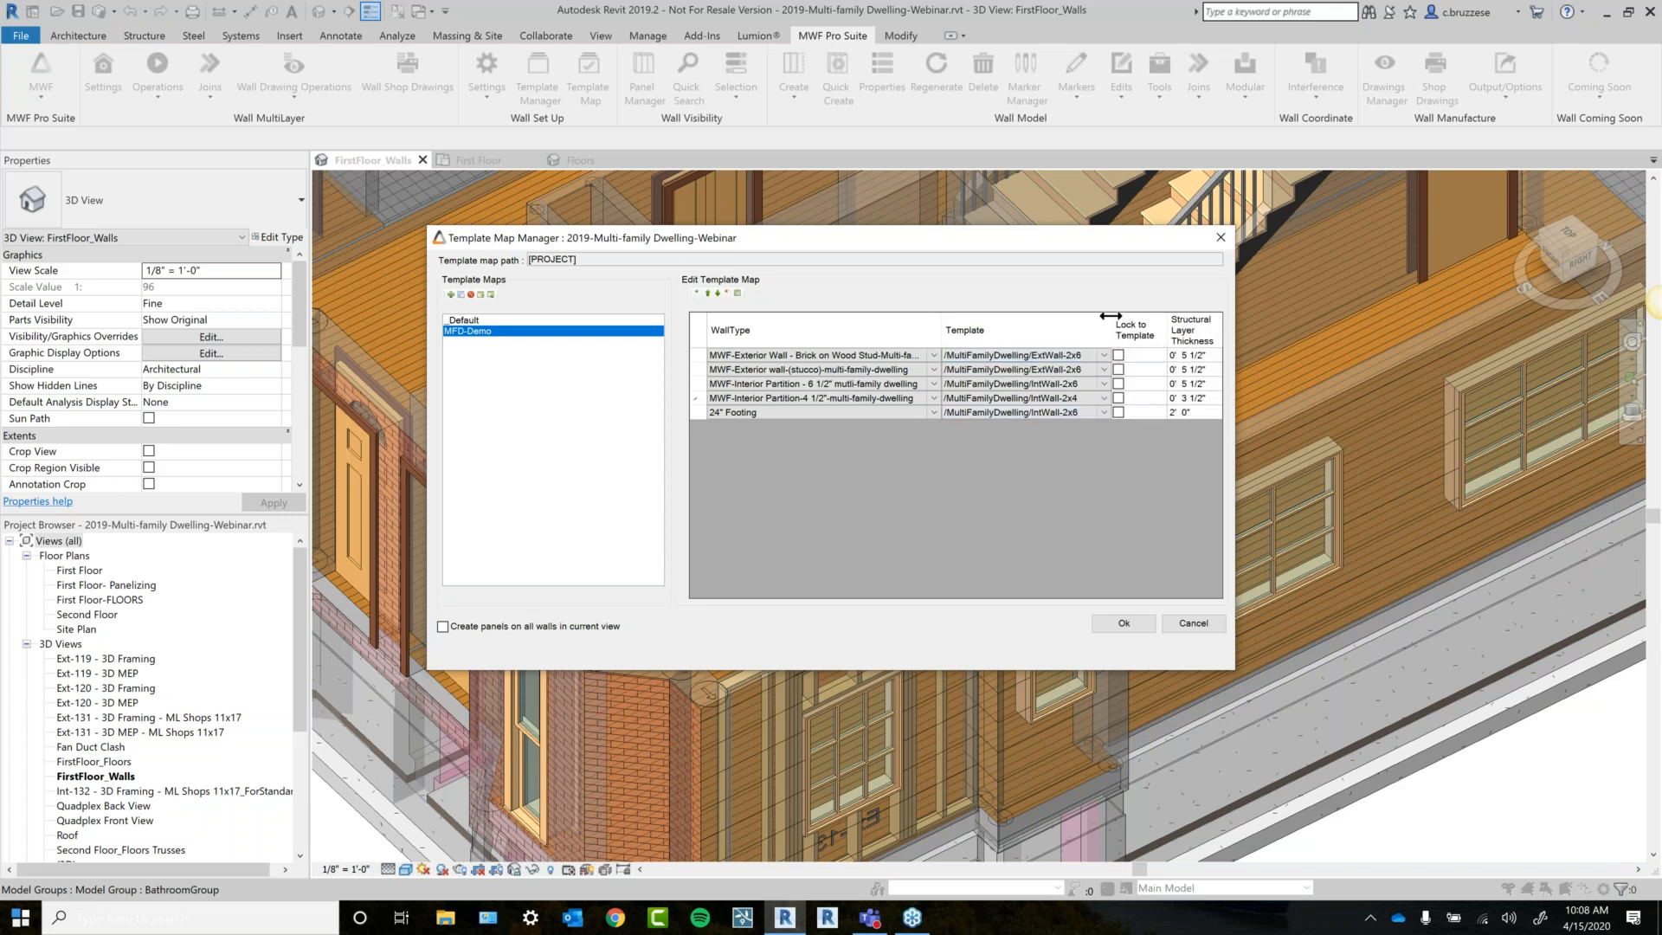
{"action": "left_click", "coordinate": [695, 413]}
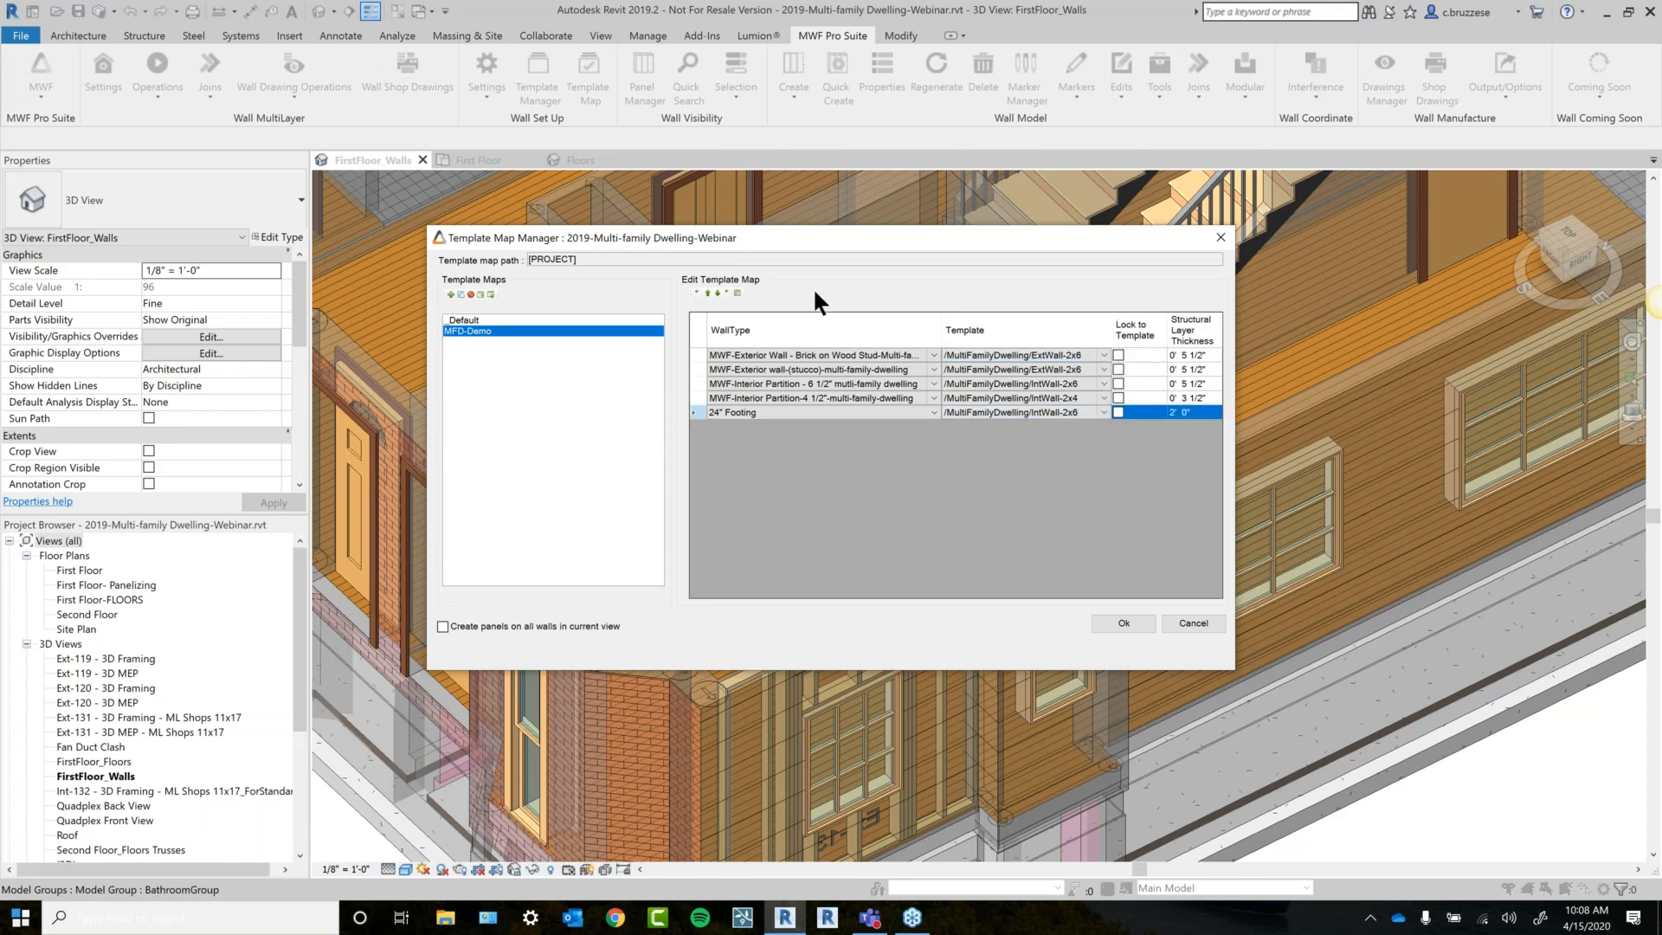
{"action": "left_click", "coordinate": [726, 293]}
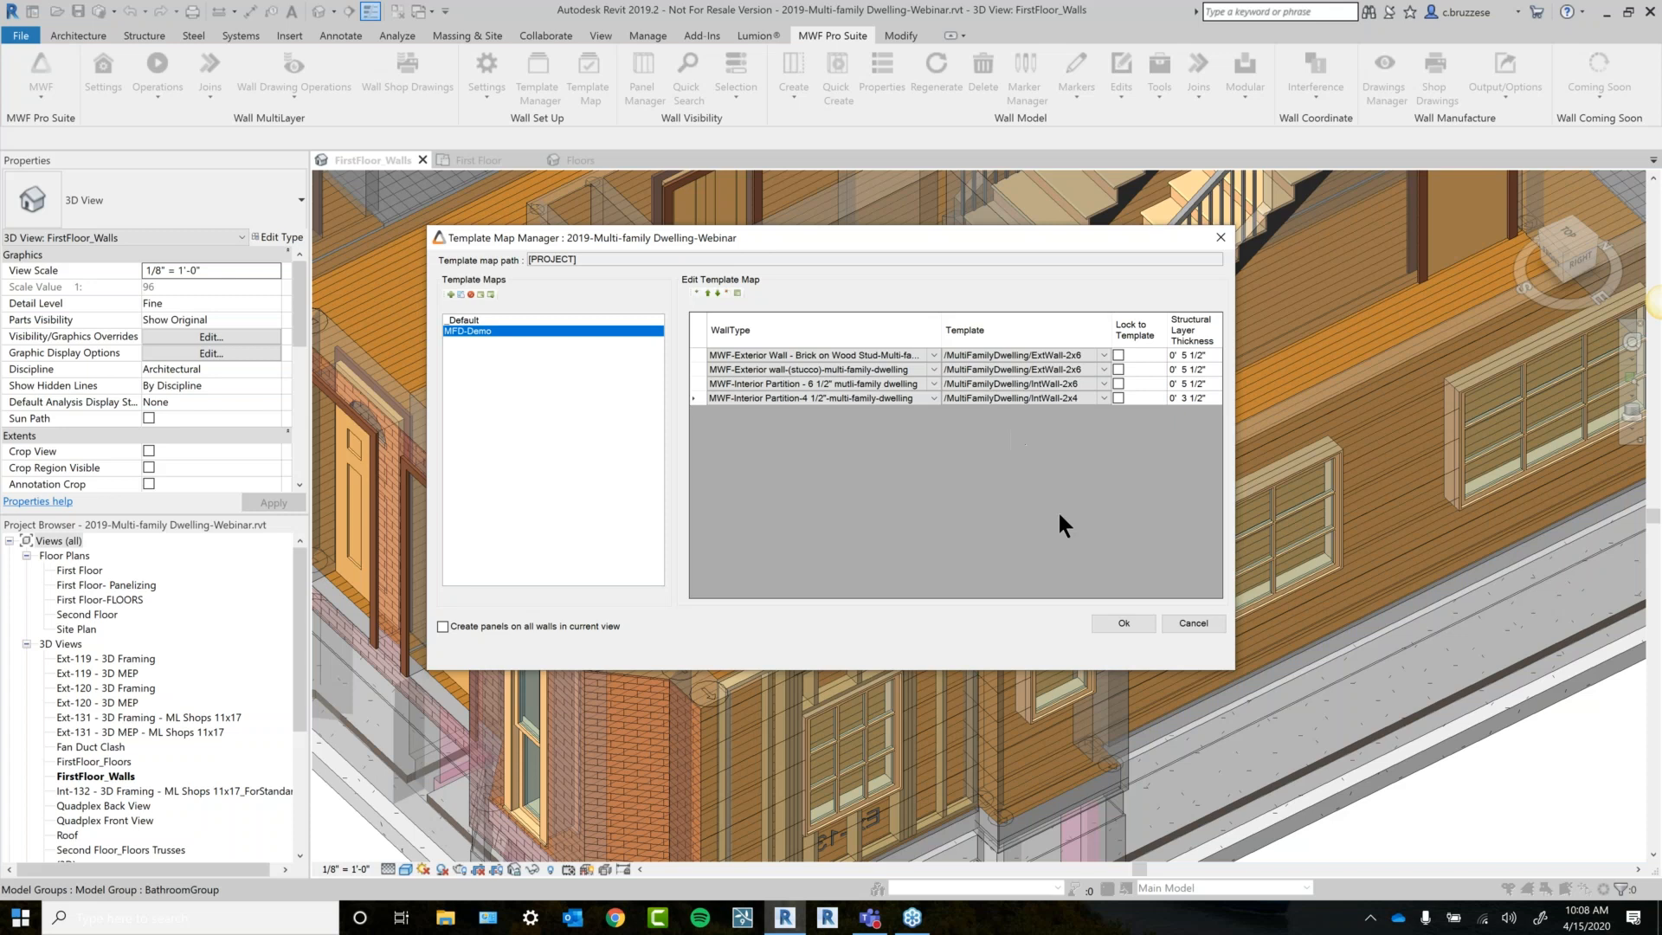
{"action": "left_click", "coordinate": [1101, 620]}
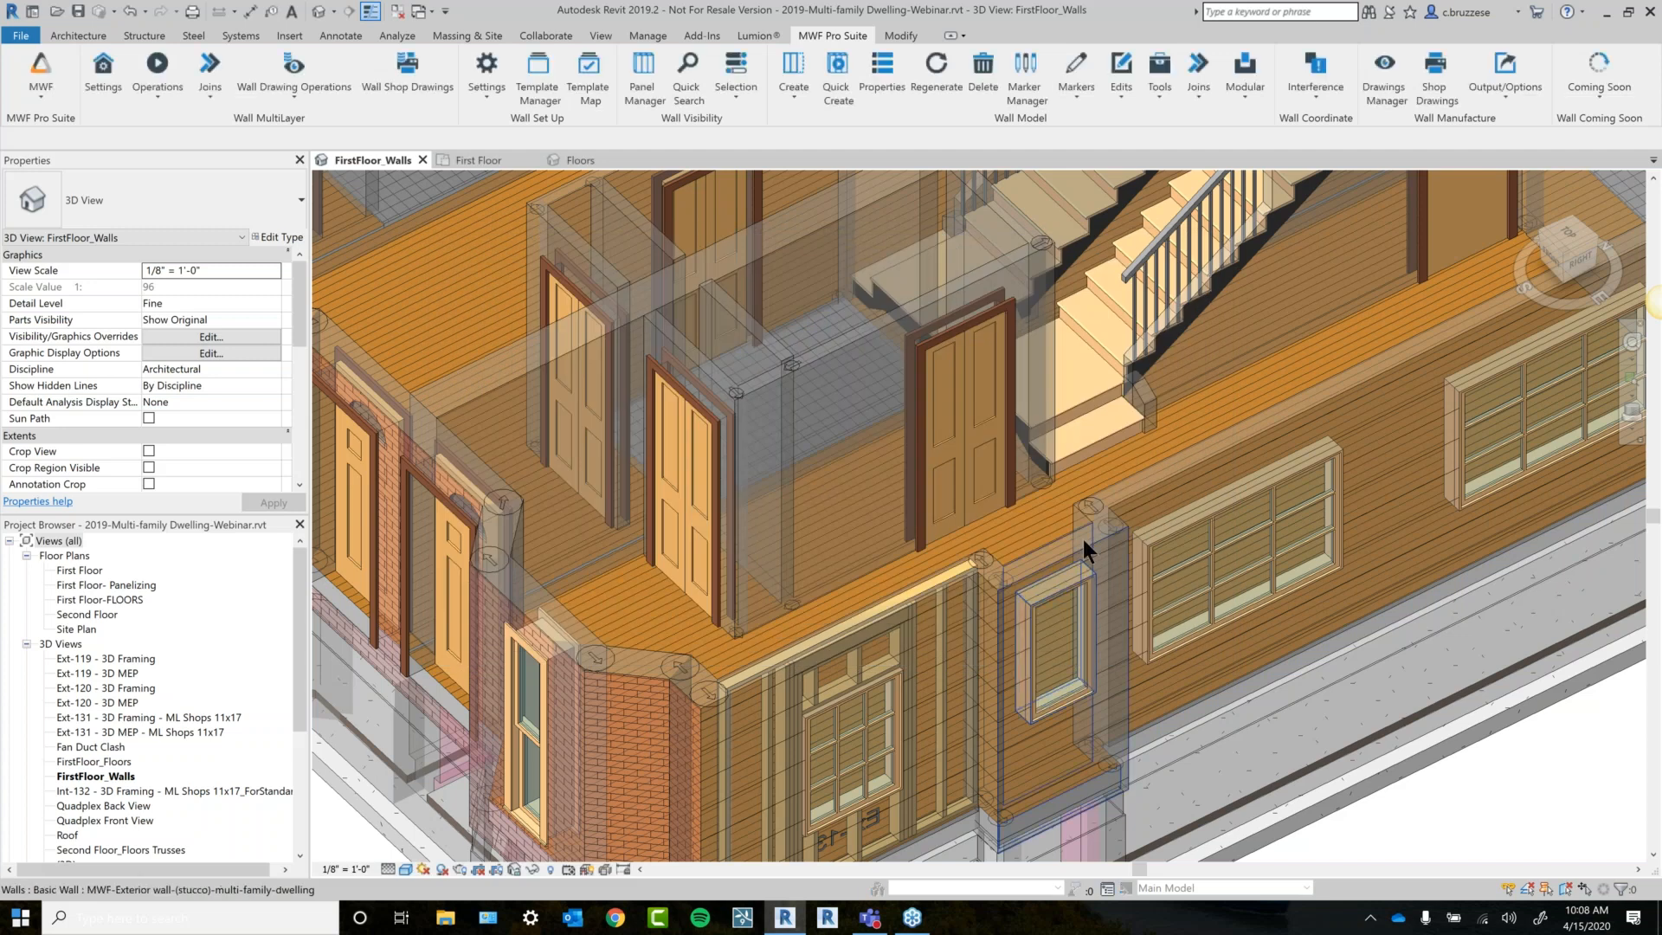
Quick Create framing for the narrow stucco exterior wall and the 4 1/2" interior partition behind it, using the template map.
{"action": "left_click", "coordinate": [1085, 551]}
{"action": "left_click", "coordinate": [809, 355], "text": "ctrl"}
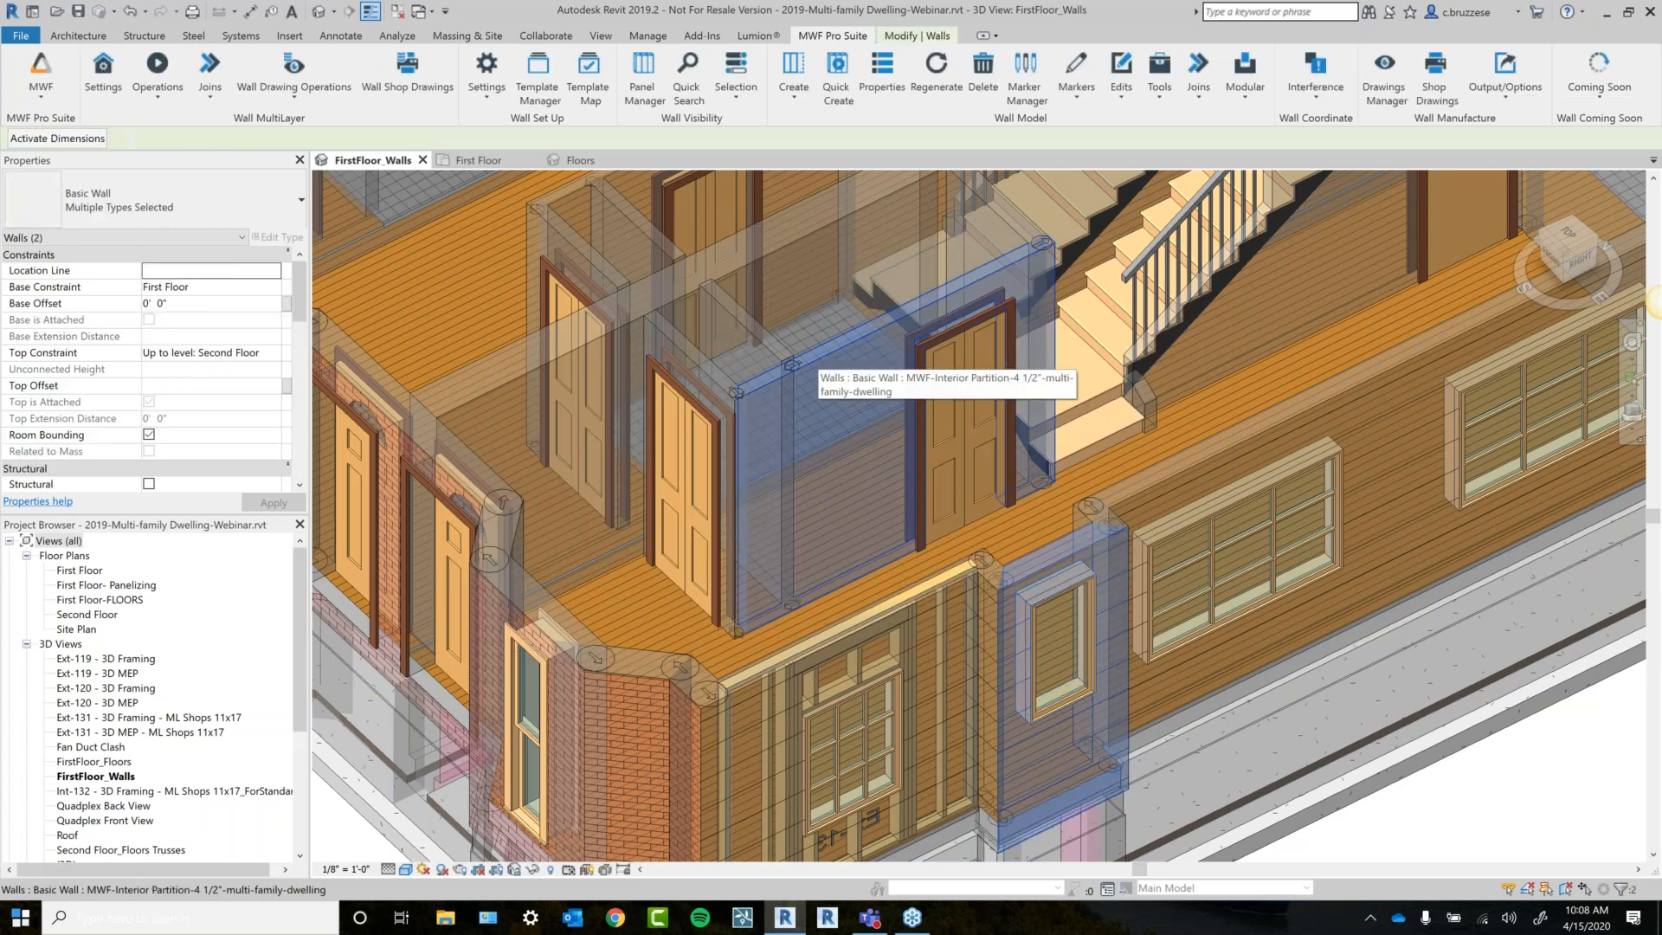
{"action": "left_click", "coordinate": [848, 92]}
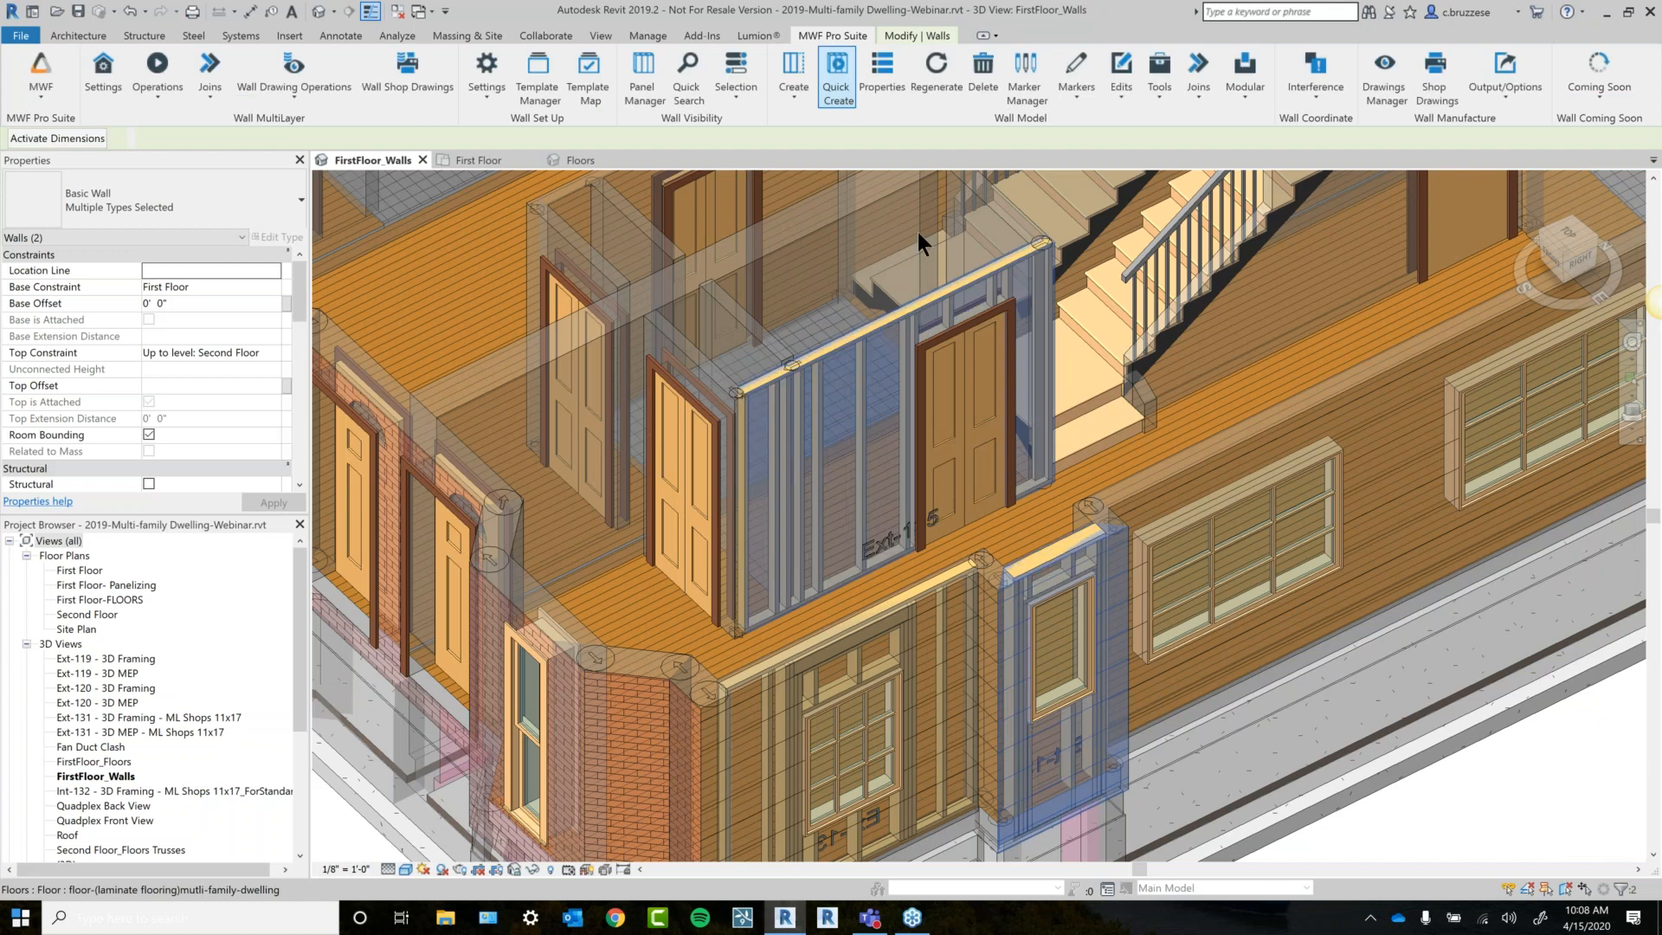
{"action": "scroll", "coordinate": [1141, 672], "scroll_direction": "down", "scroll_amount": 1}
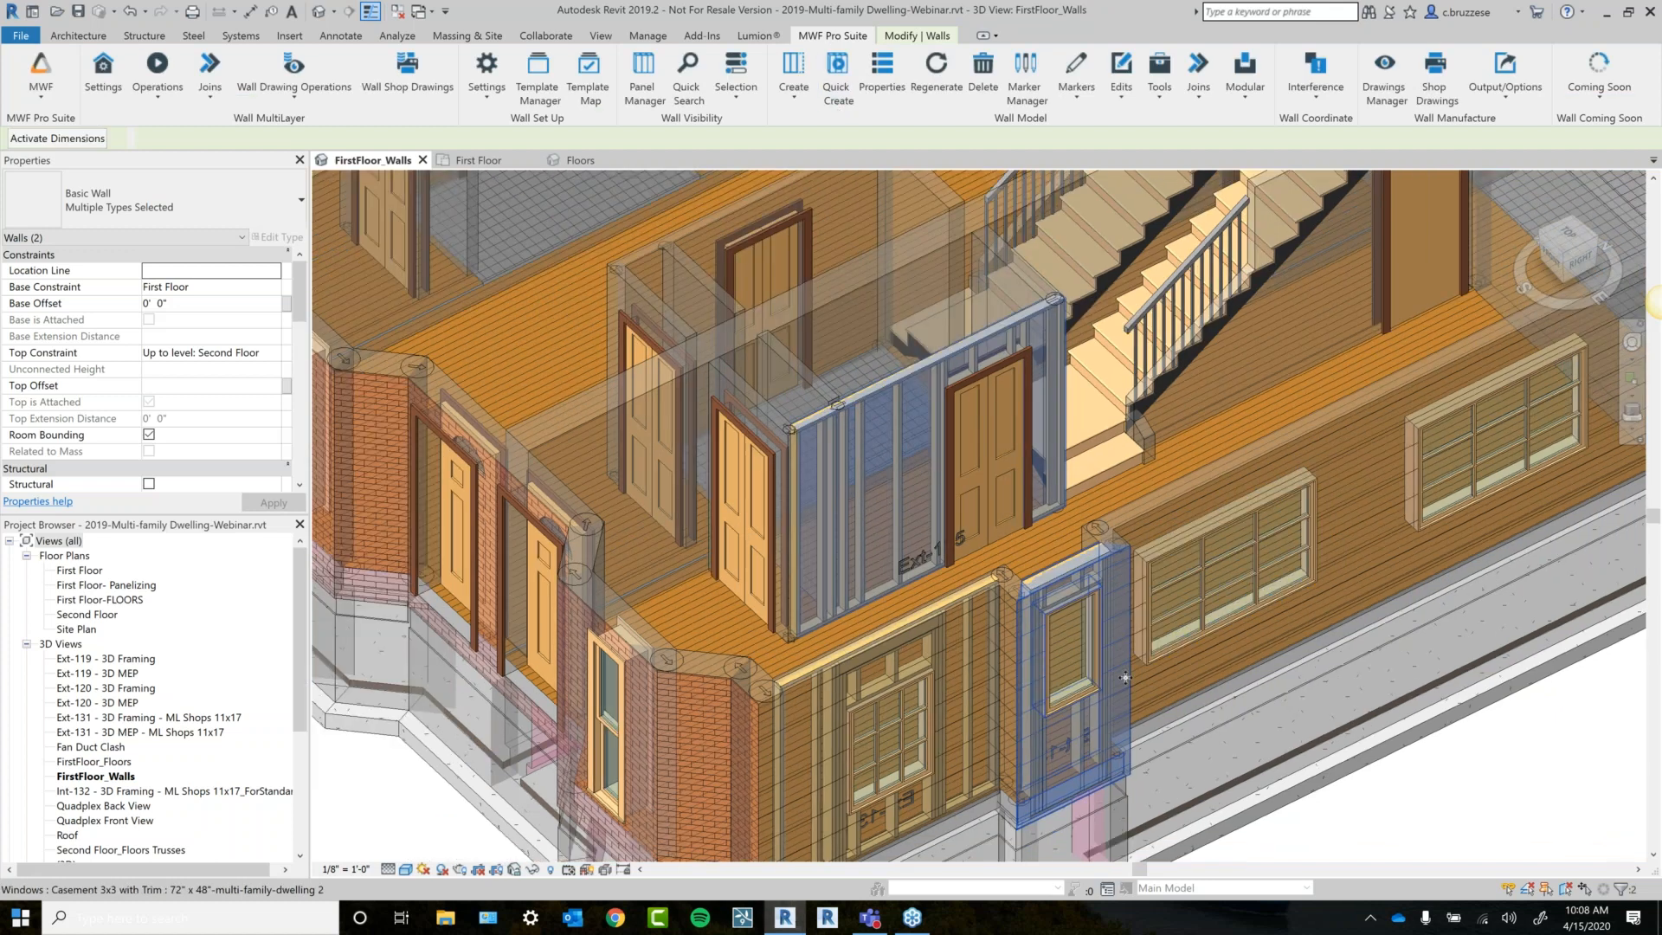
Compare the stud types in the newly framed interior partition and narrow stucco exterior wall.
{"action": "left_click", "coordinate": [899, 497]}
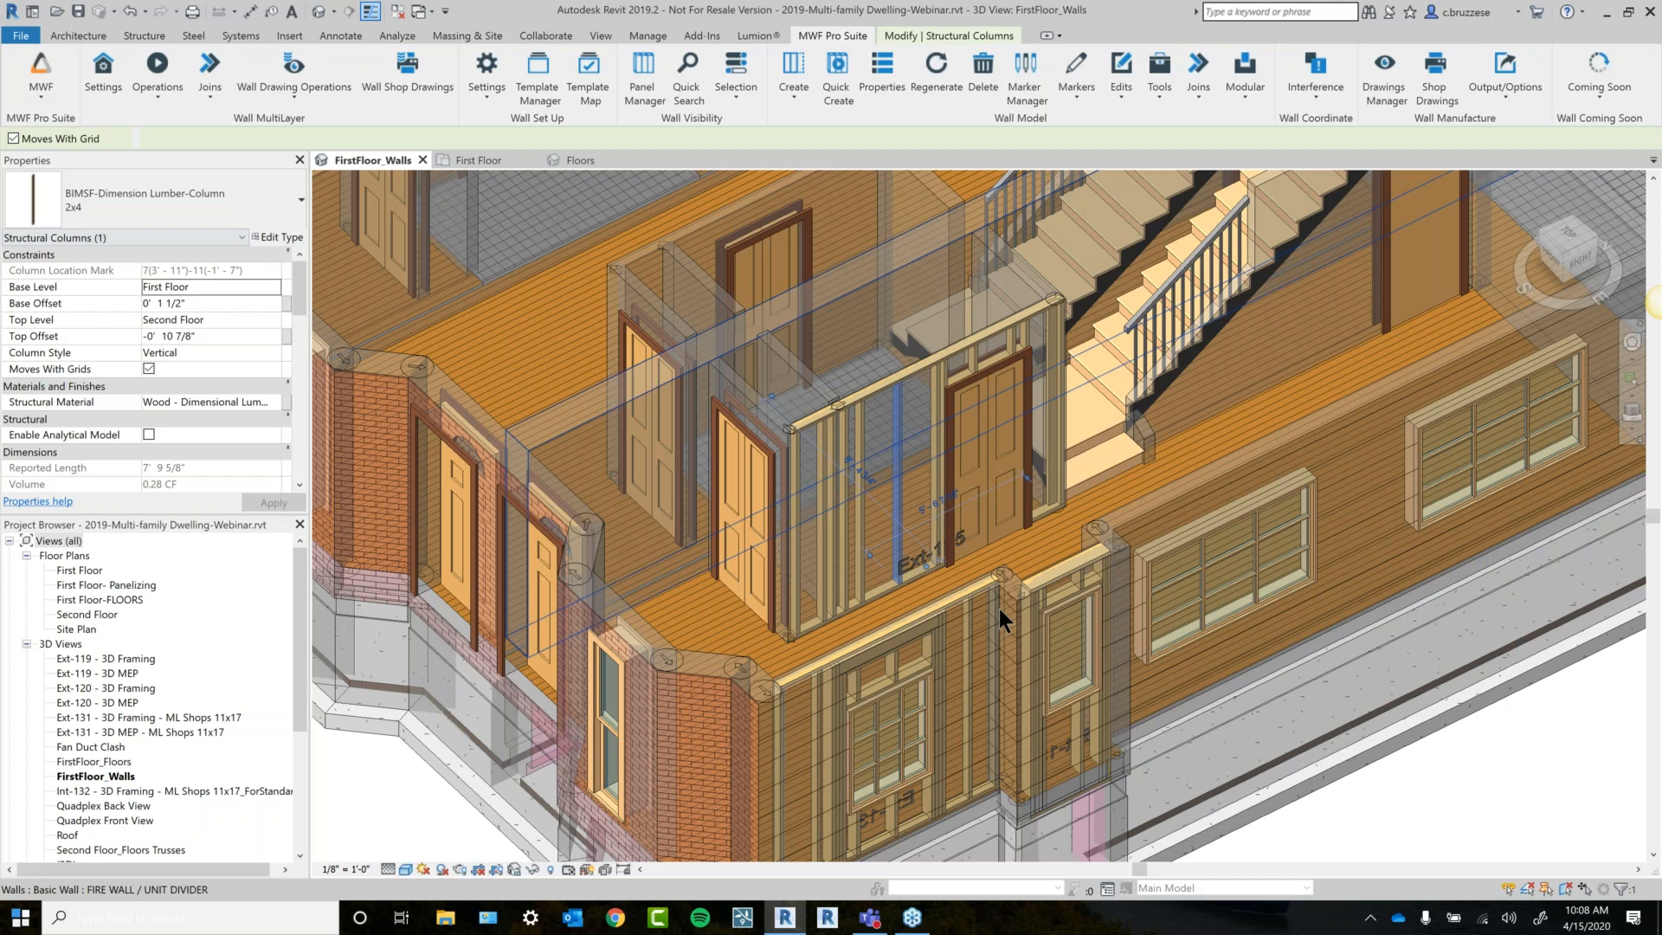
{"action": "left_click", "coordinate": [1028, 641]}
{"action": "middle_click_drag", "start_coordinate": [1028, 640], "coordinate": [935, 400], "text": "shift"}
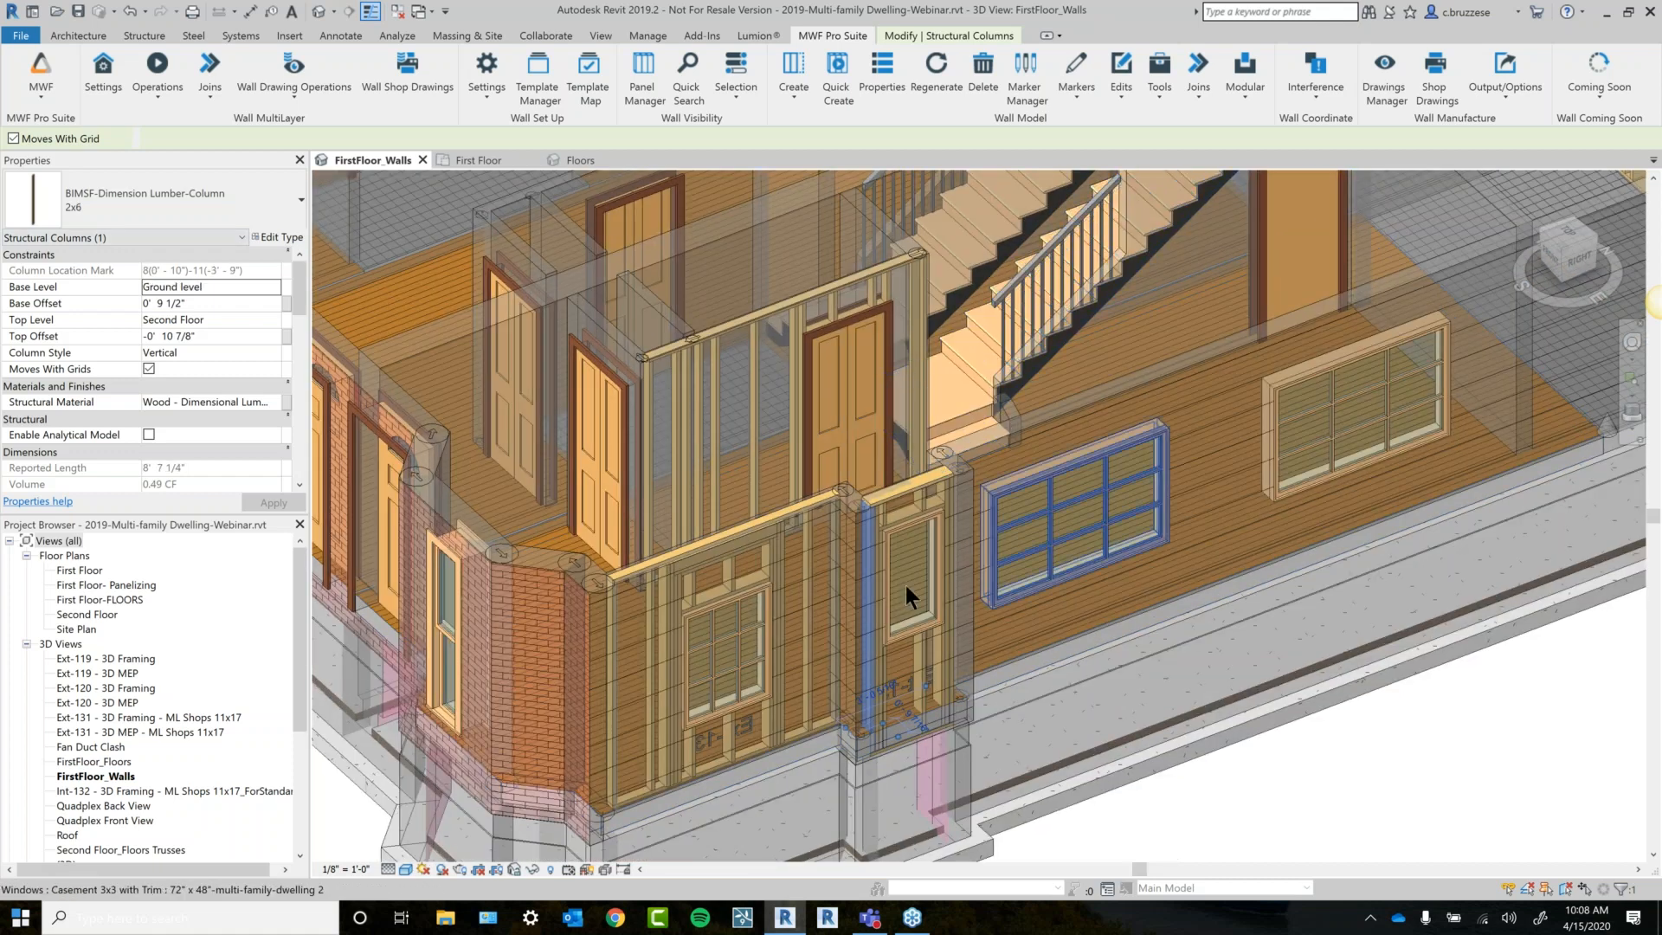
{"action": "left_click", "coordinate": [757, 392]}
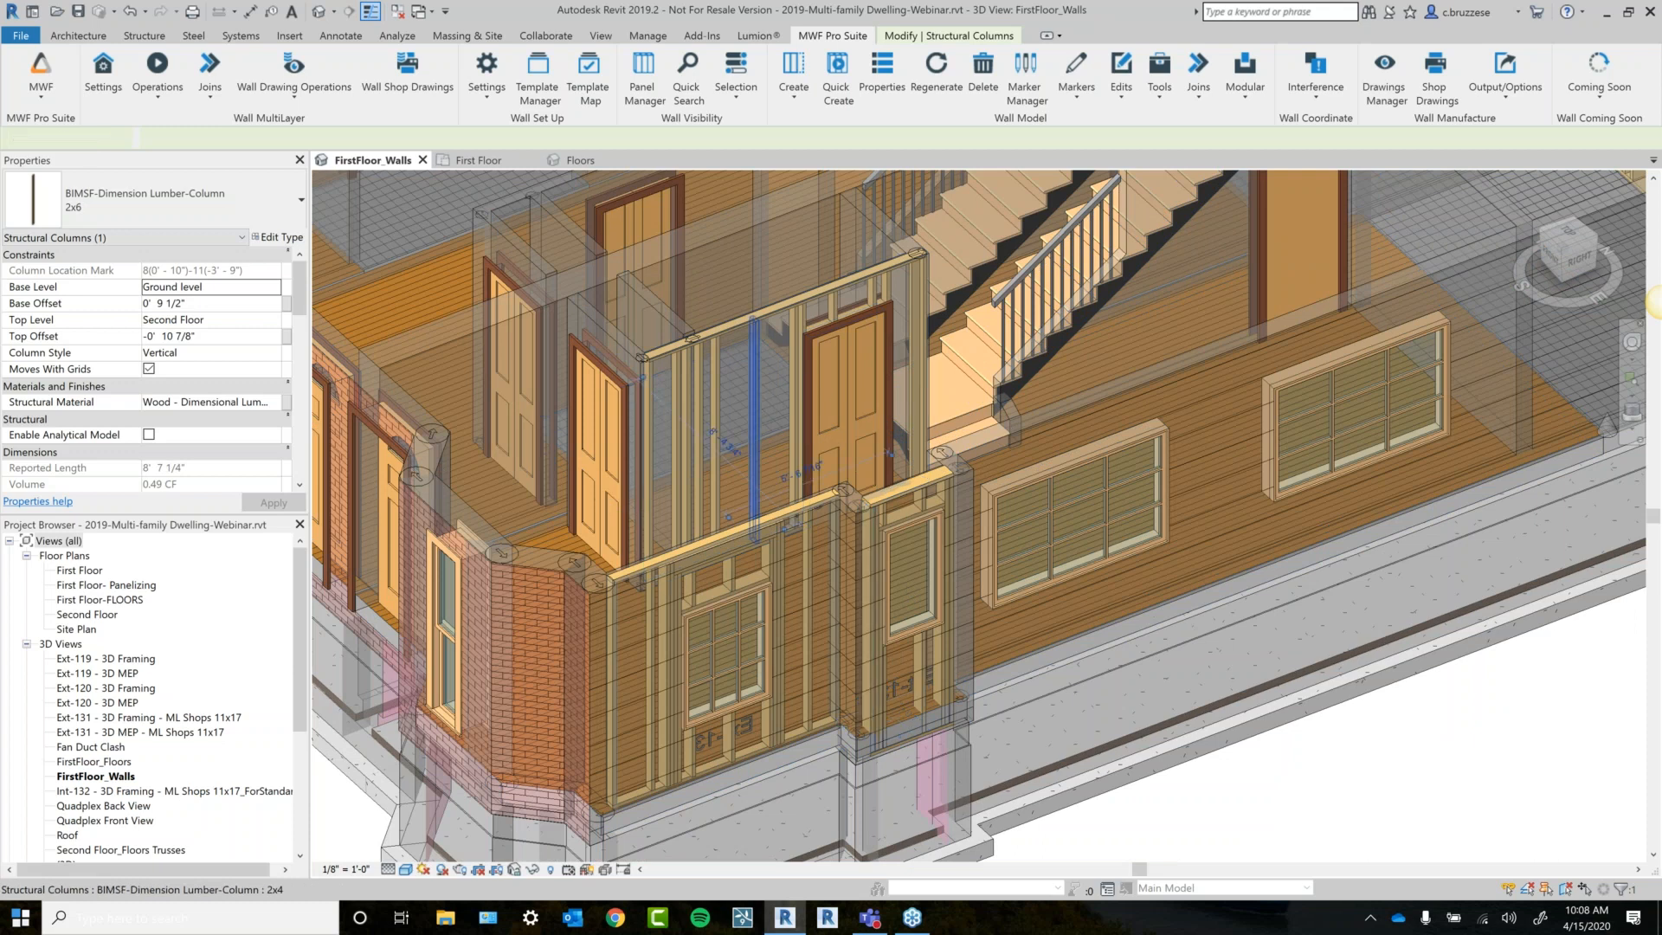
{"action": "left_click", "coordinate": [910, 704]}
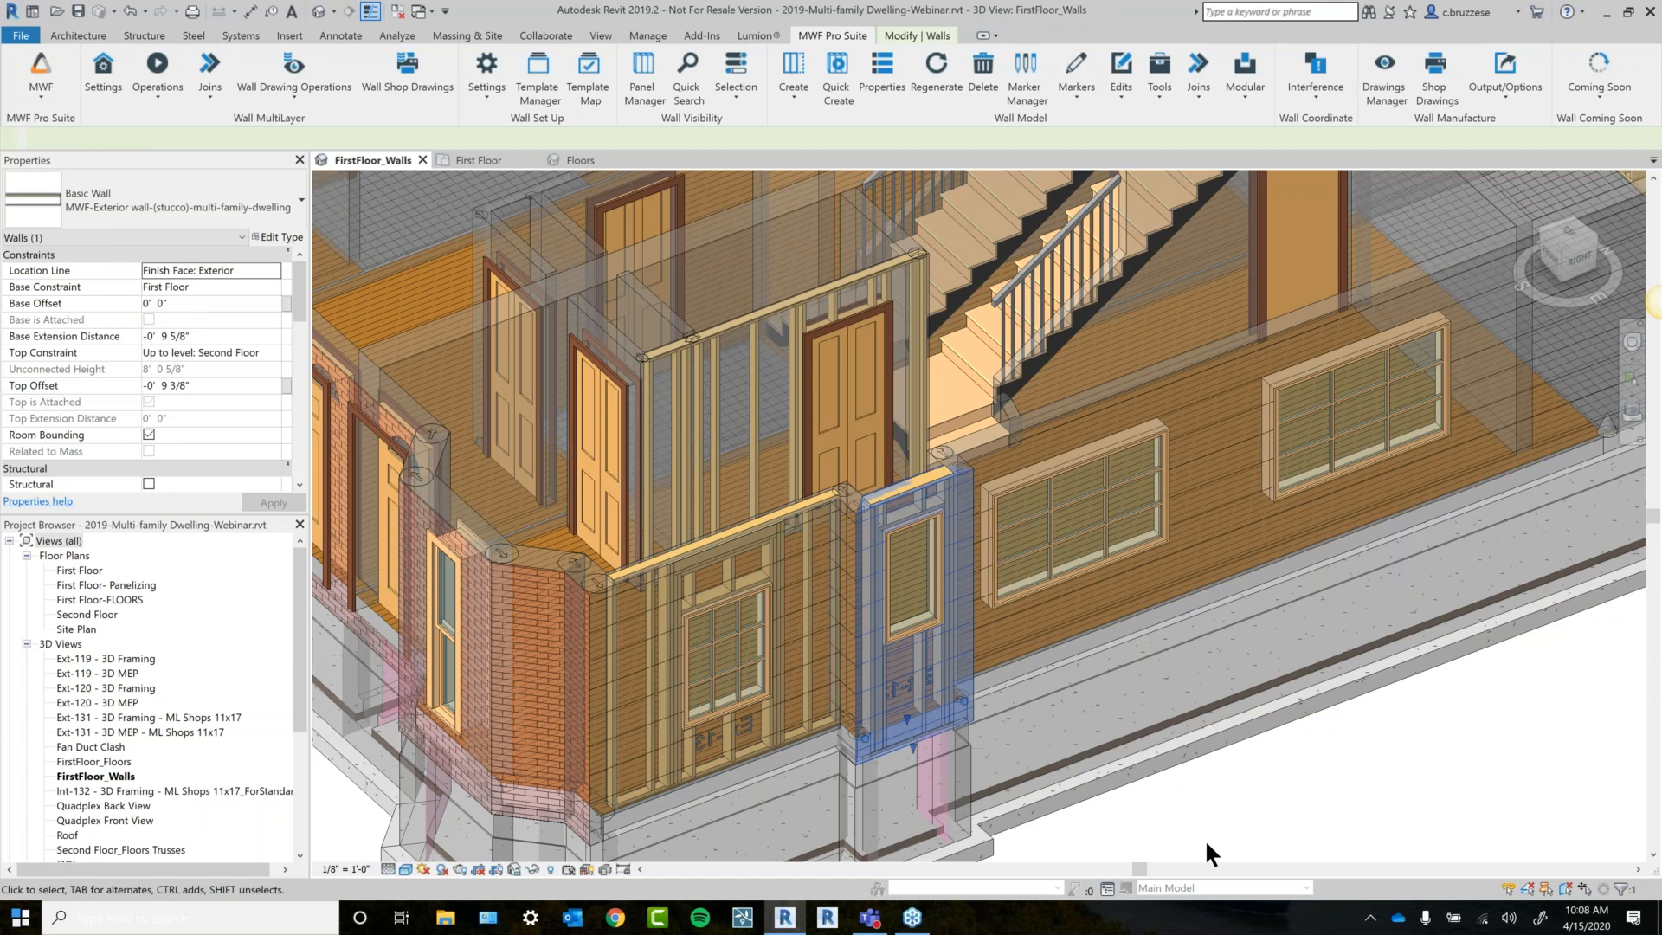
{"action": "middle_click_drag", "start_coordinate": [1114, 405], "coordinate": [1086, 457], "text": "shift"}
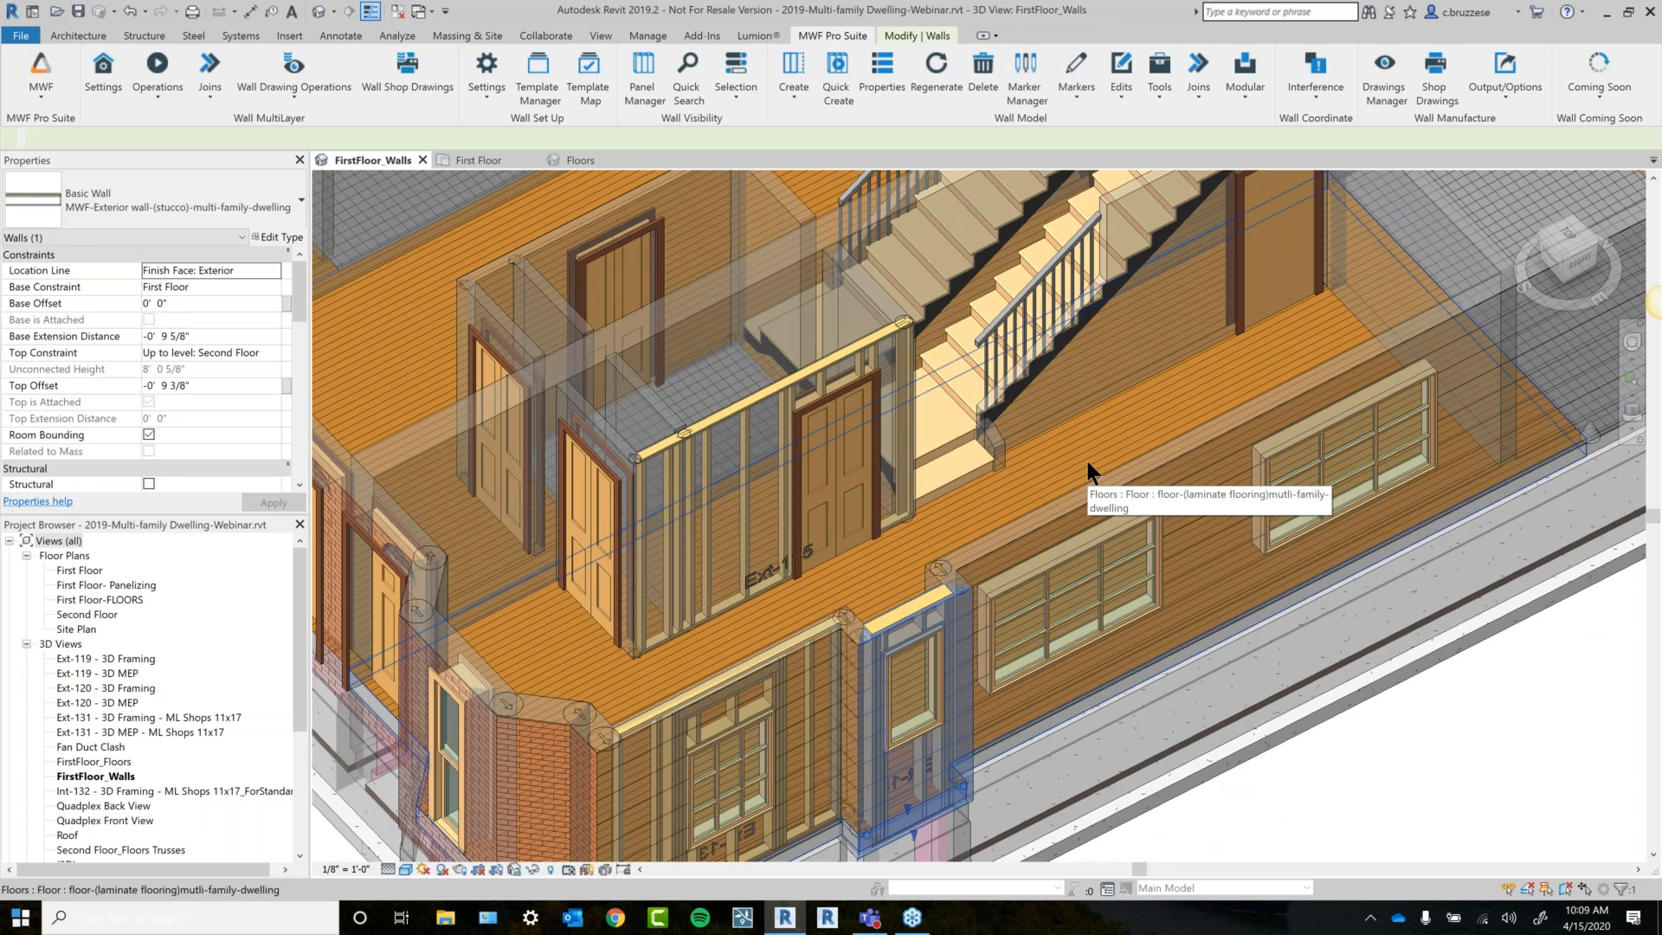
{"action": "middle_click_drag", "start_coordinate": [1086, 485], "coordinate": [1030, 483]}
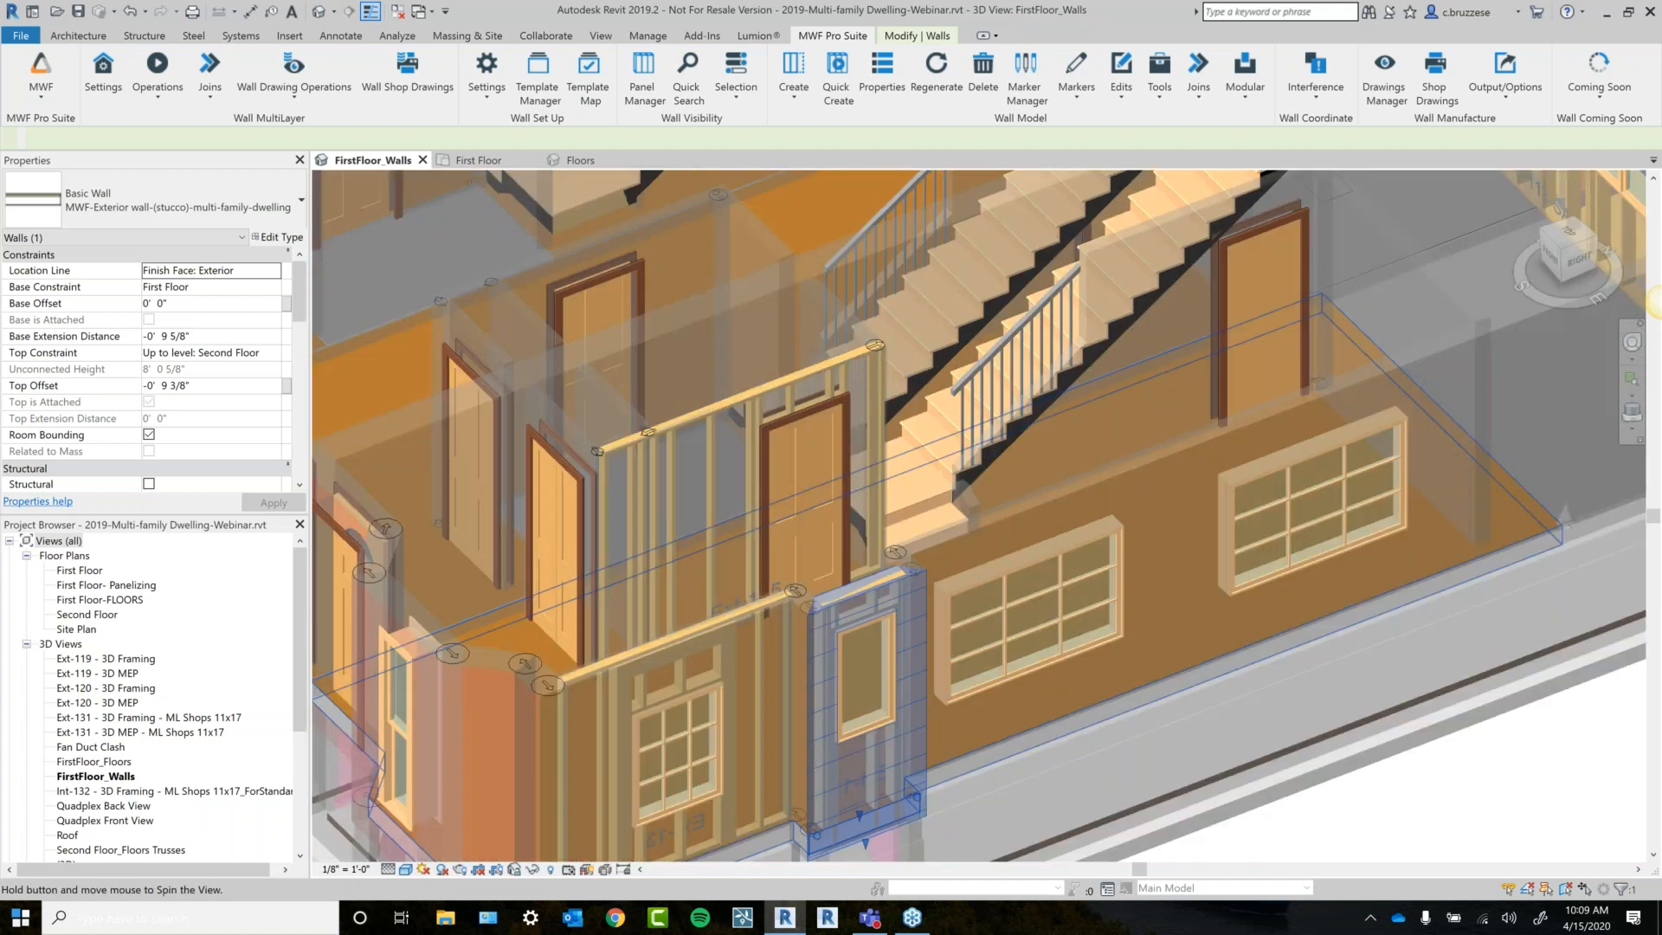
In the MFD-Demo template map, lock the 4 1/2" interior partition wall type to its IntWall-2x4 template and accept the map.
{"action": "left_click", "coordinate": [588, 78]}
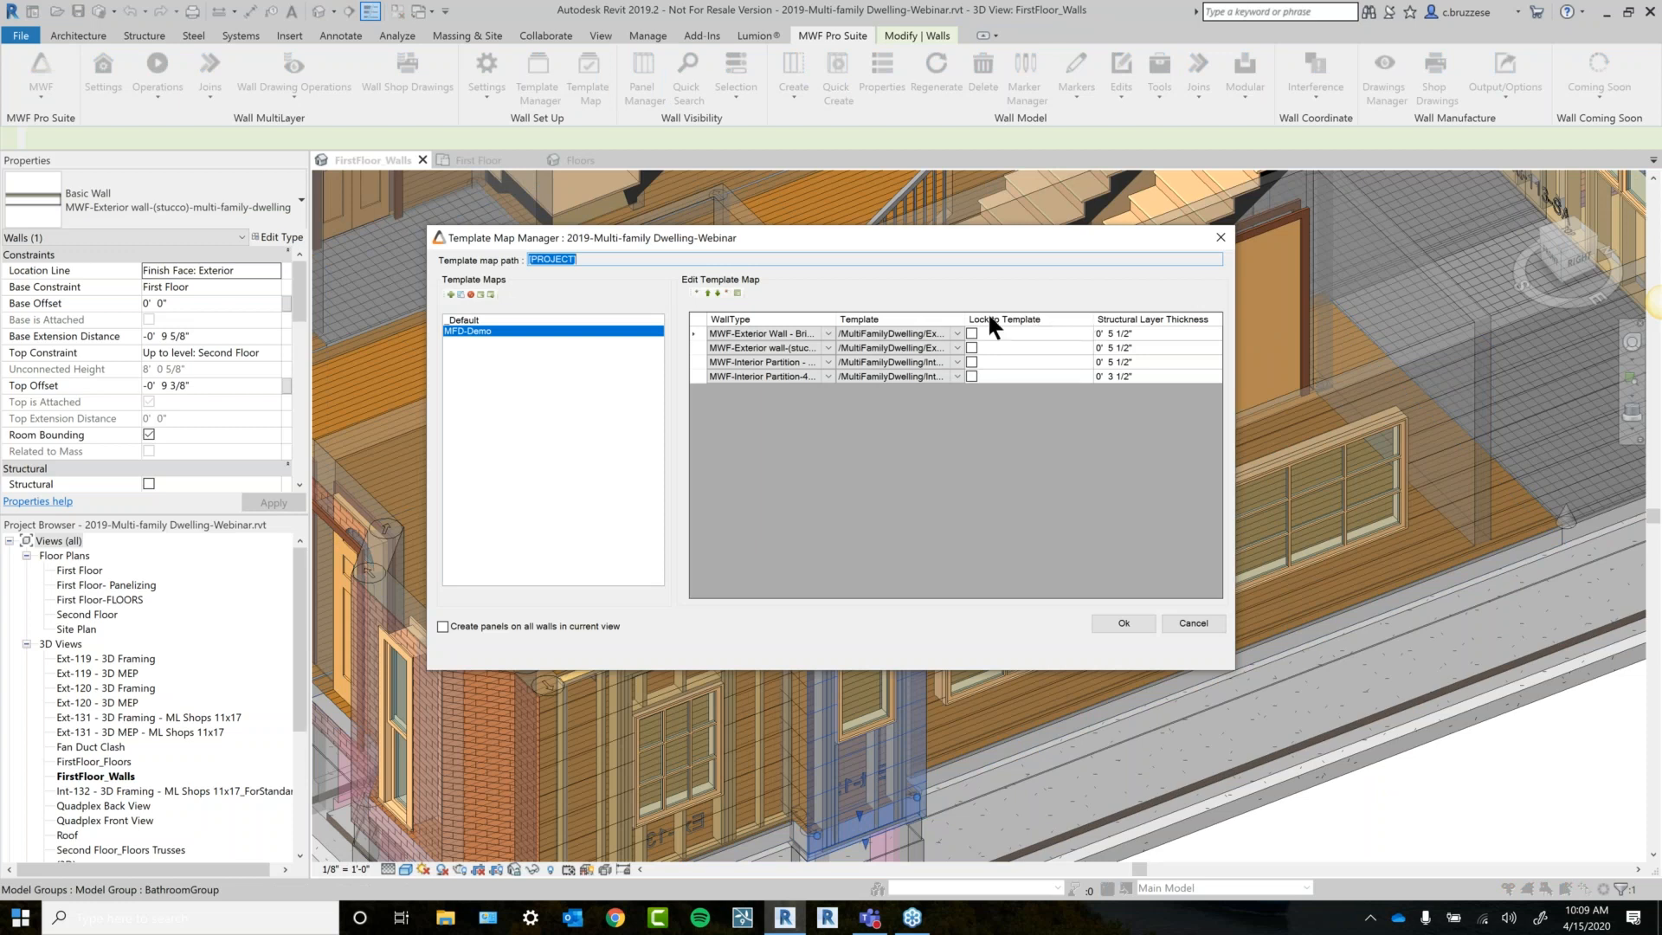
{"action": "left_click_drag", "start_coordinate": [964, 318], "coordinate": [1041, 339]}
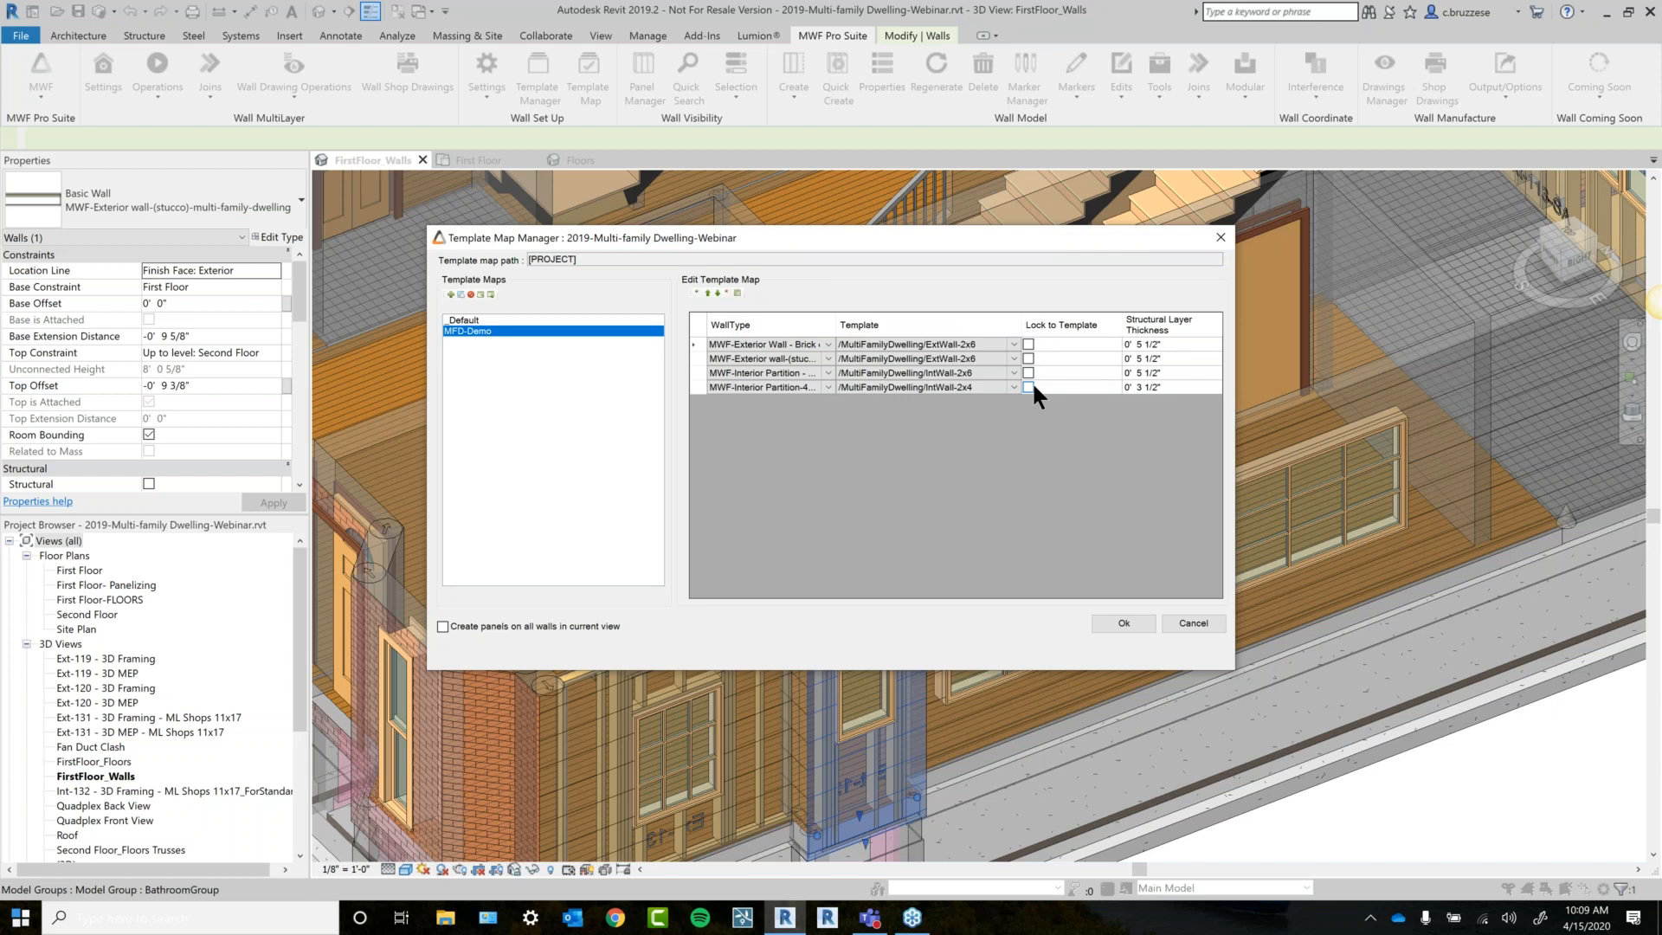
{"action": "left_click", "coordinate": [1030, 386]}
{"action": "left_click", "coordinate": [1123, 623]}
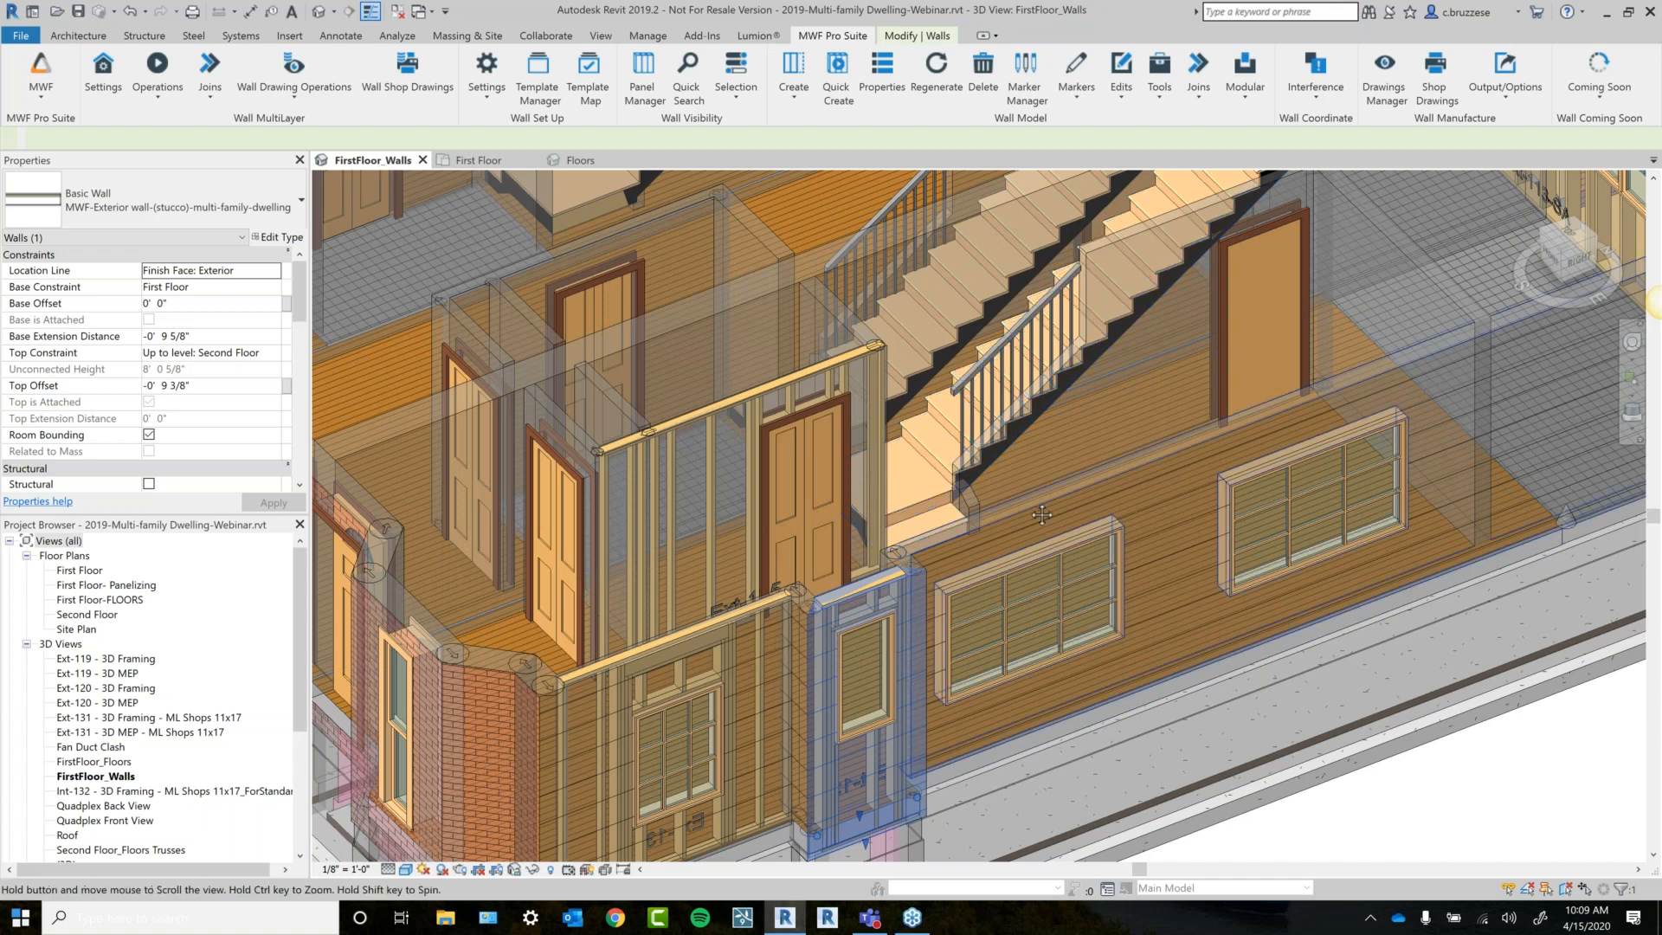
Frame the 4 1/2" interior partition beside the stairs with Quick Create and try to open the locked panel's properties.
{"action": "middle_click_drag", "start_coordinate": [1042, 515], "coordinate": [866, 532]}
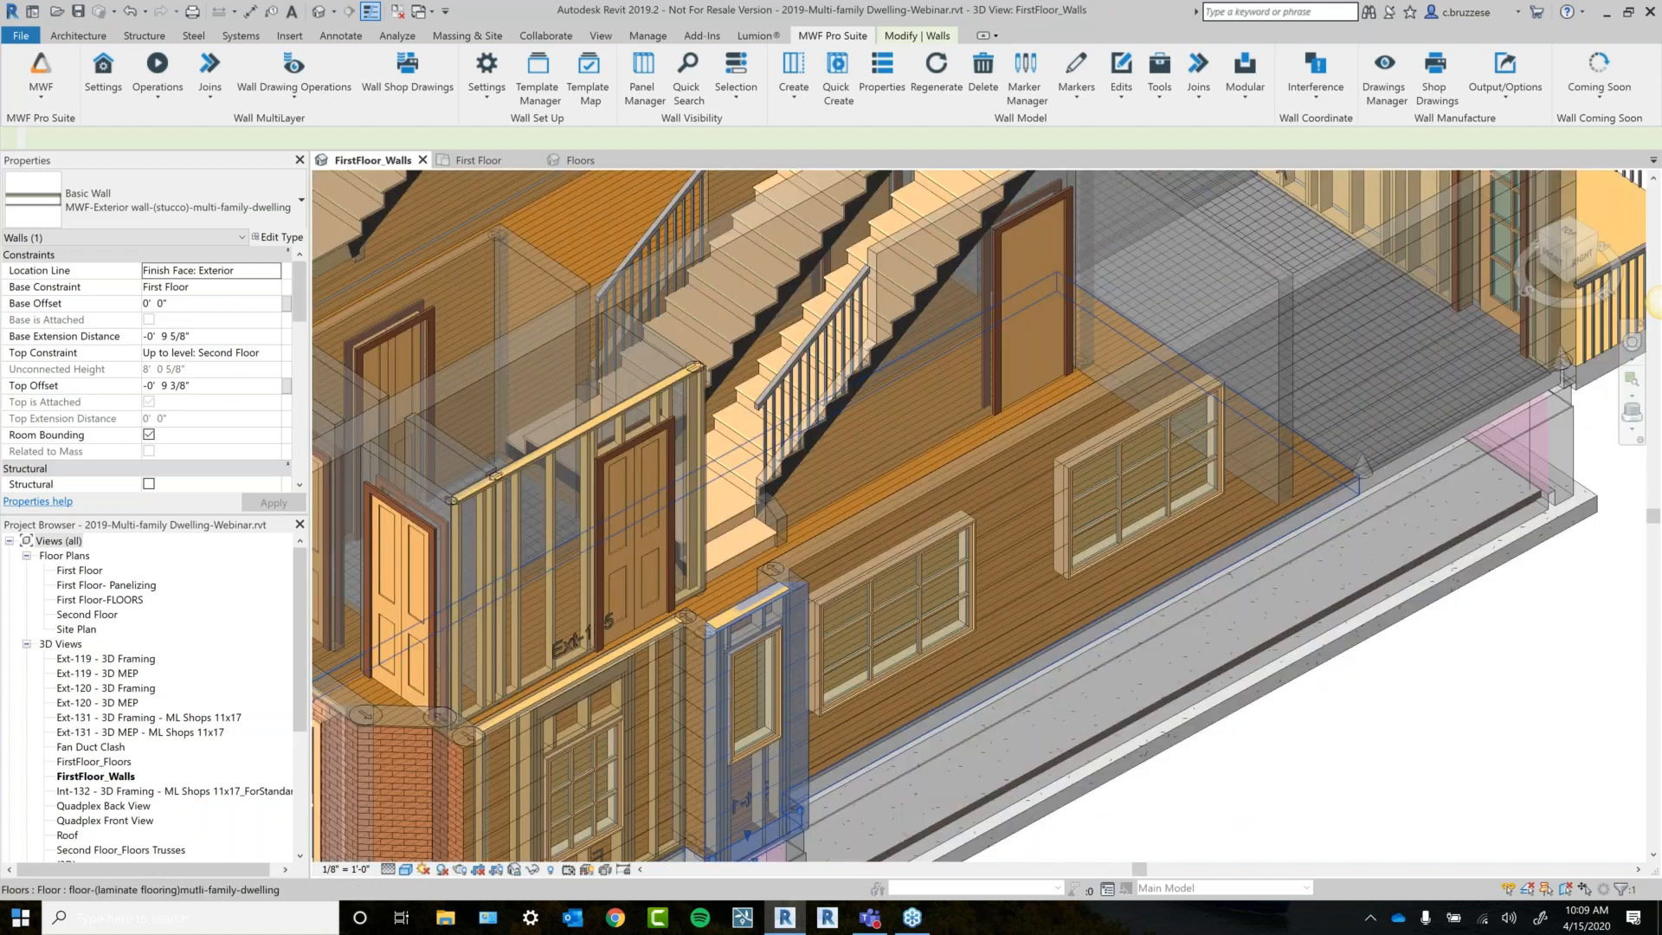
{"action": "left_click", "coordinate": [1206, 223]}
{"action": "left_click", "coordinate": [874, 249]}
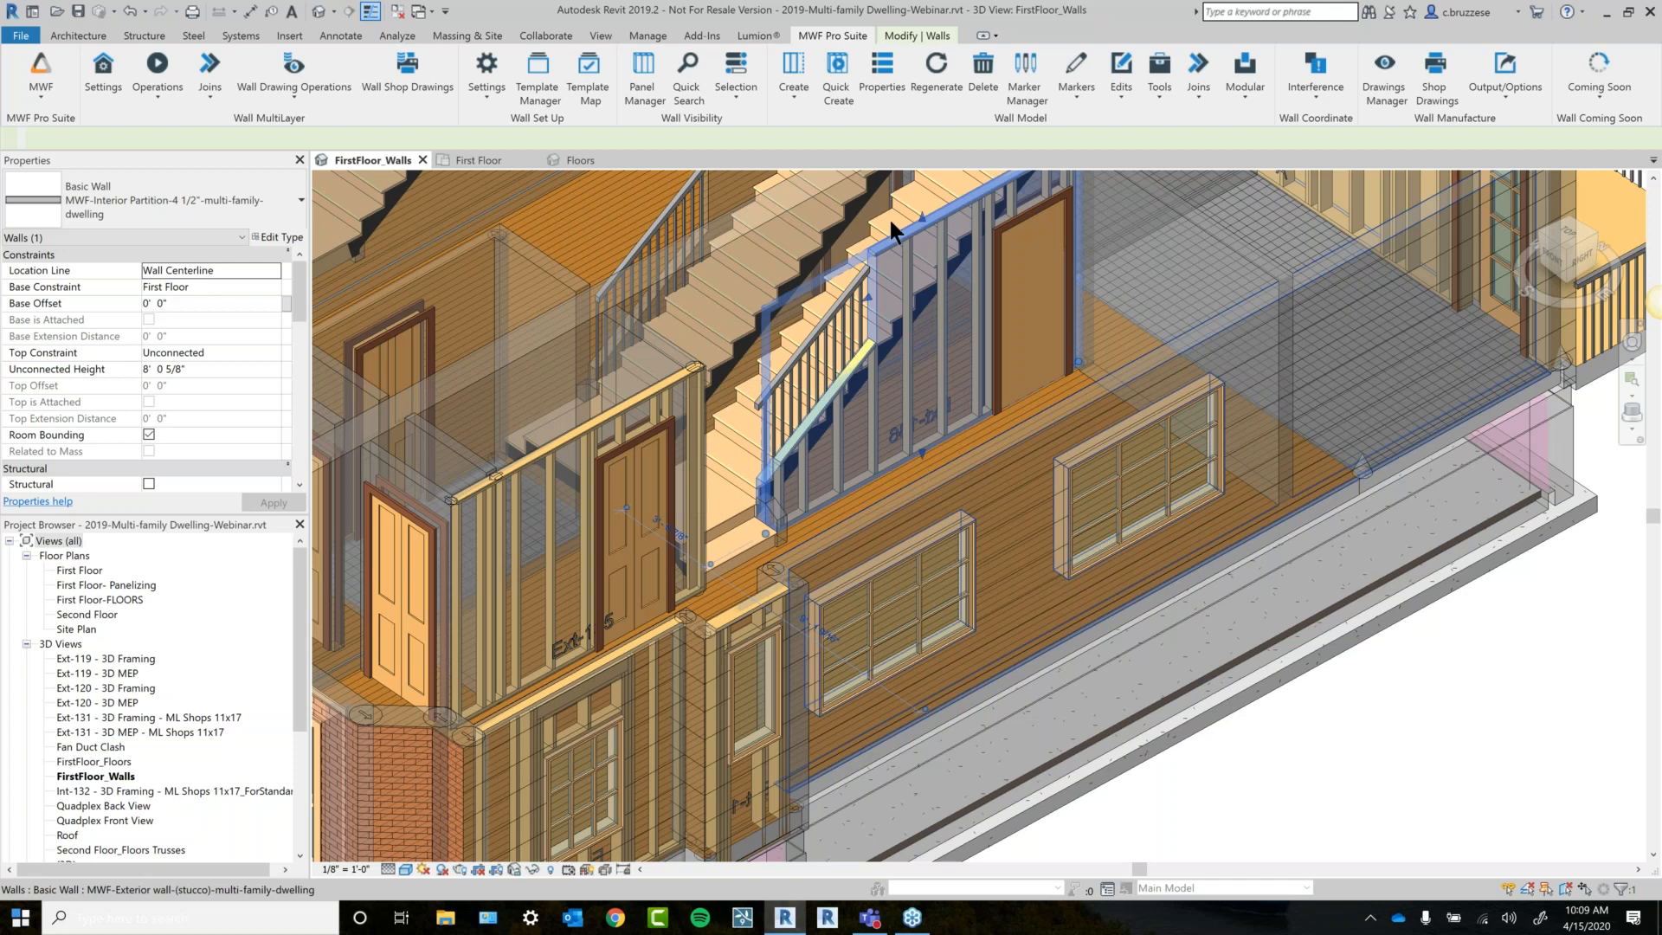
{"action": "left_click", "coordinate": [880, 87]}
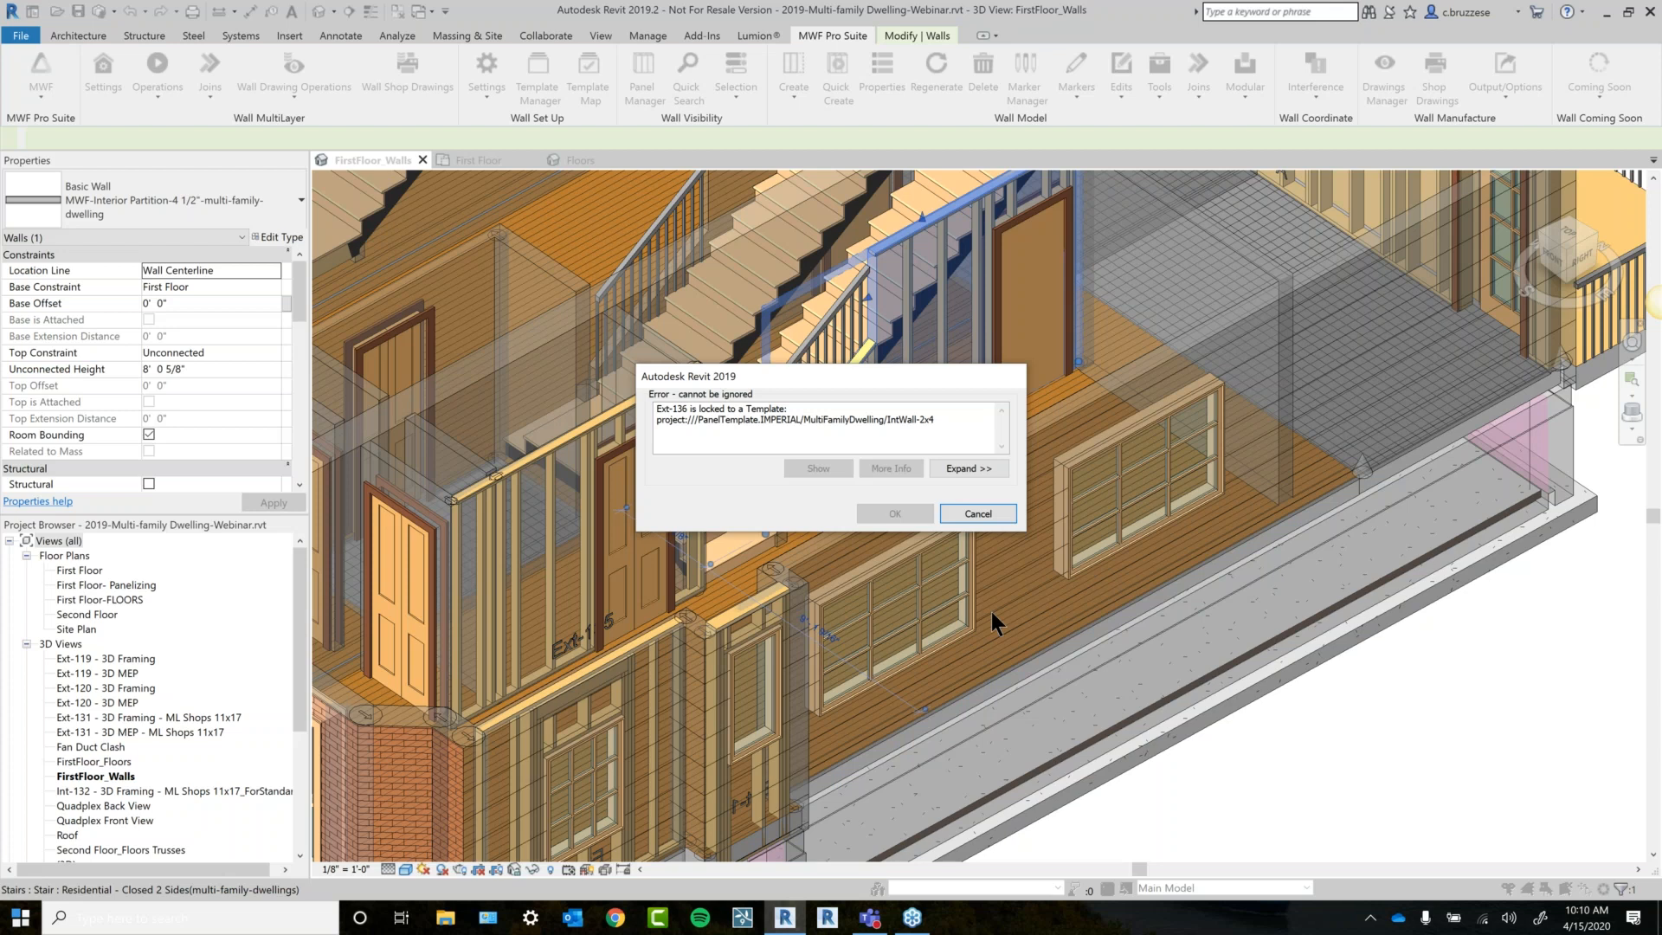
{"action": "left_click", "coordinate": [974, 519]}
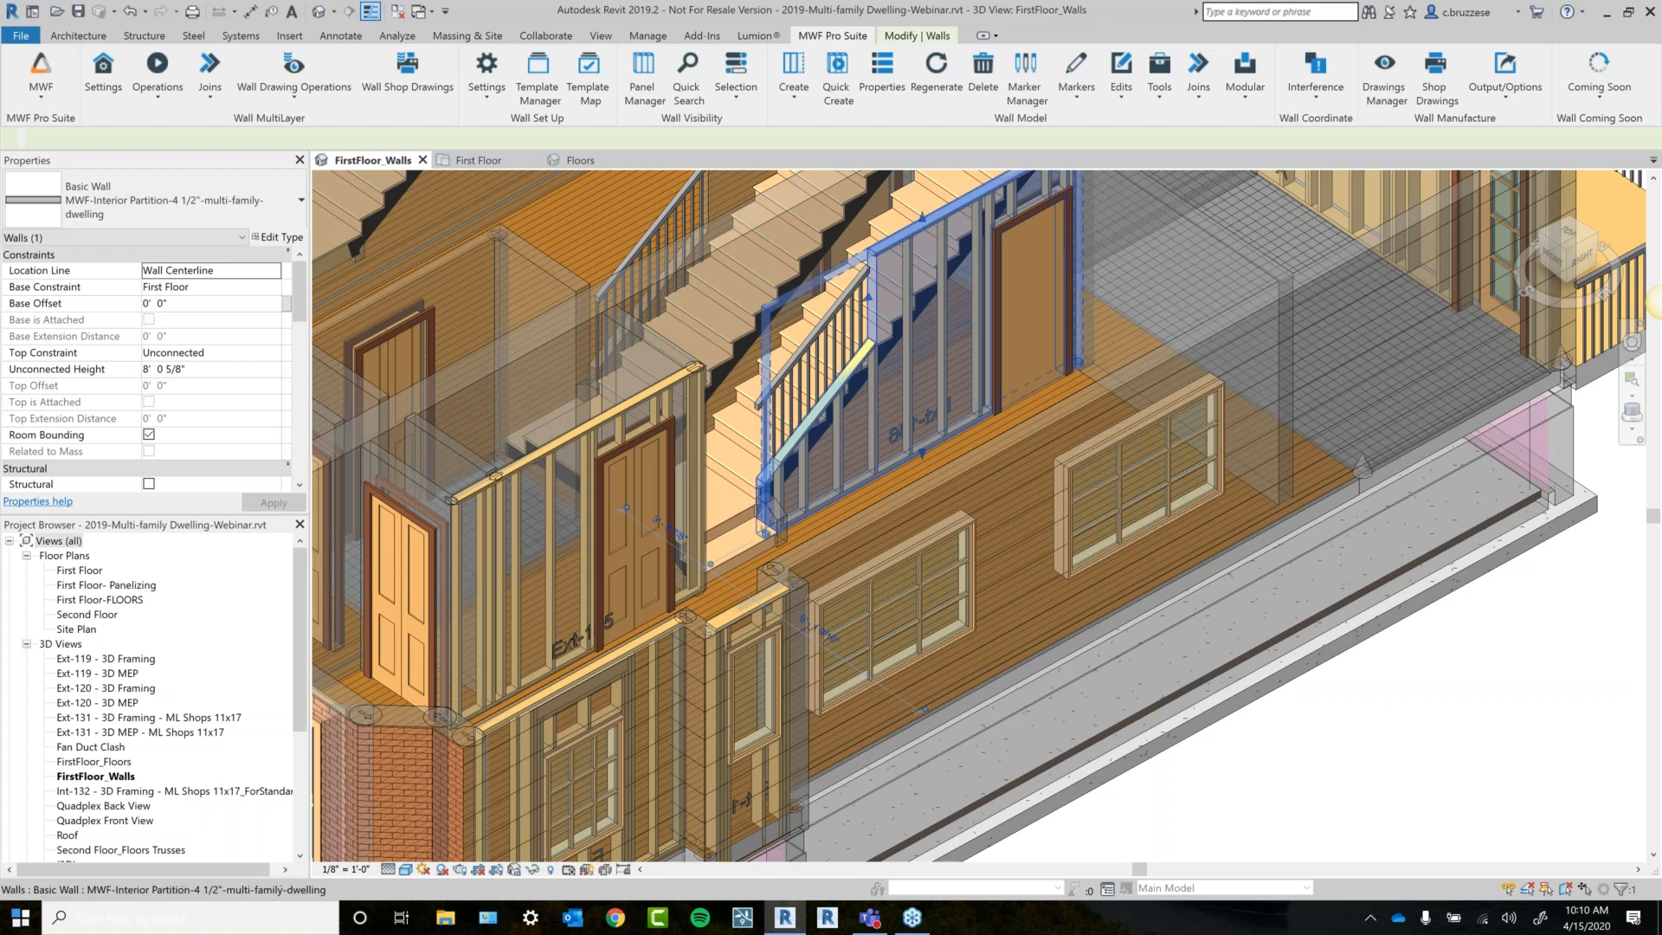
Copy the 4 1/2" interior partition with the door to the open area outside the building and select the copy.
{"action": "left_click", "coordinate": [666, 393]}
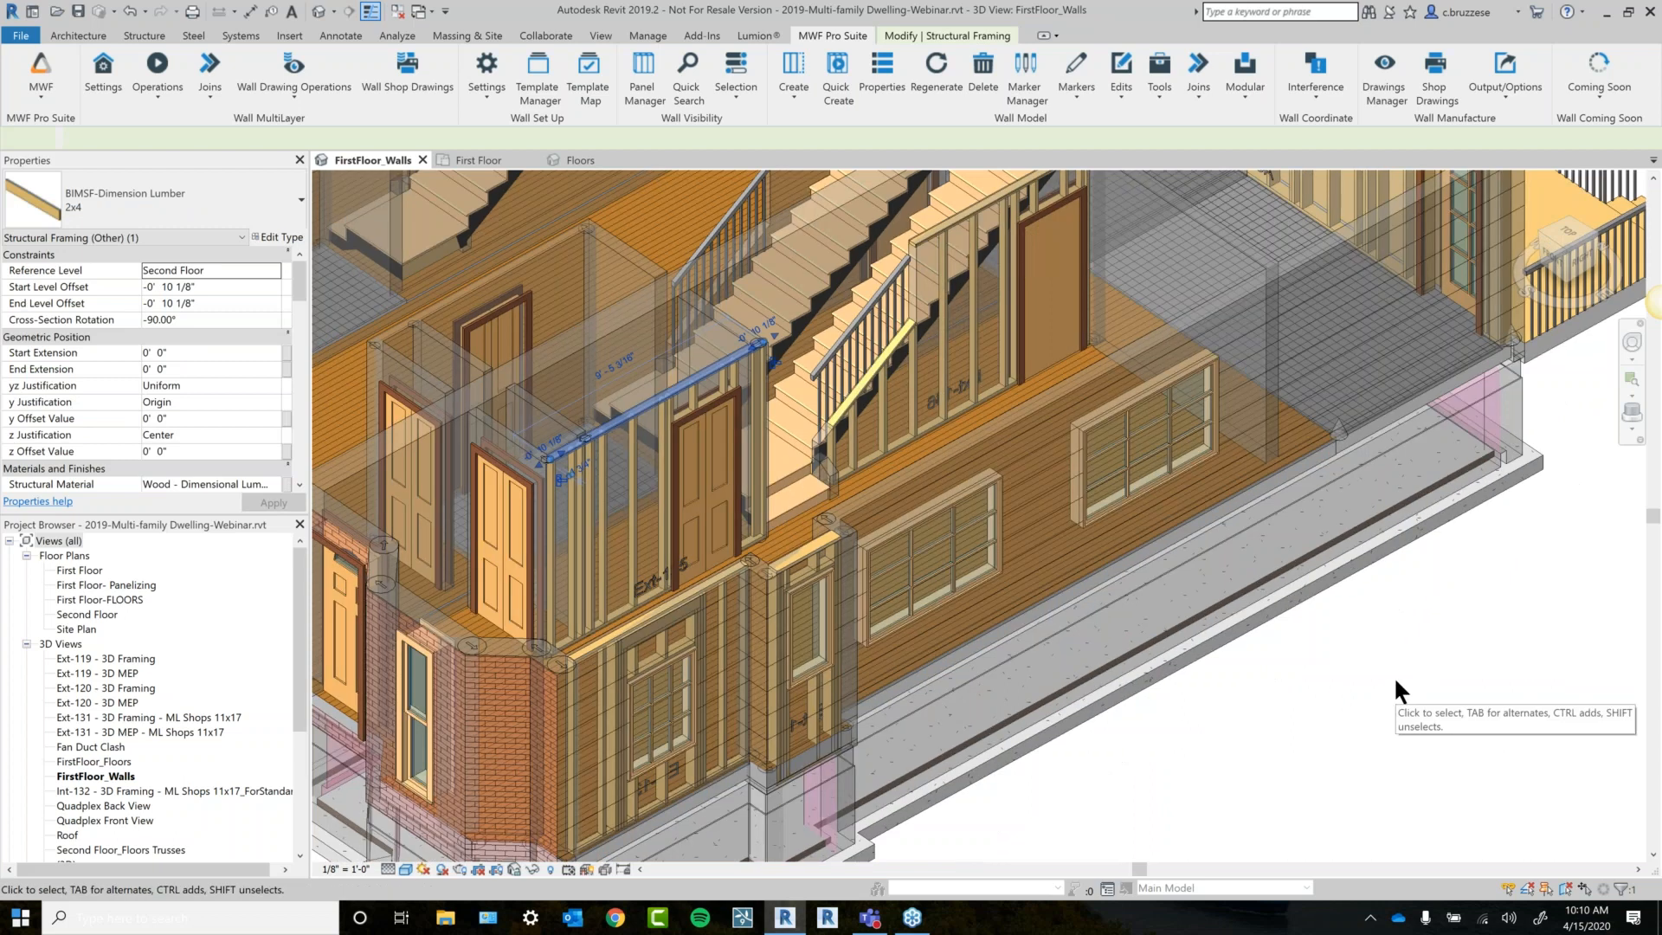
{"action": "left_click", "coordinate": [667, 440]}
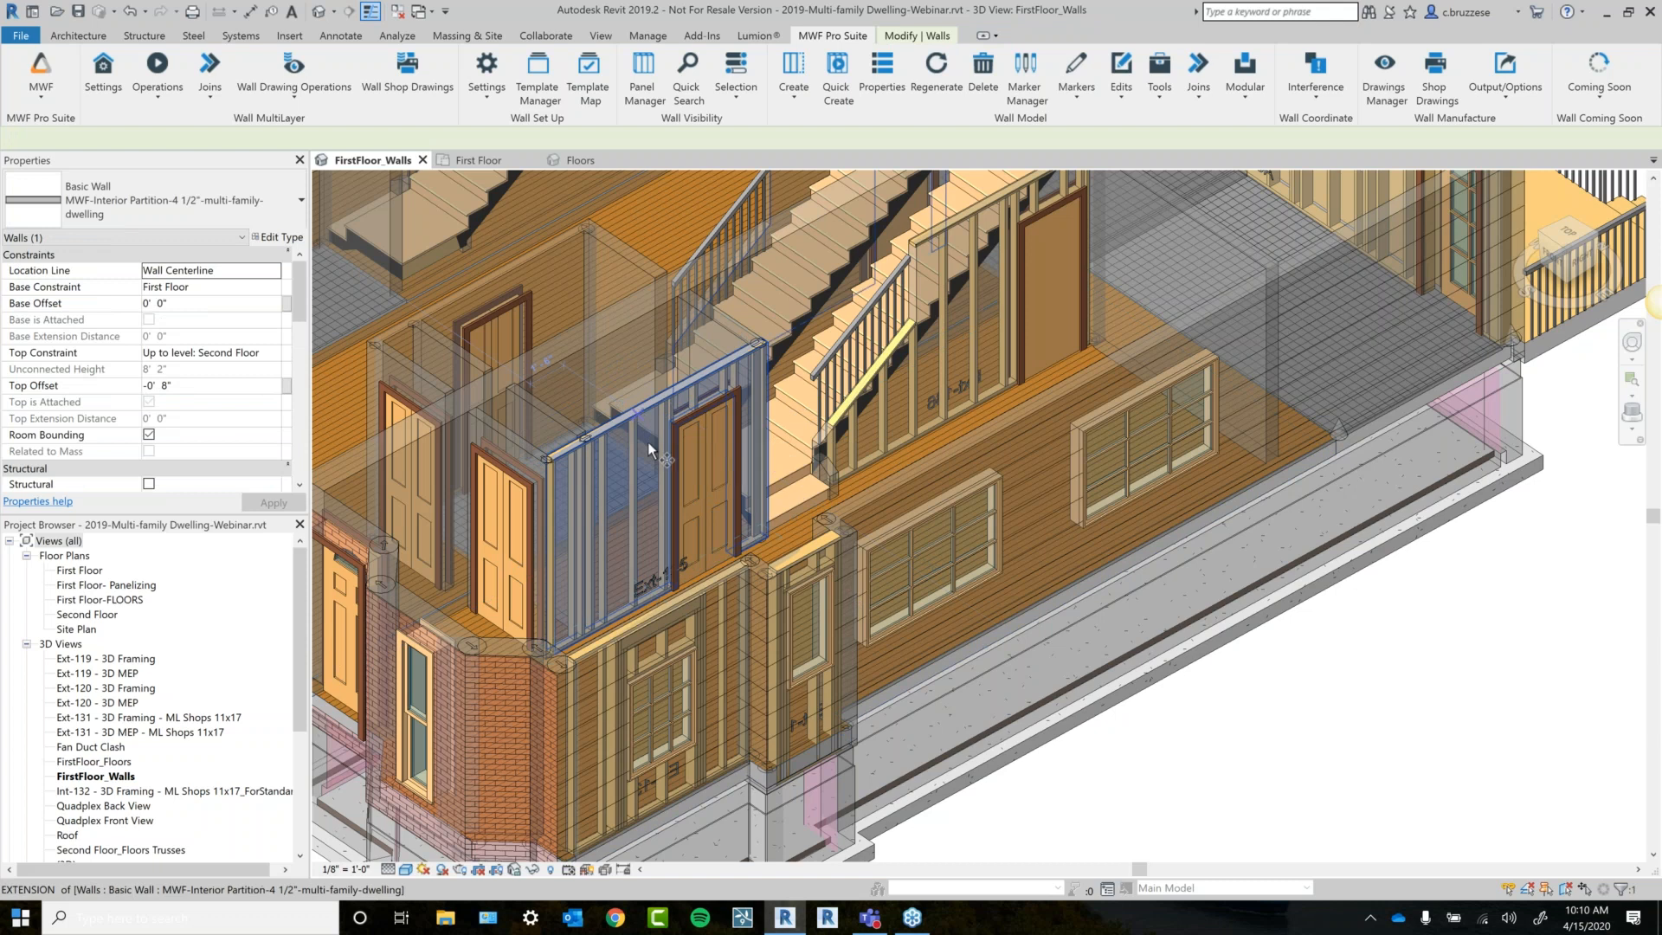
{"action": "left_click_drag", "start_coordinate": [647, 441], "coordinate": [1396, 673]}
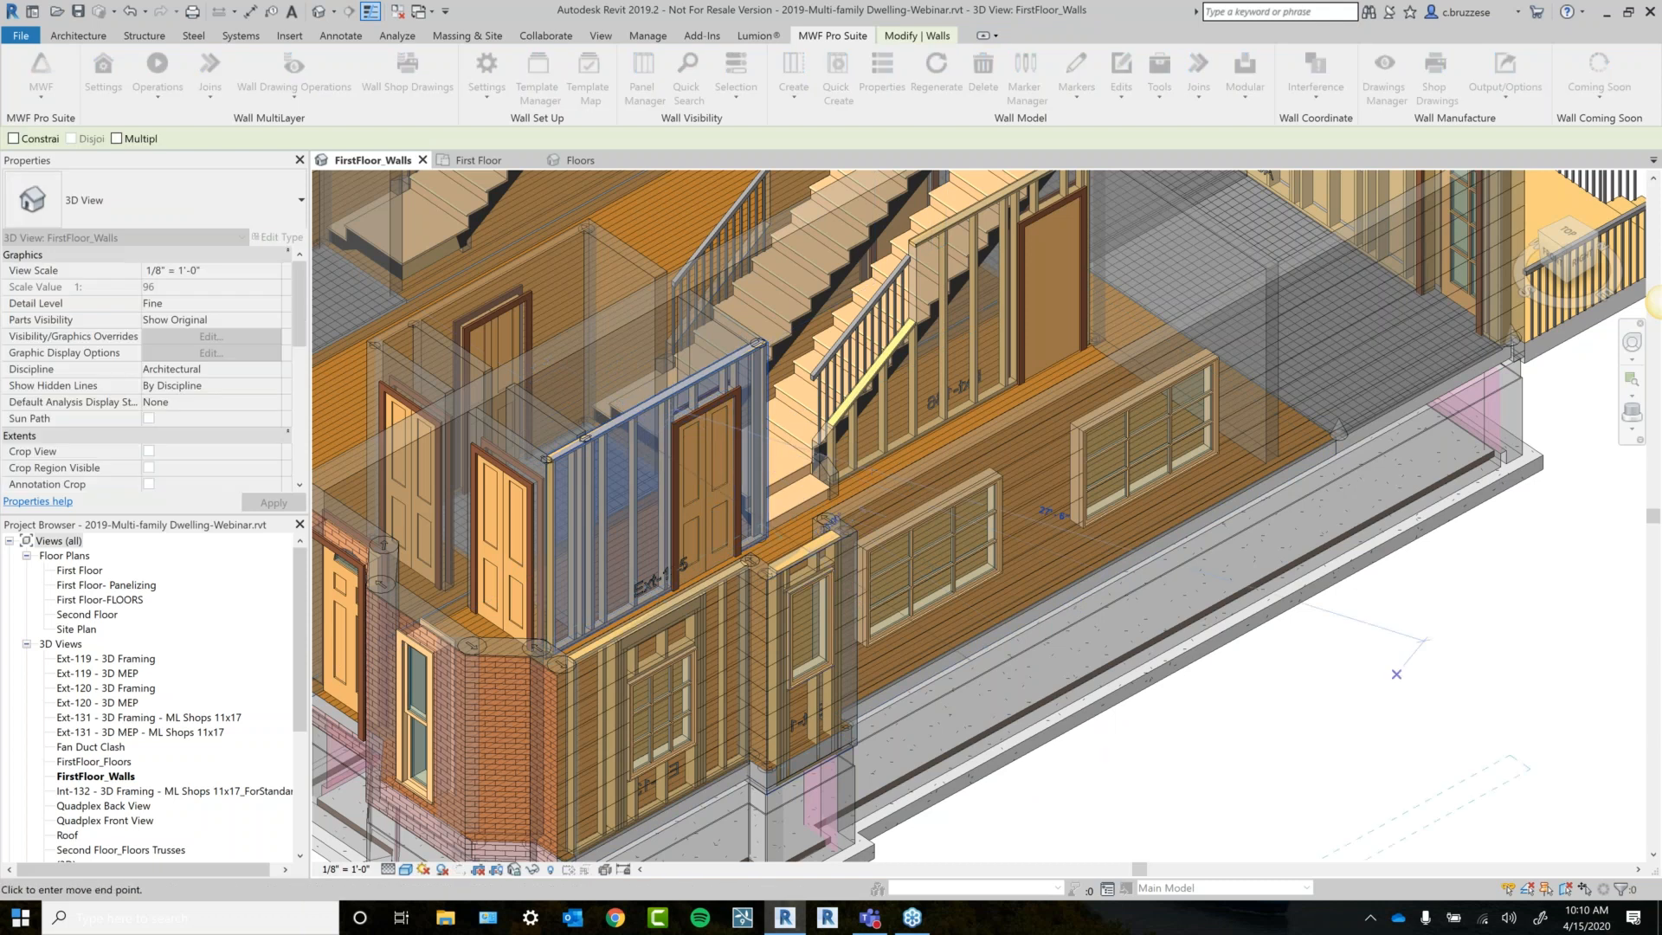
{"action": "left_click", "coordinate": [1396, 674]}
{"action": "scroll", "coordinate": [1320, 701], "scroll_direction": "down", "scroll_amount": 1}
{"action": "middle_click_drag", "start_coordinate": [1319, 701], "coordinate": [1071, 557]}
{"action": "left_click", "coordinate": [1072, 558]}
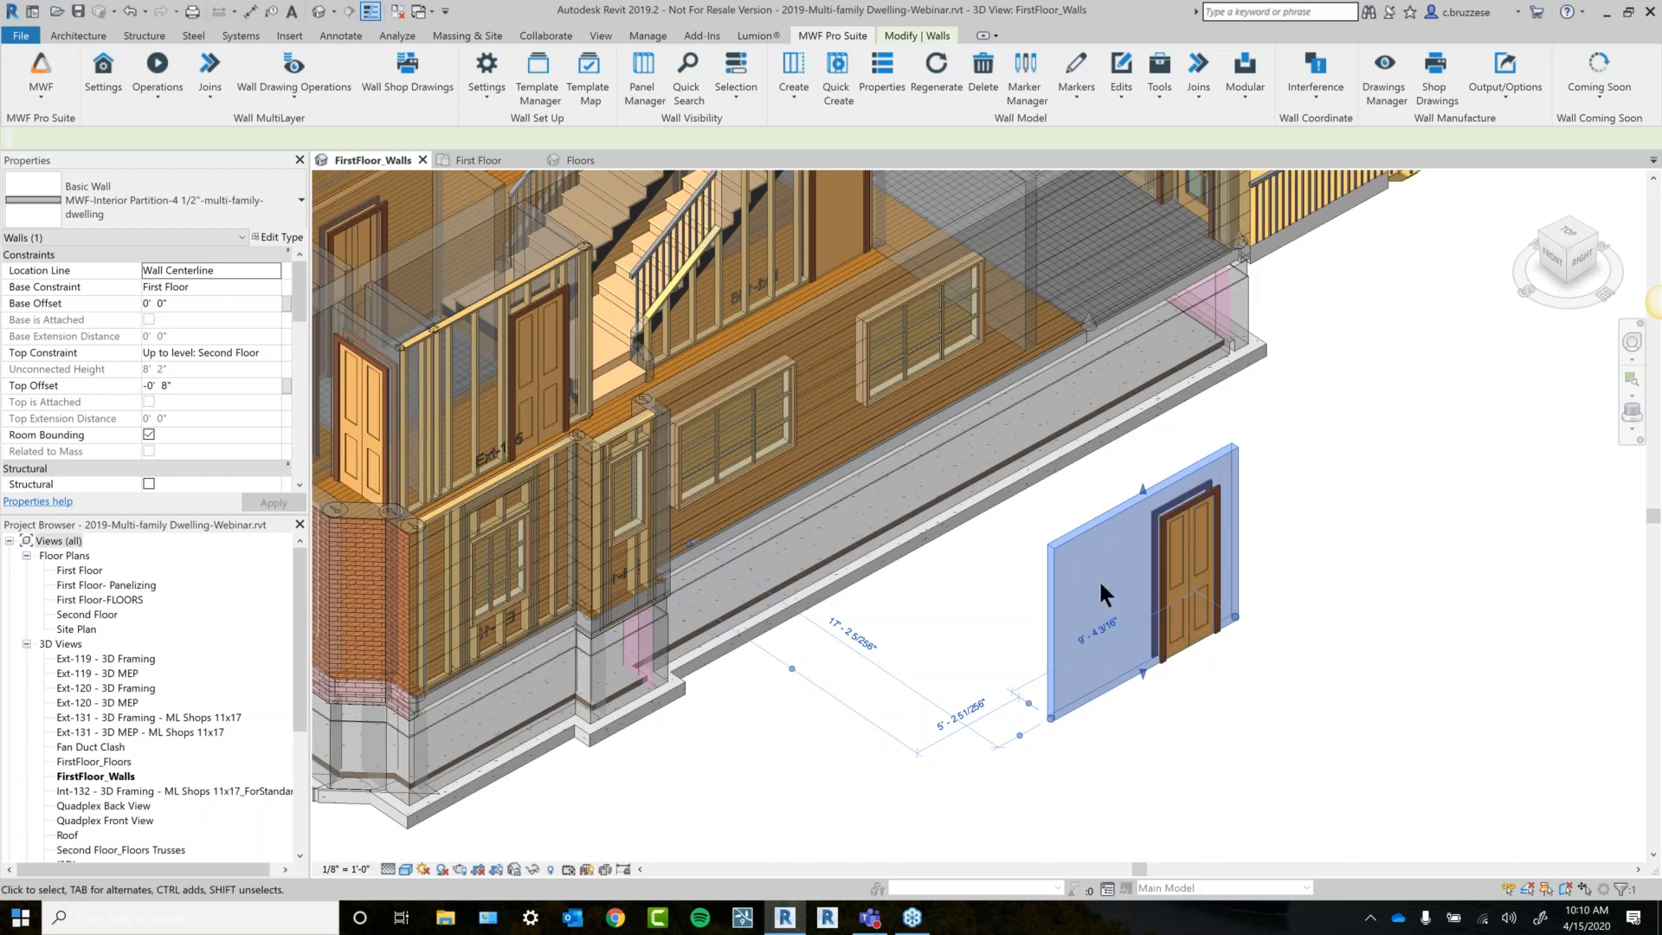
Create framing for the copied wall with the project template IntWall-2x4 set as active.
{"action": "left_click", "coordinate": [786, 69]}
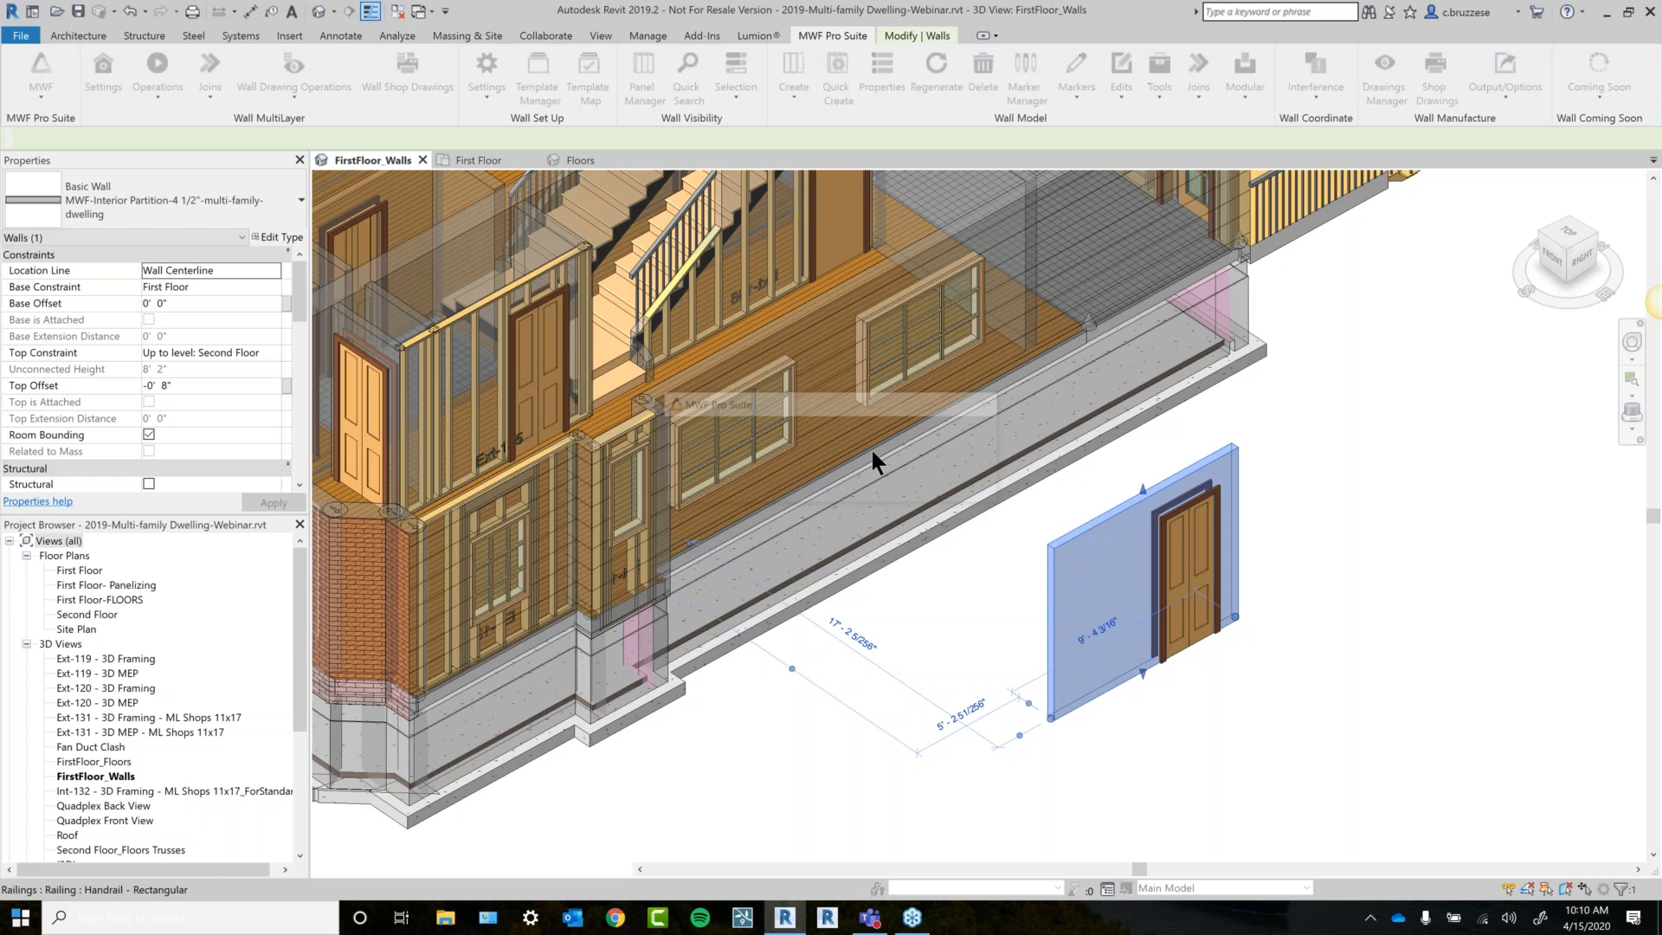
{"action": "left_click", "coordinate": [754, 251]}
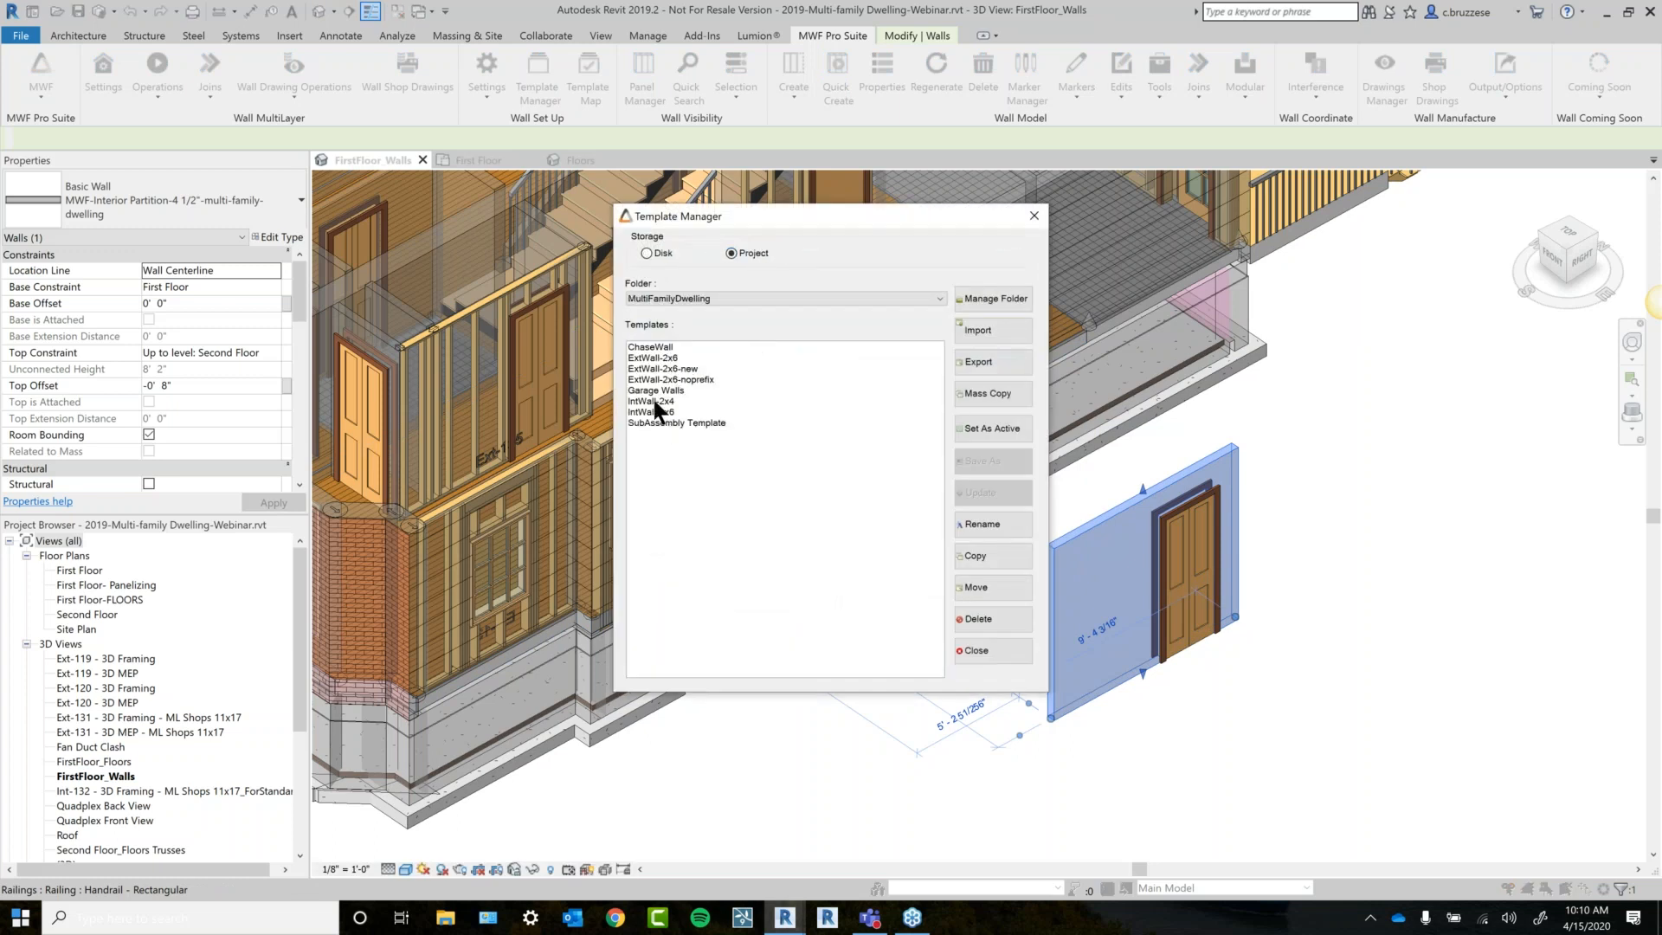
{"action": "left_click", "coordinate": [652, 400]}
{"action": "left_click", "coordinate": [966, 655]}
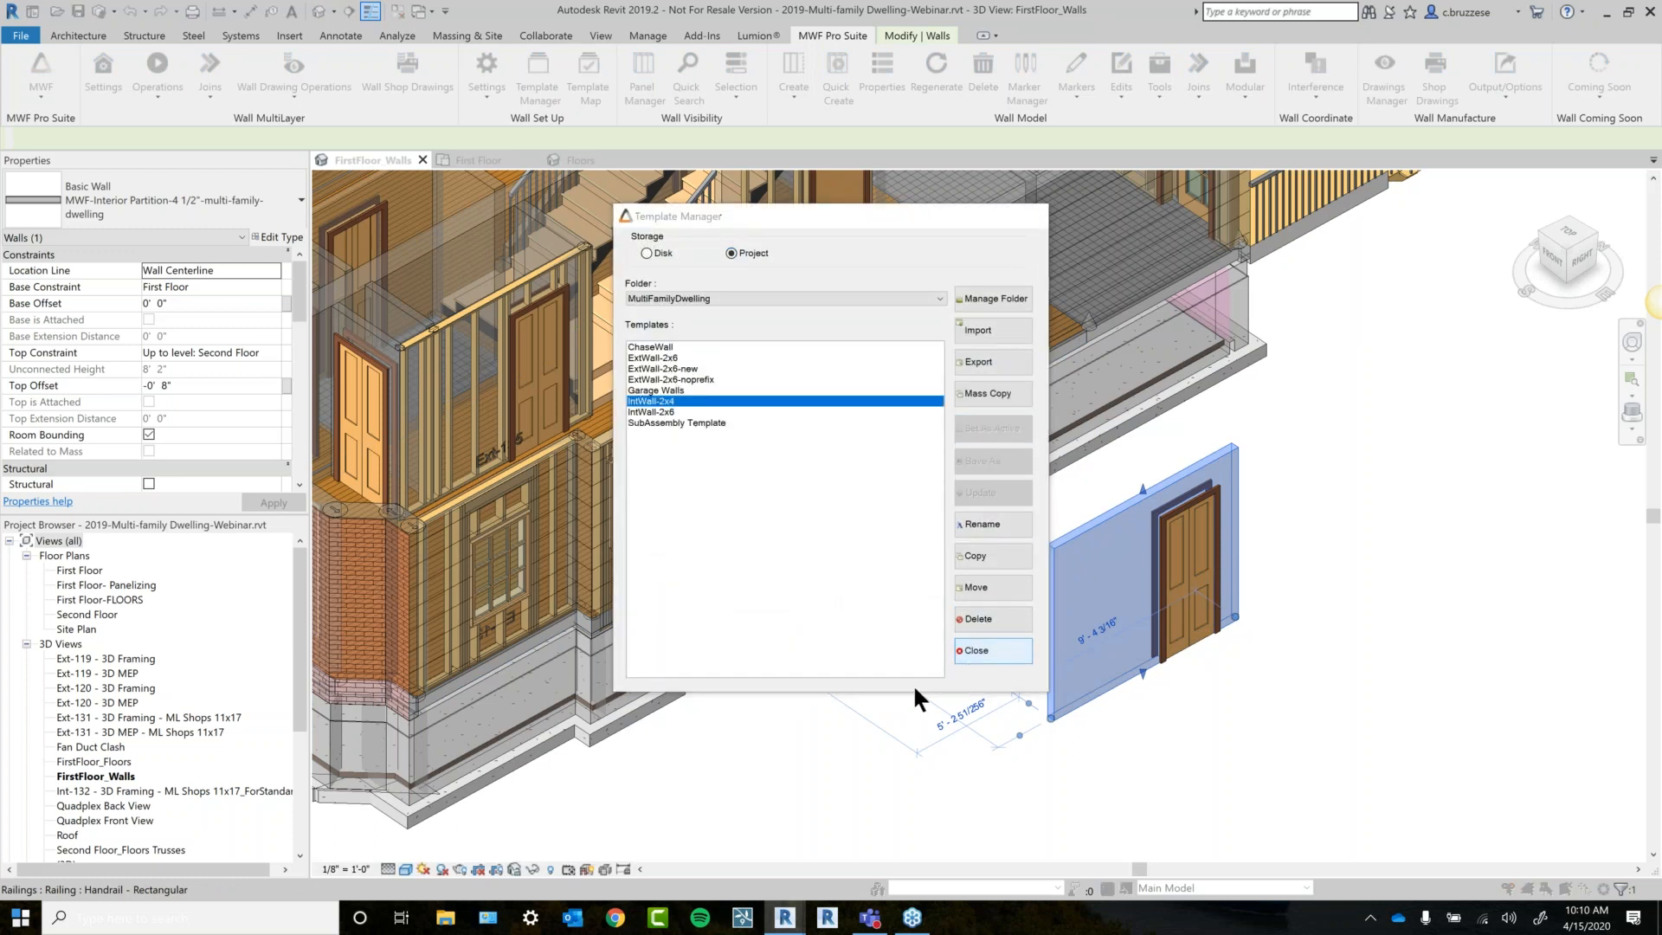
{"action": "left_click", "coordinate": [744, 644]}
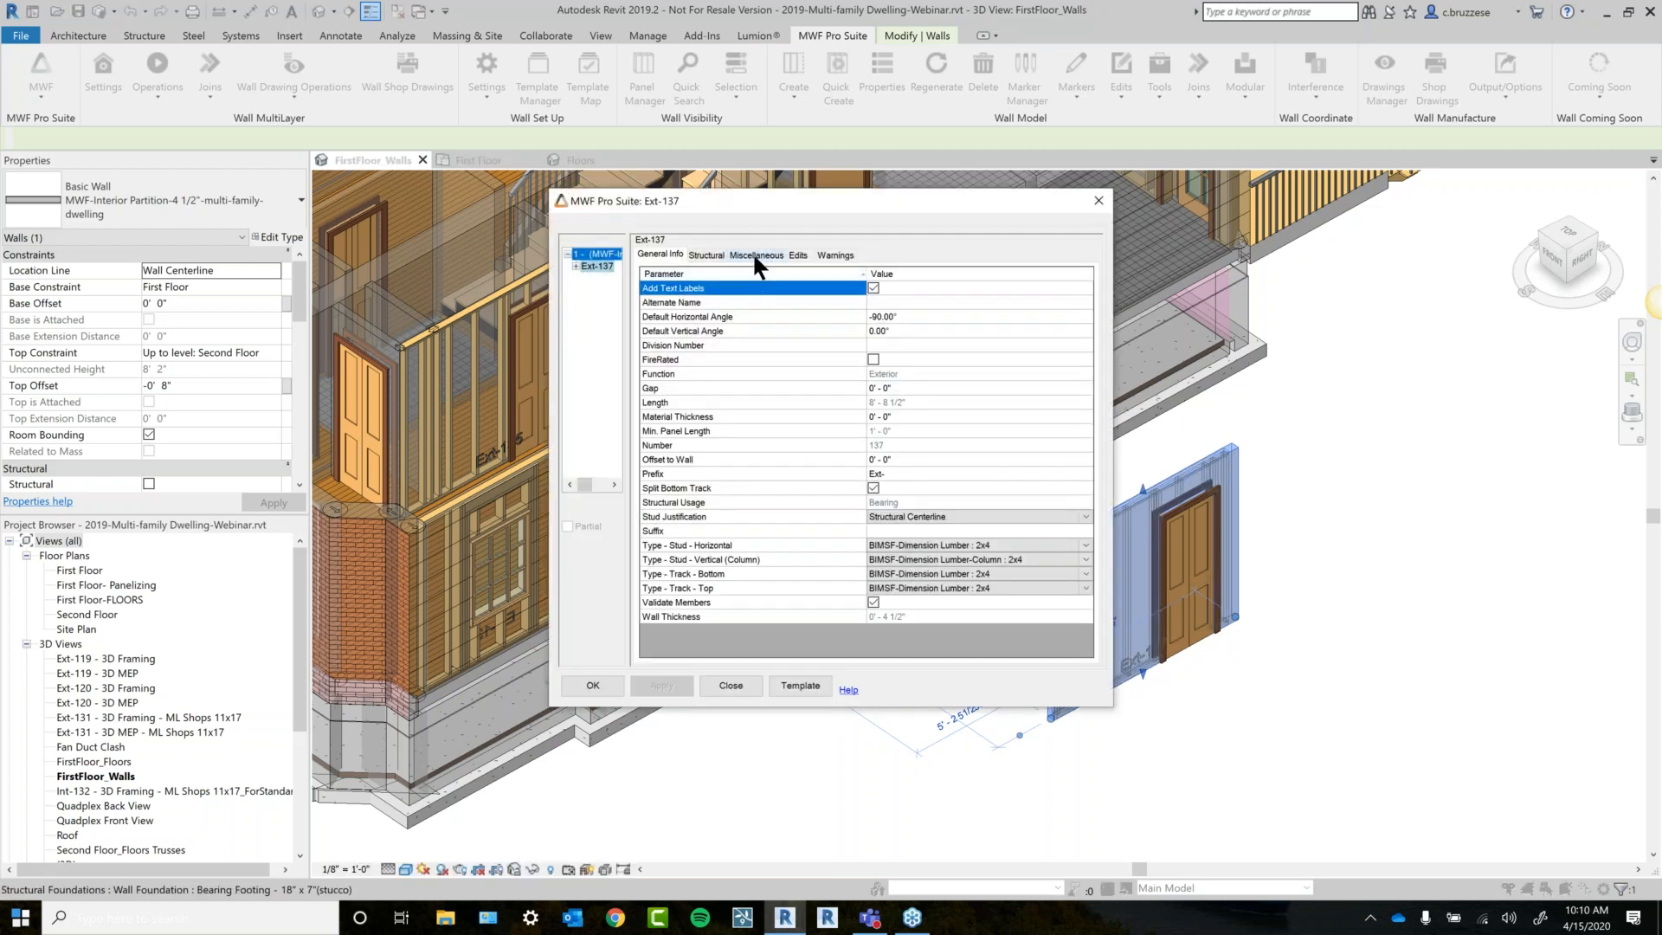
Set the new panel's stud spacing to 2' in its panel properties and apply the change.
{"action": "left_click", "coordinate": [754, 255]}
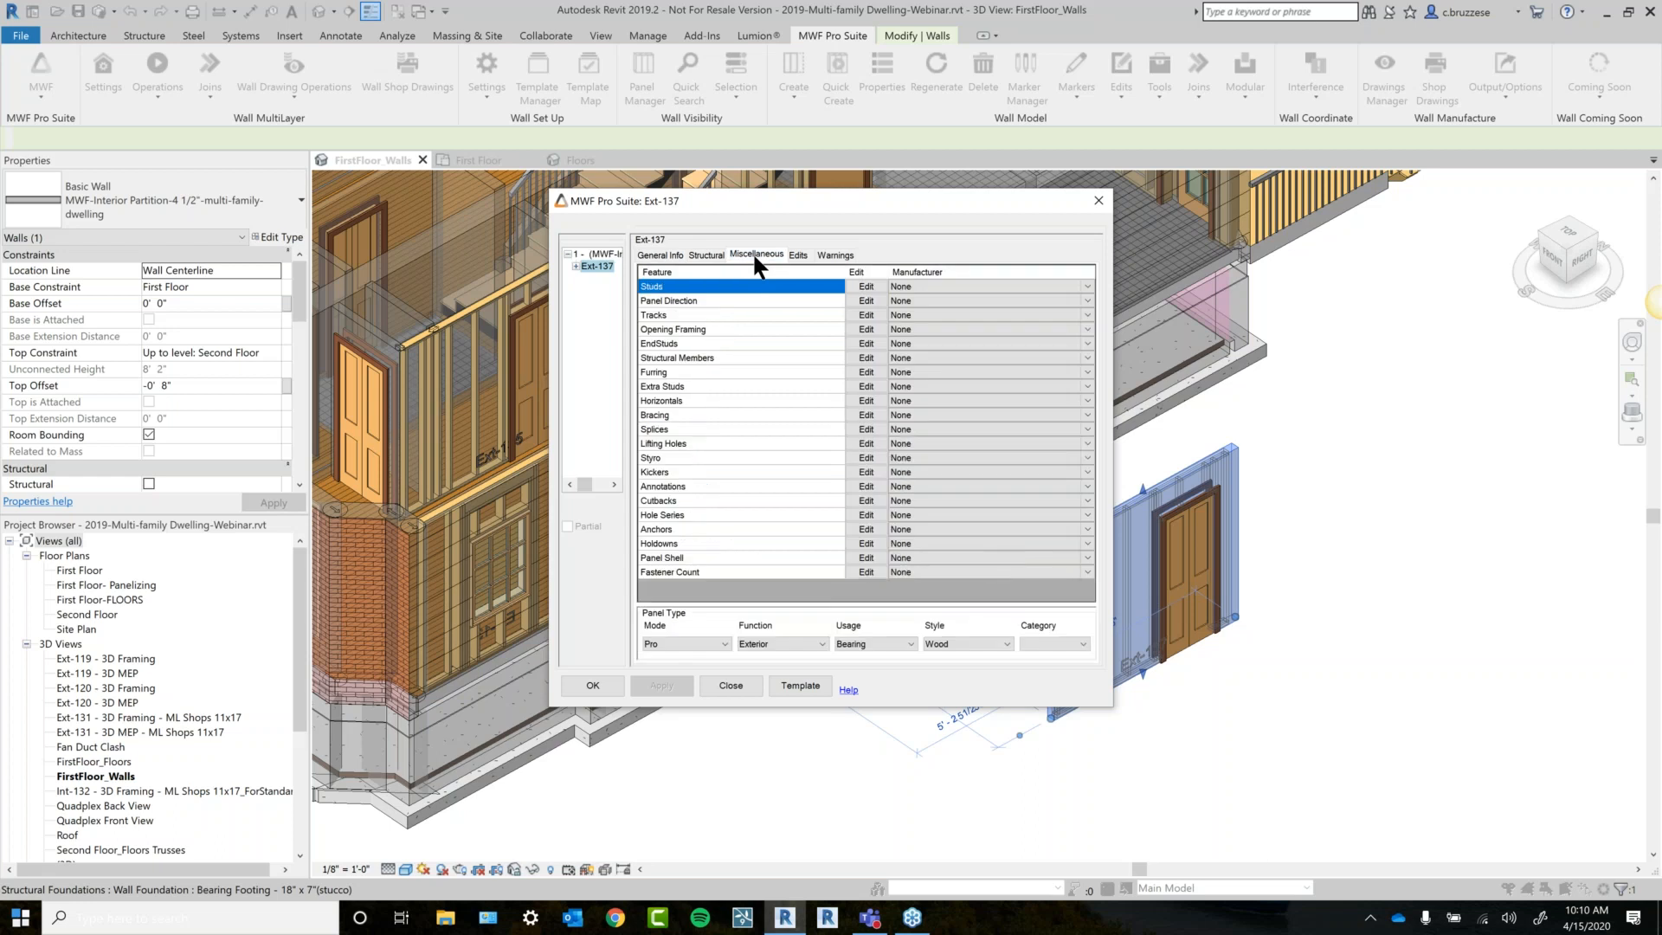
{"action": "left_click", "coordinate": [866, 286]}
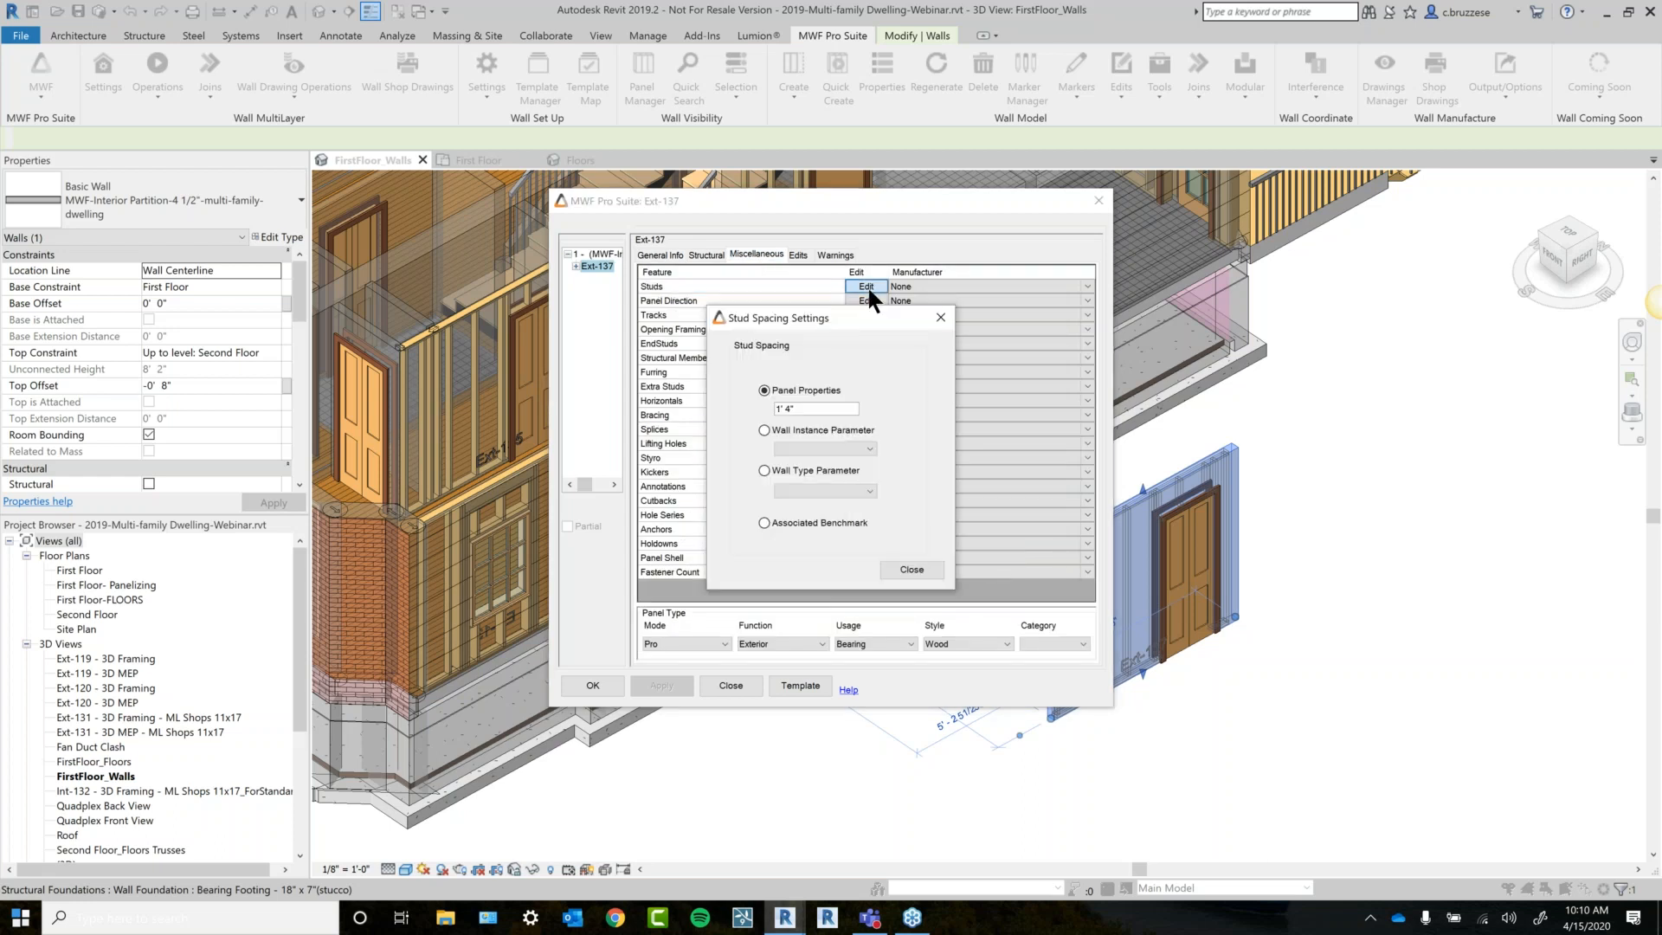
{"action": "left_click", "coordinate": [834, 405]}
{"action": "left_click_drag", "start_coordinate": [796, 407], "coordinate": [775, 409]}
{"action": "type", "text": "2"}
{"action": "left_click", "coordinate": [912, 570]}
{"action": "left_click", "coordinate": [672, 683]}
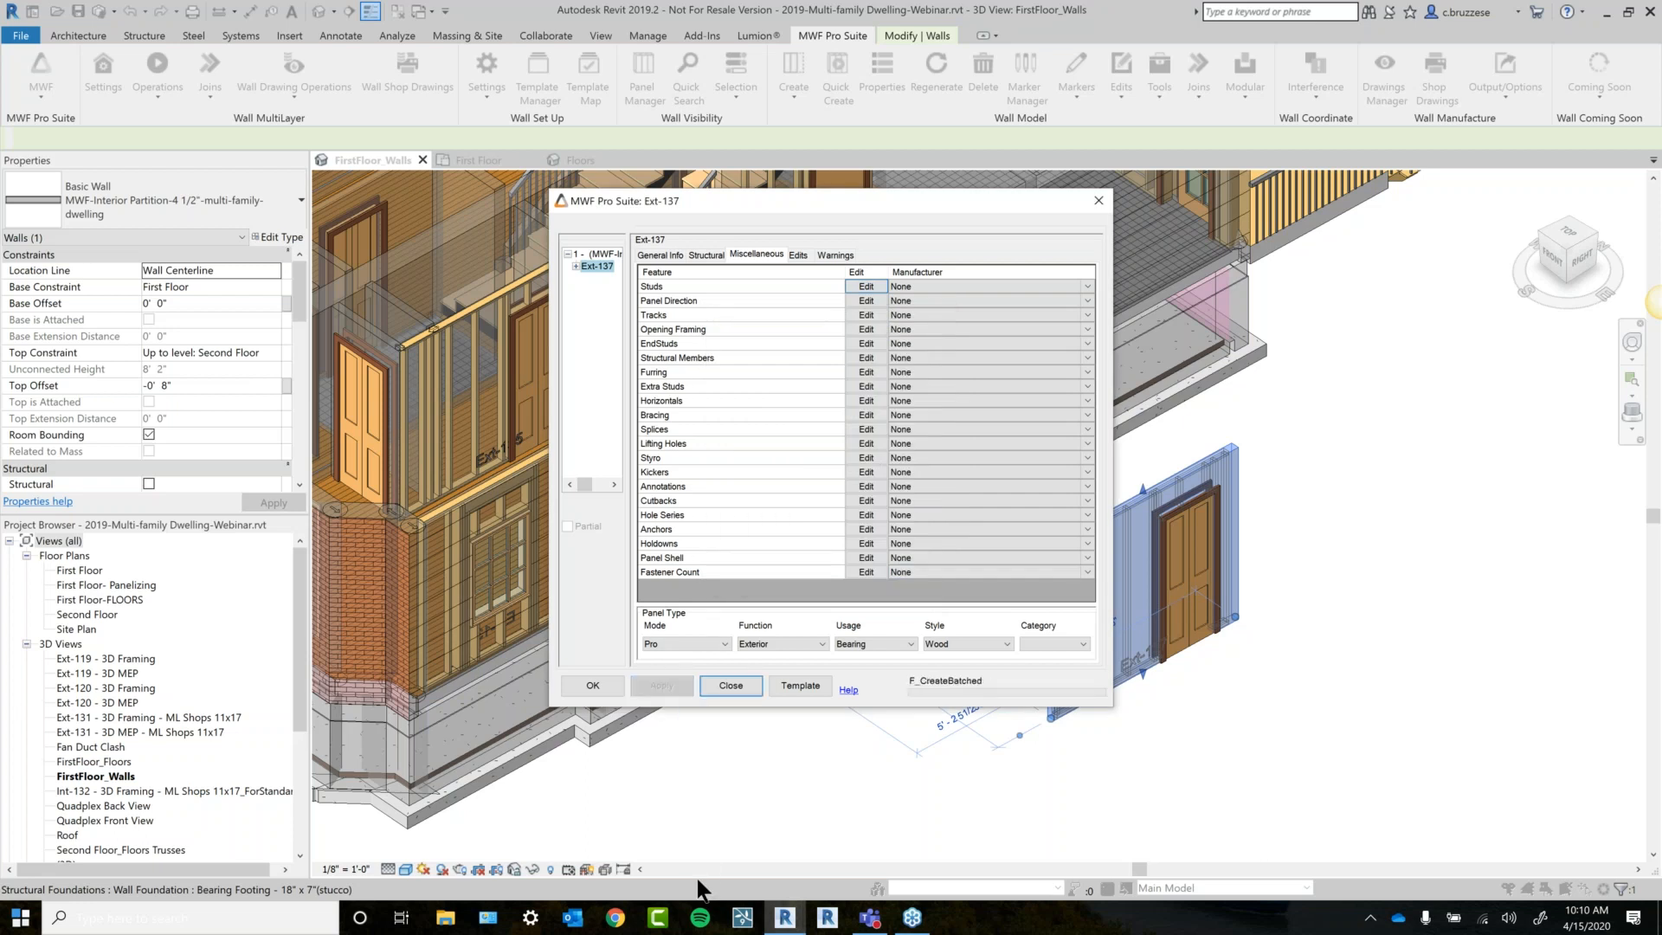
Overwrite the IntWall-2x4 project template with the copied wall's panel settings and accept the panel properties.
{"action": "left_click", "coordinate": [802, 684]}
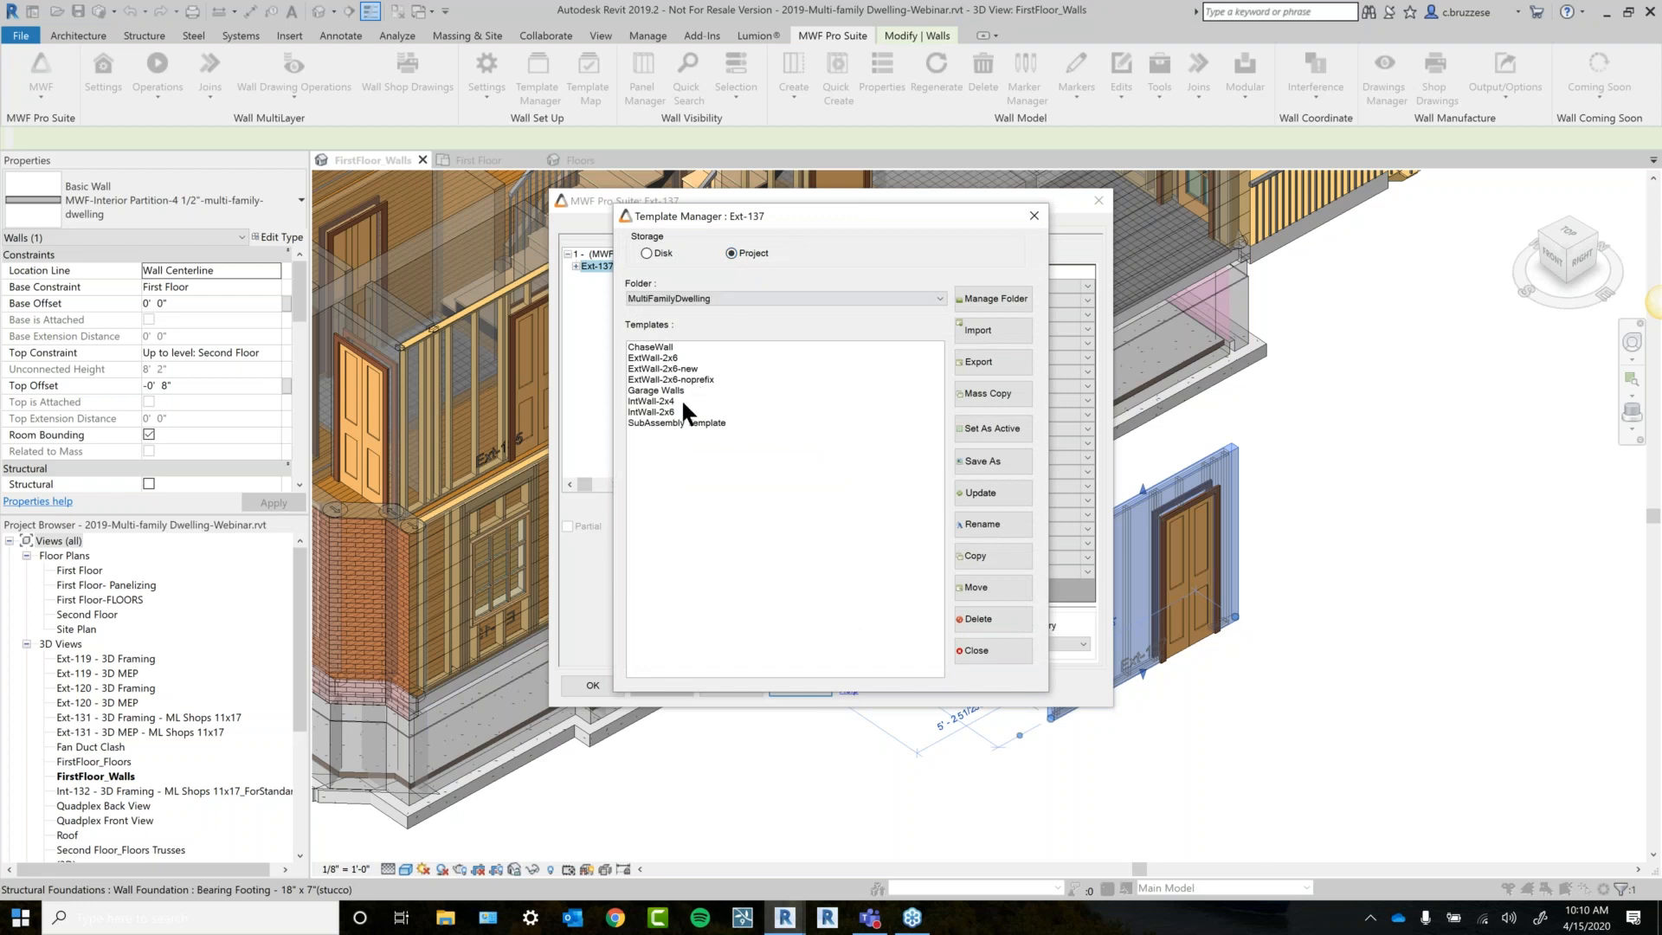
{"action": "left_click", "coordinate": [683, 401]}
{"action": "left_click", "coordinate": [987, 490]}
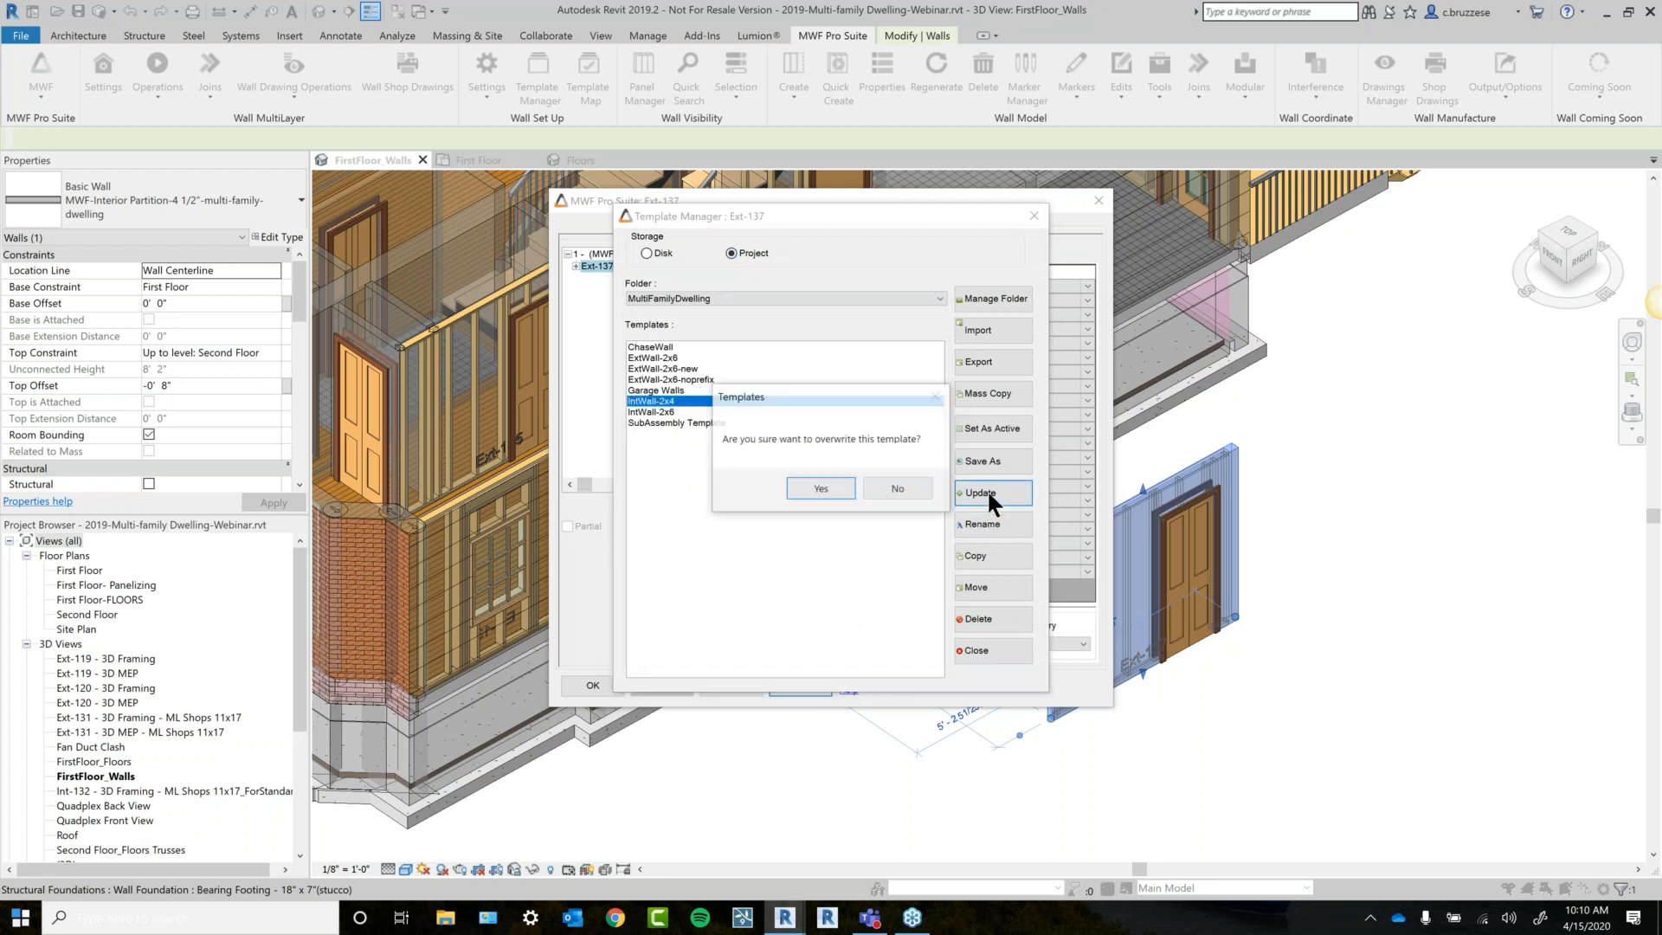
{"action": "left_click", "coordinate": [827, 483]}
{"action": "left_click", "coordinate": [987, 654]}
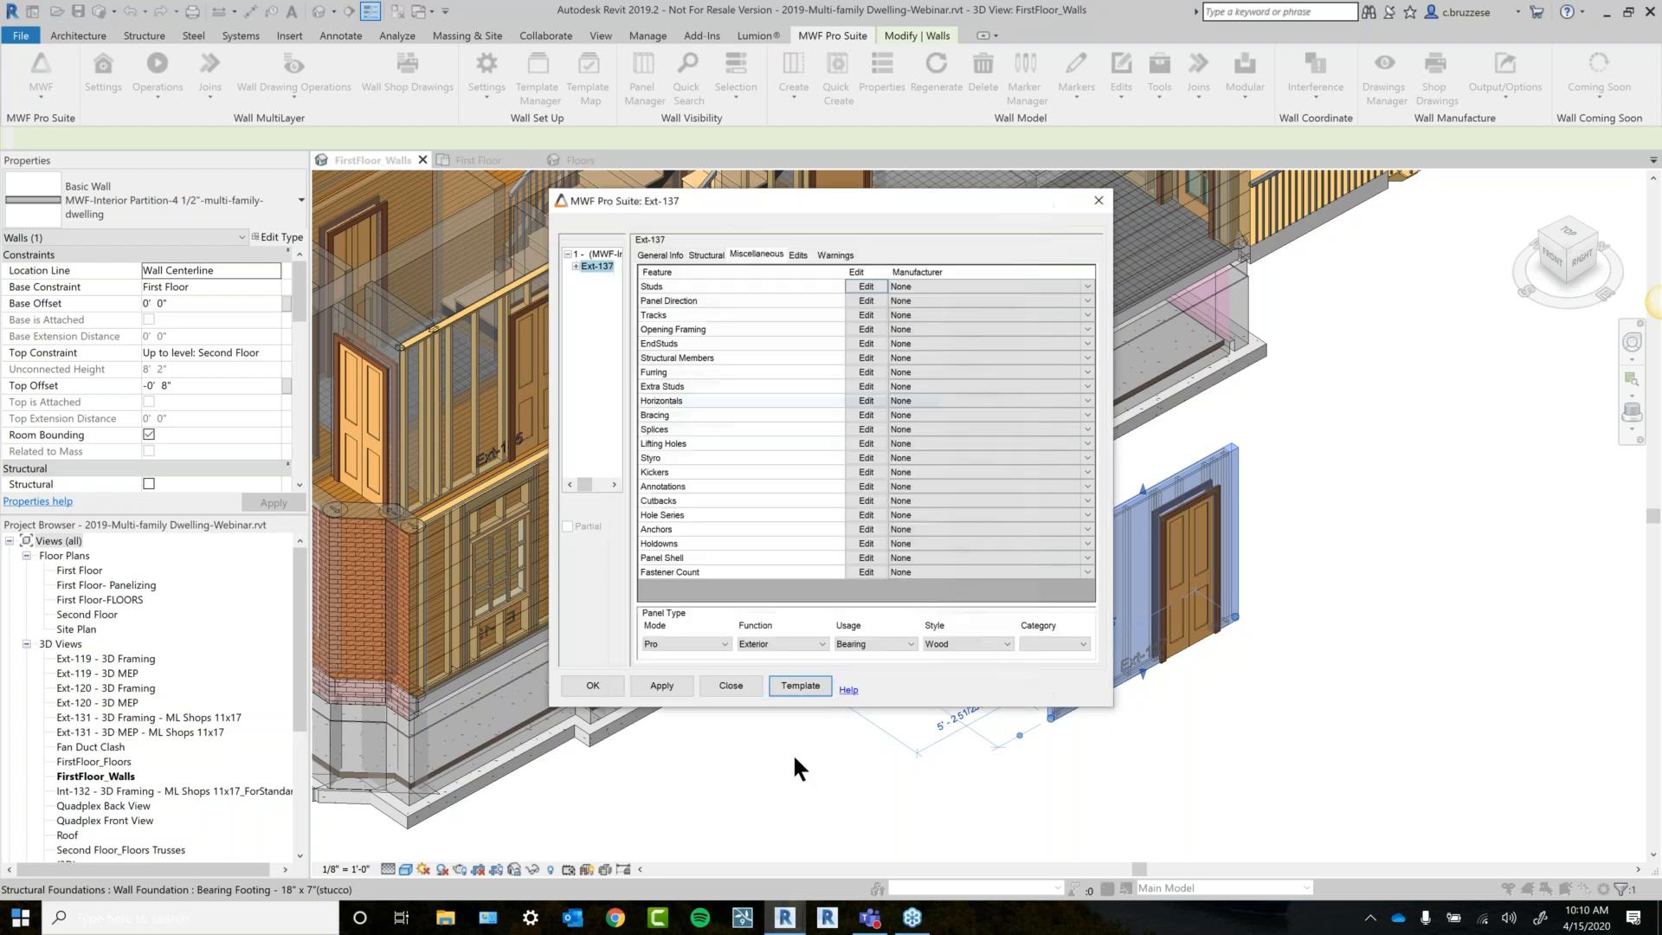
{"action": "left_click", "coordinate": [588, 687]}
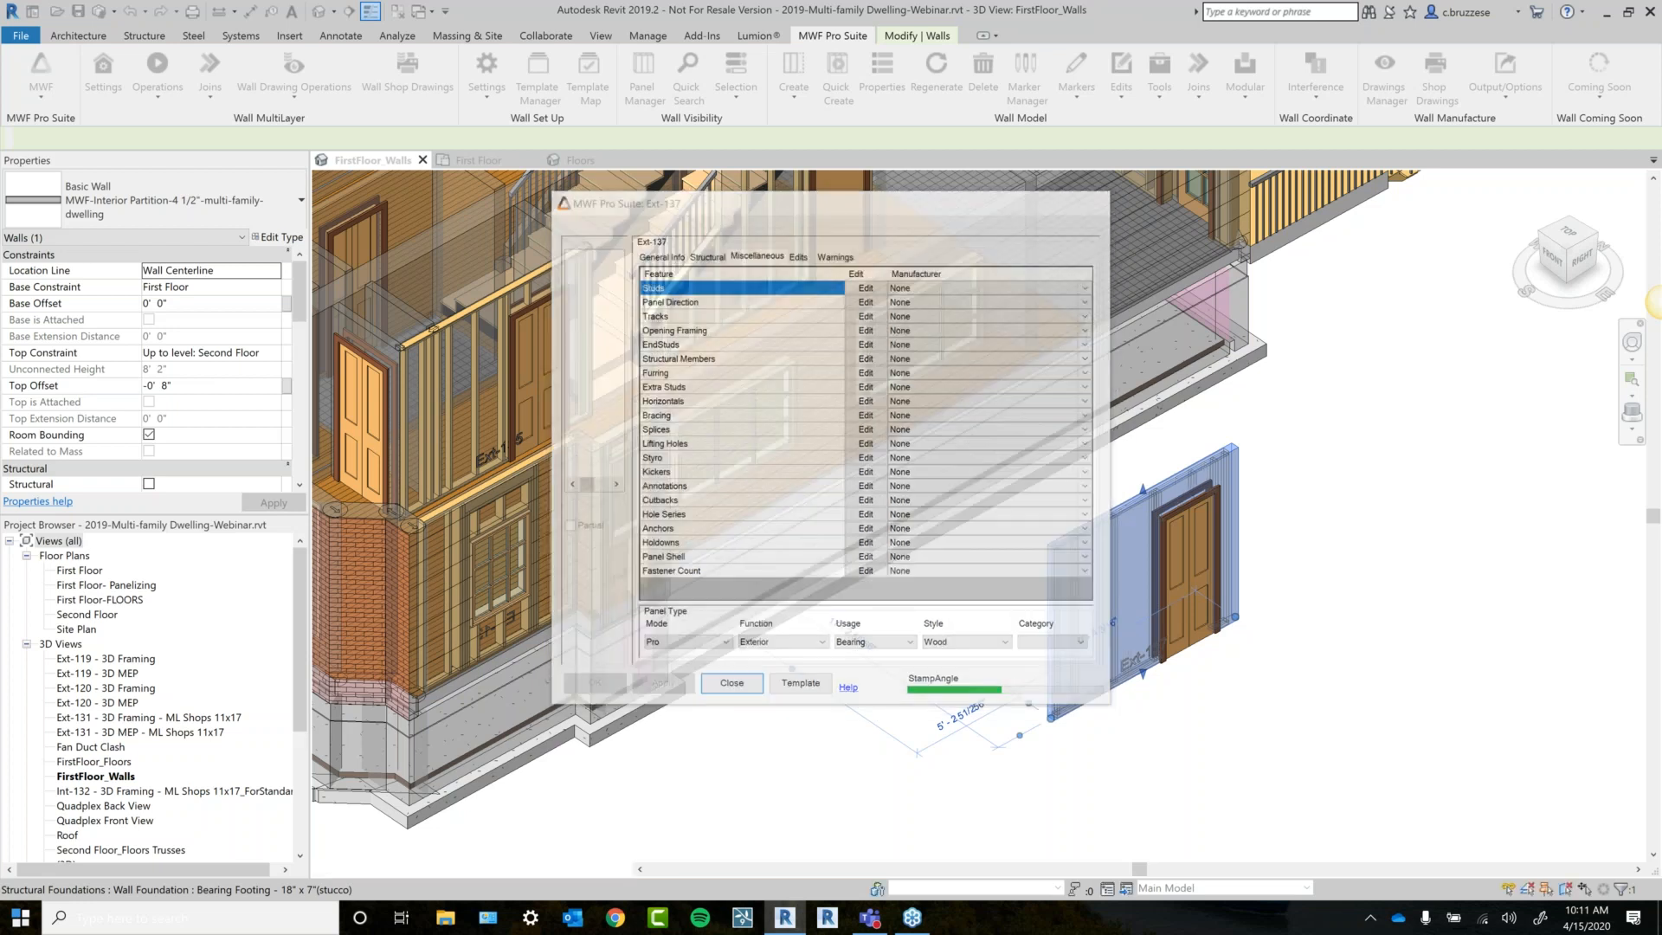
Regenerate the locked panel in the partition beside the stairs.
{"action": "middle_click_drag", "start_coordinate": [846, 709], "coordinate": [812, 766]}
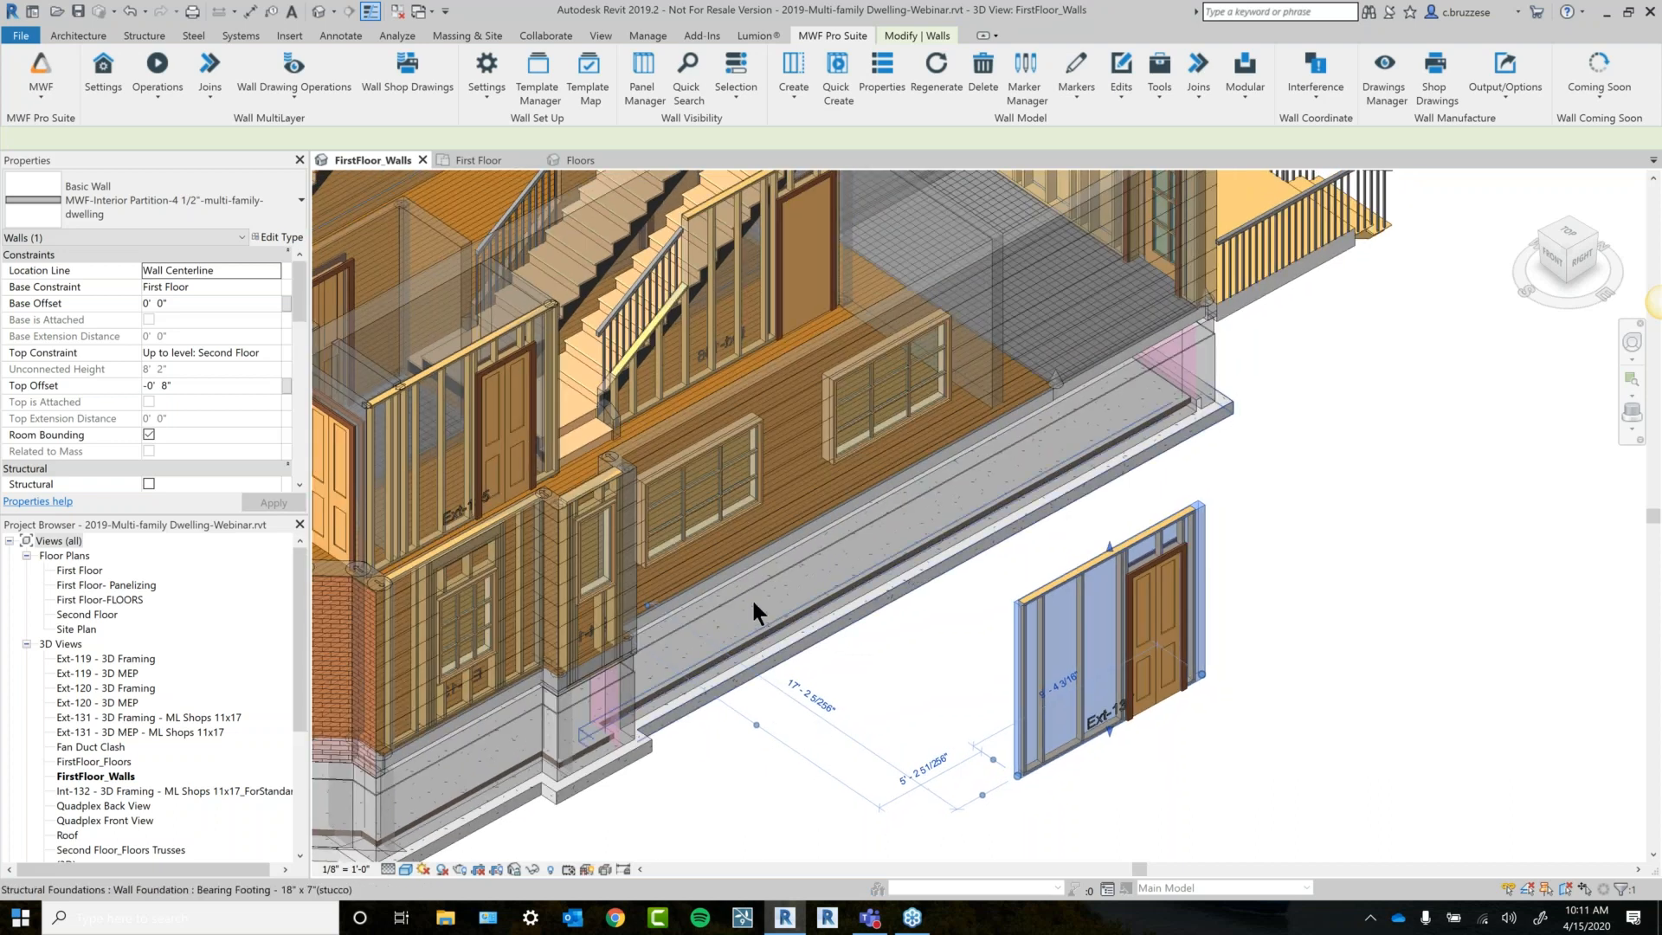
{"action": "left_click", "coordinate": [744, 315]}
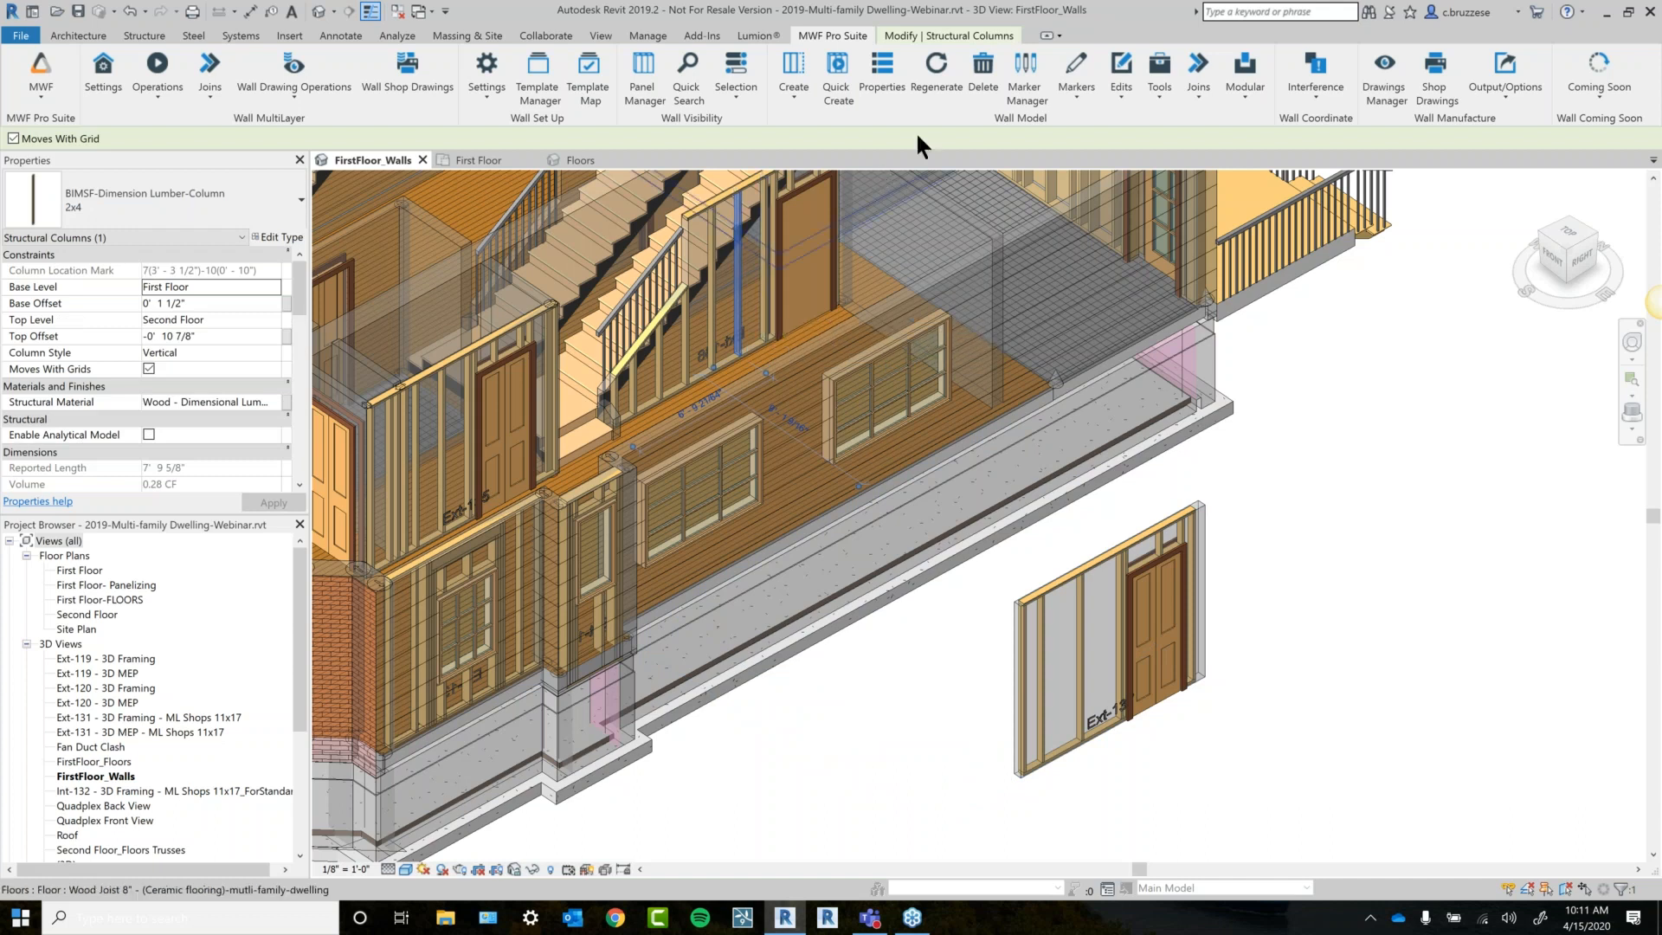
{"action": "left_click", "coordinate": [934, 90]}
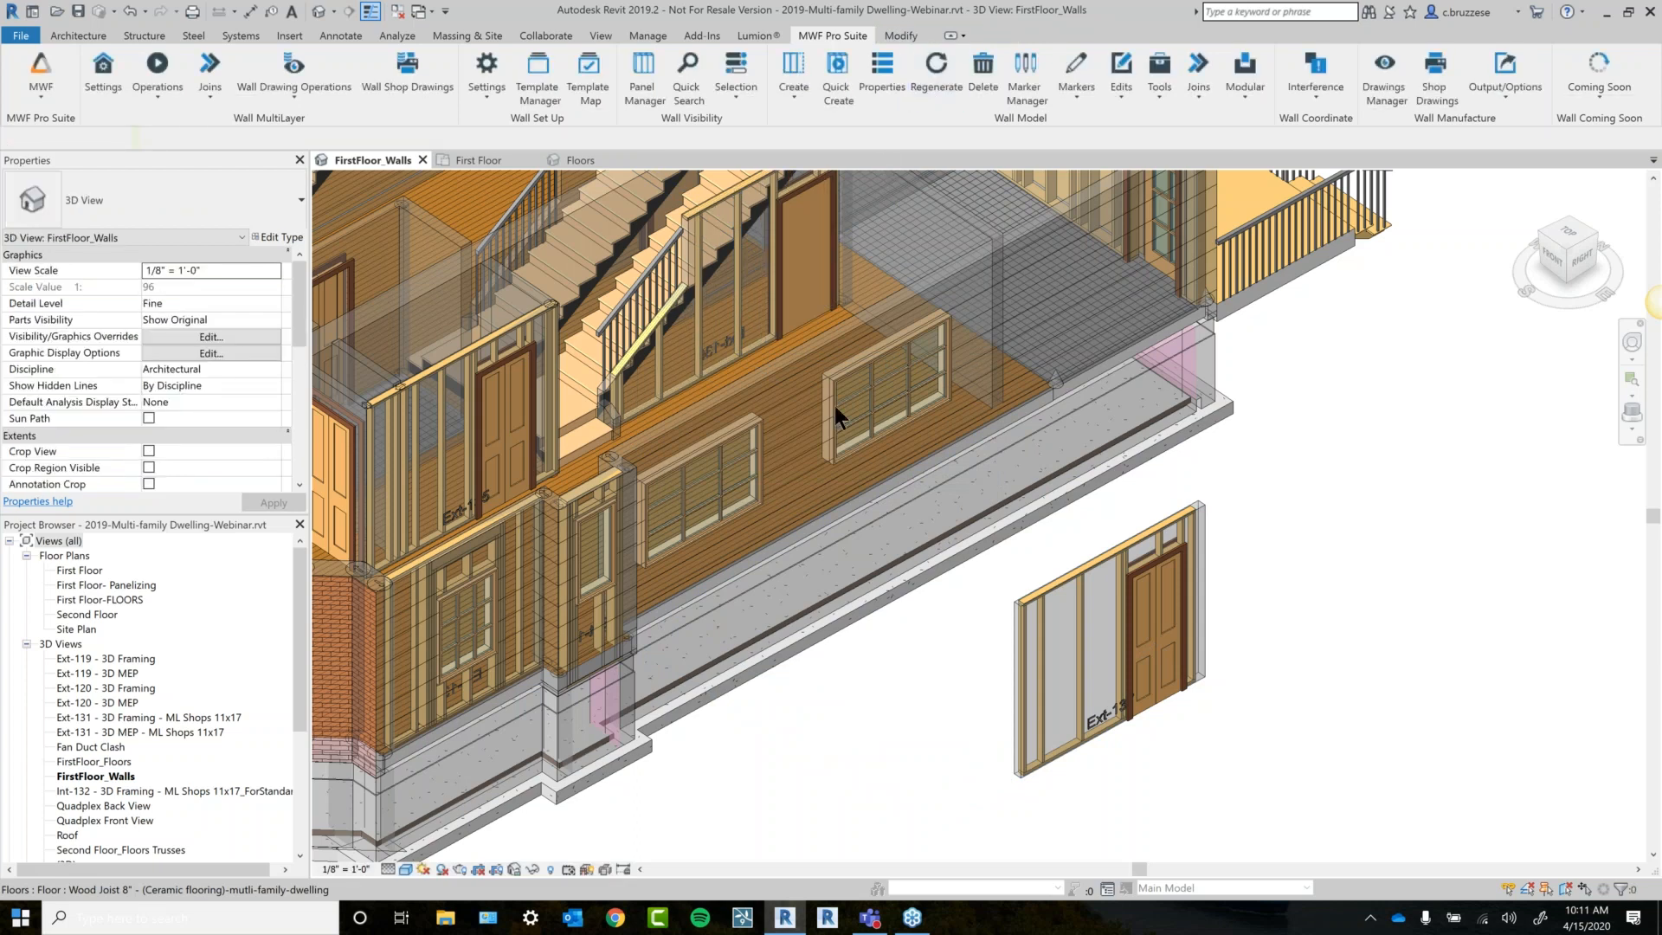
Try to copy a 2x4 stud of the stair partition toward the railing.
{"action": "middle_click_drag", "start_coordinate": [765, 376], "coordinate": [786, 491]}
{"action": "left_click", "coordinate": [741, 476]}
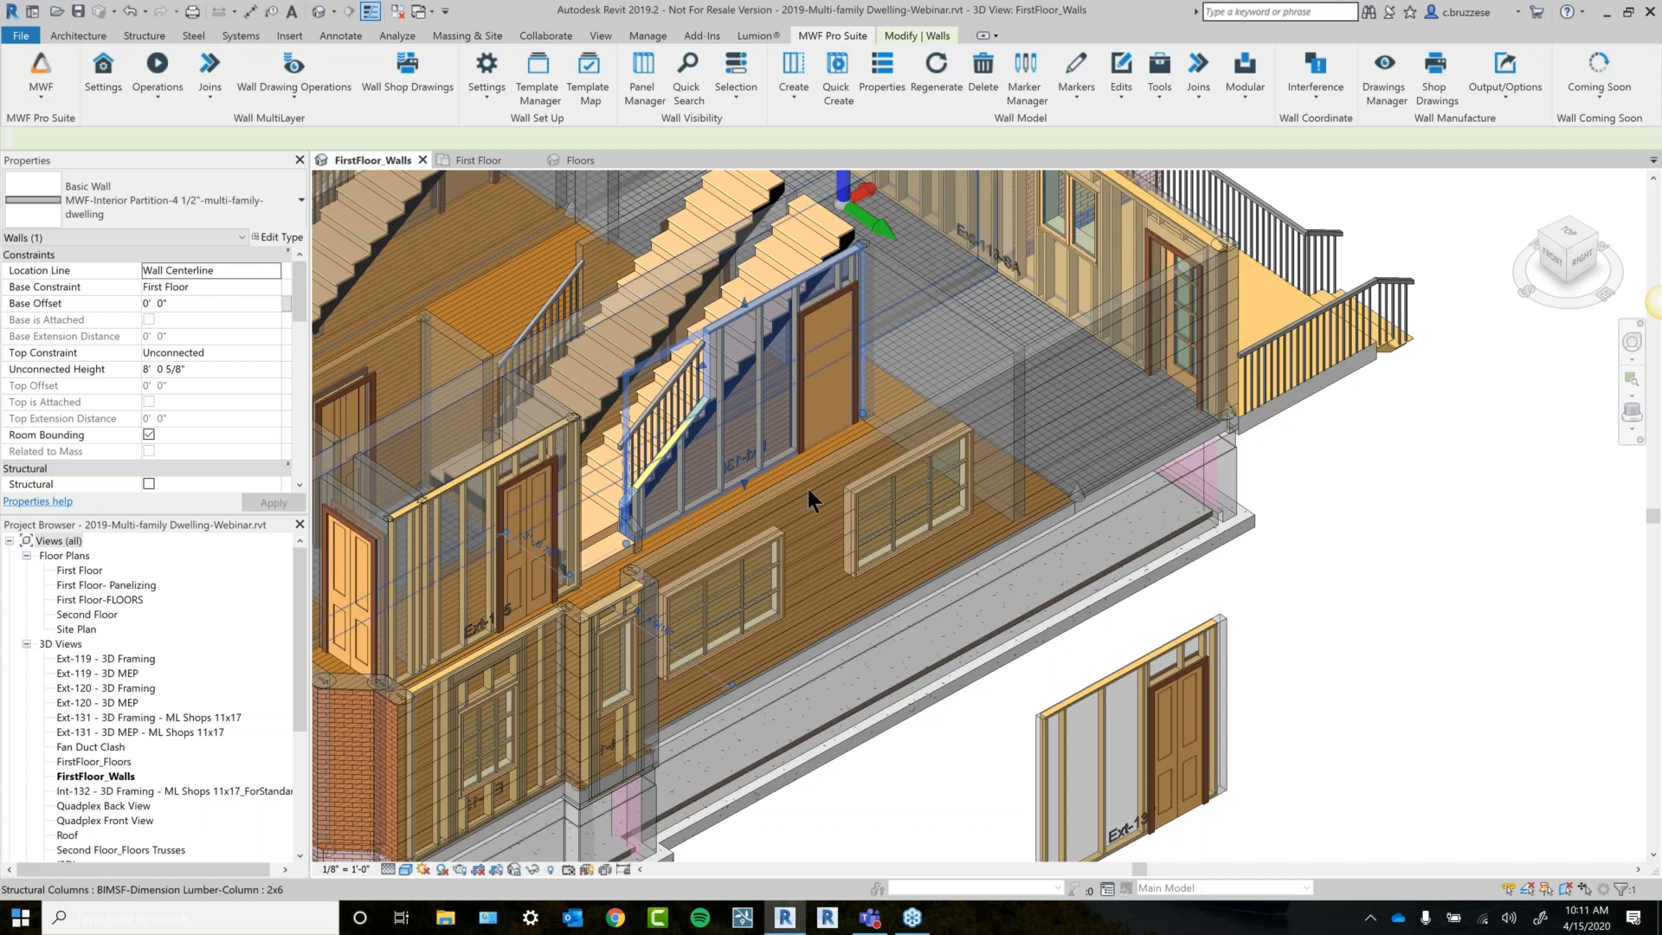
{"action": "scroll", "coordinate": [808, 490], "scroll_direction": "up", "scroll_amount": 3}
{"action": "left_click", "coordinate": [741, 389]}
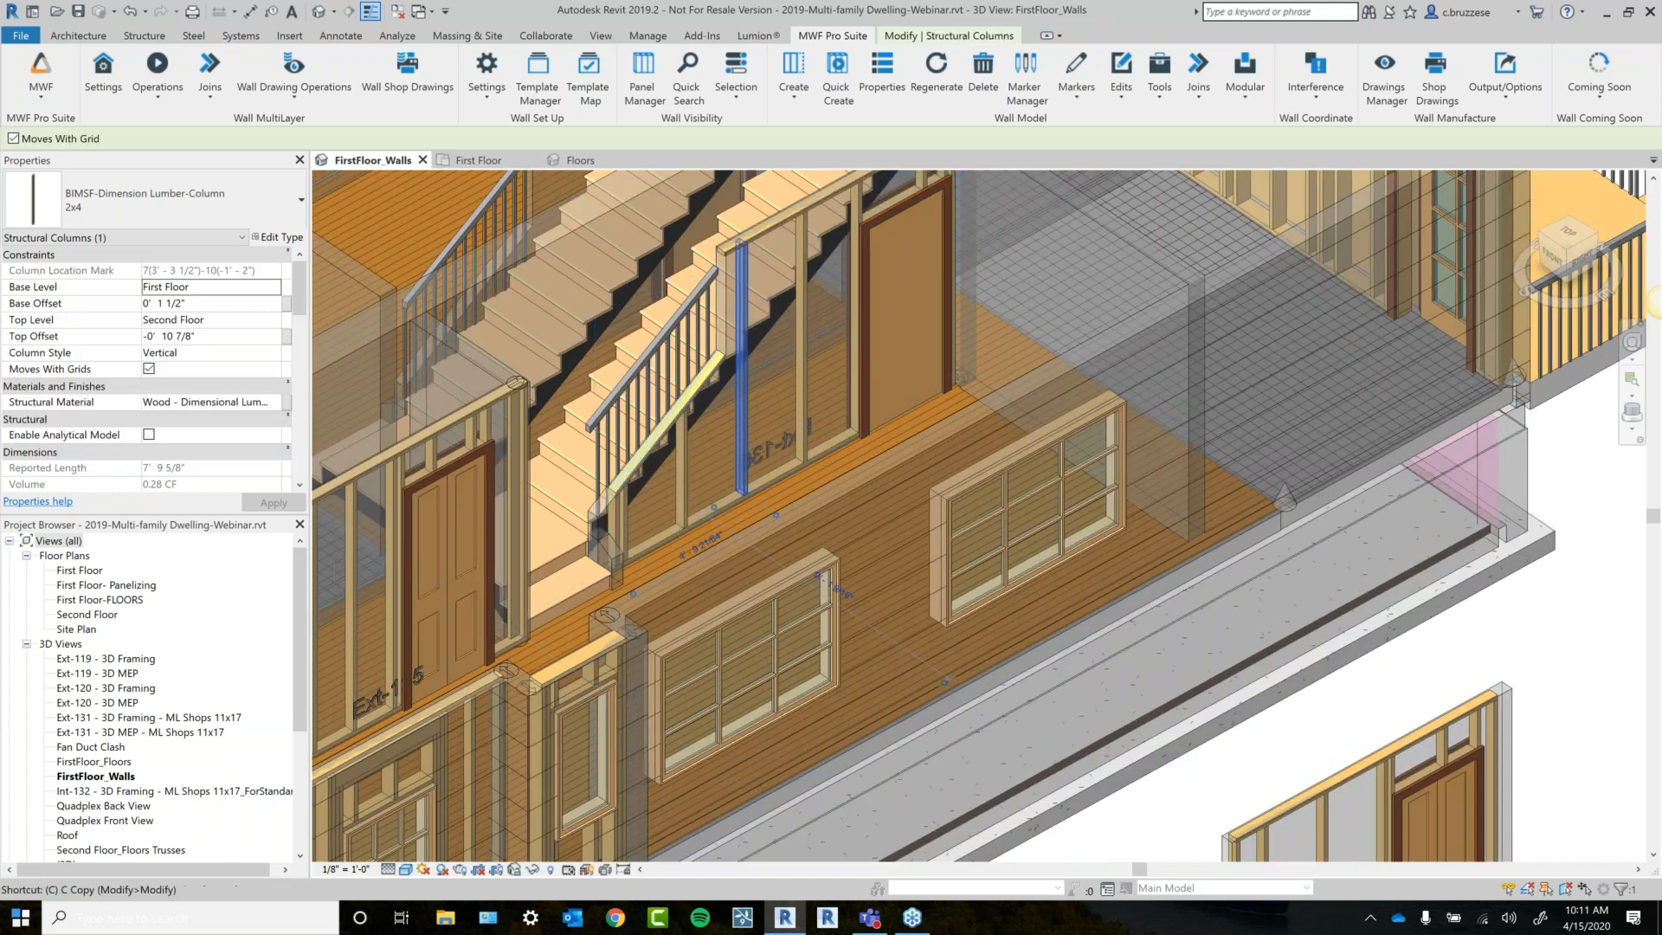
{"action": "key", "text": "c"}
{"action": "key", "text": "o"}
{"action": "left_click", "coordinate": [741, 495]}
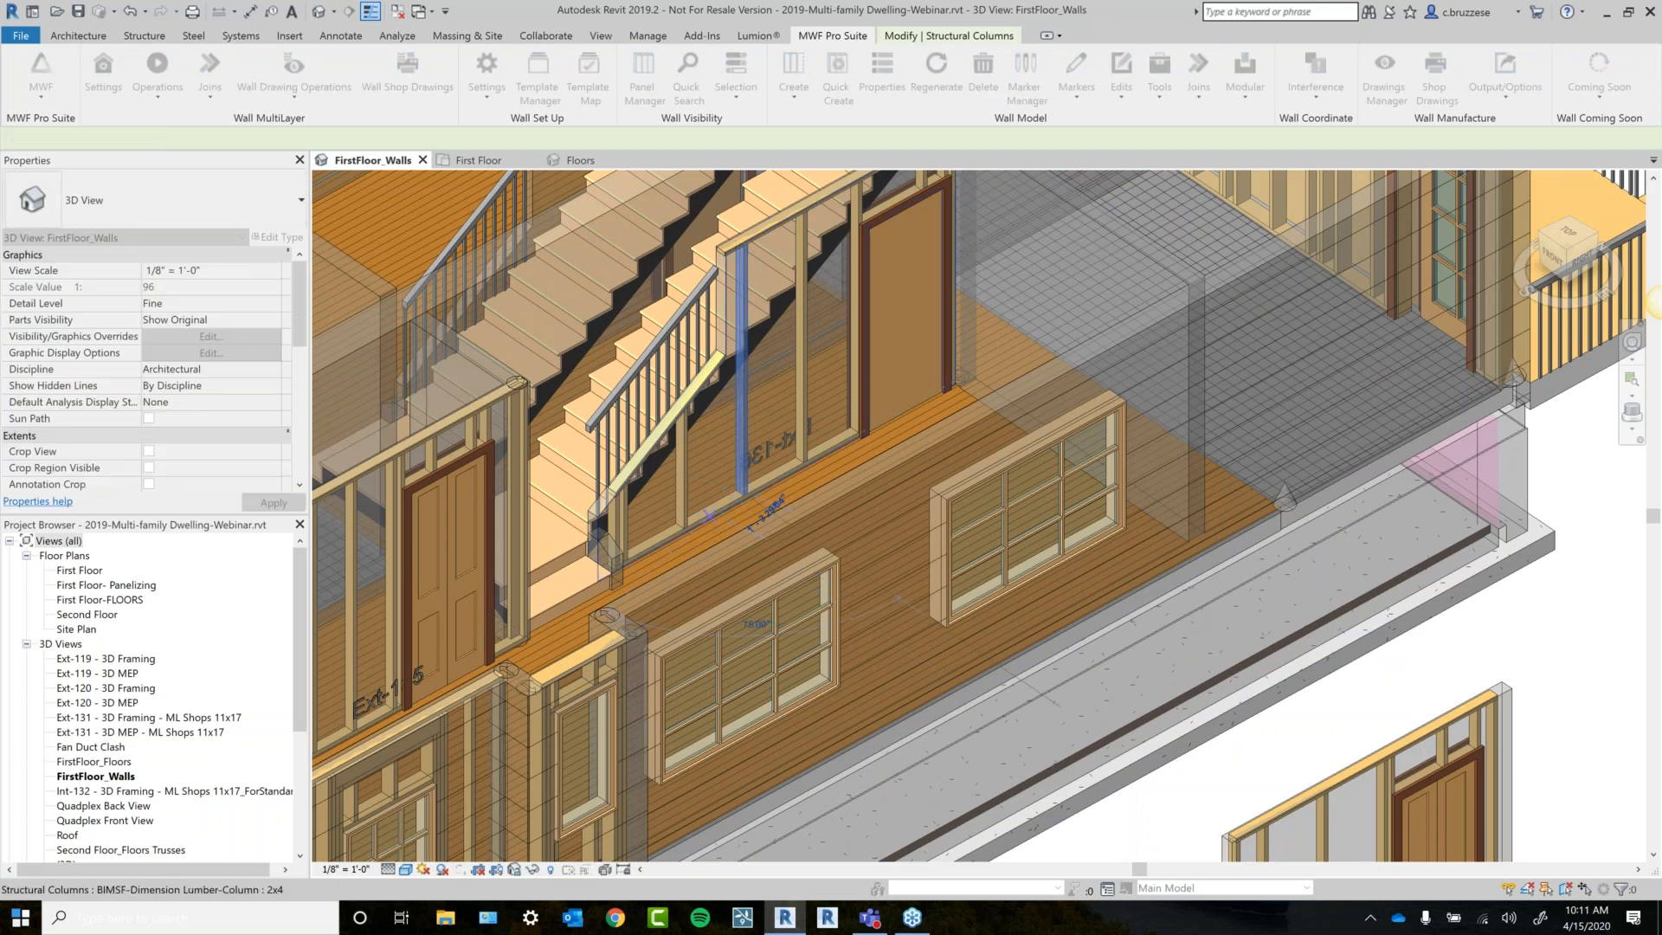
{"action": "left_click", "coordinate": [713, 521]}
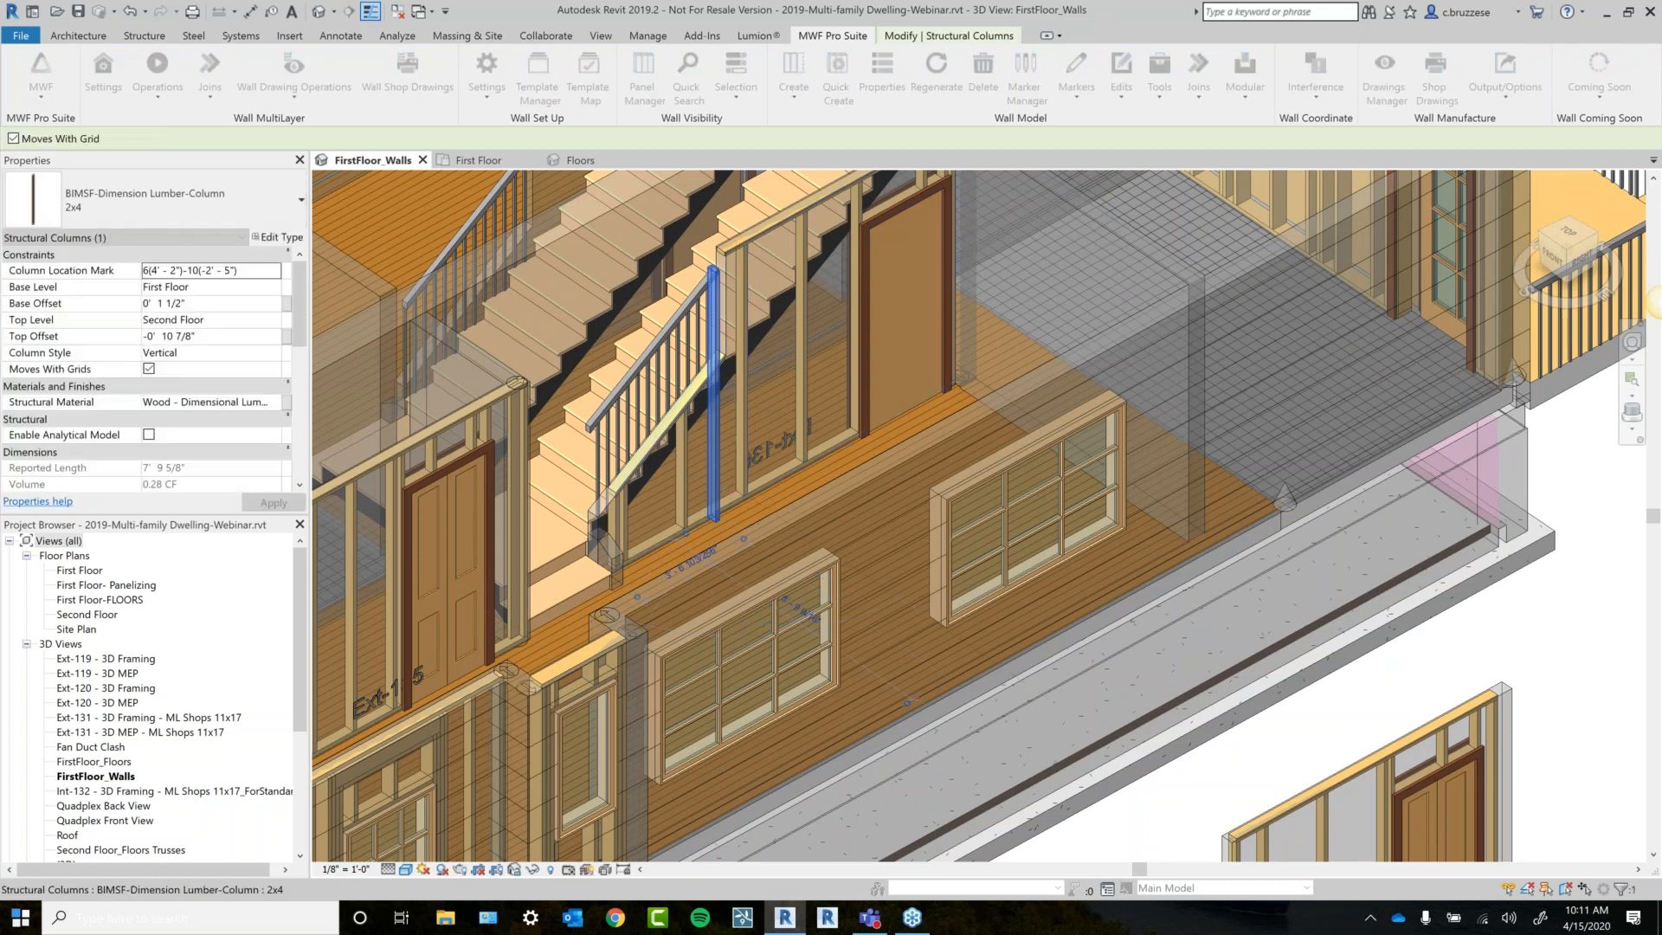
{"action": "left_click", "coordinate": [766, 481]}
Copy the stair partition's 2x4 stud again toward the railing and try to align the copy within the wall.
{"action": "left_click", "coordinate": [743, 467]}
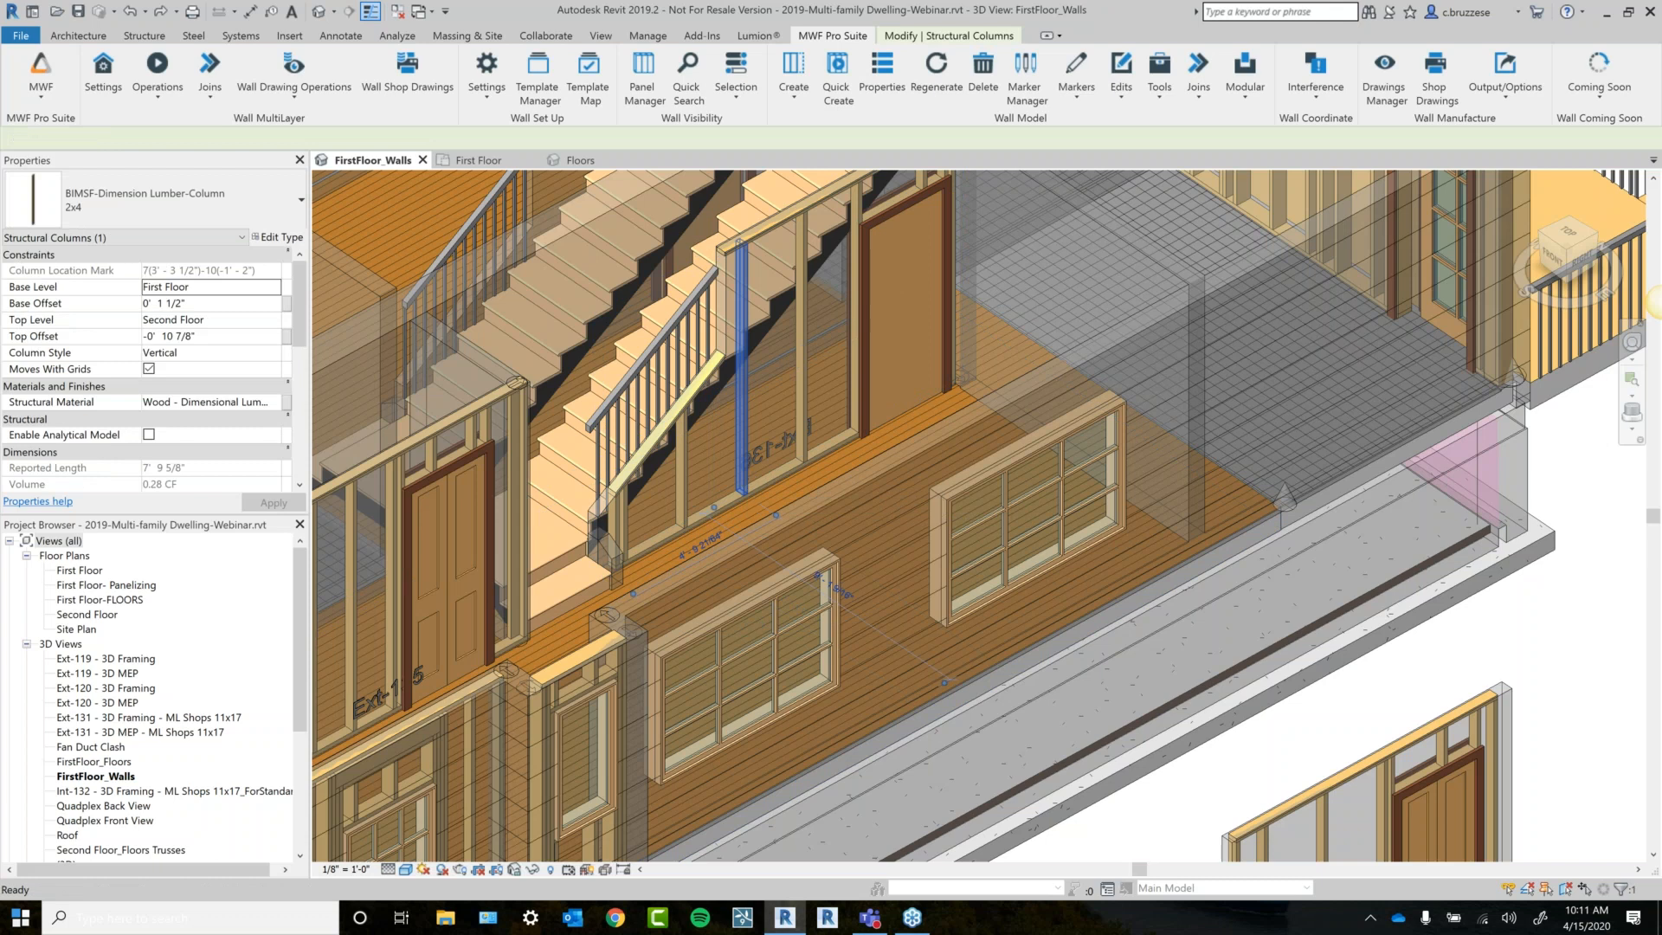
{"action": "key", "text": "c"}
{"action": "key", "text": "o"}
{"action": "left_click", "coordinate": [745, 484]}
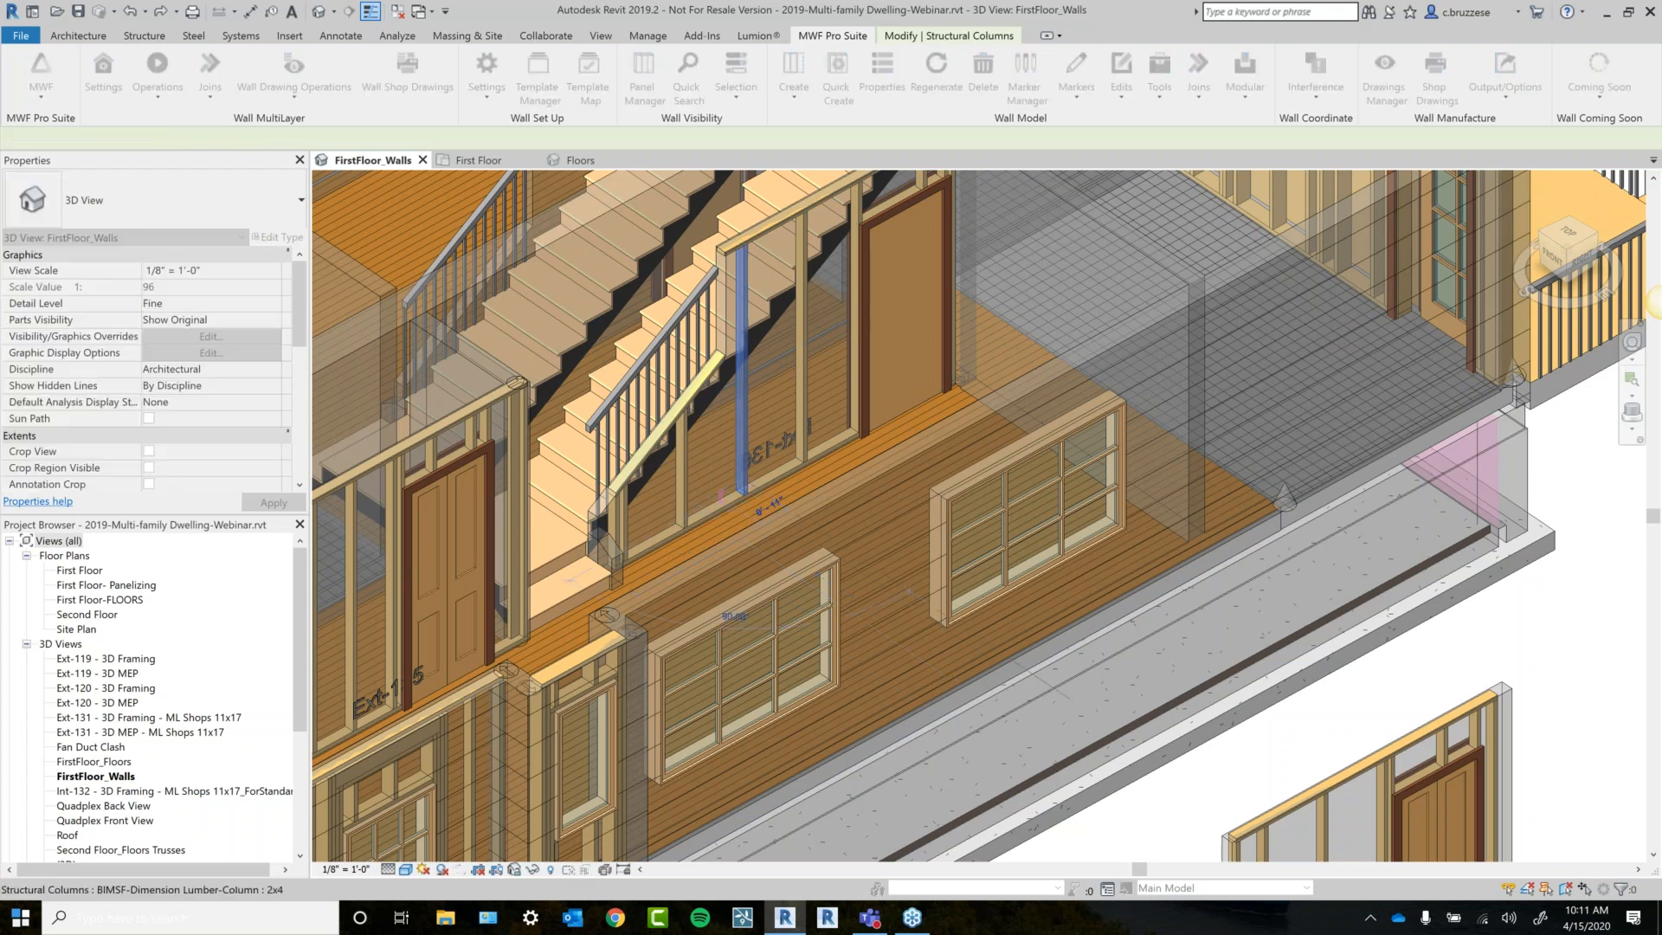
{"action": "left_click_drag", "start_coordinate": [744, 483], "coordinate": [720, 496], "text": "ctrl"}
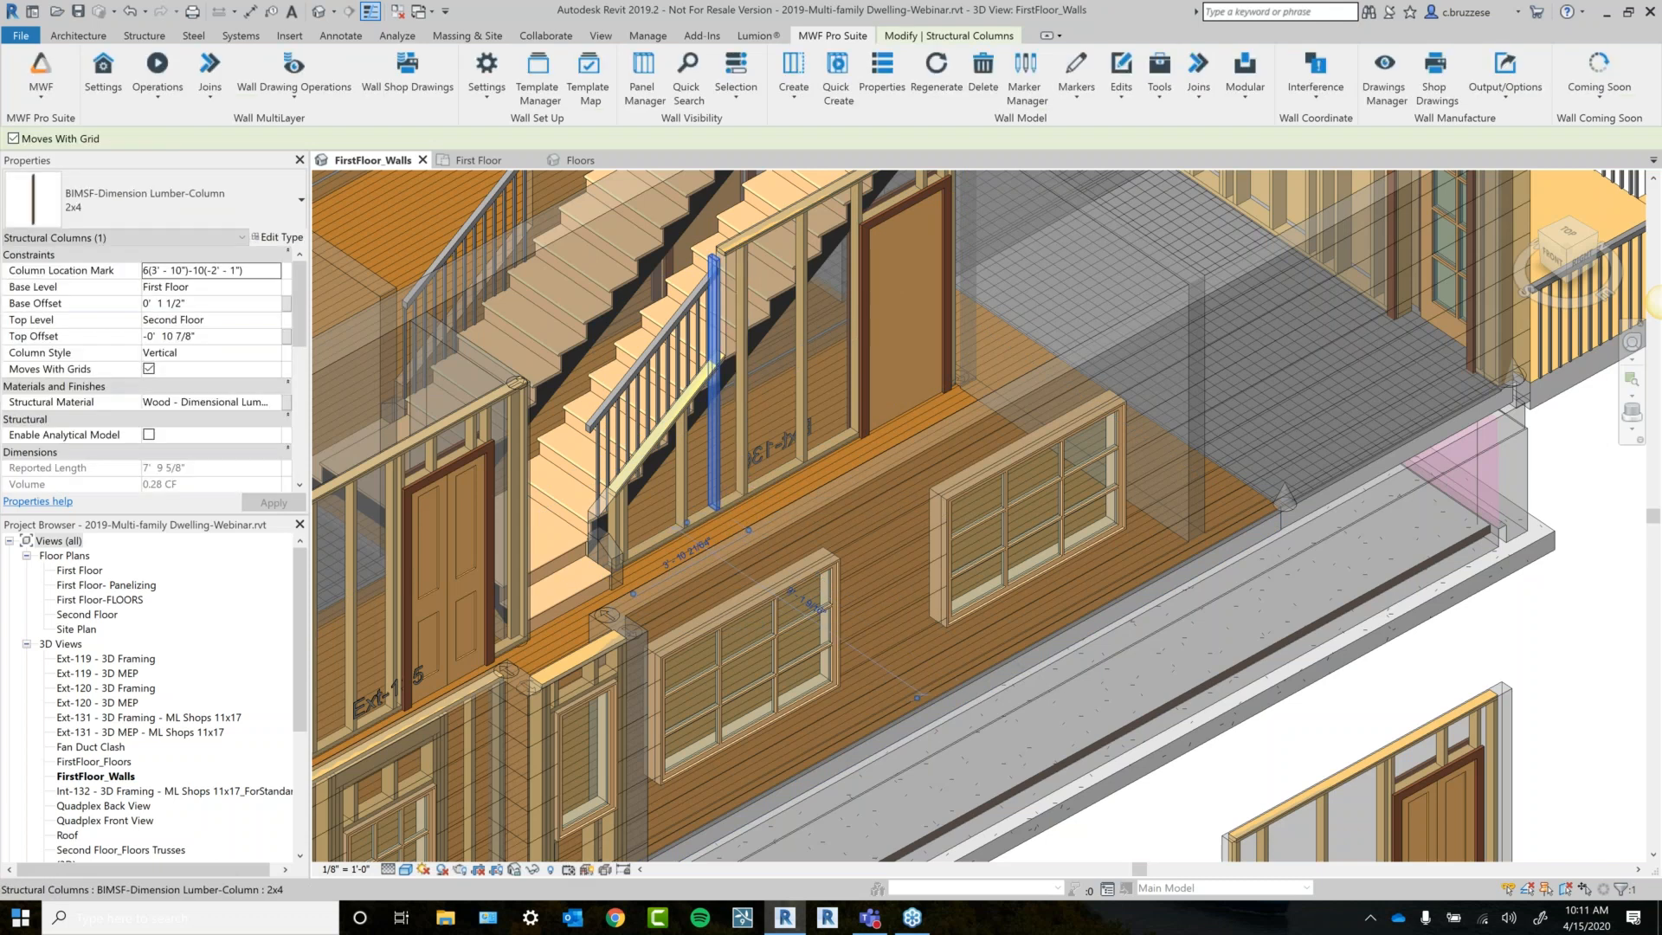
{"action": "left_click", "coordinate": [315, 53]}
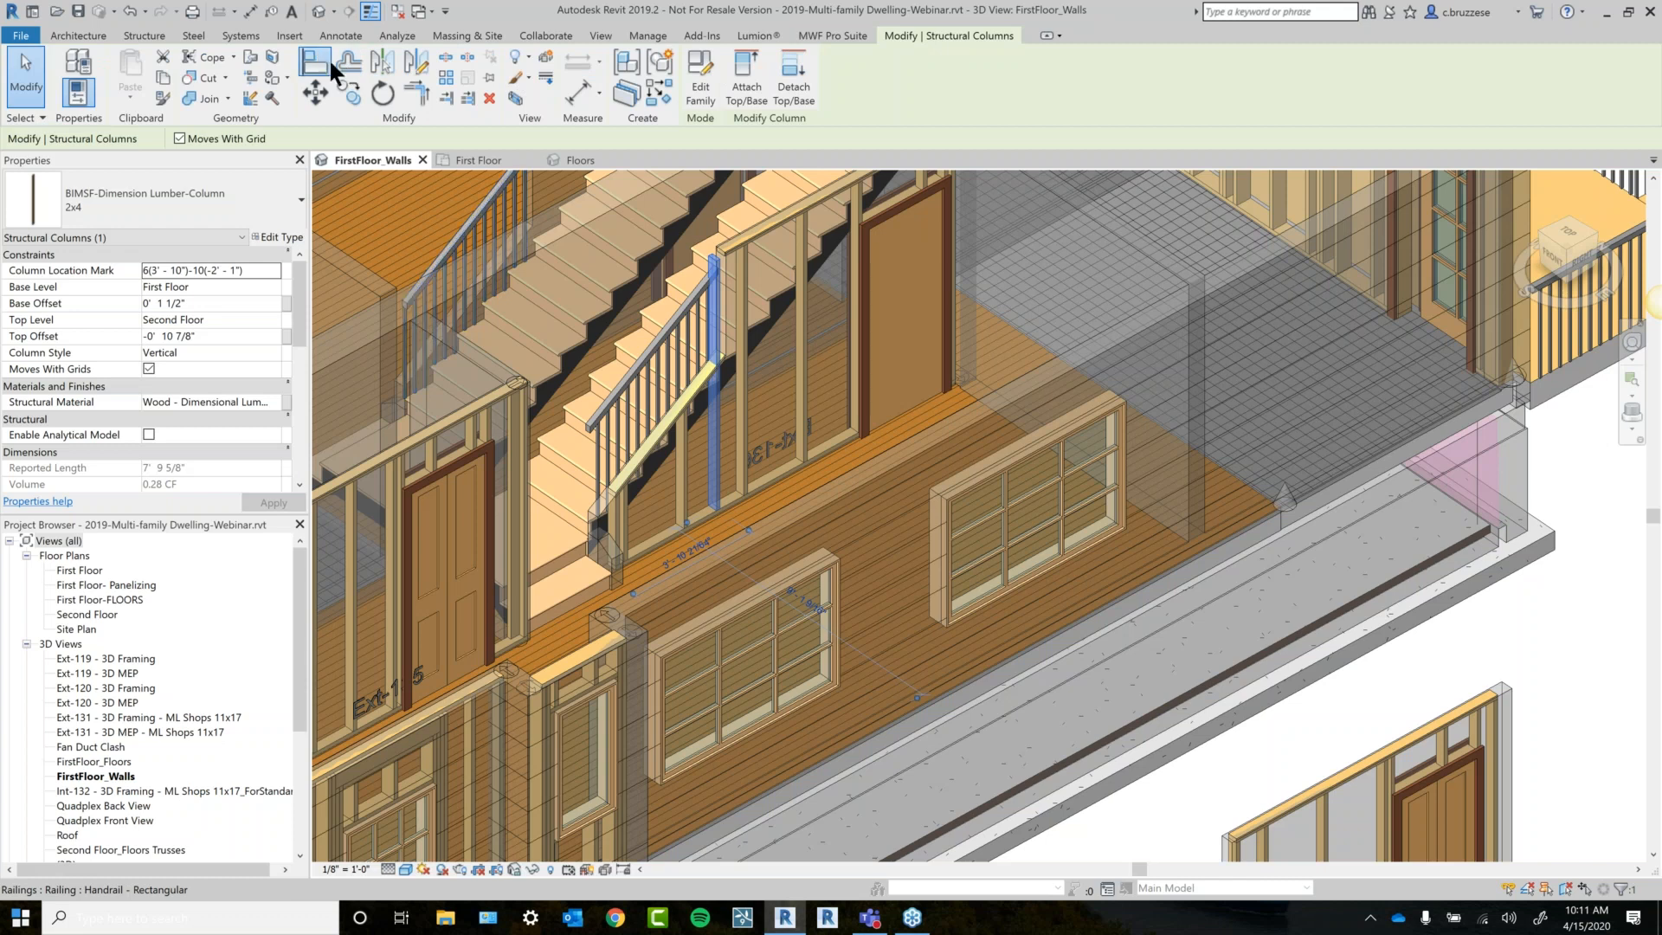
{"action": "left_click", "coordinate": [717, 267]}
{"action": "left_click", "coordinate": [716, 269]}
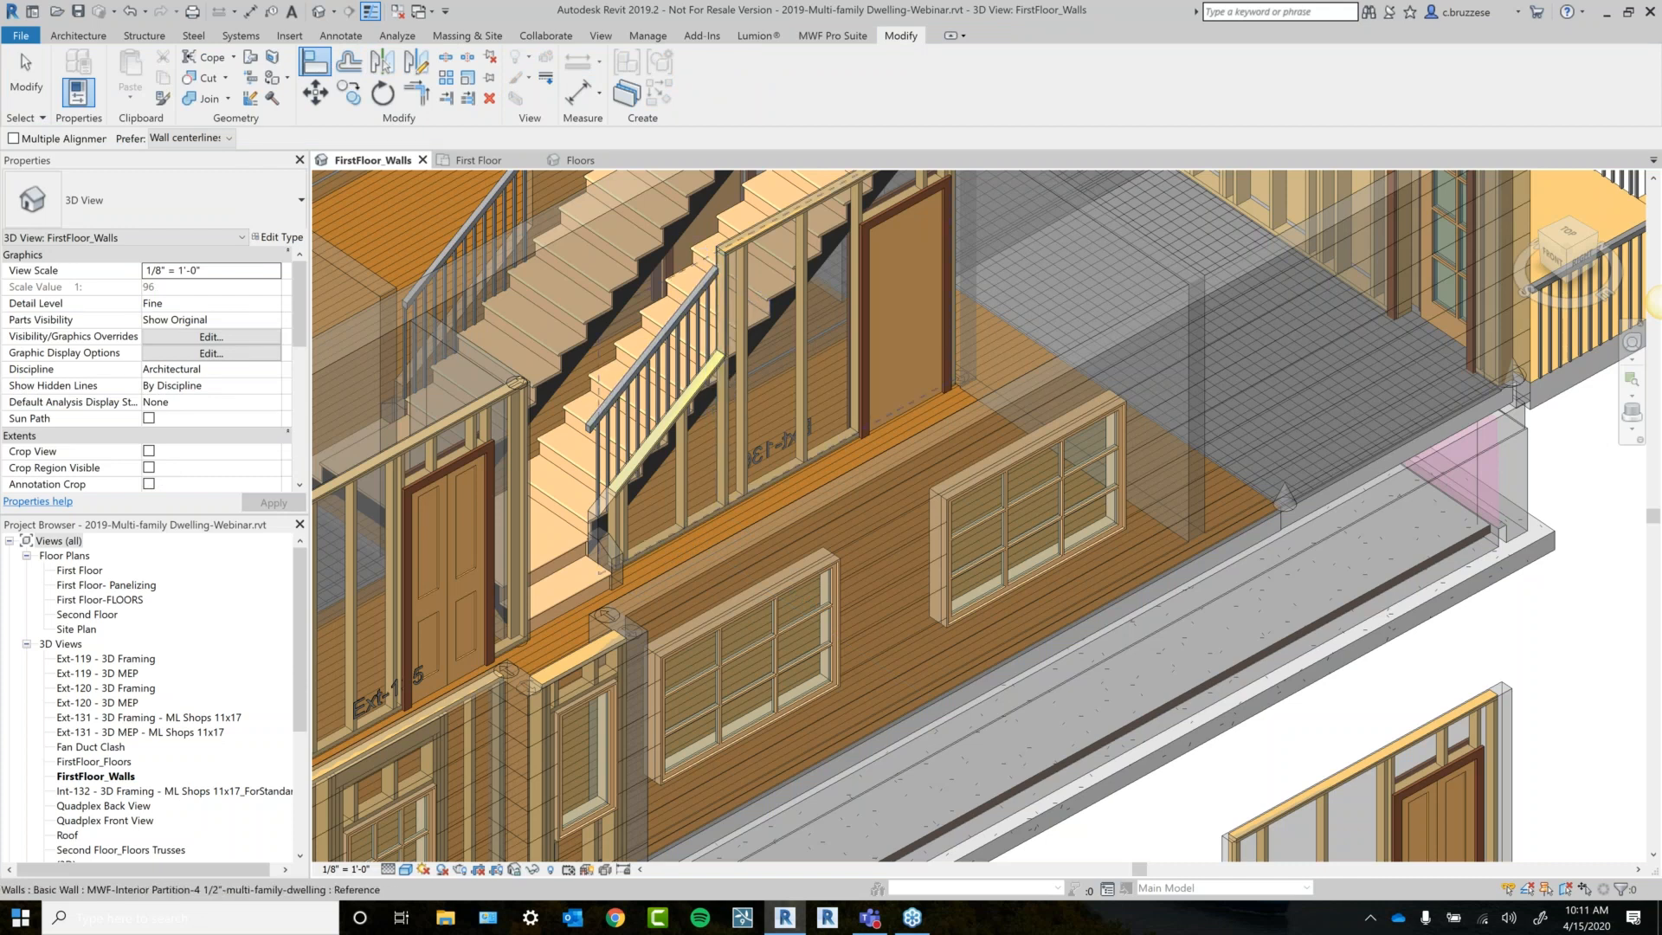
{"action": "key", "text": "Escape"}
Try to open the MWF properties of the stair partition's locked panel from its selected stud.
{"action": "left_click", "coordinate": [743, 471]}
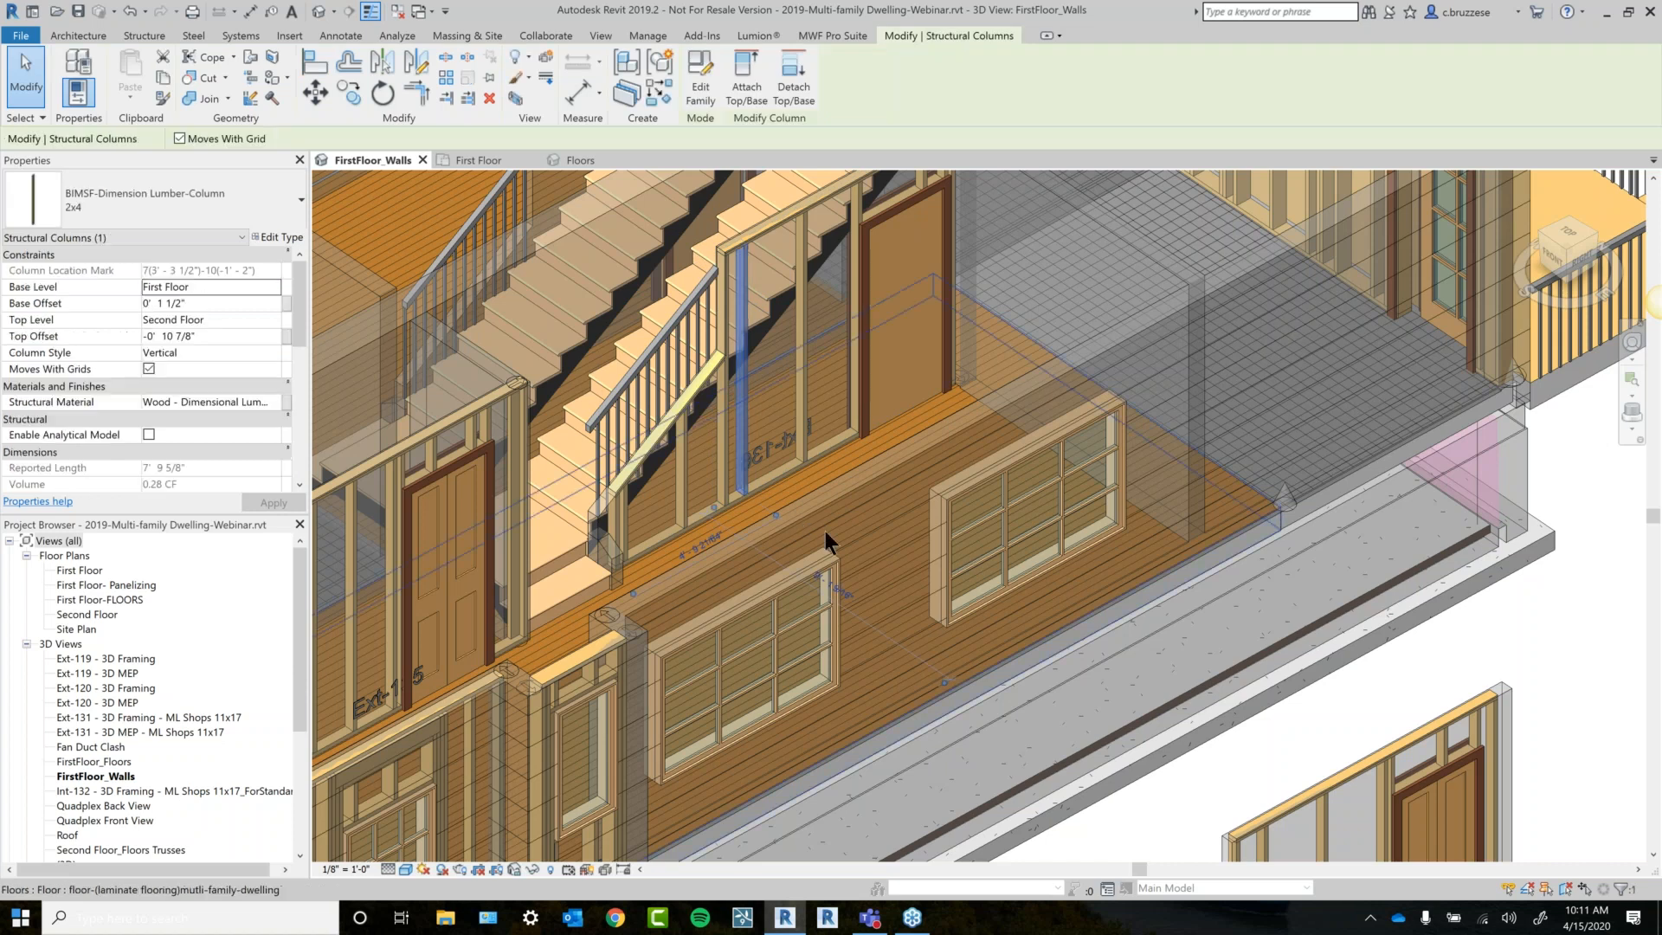
{"action": "scroll", "coordinate": [824, 532], "scroll_direction": "down", "scroll_amount": 1}
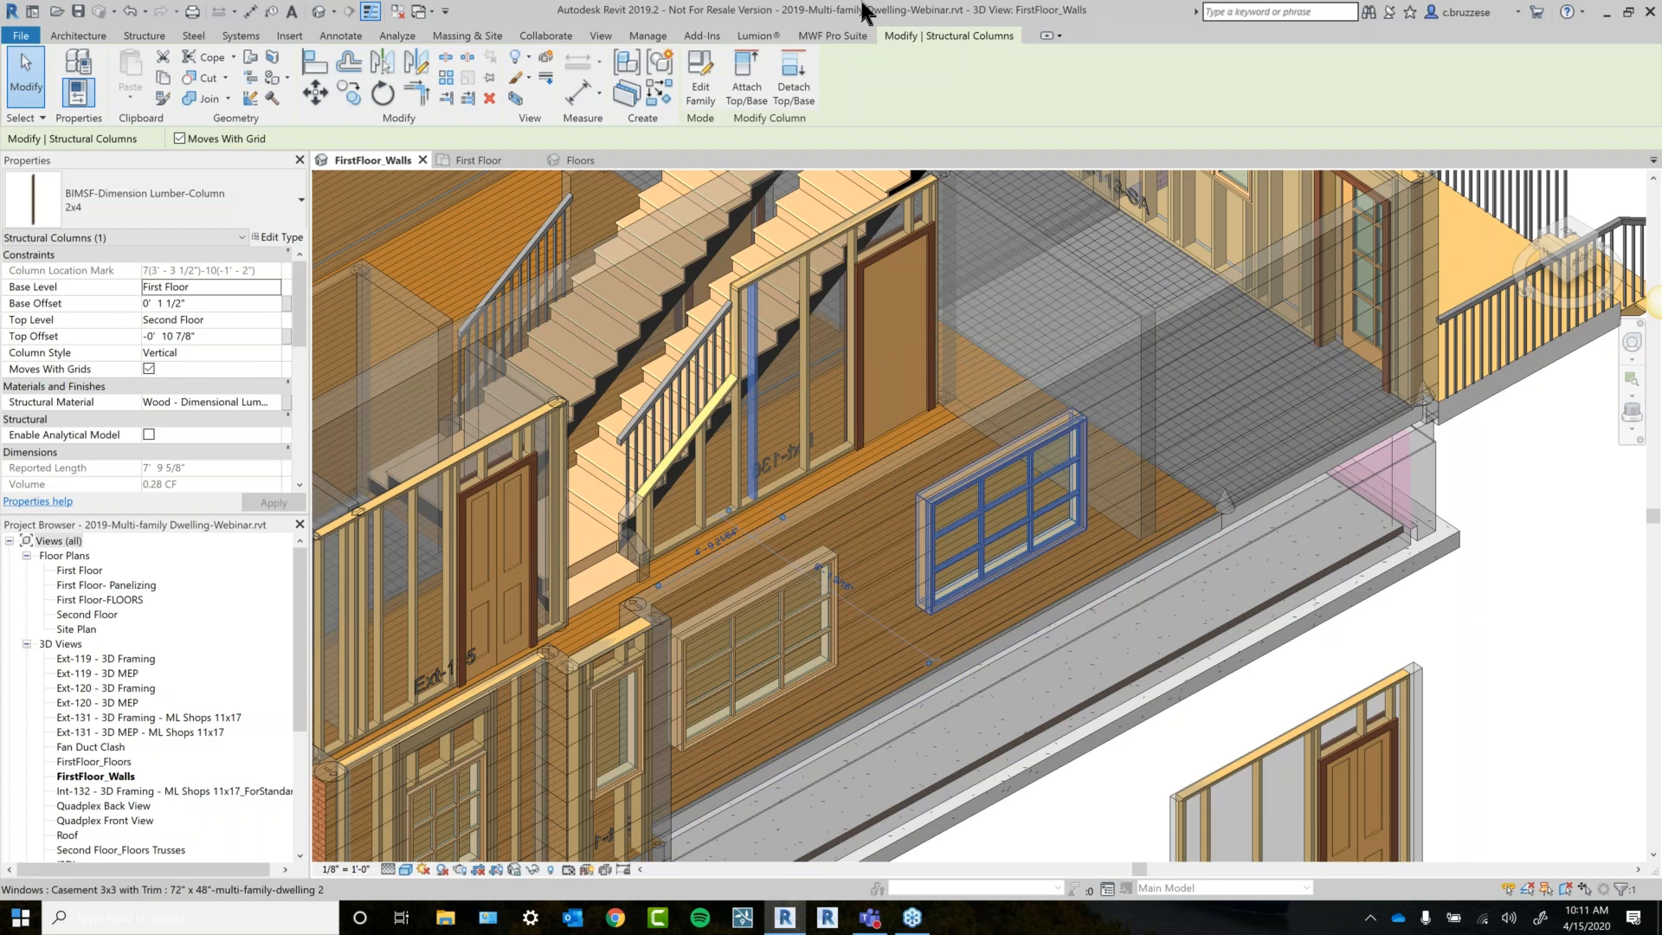
{"action": "left_click", "coordinate": [813, 33]}
{"action": "left_click", "coordinate": [876, 88]}
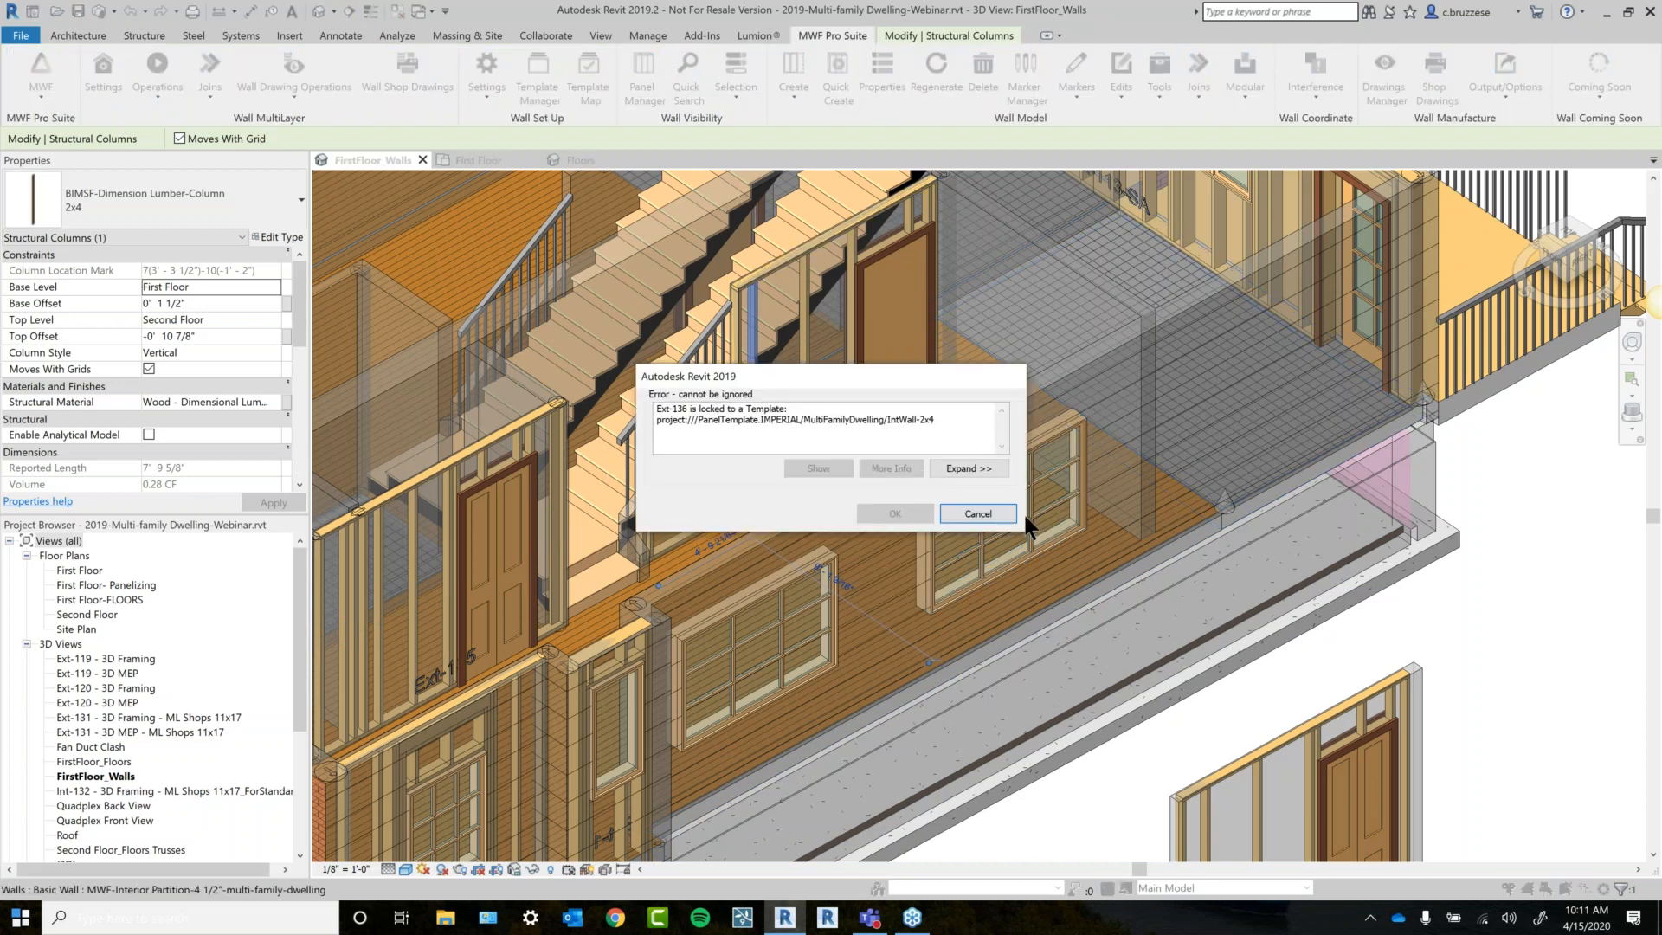
{"action": "left_click", "coordinate": [977, 514]}
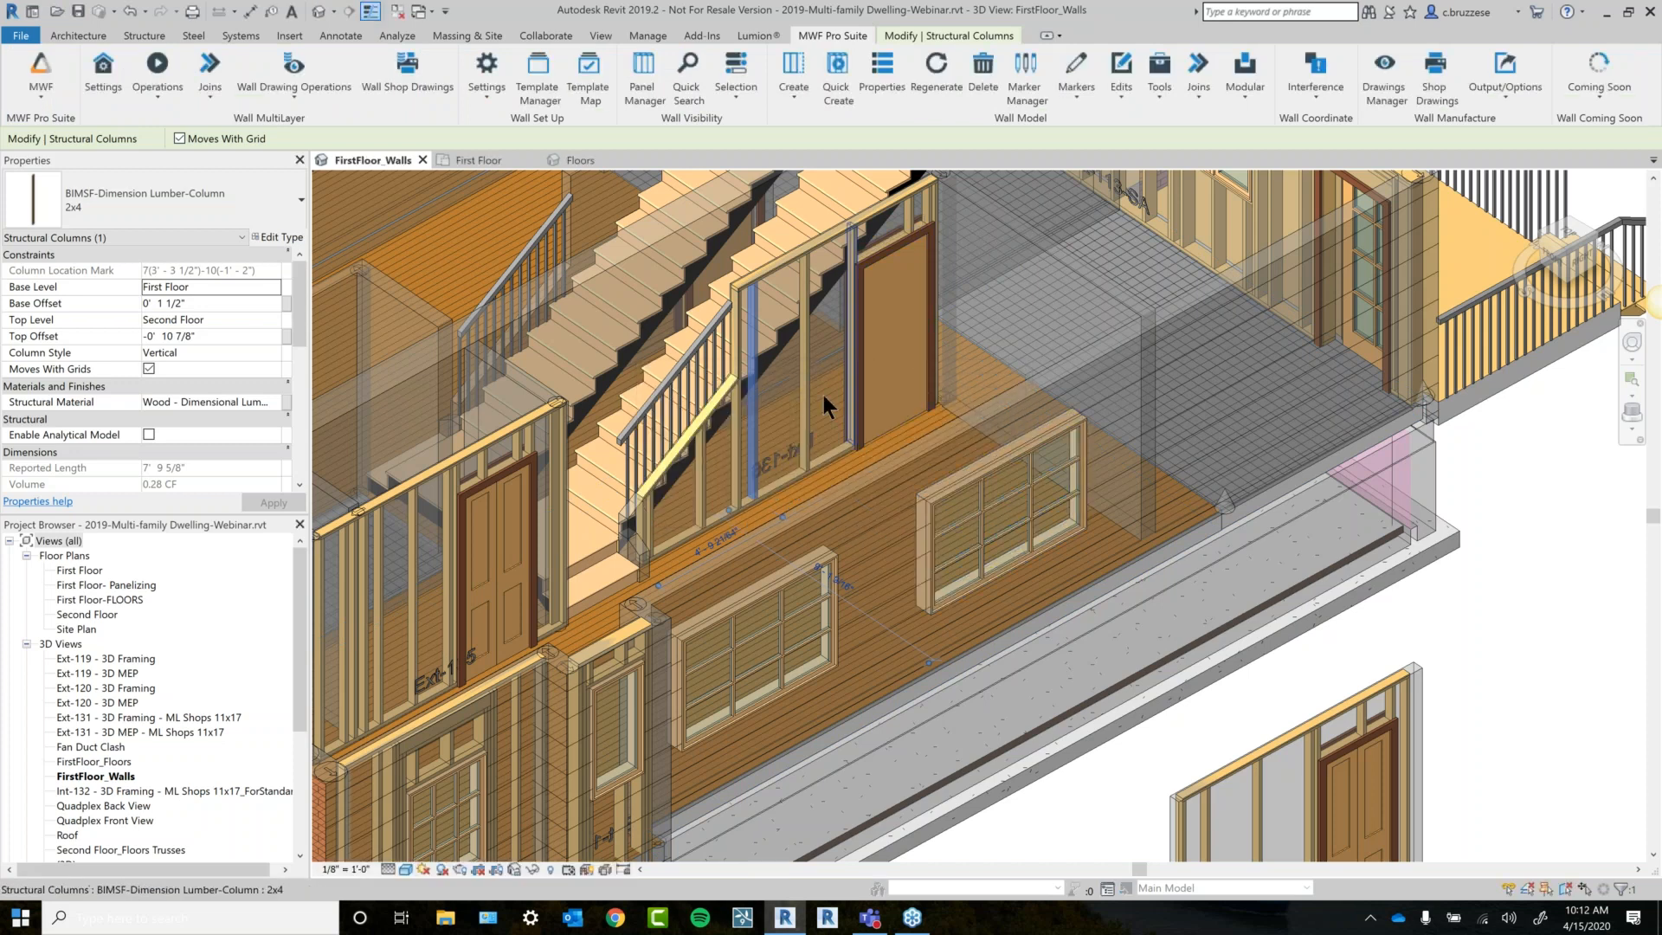
Select the partition wall beside the stairs and unlock its panel from the panel template.
{"action": "key", "text": "Tab"}
{"action": "left_click", "coordinate": [784, 267]}
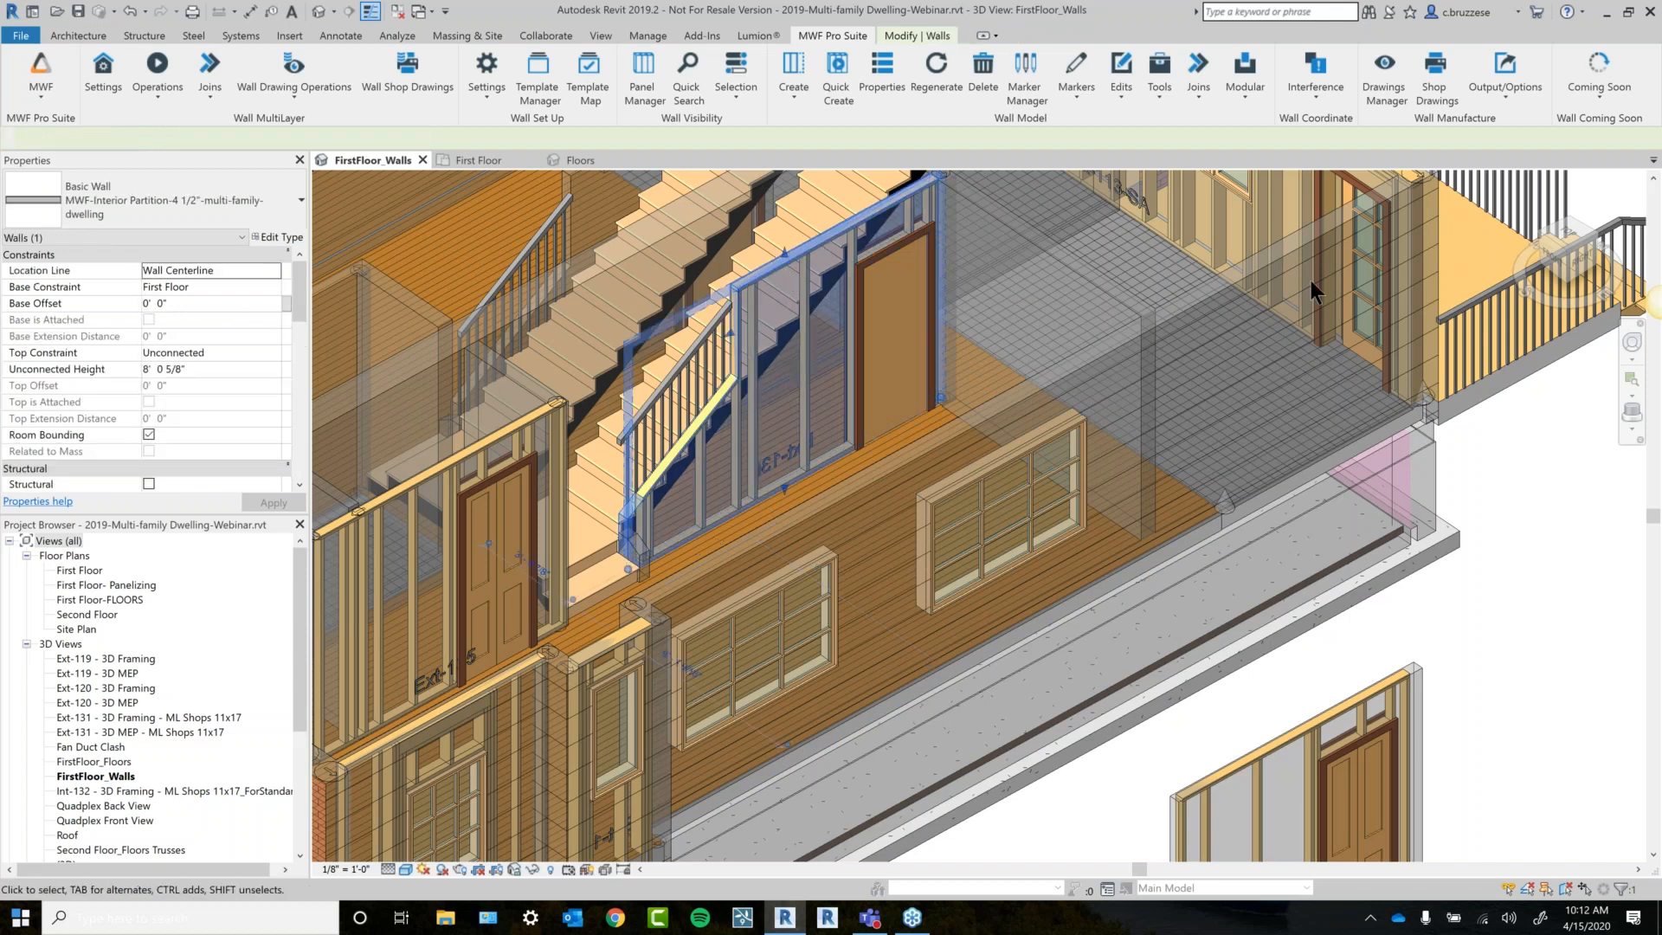
{"action": "left_click", "coordinate": [1121, 70]}
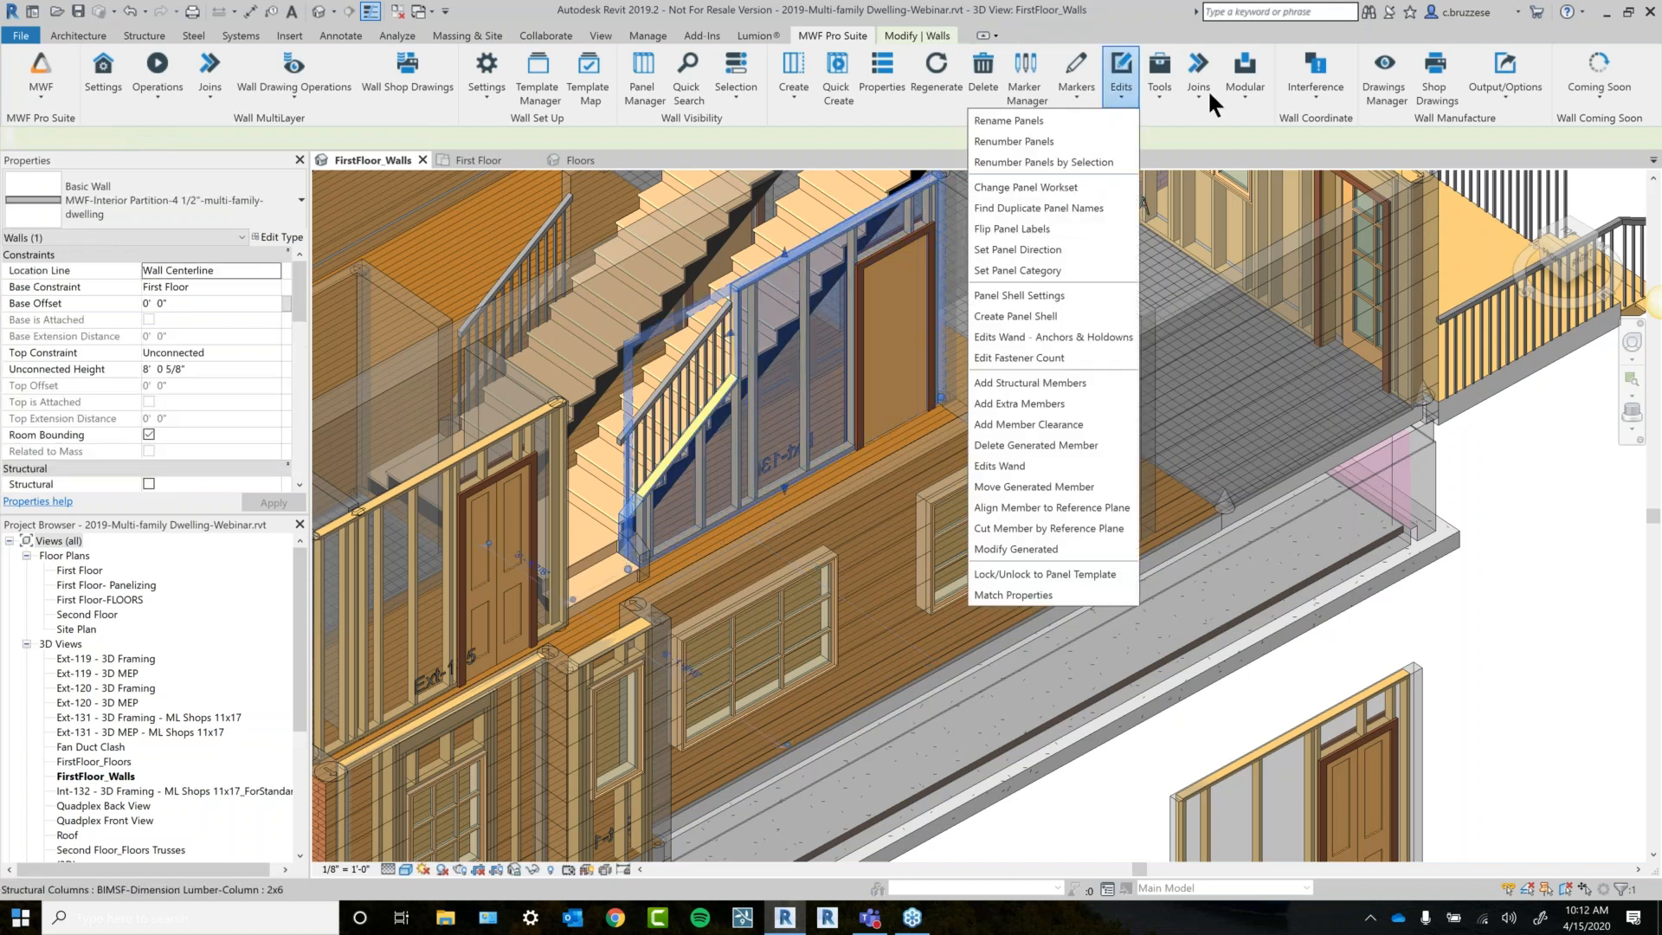
{"action": "left_click", "coordinate": [1082, 573]}
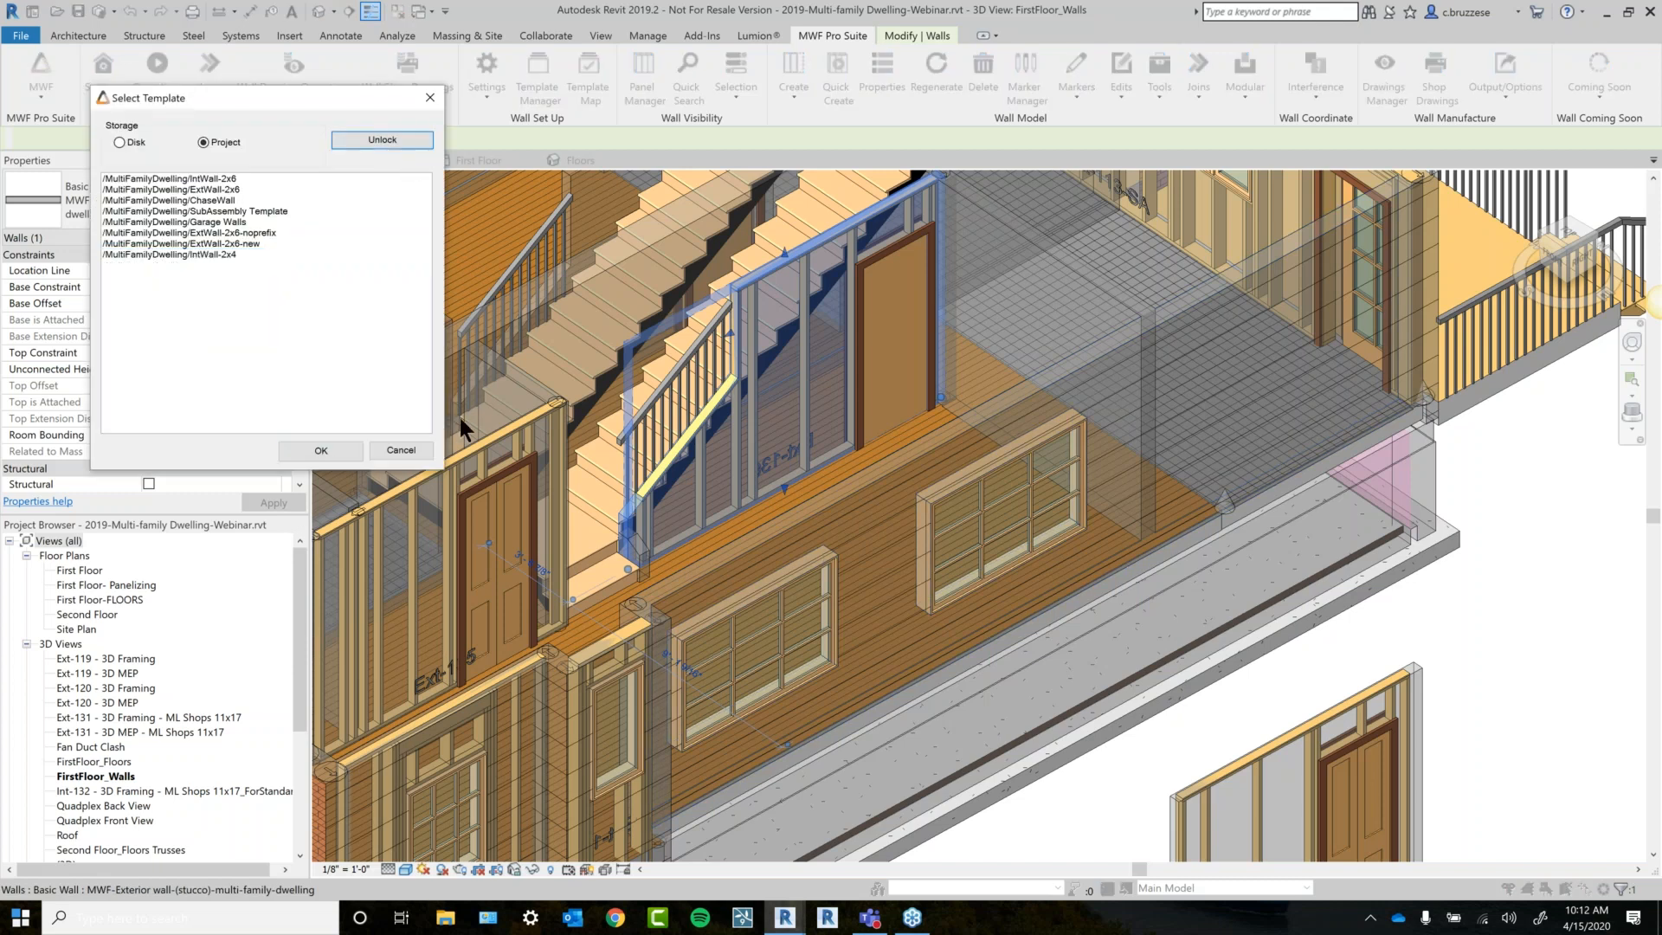
{"action": "left_click", "coordinate": [344, 454]}
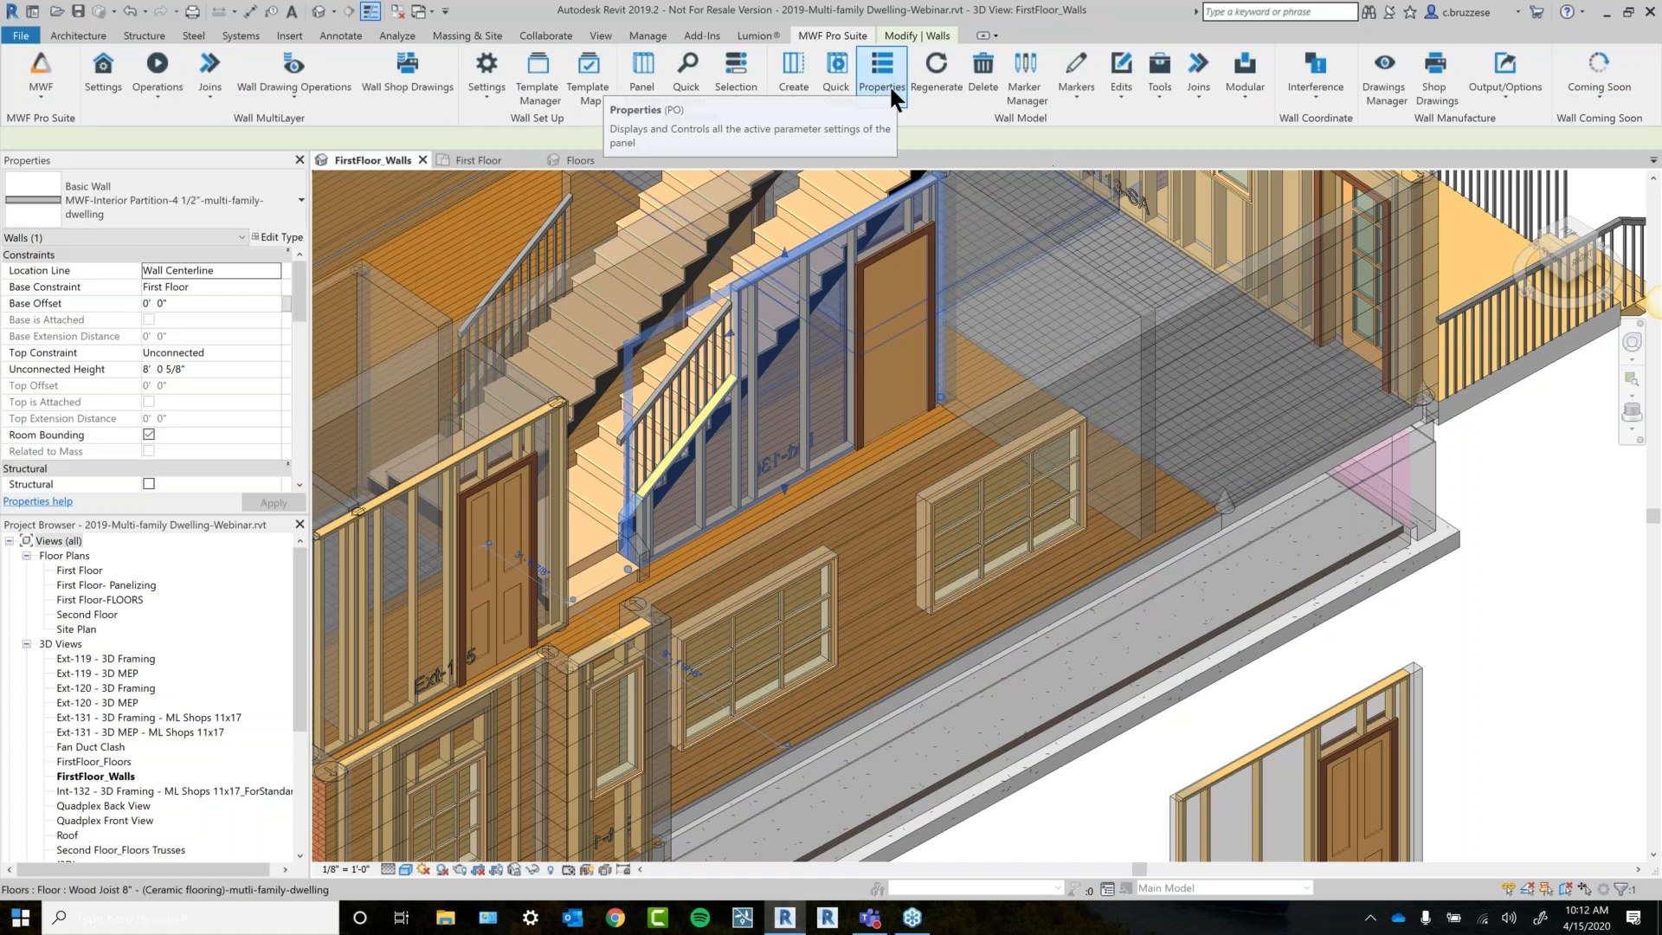
Check the stair partition's panel properties, and remove the template lock from the MWF-Interior Partition-4 1/2" wall type in the MFD-Demo template map.
{"action": "left_click", "coordinate": [883, 73]}
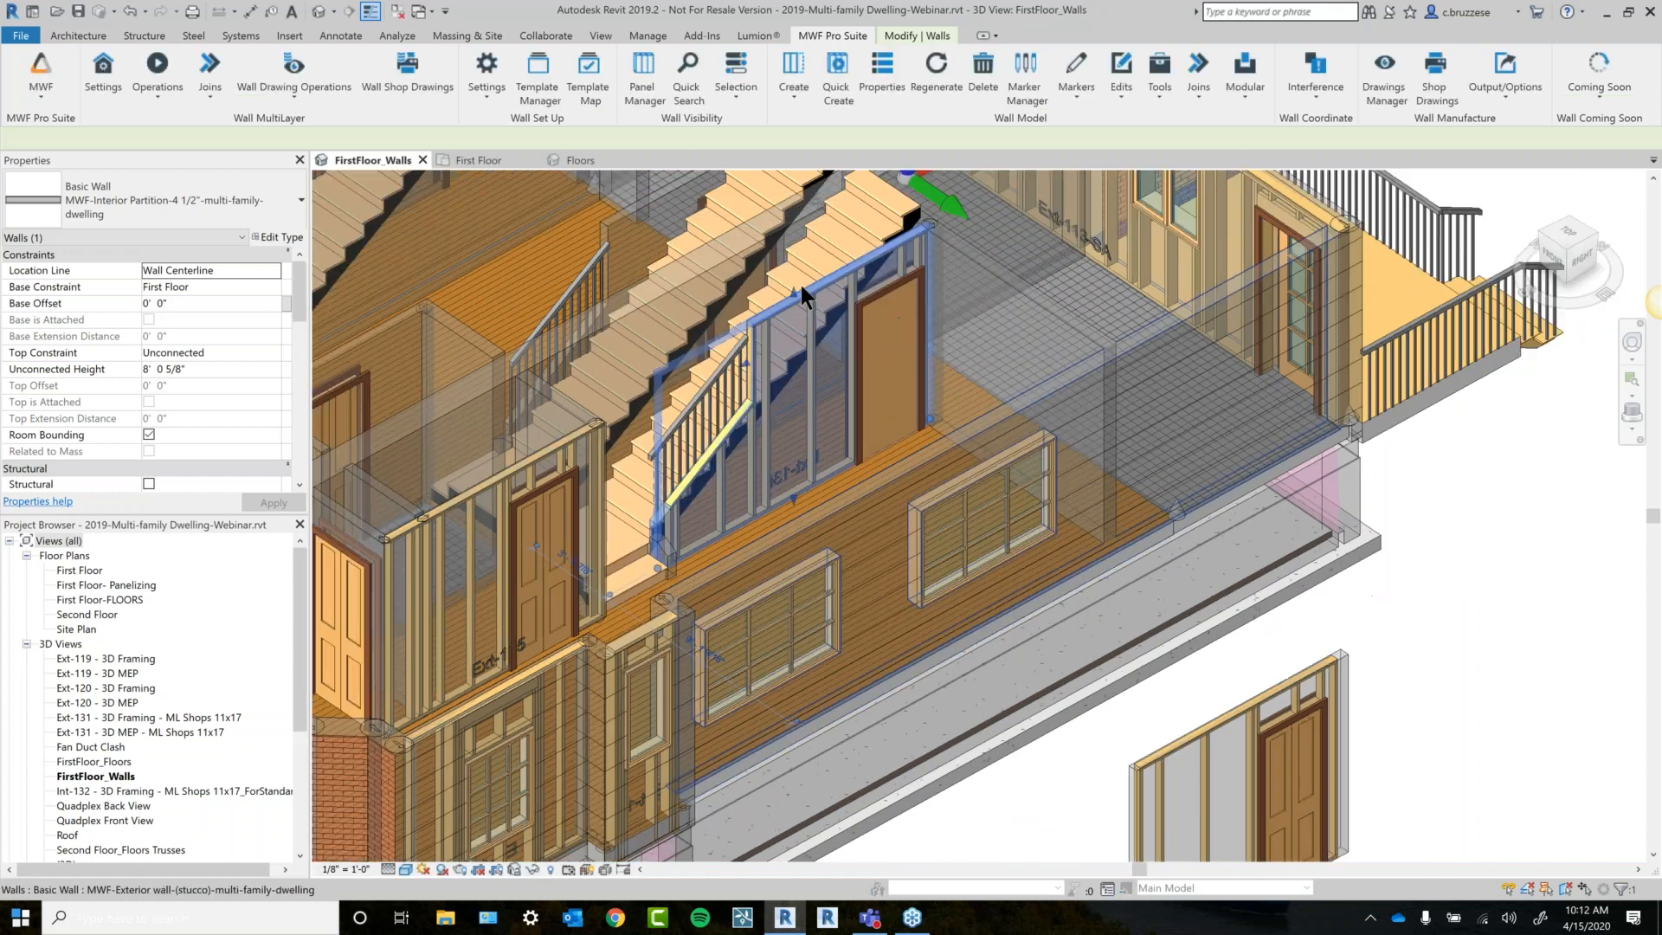
{"action": "left_click", "coordinate": [580, 93]}
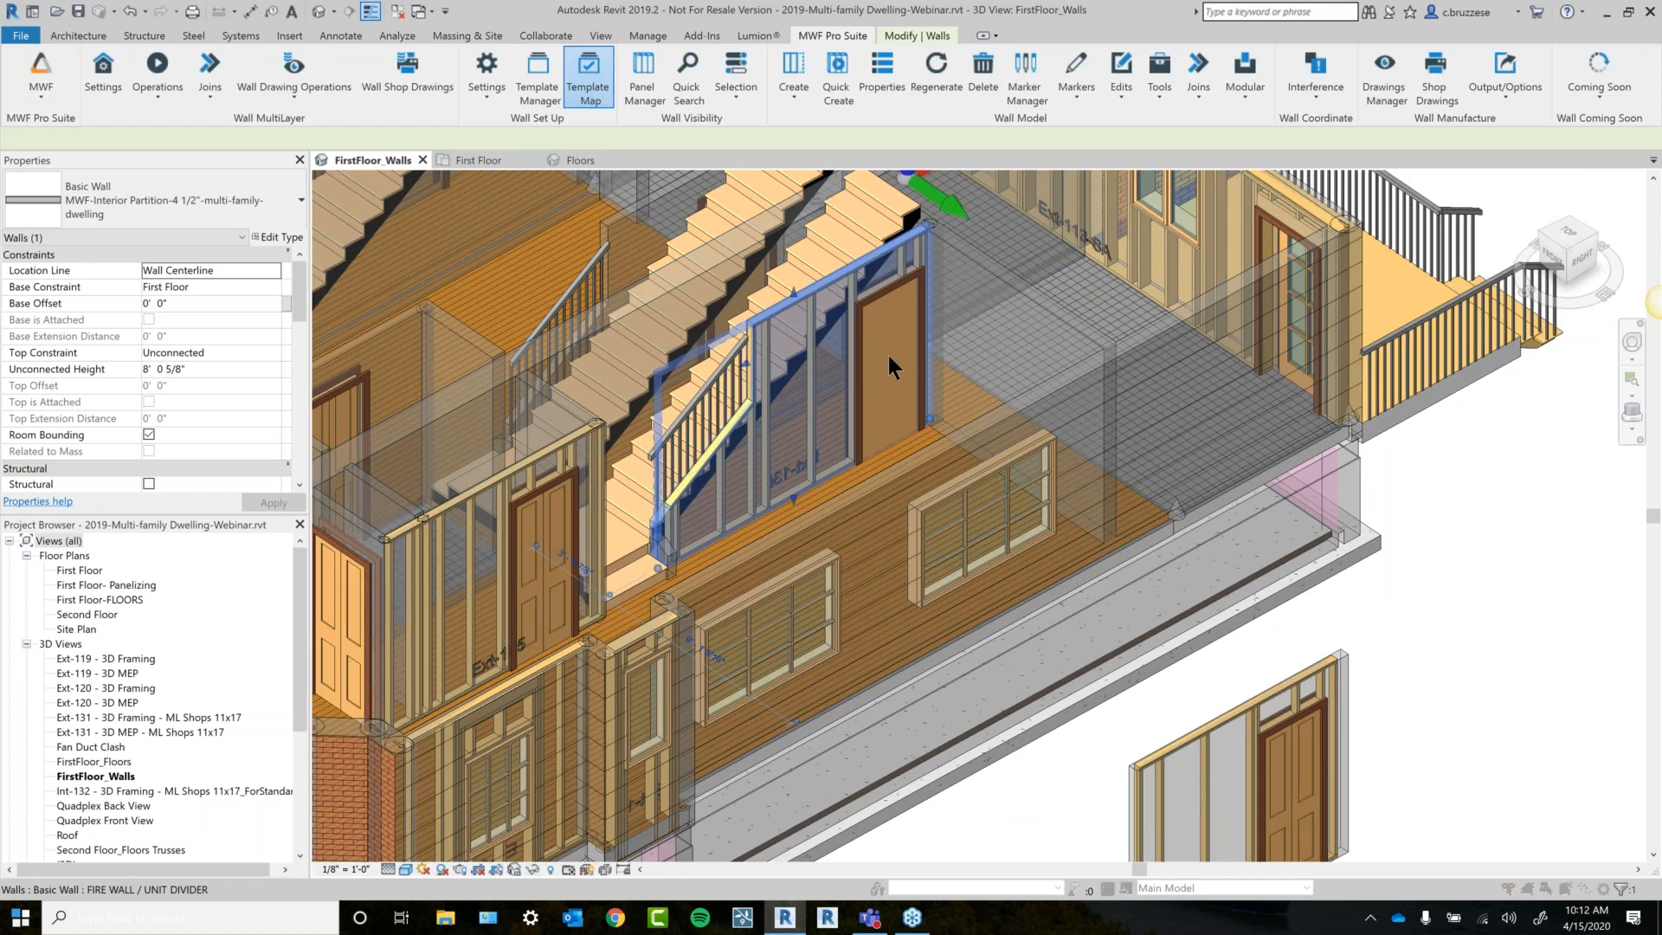
{"action": "left_click", "coordinate": [972, 376]}
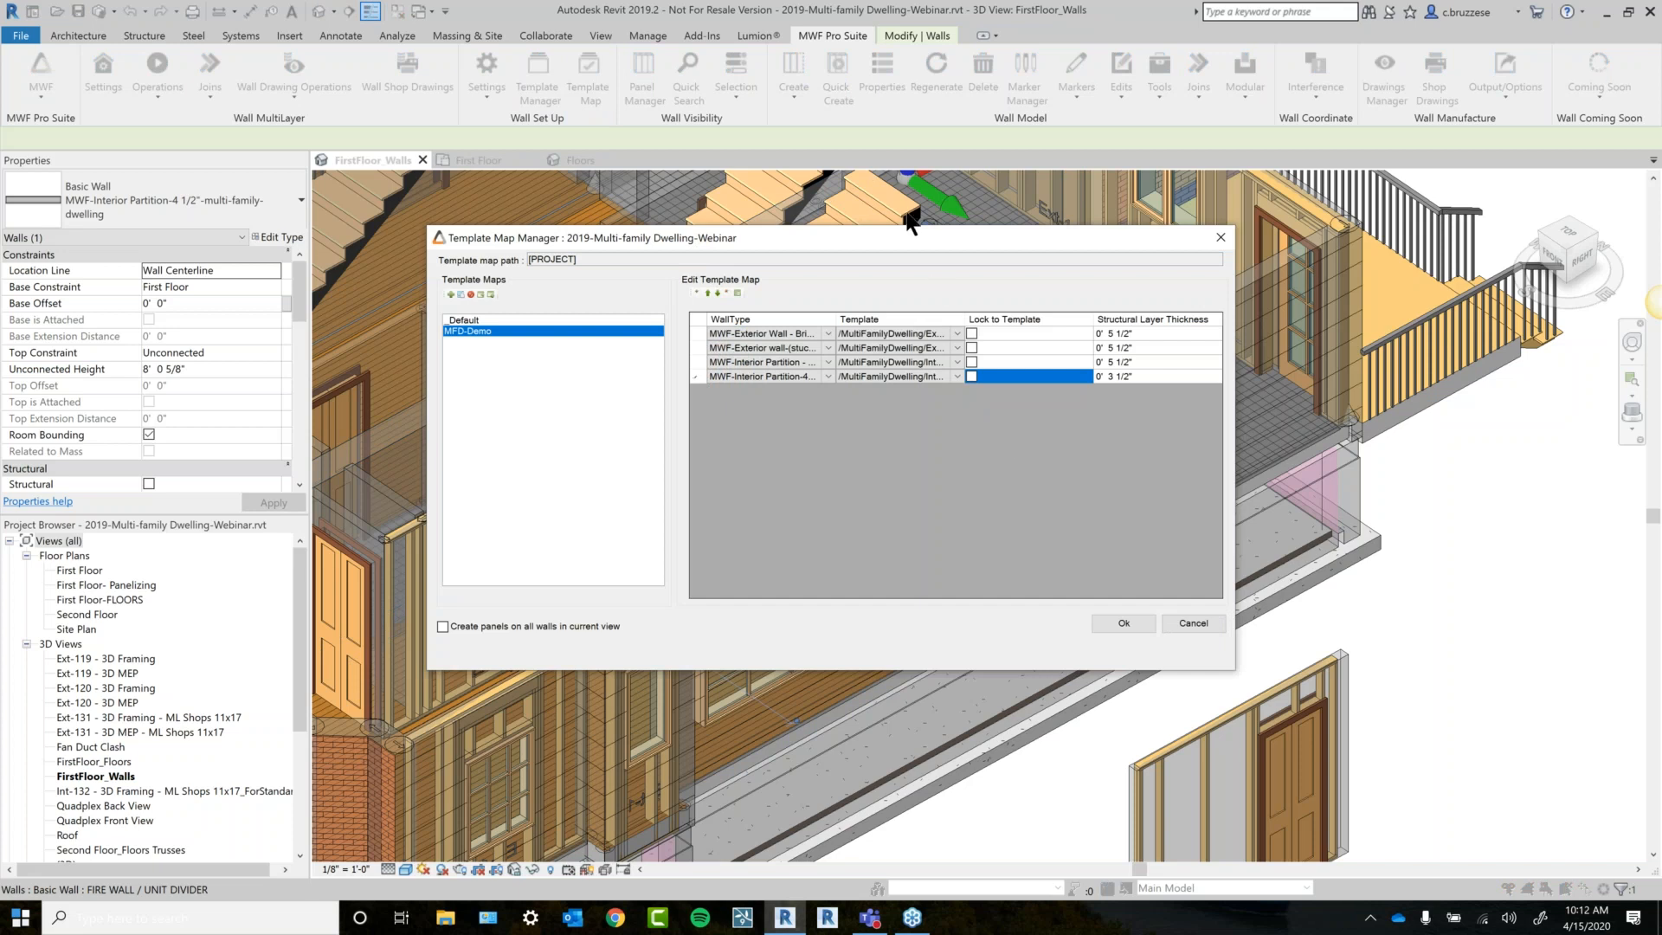
{"action": "left_click_drag", "start_coordinate": [966, 319], "coordinate": [1010, 319]}
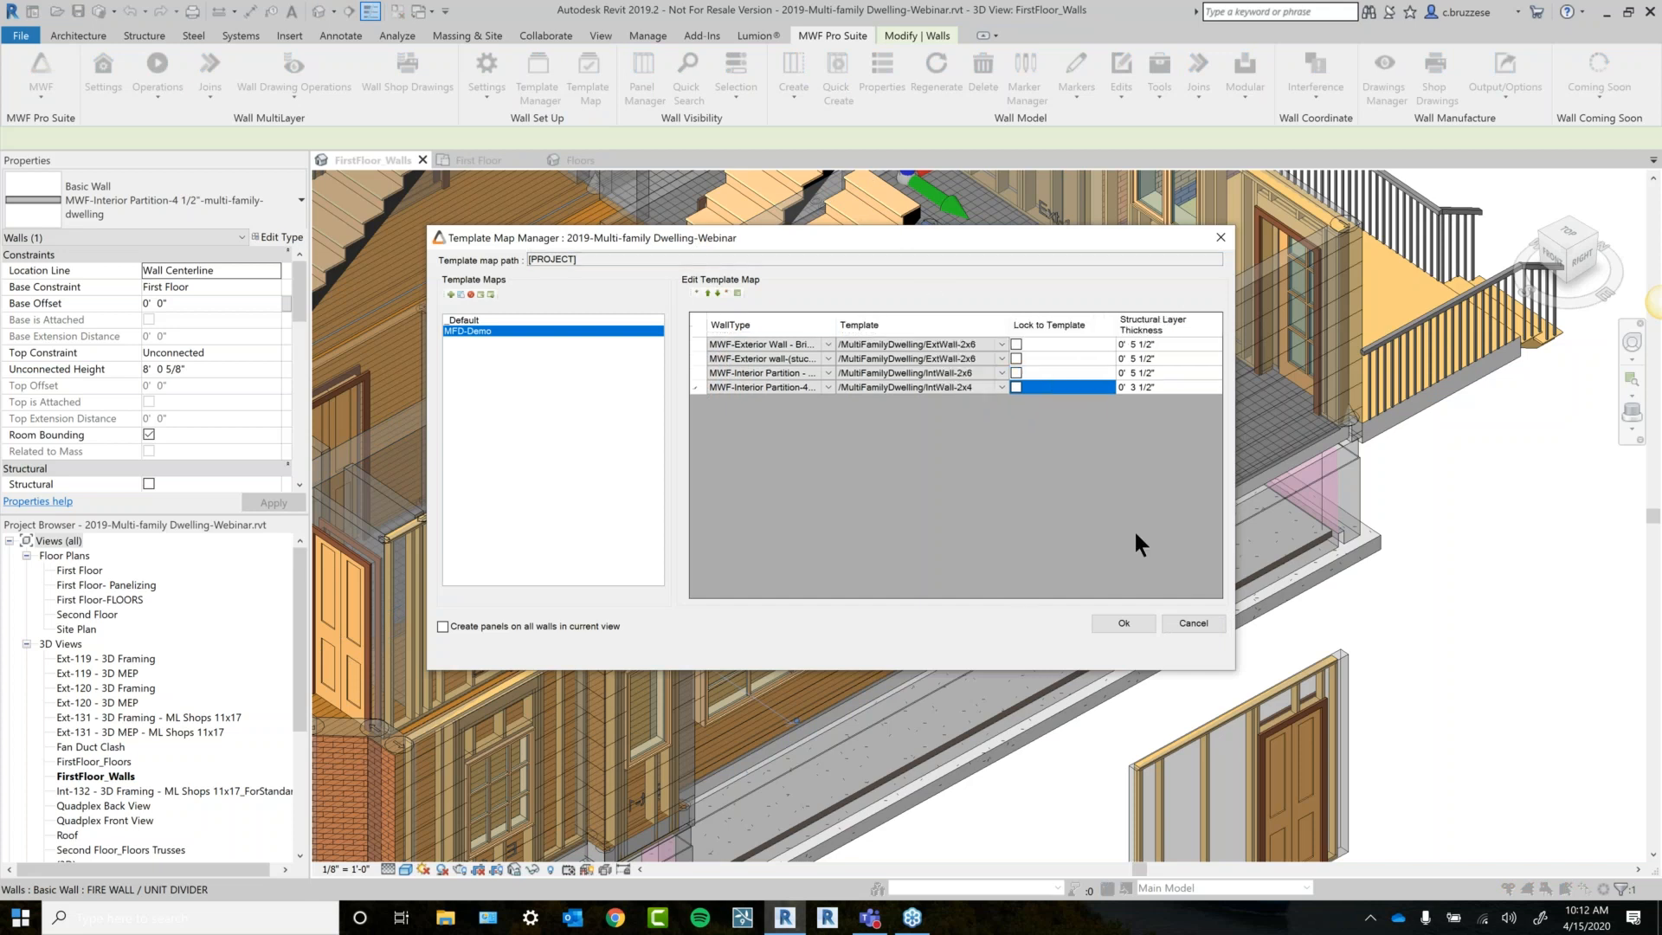
{"action": "left_click", "coordinate": [1128, 620]}
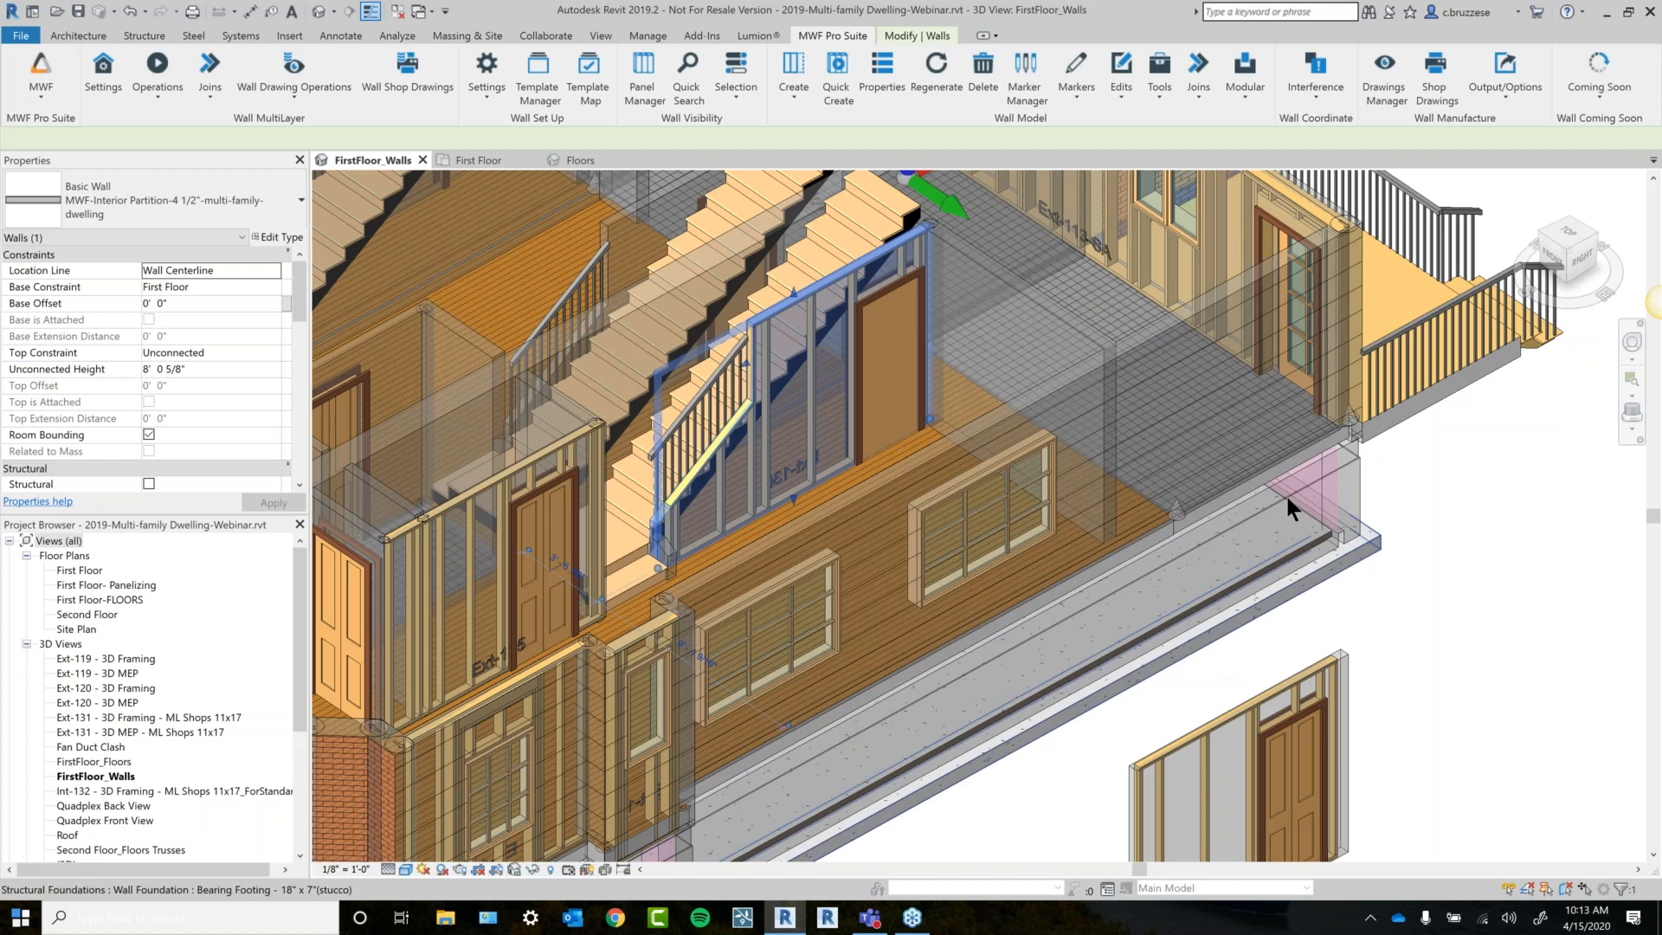
Quick-create framing panels on the 6 1/2" interior partition beside the stair door and the stucco exterior wall it meets.
{"action": "left_click", "coordinate": [1026, 301]}
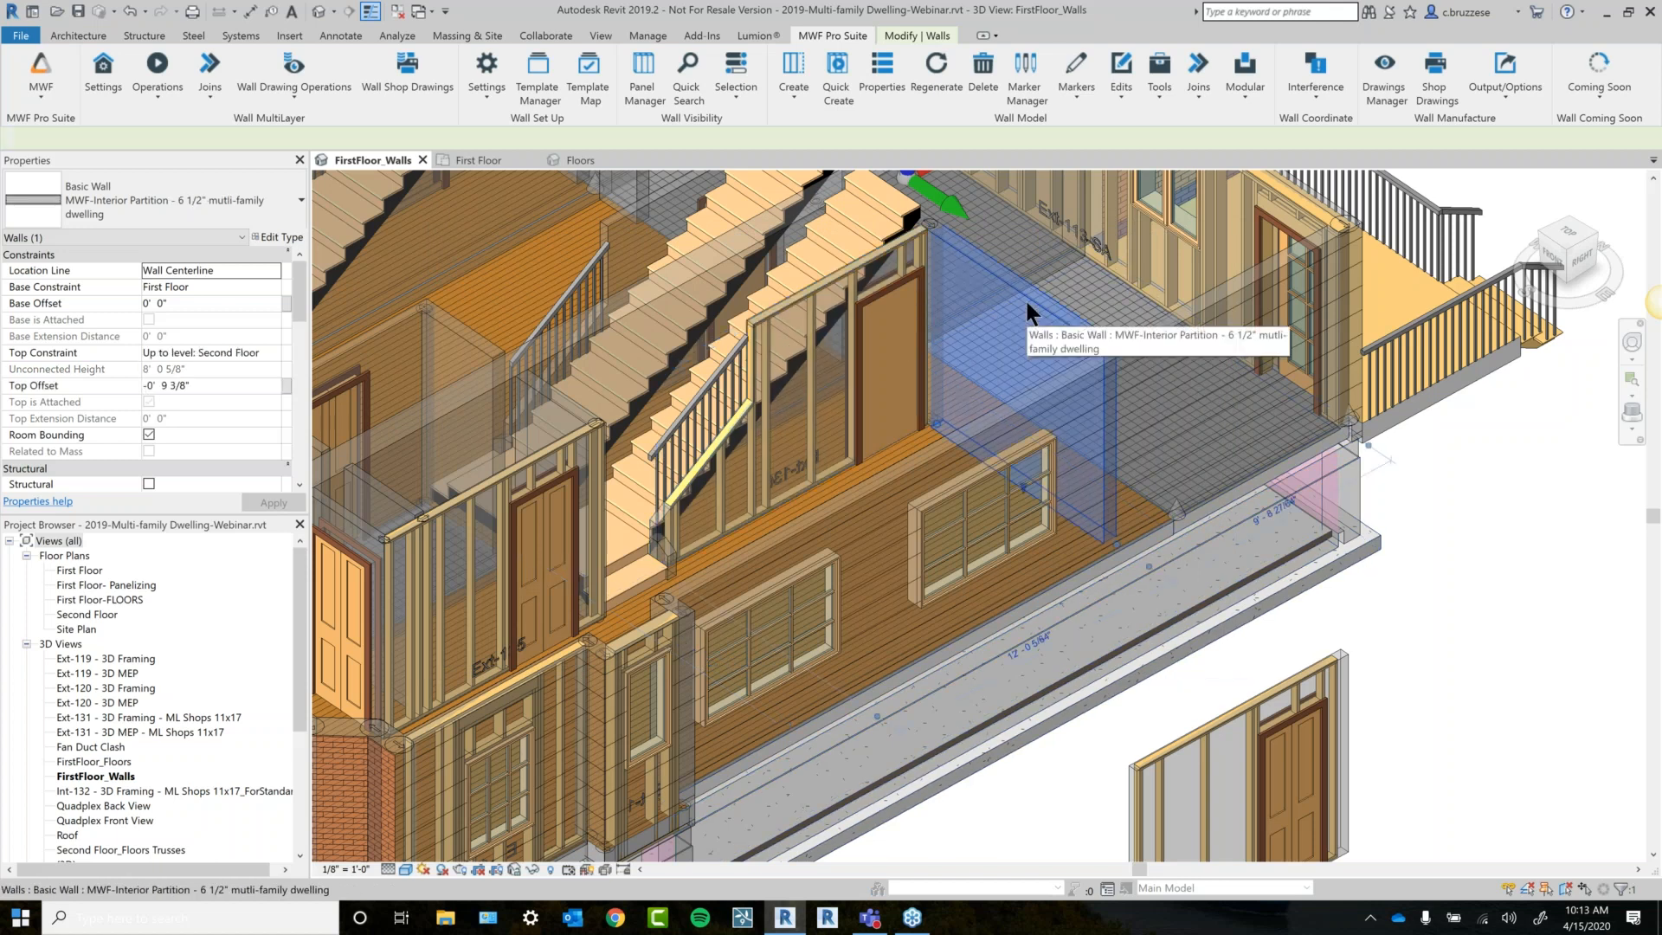
{"action": "middle_click_drag", "start_coordinate": [1241, 543], "coordinate": [1120, 631]}
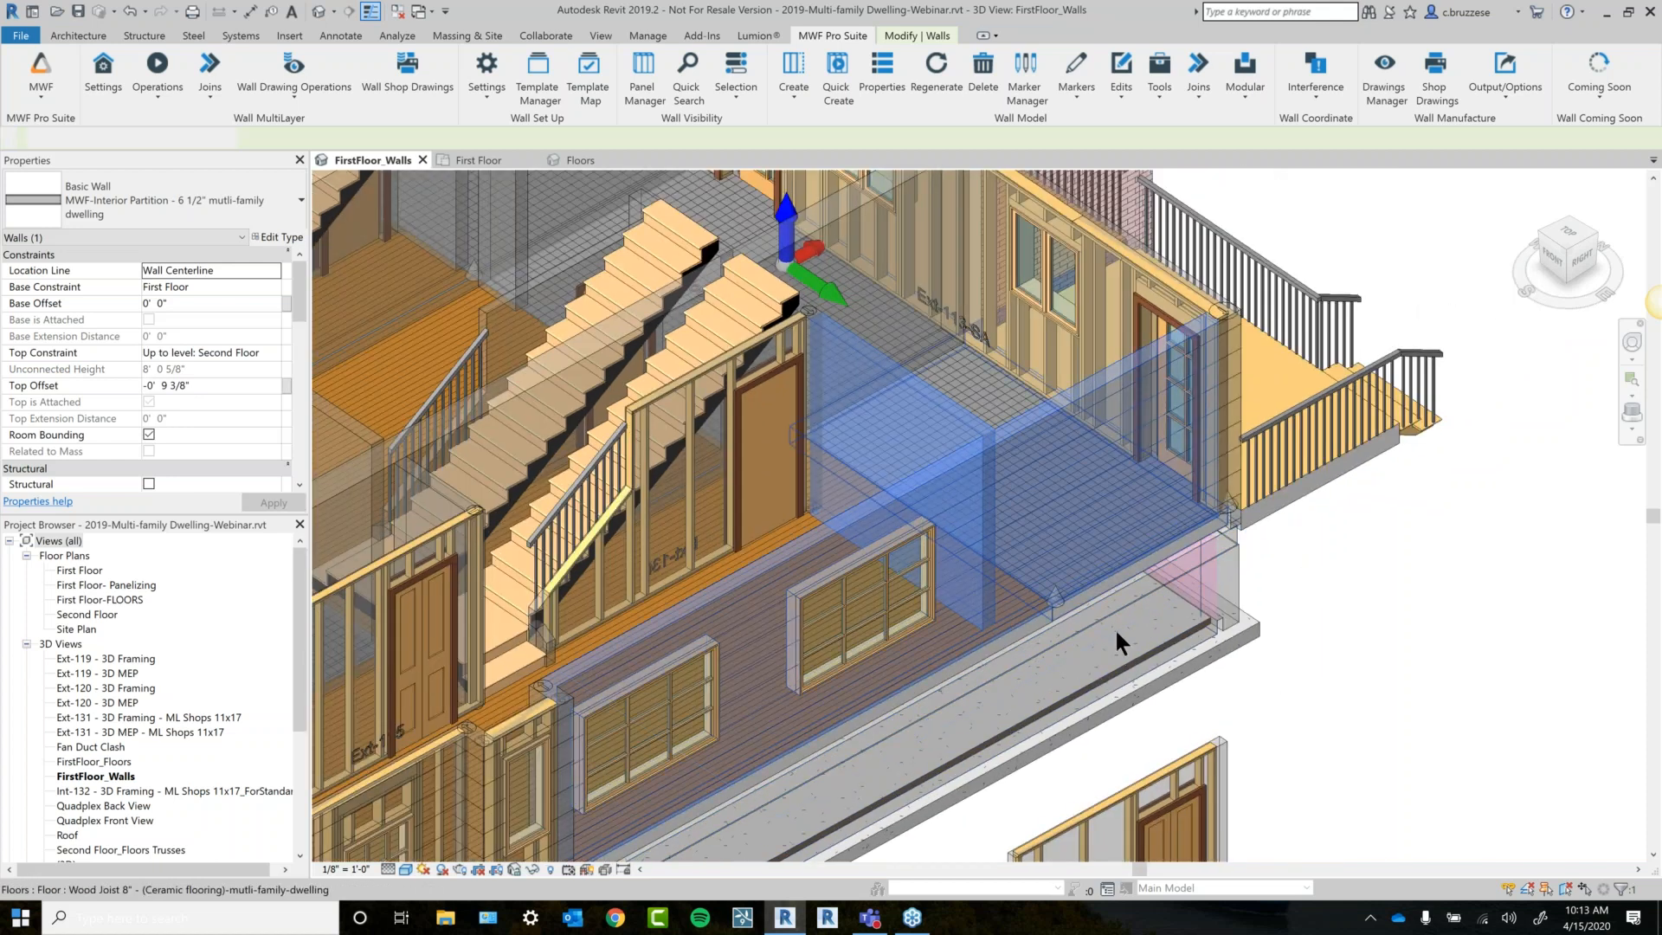
{"action": "left_click", "coordinate": [1225, 732], "text": "ctrl"}
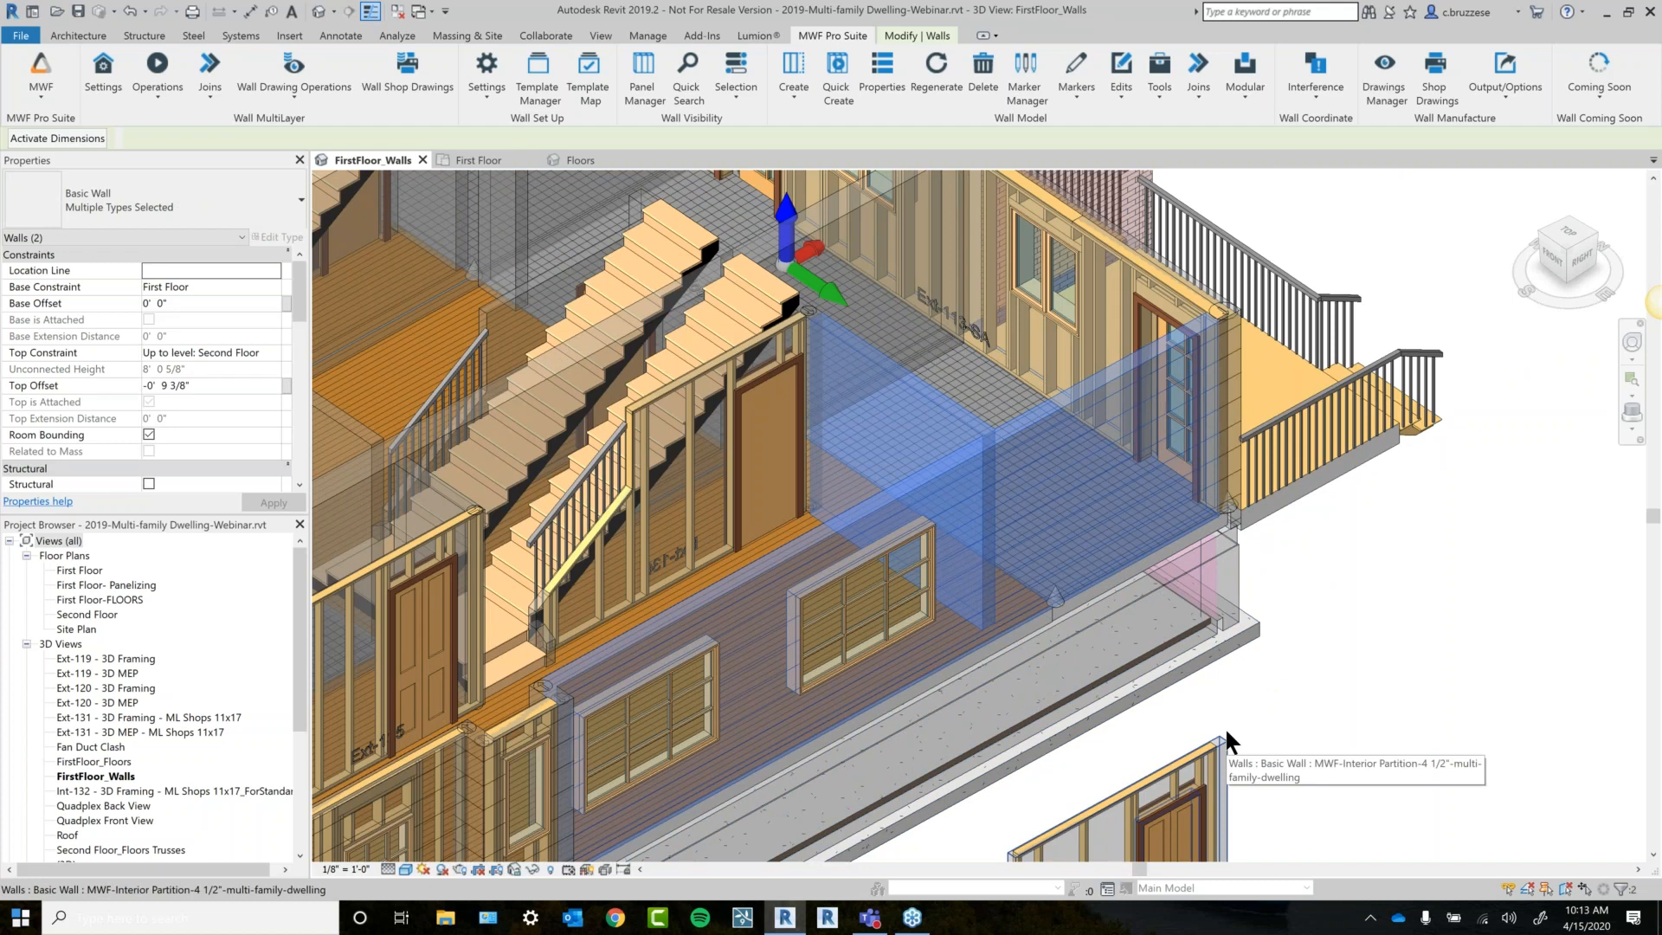
{"action": "left_click", "coordinate": [836, 86]}
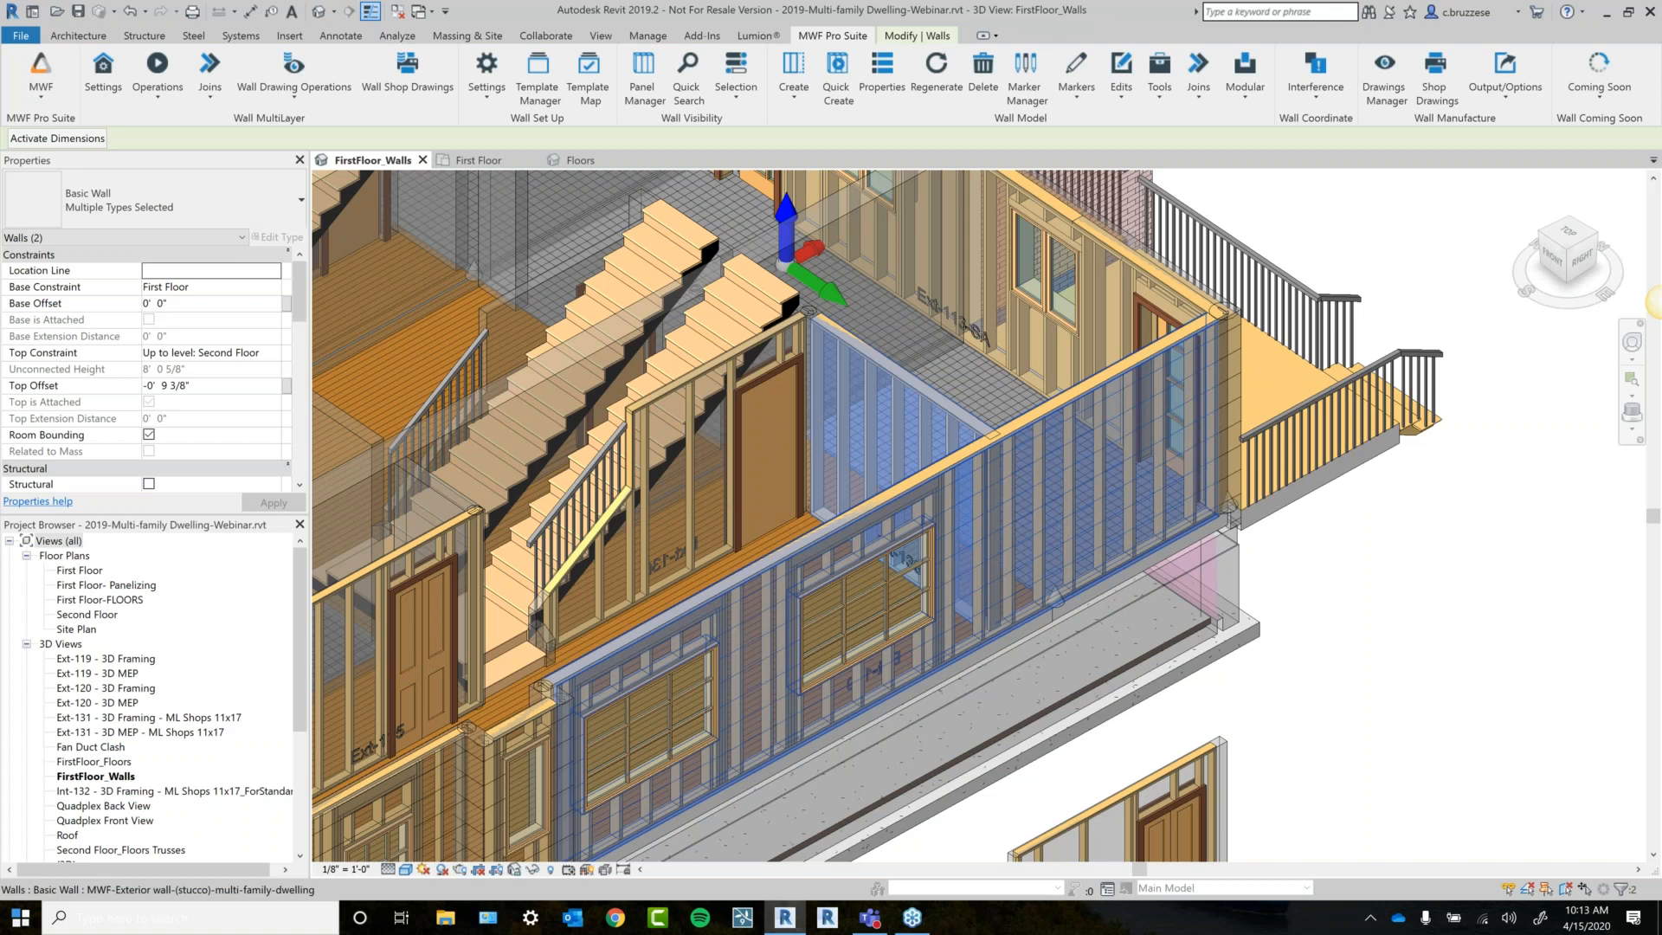
Select the newly framed 6 1/2" partition and the stucco exterior wall, and start placing a join at their intersection.
{"action": "middle_click_drag", "start_coordinate": [1030, 502], "coordinate": [1092, 506], "text": "shift"}
{"action": "scroll", "coordinate": [1095, 518], "scroll_direction": "up", "scroll_amount": 1}
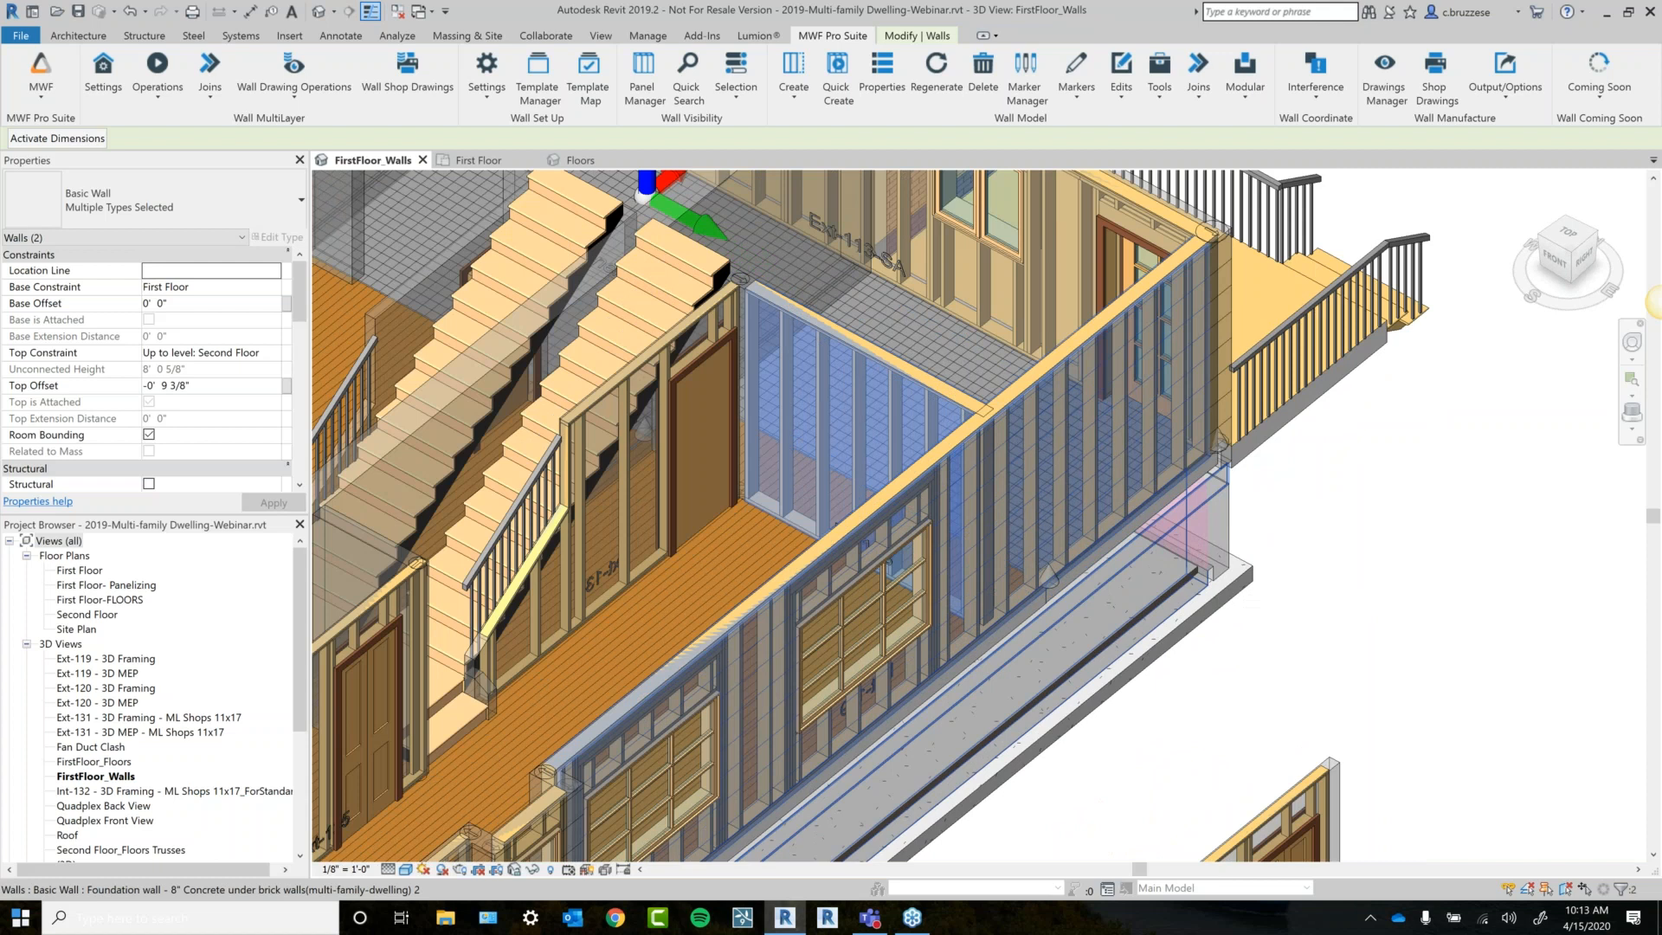
{"action": "scroll", "coordinate": [984, 527], "scroll_direction": "up", "scroll_amount": 2}
{"action": "scroll", "coordinate": [1063, 558], "scroll_direction": "up", "scroll_amount": 3}
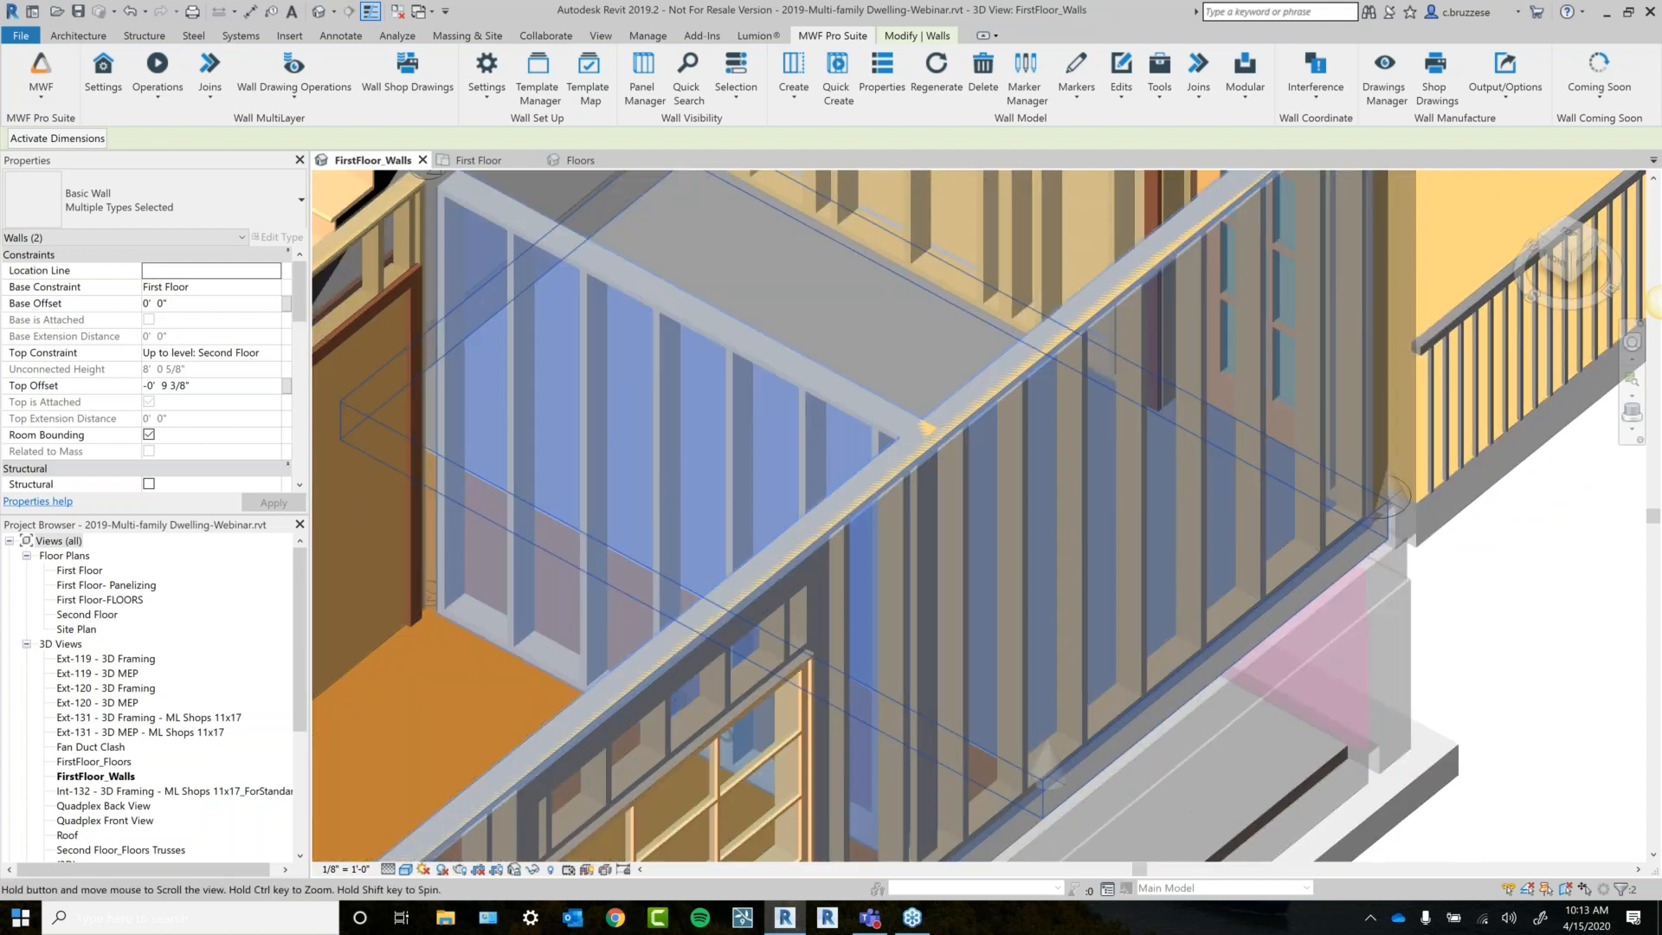
{"action": "left_click", "coordinate": [1494, 667]}
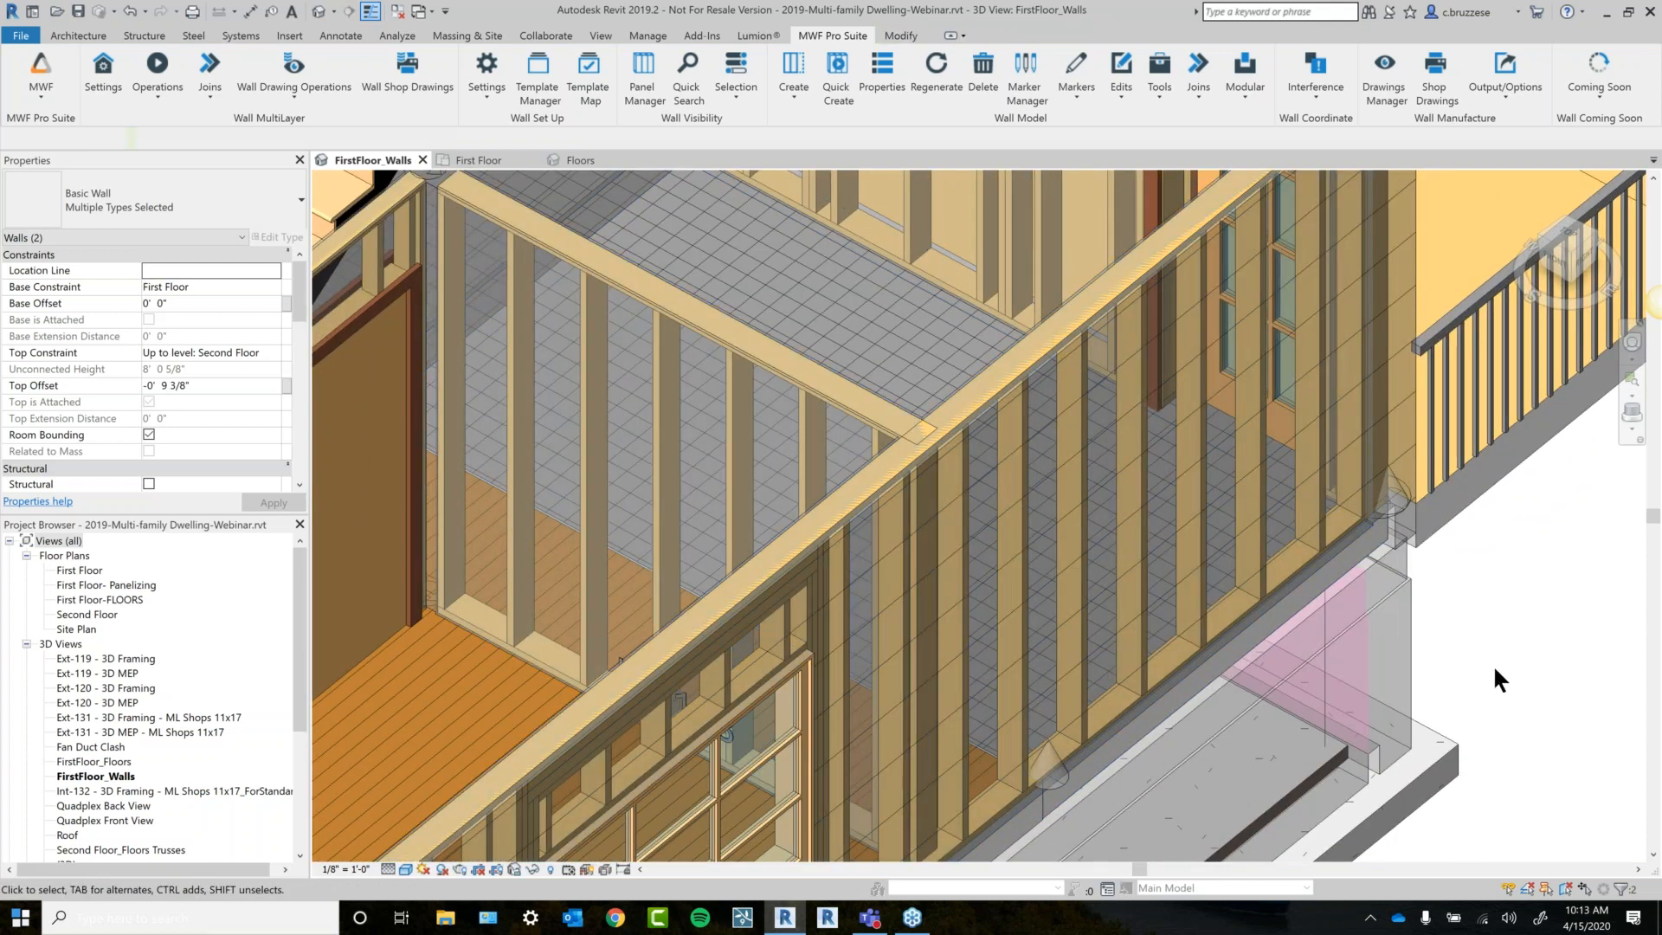
{"action": "left_click", "coordinate": [840, 412]}
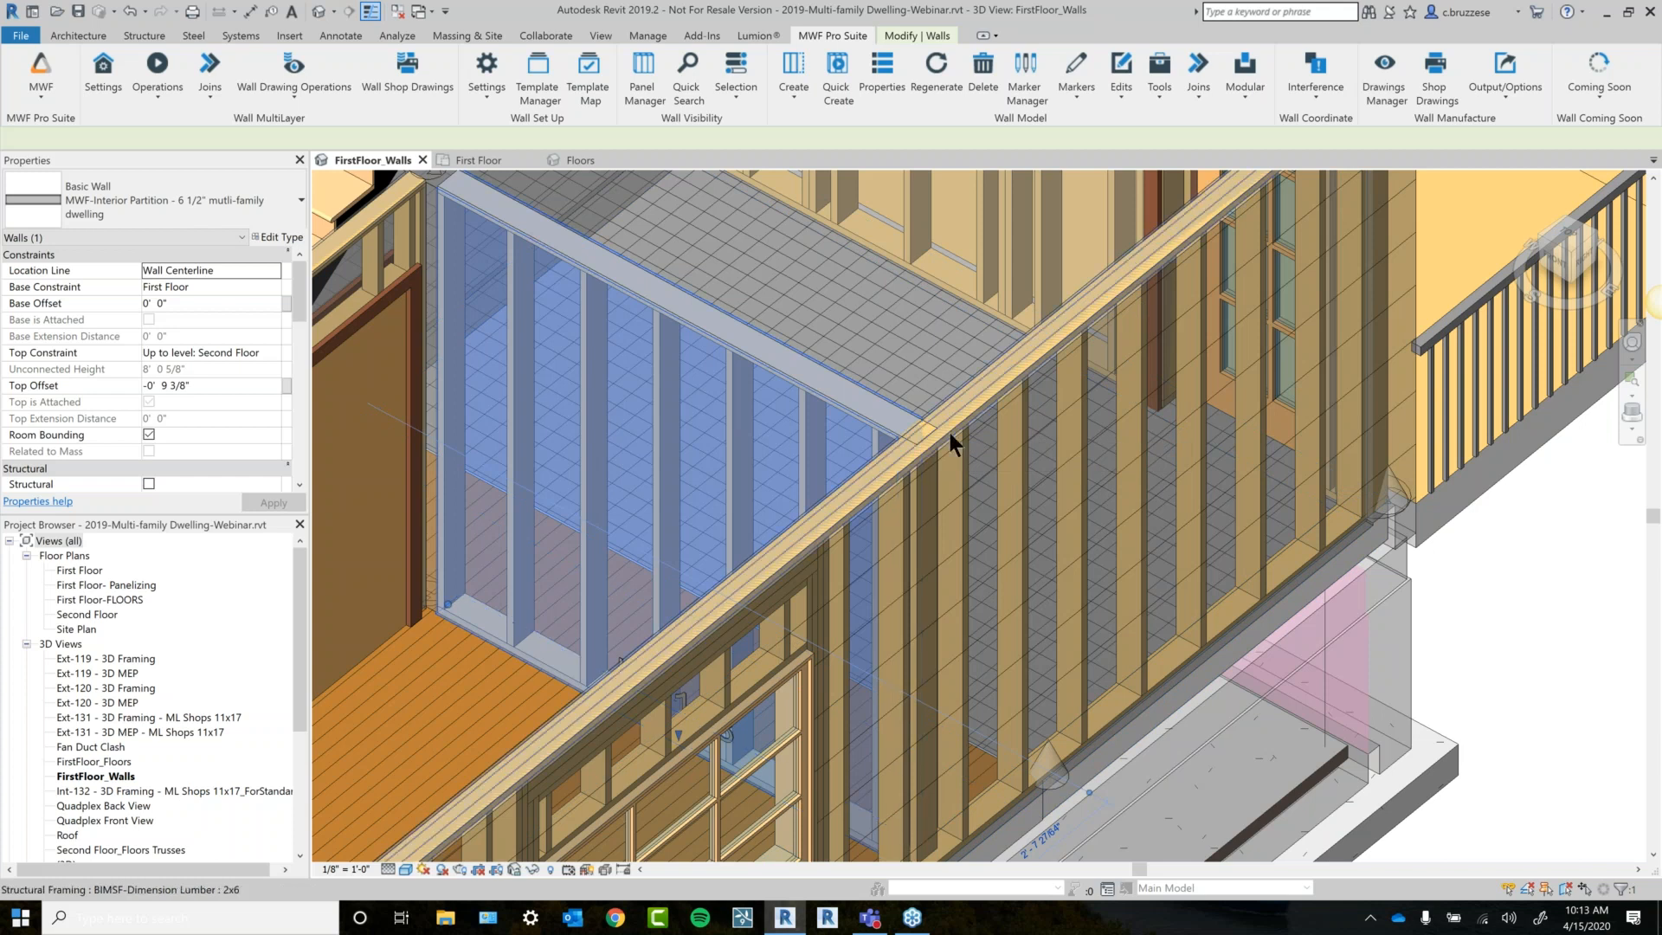
{"action": "left_click", "coordinate": [984, 426], "text": "ctrl"}
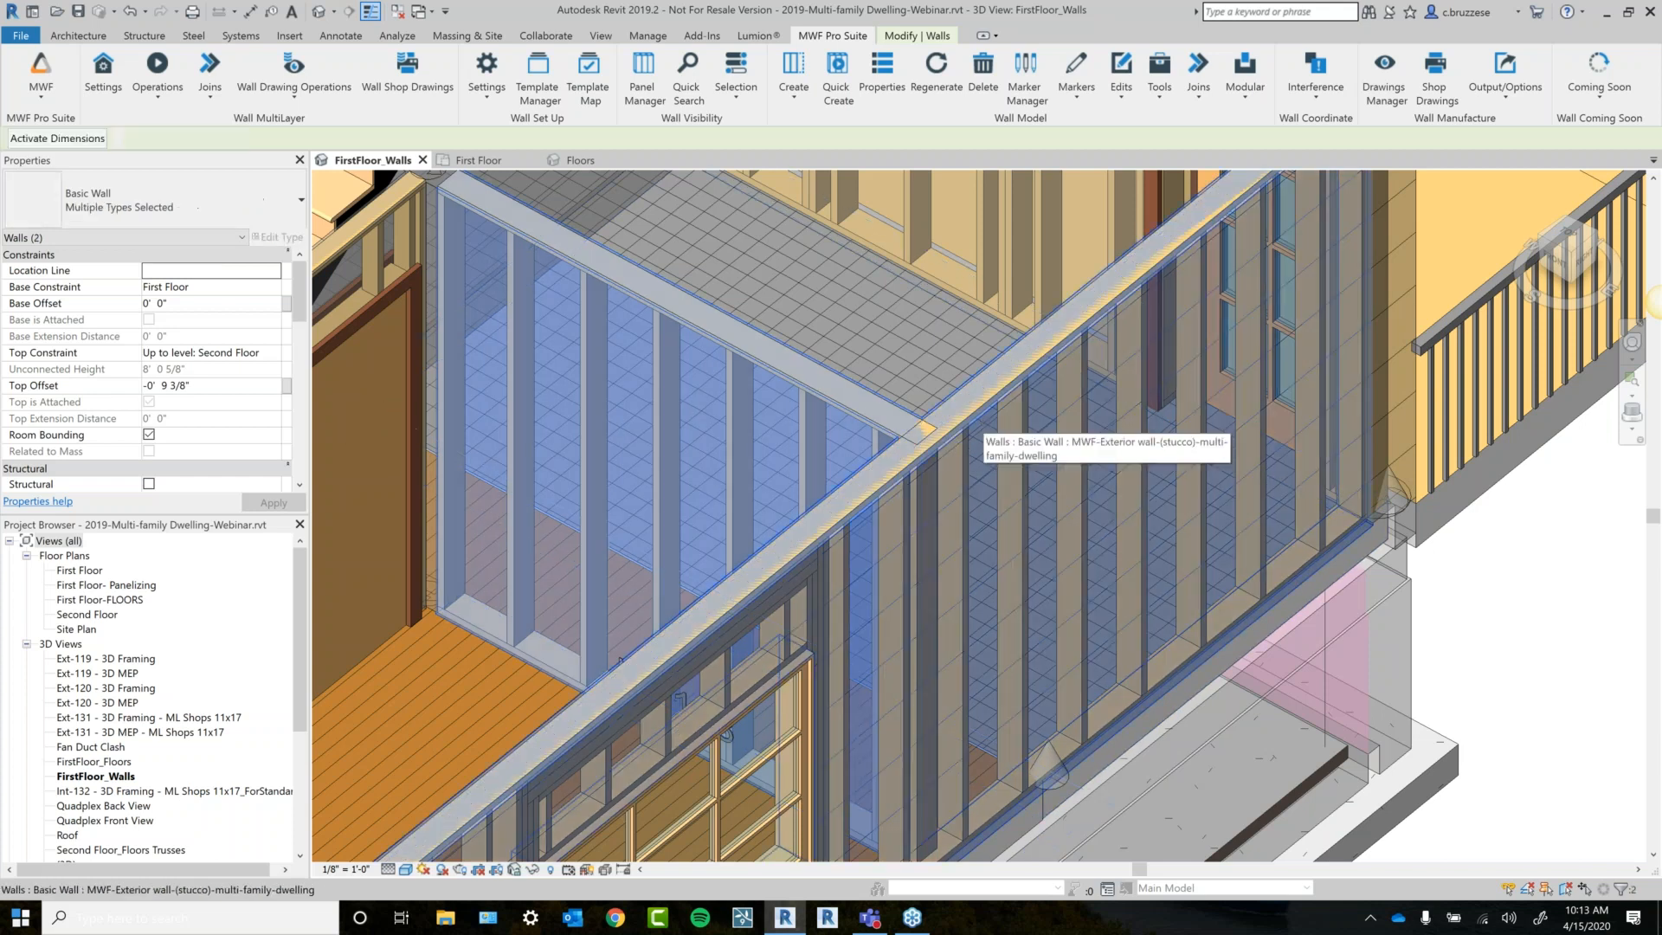
{"action": "left_click", "coordinate": [1203, 98]}
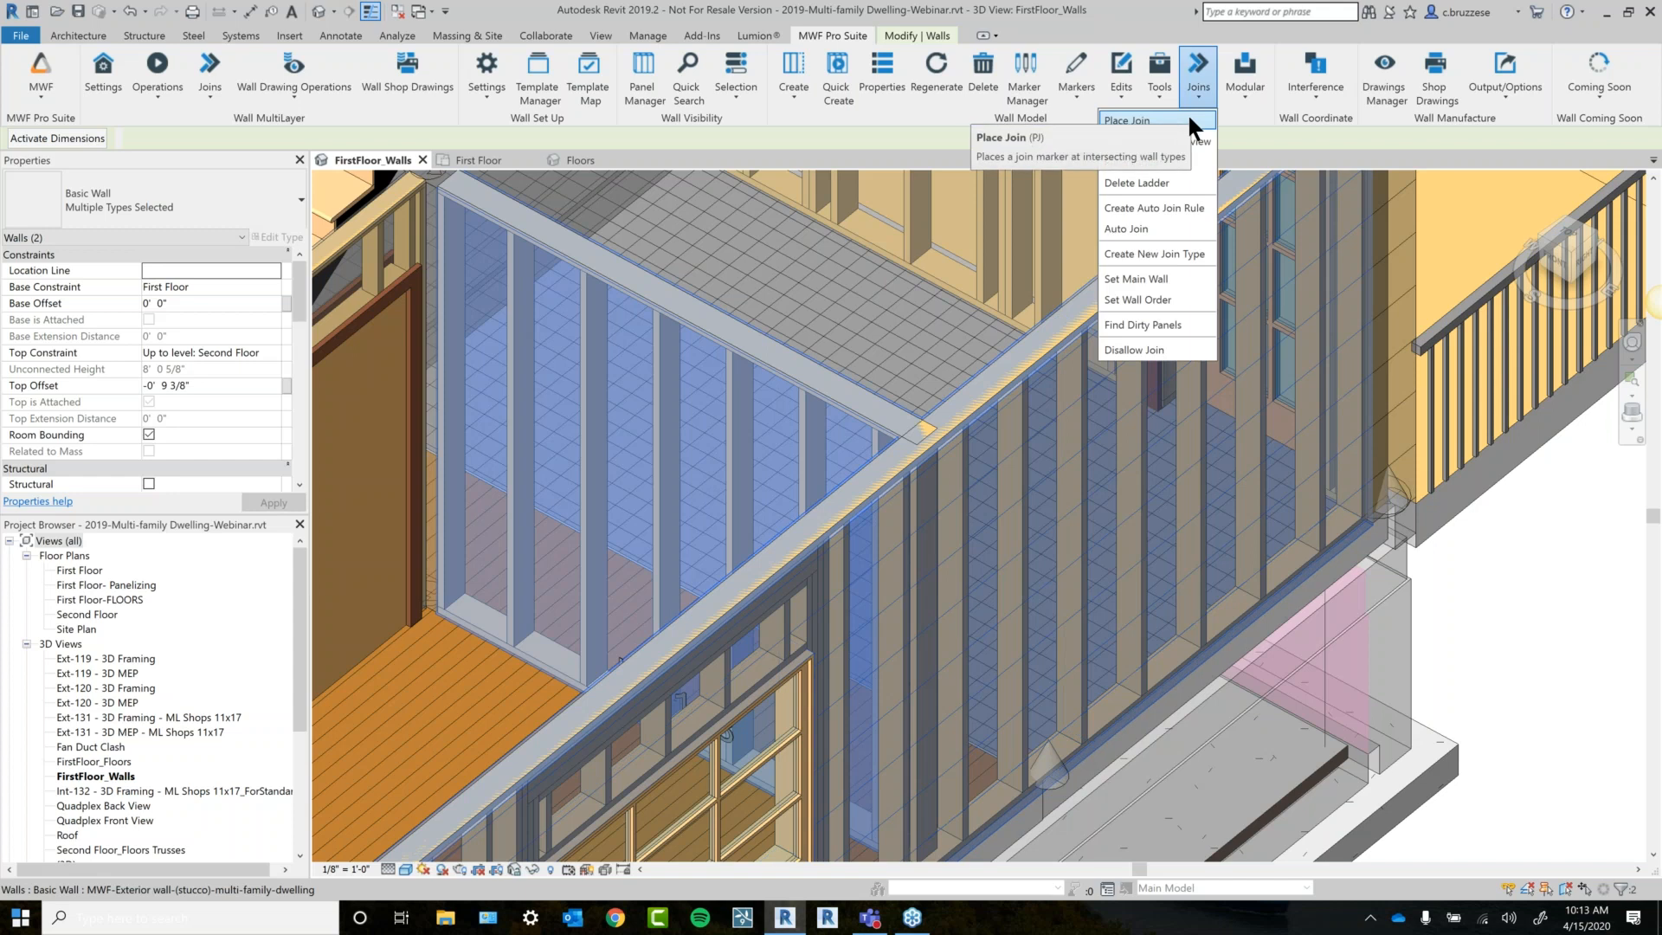
{"action": "left_click", "coordinate": [1189, 119]}
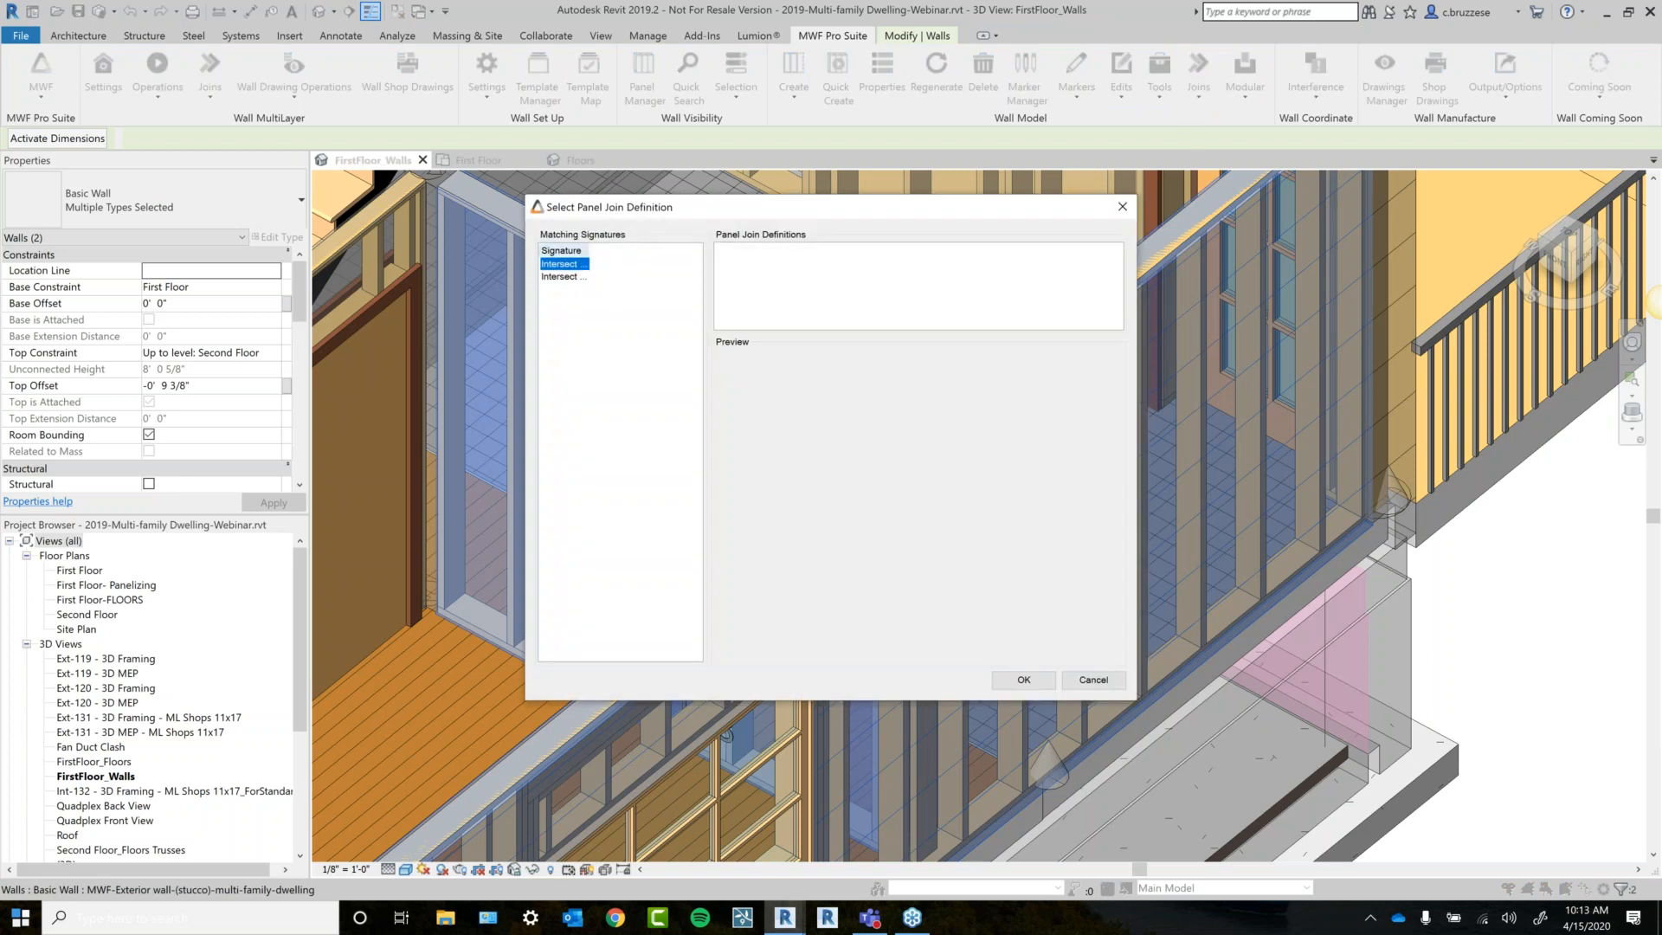
Compare the previews of the panel join definitions under the second matching Intersect signature, including the Igloo and Wood T-ANY types.
{"action": "left_click", "coordinate": [592, 277]}
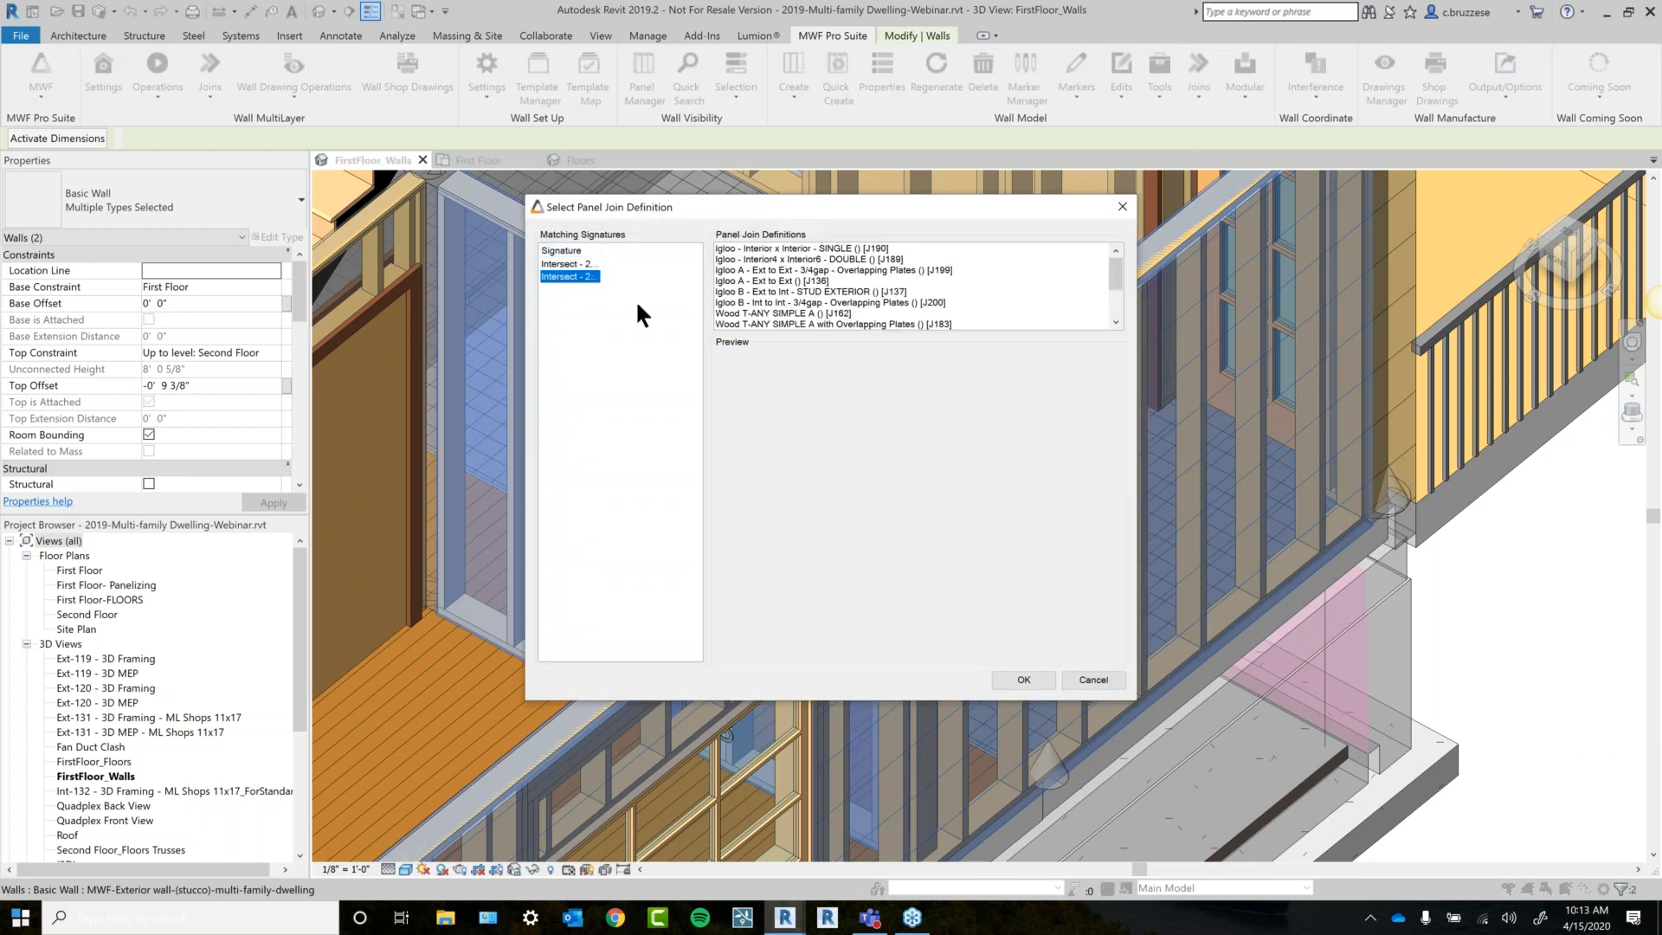
{"action": "left_click_drag", "start_coordinate": [899, 335], "coordinate": [899, 433]}
{"action": "left_click", "coordinate": [857, 260]}
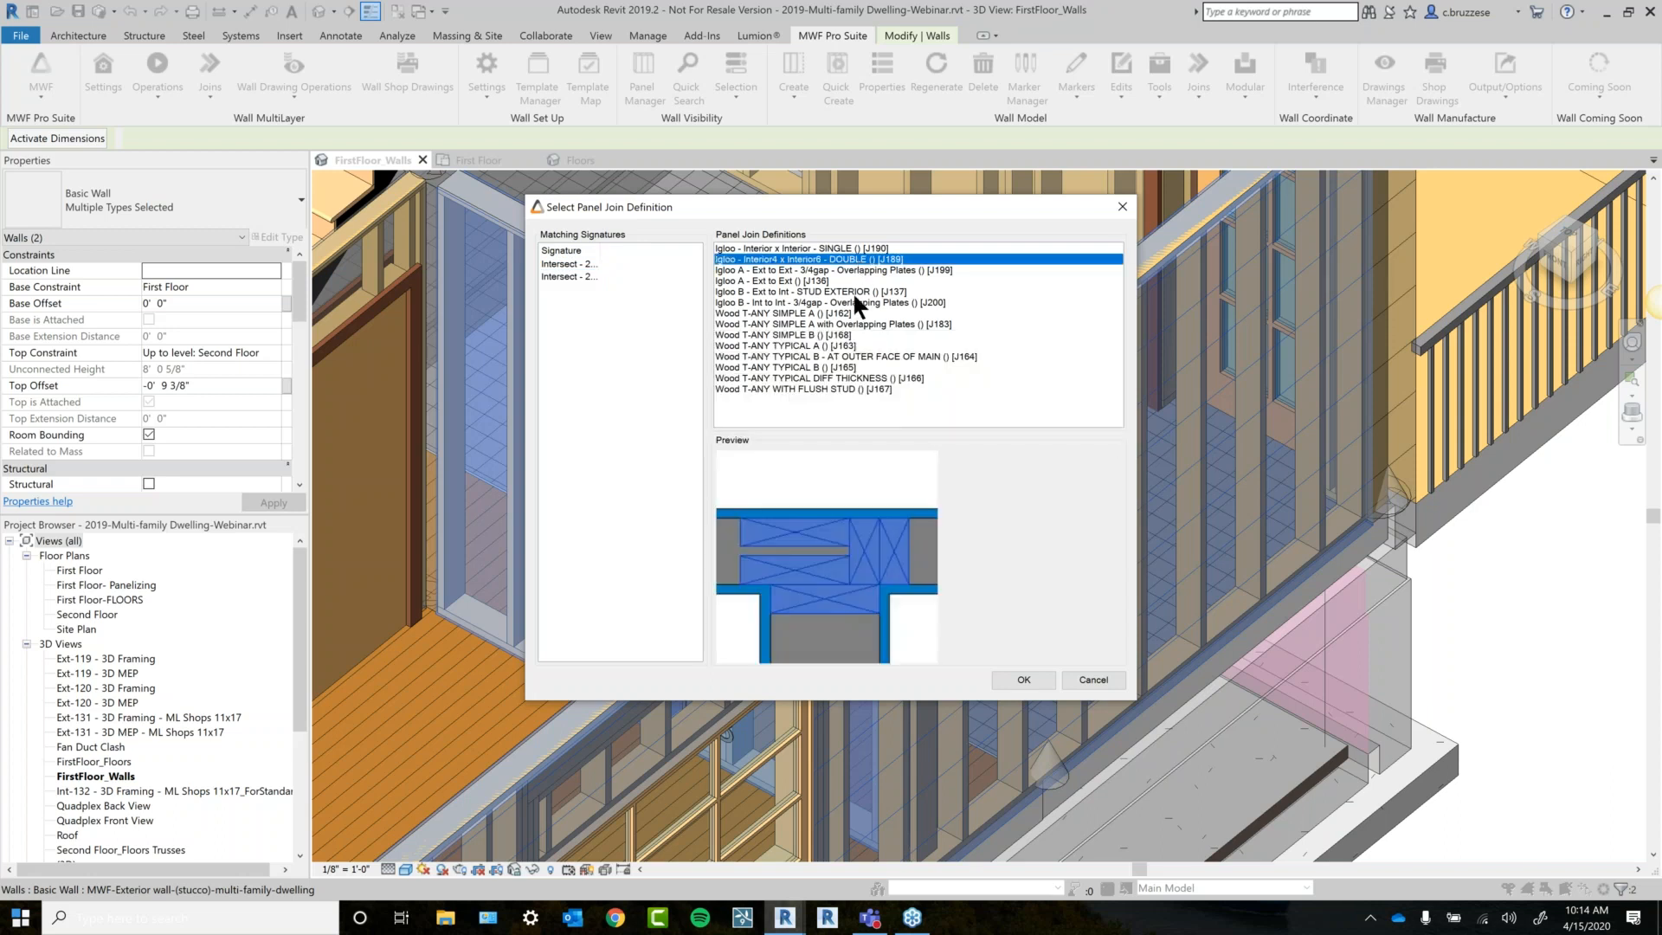
{"action": "left_click", "coordinate": [852, 292]}
{"action": "key", "text": "Down"}
{"action": "key", "text": "Down"}
{"action": "key", "text": "Down"}
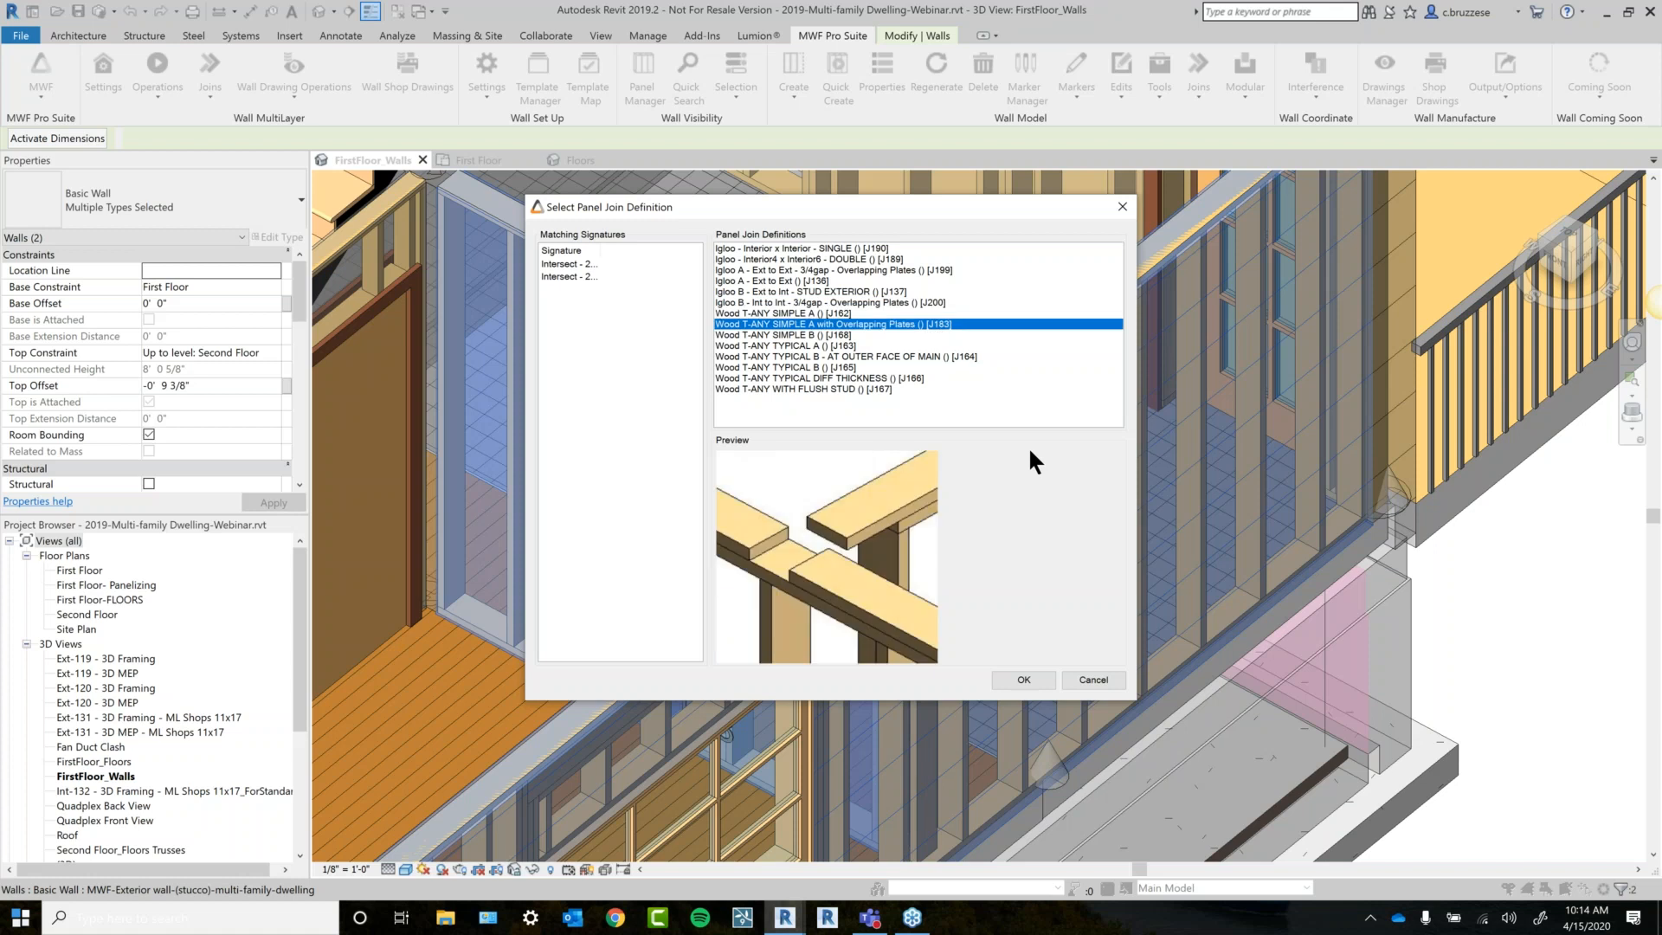
{"action": "key", "text": "Down"}
{"action": "key", "text": "Down"}
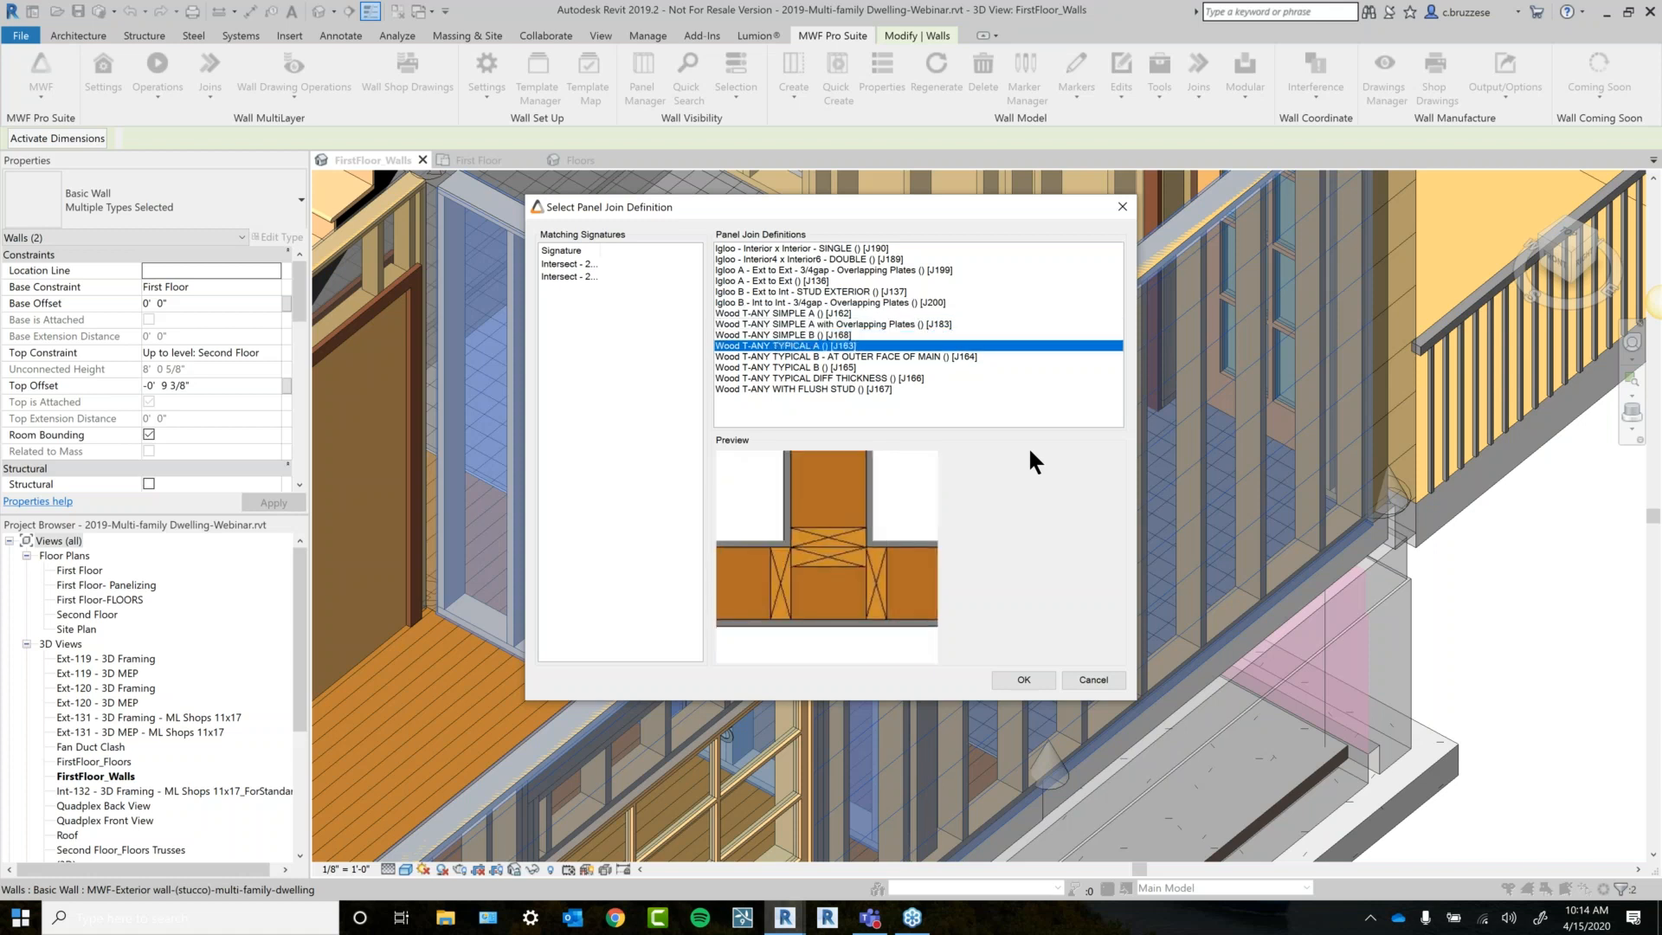
{"action": "key", "text": "Down"}
{"action": "key", "text": "Down"}
{"action": "key", "text": "Down"}
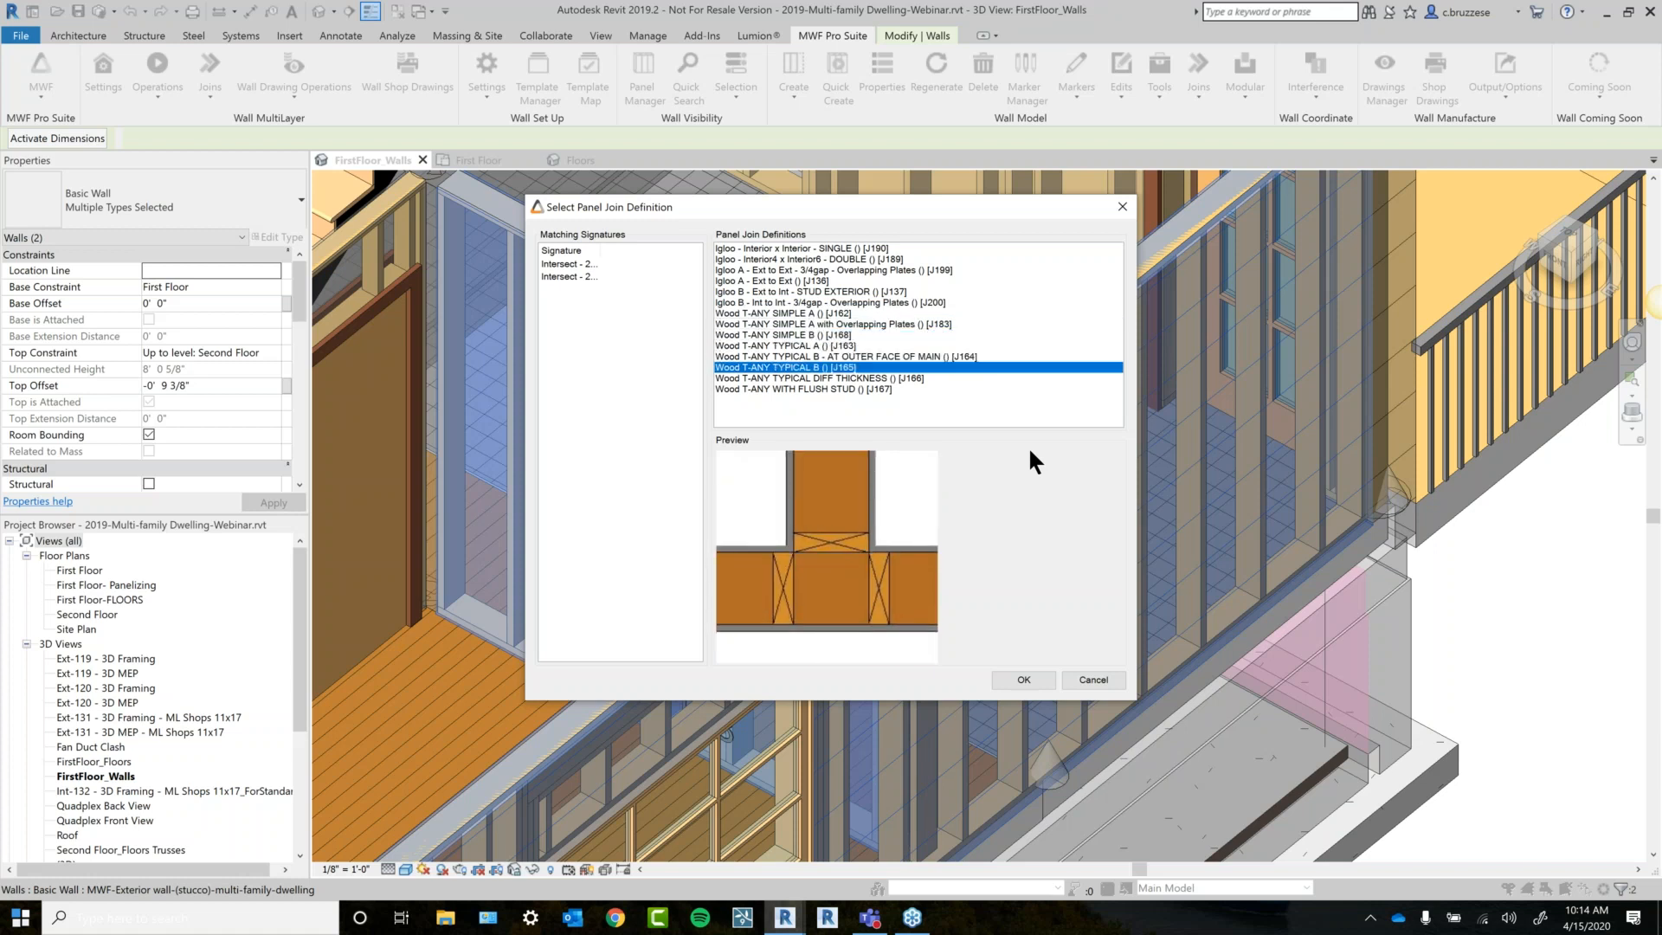
{"action": "key", "text": "Down"}
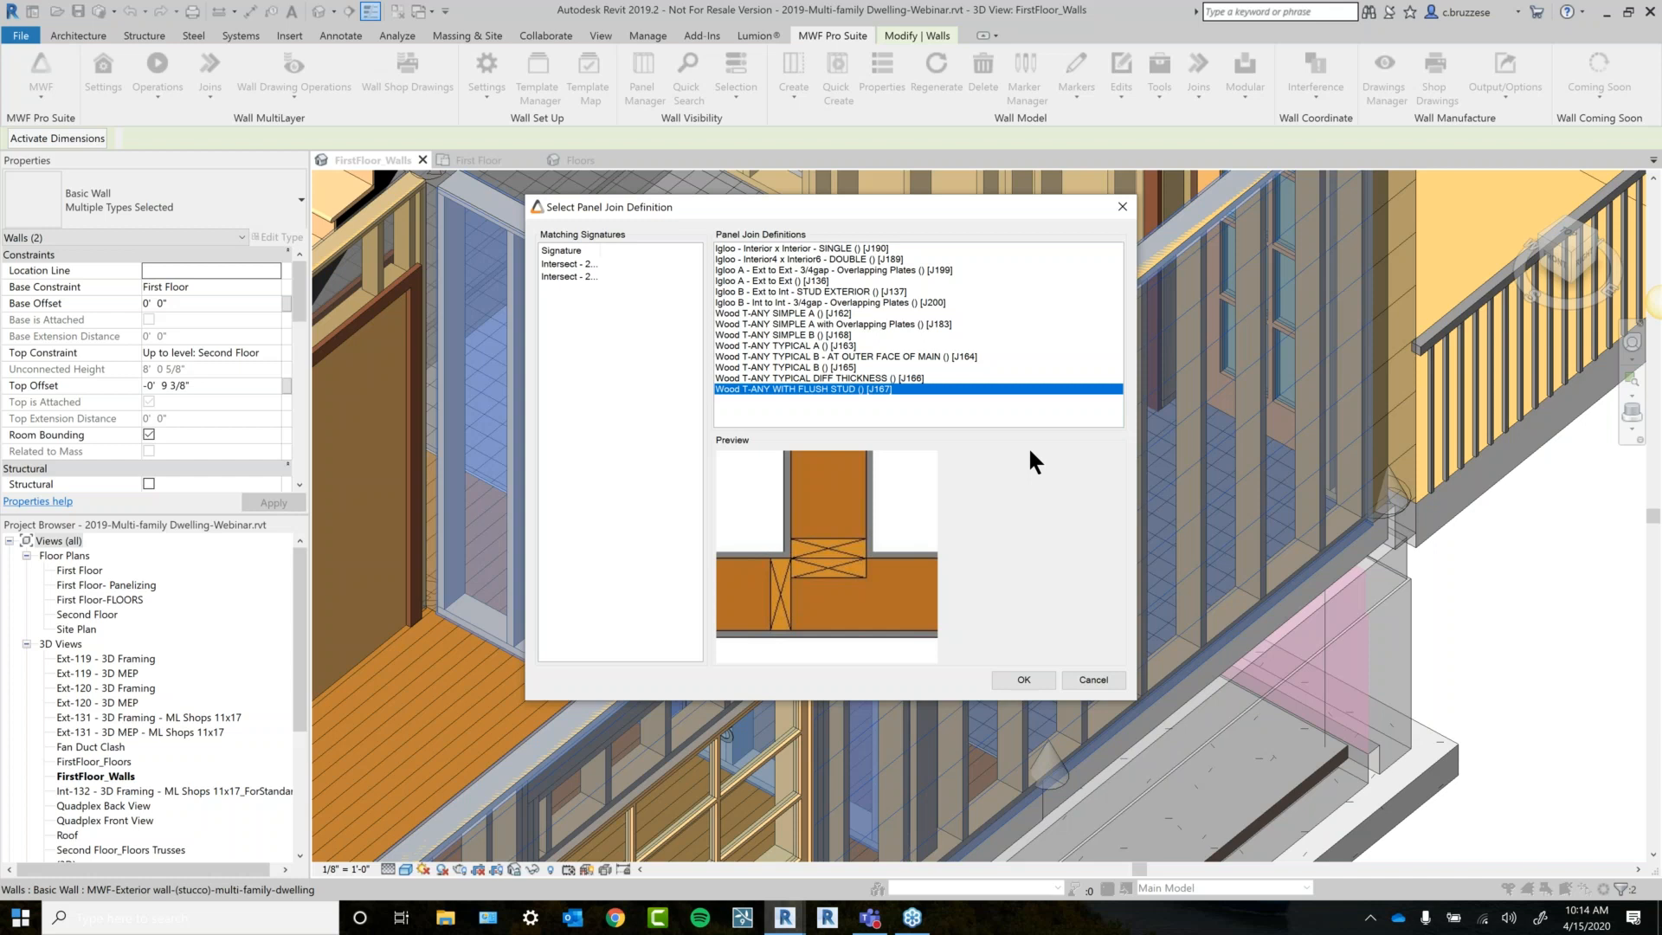
{"action": "key", "text": "Up"}
{"action": "key", "text": "Up"}
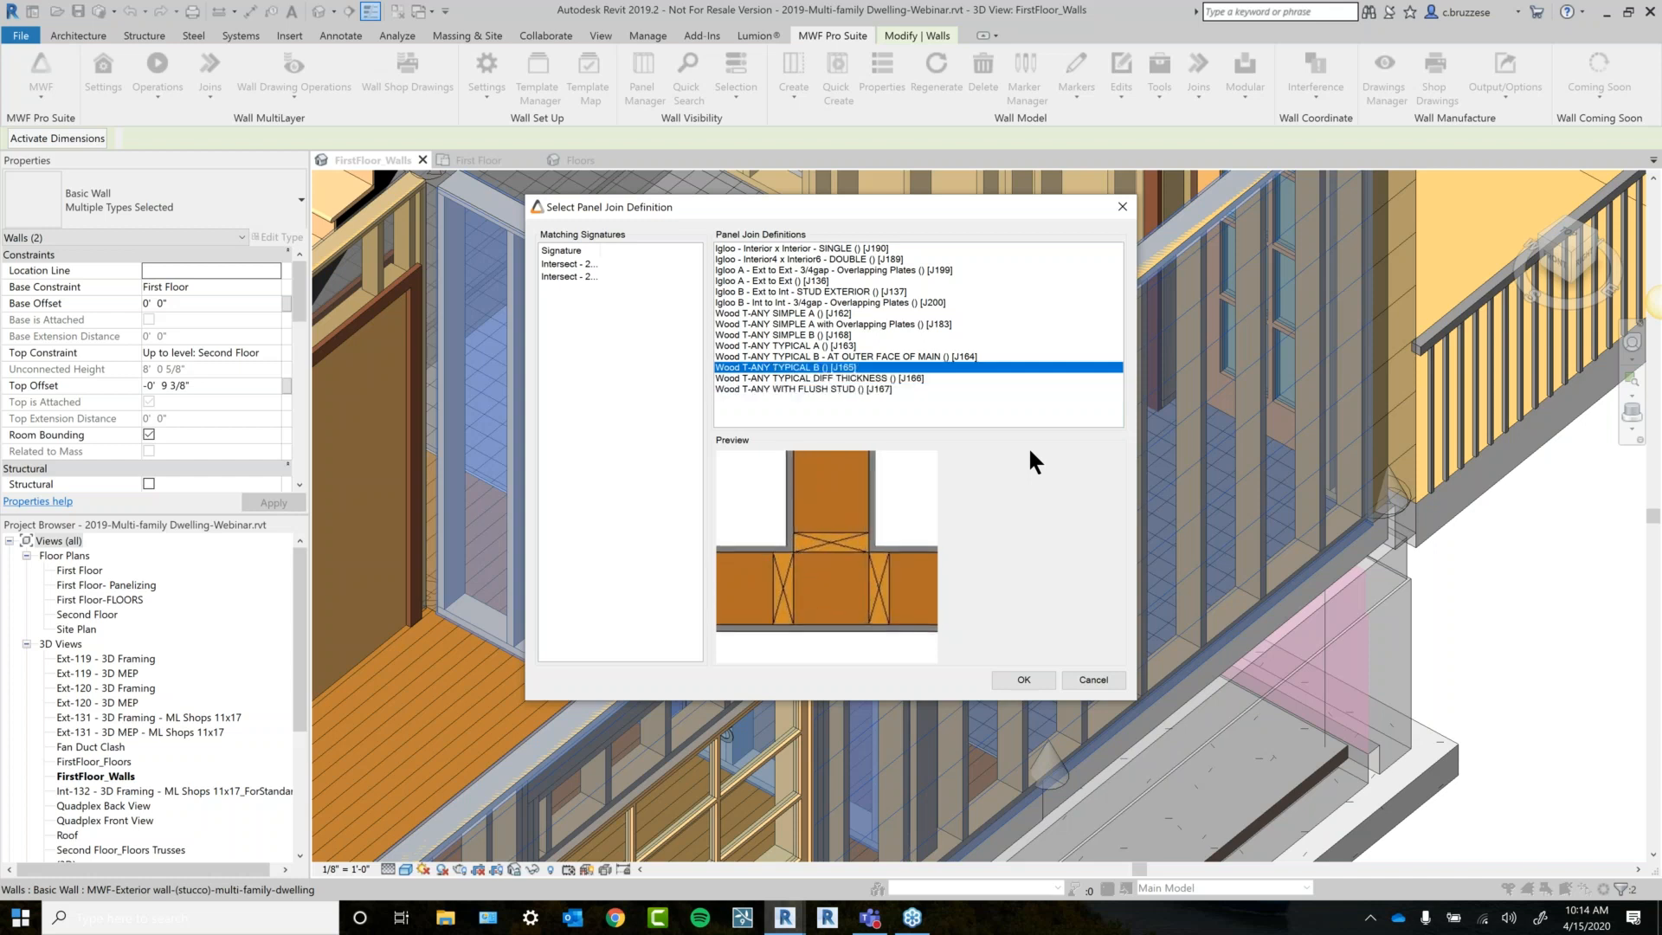
Apply the join definition Igloo A - Ext to Ext - 3/4gap - Overlapping Plates to the two walls and clear the selection.
{"action": "key", "text": "Up"}
{"action": "key", "text": "Up"}
{"action": "key", "text": "Up"}
{"action": "key", "text": "Up"}
{"action": "key", "text": "Up"}
{"action": "key", "text": "Up"}
{"action": "key", "text": "Up"}
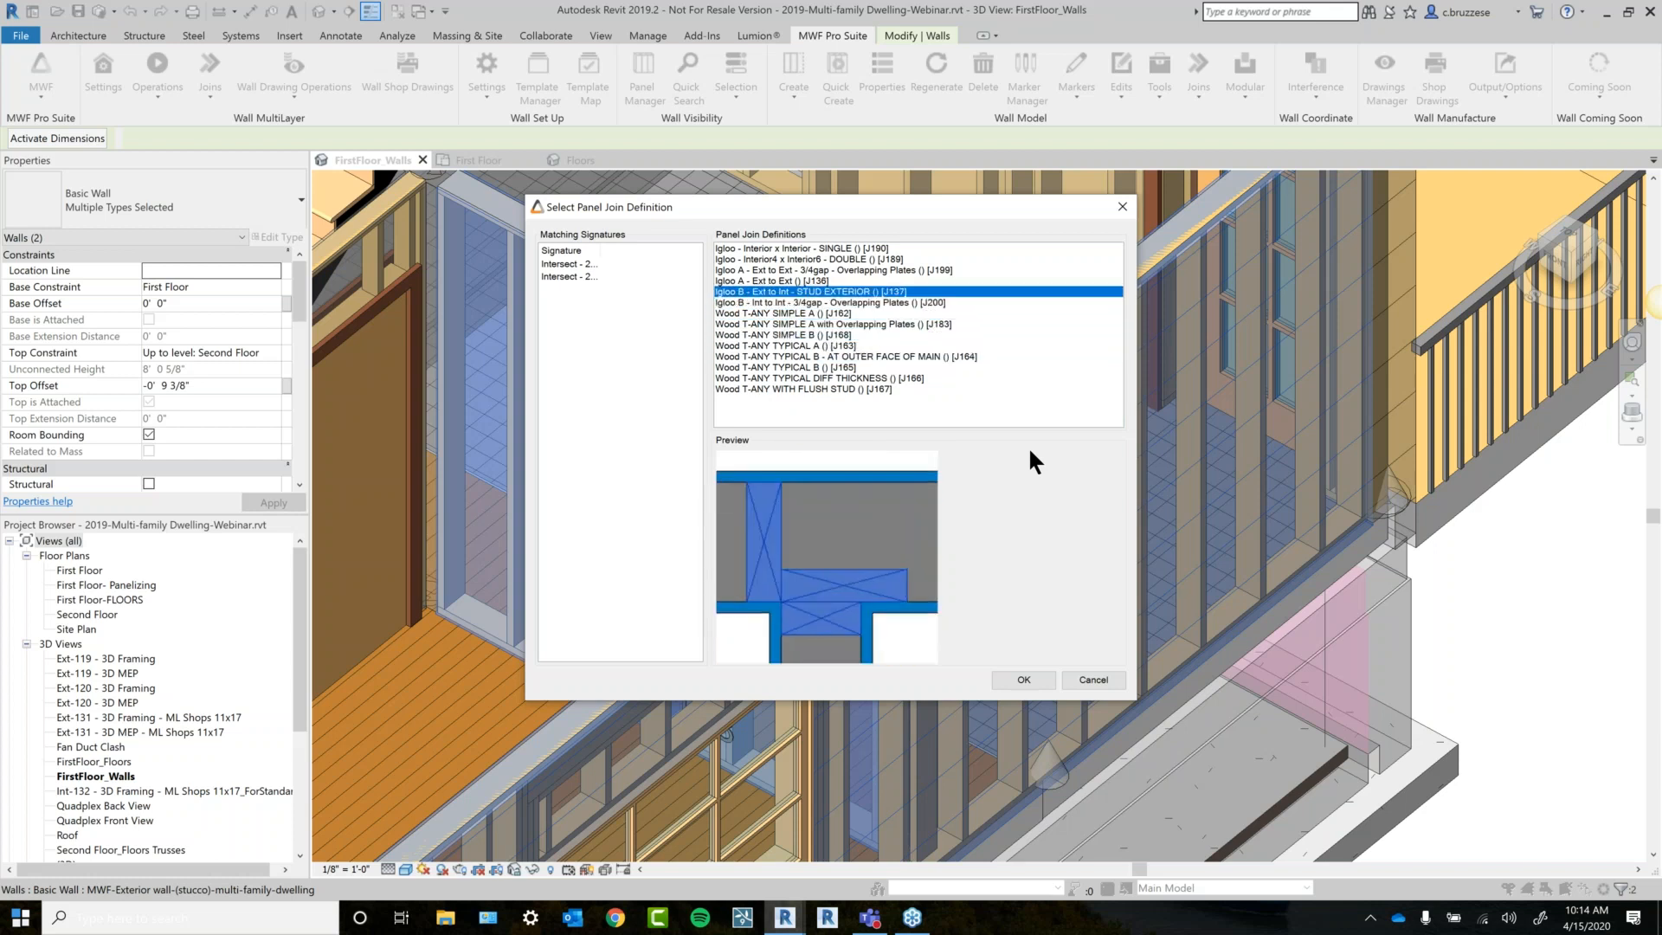
{"action": "key", "text": "Up"}
{"action": "key", "text": "Up"}
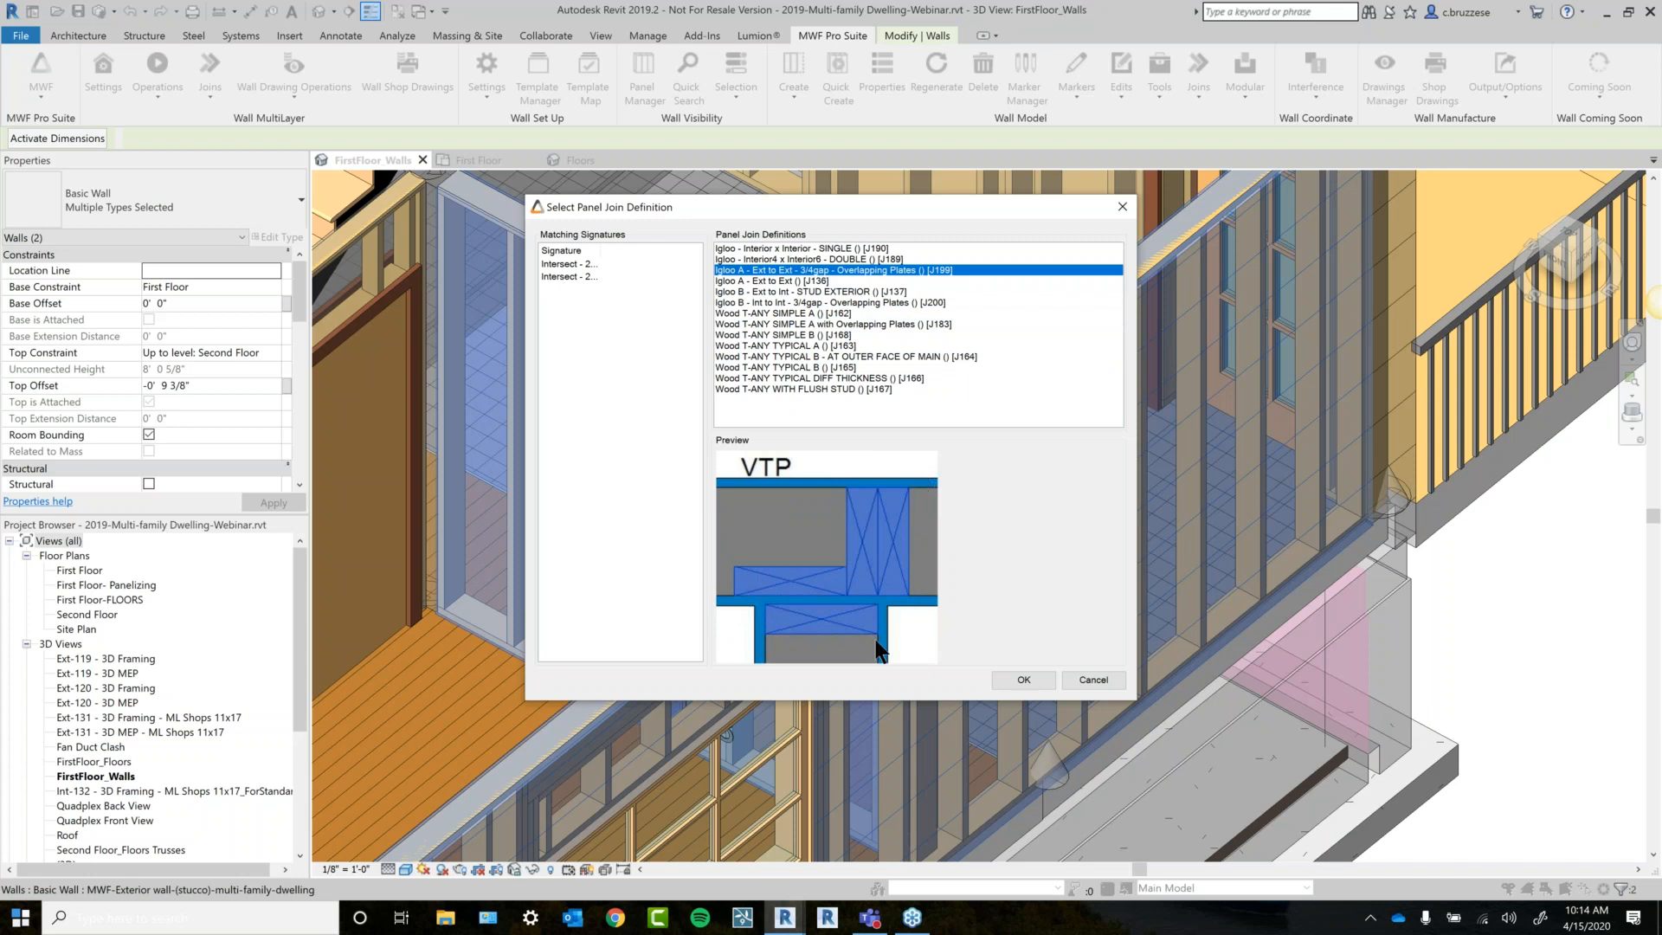
{"action": "left_click", "coordinate": [1024, 680]}
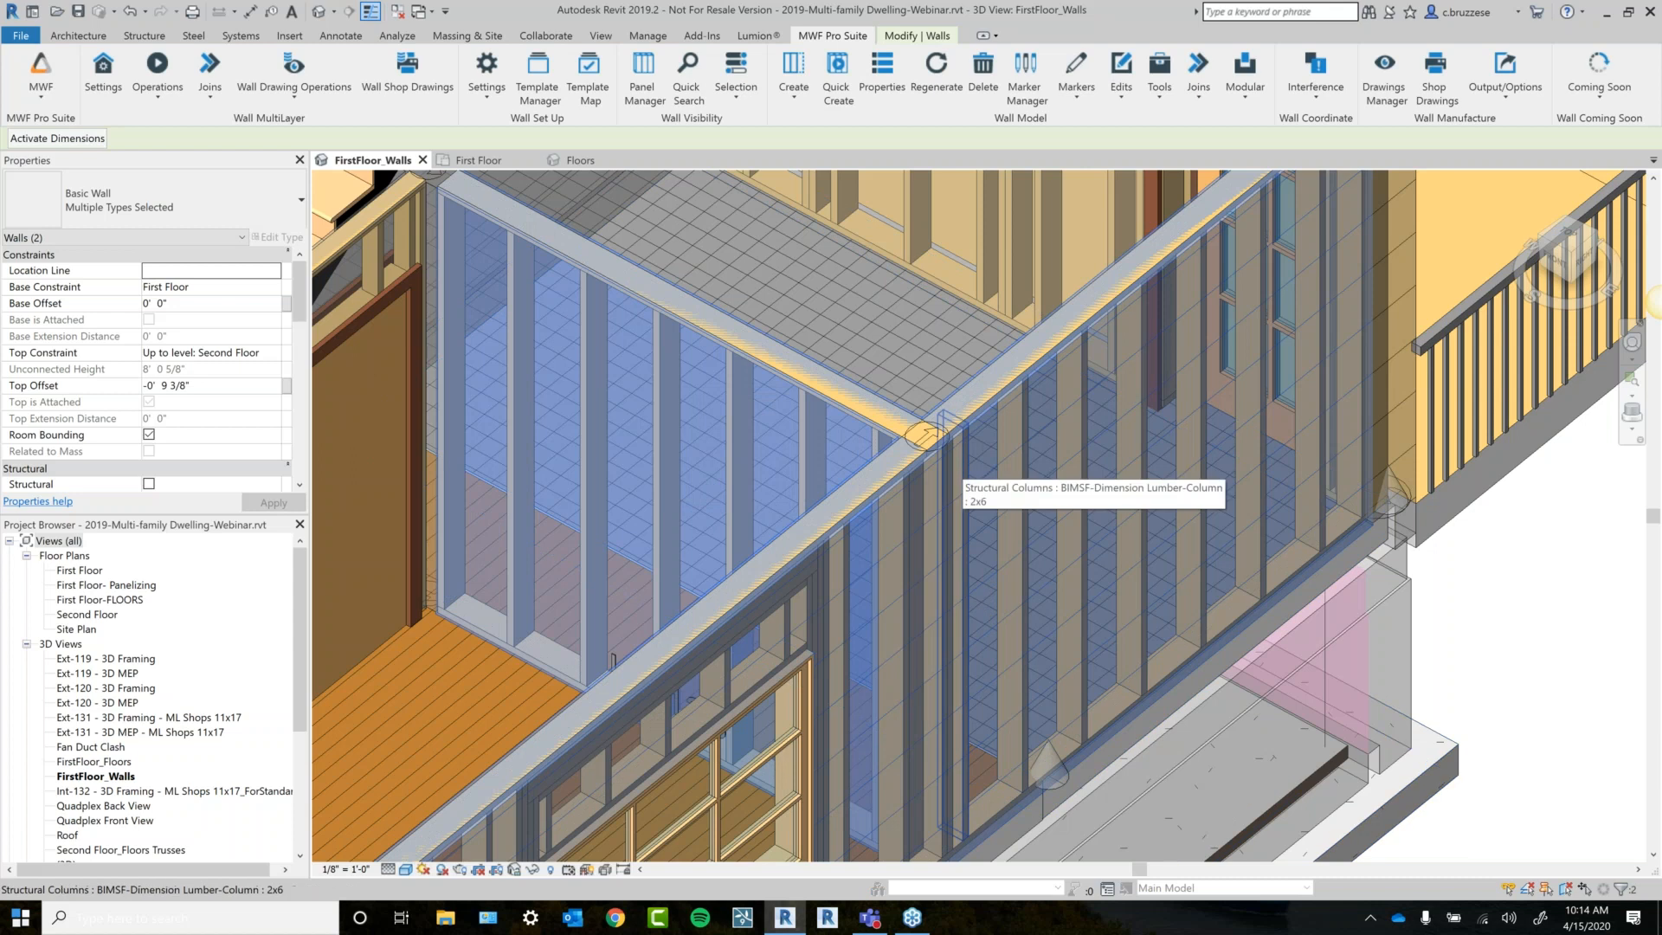
{"action": "key", "text": "Escape"}
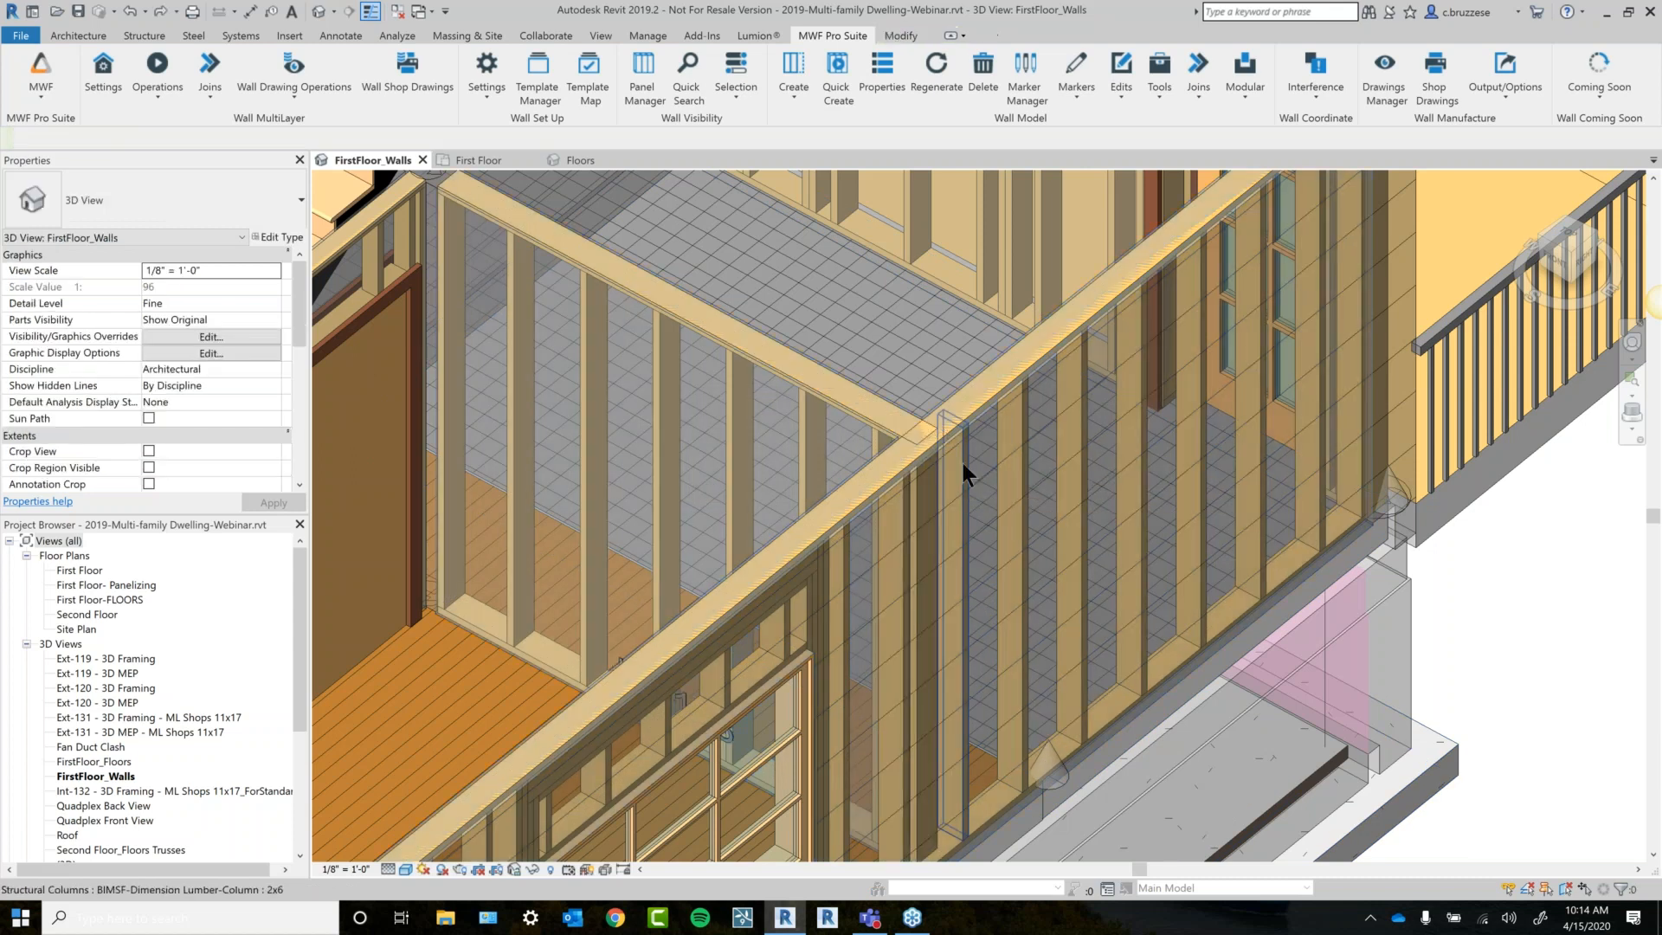
Select the 6 1/2" interior partition and the stucco exterior wall, and start creating an auto join rule from them.
{"action": "left_click", "coordinate": [839, 409]}
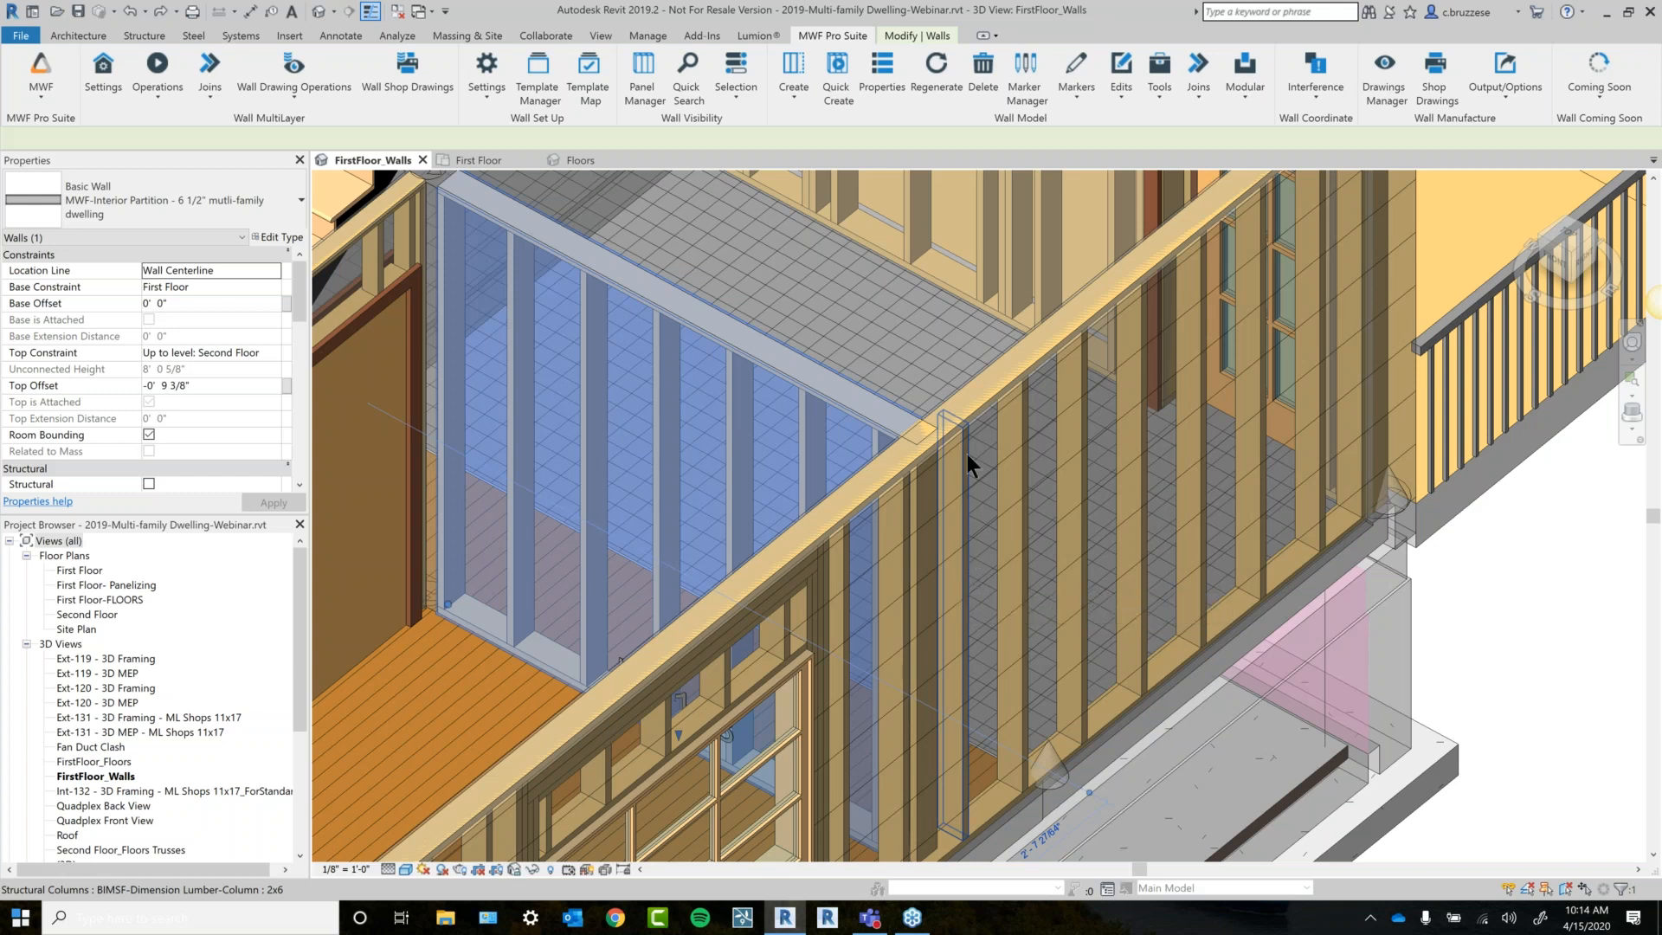
{"action": "left_click", "coordinate": [985, 408], "text": "ctrl"}
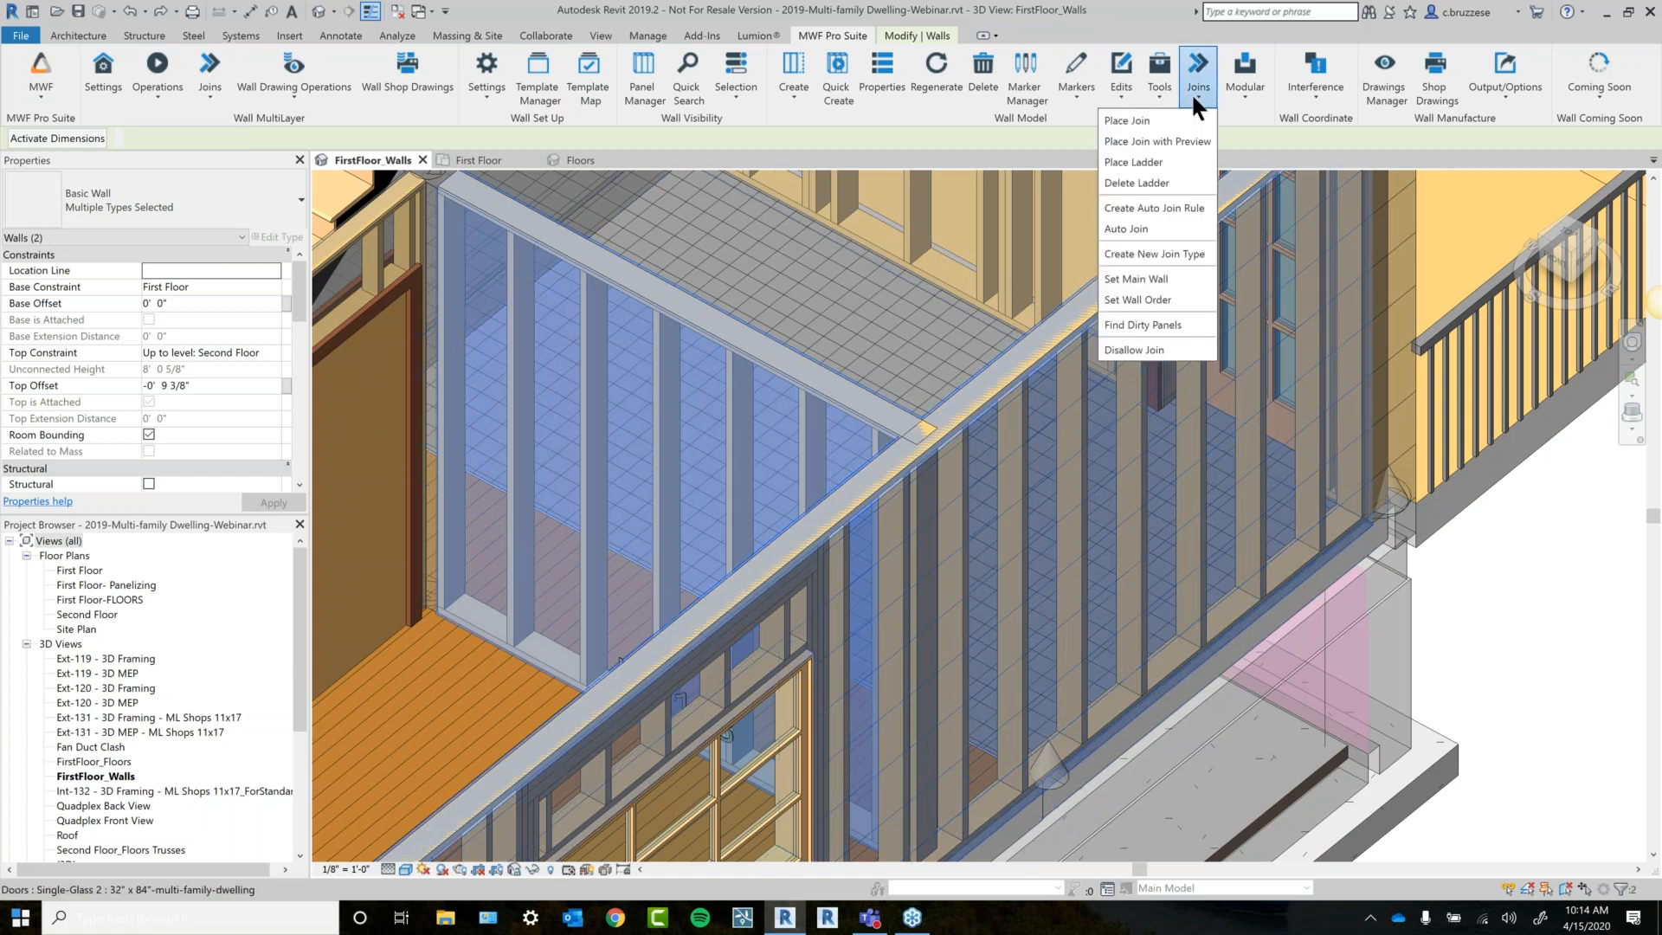
{"action": "left_click", "coordinate": [1191, 207]}
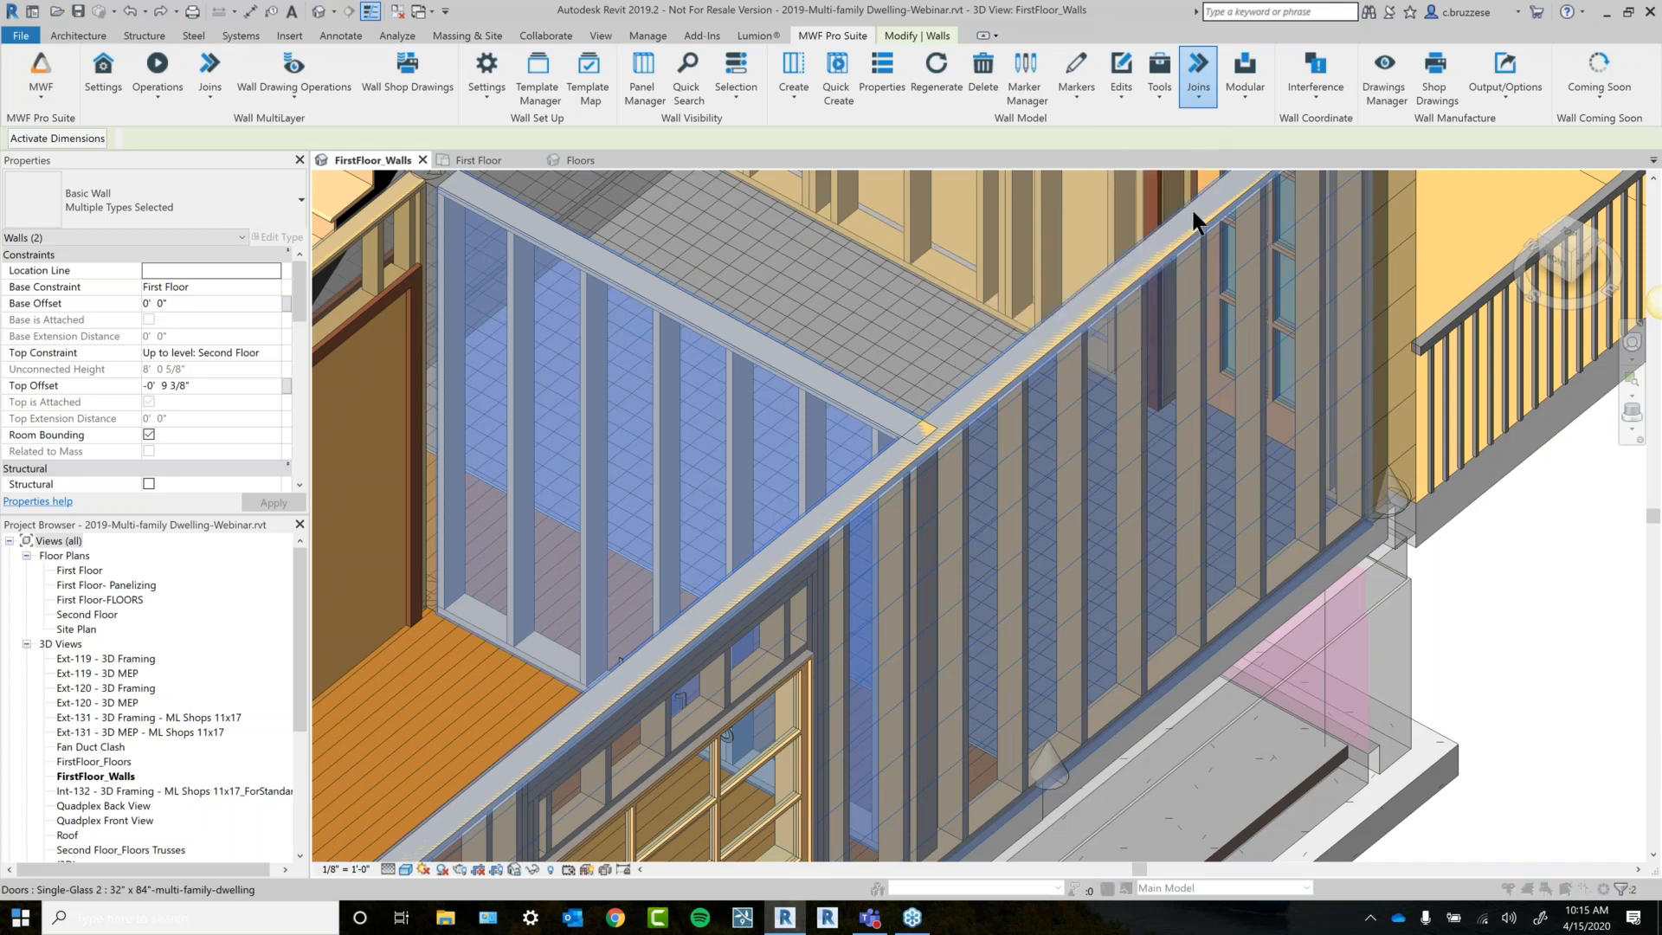
Choose the join definition Wood T-ANY SIMPLE B under the Intersect - 2W - Any - Perpendicular signature for the new rule.
{"action": "left_click_drag", "start_coordinate": [682, 214], "coordinate": [518, 158]}
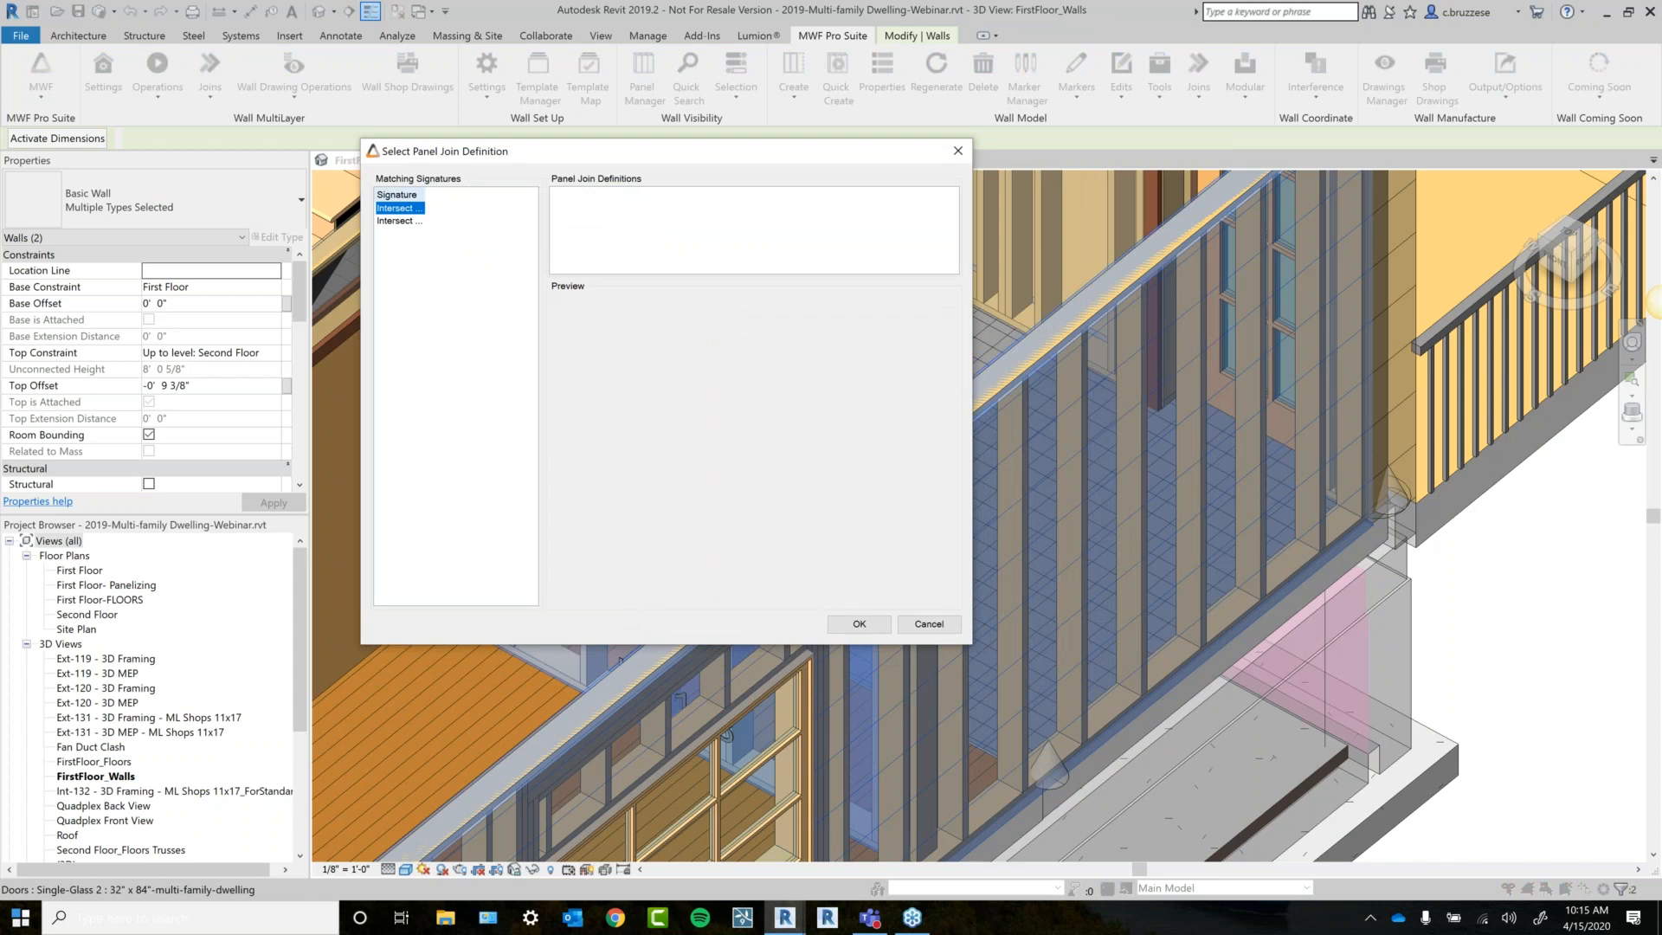
{"action": "left_click", "coordinate": [470, 220]}
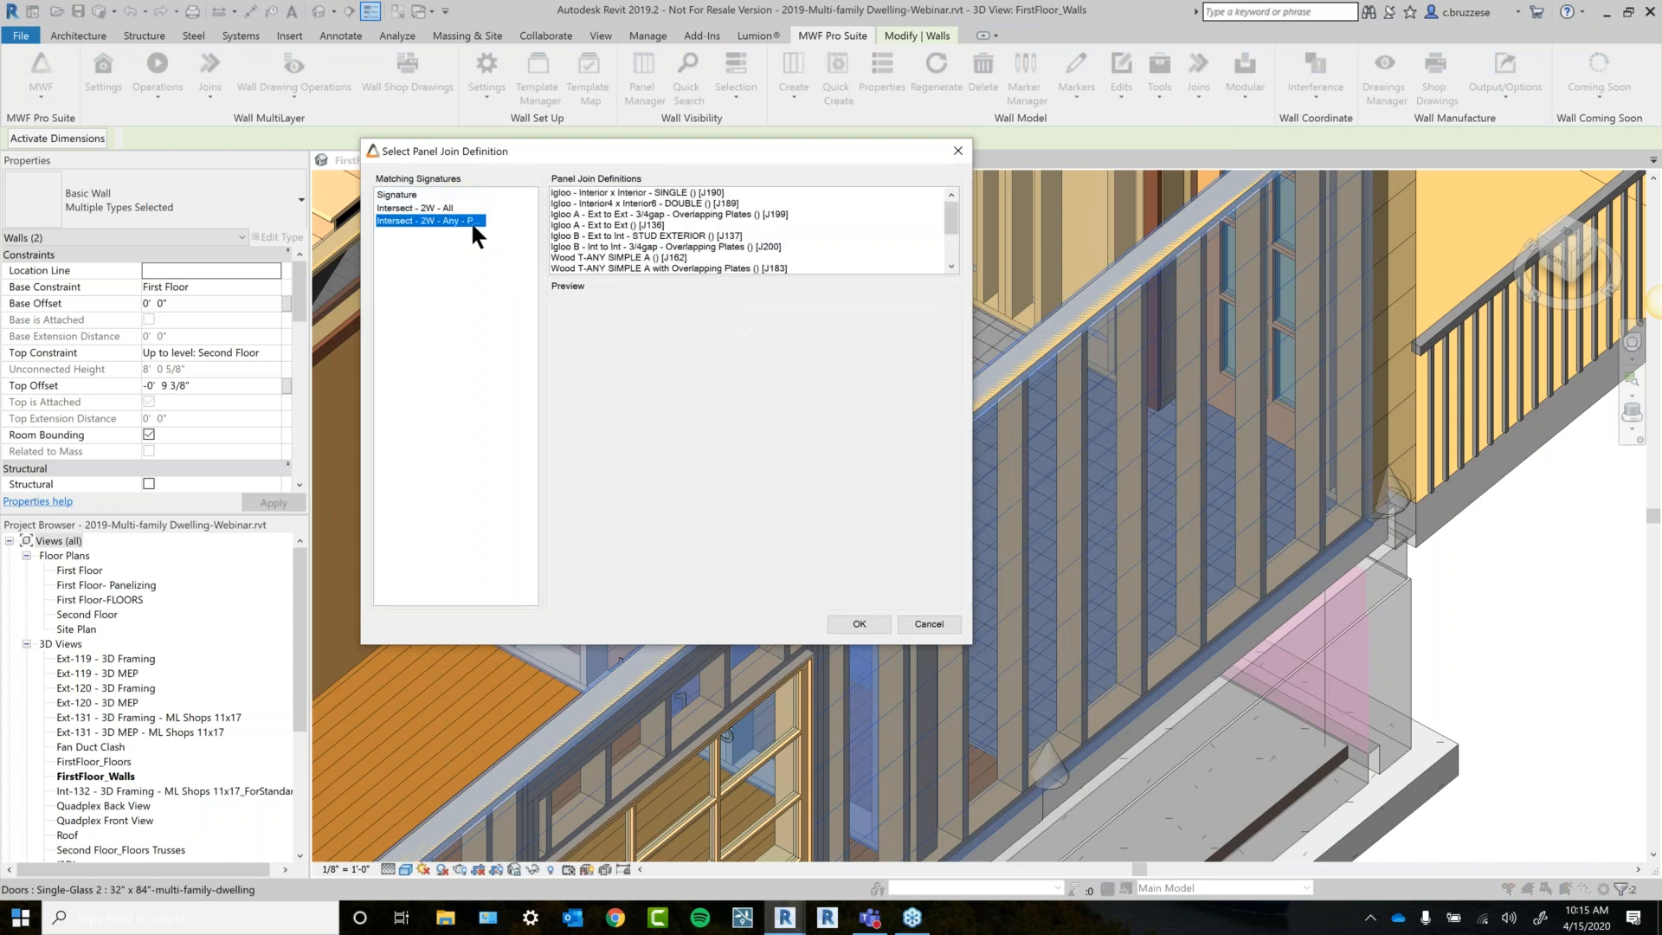
{"action": "left_click_drag", "start_coordinate": [760, 277], "coordinate": [760, 345]}
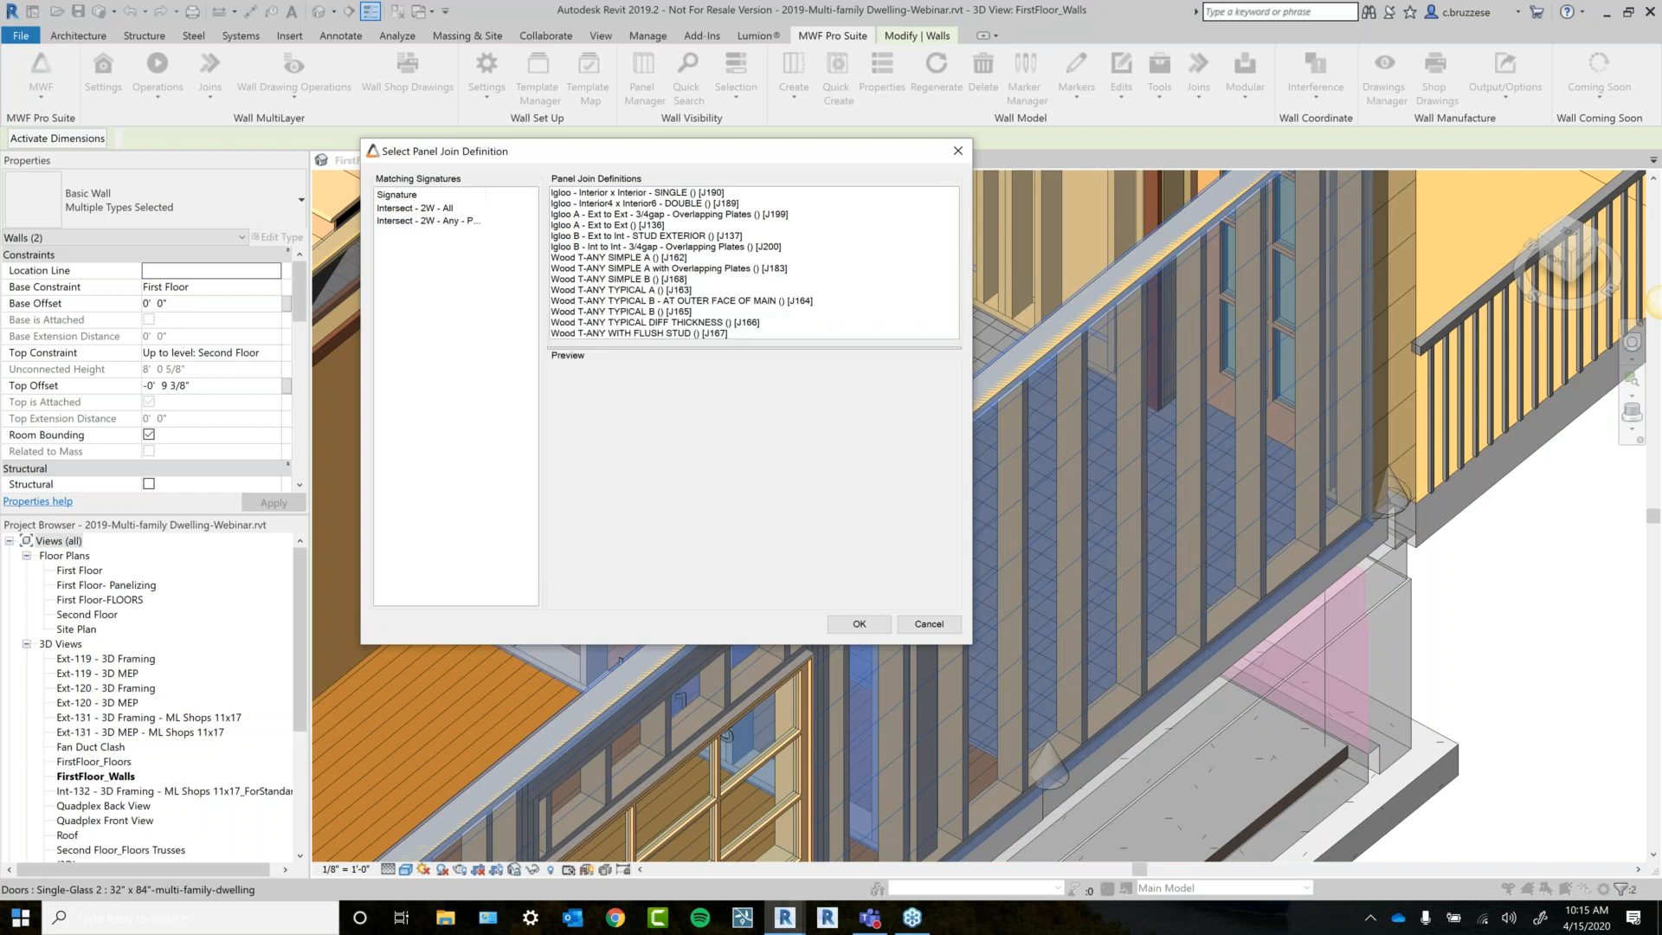
{"action": "left_click", "coordinate": [632, 277]}
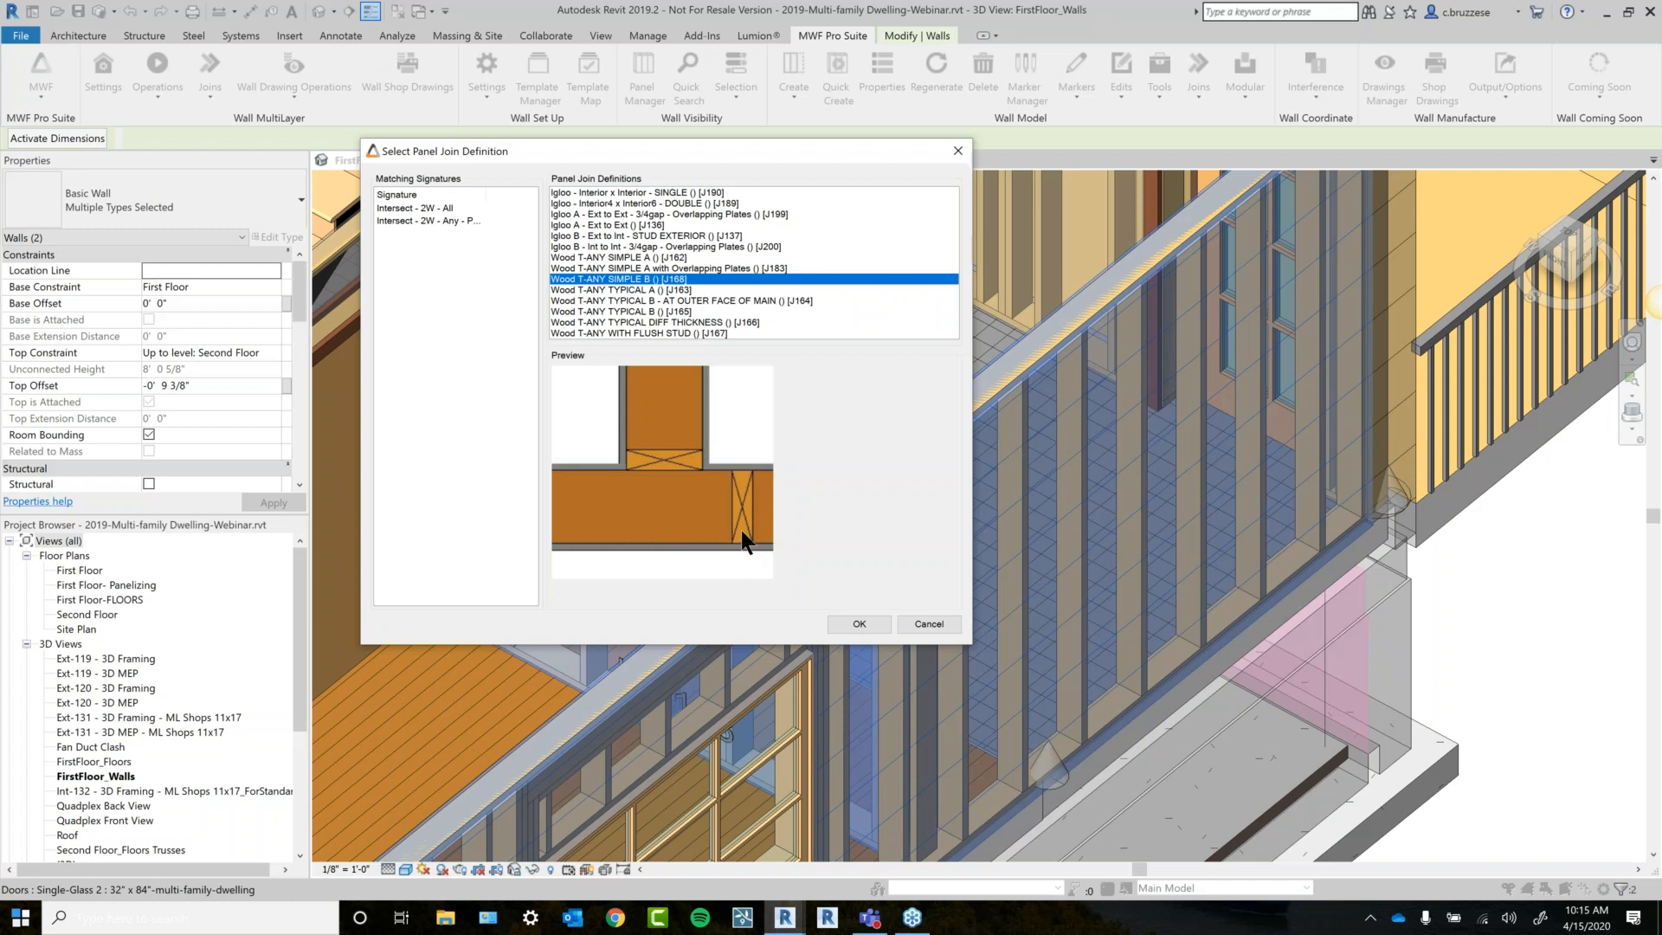
{"action": "left_click", "coordinate": [848, 622]}
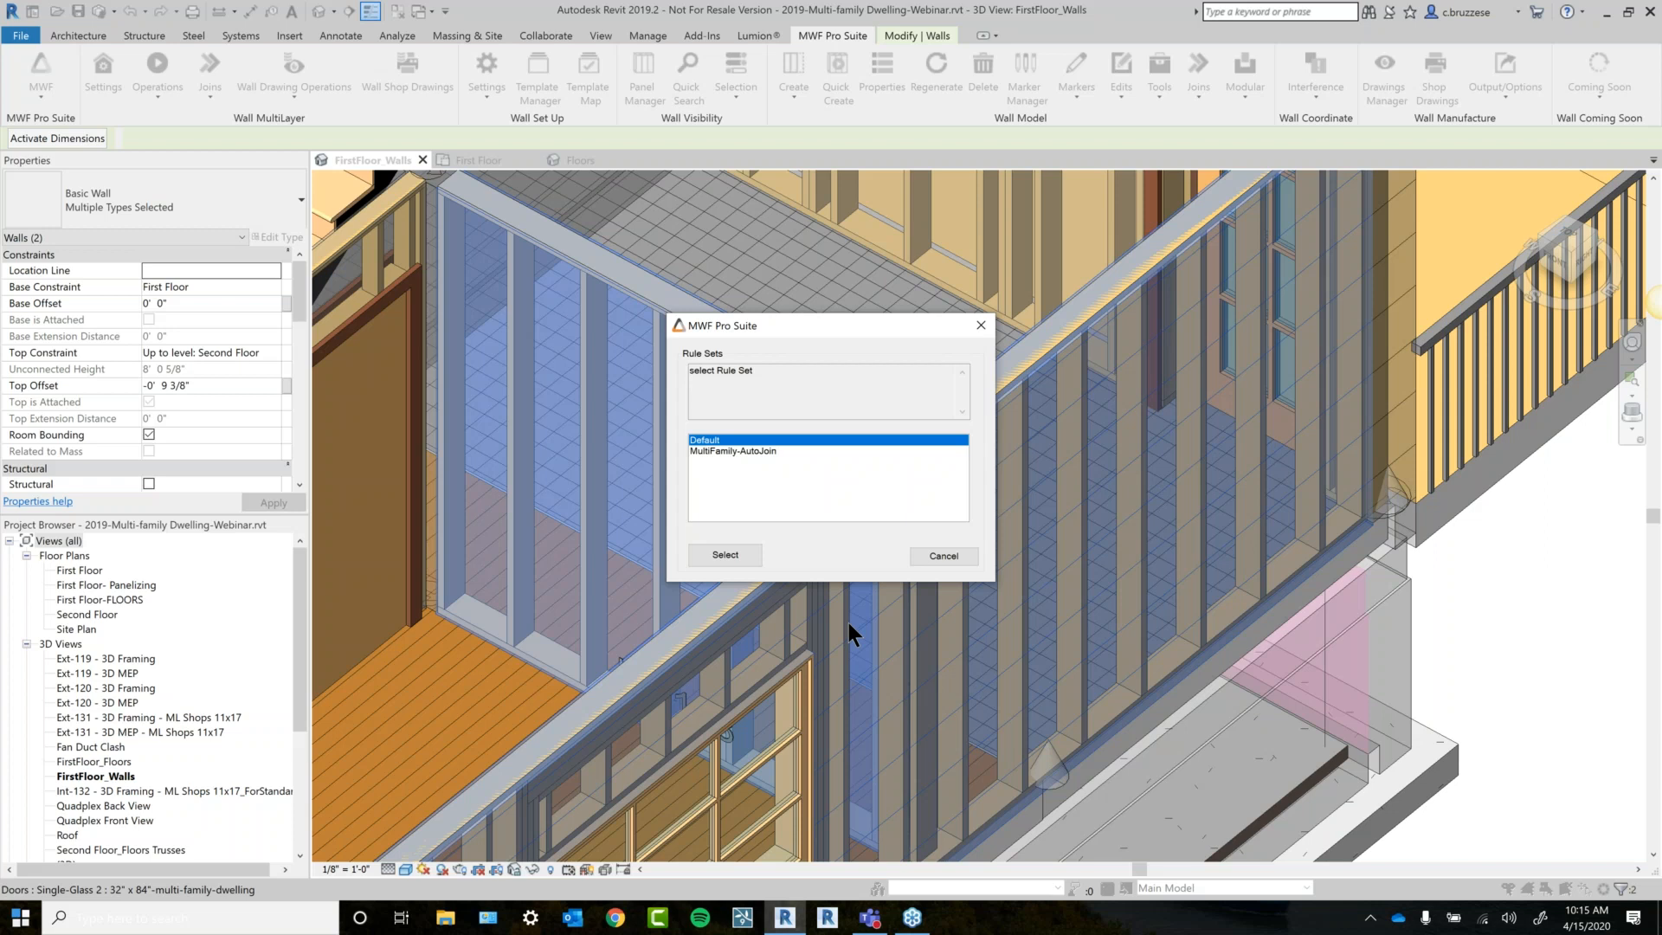
Store the new auto join rule in the MultiFamily-AutoJoin rule set.
{"action": "left_click", "coordinate": [771, 450]}
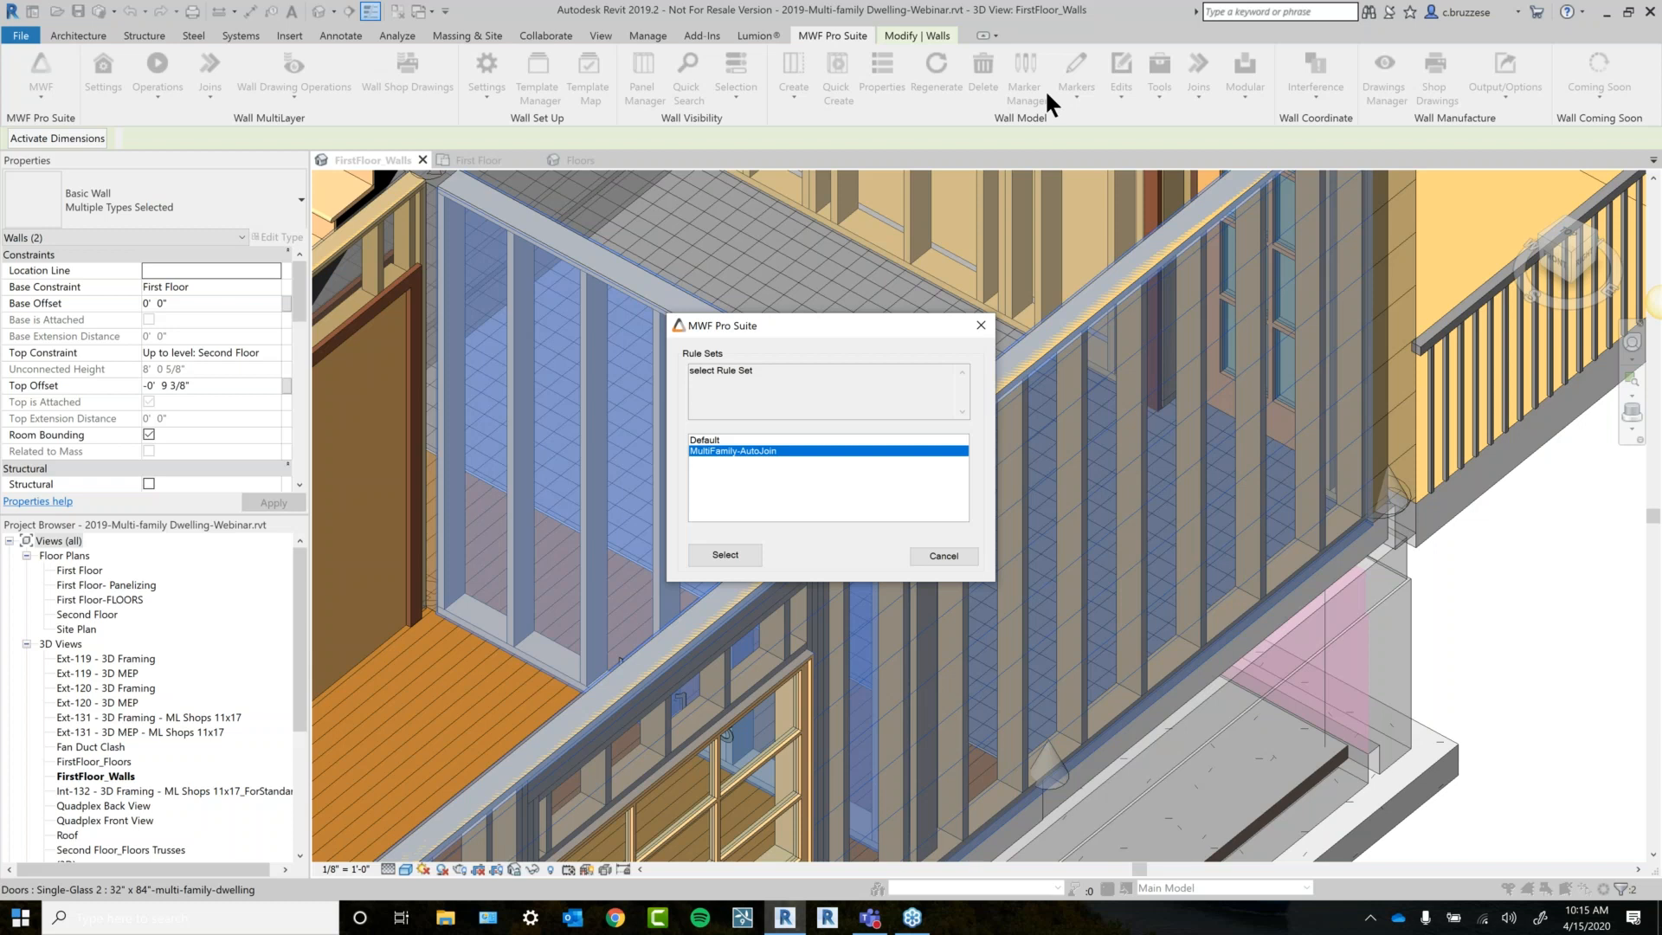
{"action": "left_click", "coordinate": [711, 440]}
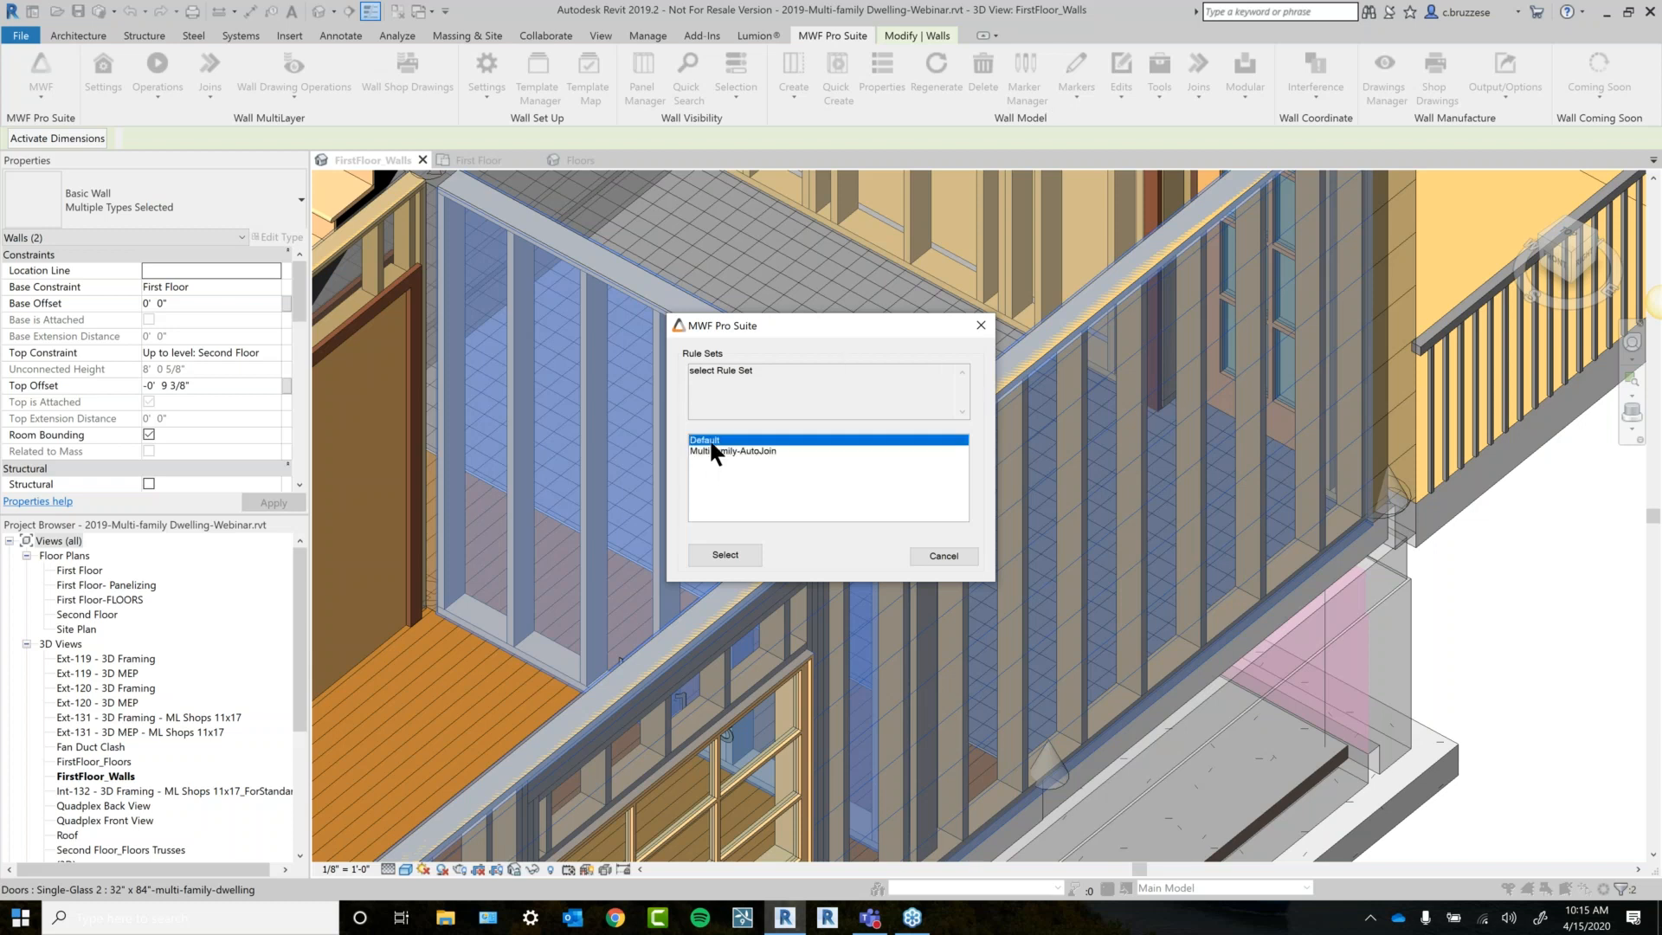
{"action": "left_click", "coordinate": [732, 451]}
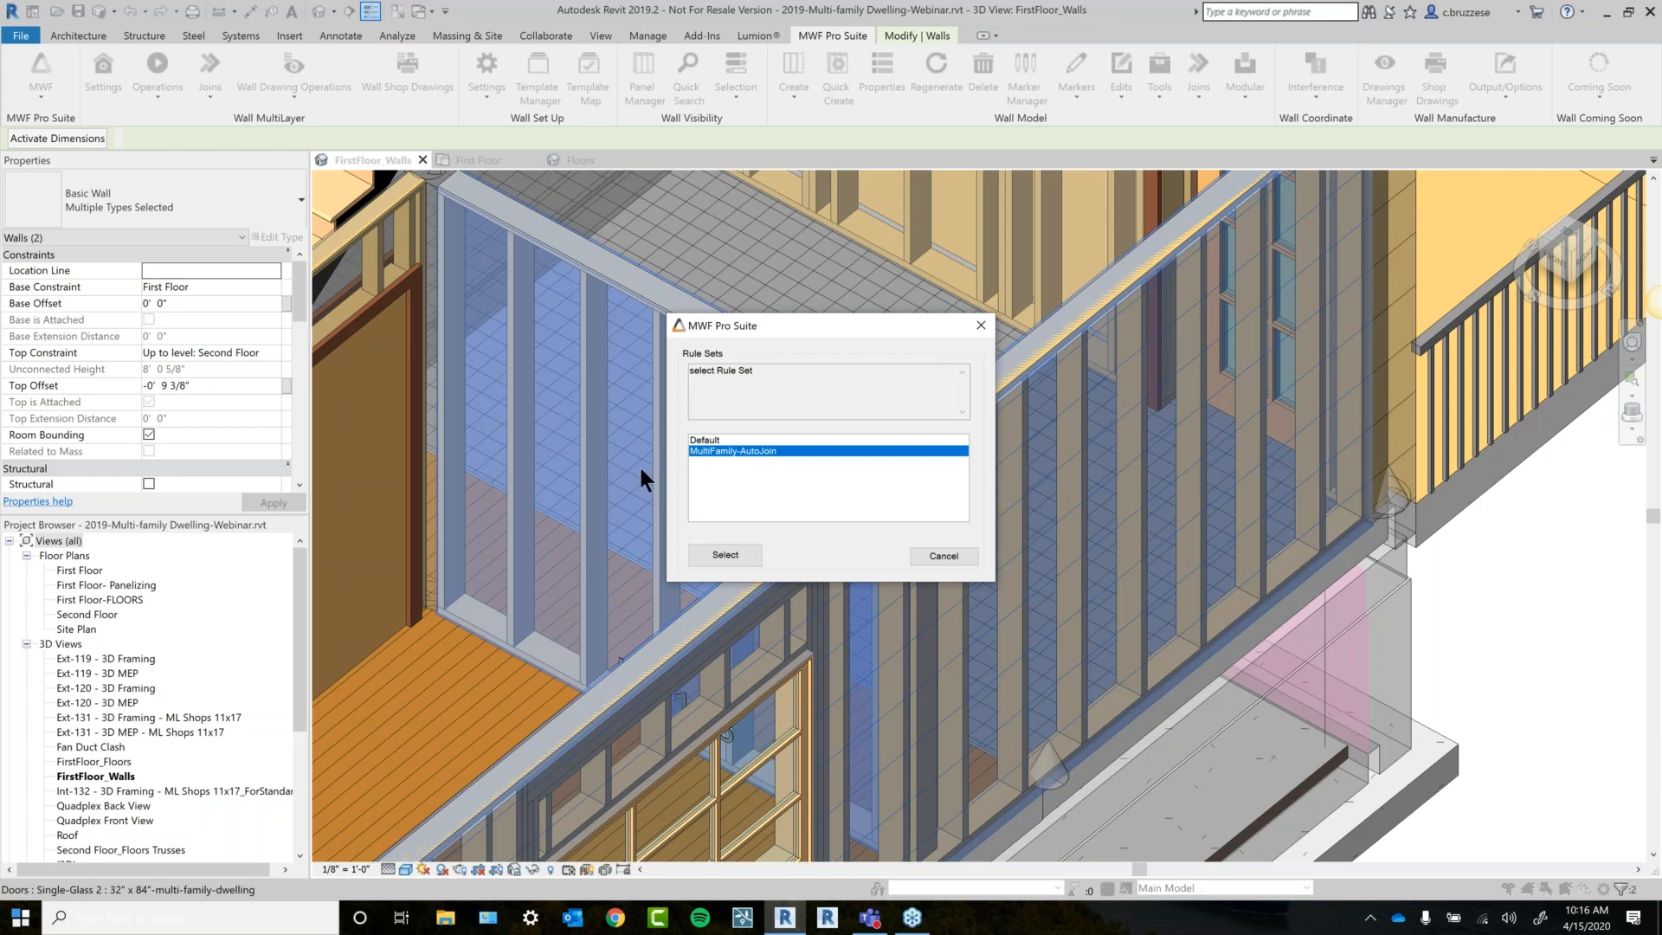
{"action": "left_click", "coordinate": [728, 556]}
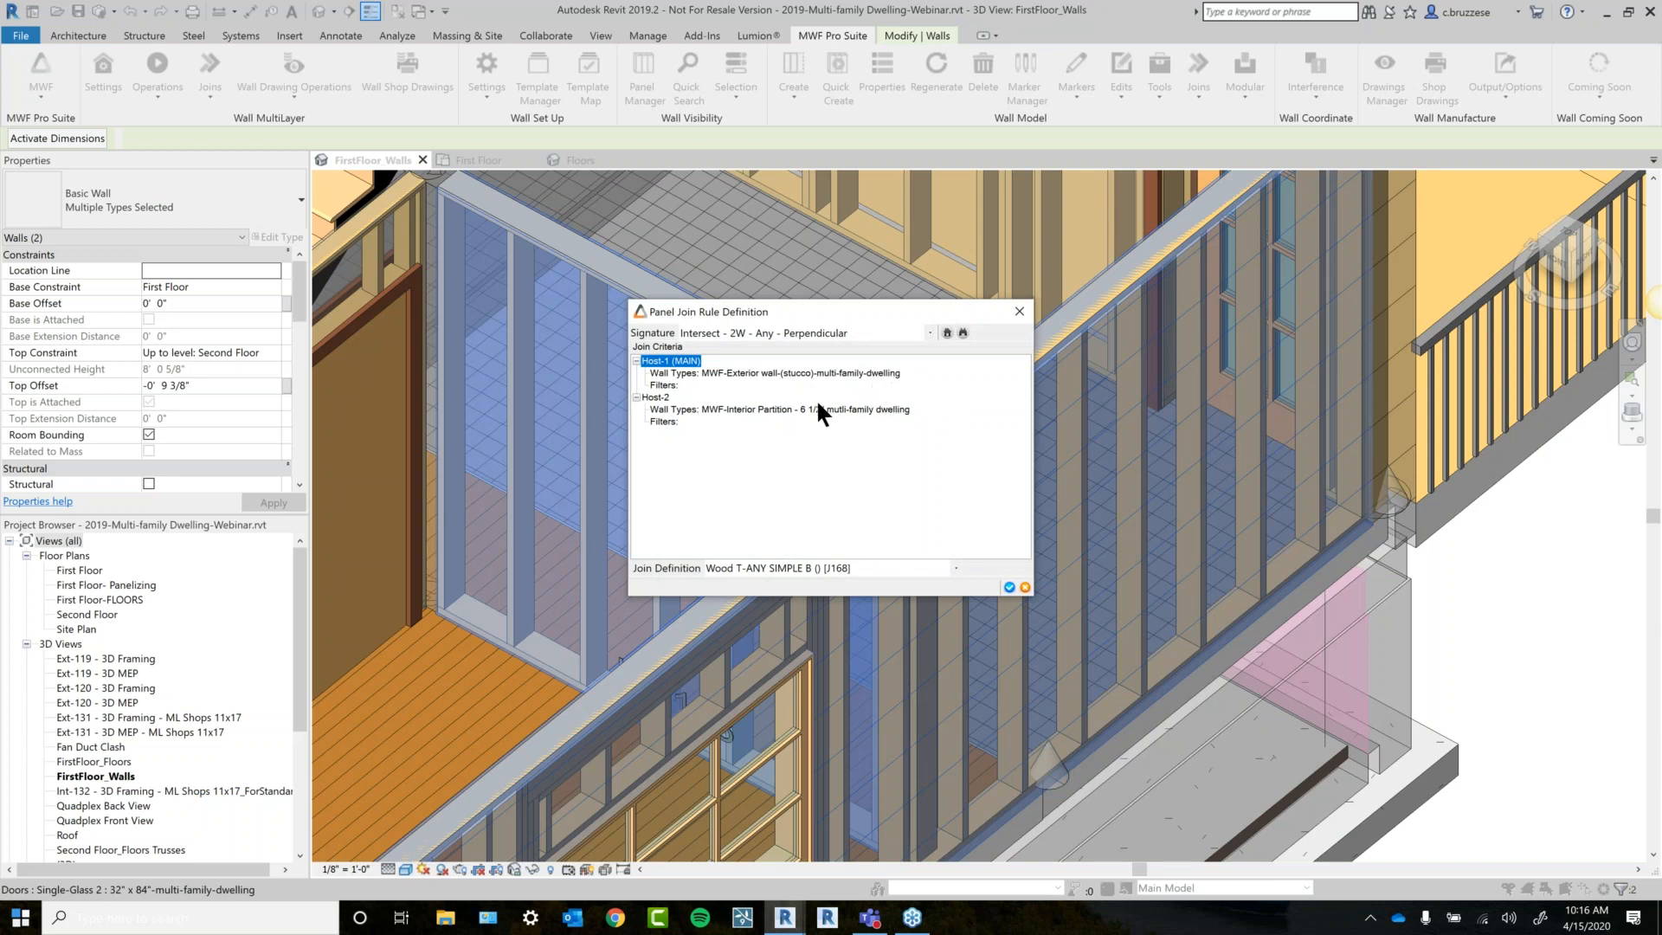
Blank out the wall type criterion of Host-1 (MAIN) in the panel join rule definition.
{"action": "left_click_drag", "start_coordinate": [822, 307], "coordinate": [614, 183]}
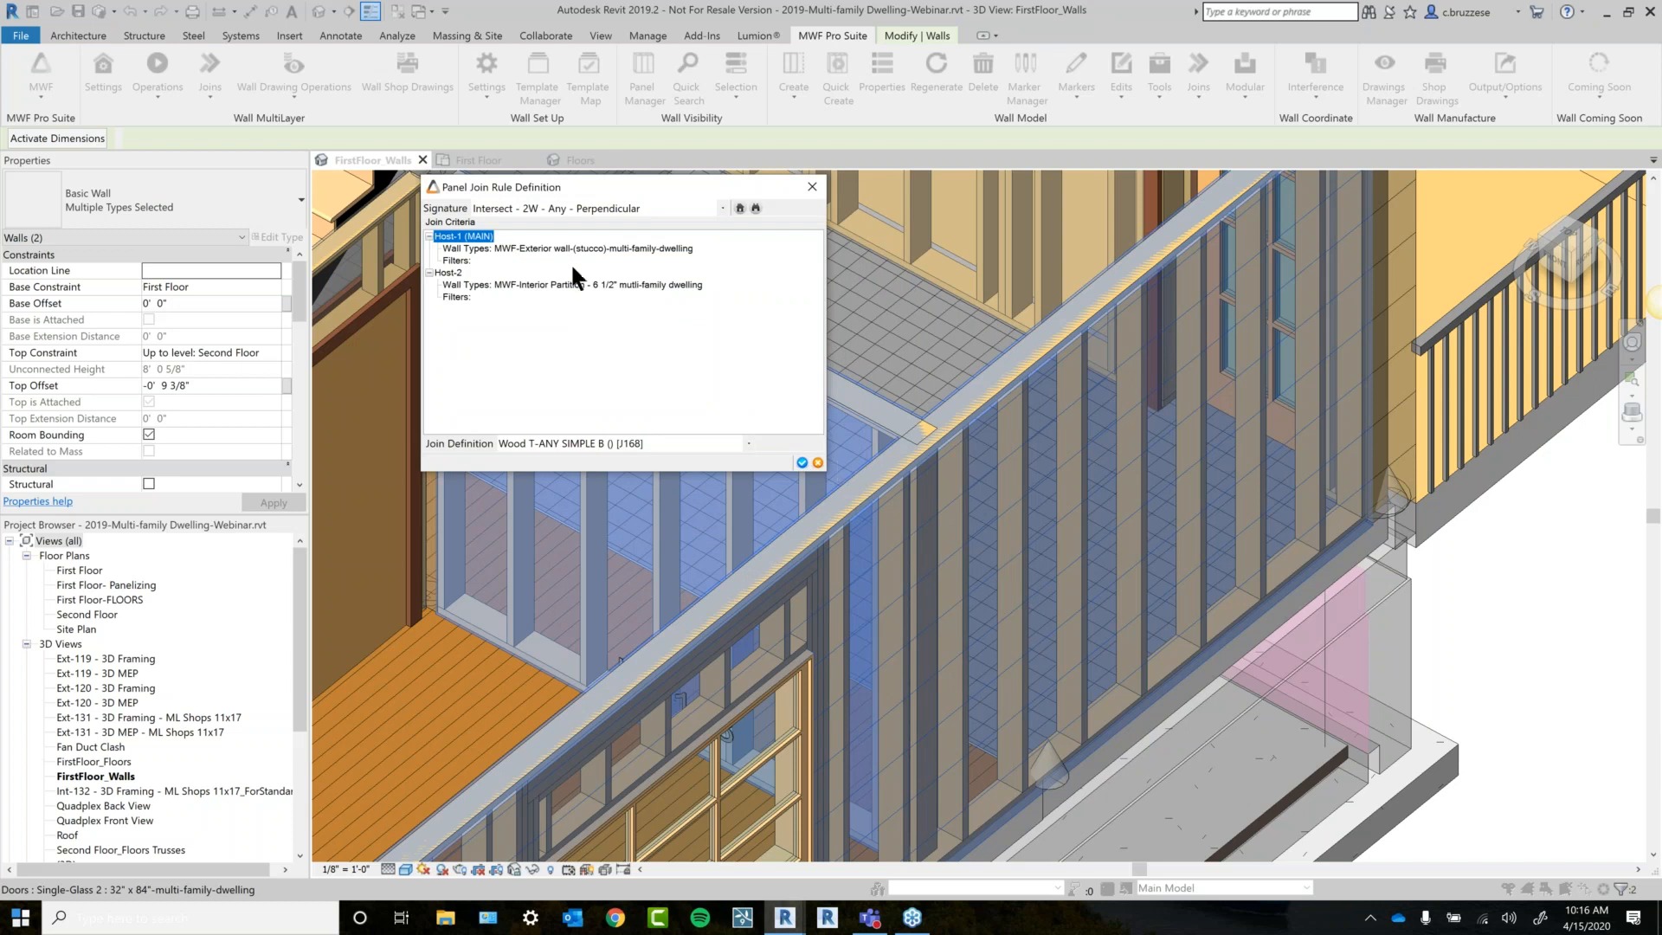
{"action": "left_click", "coordinate": [500, 248]}
{"action": "left_click", "coordinate": [450, 271]}
{"action": "left_click", "coordinate": [465, 238]}
{"action": "left_click", "coordinate": [447, 273]}
{"action": "left_click", "coordinate": [740, 208]}
{"action": "scroll", "coordinate": [783, 478], "scroll_direction": "up", "scroll_amount": 6}
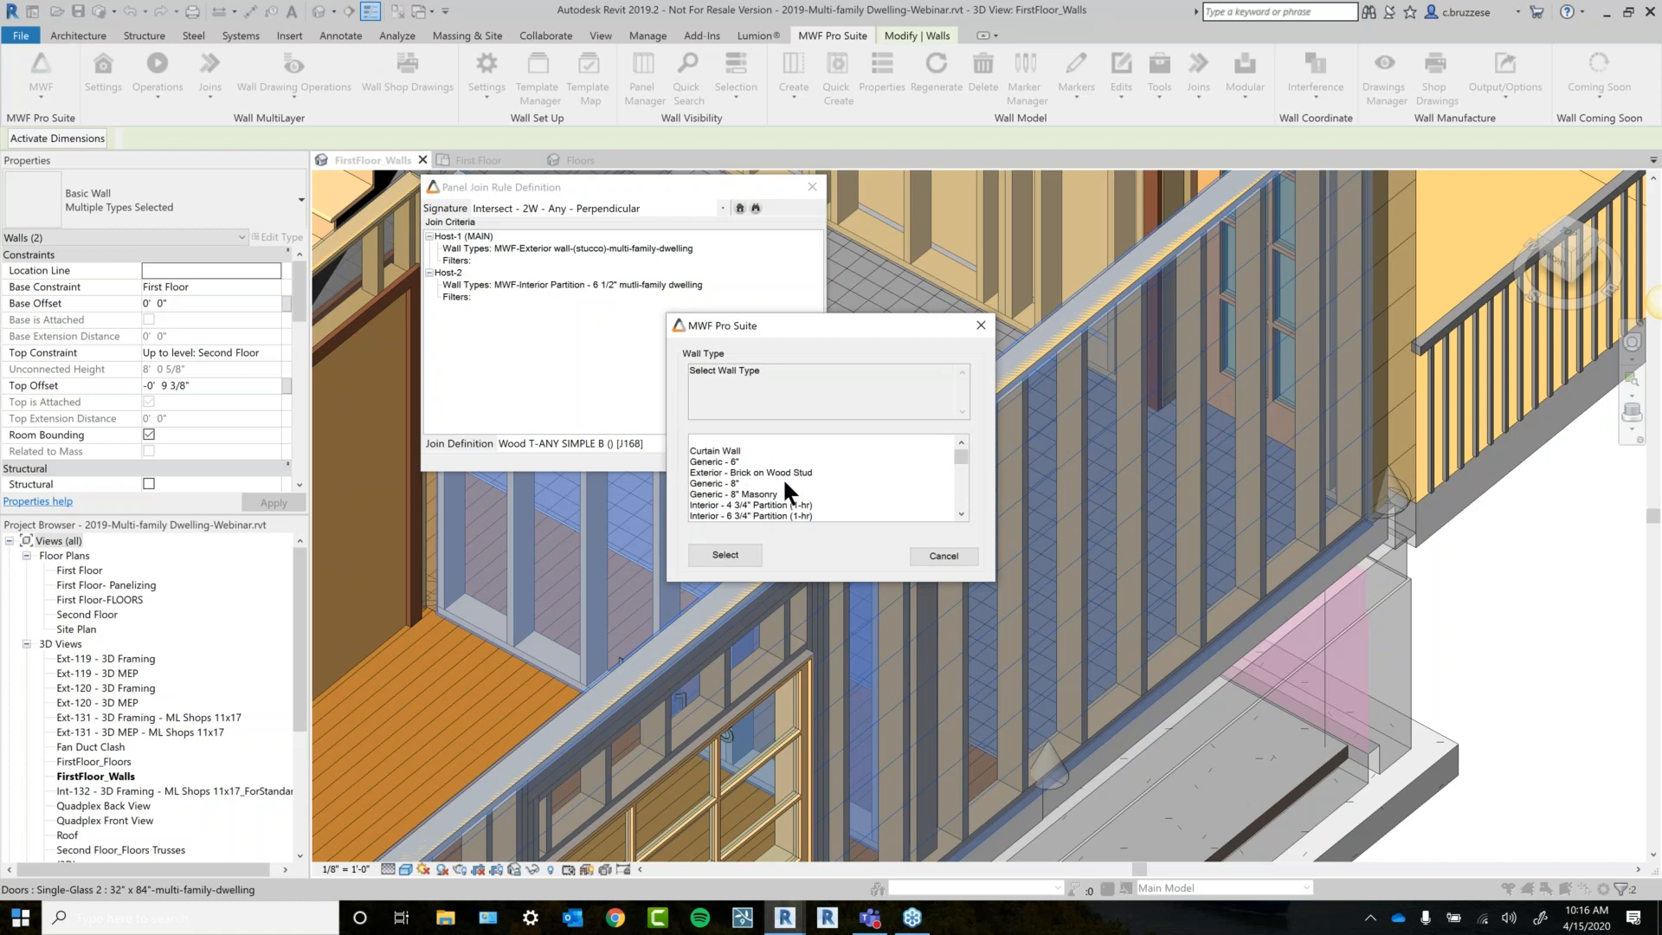
{"action": "scroll", "coordinate": [796, 495], "scroll_direction": "down", "scroll_amount": 3}
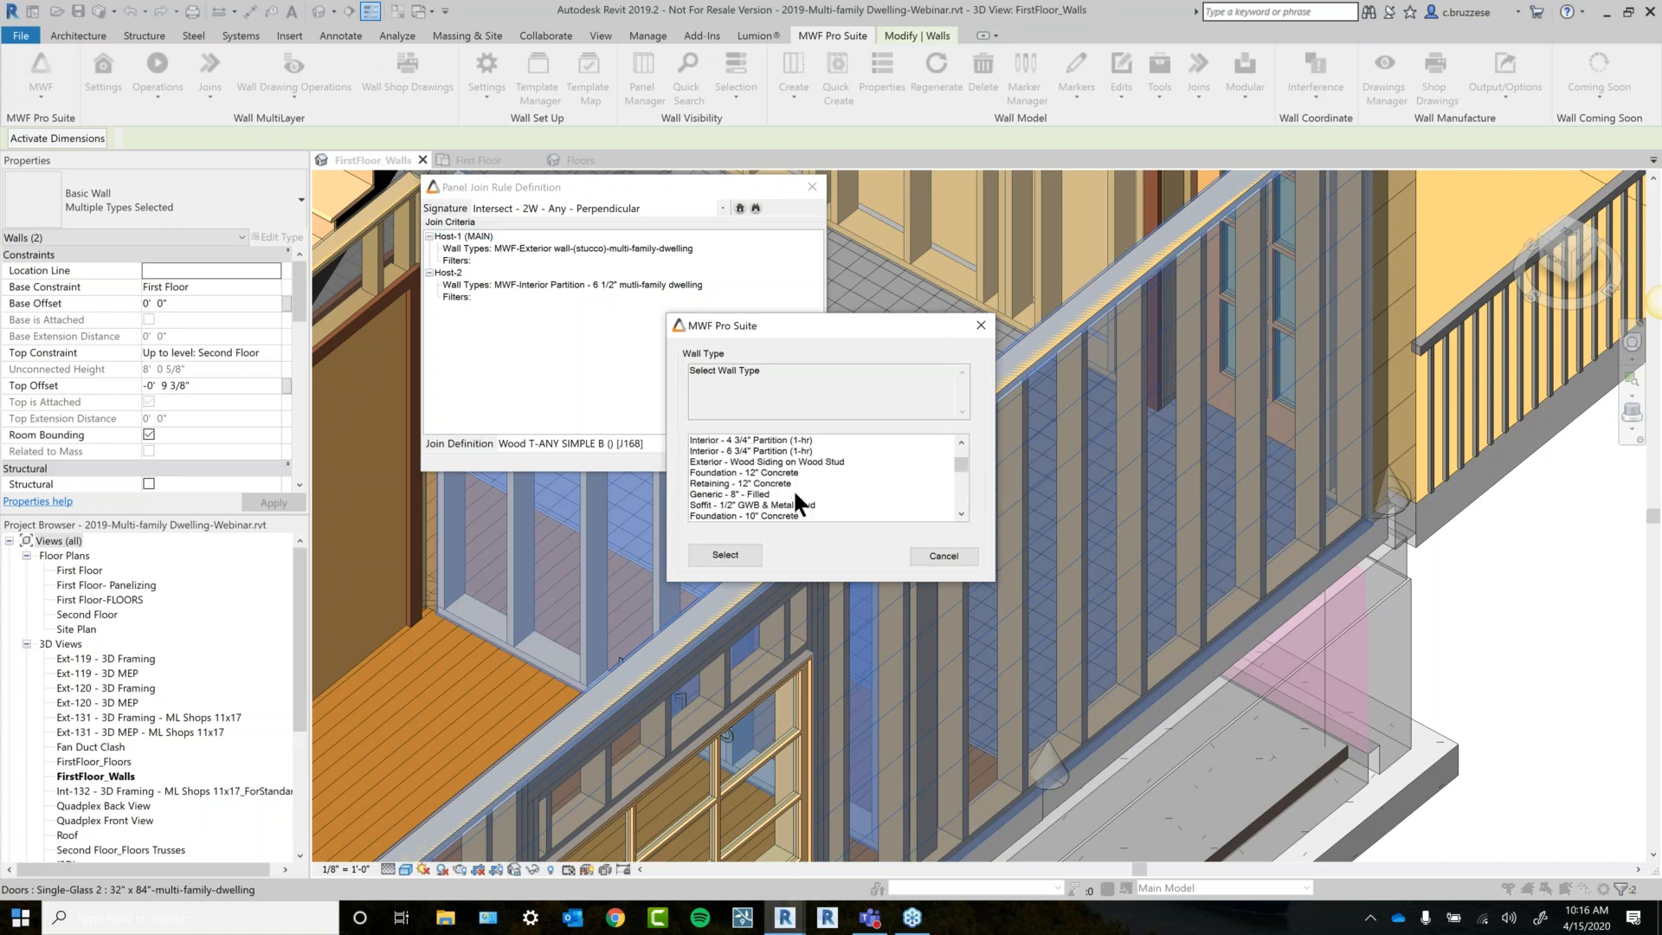
{"action": "scroll", "coordinate": [793, 490], "scroll_direction": "up", "scroll_amount": 3}
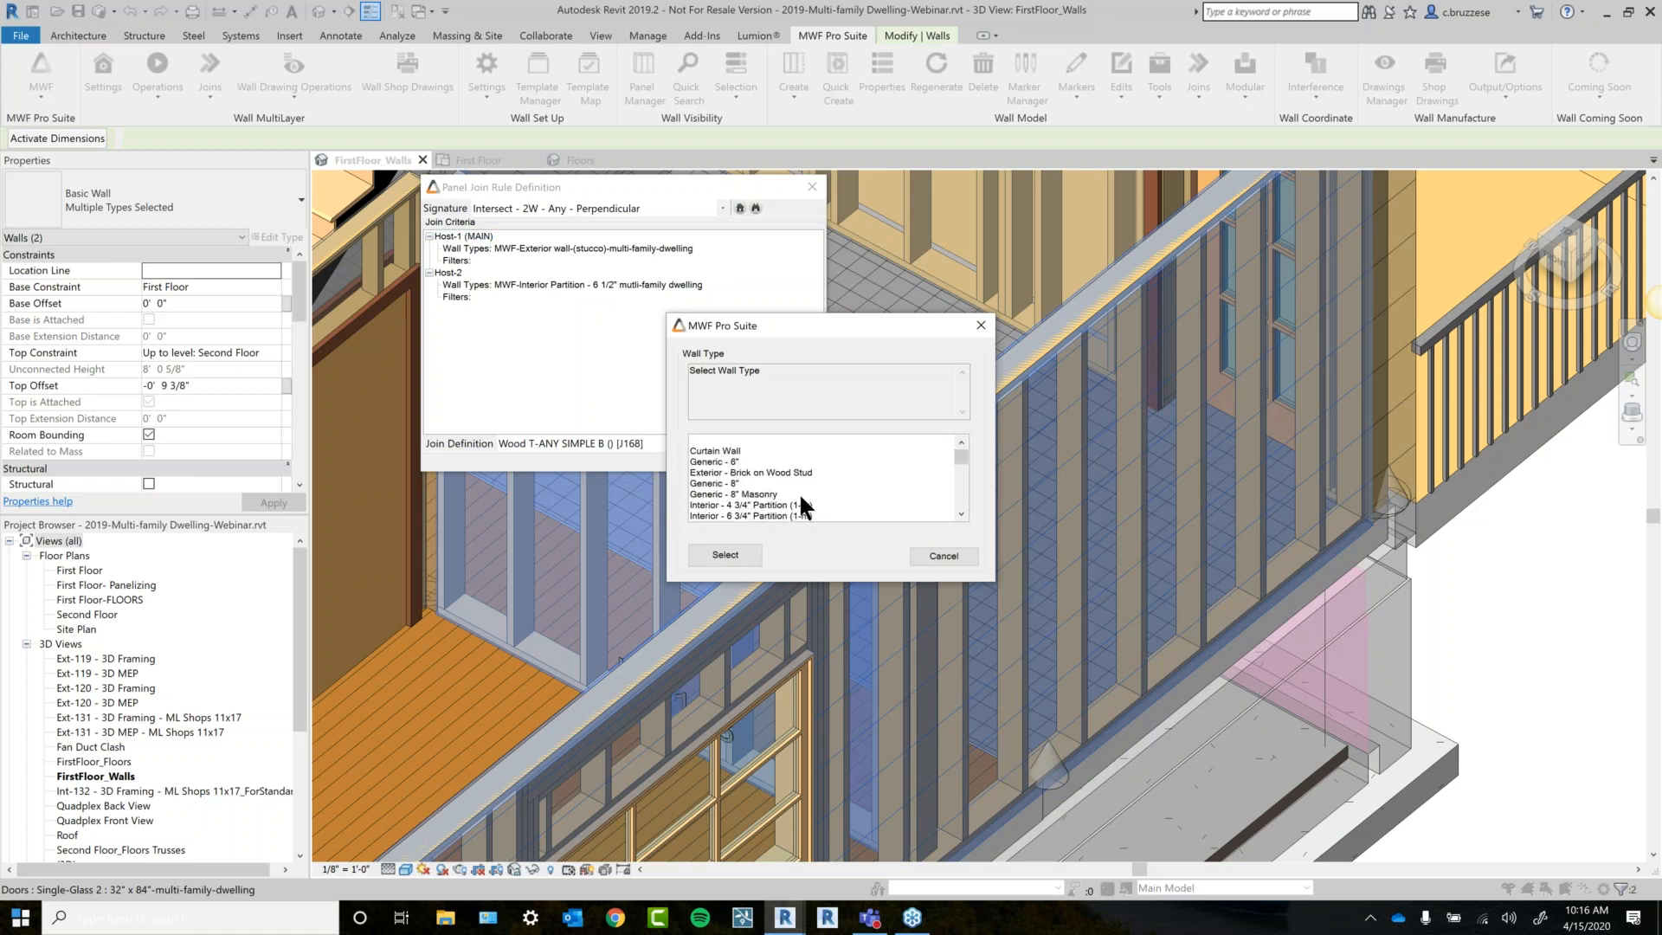
{"action": "left_click", "coordinate": [724, 440]}
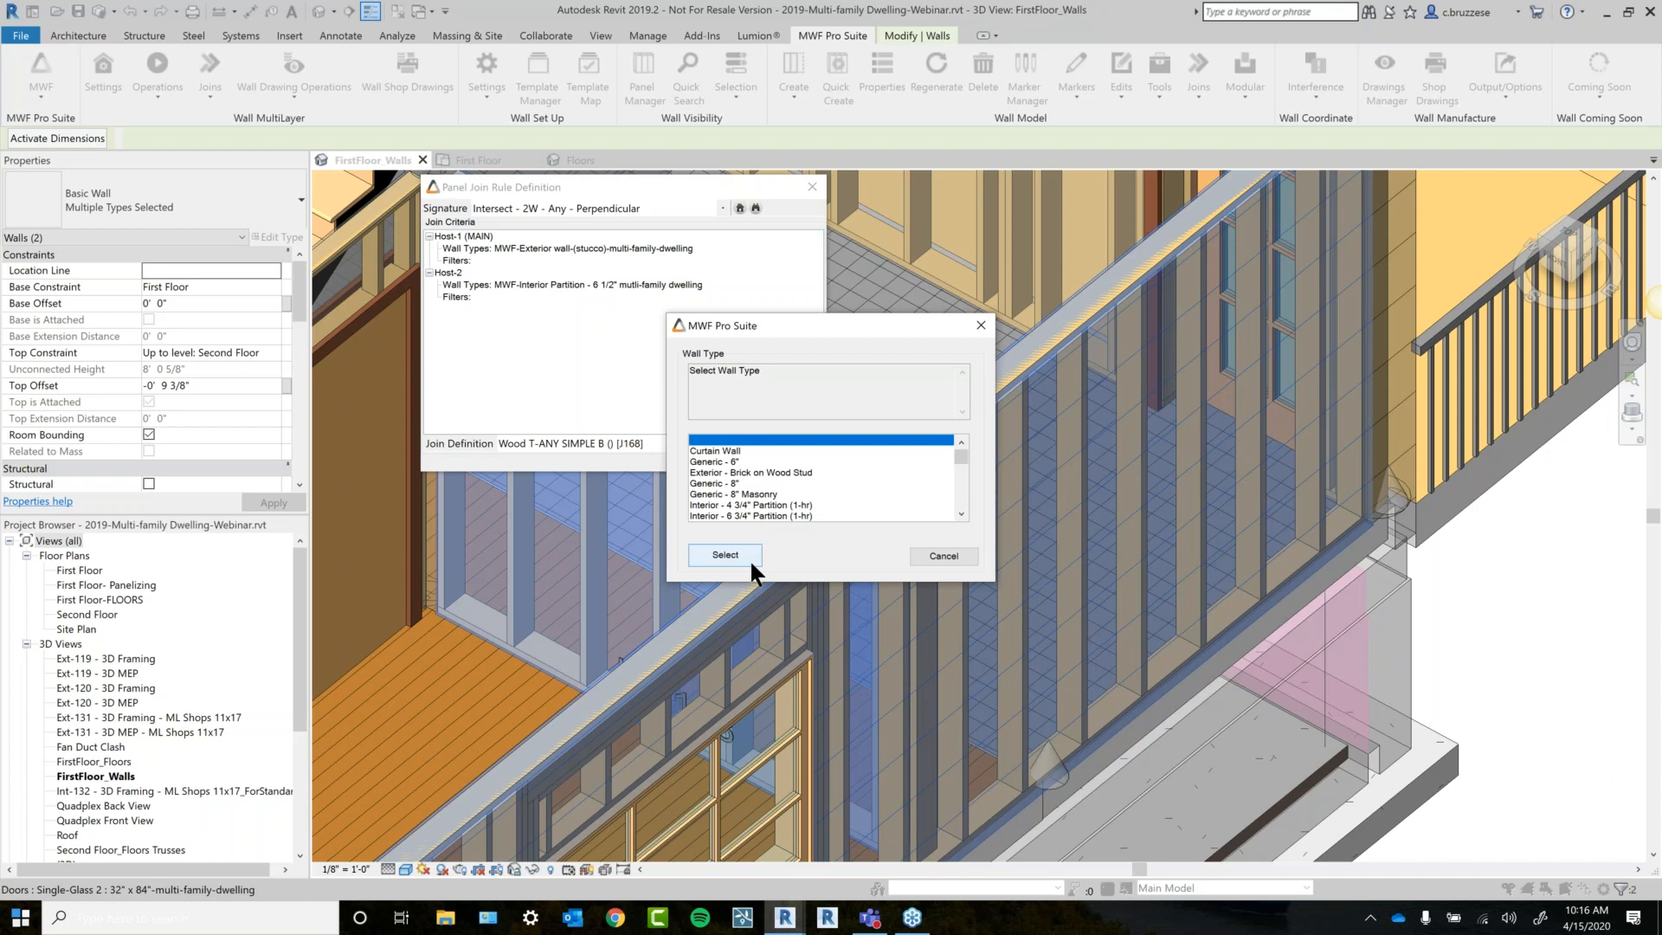
{"action": "left_click", "coordinate": [725, 555]}
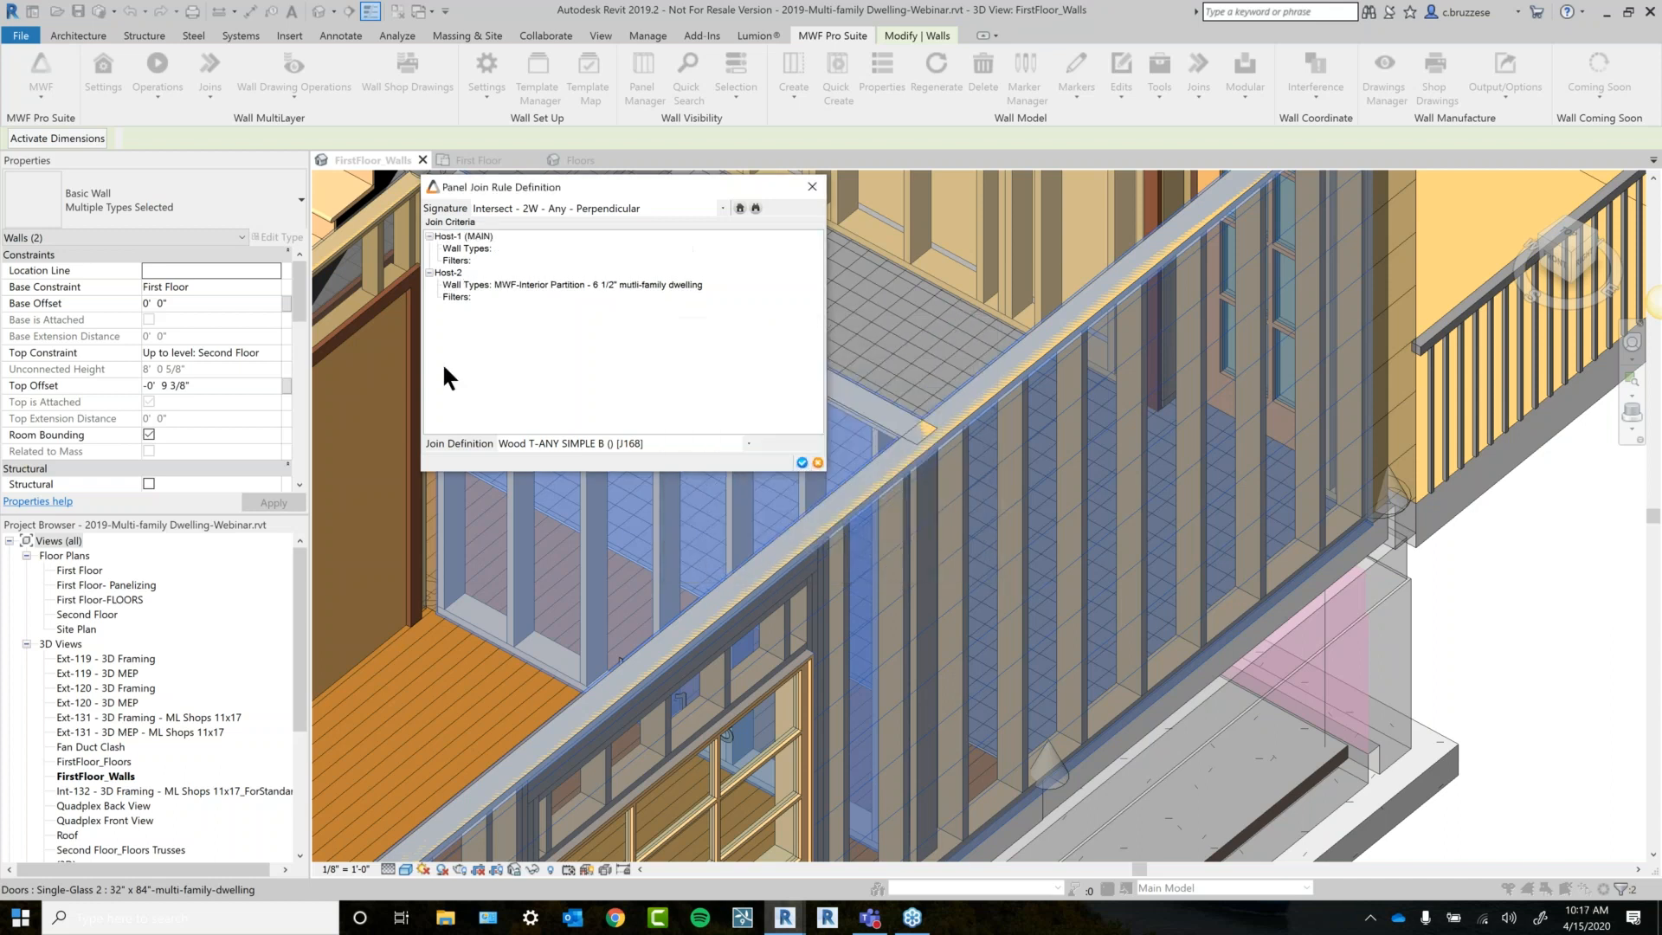
Blank out the wall type criterion of Host-2 and save the panel join rule.
{"action": "left_click", "coordinate": [738, 206]}
{"action": "scroll", "coordinate": [757, 454], "scroll_direction": "up", "scroll_amount": 2}
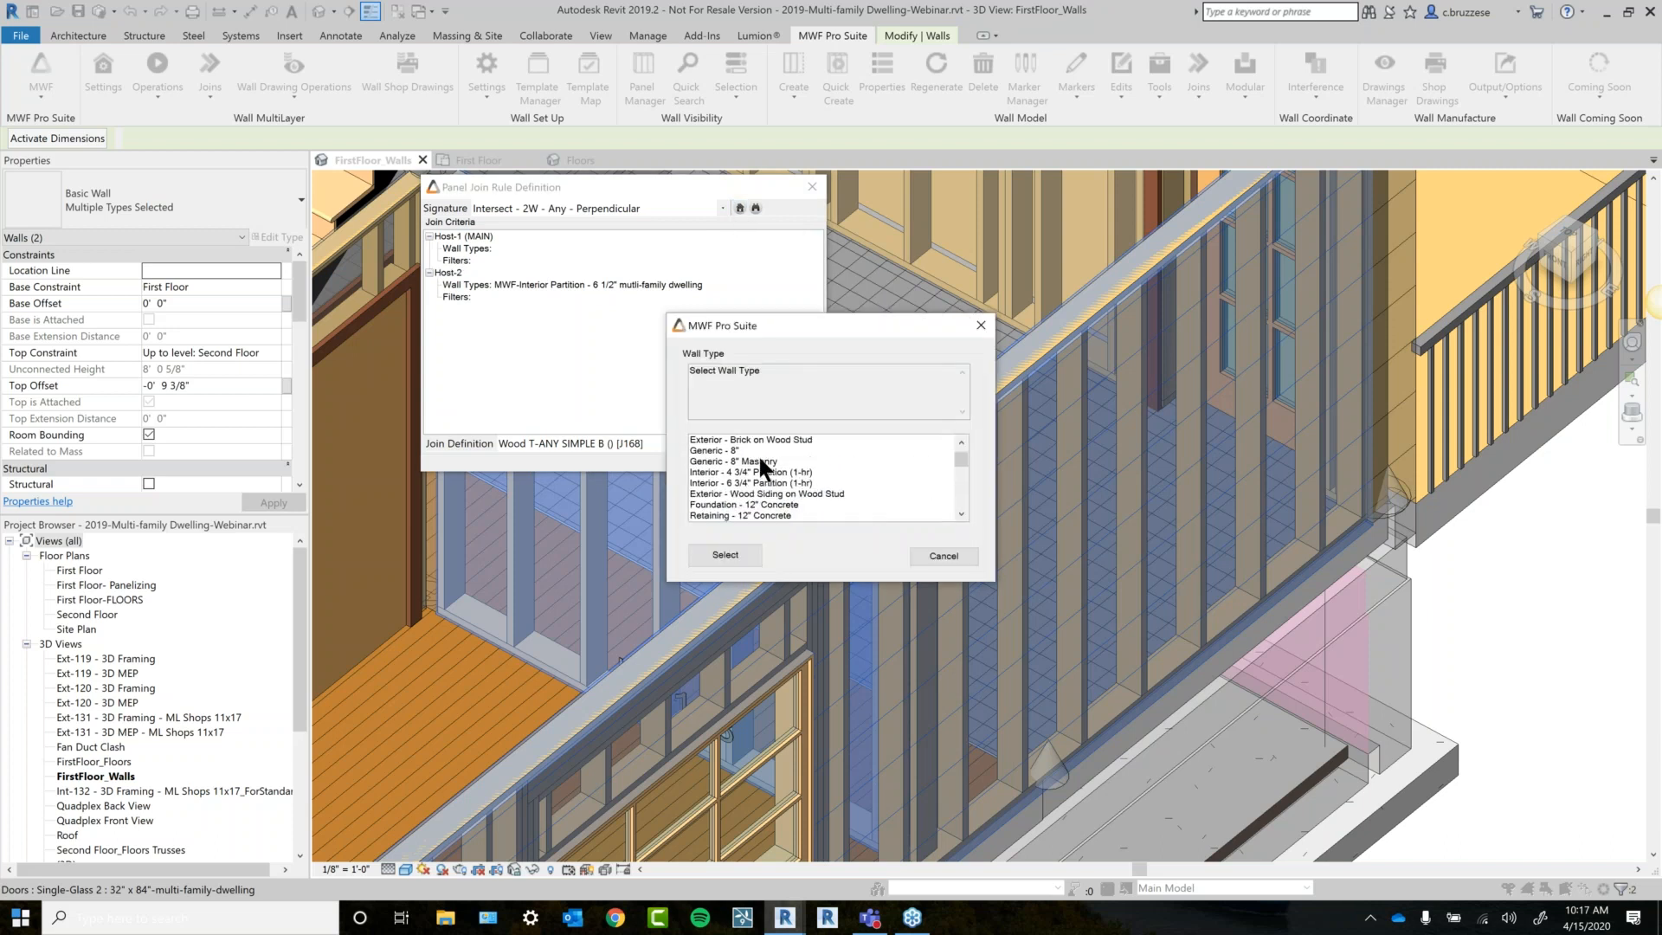
{"action": "left_click", "coordinate": [741, 441]}
{"action": "left_click", "coordinate": [724, 555]}
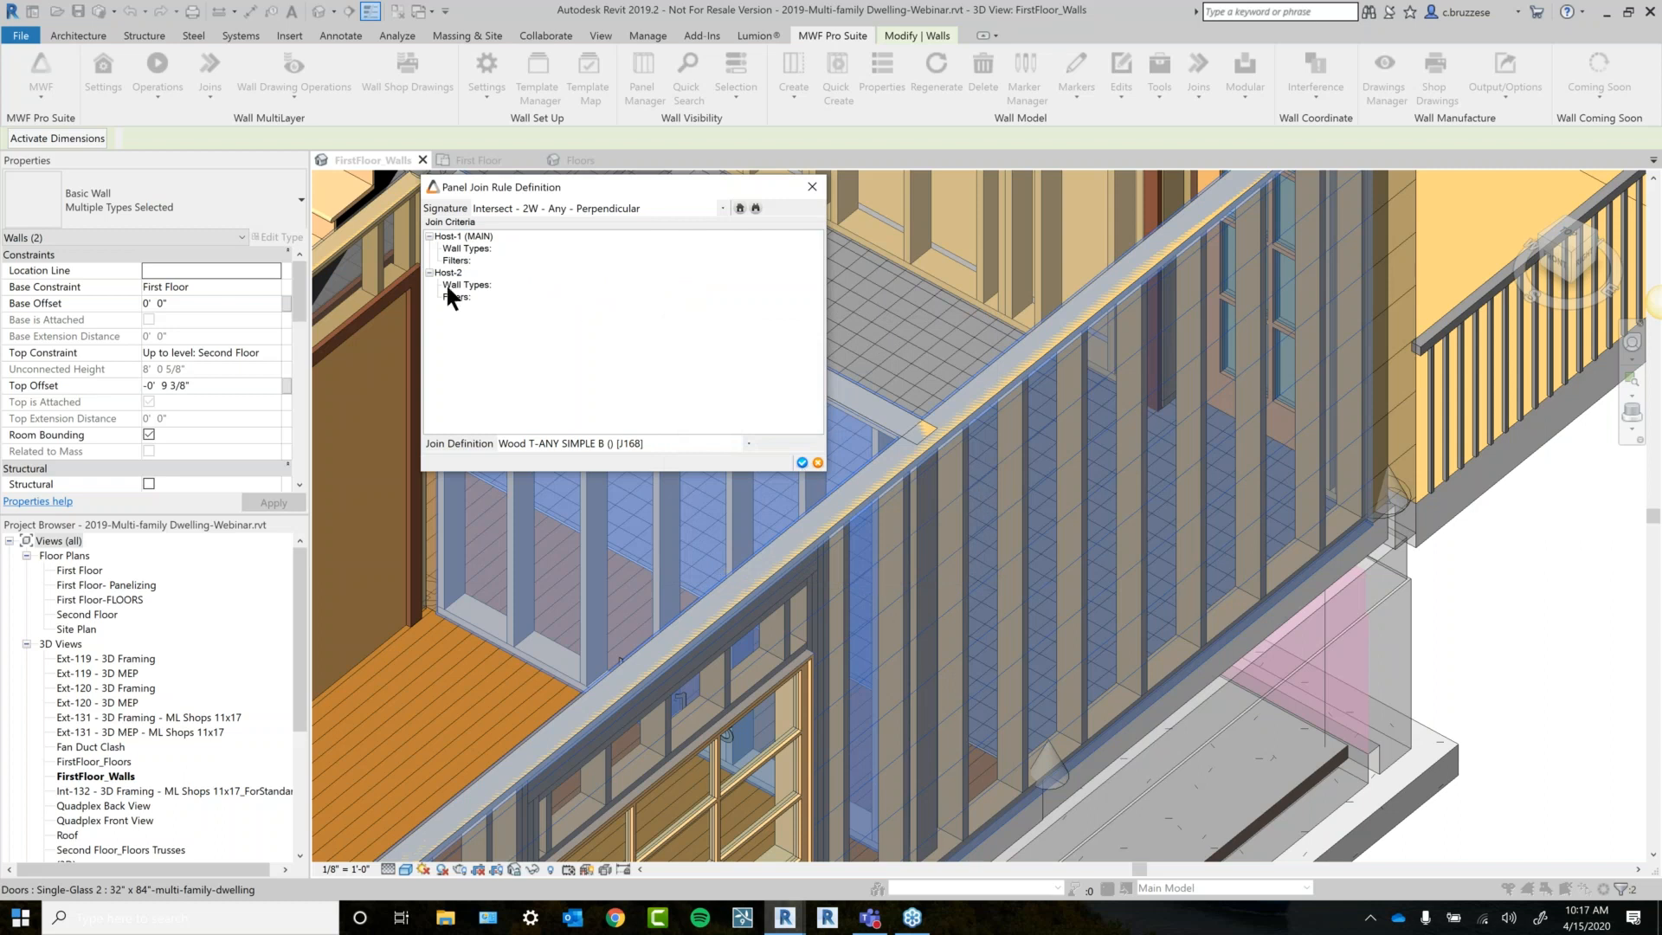
{"action": "left_click", "coordinate": [803, 460]}
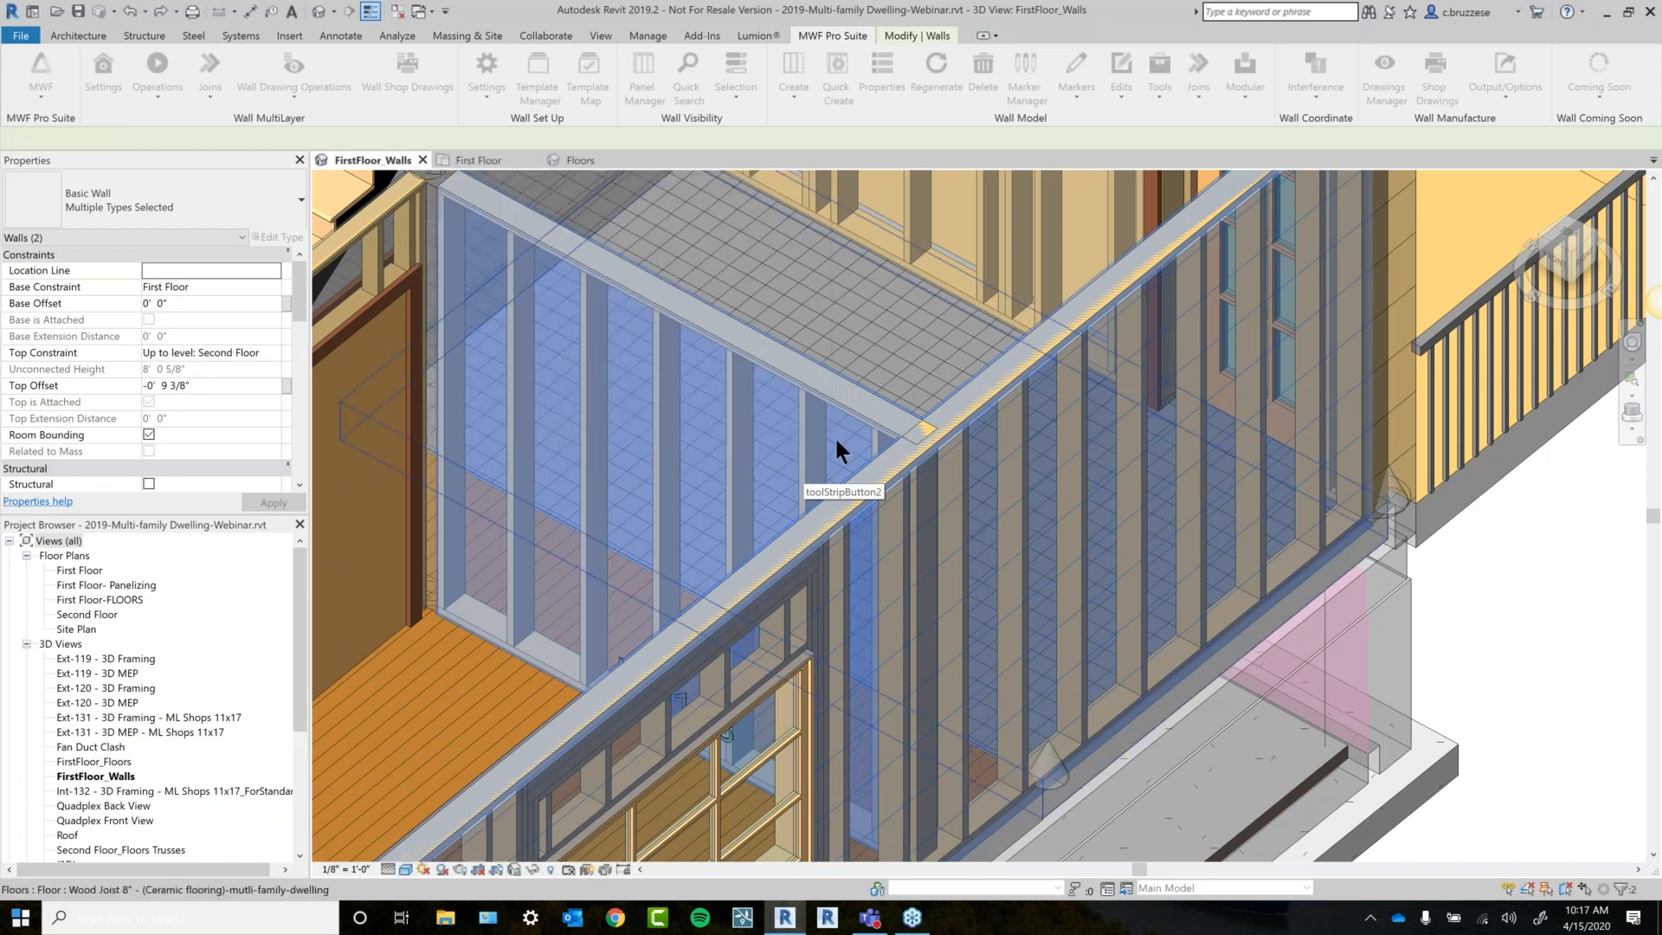
Auto-join the selected partition and stucco exterior wall using the MultiFamily-AutoJoin rule set.
{"action": "scroll", "coordinate": [838, 441], "scroll_direction": "down", "scroll_amount": 1}
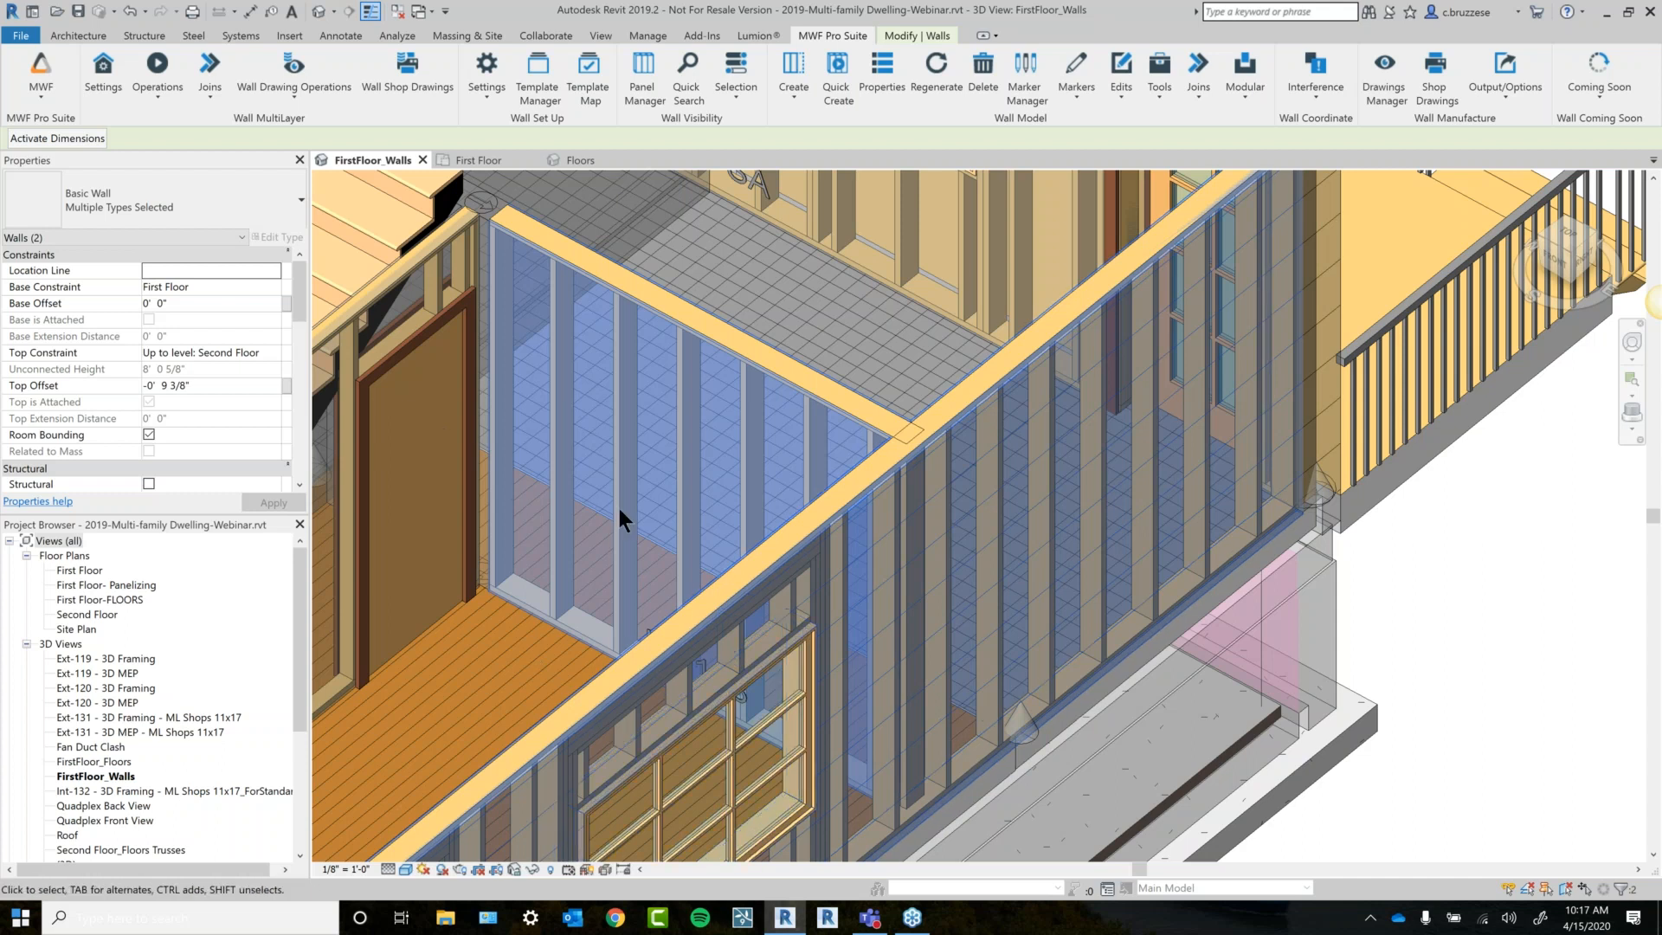
{"action": "scroll", "coordinate": [618, 509], "scroll_direction": "down", "scroll_amount": 1}
{"action": "mouse_move", "coordinate": [618, 509]}
{"action": "middle_mouse_down"}
{"action": "mouse_move", "coordinate": [816, 372]}
{"action": "mouse_move", "coordinate": [1082, 286]}
{"action": "middle_mouse_up"}
{"action": "middle_click_drag", "start_coordinate": [745, 527], "coordinate": [953, 371]}
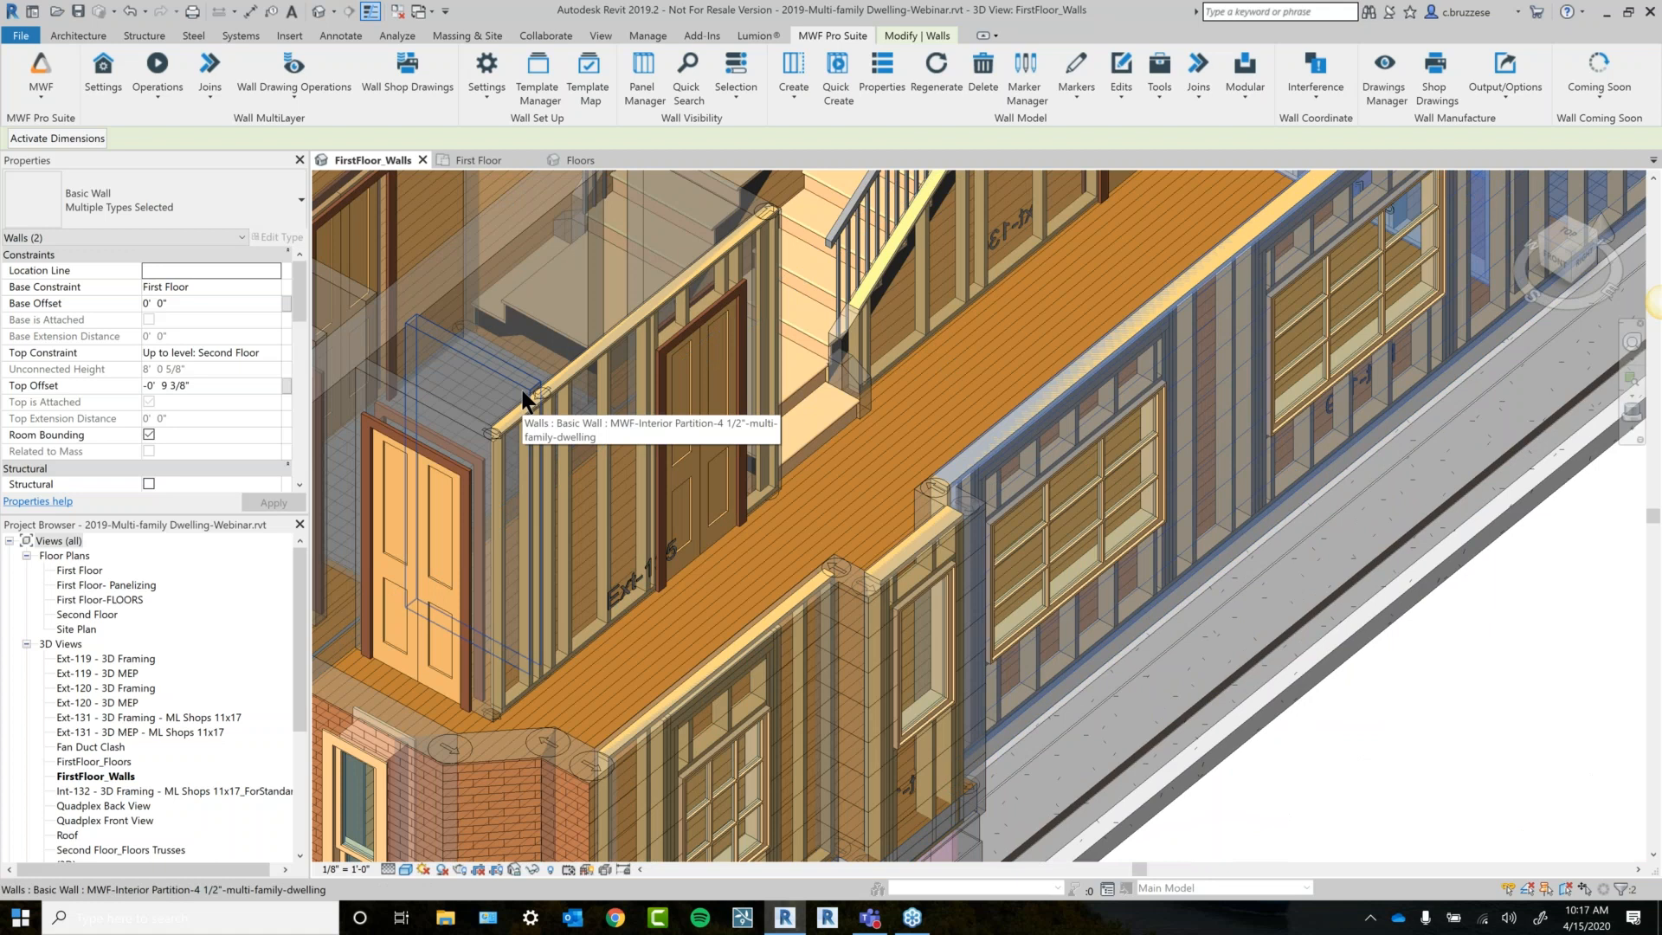
{"action": "middle_click_drag", "start_coordinate": [942, 345], "coordinate": [730, 483]}
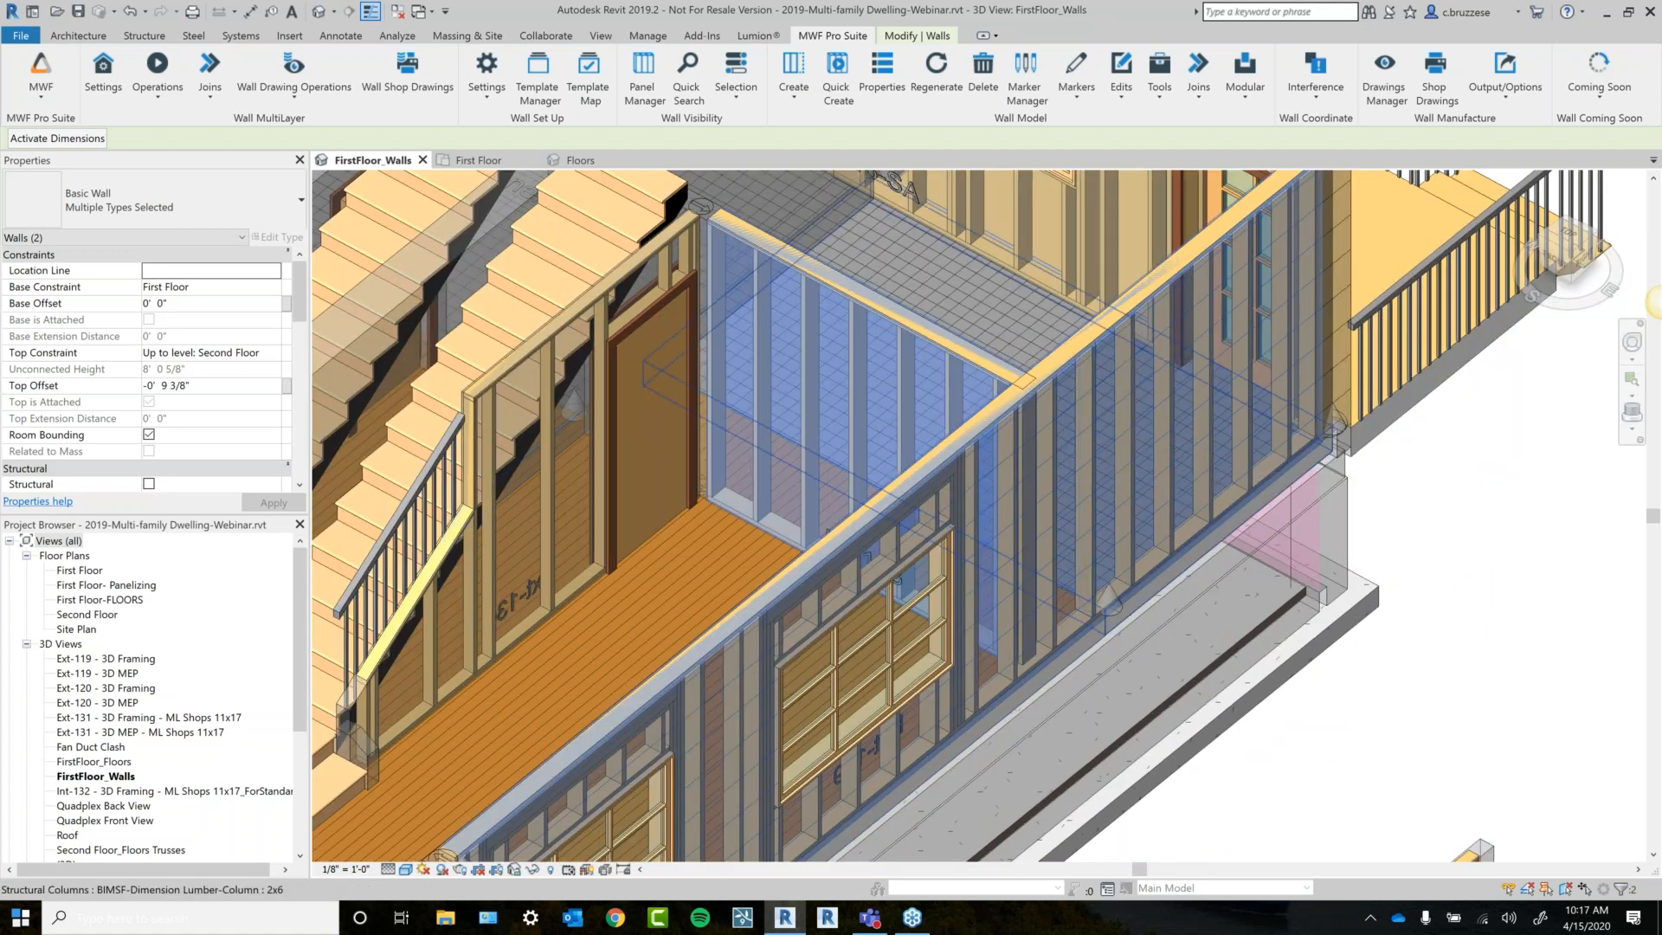
{"action": "left_click", "coordinate": [1198, 76]}
{"action": "left_click", "coordinate": [1140, 225]}
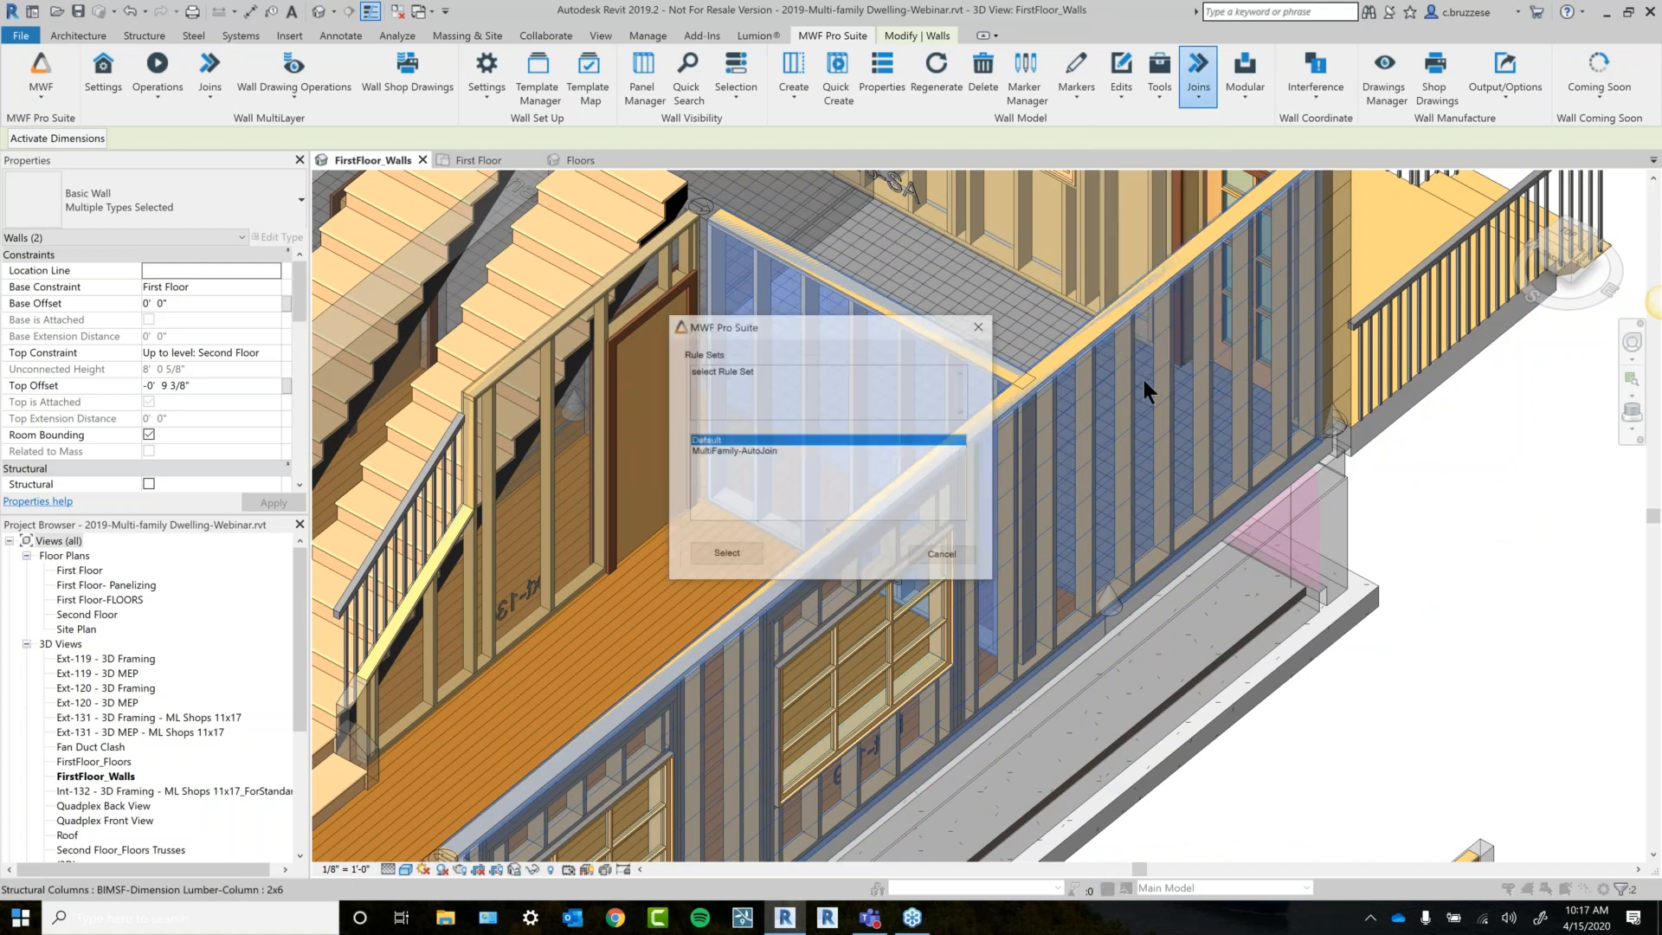
{"action": "left_click", "coordinate": [762, 451]}
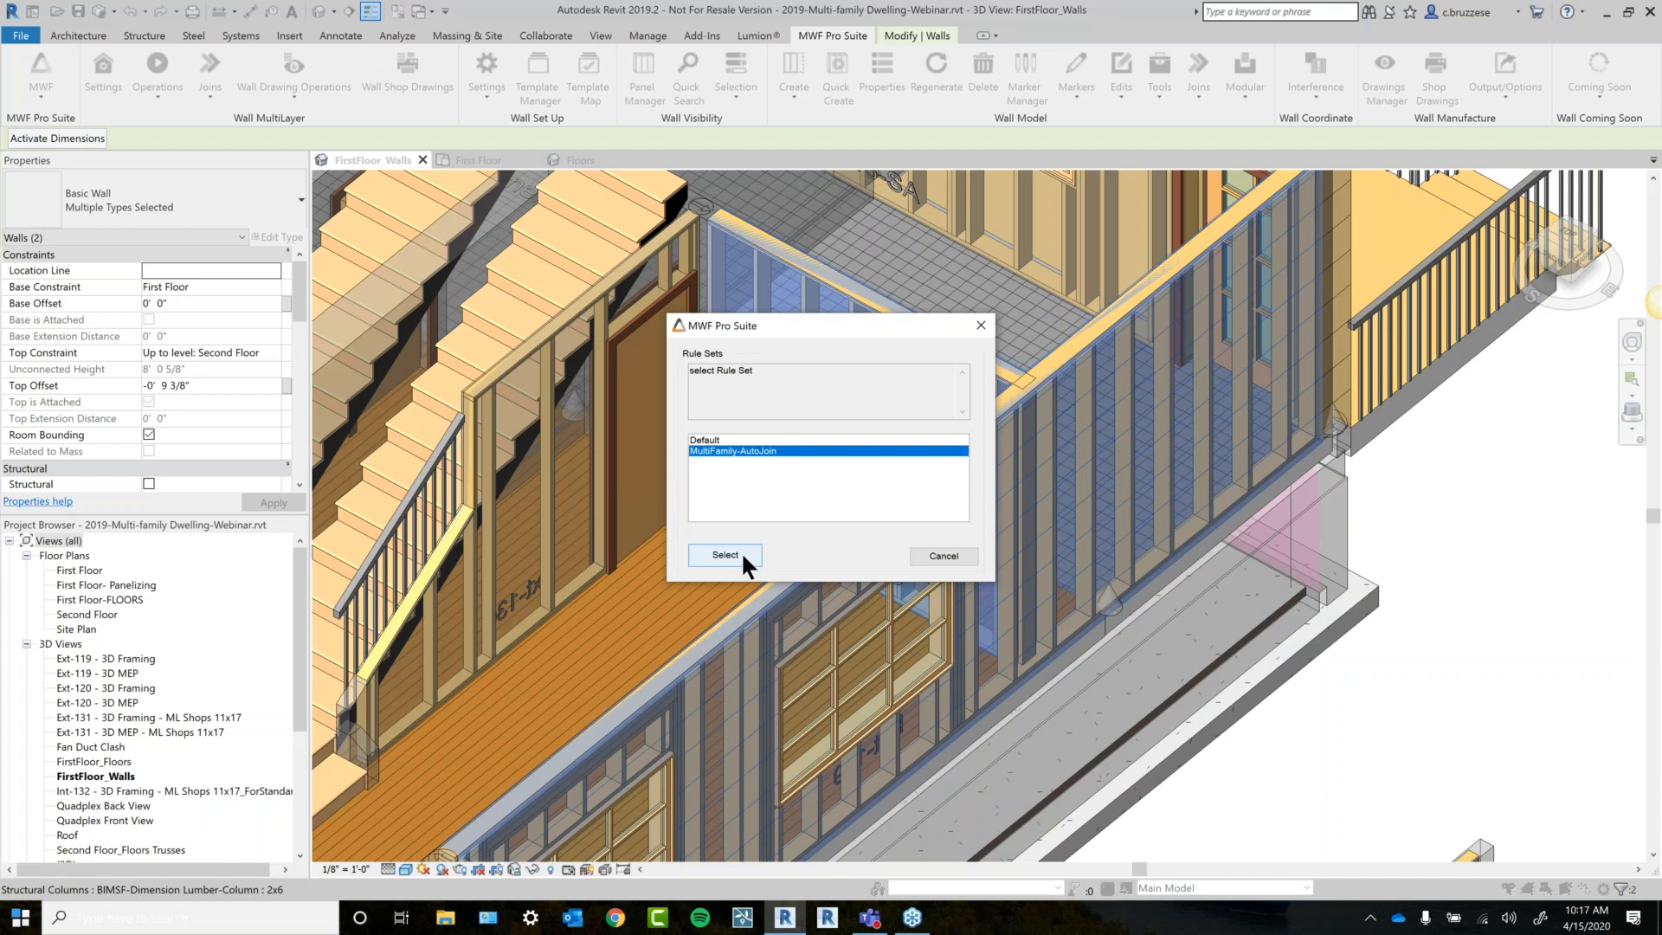
{"action": "left_click", "coordinate": [757, 561]}
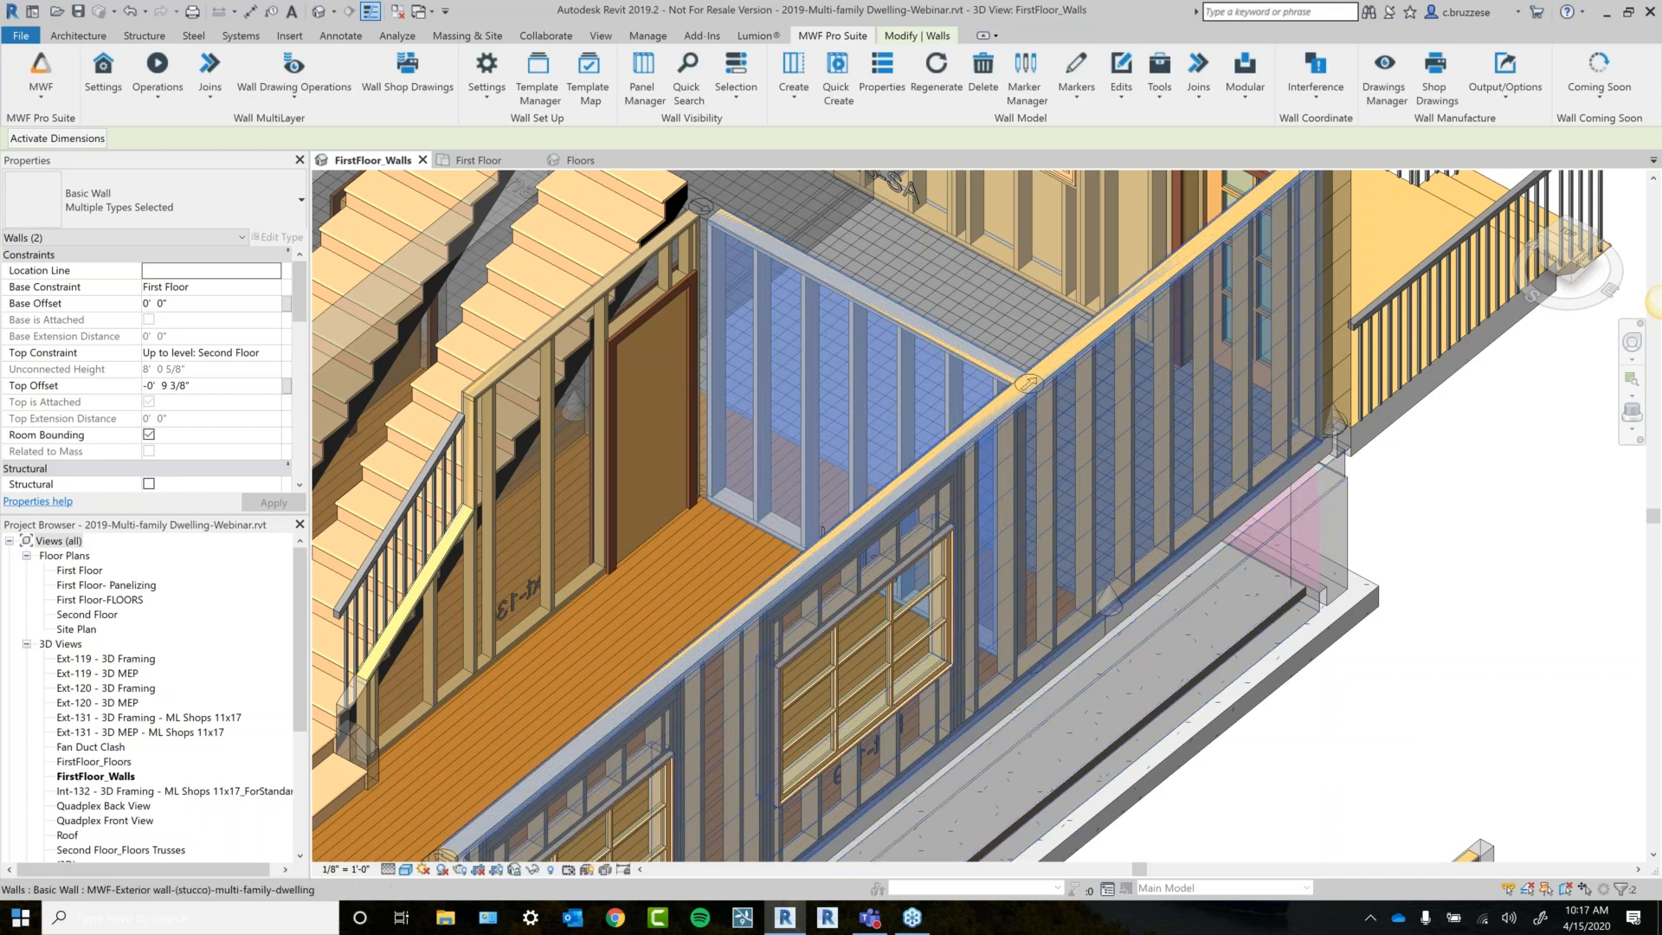
Inspect the framing at the joined wall intersection and select its panel join marker.
{"action": "middle_click_drag", "start_coordinate": [1177, 695], "coordinate": [1281, 718], "text": "shift"}
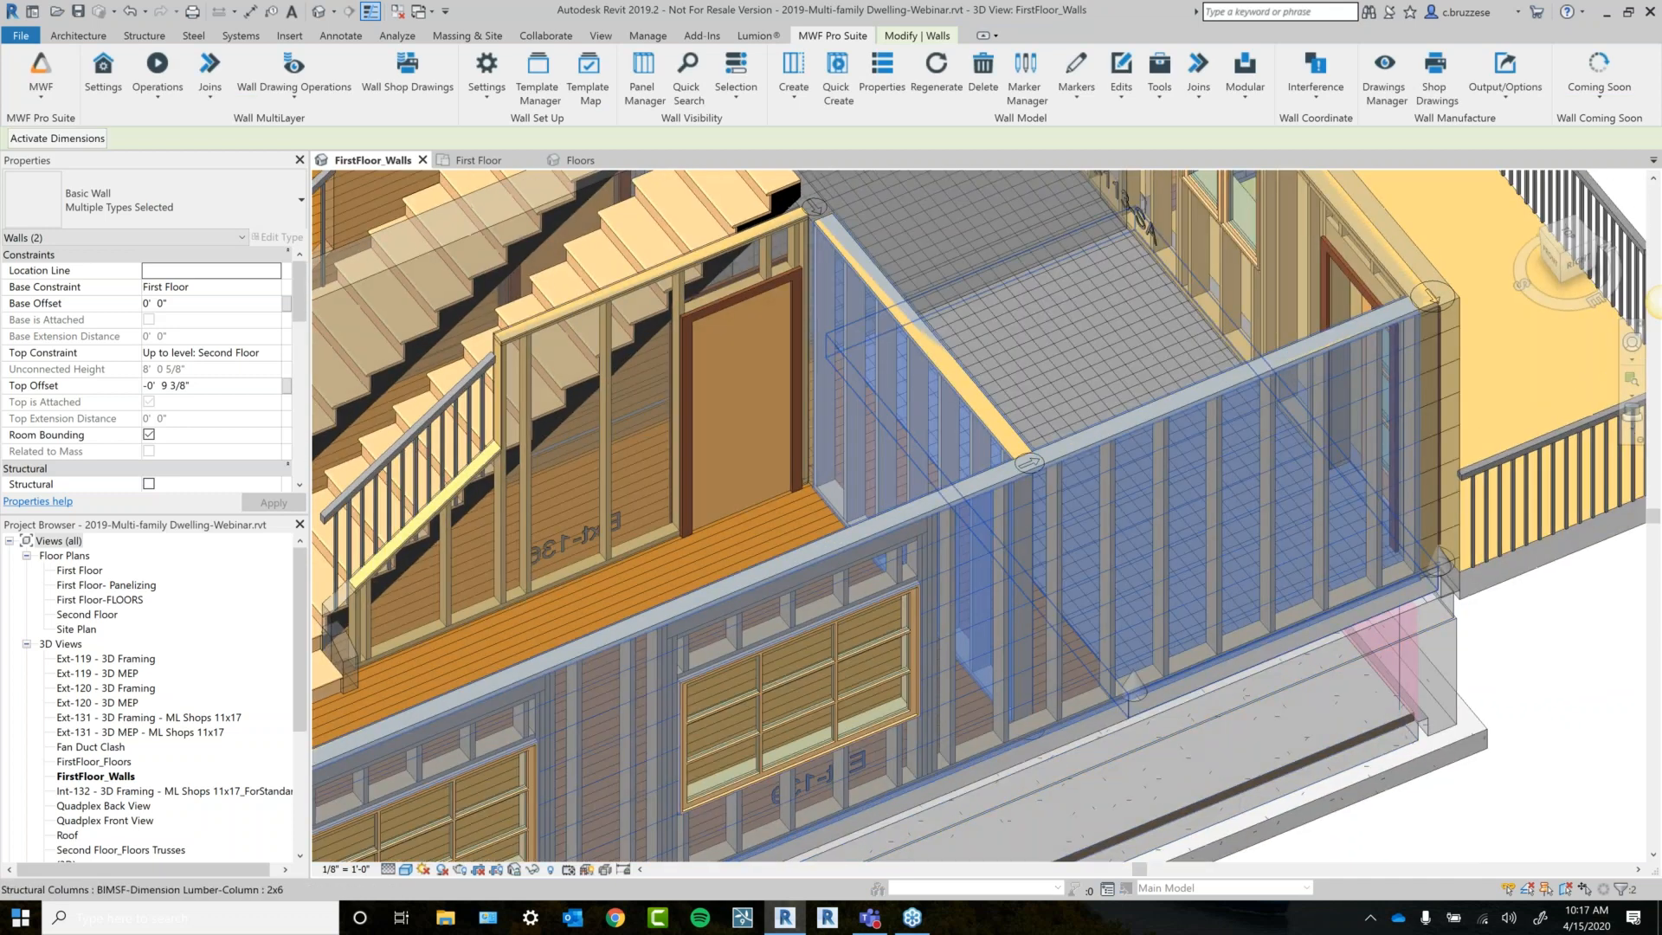
{"action": "scroll", "coordinate": [1040, 644], "scroll_direction": "up", "scroll_amount": 1}
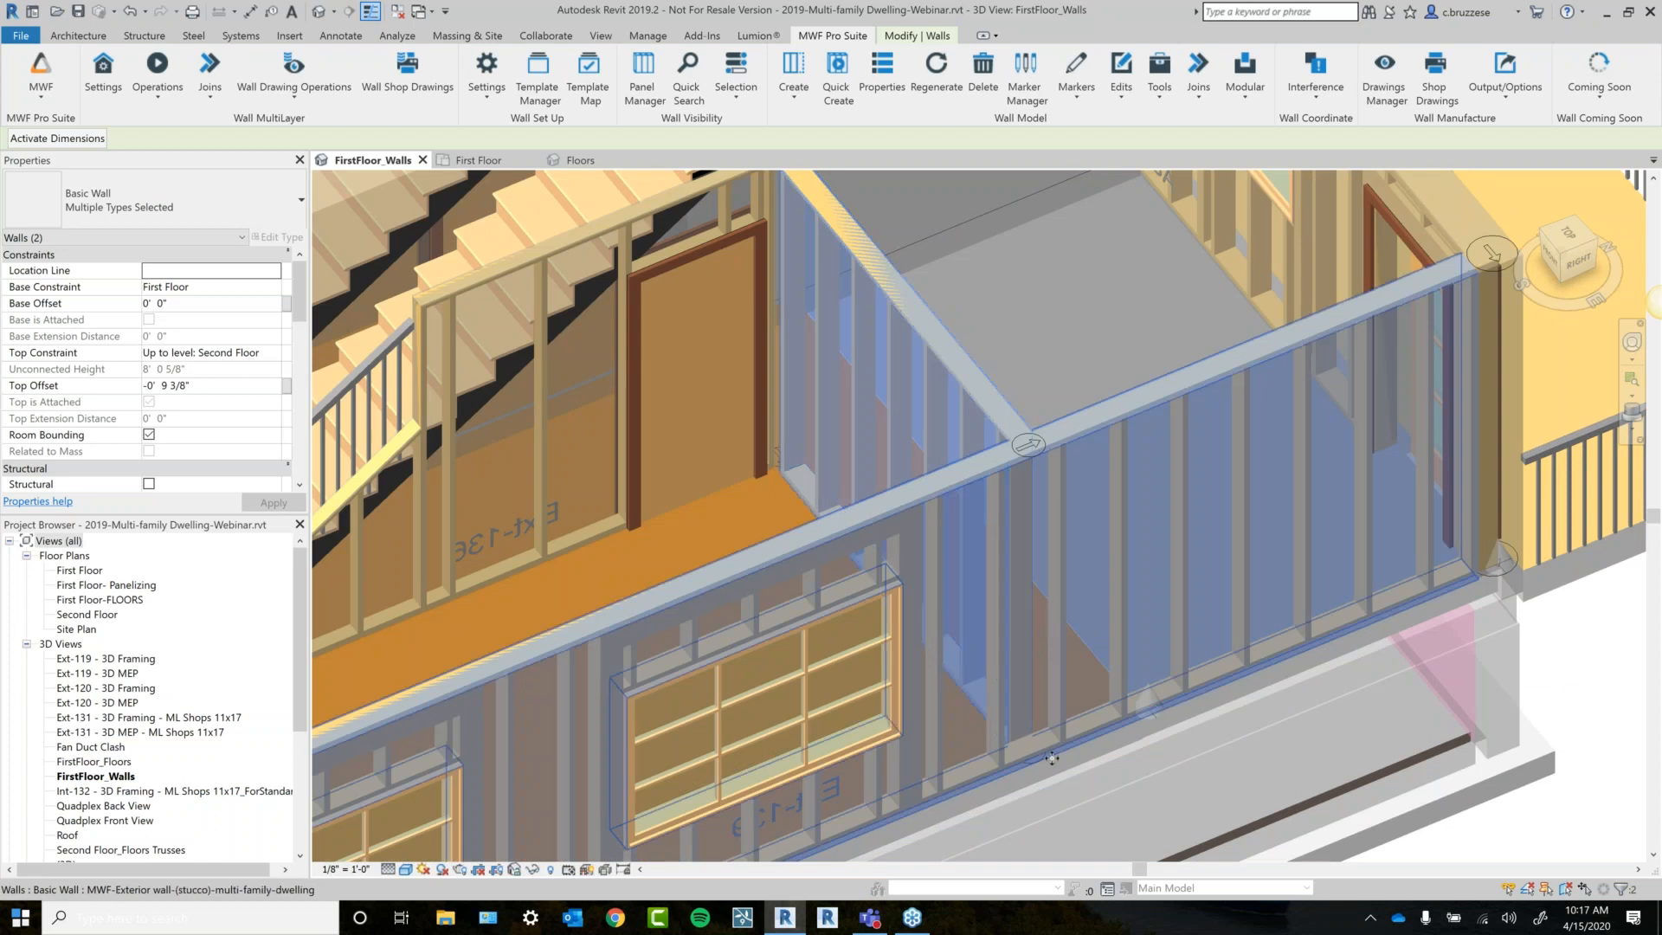
{"action": "middle_click_drag", "start_coordinate": [1052, 758], "coordinate": [961, 655]}
{"action": "left_click", "coordinate": [600, 445]}
{"action": "left_click", "coordinate": [943, 348]}
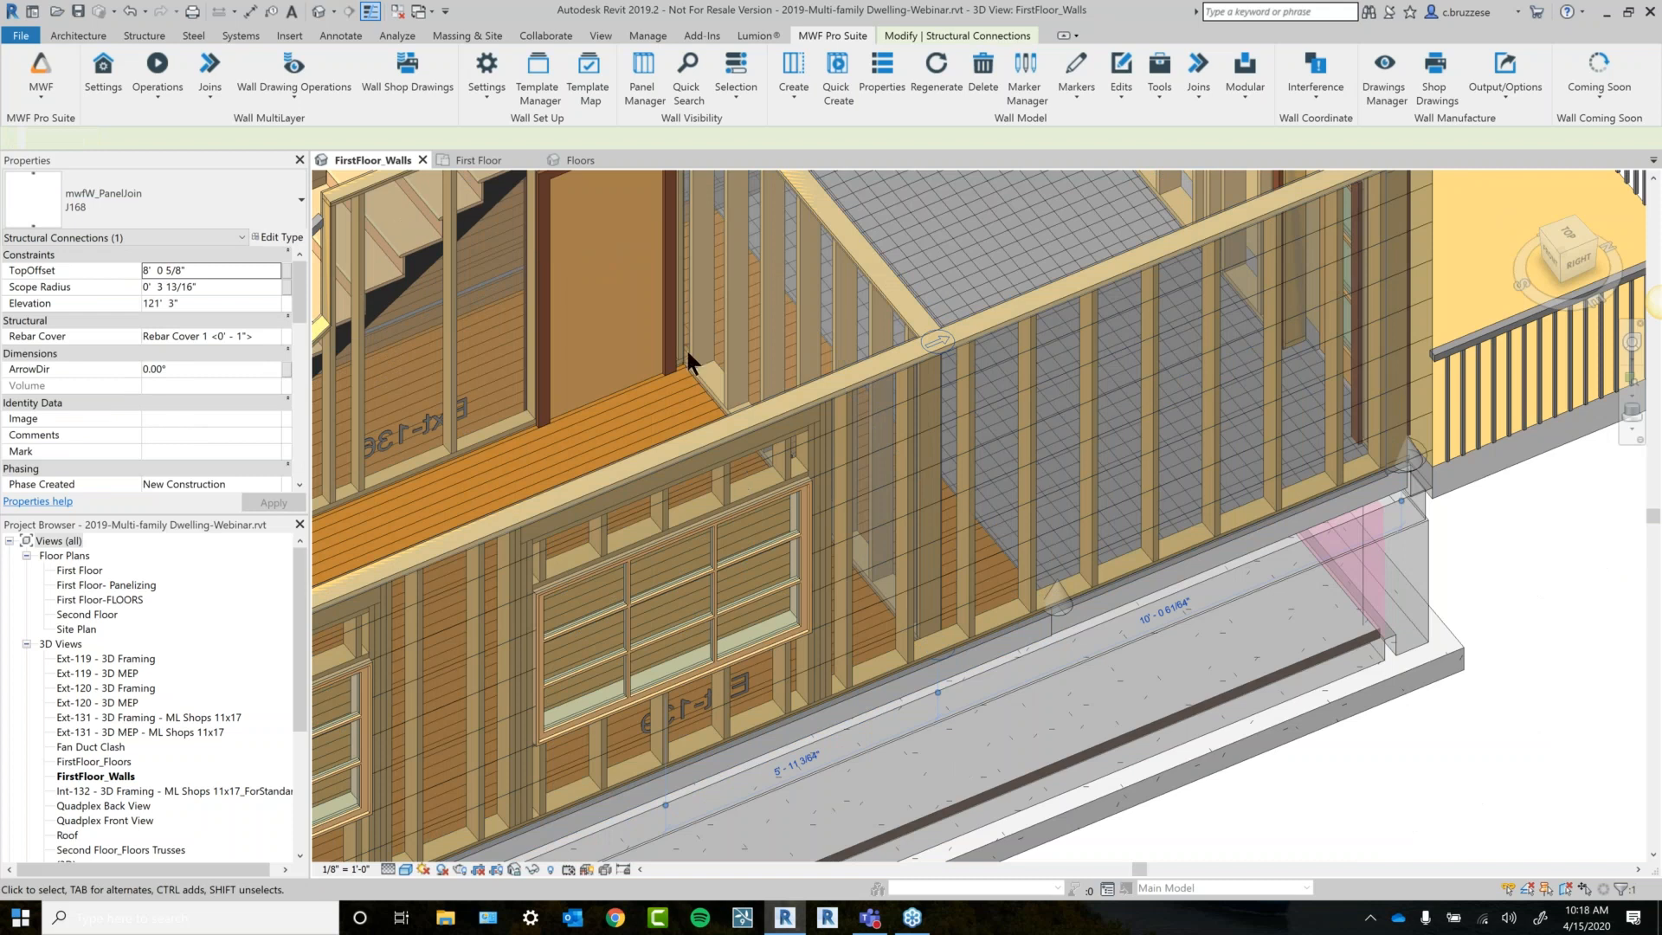
Open the First Floor plan, clear the selection and examine the join where Int-138 meets the exterior wall Ext-139.
{"action": "left_click", "coordinate": [481, 161]}
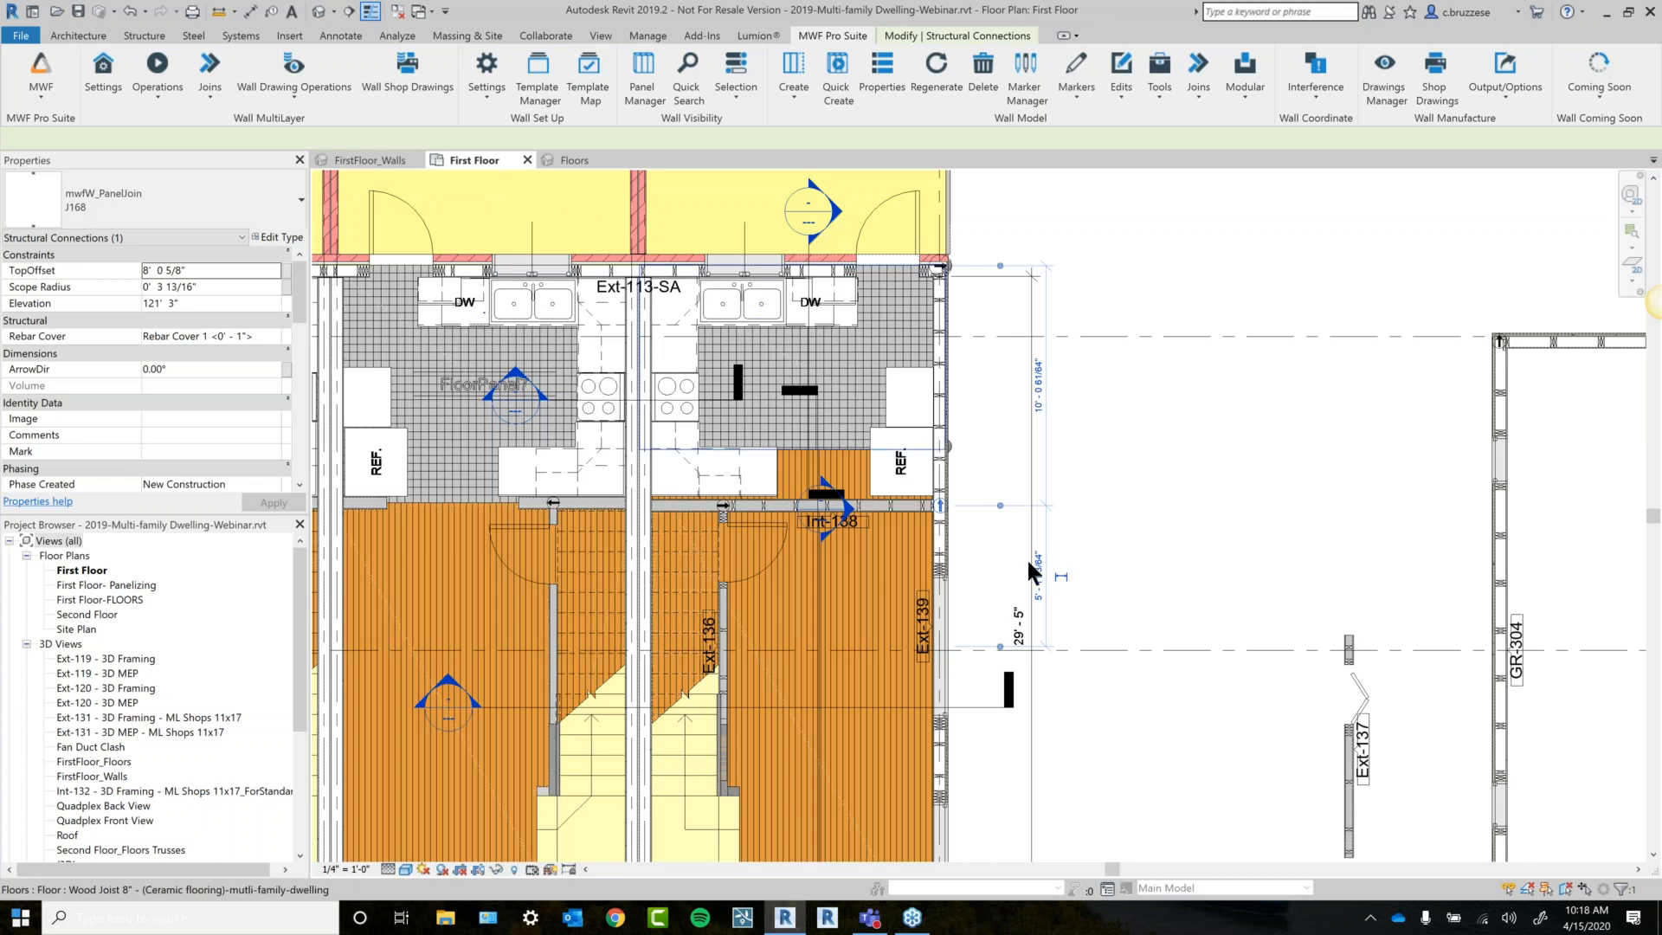
{"action": "scroll", "coordinate": [964, 543], "scroll_direction": "up", "scroll_amount": 3}
{"action": "left_click", "coordinate": [963, 544]}
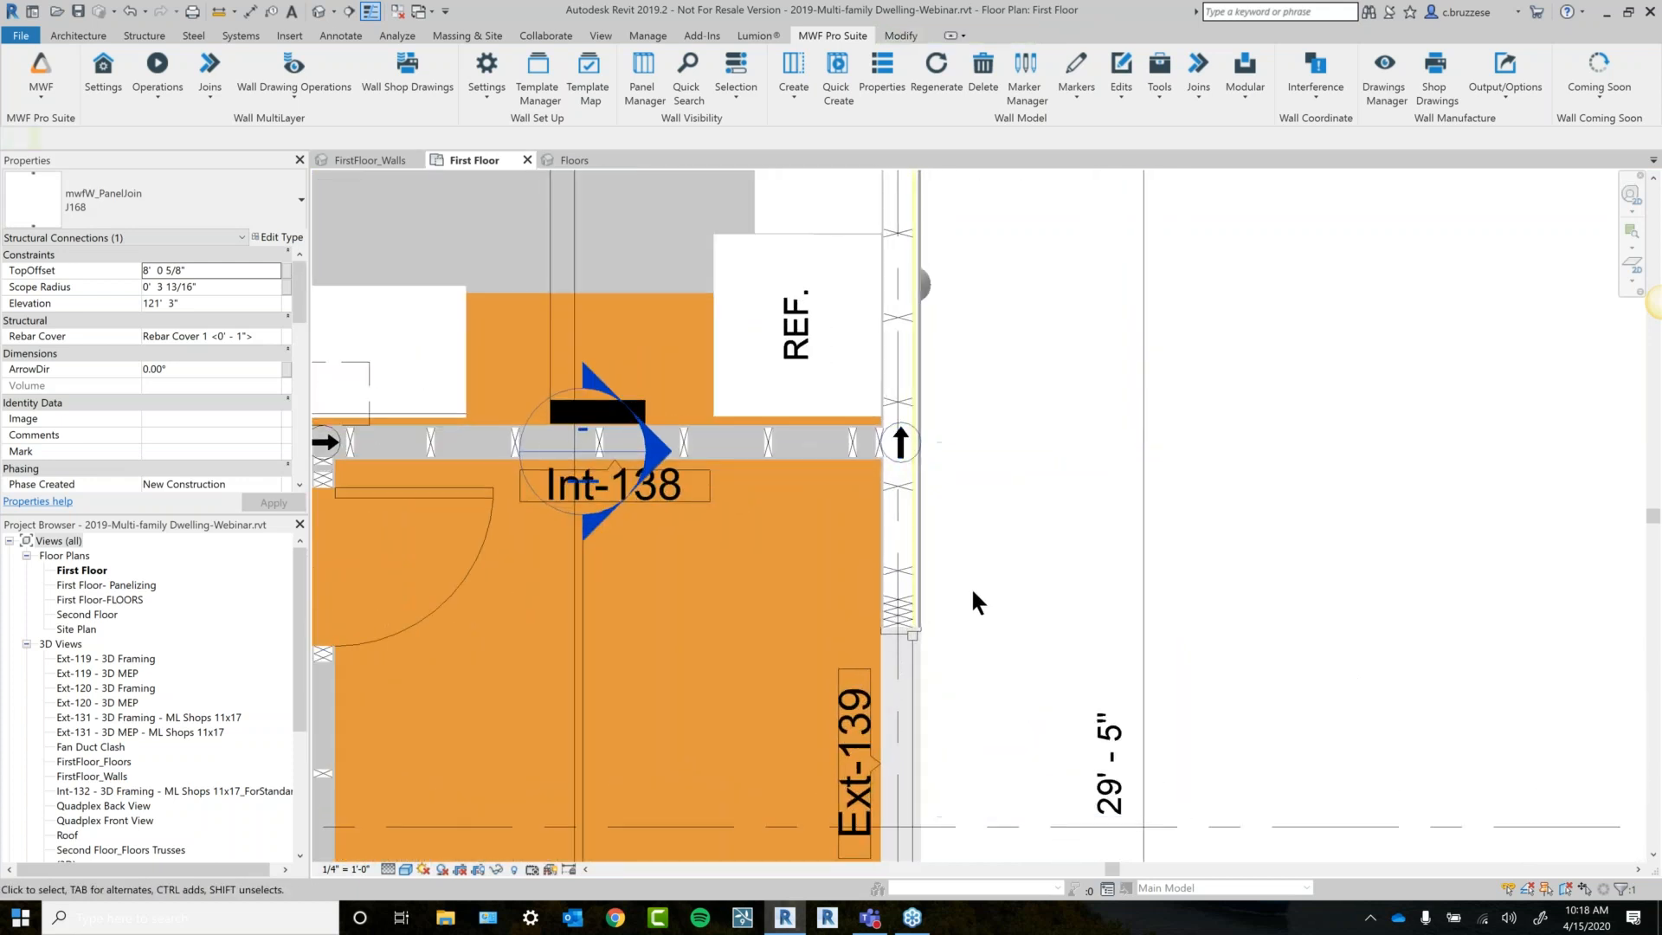
{"action": "left_click", "coordinate": [973, 594]}
{"action": "scroll", "coordinate": [963, 519], "scroll_direction": "up", "scroll_amount": 3}
{"action": "middle_click_drag", "start_coordinate": [733, 615], "coordinate": [937, 460]}
{"action": "scroll", "coordinate": [839, 555], "scroll_direction": "down", "scroll_amount": 1}
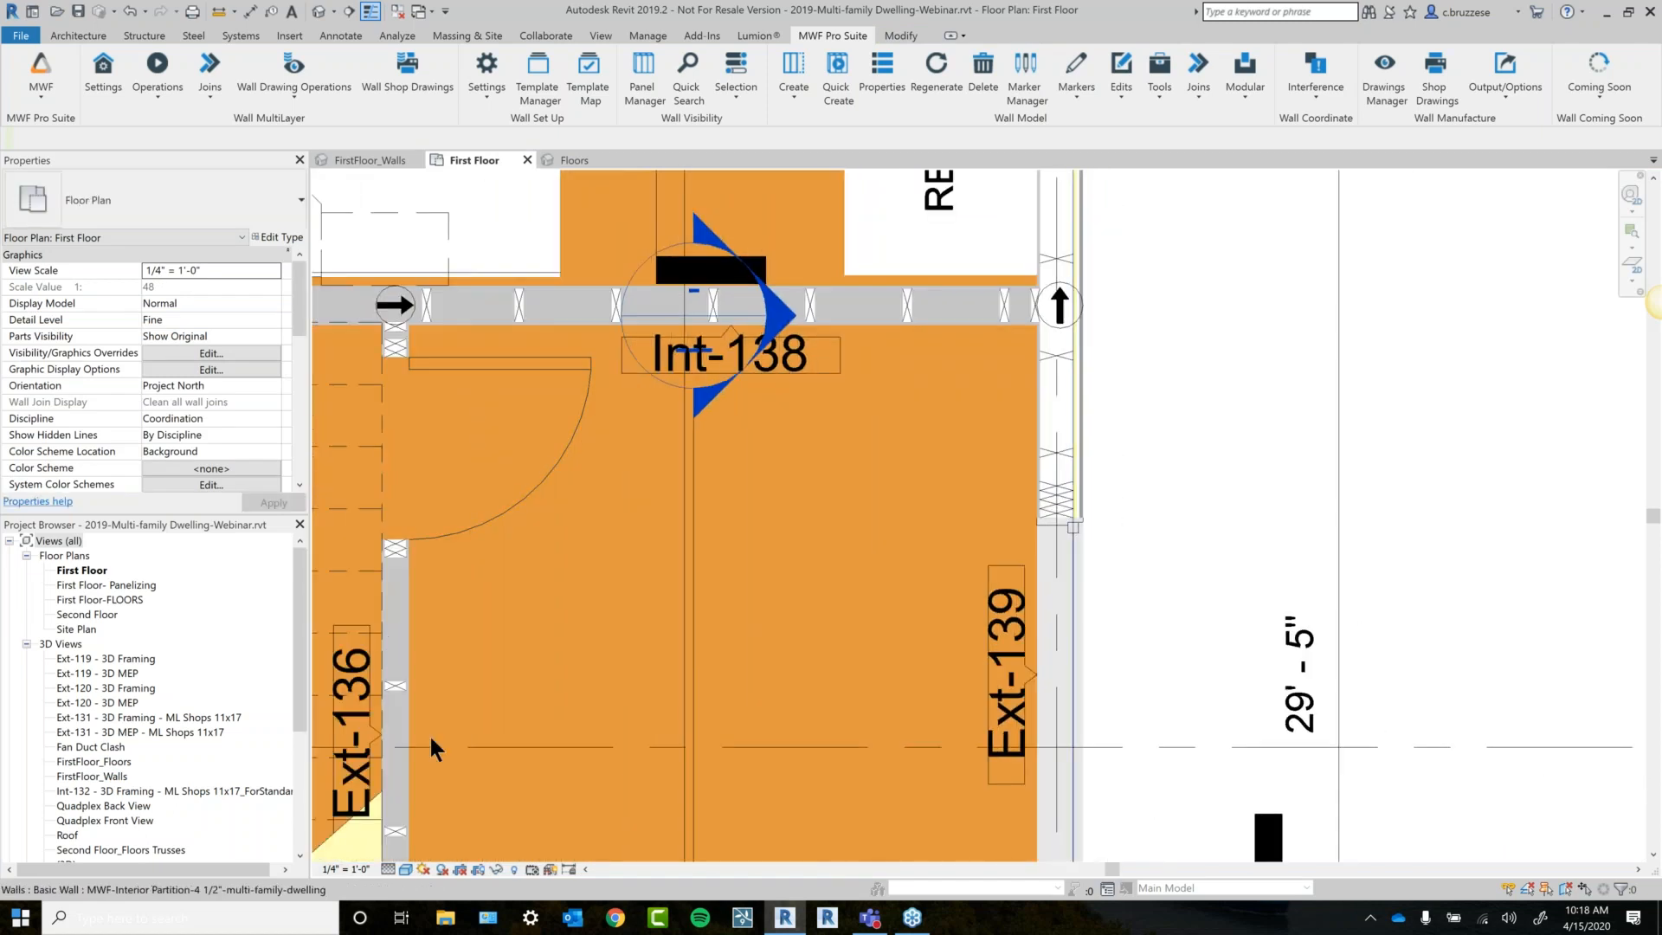
Frame the short interior partition behind the bathroom sink with Quick Create and check its intersection with Ext-135.
{"action": "middle_click_drag", "start_coordinate": [429, 735], "coordinate": [658, 421]}
{"action": "scroll", "coordinate": [658, 428], "scroll_direction": "down", "scroll_amount": 1}
{"action": "scroll", "coordinate": [660, 439], "scroll_direction": "down", "scroll_amount": 1}
{"action": "middle_click_drag", "start_coordinate": [759, 700], "coordinate": [846, 283]}
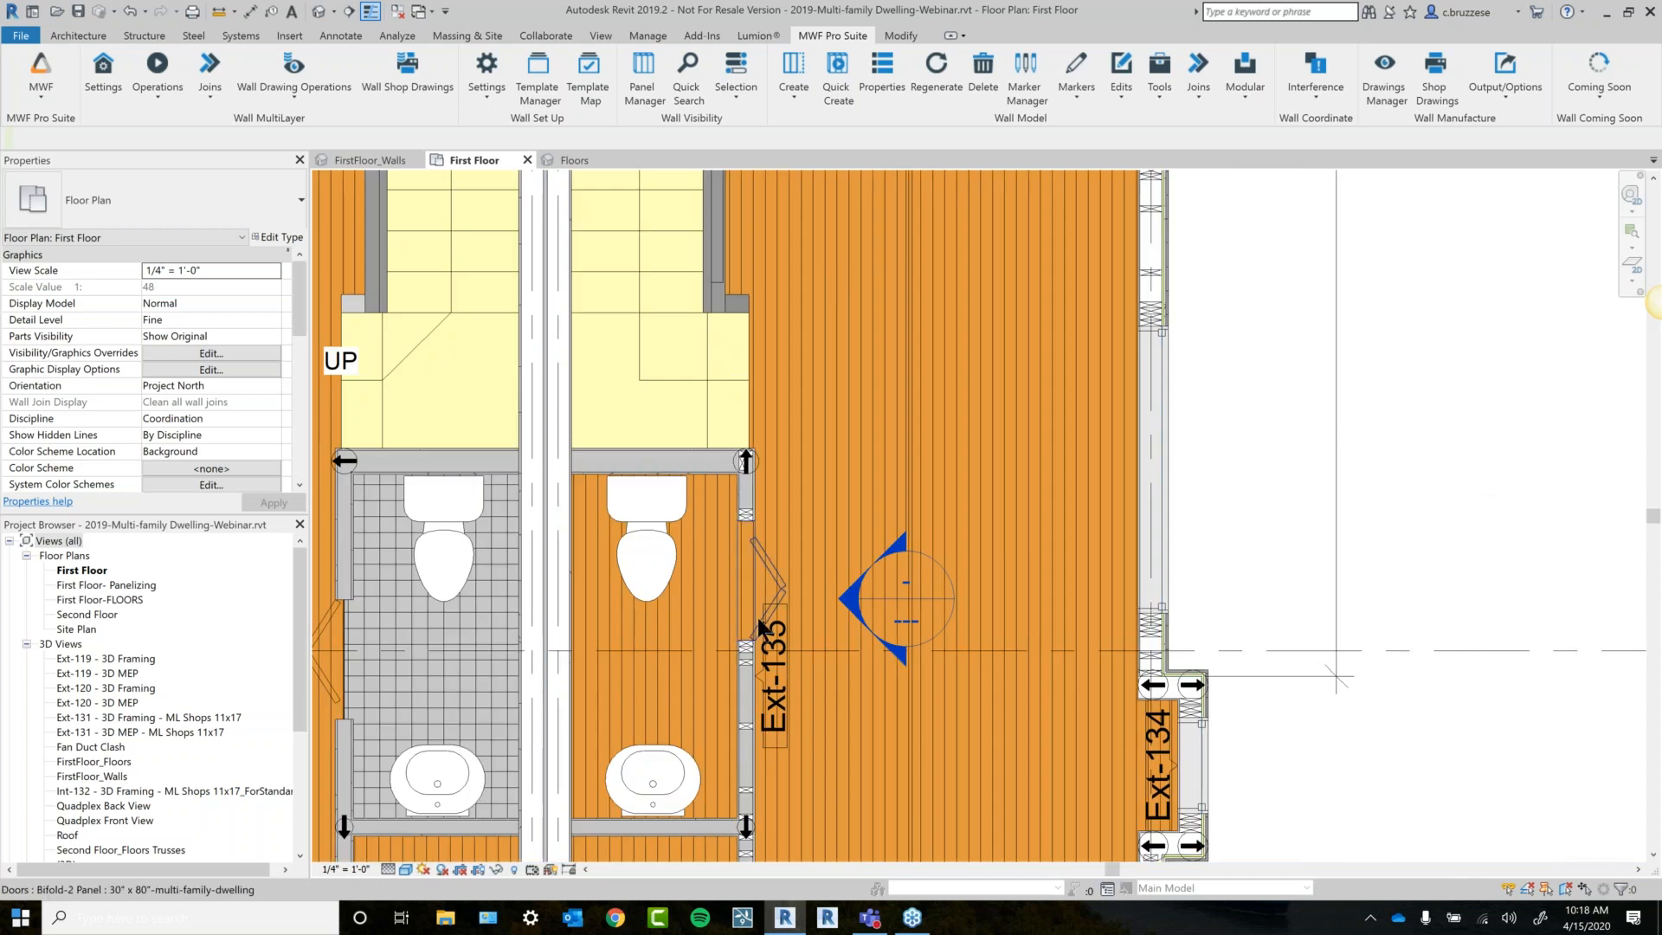
{"action": "middle_click_drag", "start_coordinate": [760, 625], "coordinate": [756, 450]}
{"action": "left_click", "coordinate": [696, 651]}
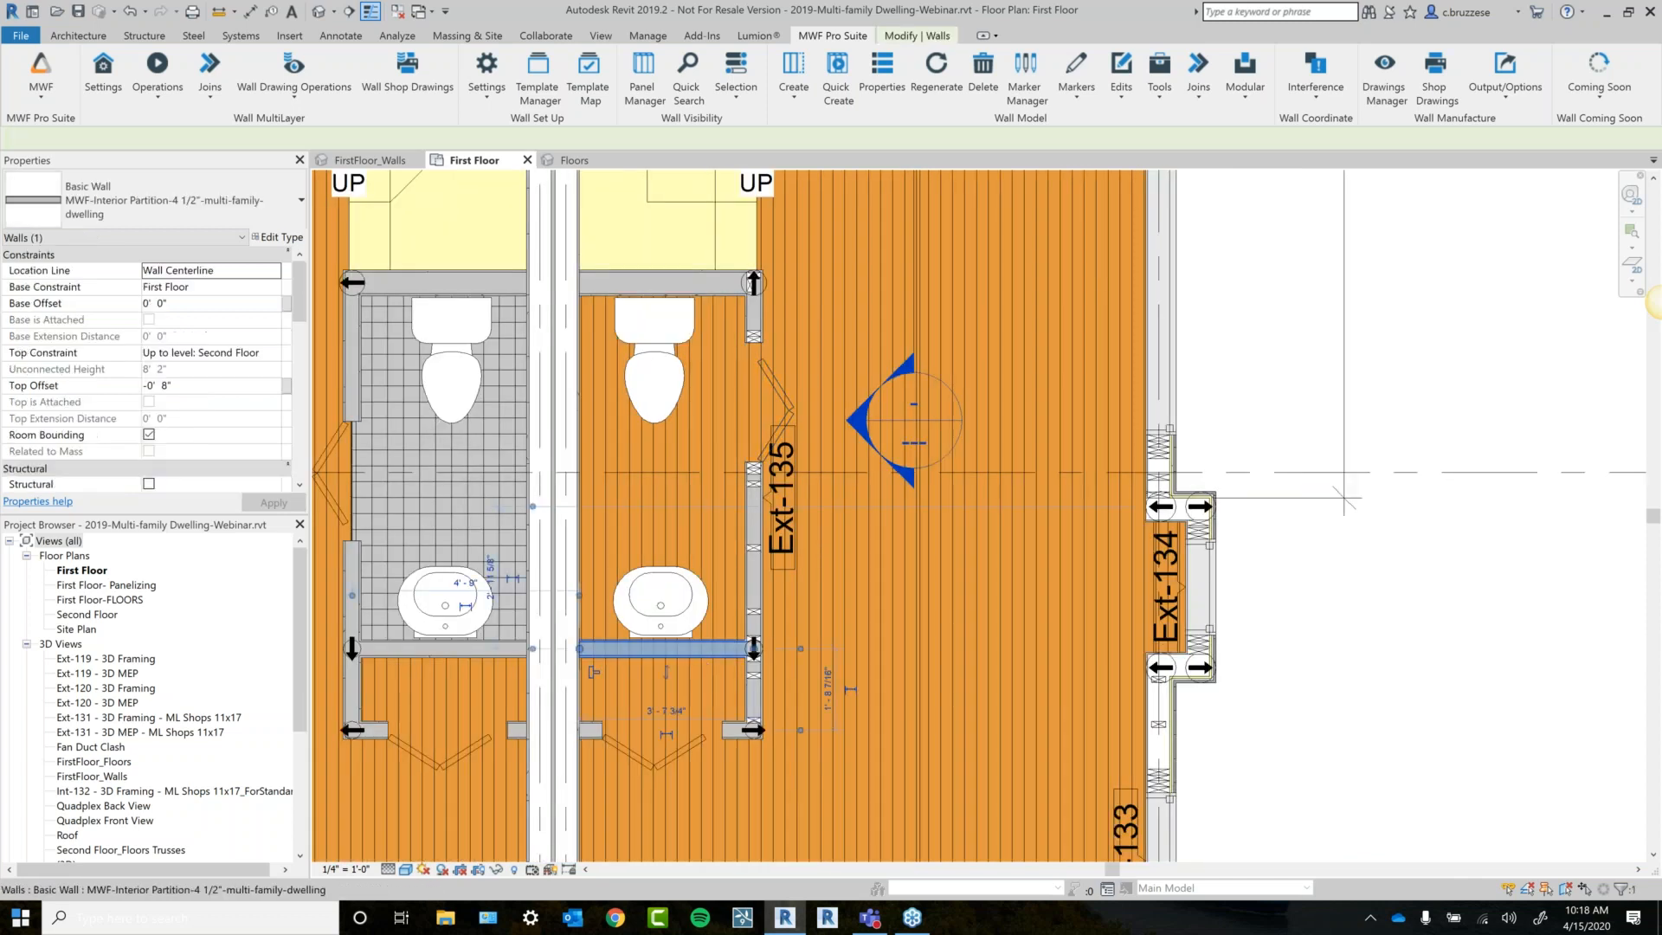
{"action": "left_click", "coordinate": [838, 93]}
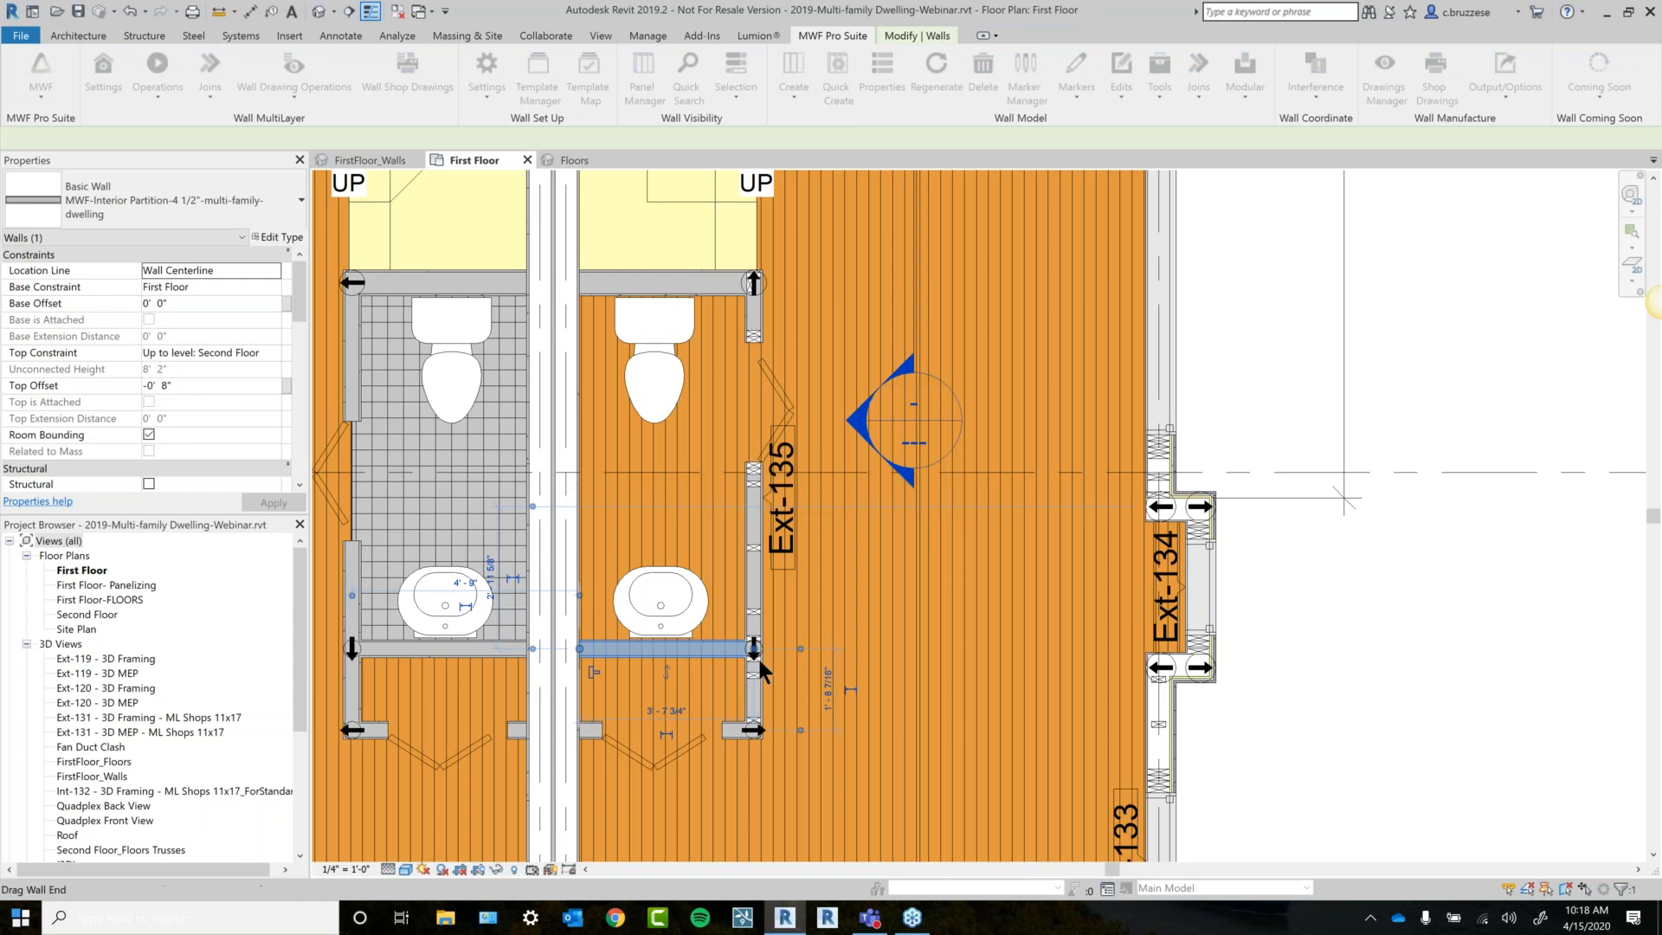
{"action": "scroll", "coordinate": [739, 687], "scroll_direction": "up", "scroll_amount": 5}
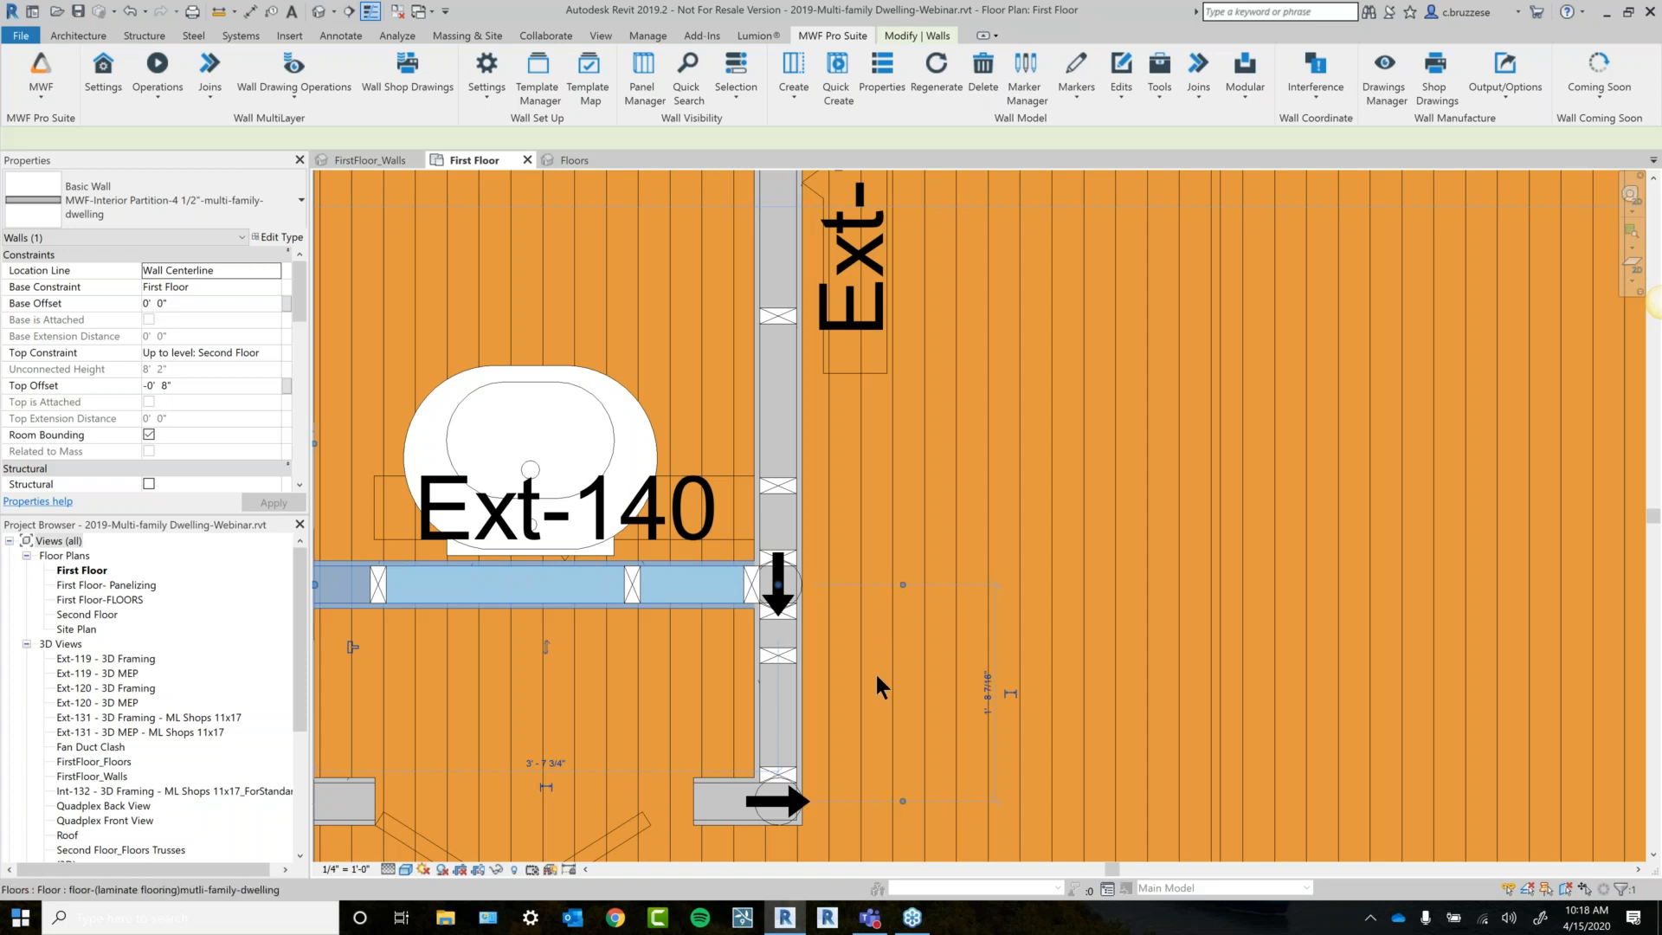
{"action": "key", "text": "Escape"}
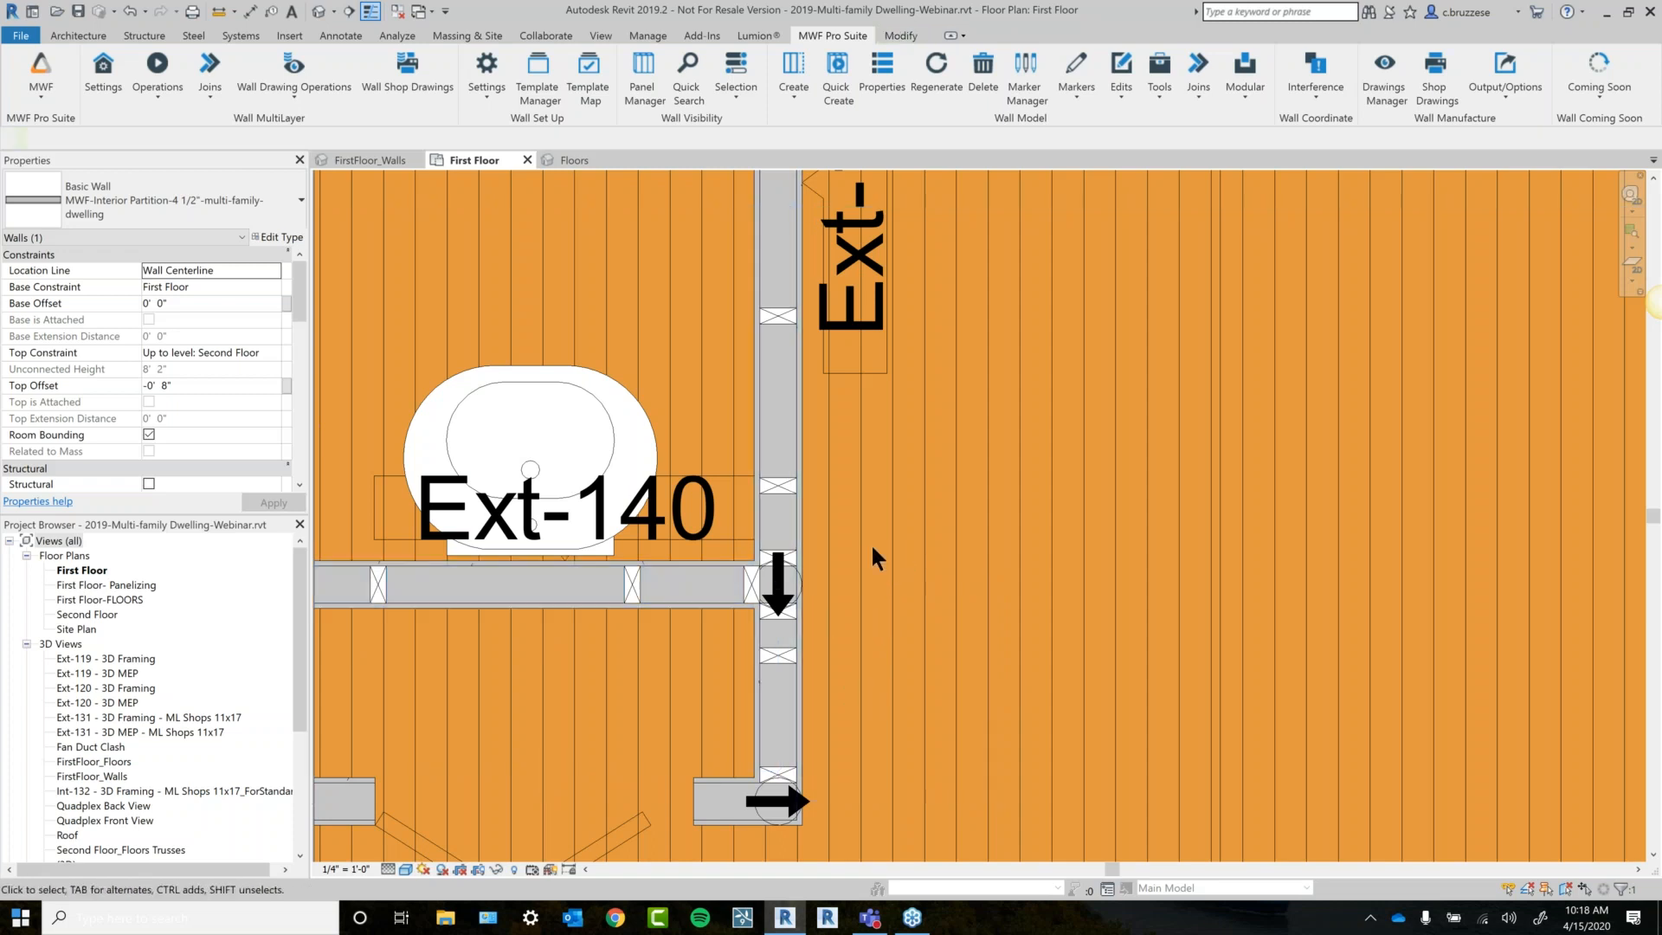
{"action": "scroll", "coordinate": [869, 545], "scroll_direction": "down", "scroll_amount": 1}
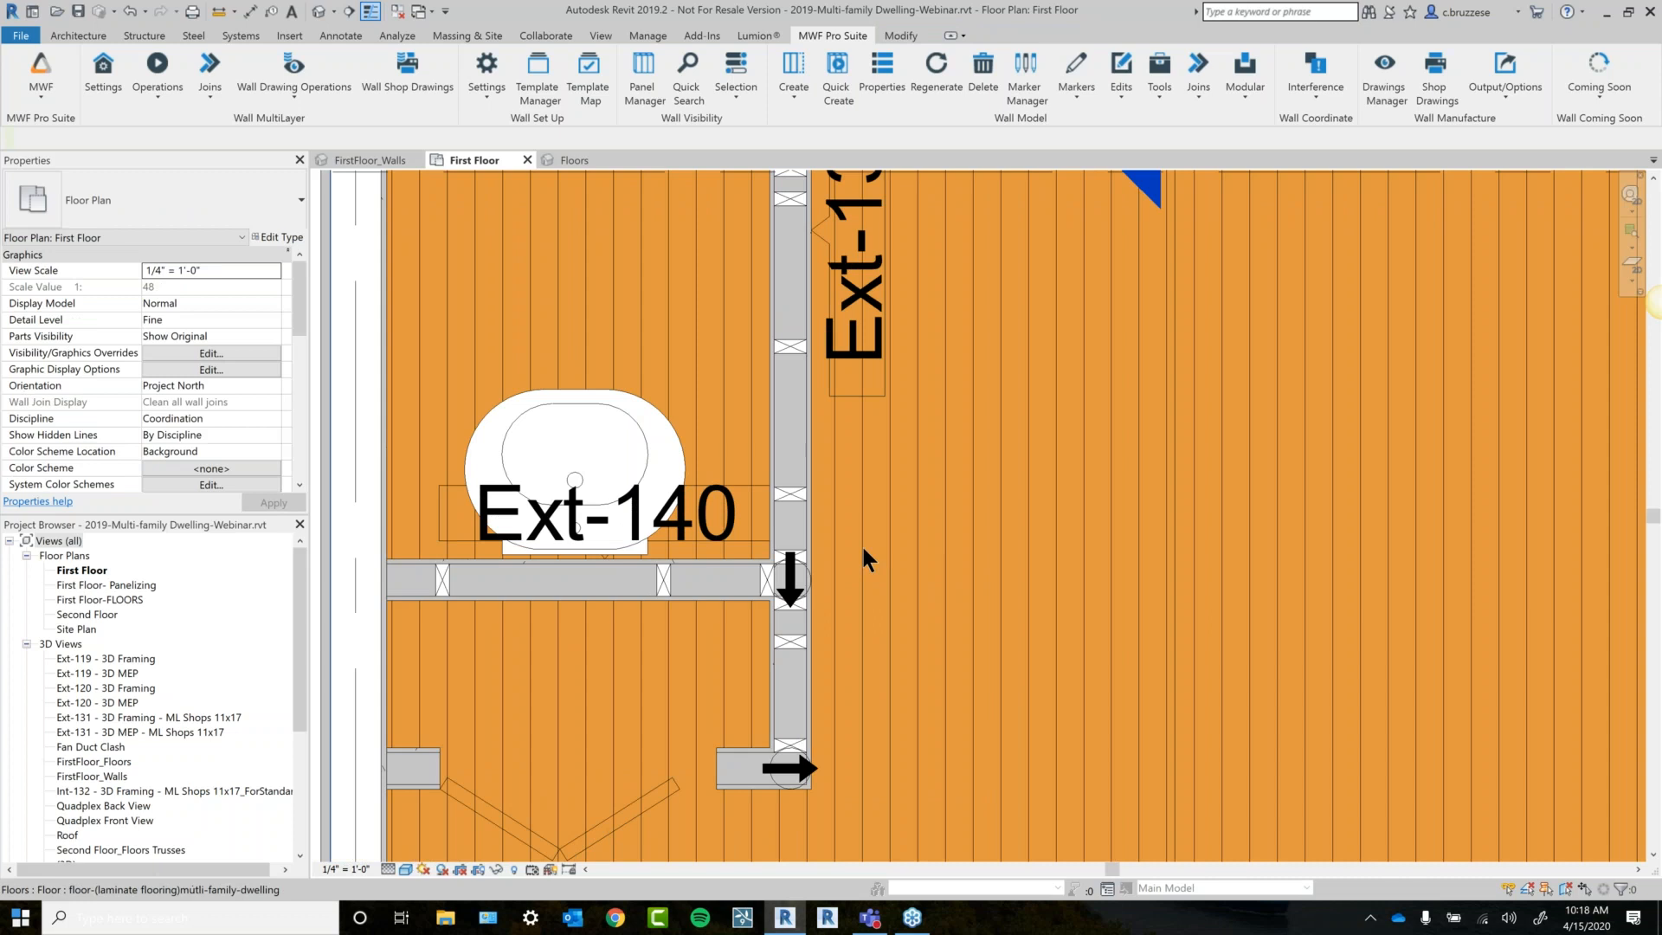
Open the FirstFloor_Walls 3D view and examine the studs around the partition and exterior wall intersection.
{"action": "left_click", "coordinate": [365, 161]}
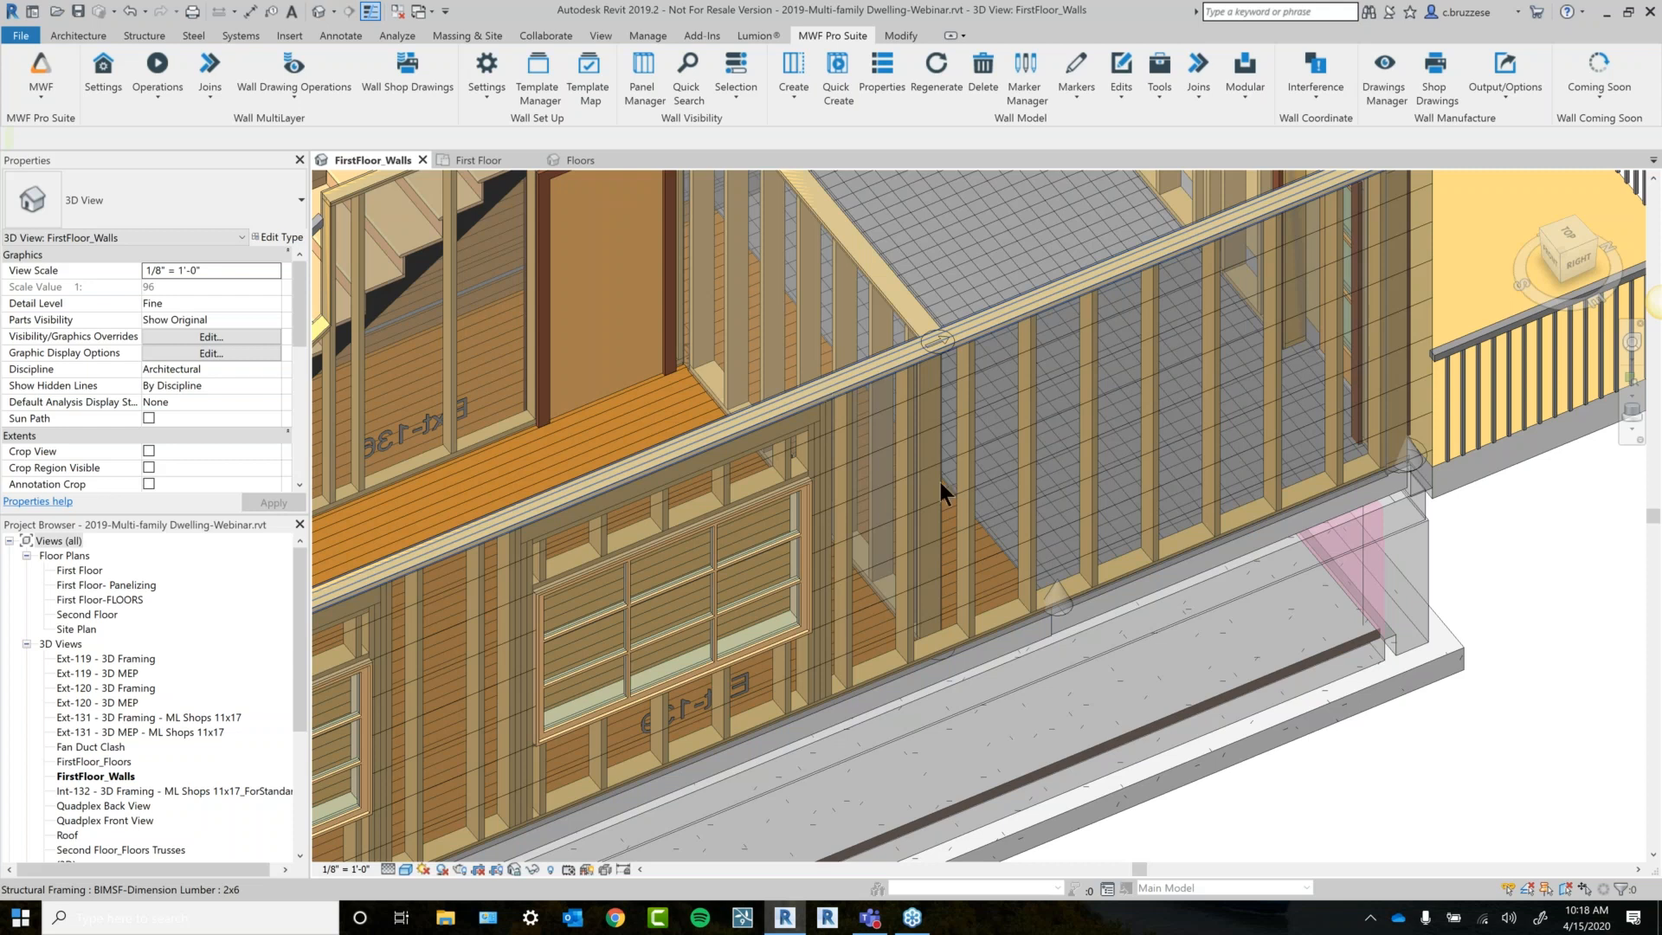
{"action": "mouse_move", "coordinate": [1001, 542]}
{"action": "middle_mouse_down"}
{"action": "mouse_move", "coordinate": [880, 512]}
{"action": "mouse_move", "coordinate": [861, 544]}
{"action": "middle_mouse_up"}
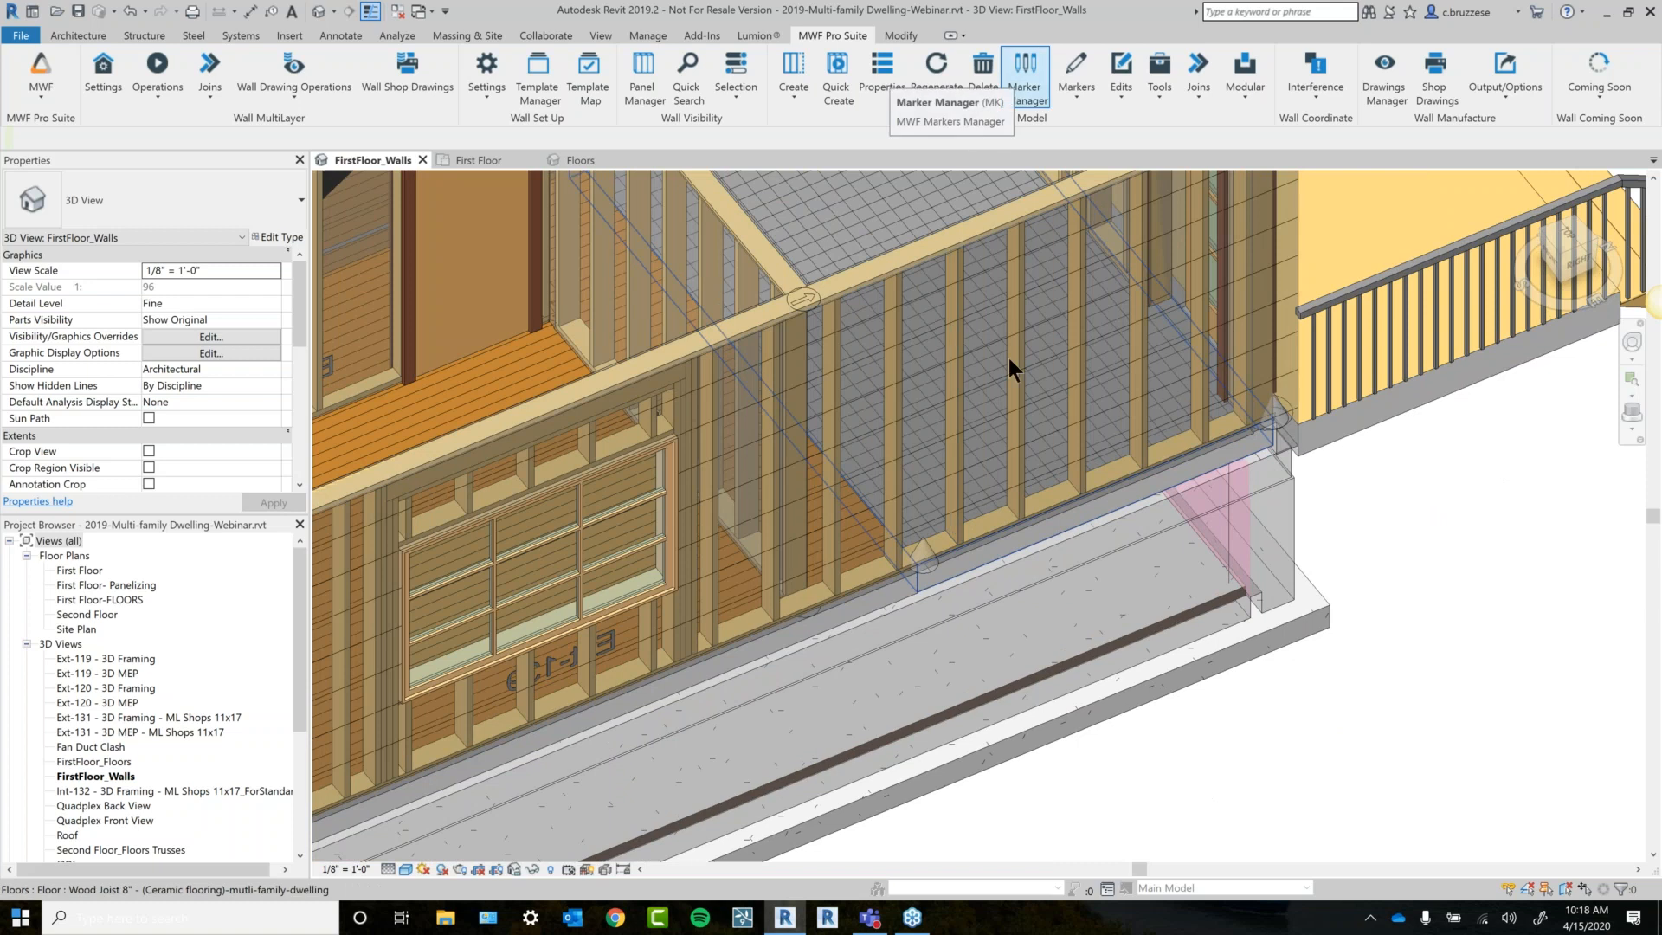
{"action": "middle_click_drag", "start_coordinate": [1052, 476], "coordinate": [1072, 572]}
{"action": "left_click", "coordinate": [848, 478]}
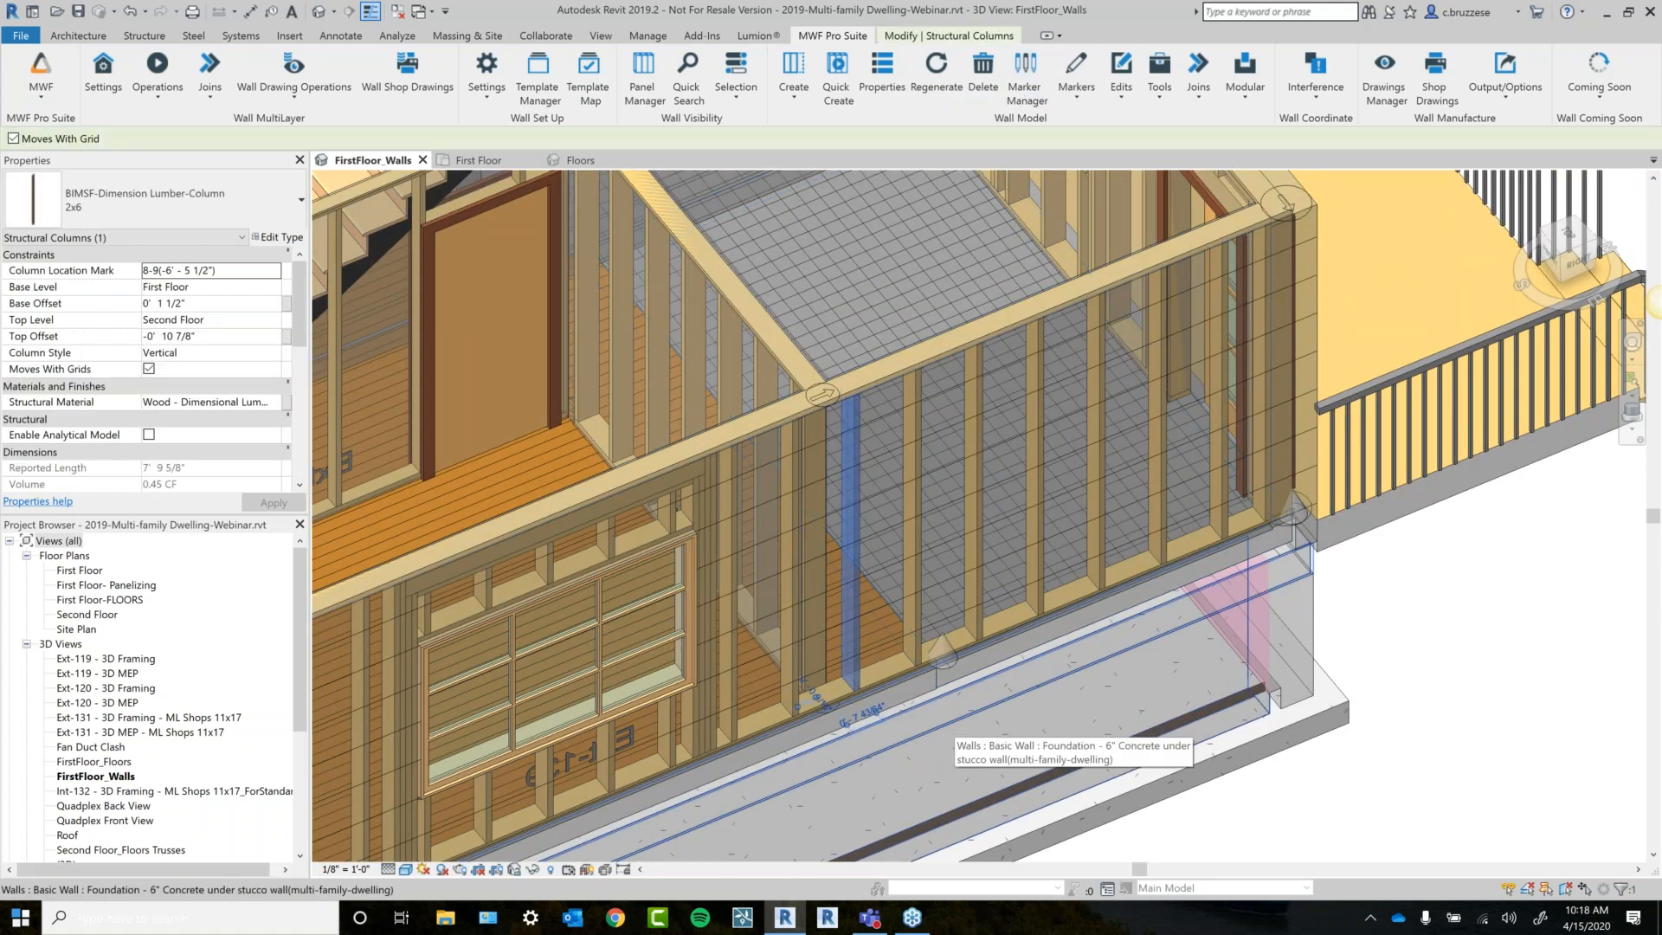
{"action": "left_click", "coordinate": [1199, 74]}
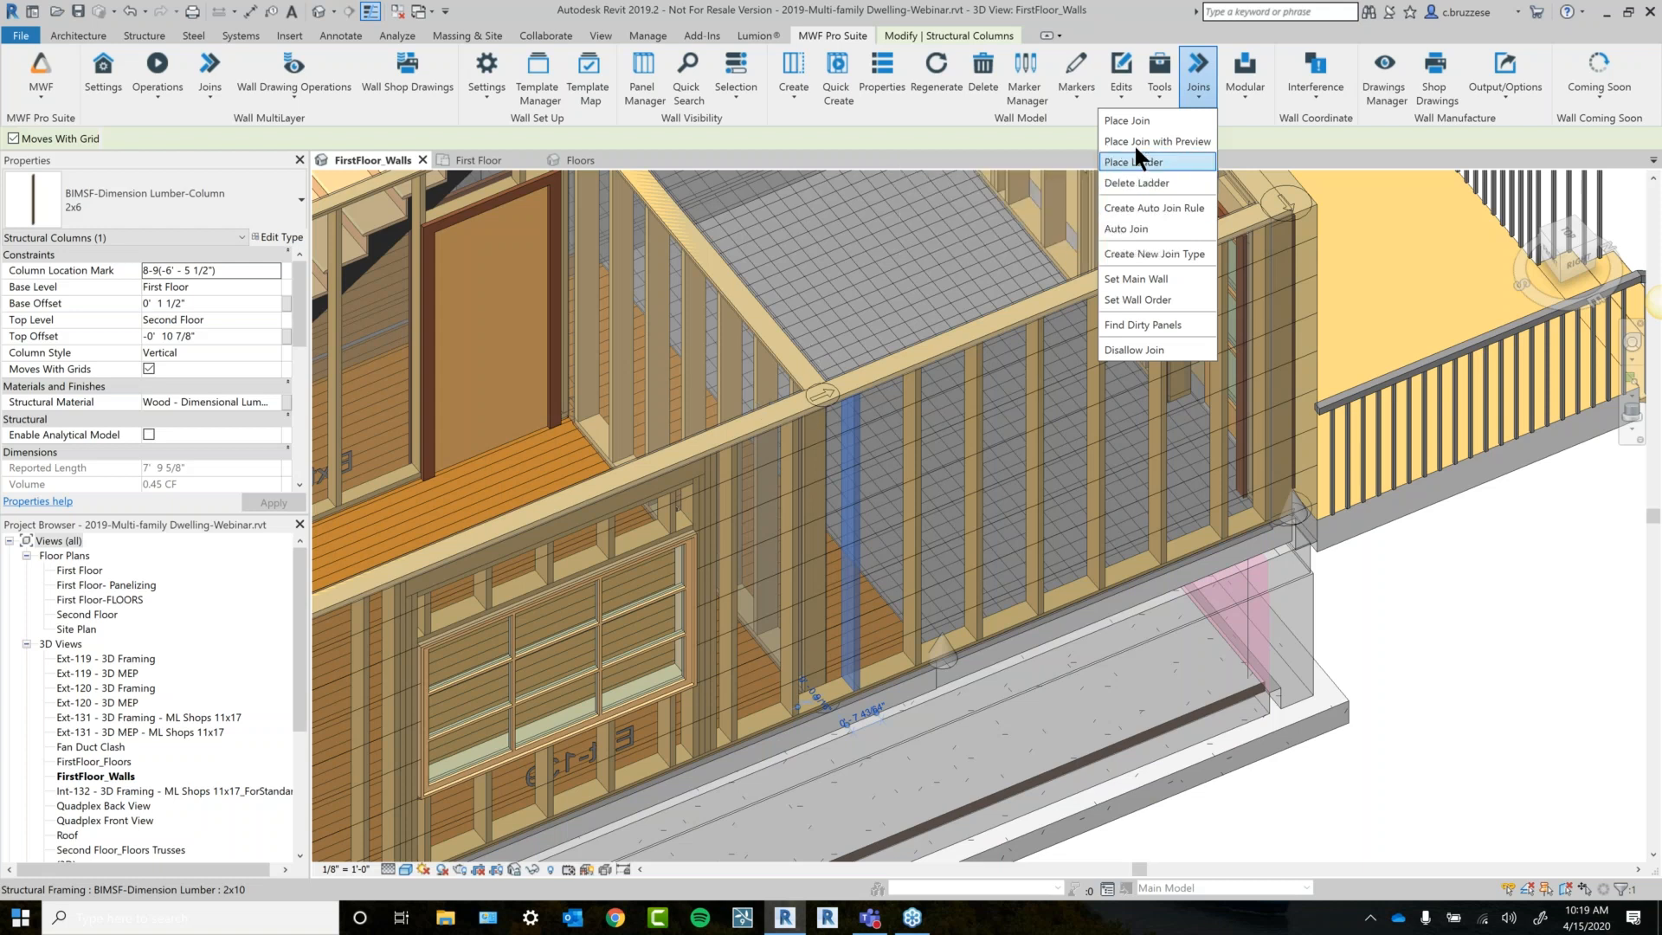
{"action": "left_click", "coordinate": [1471, 618]}
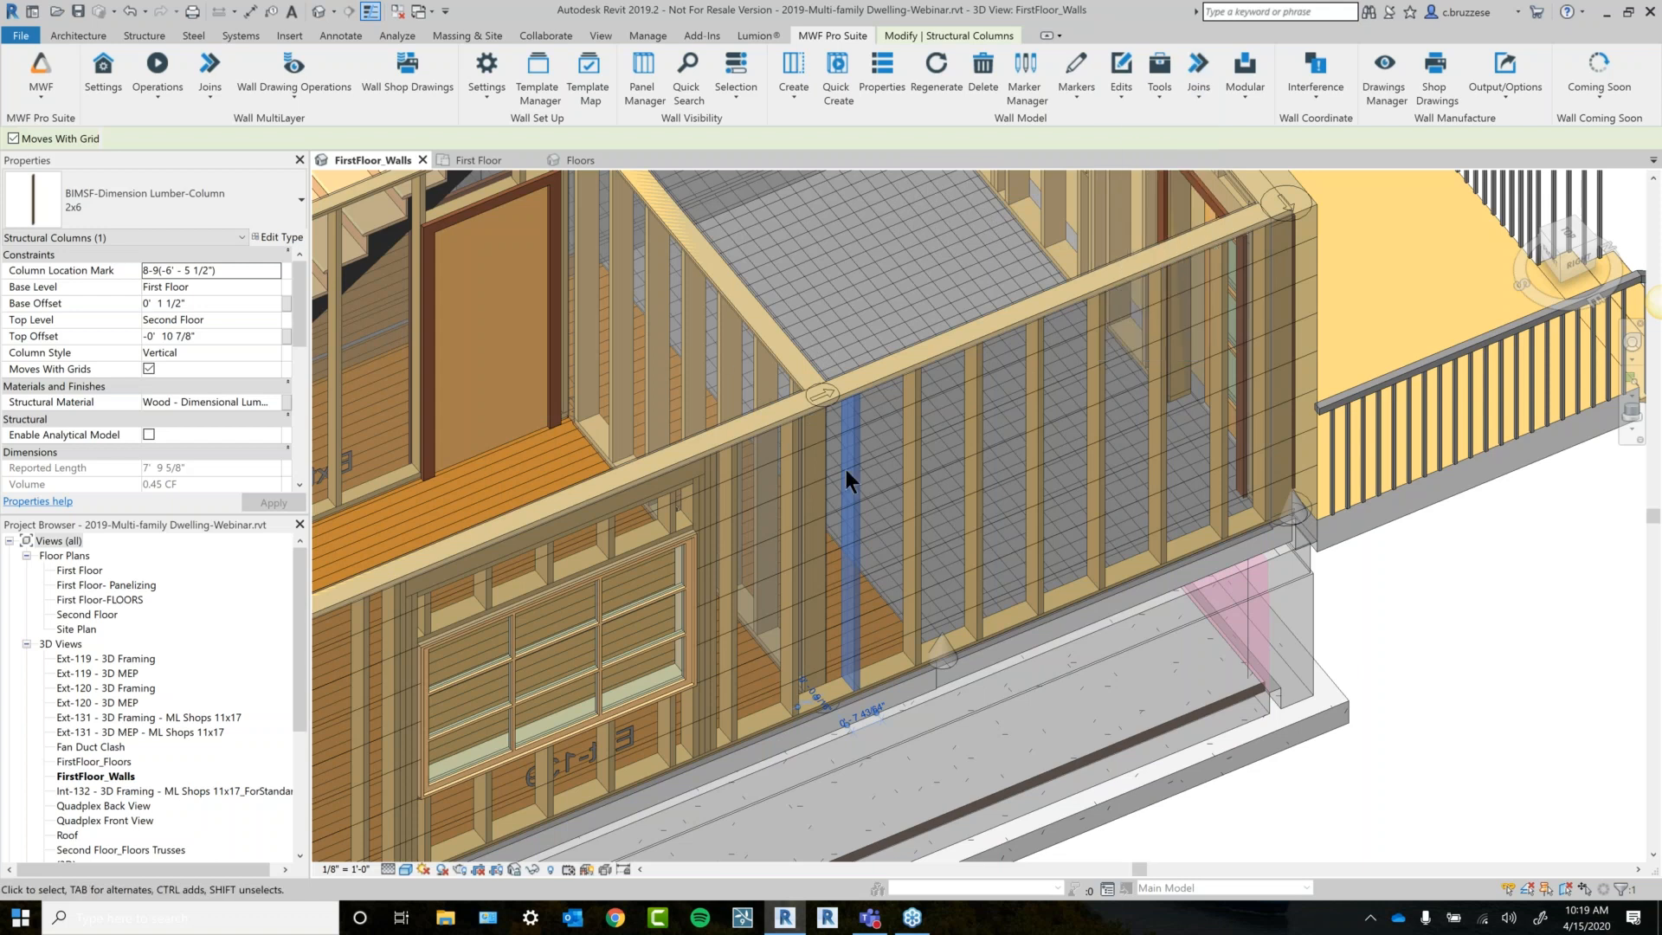
Select the two 2x6 studs on either side of the wall intersection and start the Place Ladder command.
{"action": "scroll", "coordinate": [720, 339], "scroll_direction": "up", "scroll_amount": 2}
{"action": "left_click", "coordinate": [720, 340]}
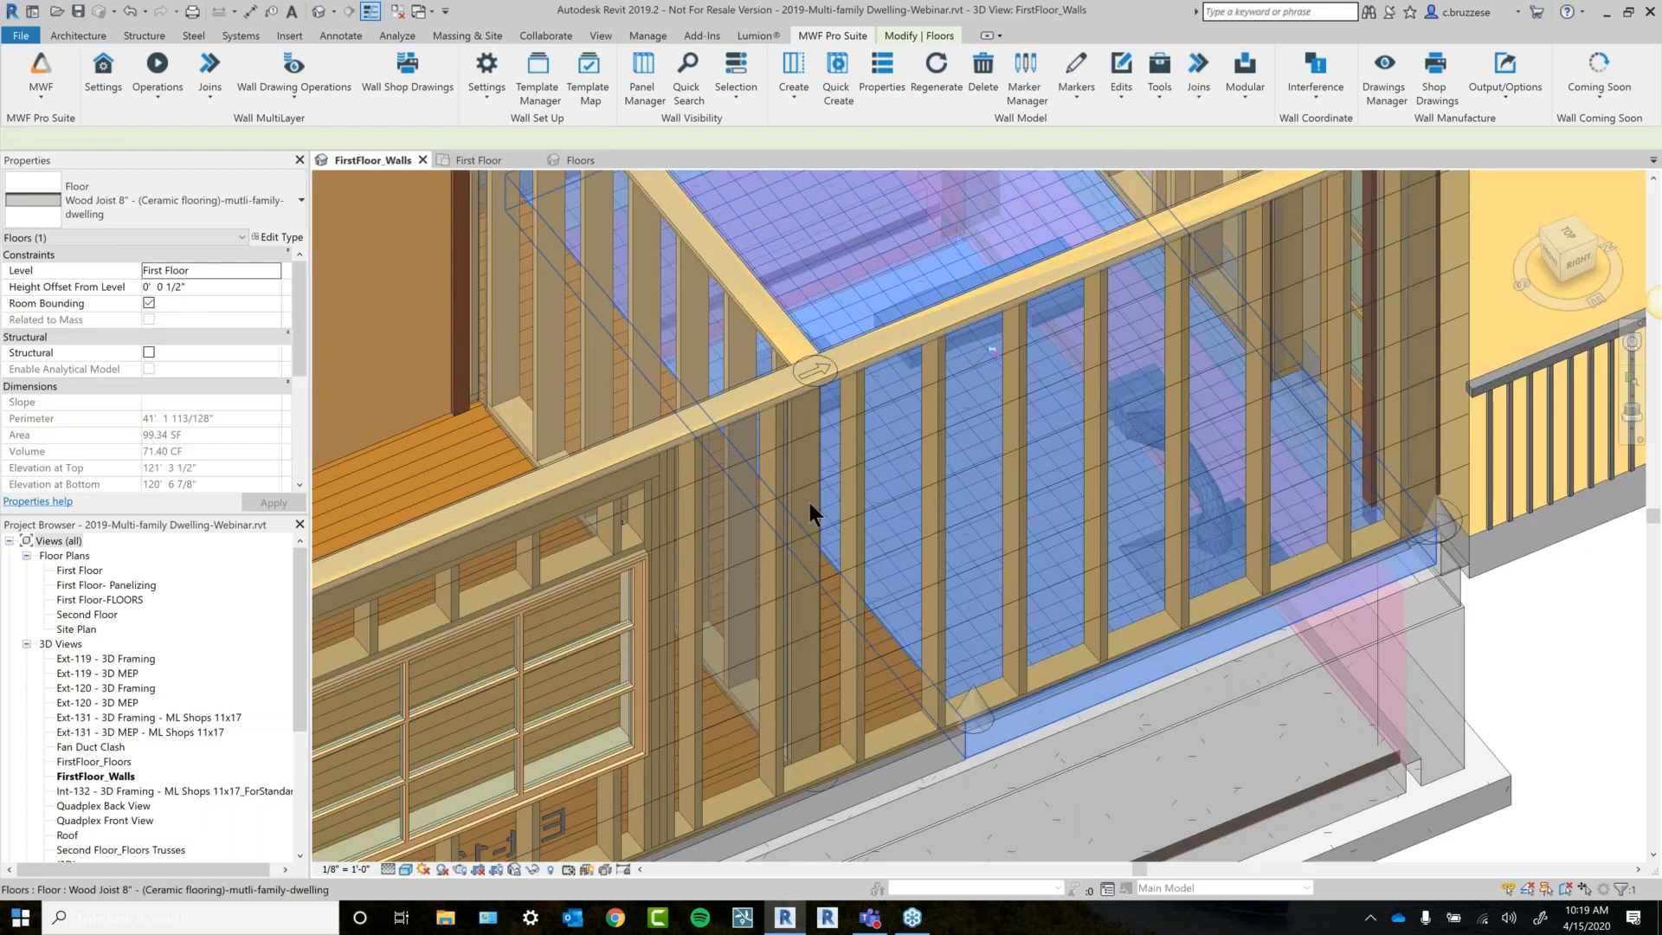
{"action": "left_click", "coordinate": [782, 705]}
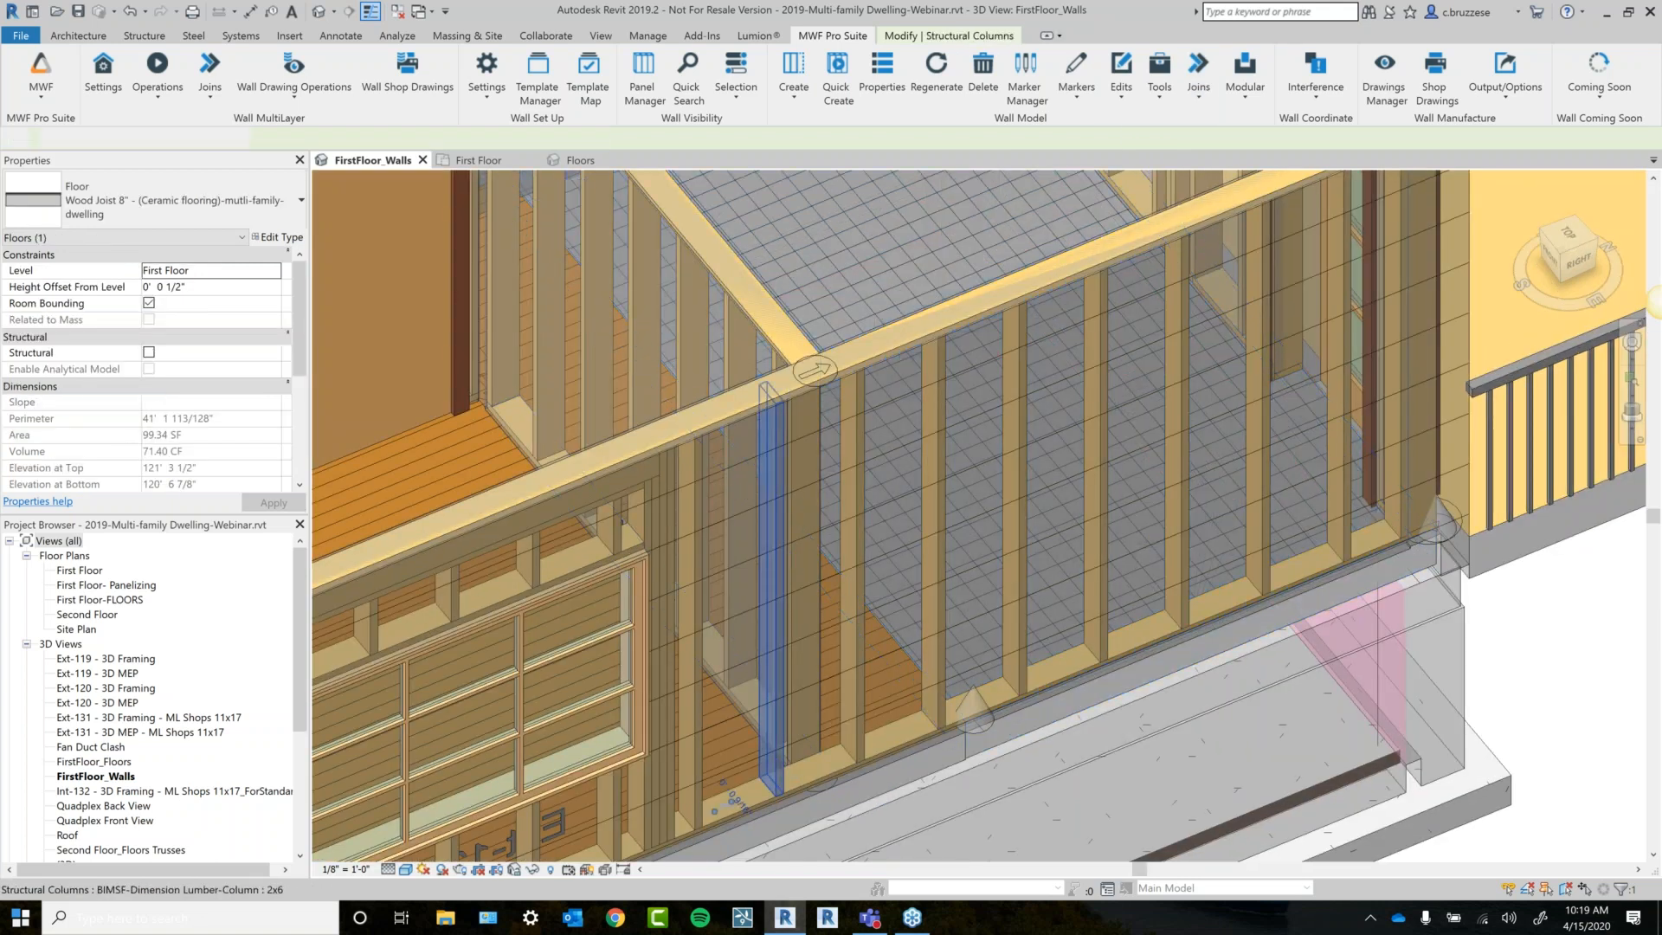
{"action": "left_click", "coordinate": [852, 520], "text": "ctrl"}
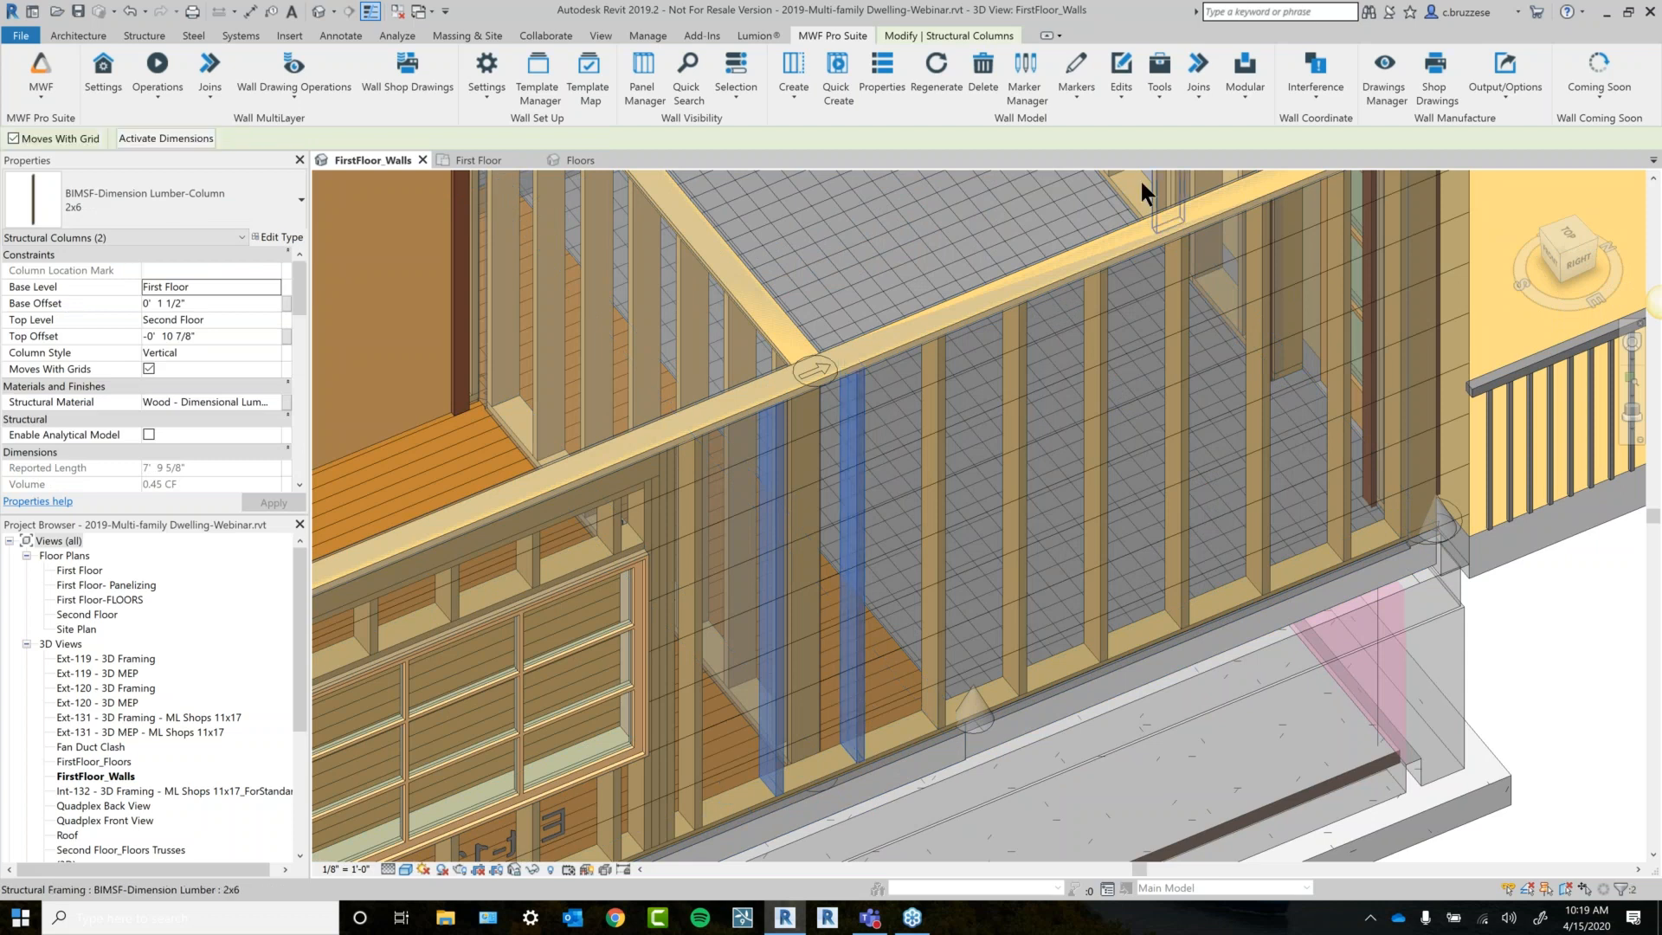
{"action": "left_click", "coordinate": [1198, 77]}
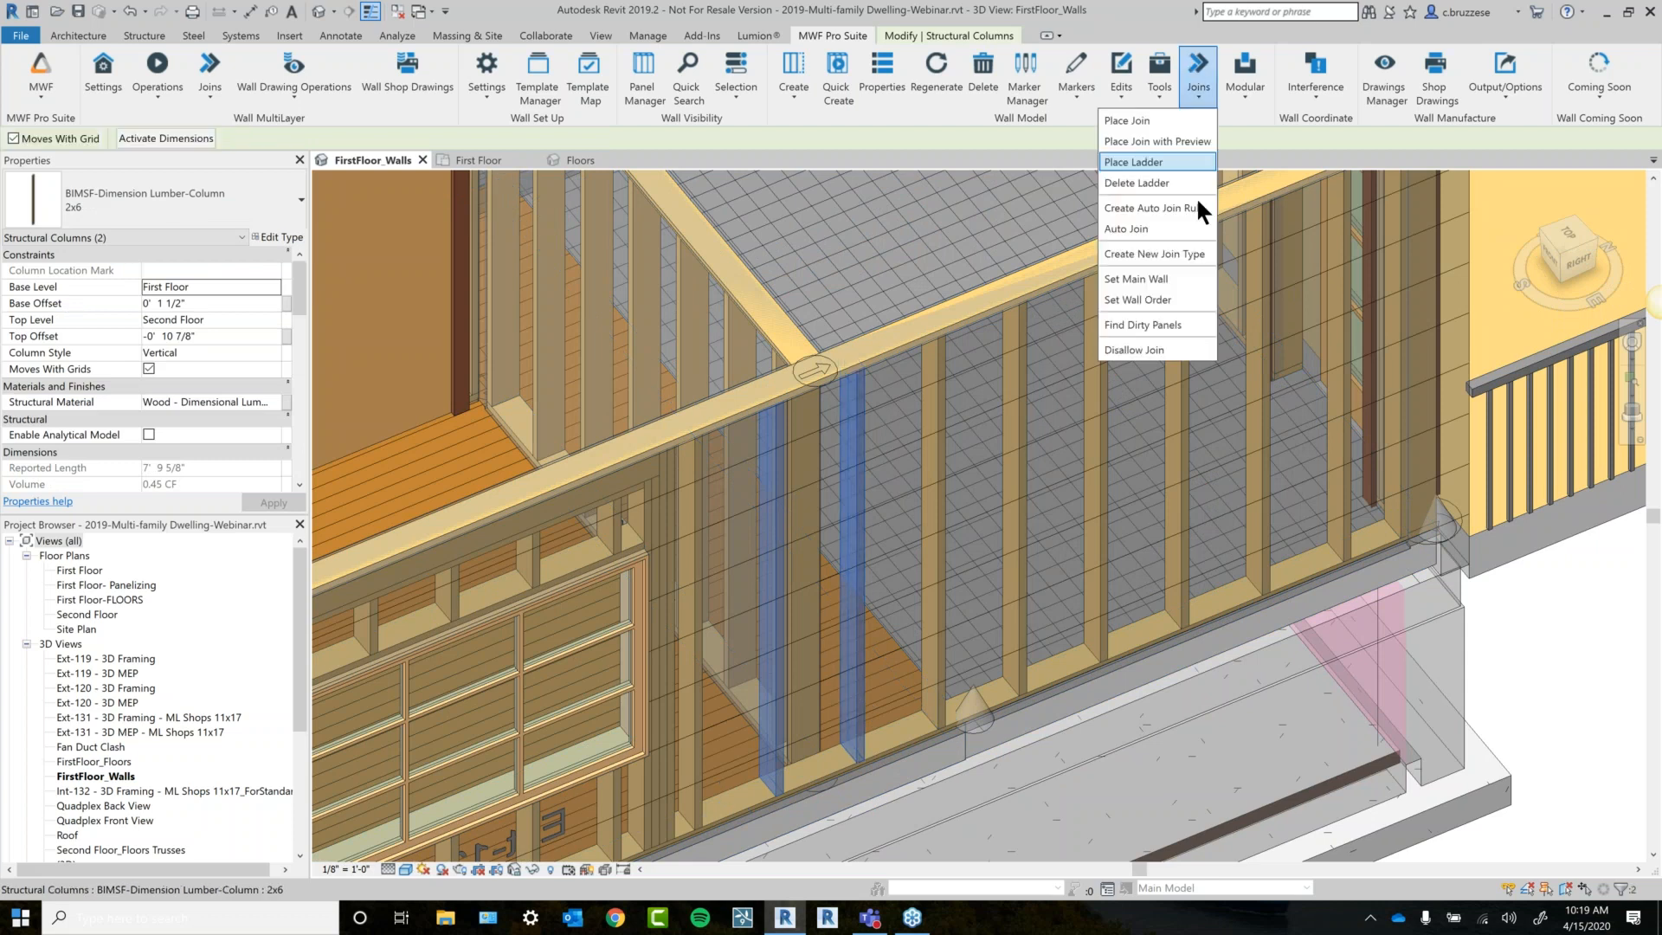
{"action": "left_click", "coordinate": [1166, 161]}
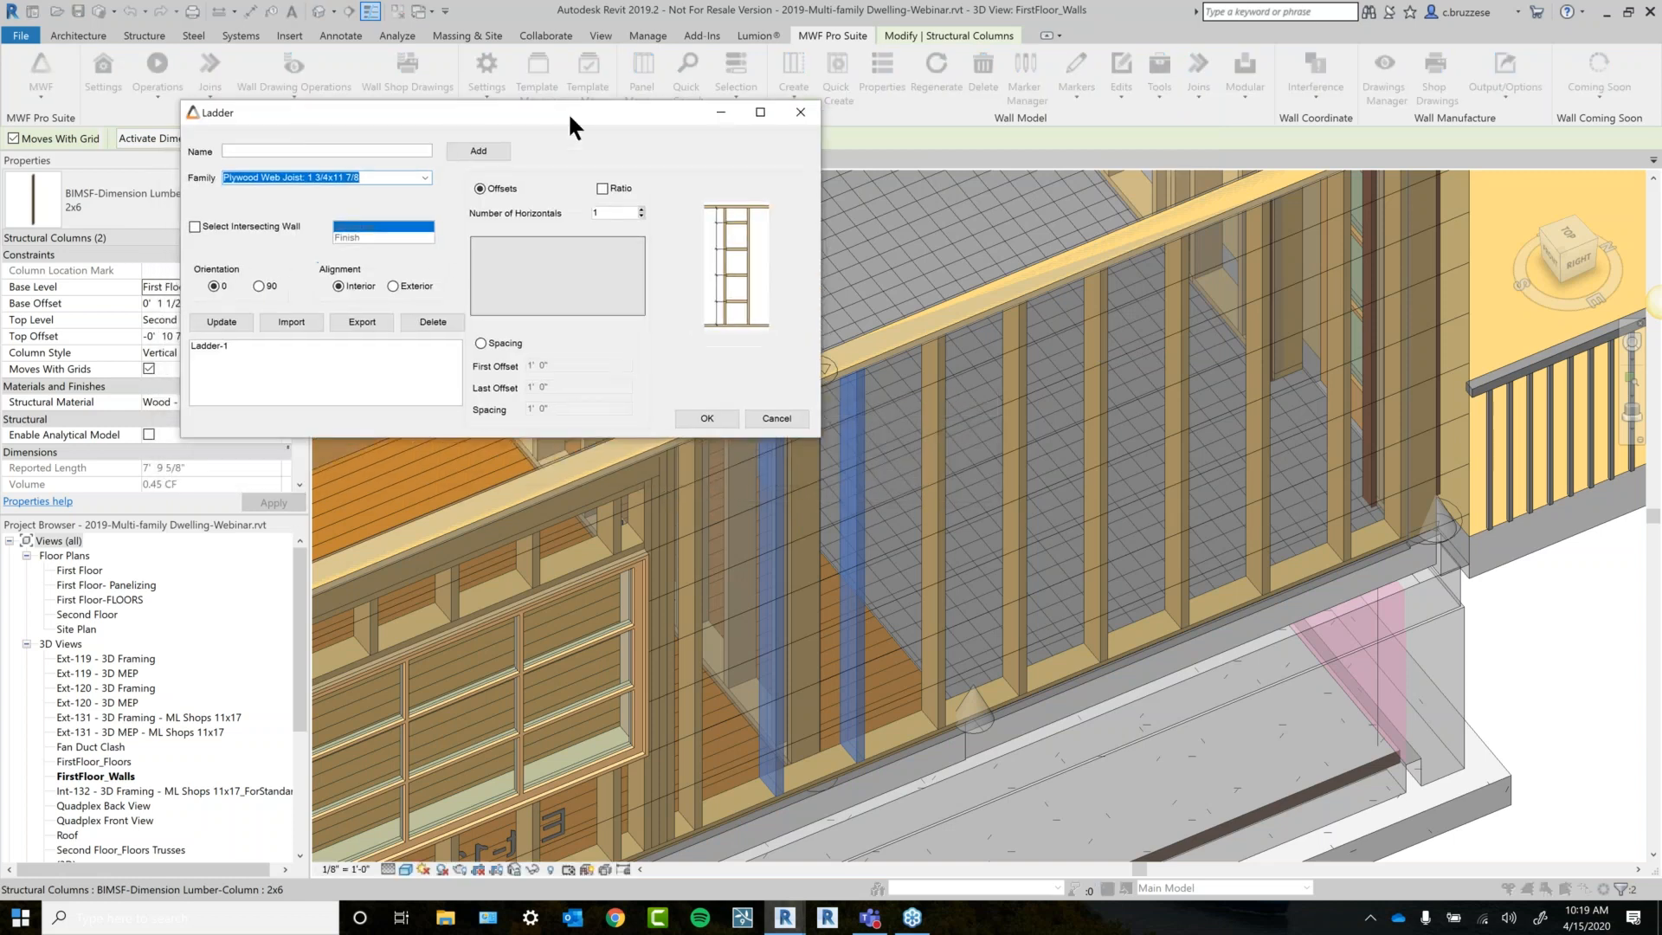
Name the new ladder Ladder-2 and set its family to BIMSF-Dimension Lumber: 2x6.
{"action": "left_click", "coordinate": [294, 152]}
{"action": "left_click_drag", "start_coordinate": [817, 438], "coordinate": [835, 463]}
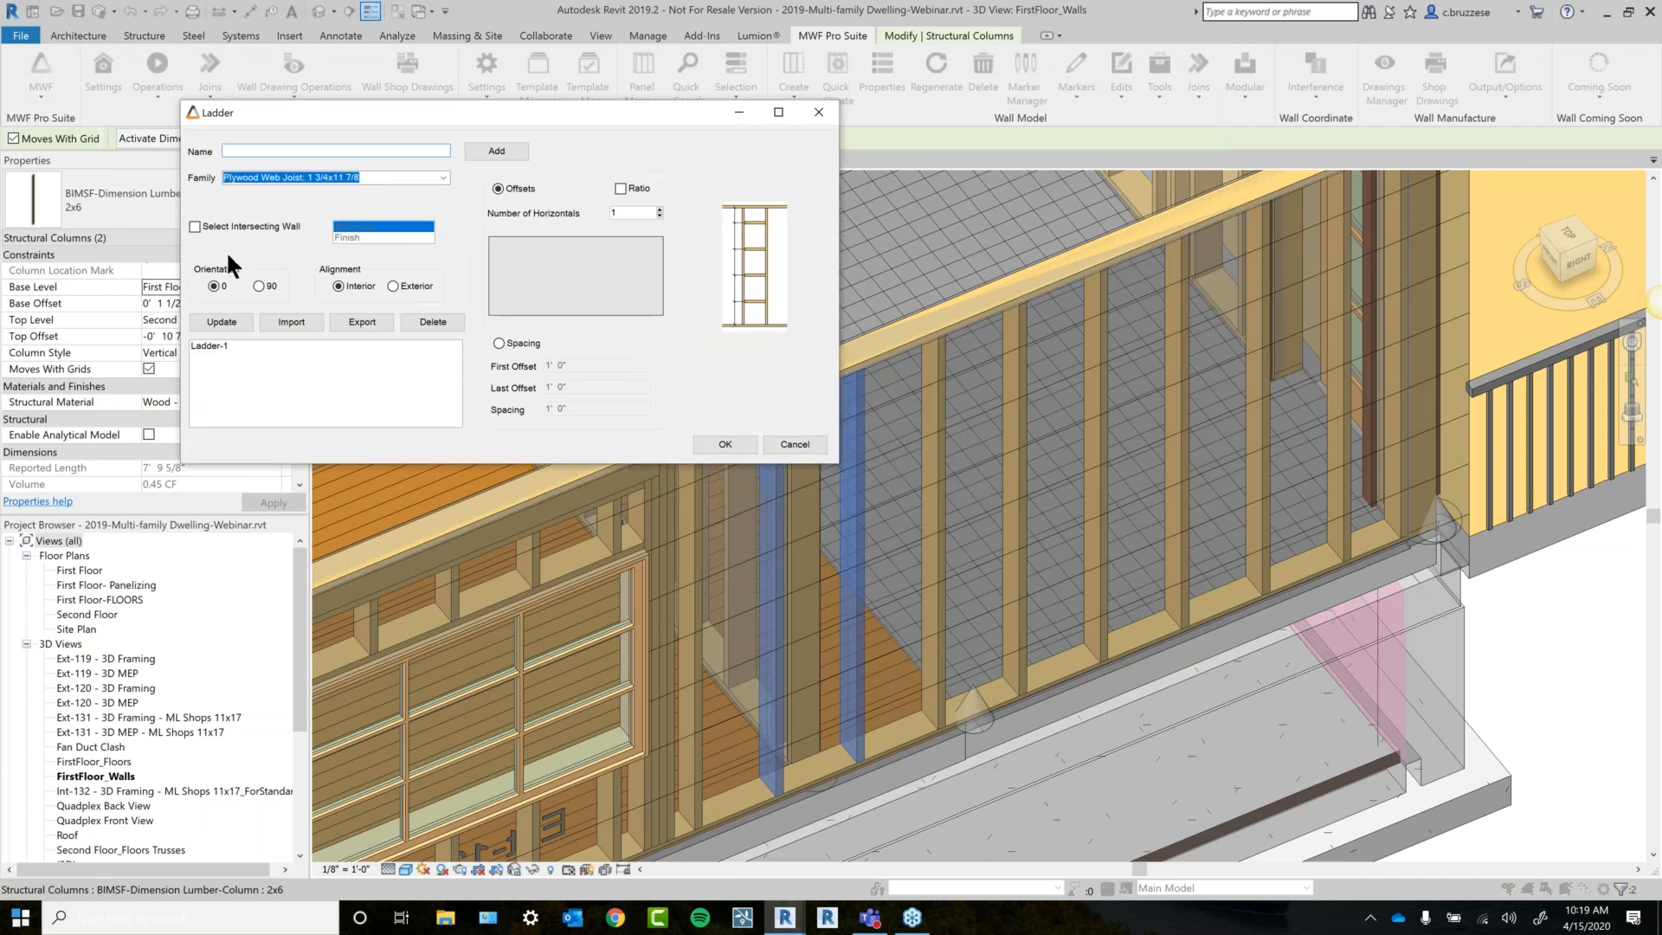
{"action": "type", "text": "Ladder-2"}
{"action": "left_click", "coordinate": [444, 171]}
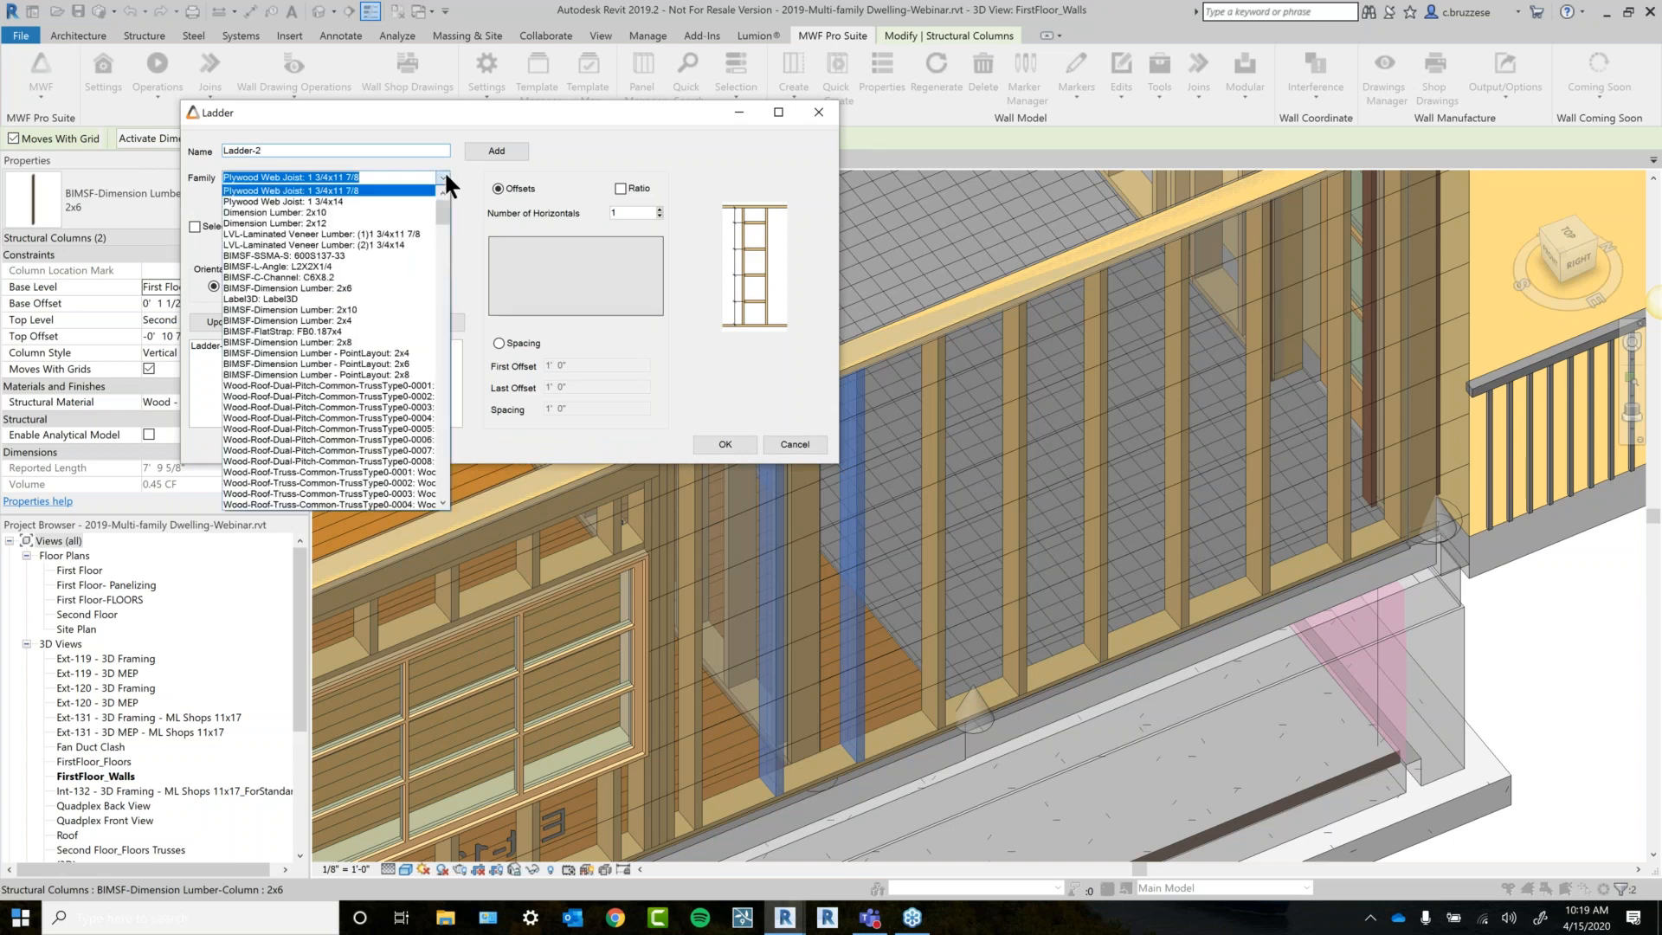
{"action": "left_click", "coordinate": [345, 288]}
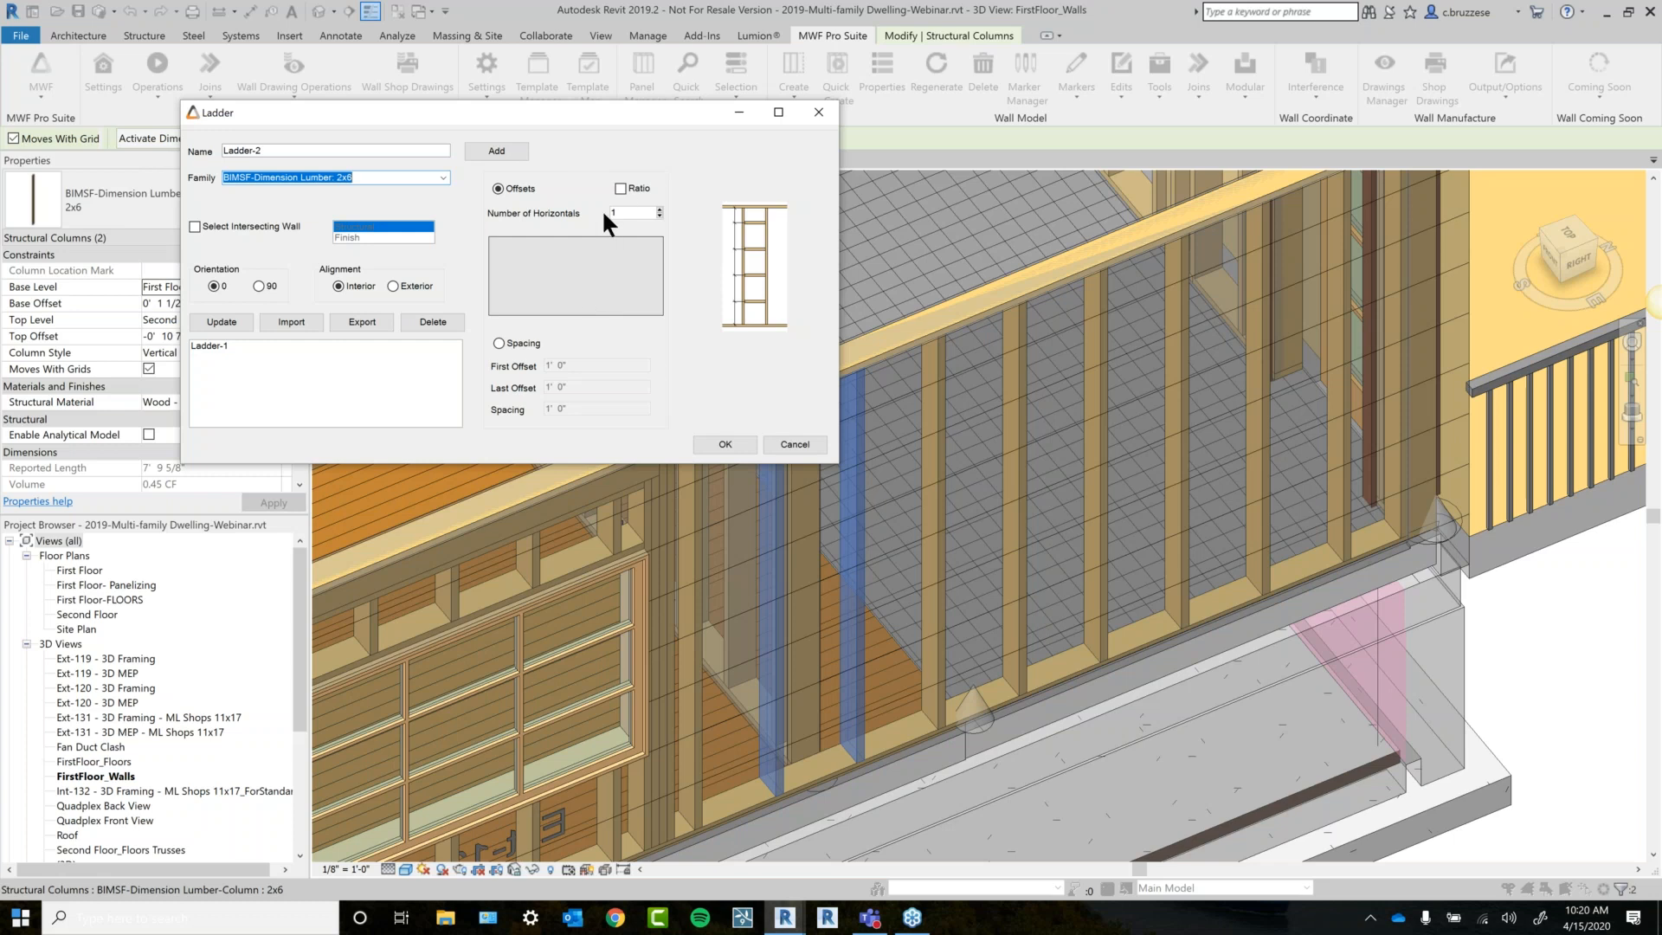
Set the ladder to two horizontals with offsets of 3' 0" and 6'.
{"action": "left_click", "coordinate": [660, 209]}
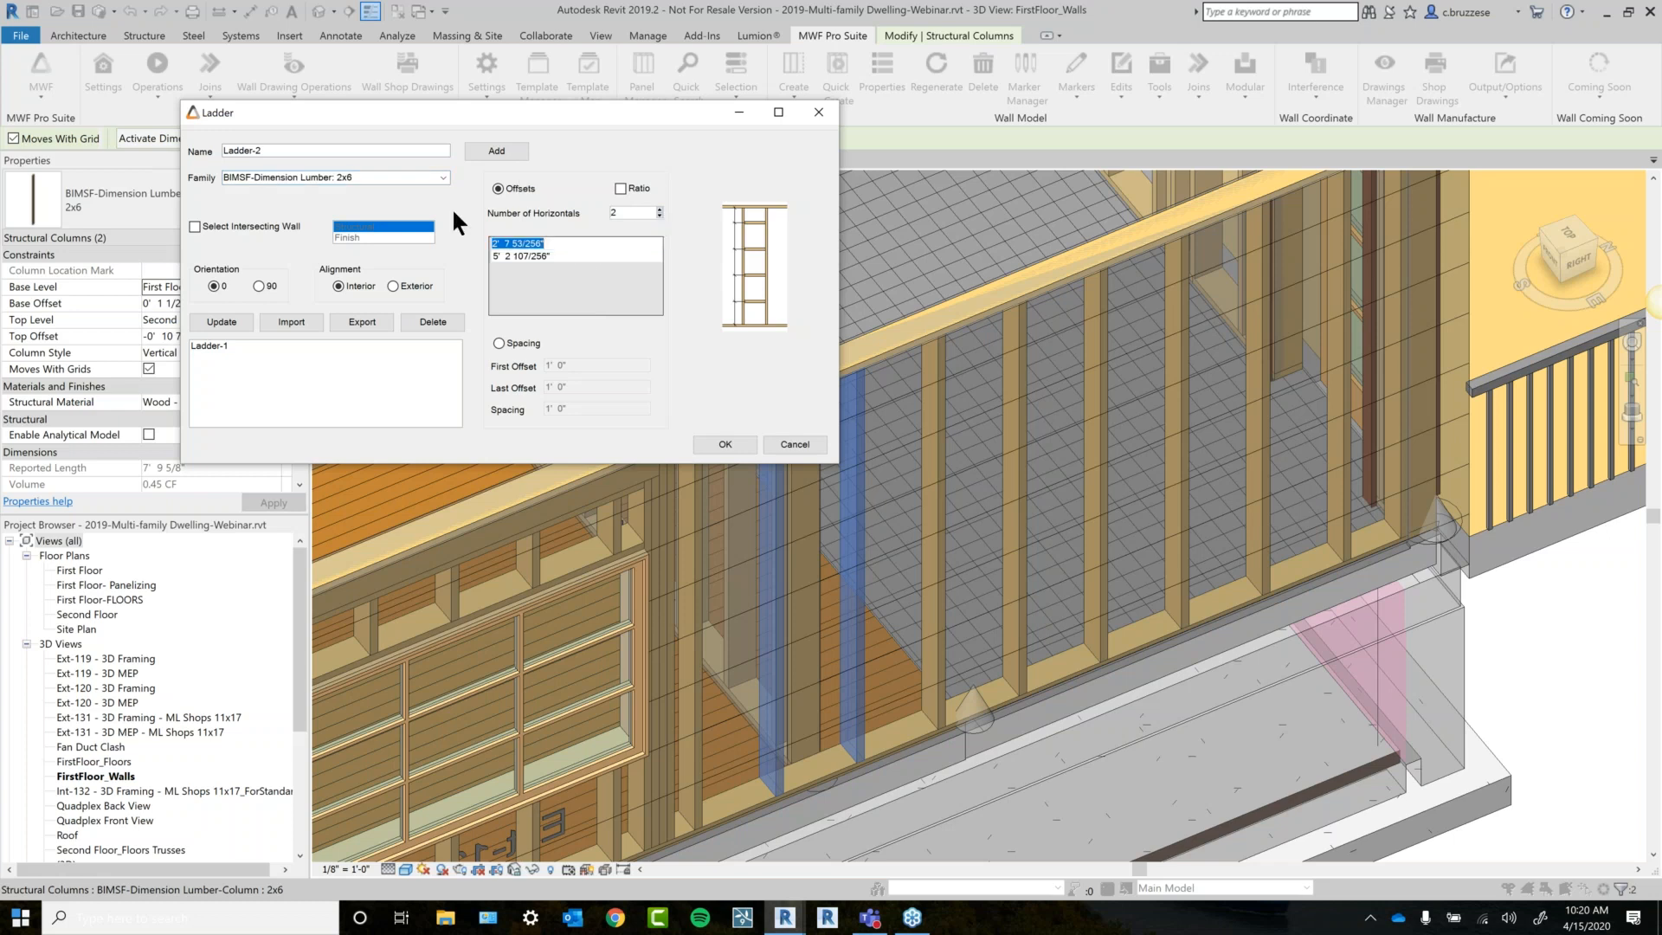
{"action": "type", "text": "3"}
{"action": "left_click", "coordinate": [558, 256]}
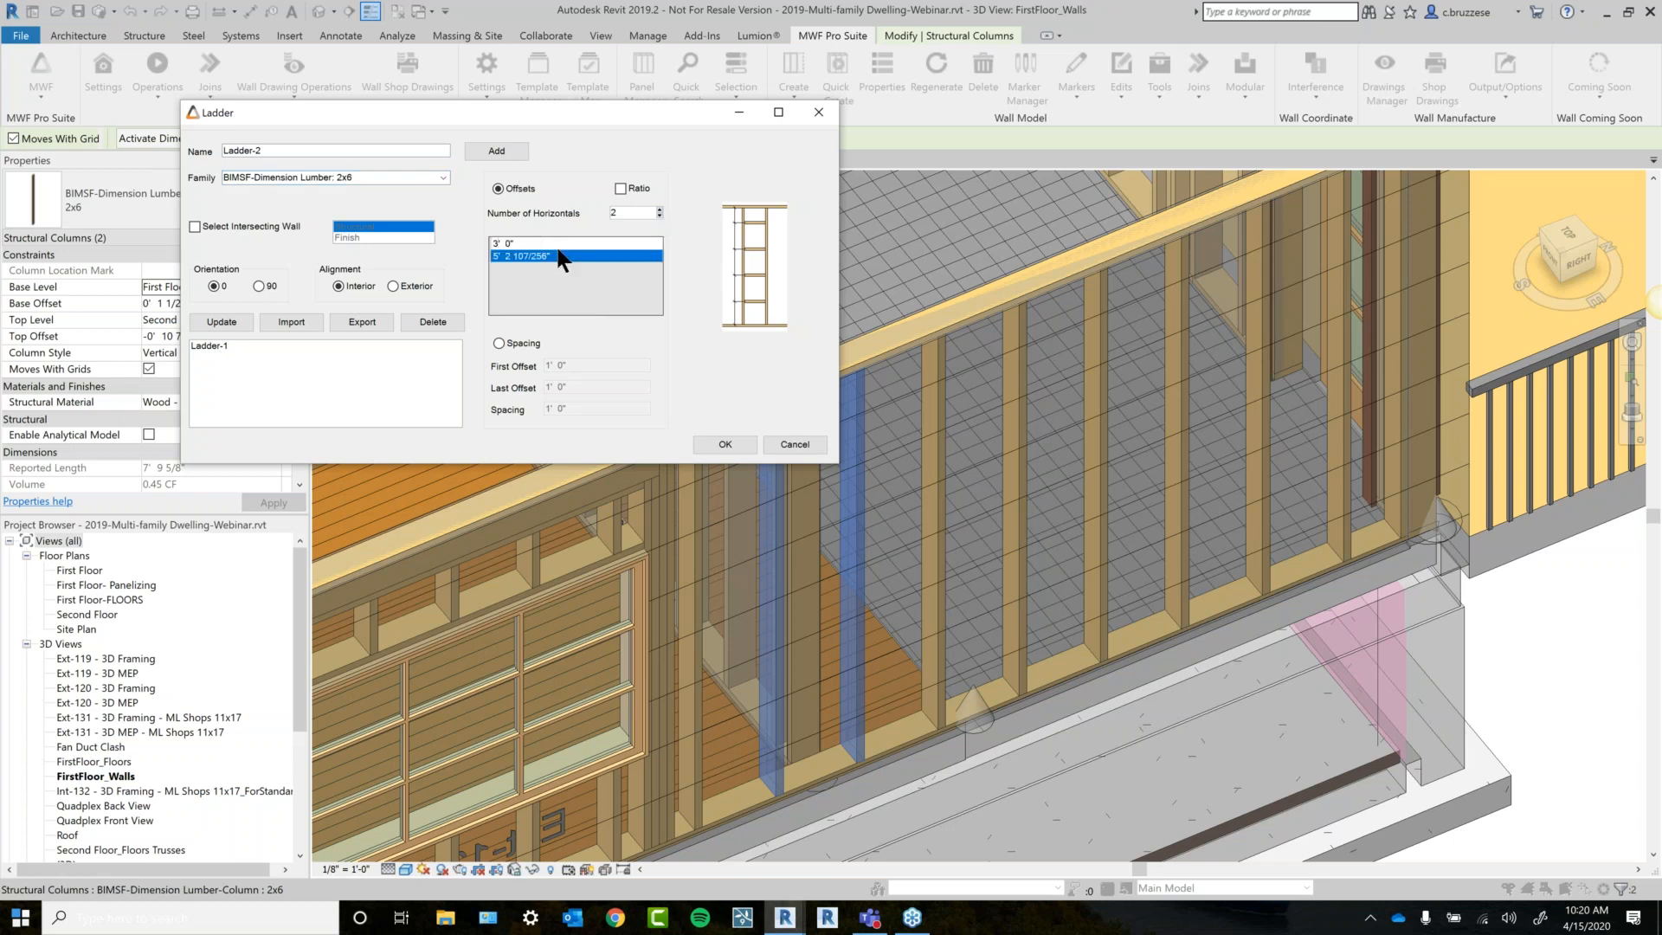
{"action": "type", "text": "6"}
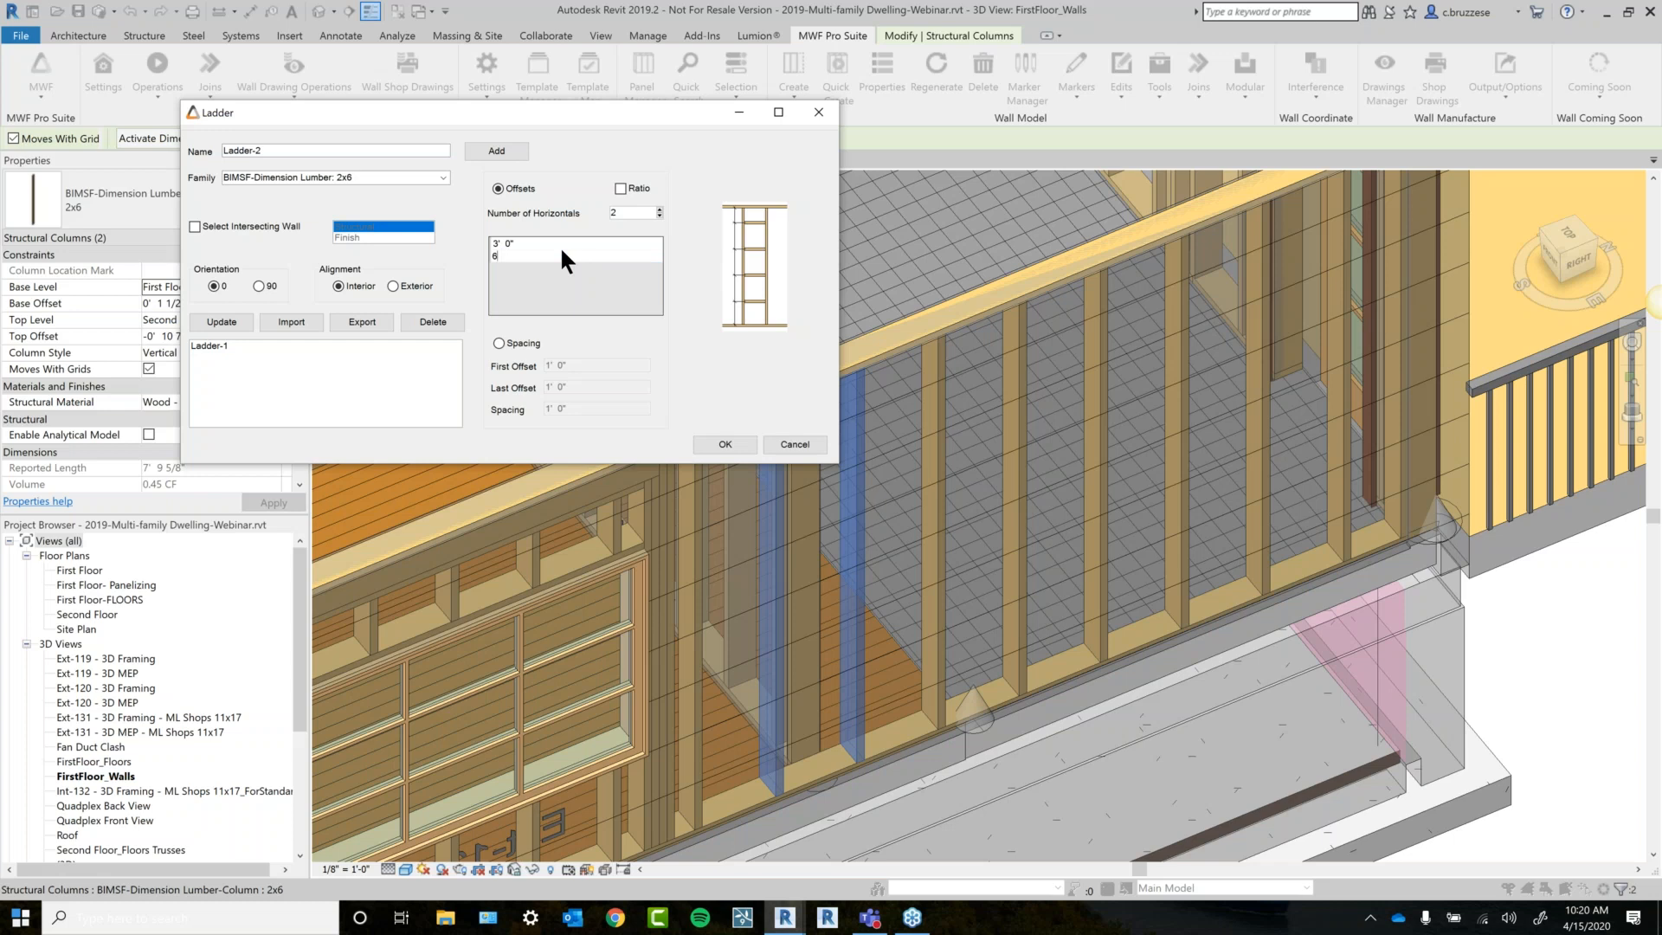
Try ratio-based offsets of 0.5 and 0.75 for the two ladder horizontals, and turn the Ratio option back off.
{"action": "left_click", "coordinate": [619, 188]}
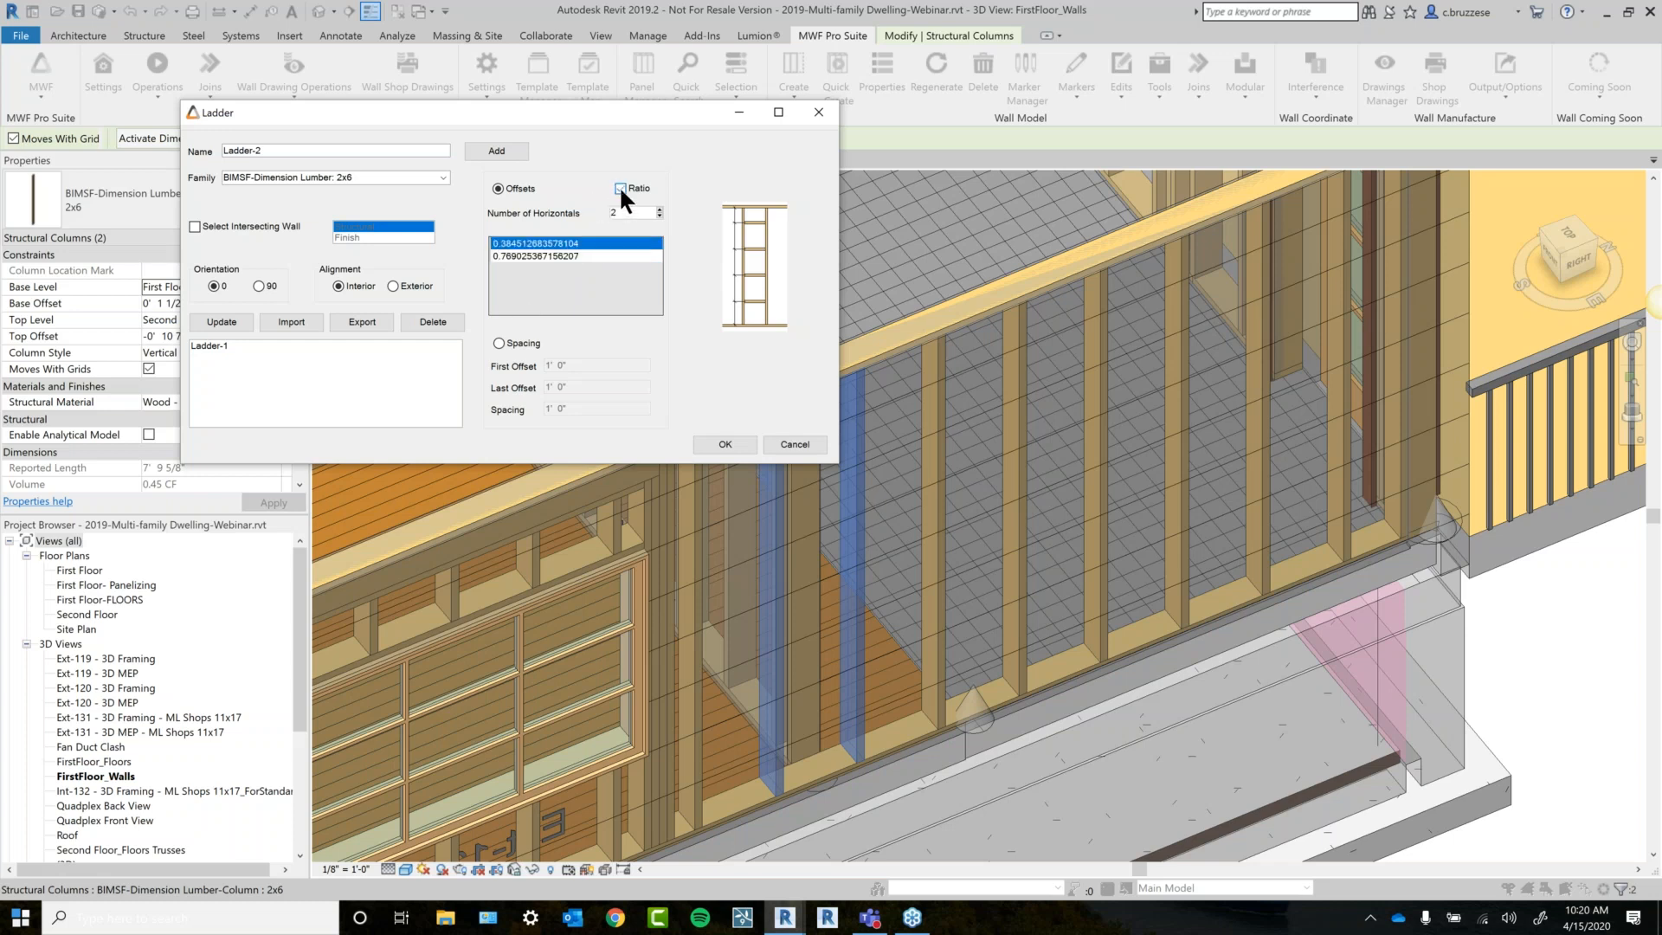
{"action": "left_click", "coordinate": [614, 240]}
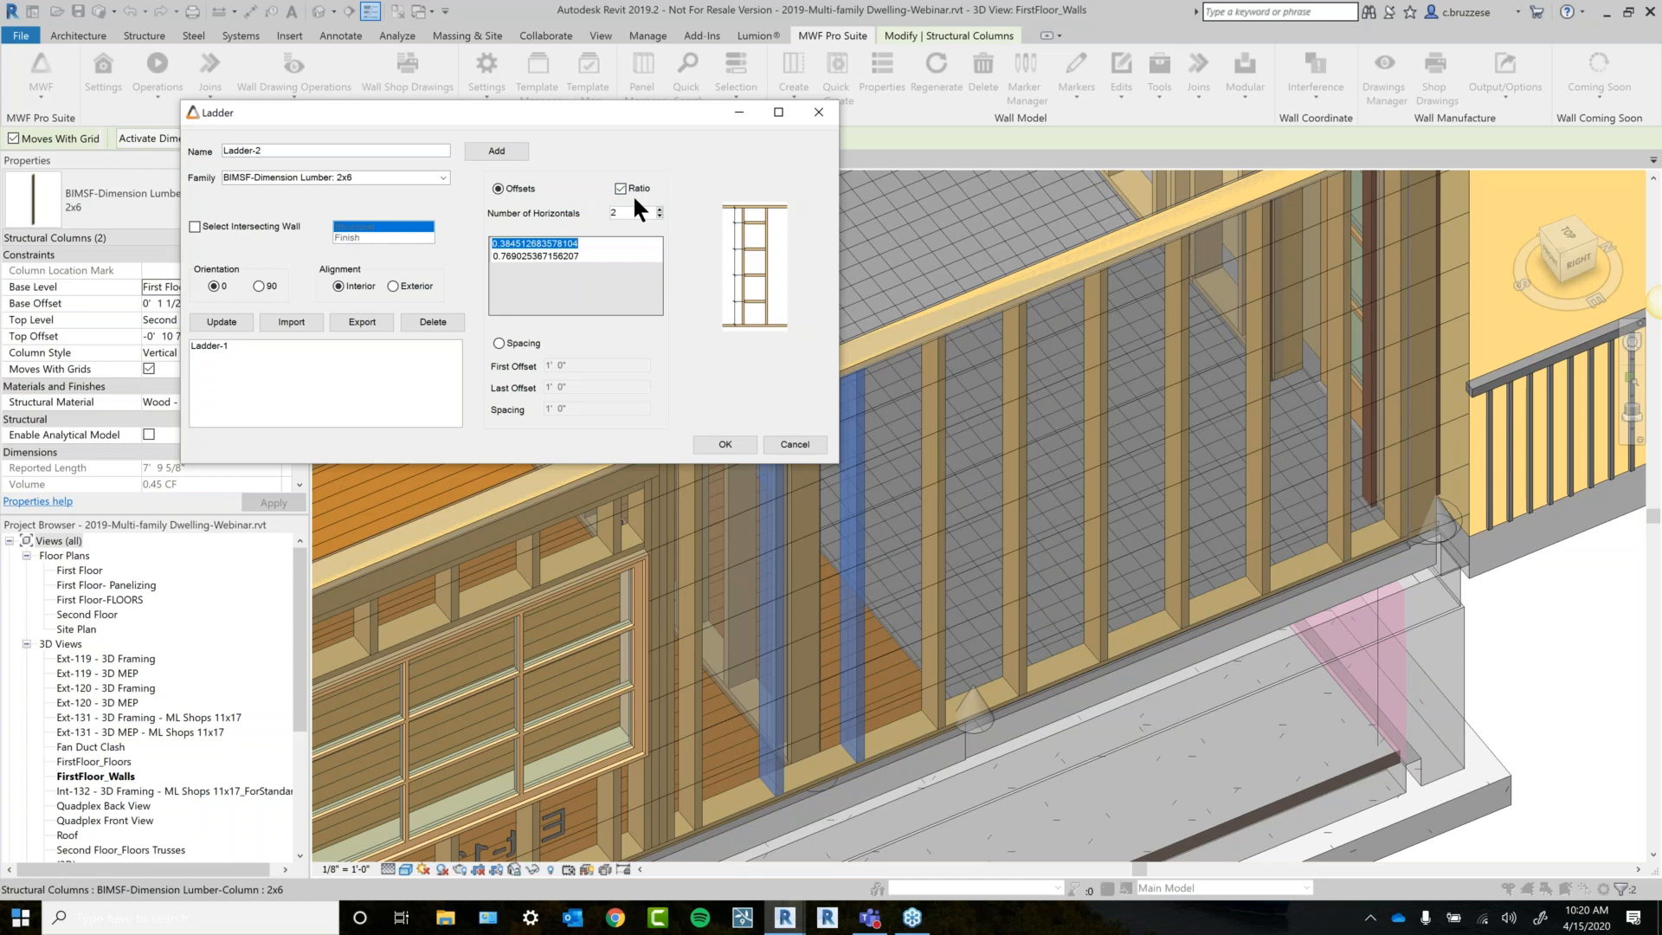
{"action": "type", "text": "0.5"}
{"action": "left_click", "coordinate": [644, 256]}
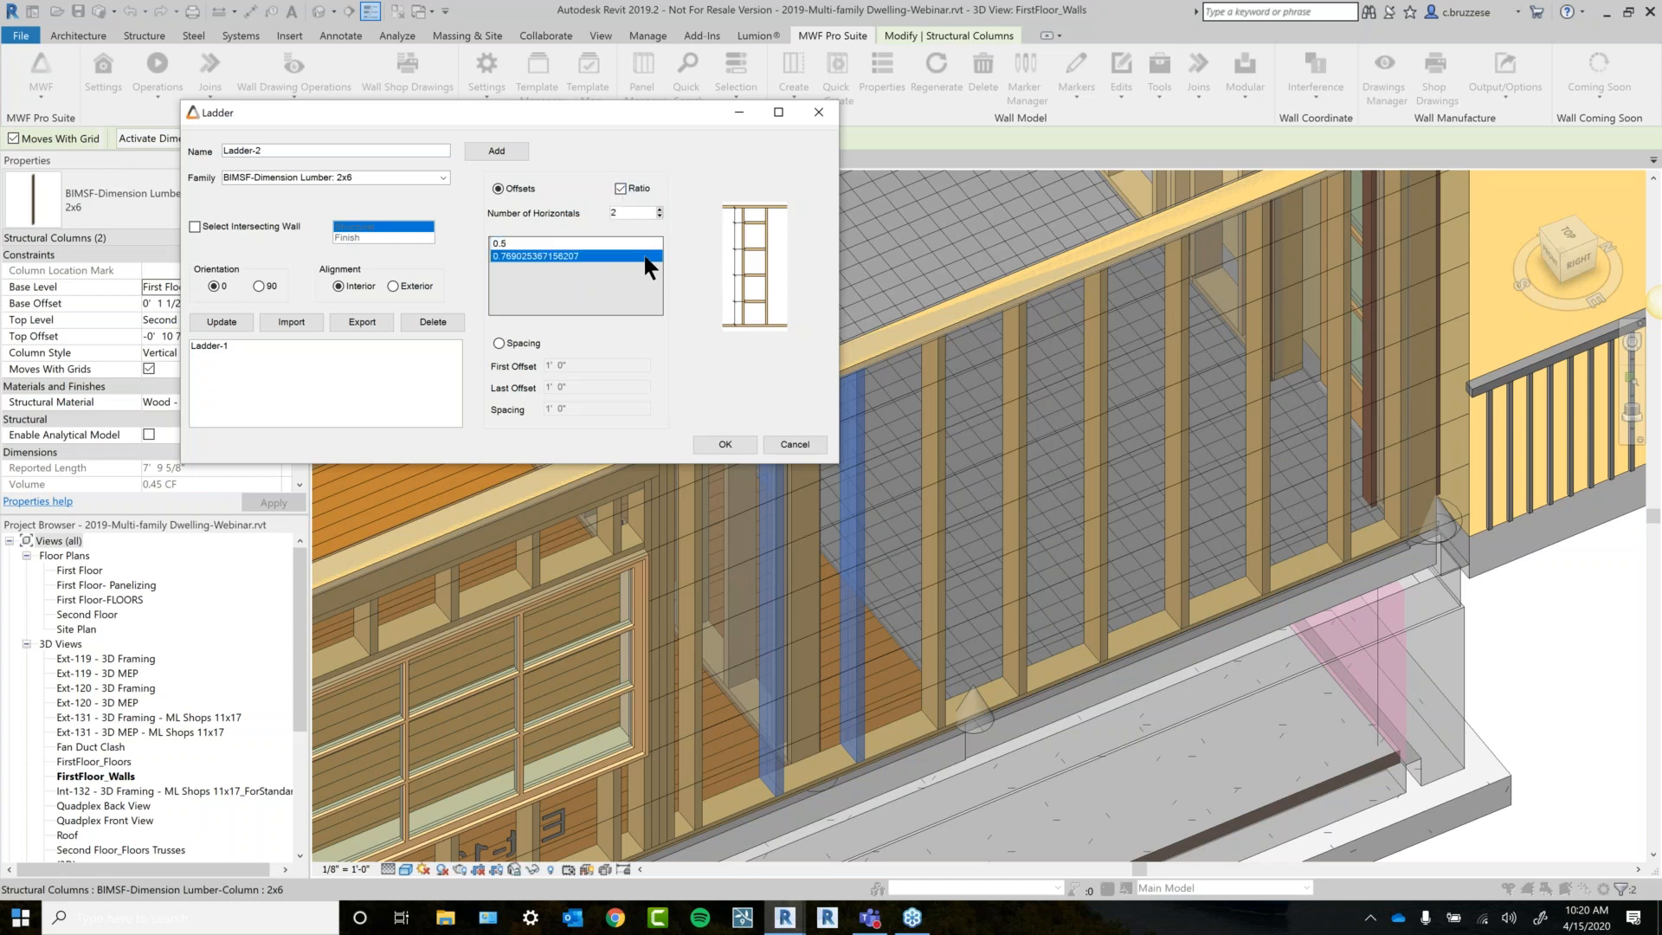
{"action": "type", "text": "0.75"}
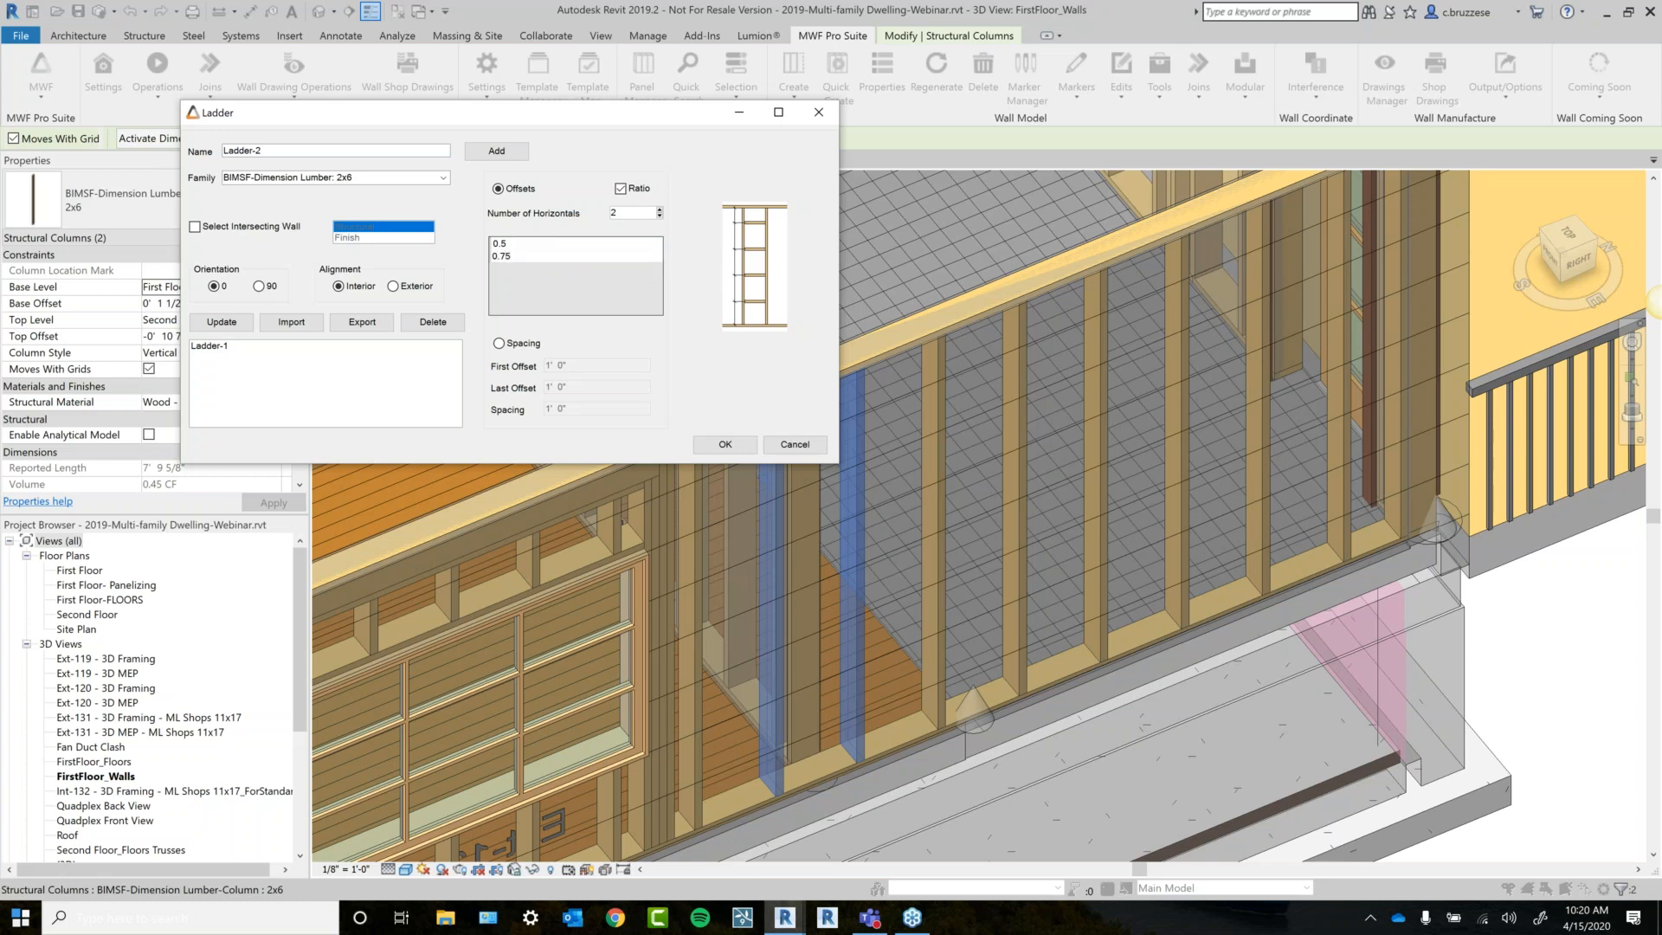
{"action": "left_click", "coordinate": [543, 244]}
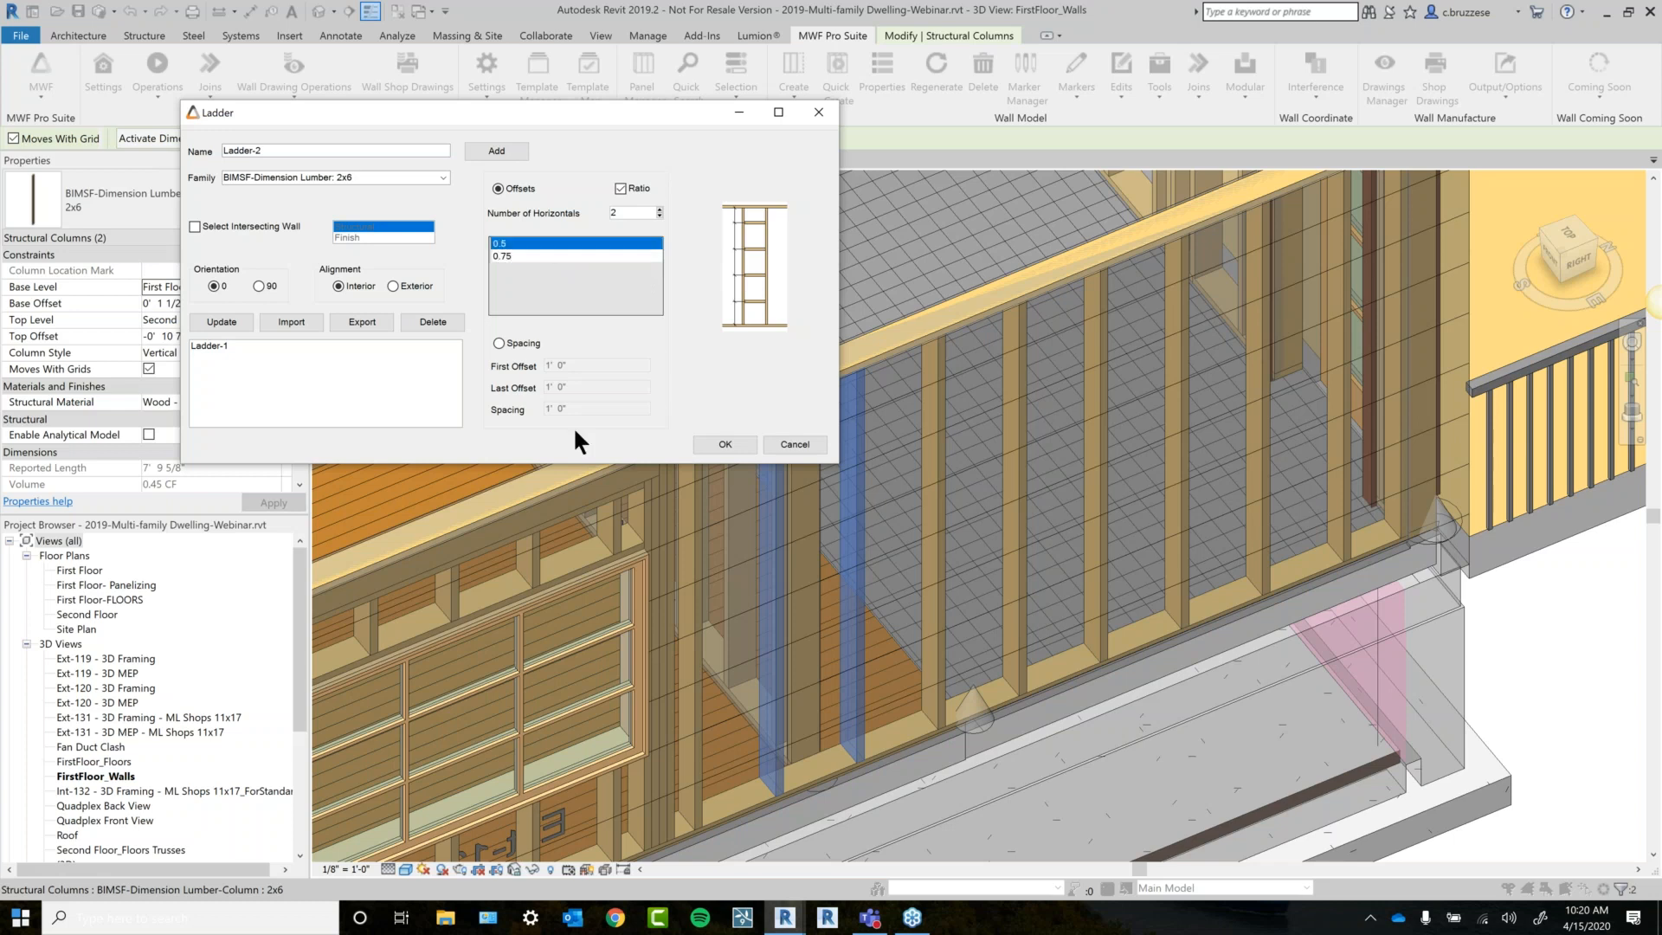
{"action": "left_click", "coordinate": [621, 189]}
Switch the ladder layout to Spacing, keeping 1' 0" first and last offsets and setting the spacing to 2' 0".
{"action": "left_click", "coordinate": [521, 345]}
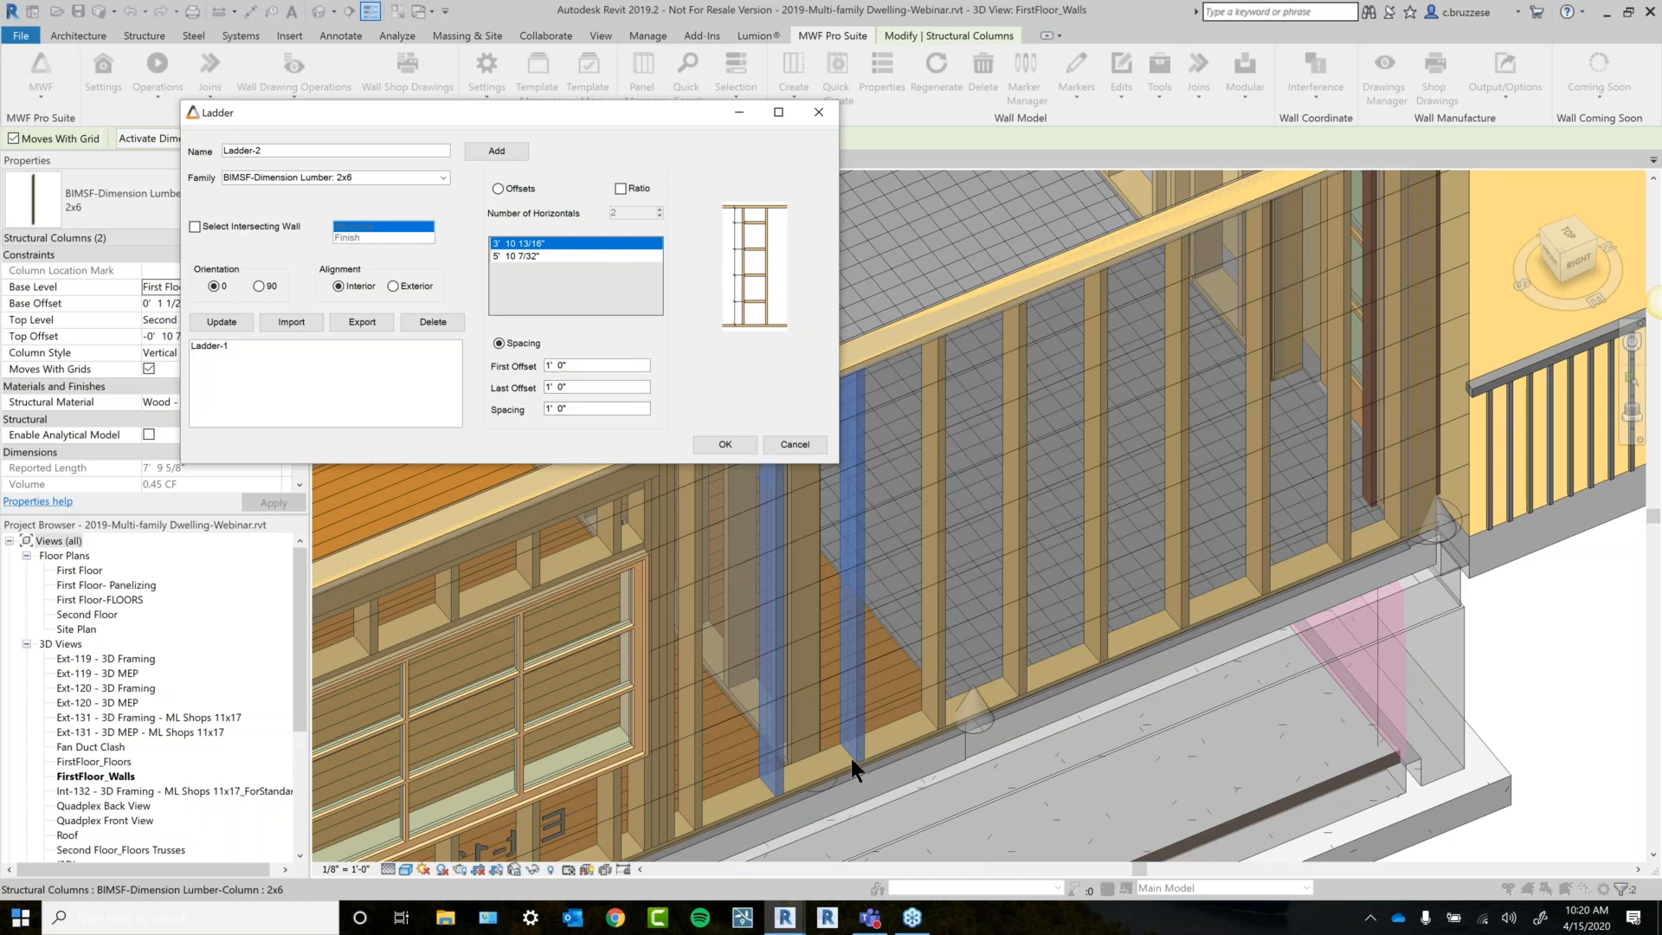
{"action": "left_click", "coordinate": [573, 367]}
{"action": "key", "text": "Tab"}
{"action": "key", "text": "Tab"}
{"action": "key", "text": "BackSpace"}
{"action": "type", "text": "2"}
{"action": "left_click", "coordinate": [563, 387]}
Enable Select Intersecting Wall with the Structural option, compare the orientation choices and leave the orientation at 0.
{"action": "left_click", "coordinate": [240, 227]}
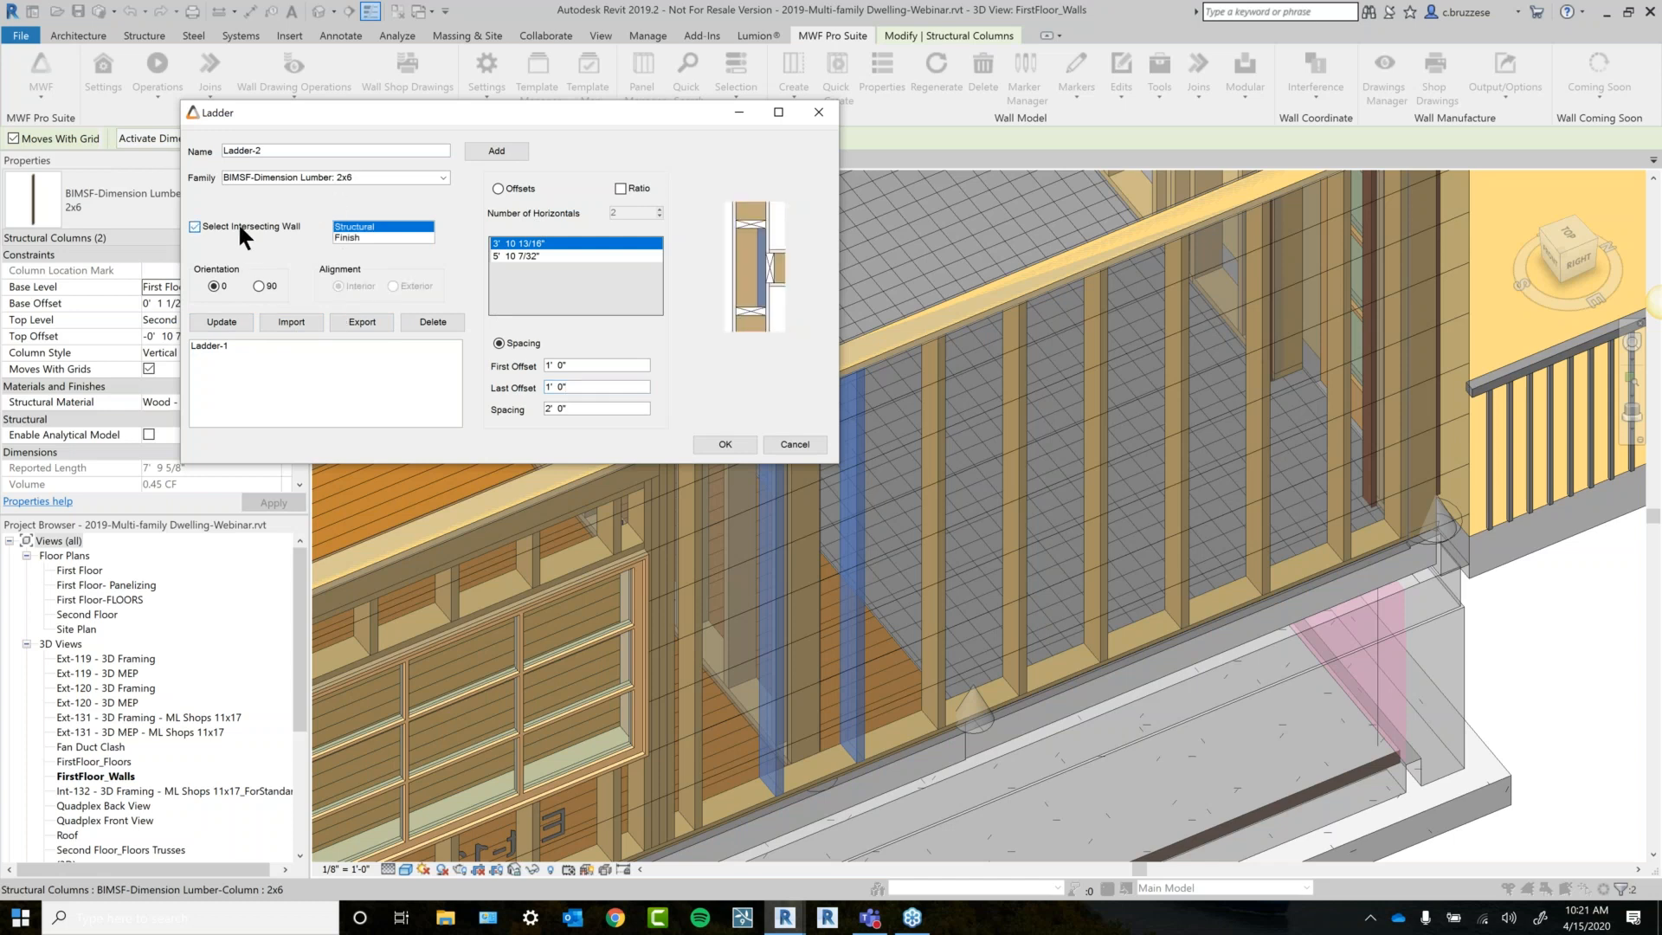
{"action": "left_click", "coordinate": [356, 238]}
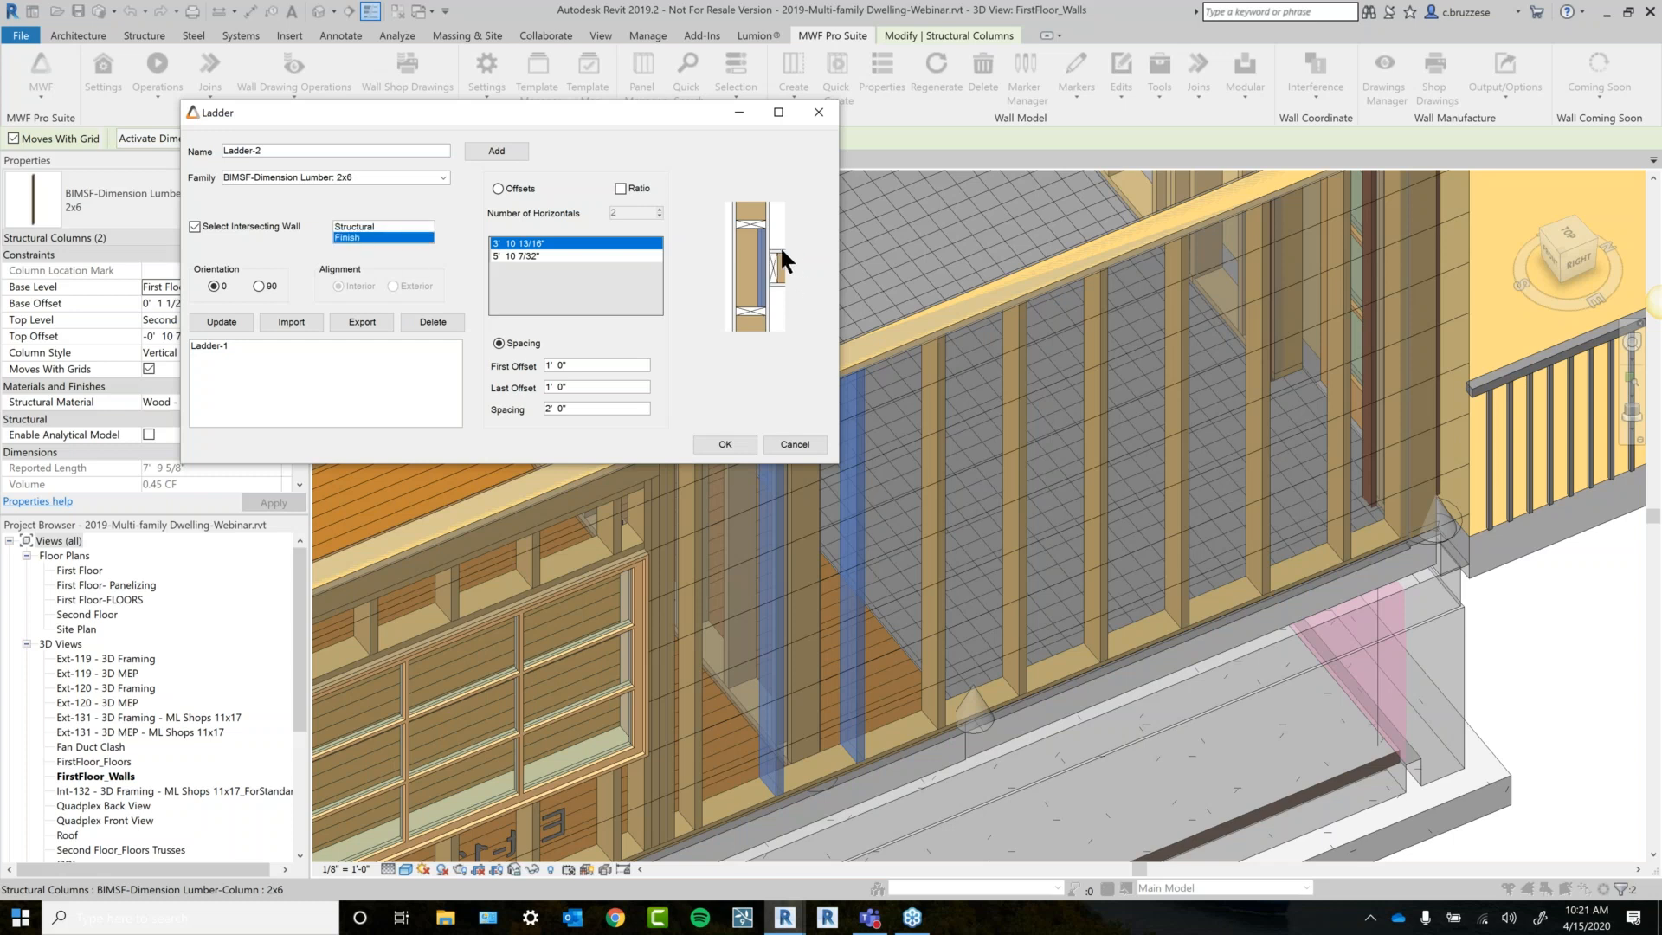
{"action": "left_click", "coordinate": [357, 226]}
{"action": "left_click", "coordinate": [348, 236]}
{"action": "left_click", "coordinate": [364, 227]}
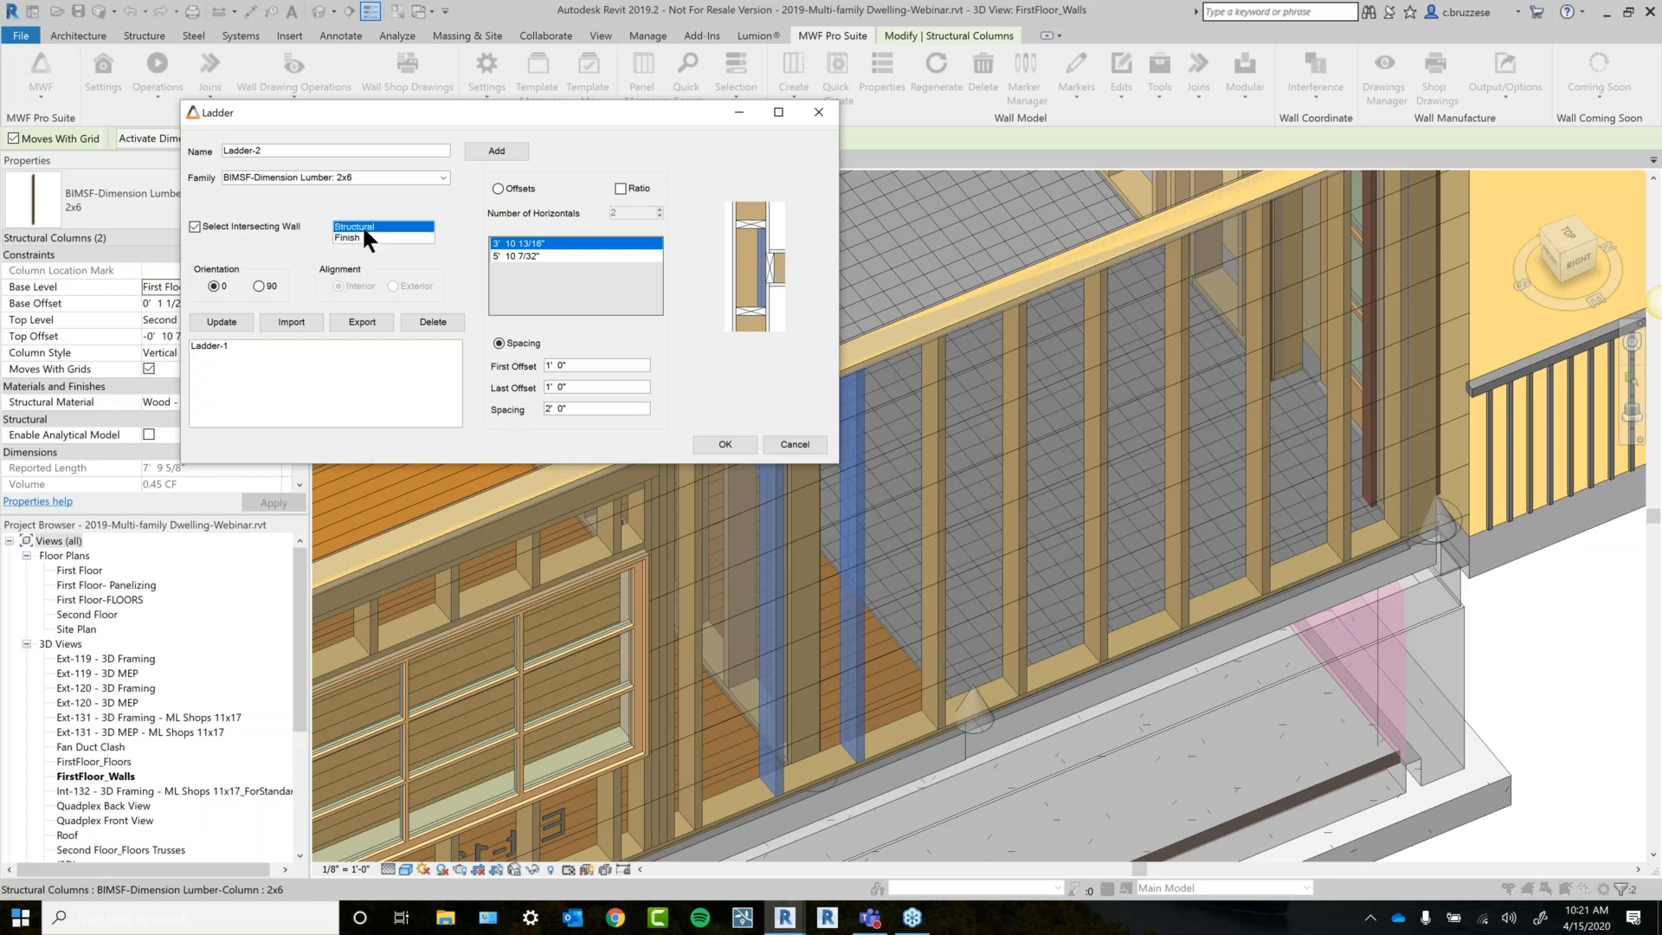
{"action": "left_click", "coordinate": [259, 287]}
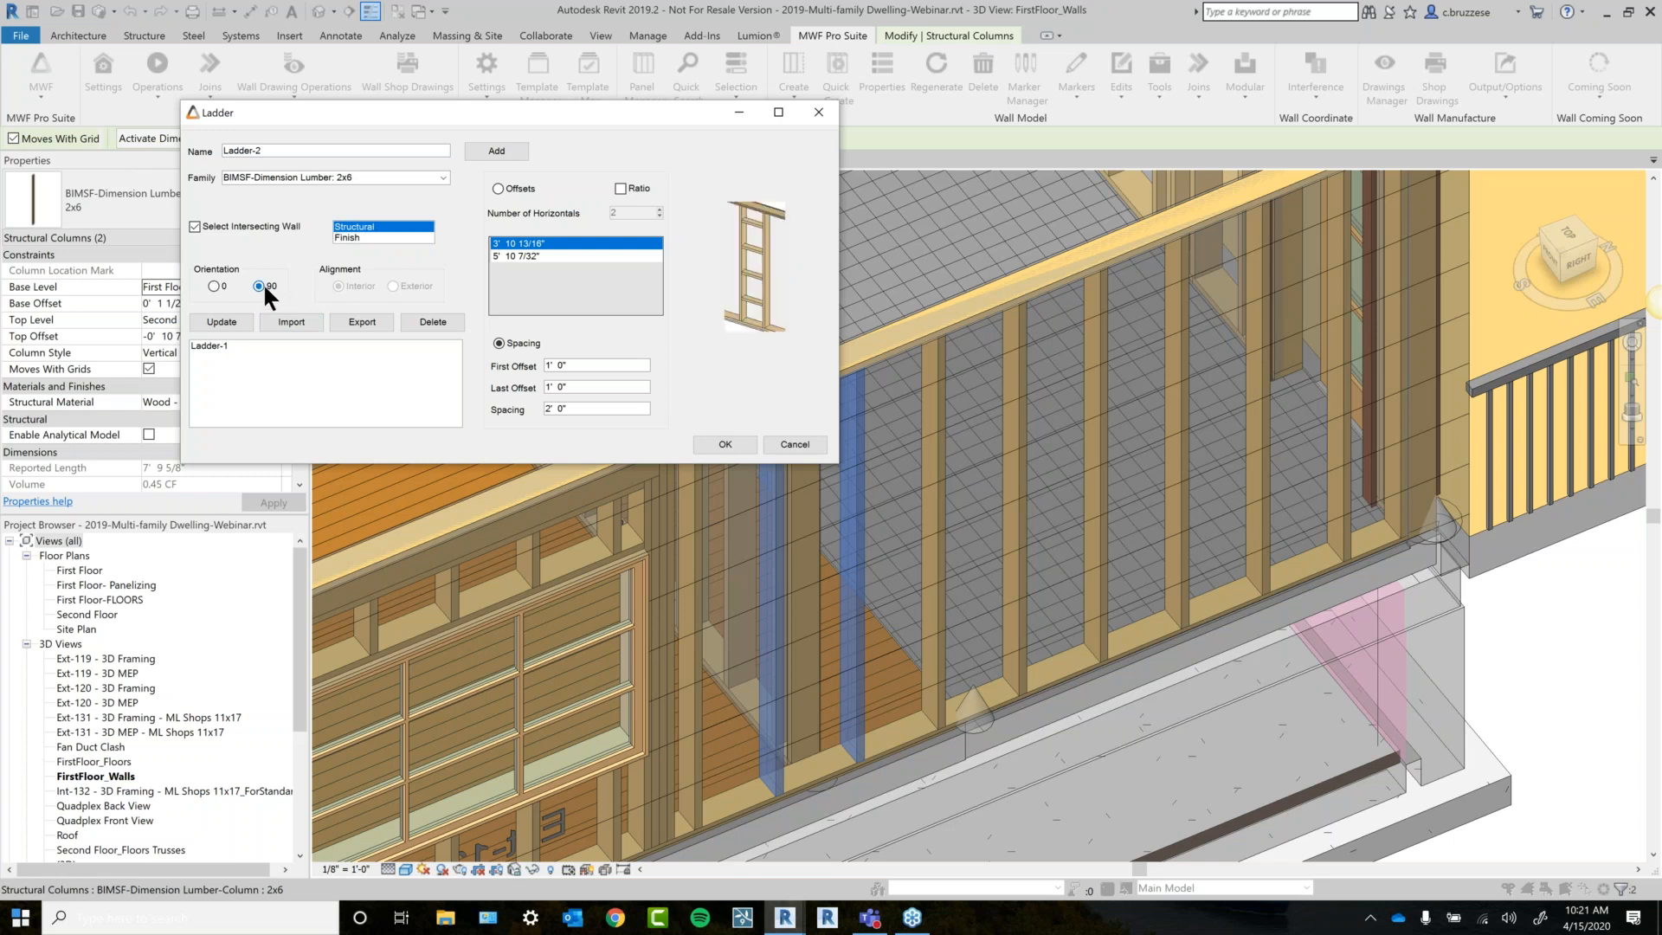
{"action": "left_click", "coordinate": [218, 288]}
{"action": "left_click", "coordinate": [259, 287]}
{"action": "left_click", "coordinate": [212, 286]}
Add the Ladder-2 definition and place it between the two selected studs, picking the interior partition as the intersecting wall.
{"action": "left_click", "coordinate": [496, 149]}
{"action": "left_click", "coordinate": [236, 355]}
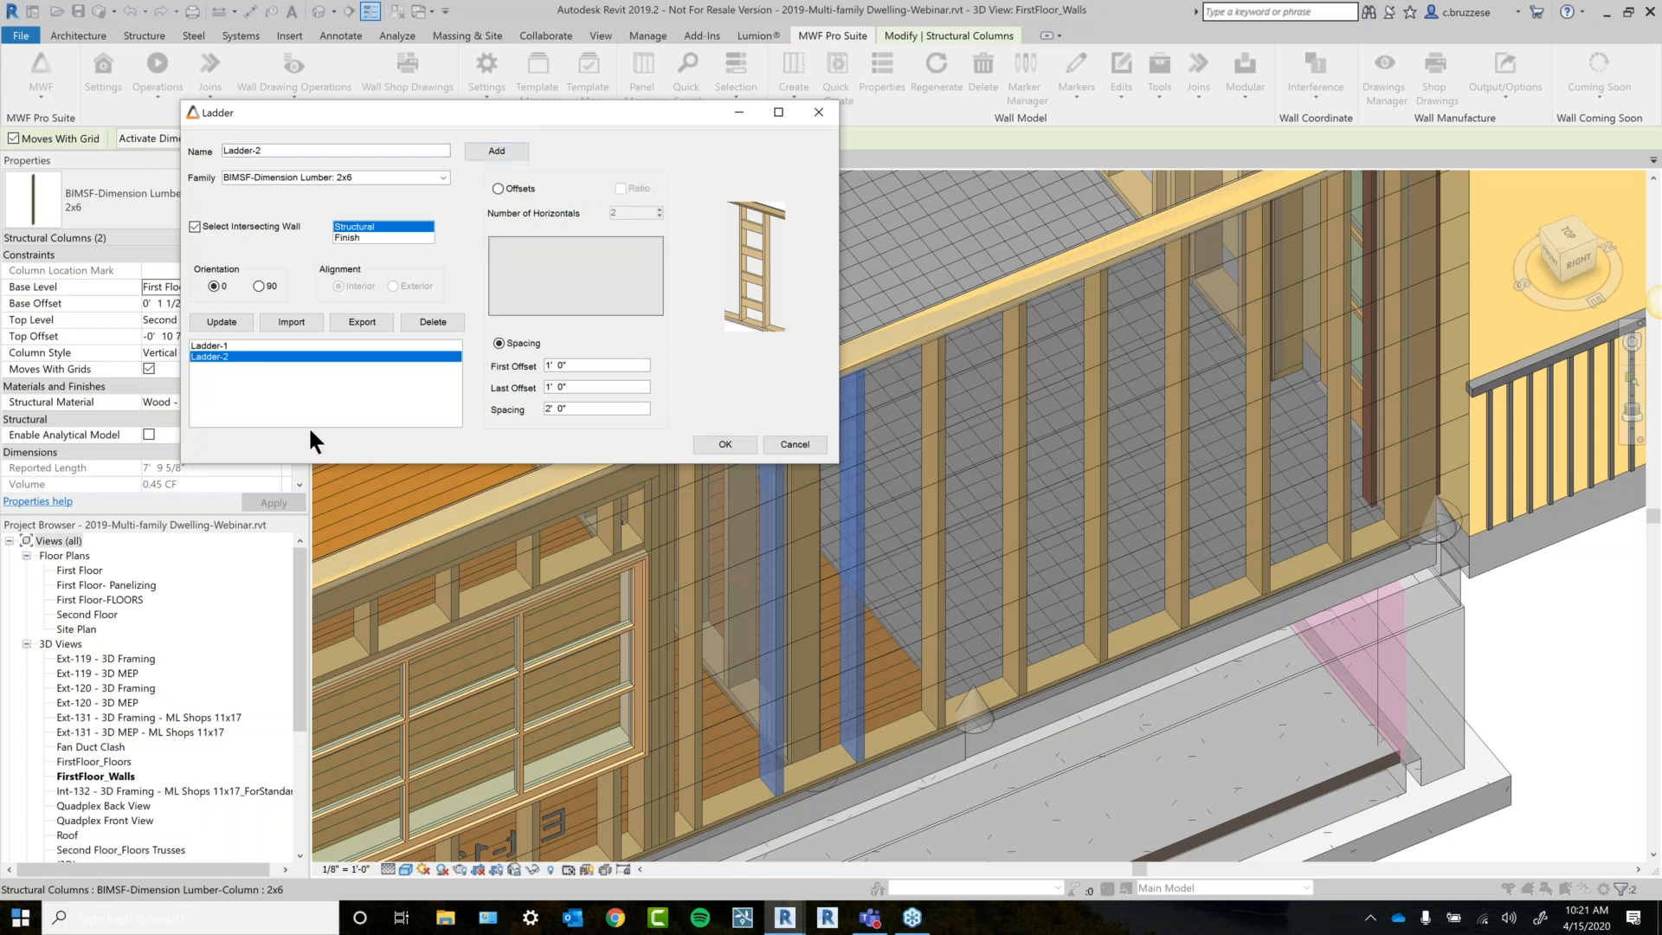
{"action": "left_click", "coordinate": [727, 443]}
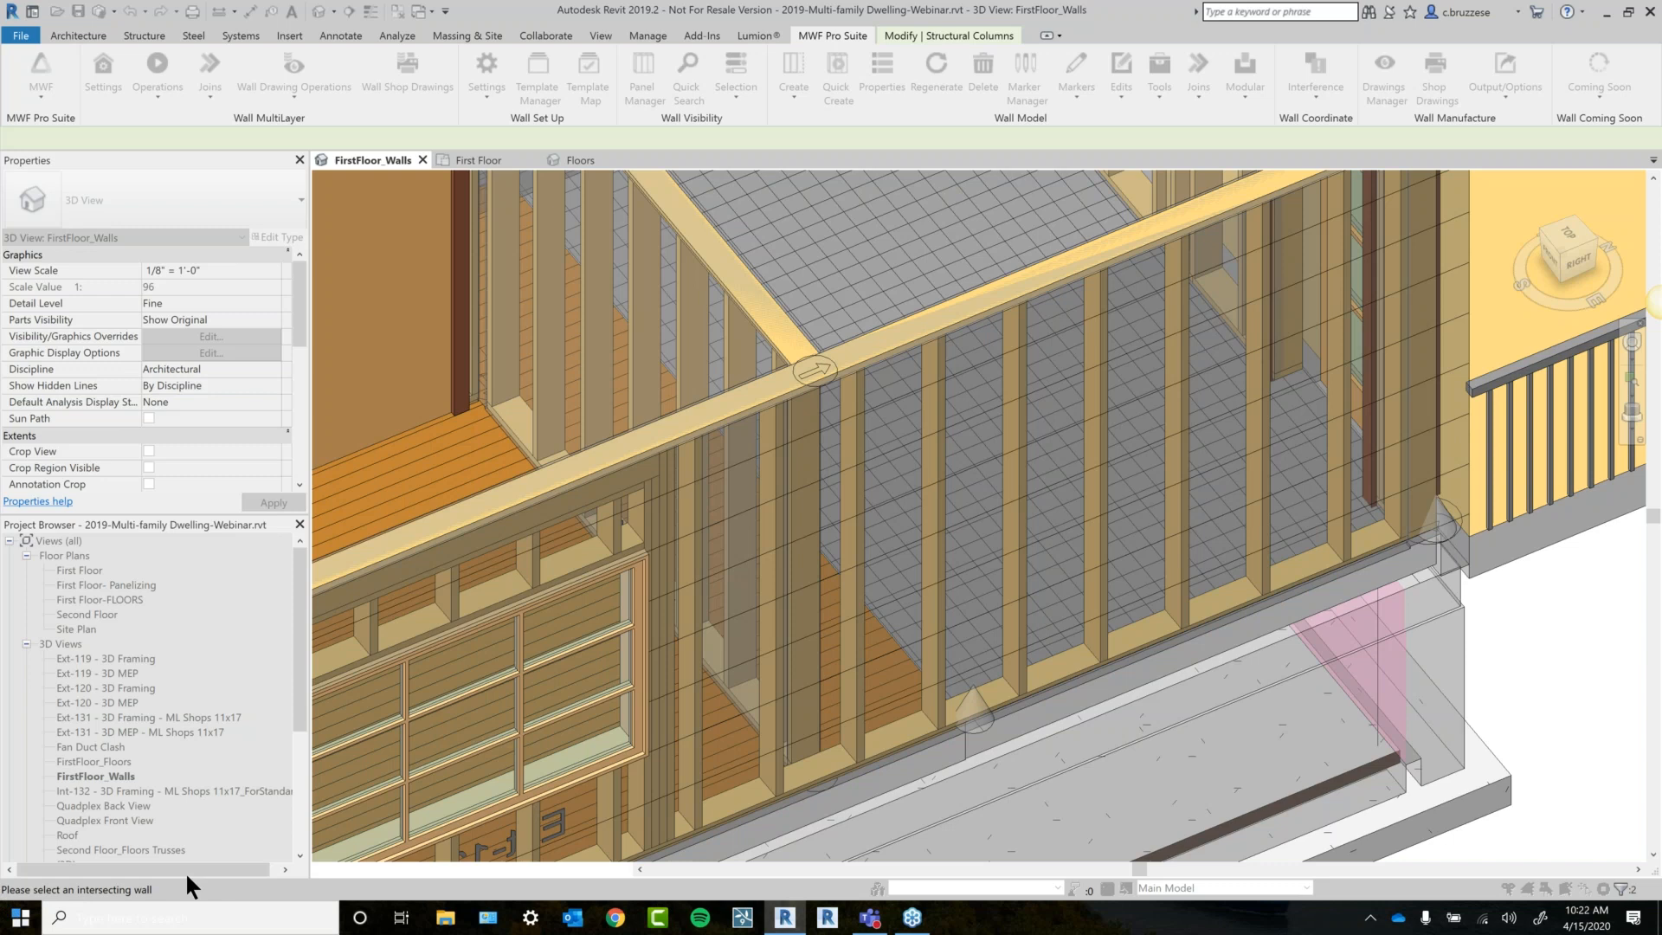
{"action": "left_click", "coordinate": [649, 222]}
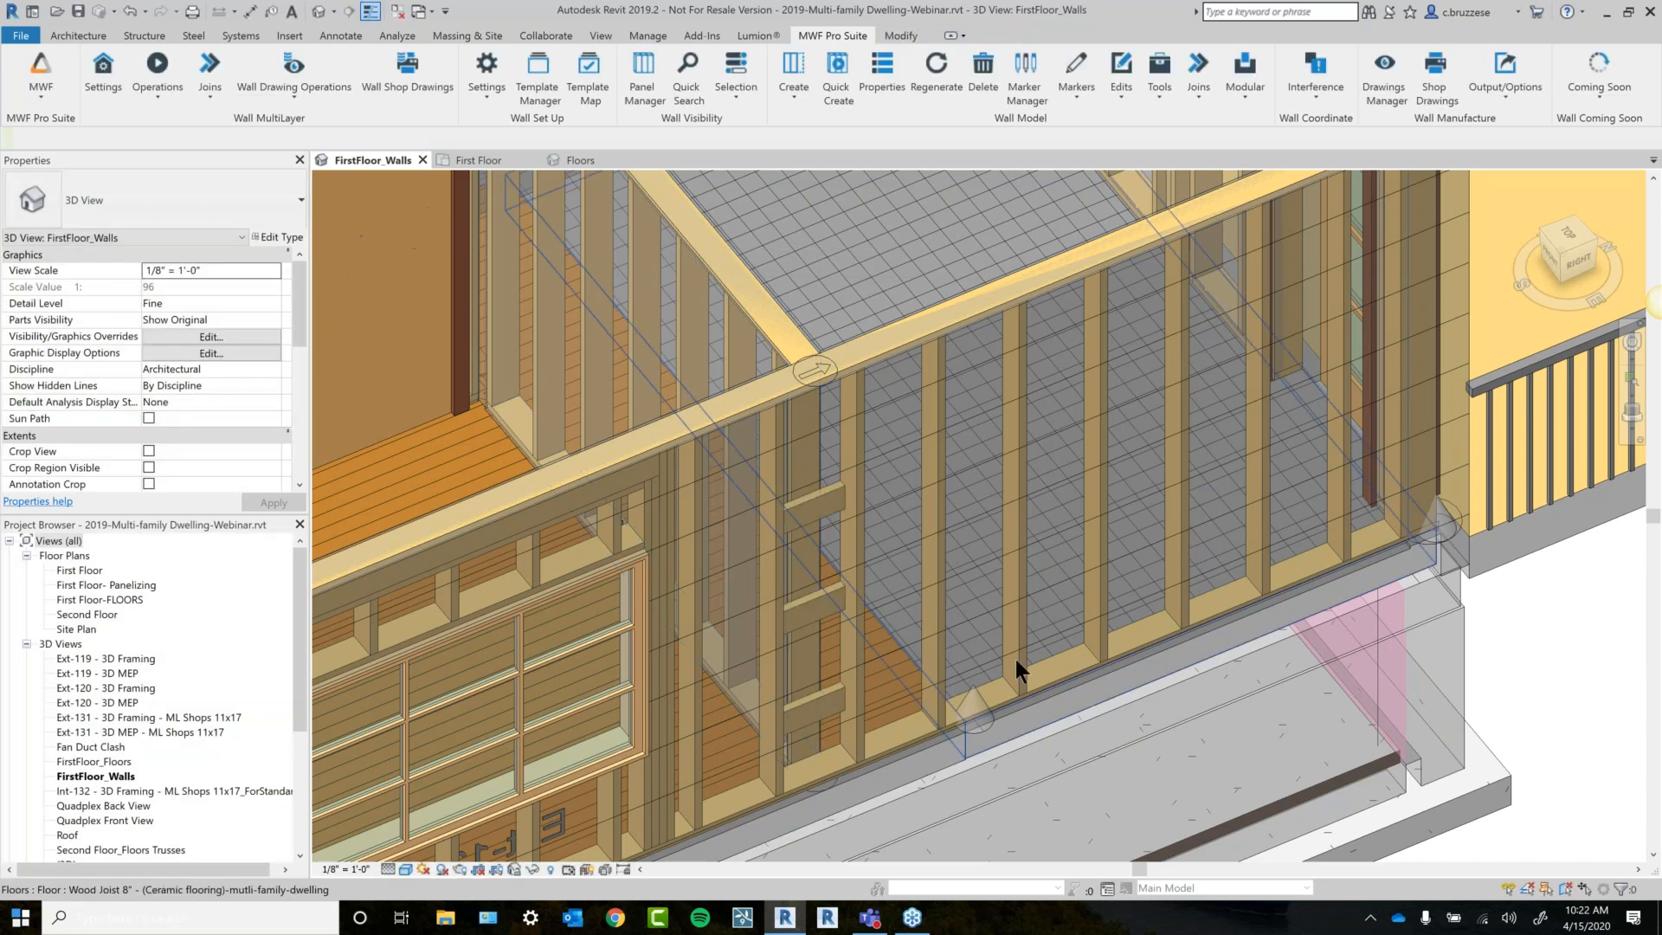
Inspect the BIMSF container, description and label properties of the three horizontal ladder blocks at the interior partition intersection.
{"action": "left_click", "coordinate": [822, 497]}
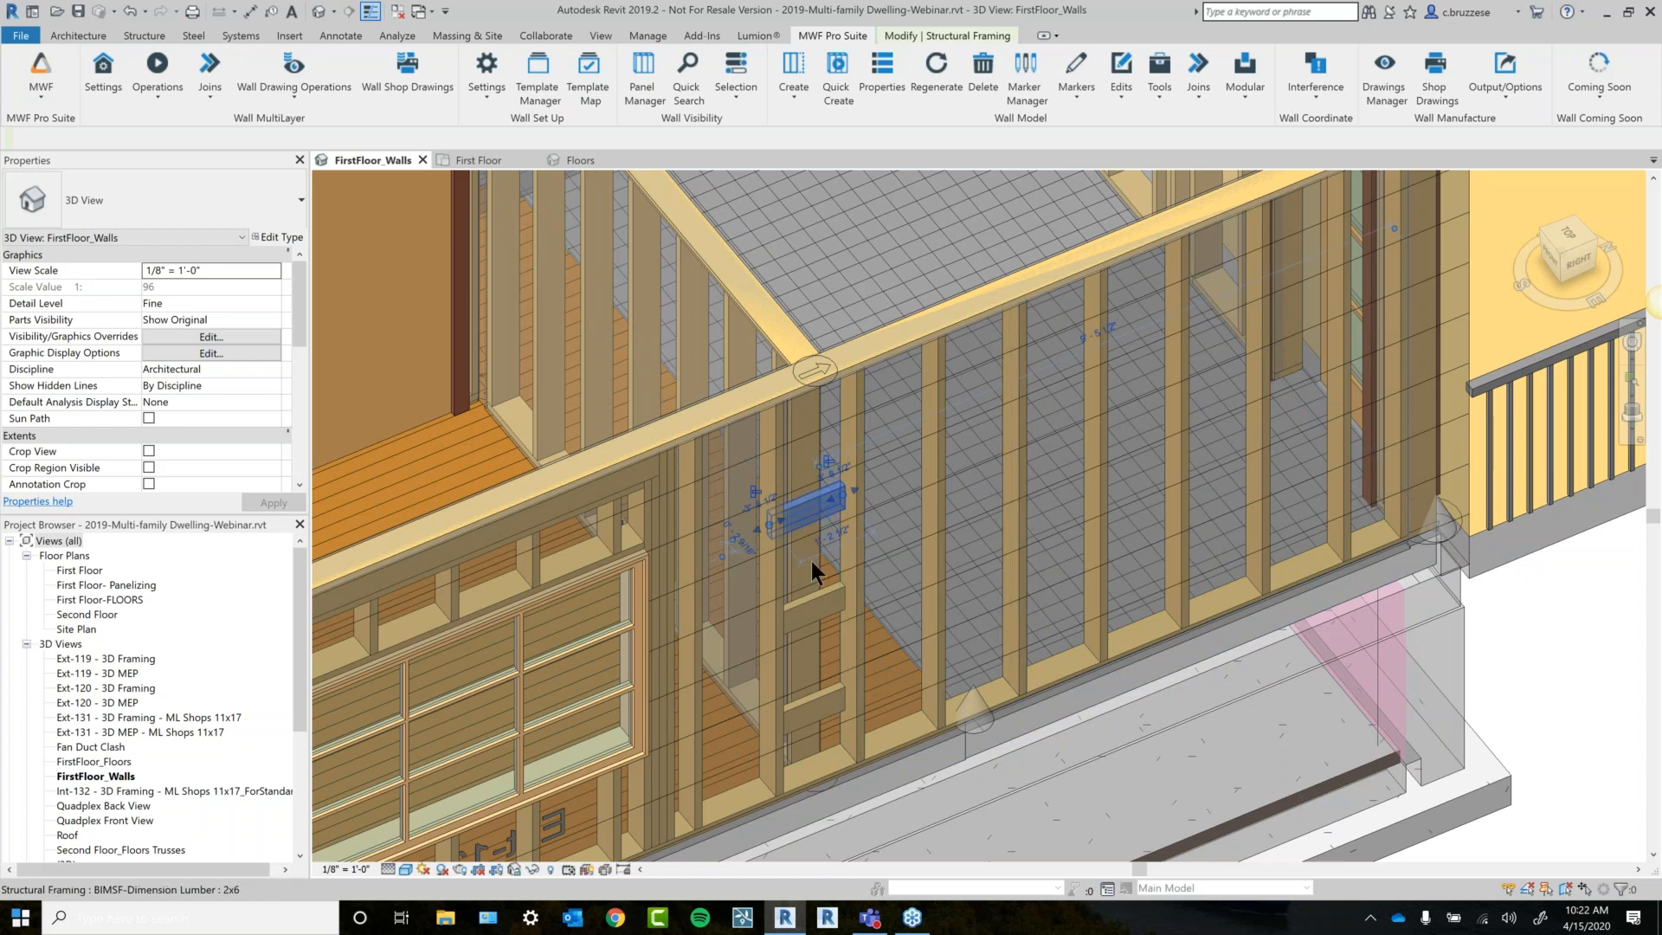
{"action": "scroll", "coordinate": [831, 616], "scroll_direction": "up", "scroll_amount": 4}
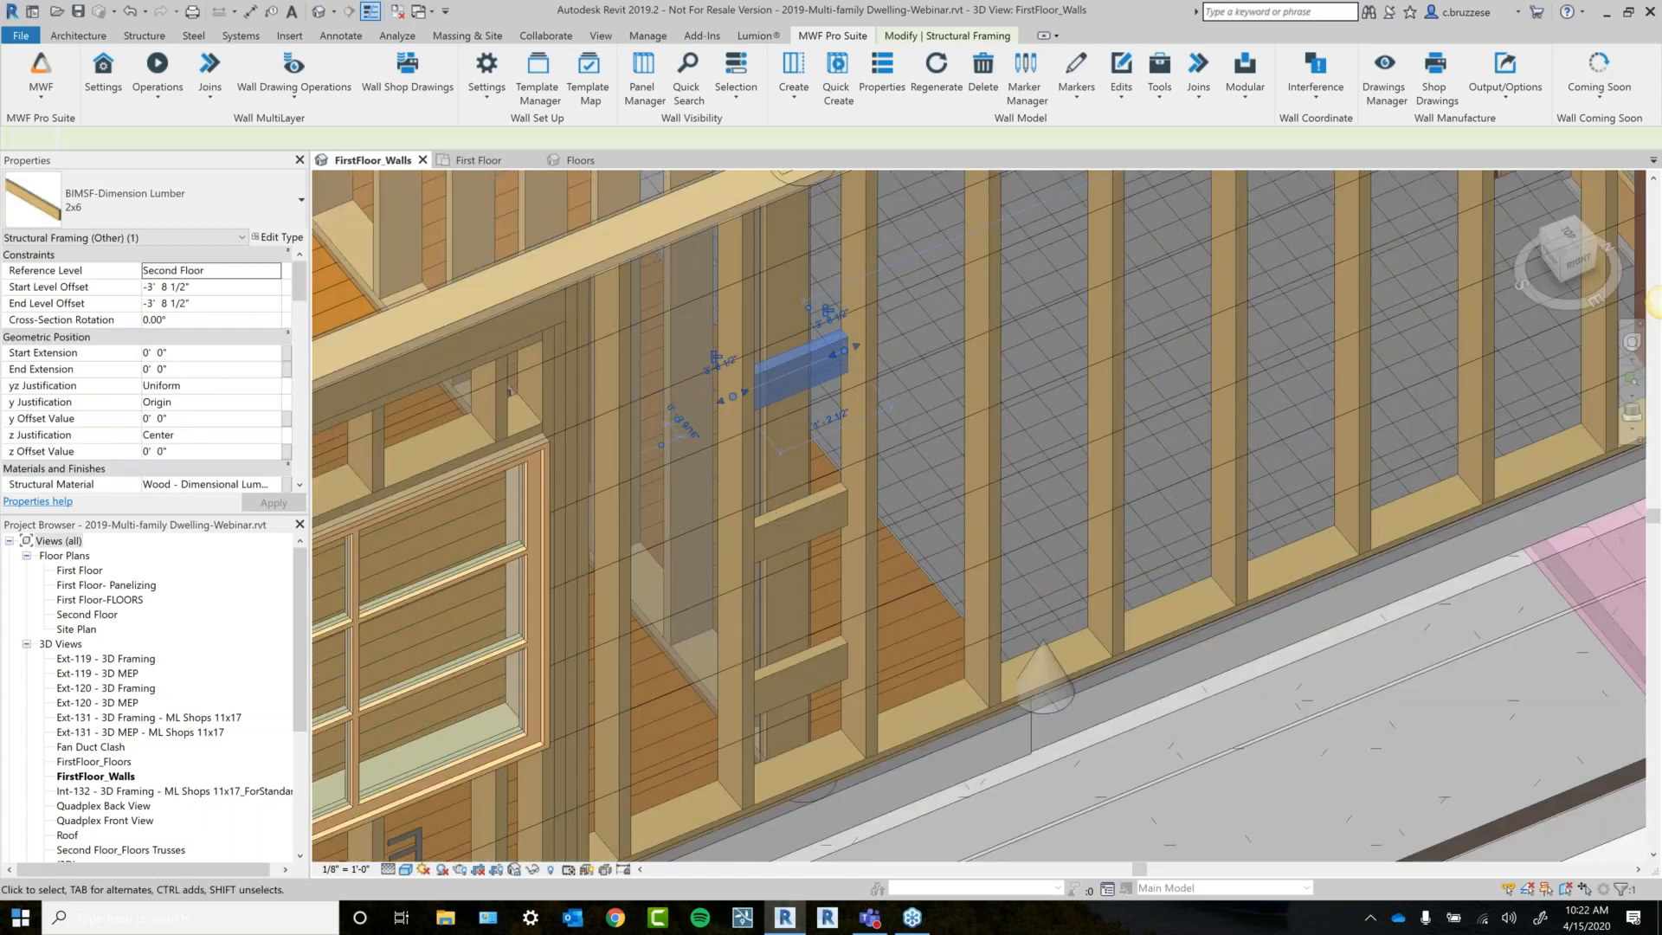
{"action": "key", "text": "Escape"}
{"action": "left_click", "coordinate": [823, 511]}
{"action": "left_click", "coordinate": [834, 648]}
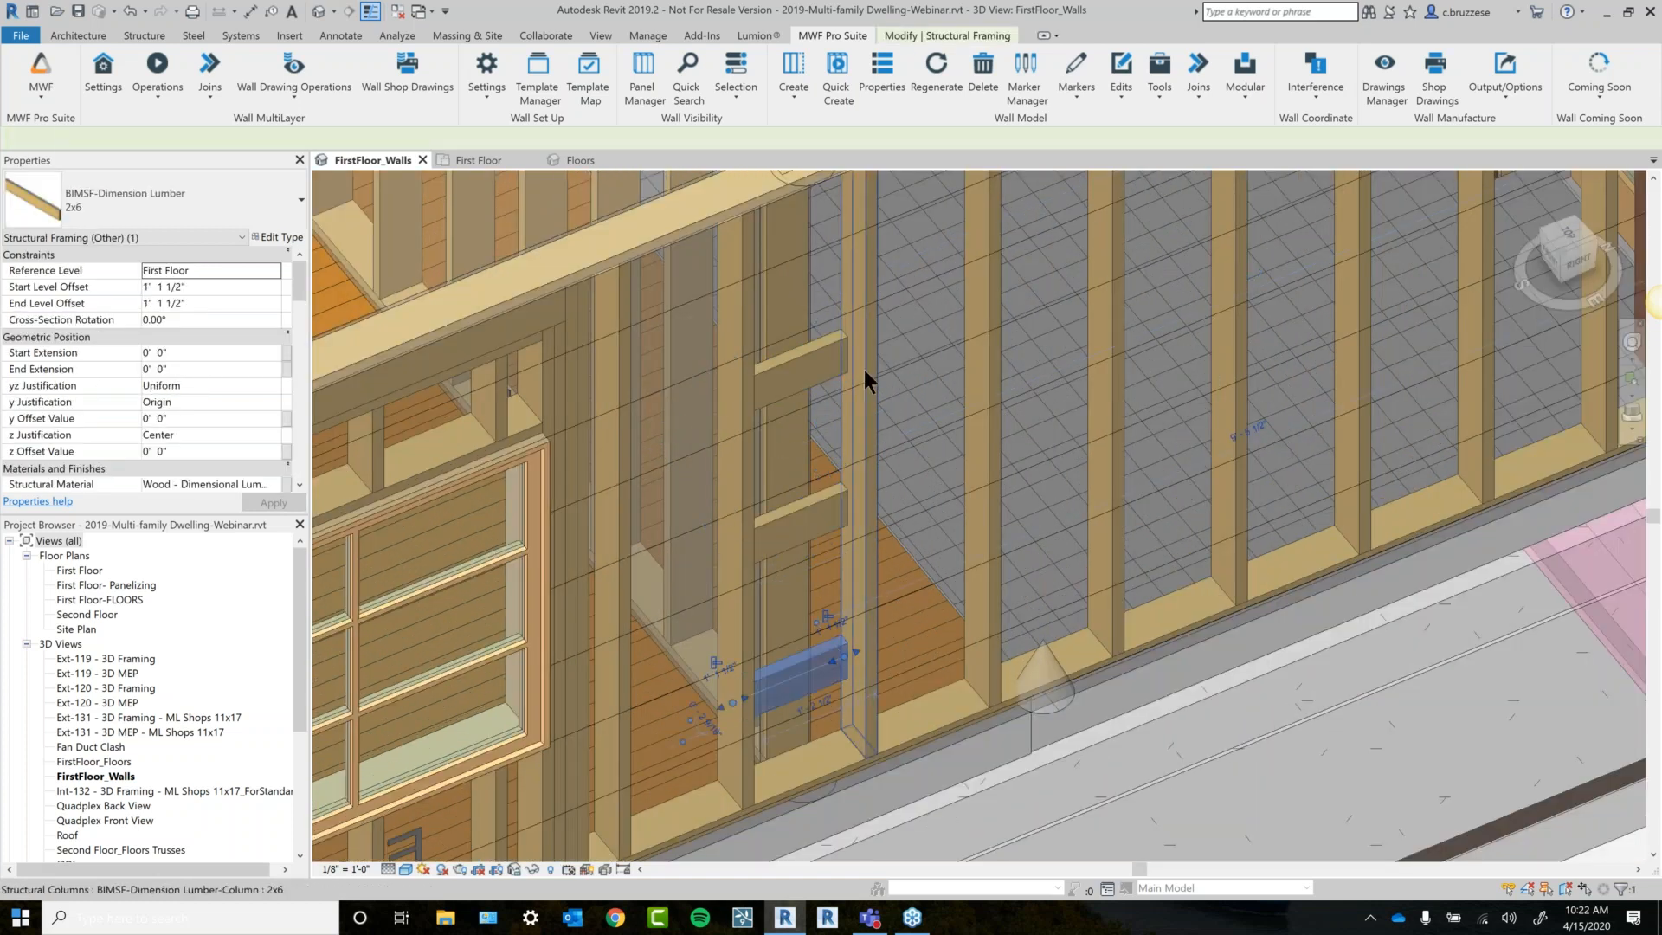
{"action": "left_click", "coordinate": [833, 345]}
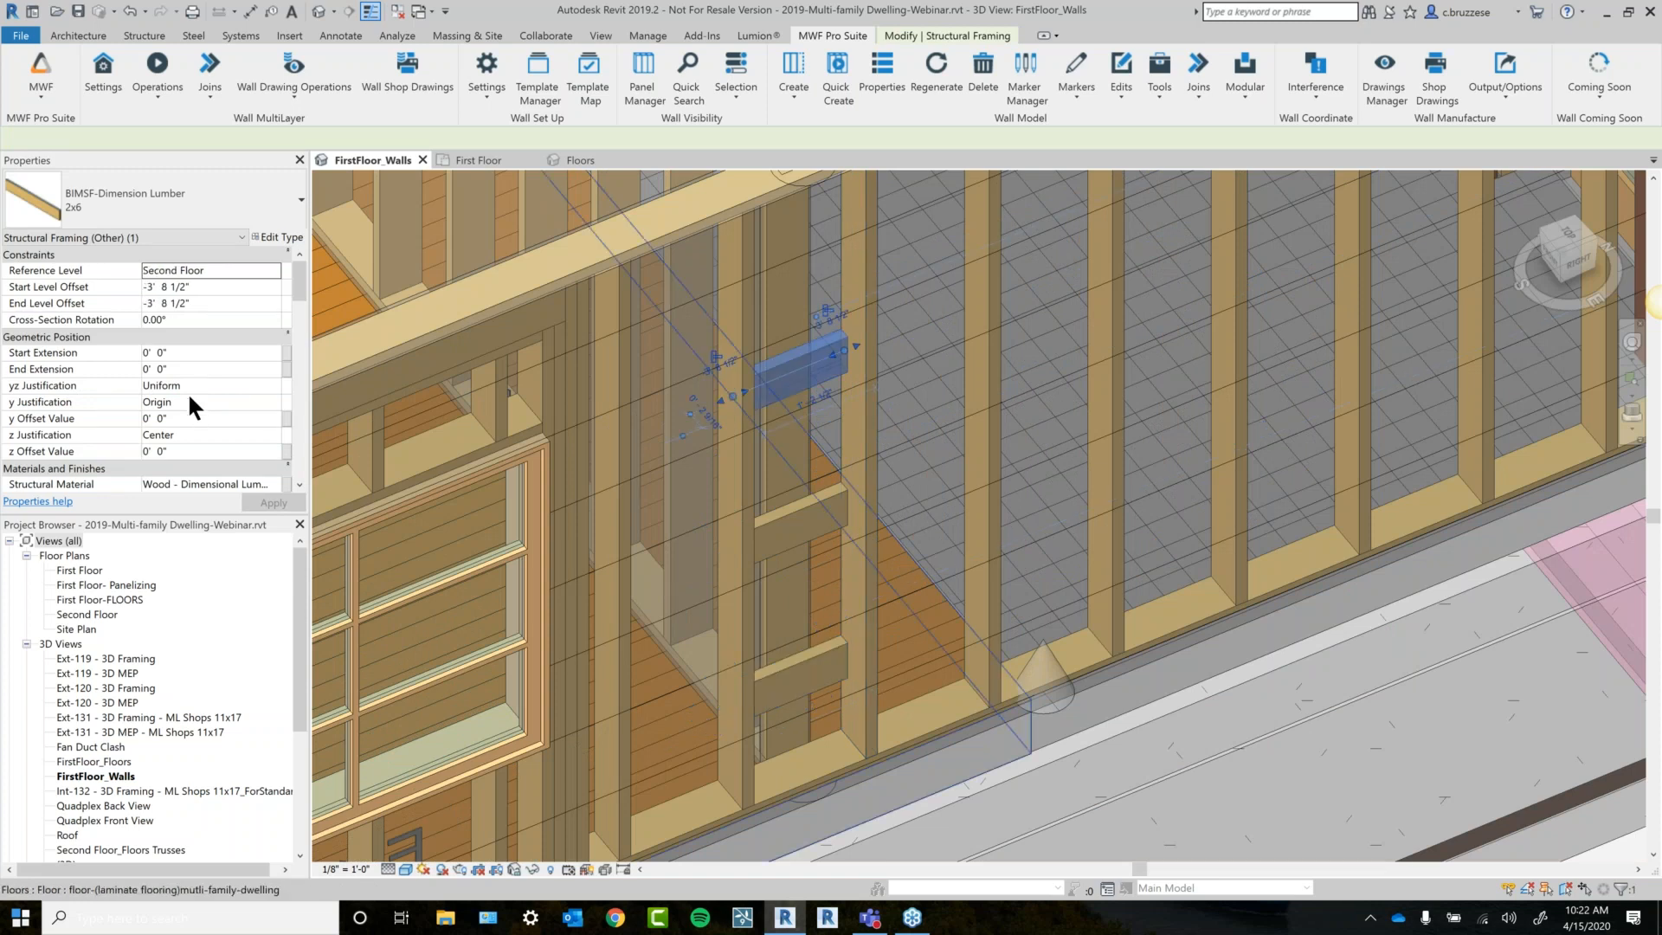
{"action": "scroll", "coordinate": [178, 424], "scroll_direction": "down", "scroll_amount": 5}
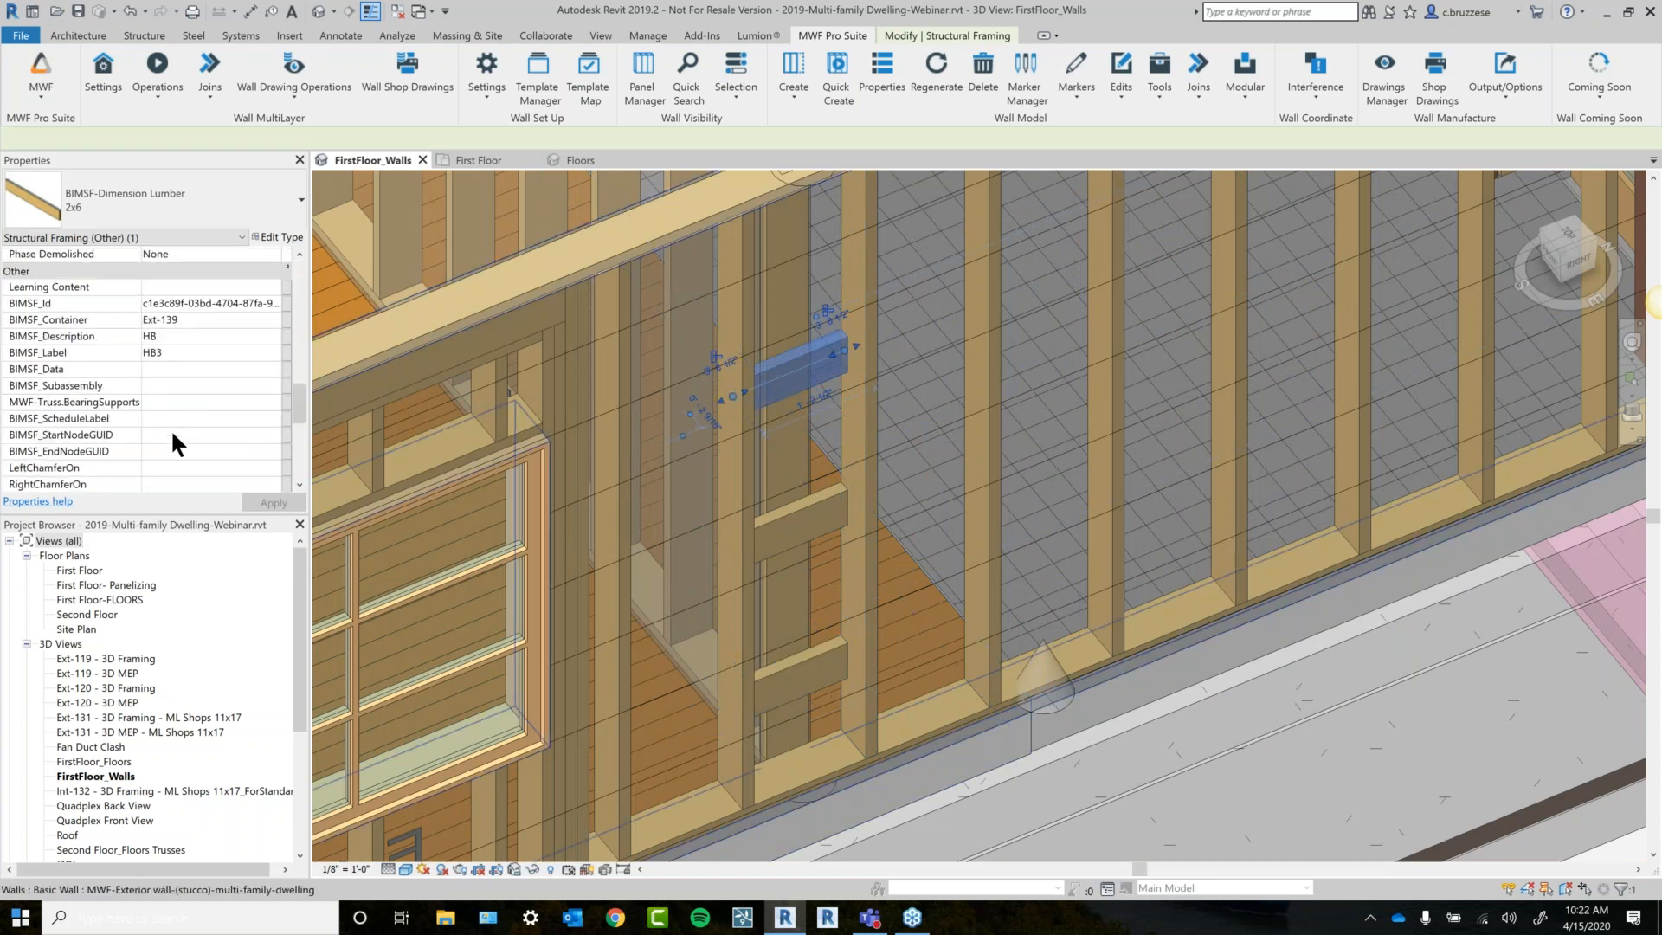
{"action": "left_click", "coordinate": [835, 526]}
{"action": "left_click", "coordinate": [833, 662]}
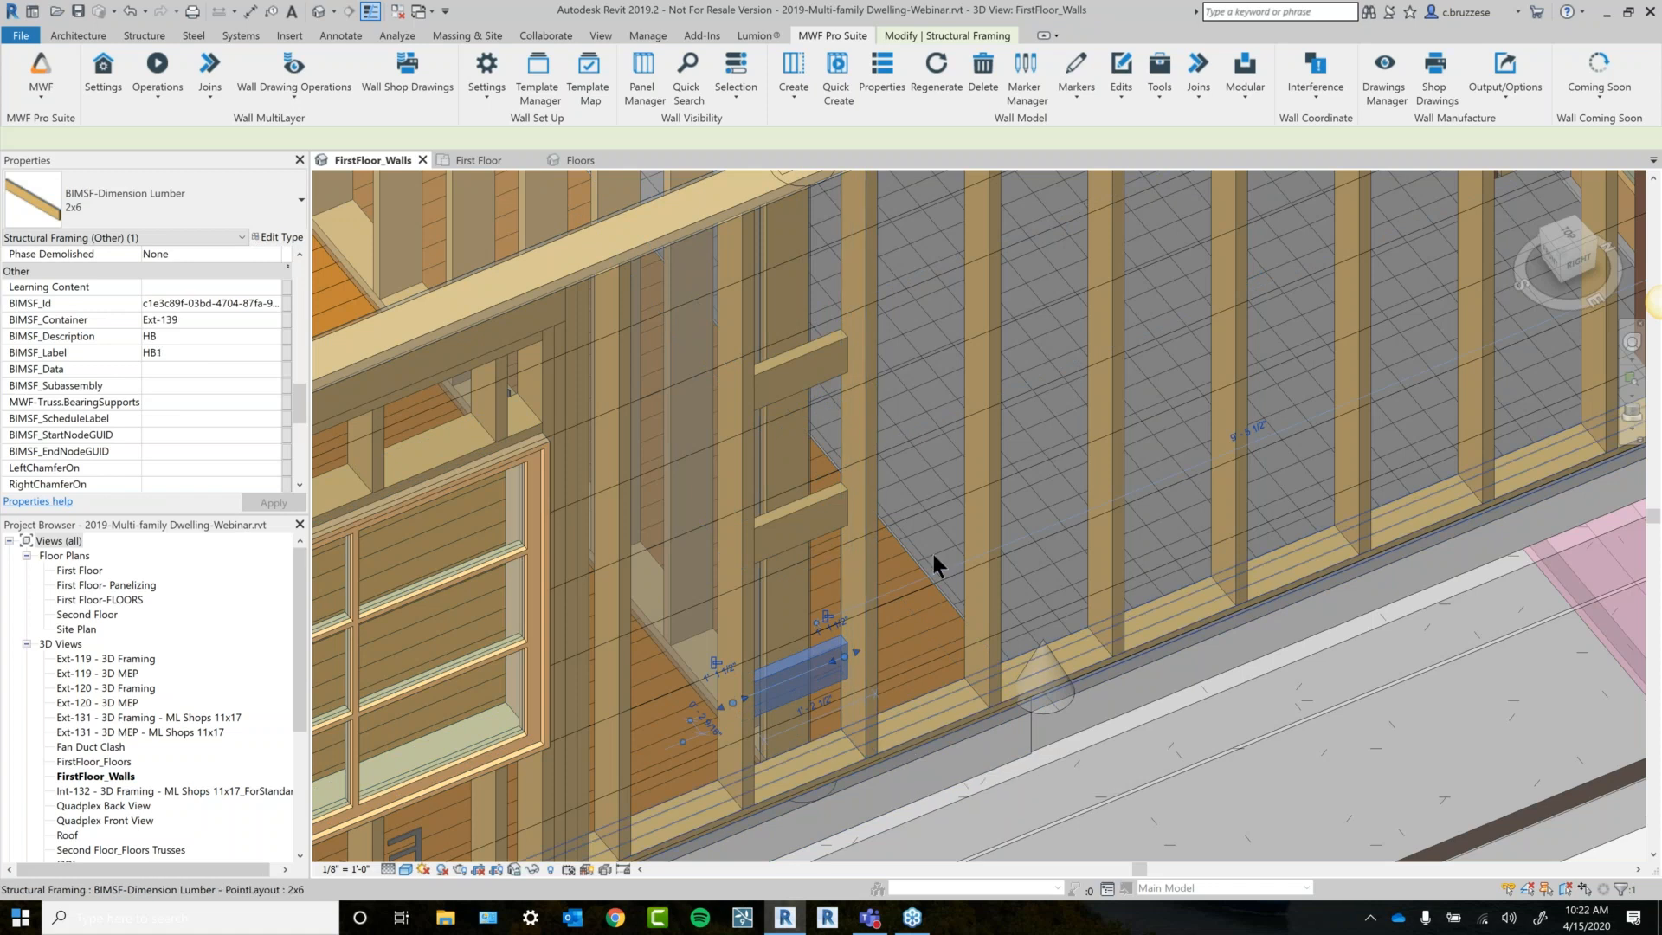
Delete the whole ladder that the selected lowest block belongs to at the interior partition intersection.
{"action": "middle_click_drag", "start_coordinate": [933, 554], "coordinate": [886, 433], "text": "shift"}
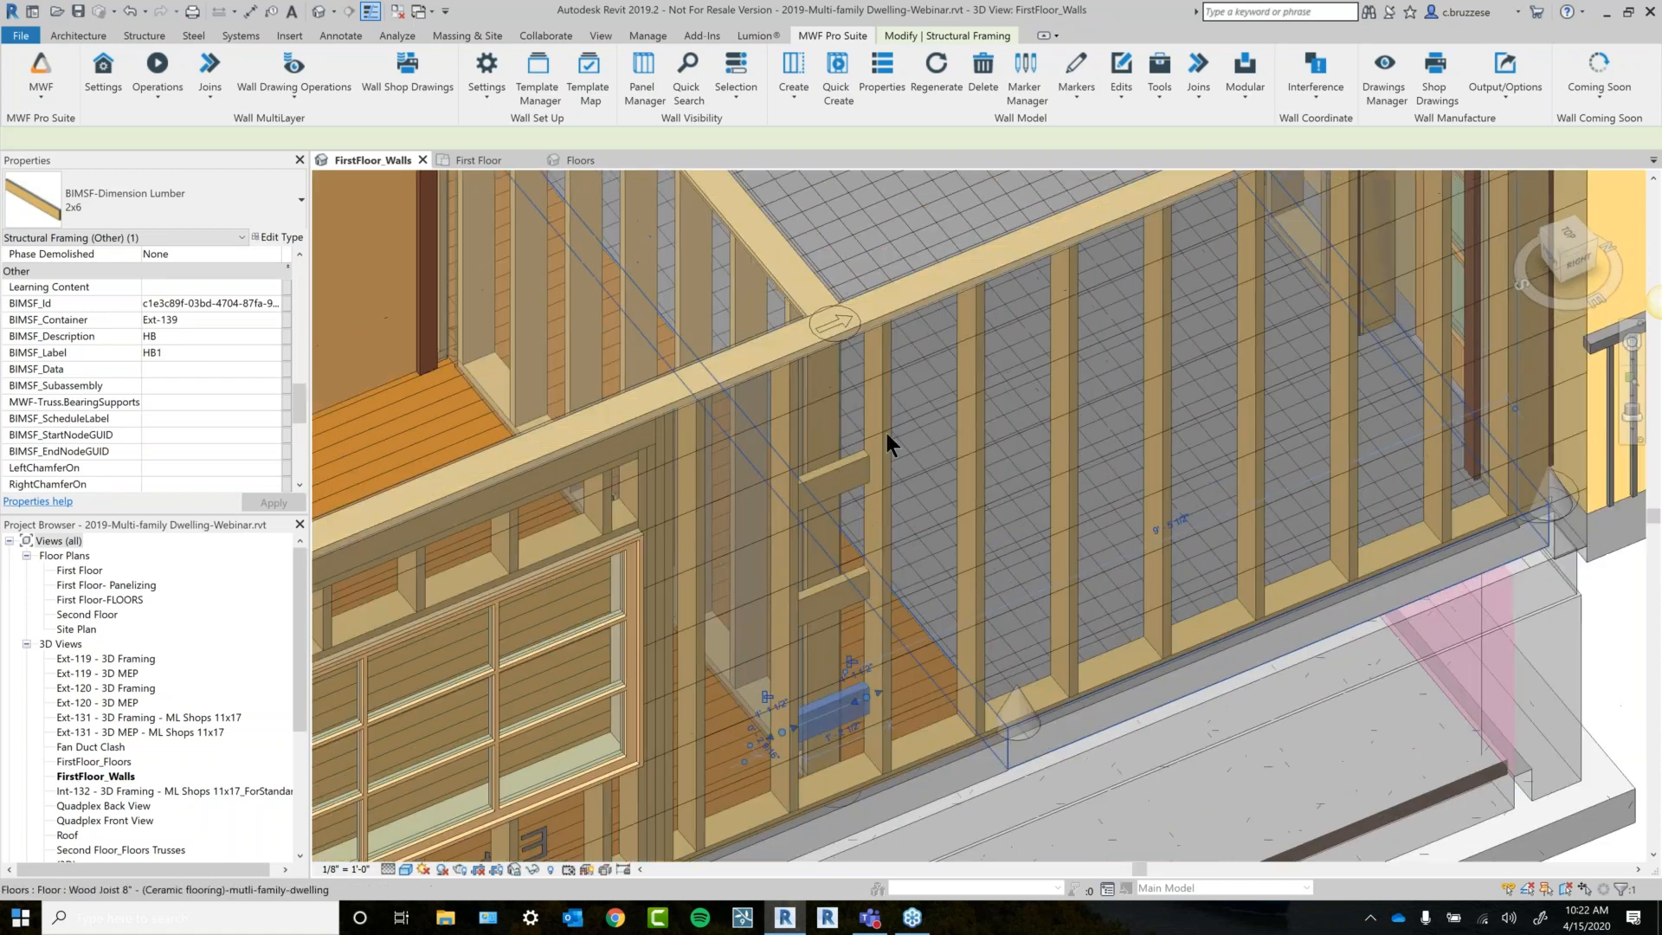
{"action": "left_click", "coordinate": [1207, 86]}
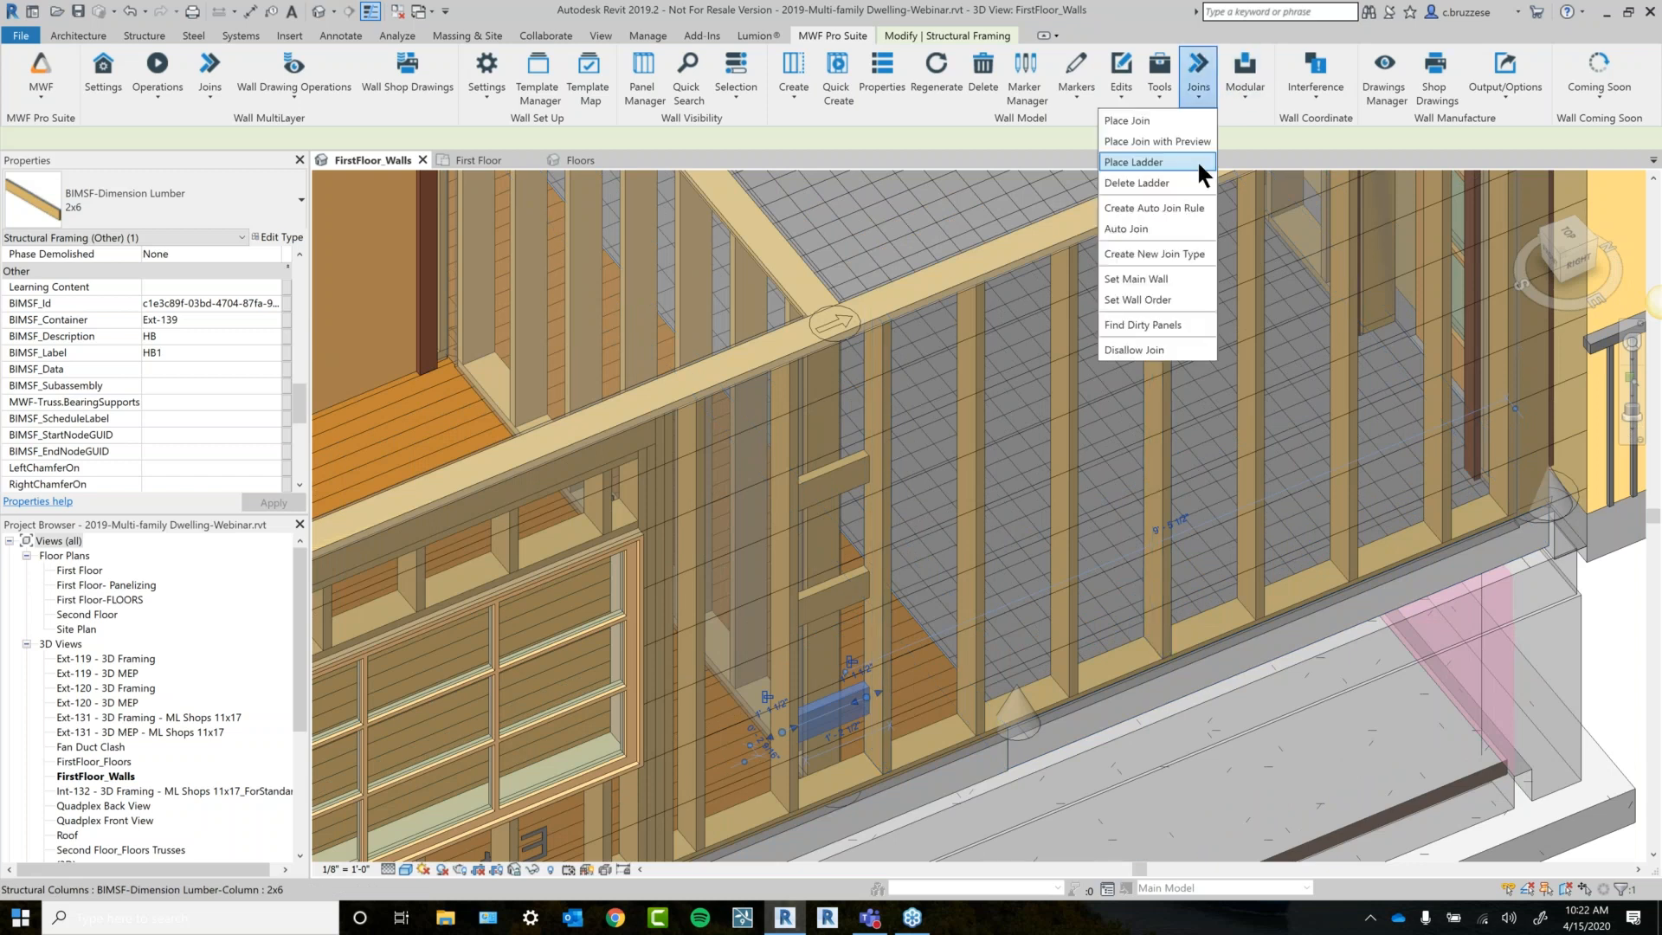
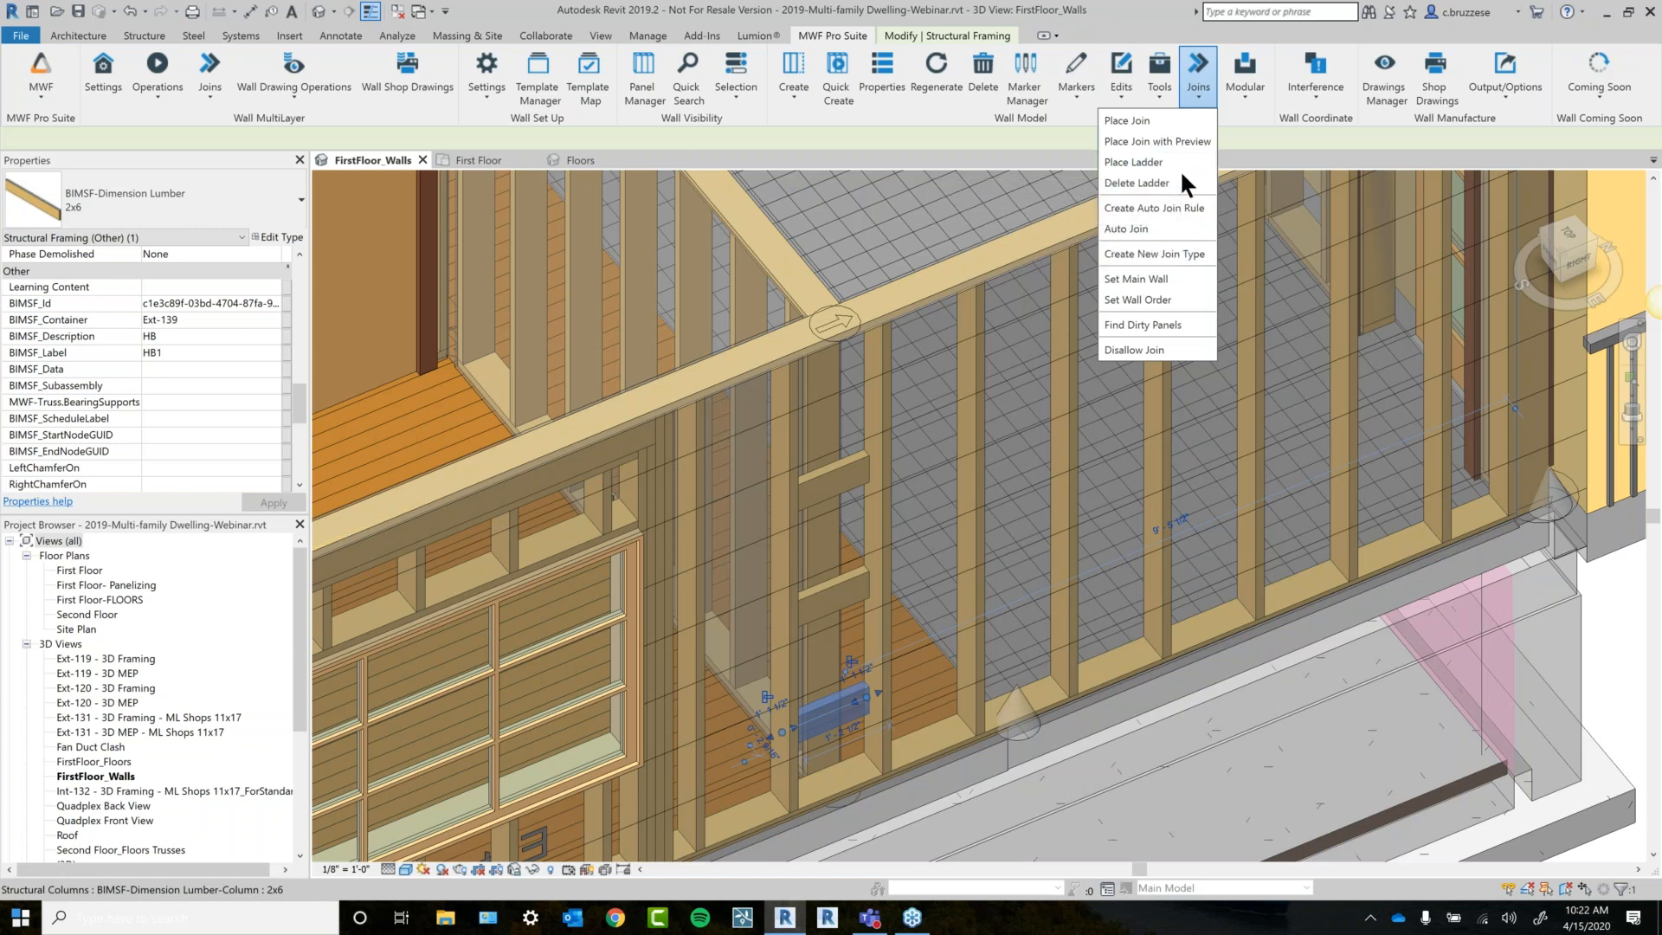
{"action": "left_click", "coordinate": [1182, 180]}
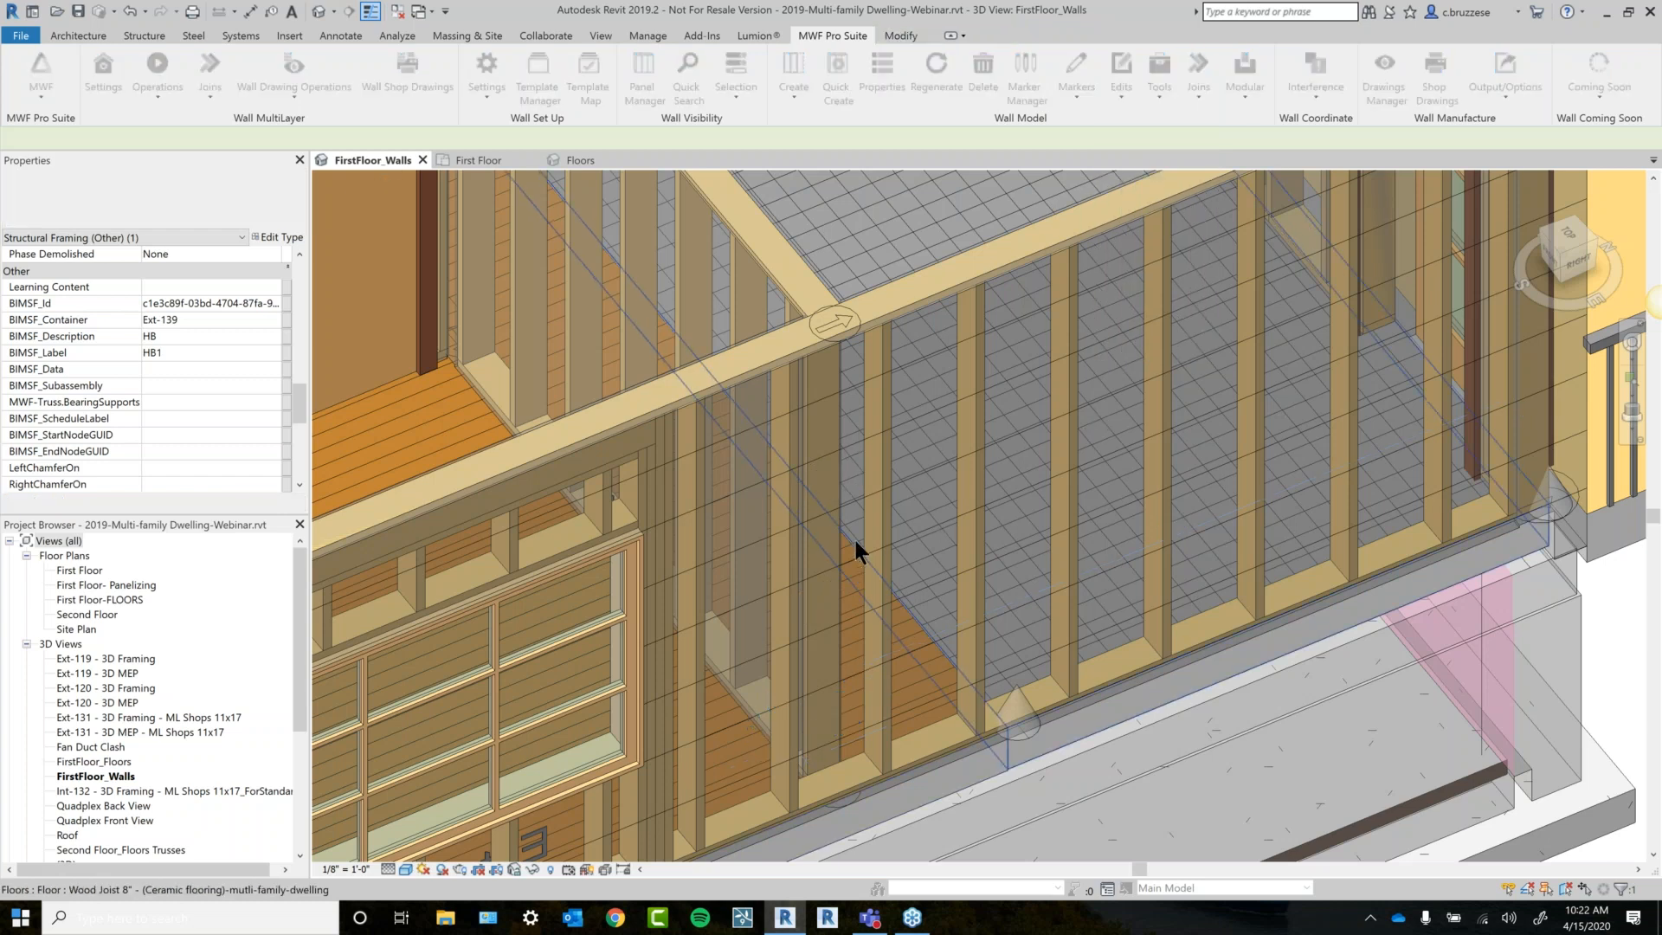
{"action": "middle_click_drag", "start_coordinate": [855, 541], "coordinate": [1123, 547], "text": "shift"}
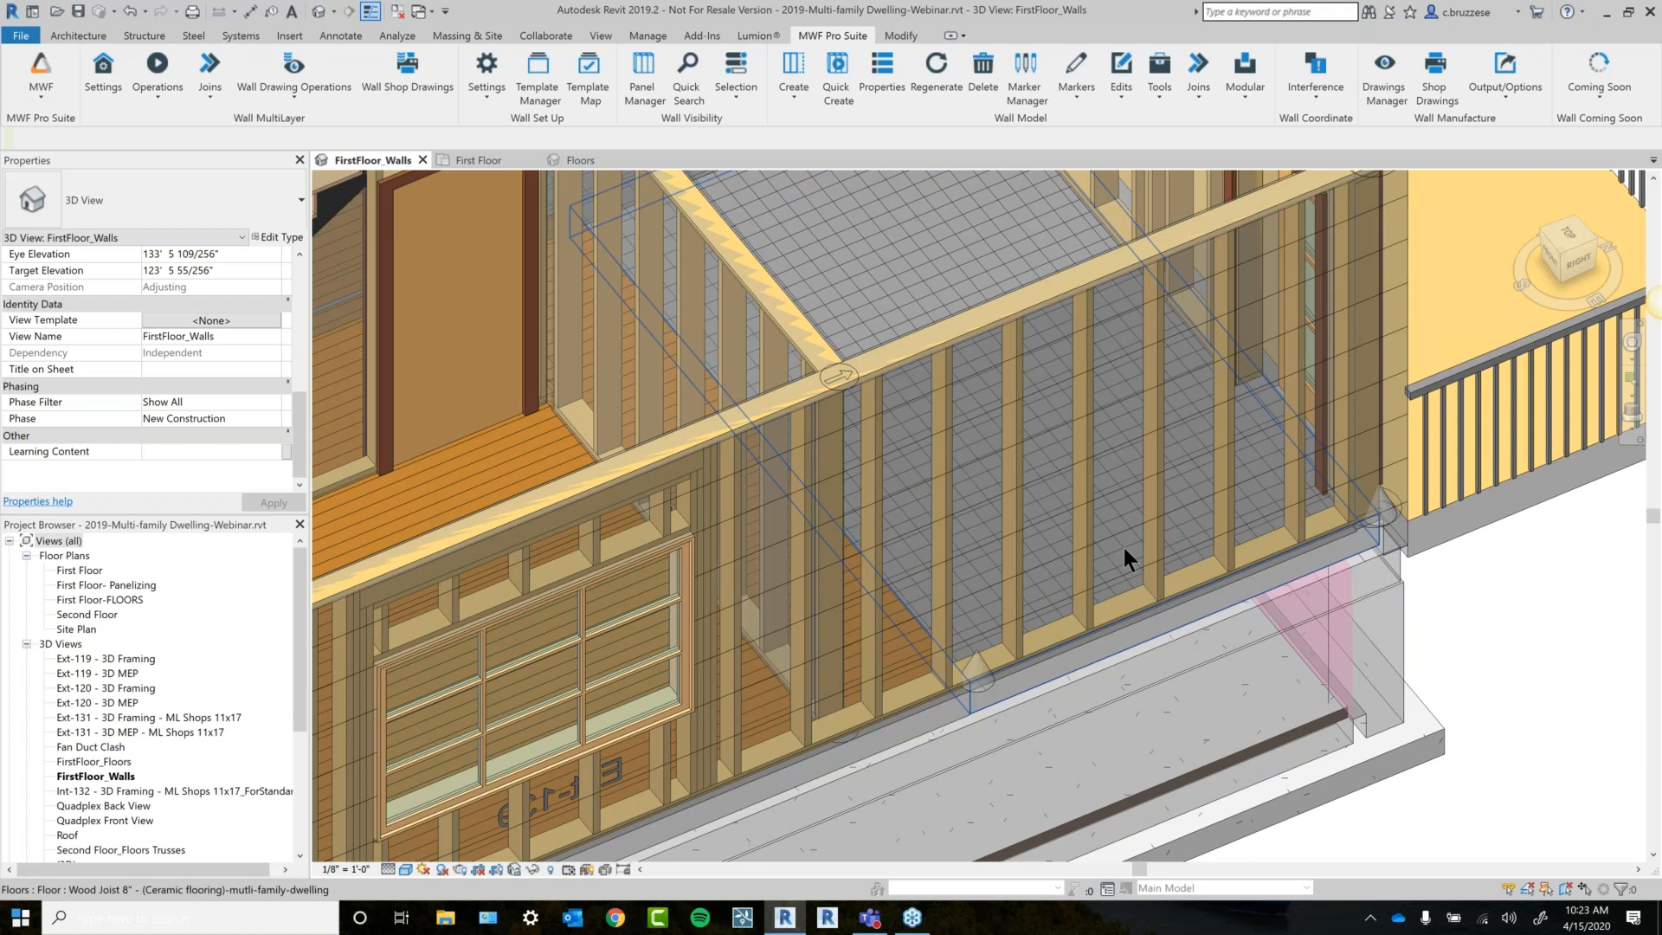
{"action": "scroll", "coordinate": [1123, 548], "scroll_direction": "down", "scroll_amount": 2}
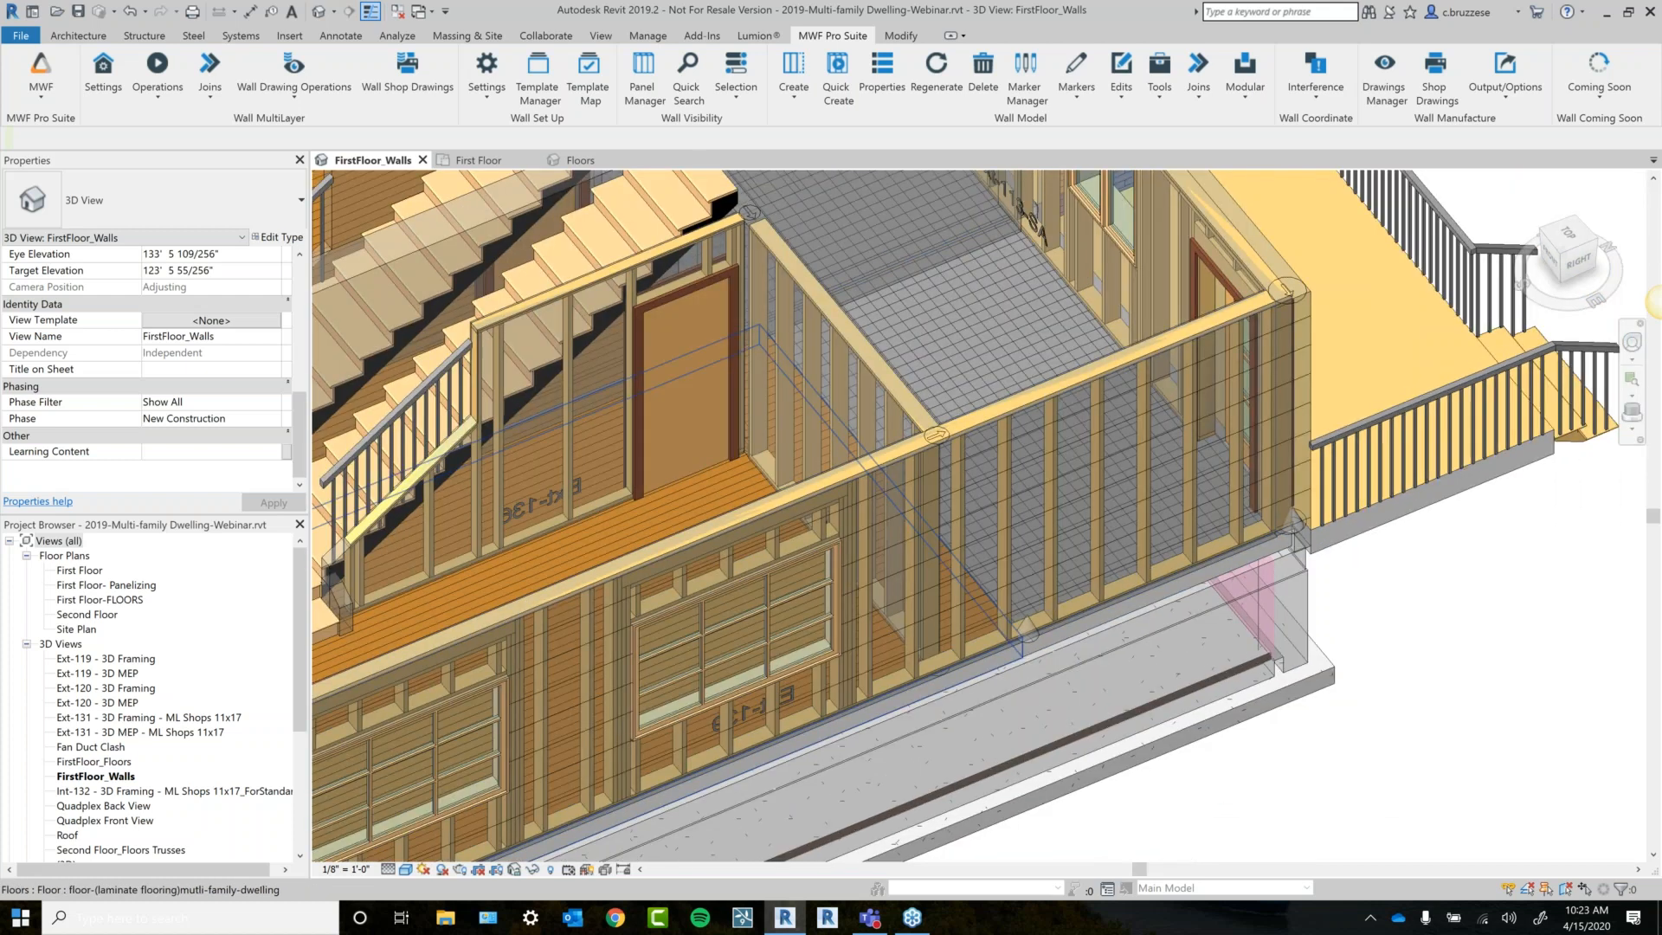
{"action": "middle_click_drag", "start_coordinate": [521, 579], "coordinate": [1015, 435]}
{"action": "middle_click_drag", "start_coordinate": [749, 624], "coordinate": [832, 517]}
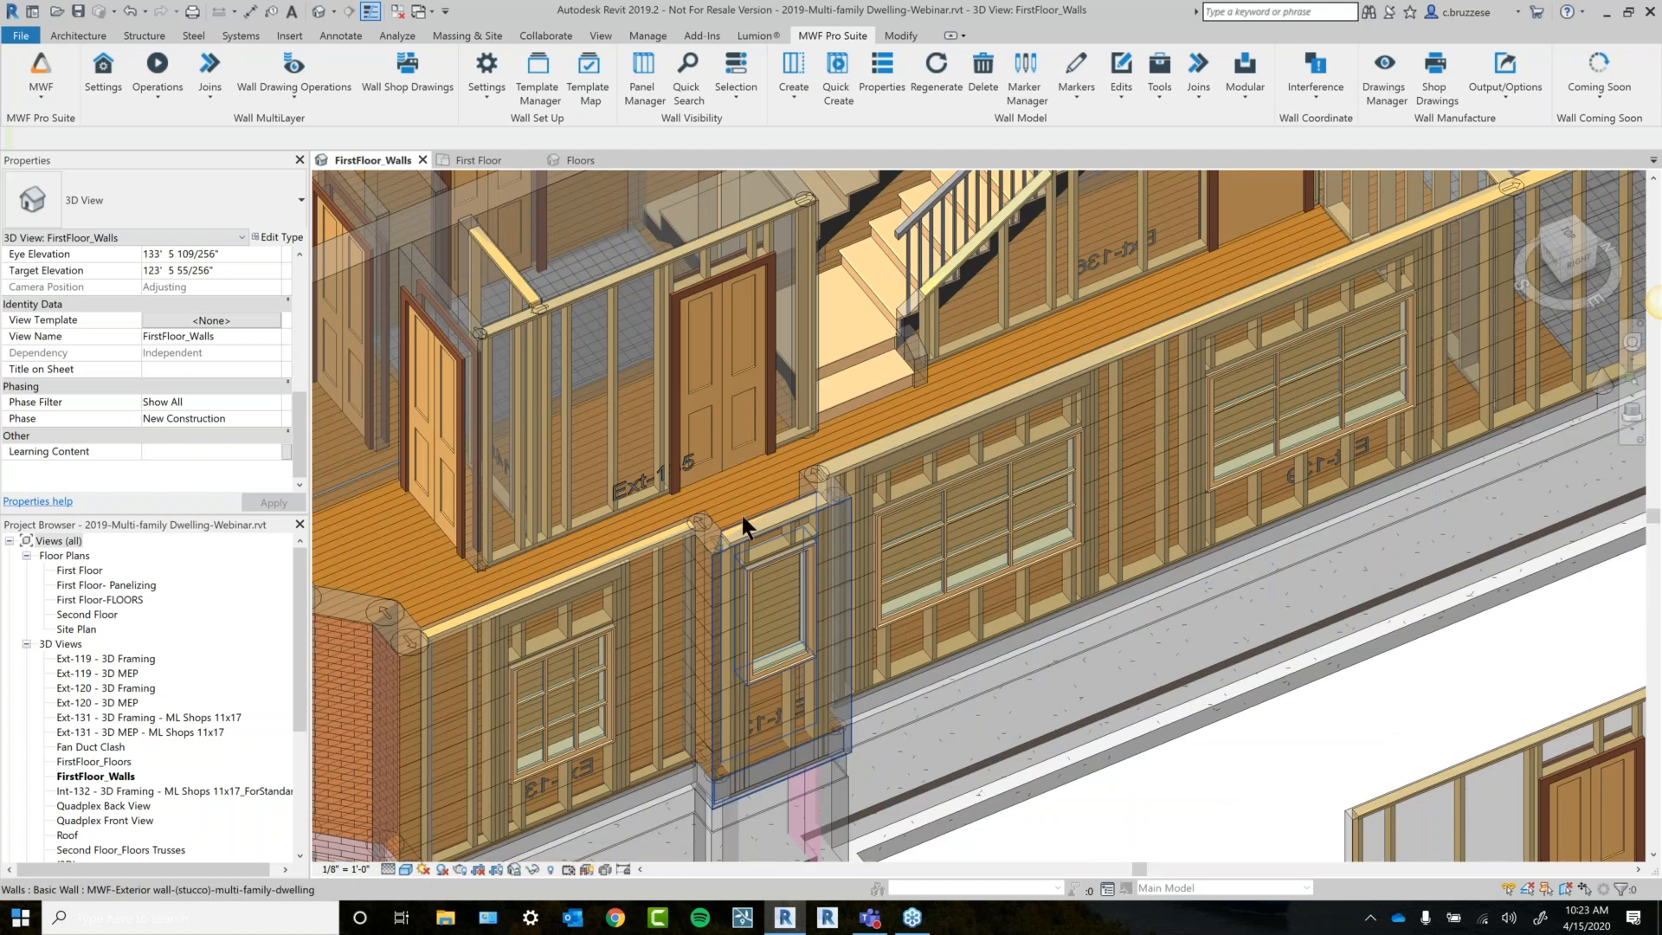
{"action": "scroll", "coordinate": [724, 497], "scroll_direction": "down", "scroll_amount": 1}
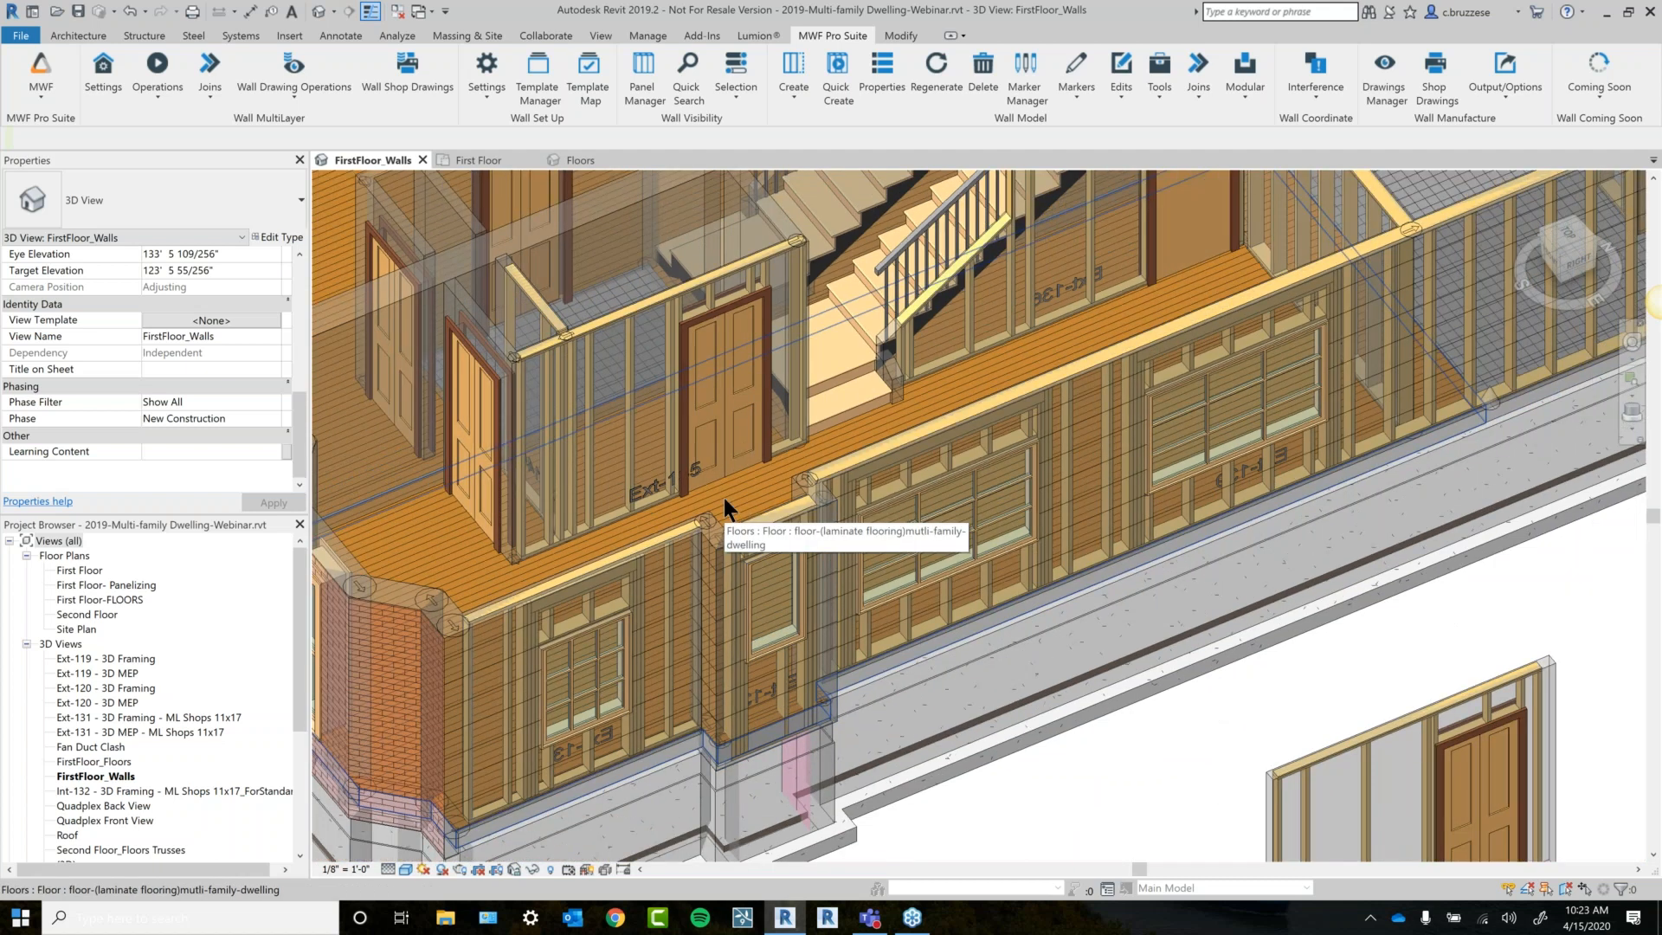
{"action": "middle_click_drag", "start_coordinate": [723, 497], "coordinate": [728, 414], "text": "shift"}
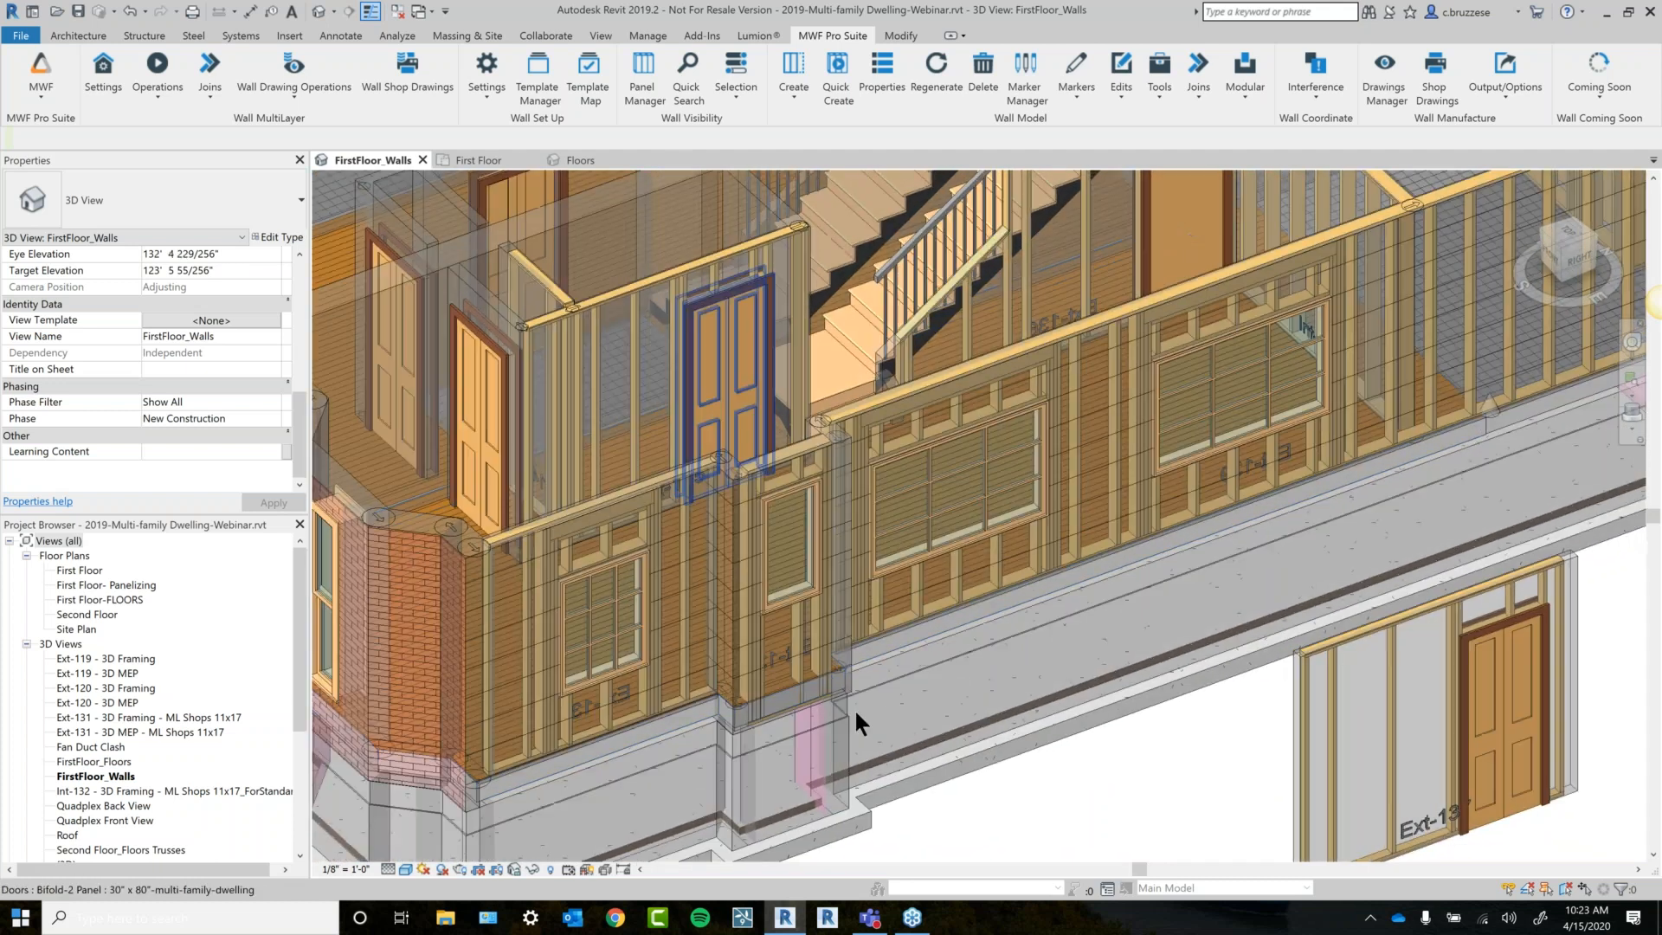
{"action": "scroll", "coordinate": [857, 723], "scroll_direction": "up", "scroll_amount": 1}
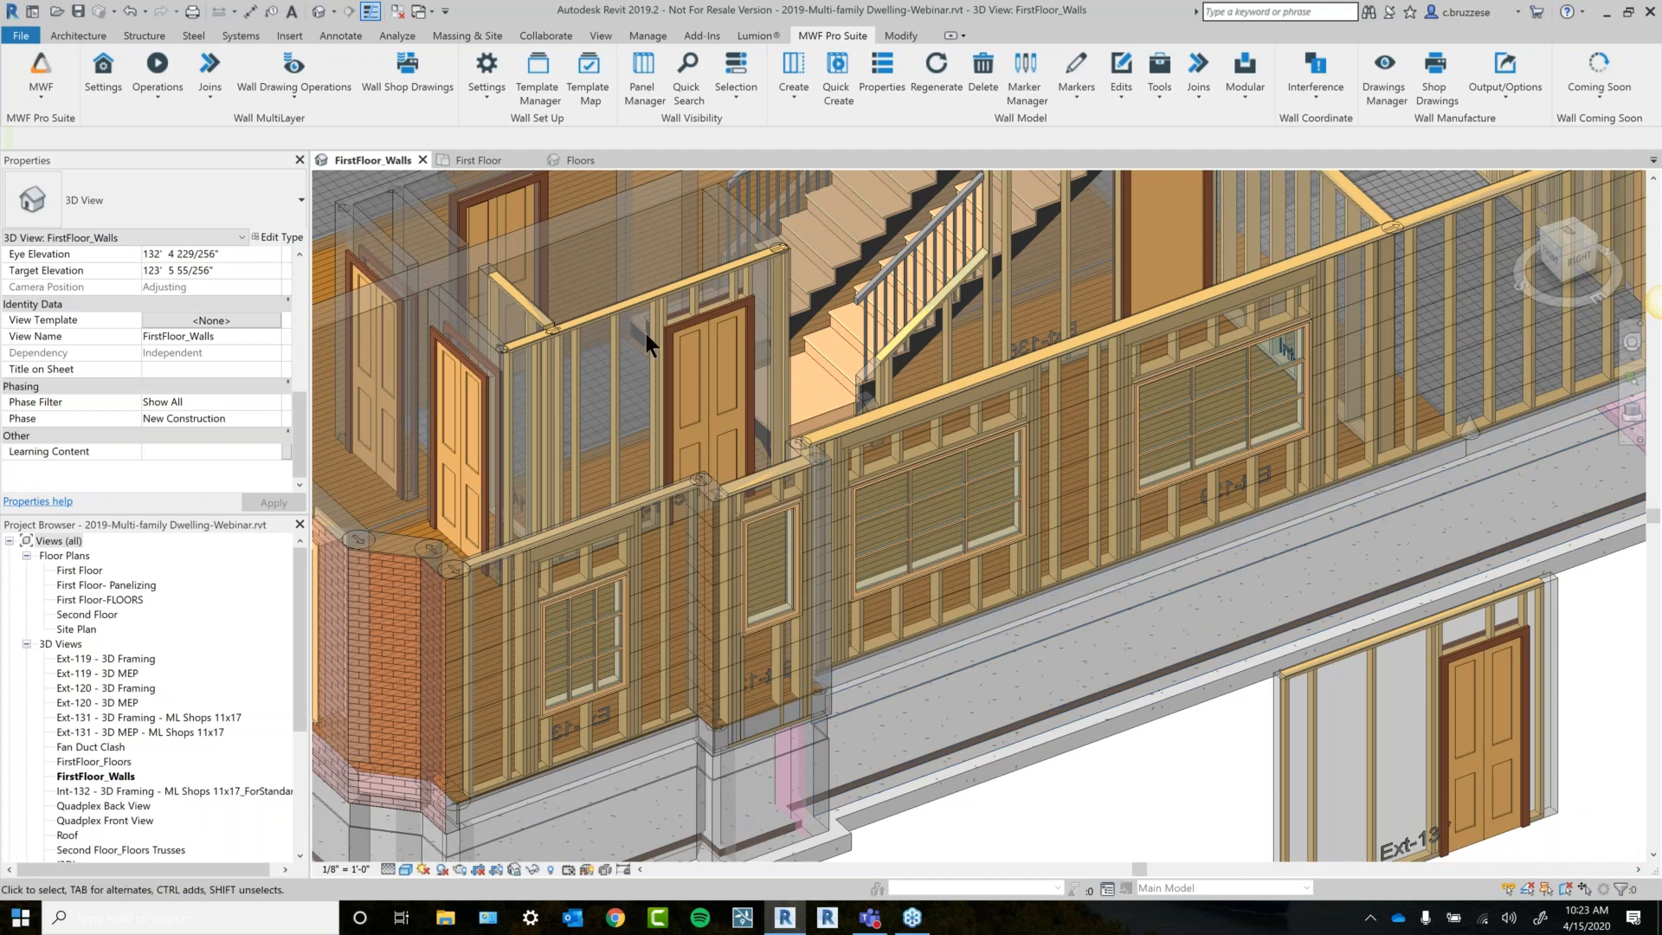
Open the wall drawing settings and compare the sheet layouts listed for Multilayer and Standard.
{"action": "left_click", "coordinate": [261, 108]}
{"action": "left_click", "coordinate": [262, 116]}
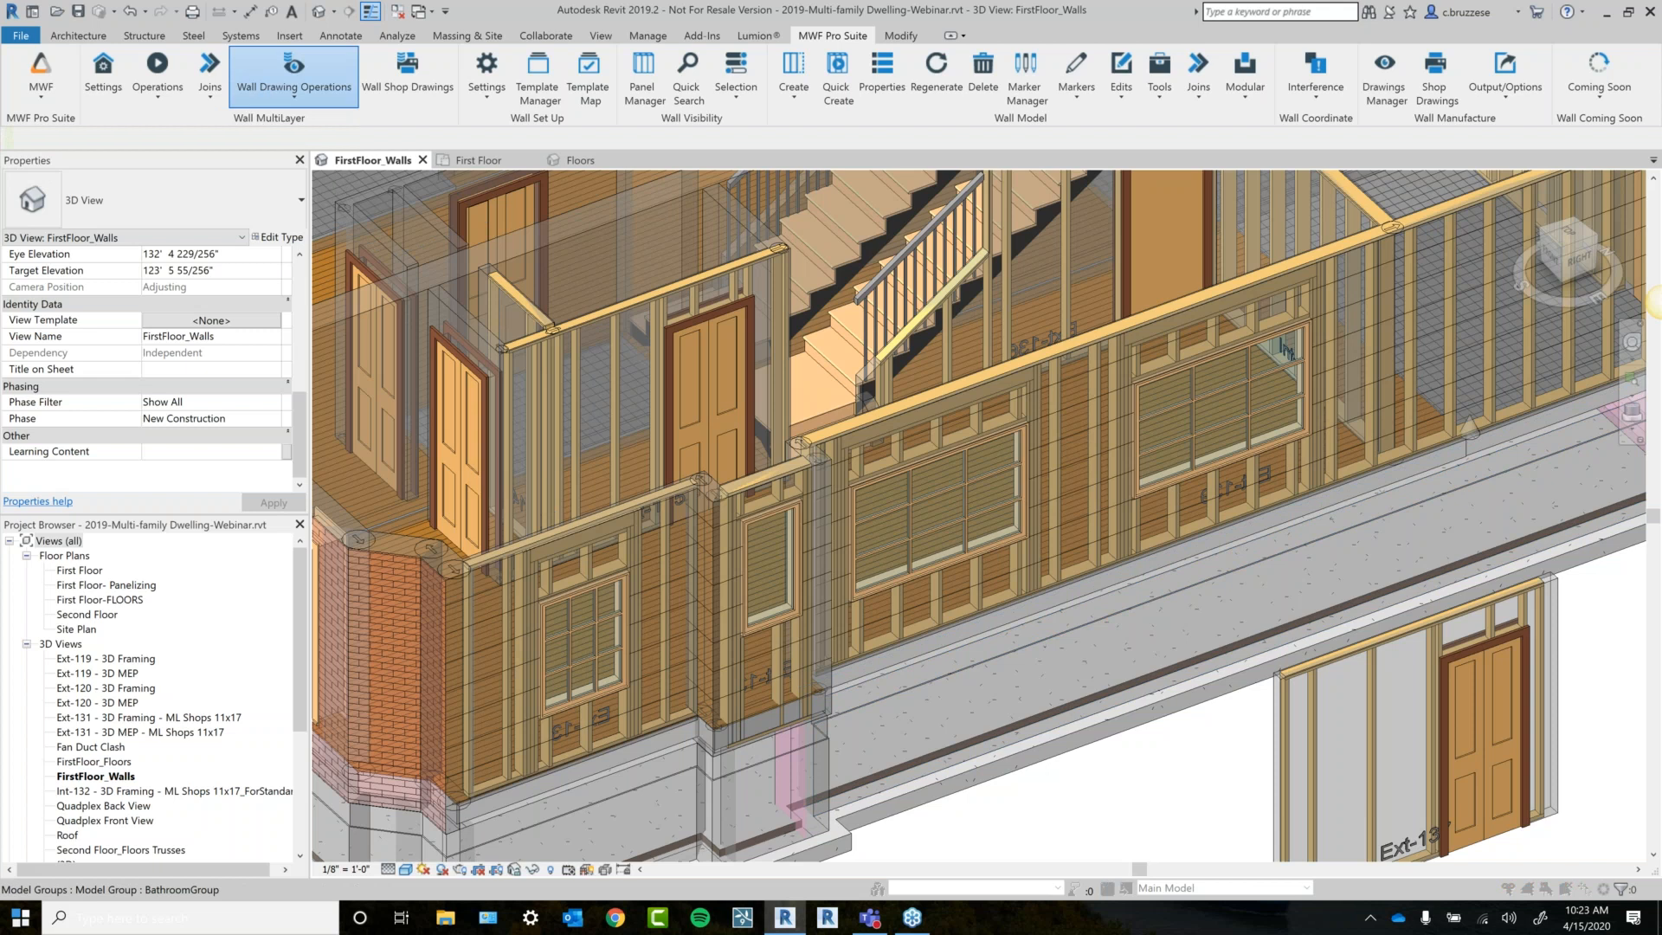
{"action": "left_click", "coordinate": [642, 230]}
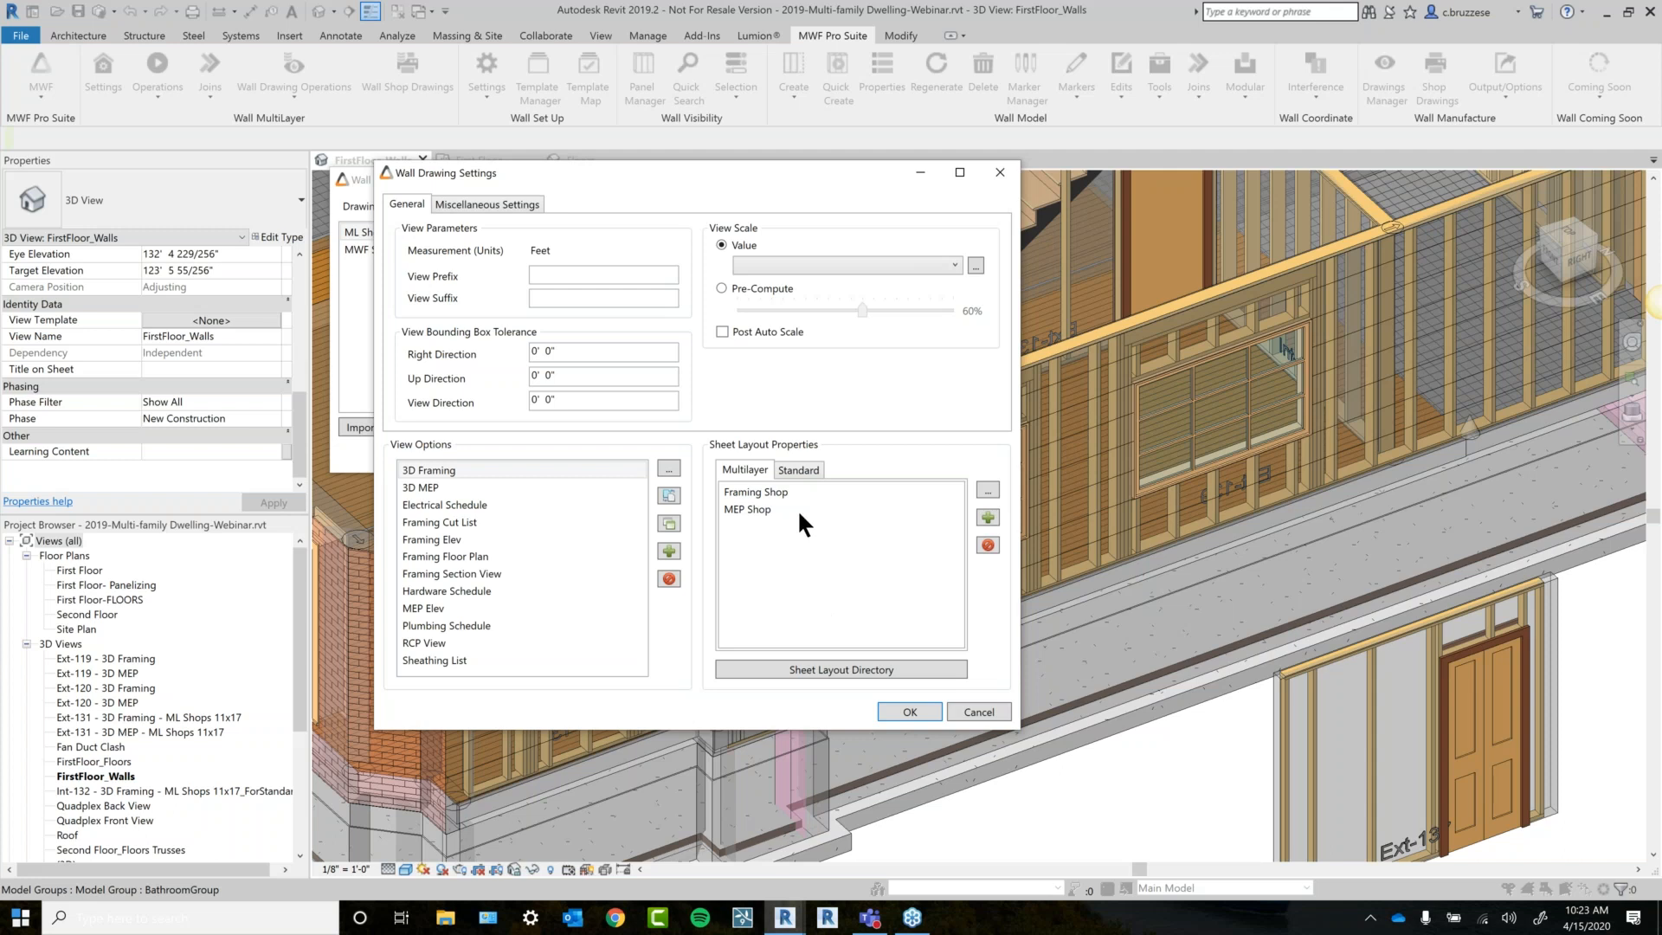
{"action": "left_click", "coordinate": [797, 467]}
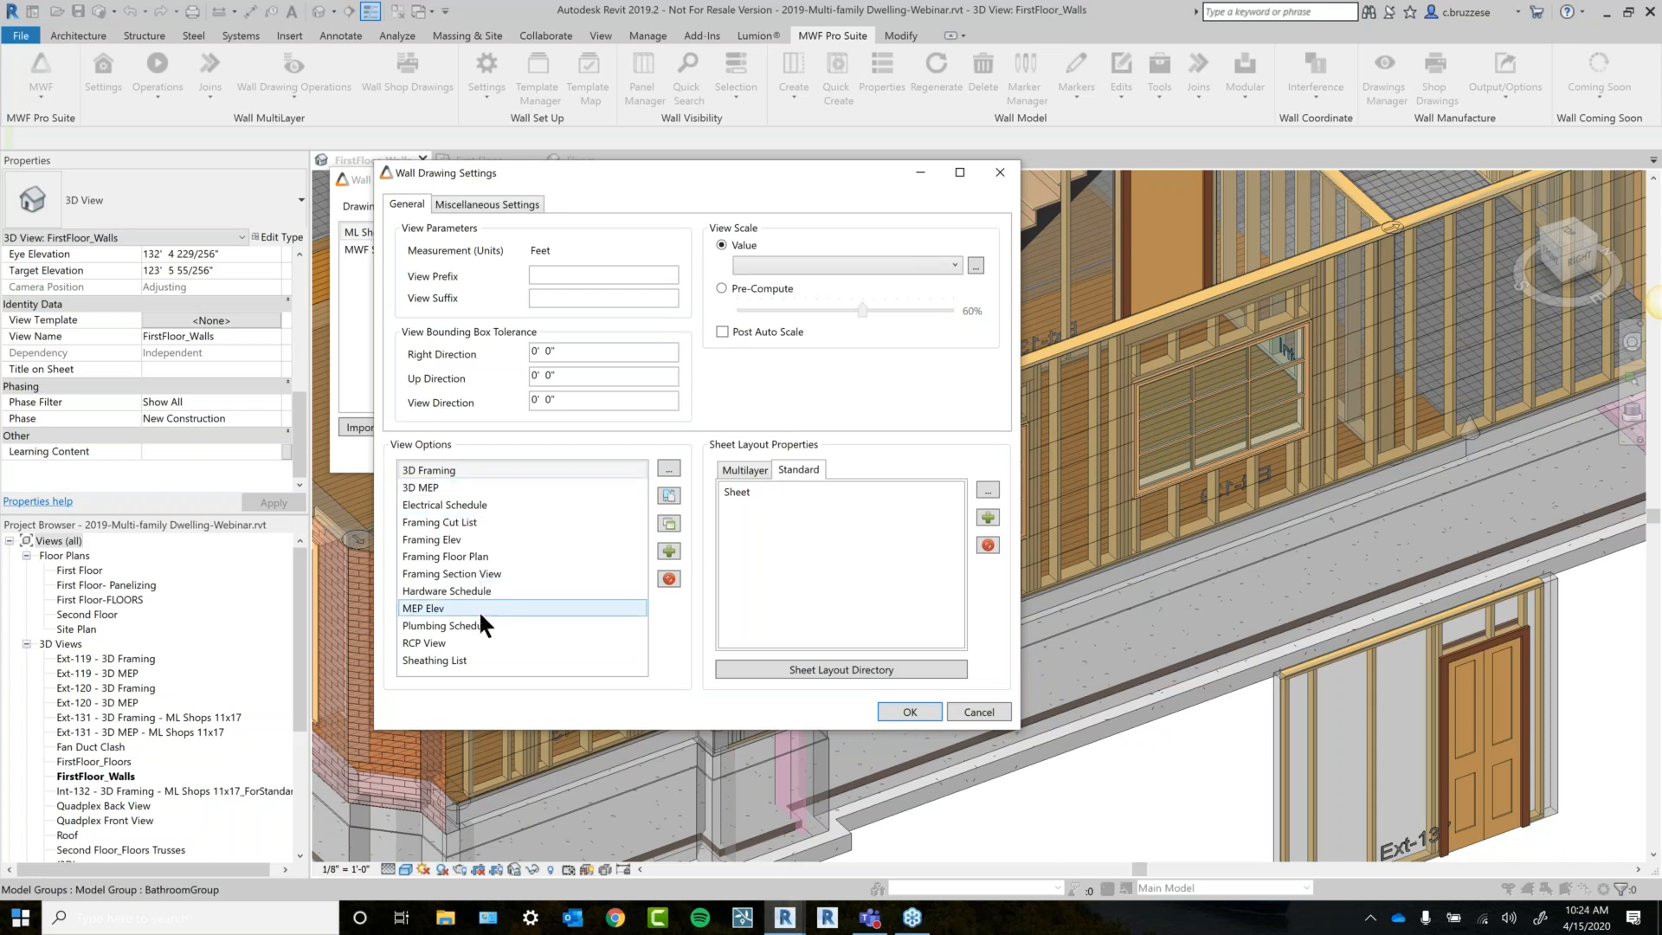
{"action": "left_click", "coordinate": [751, 467]}
{"action": "left_click", "coordinate": [790, 473]}
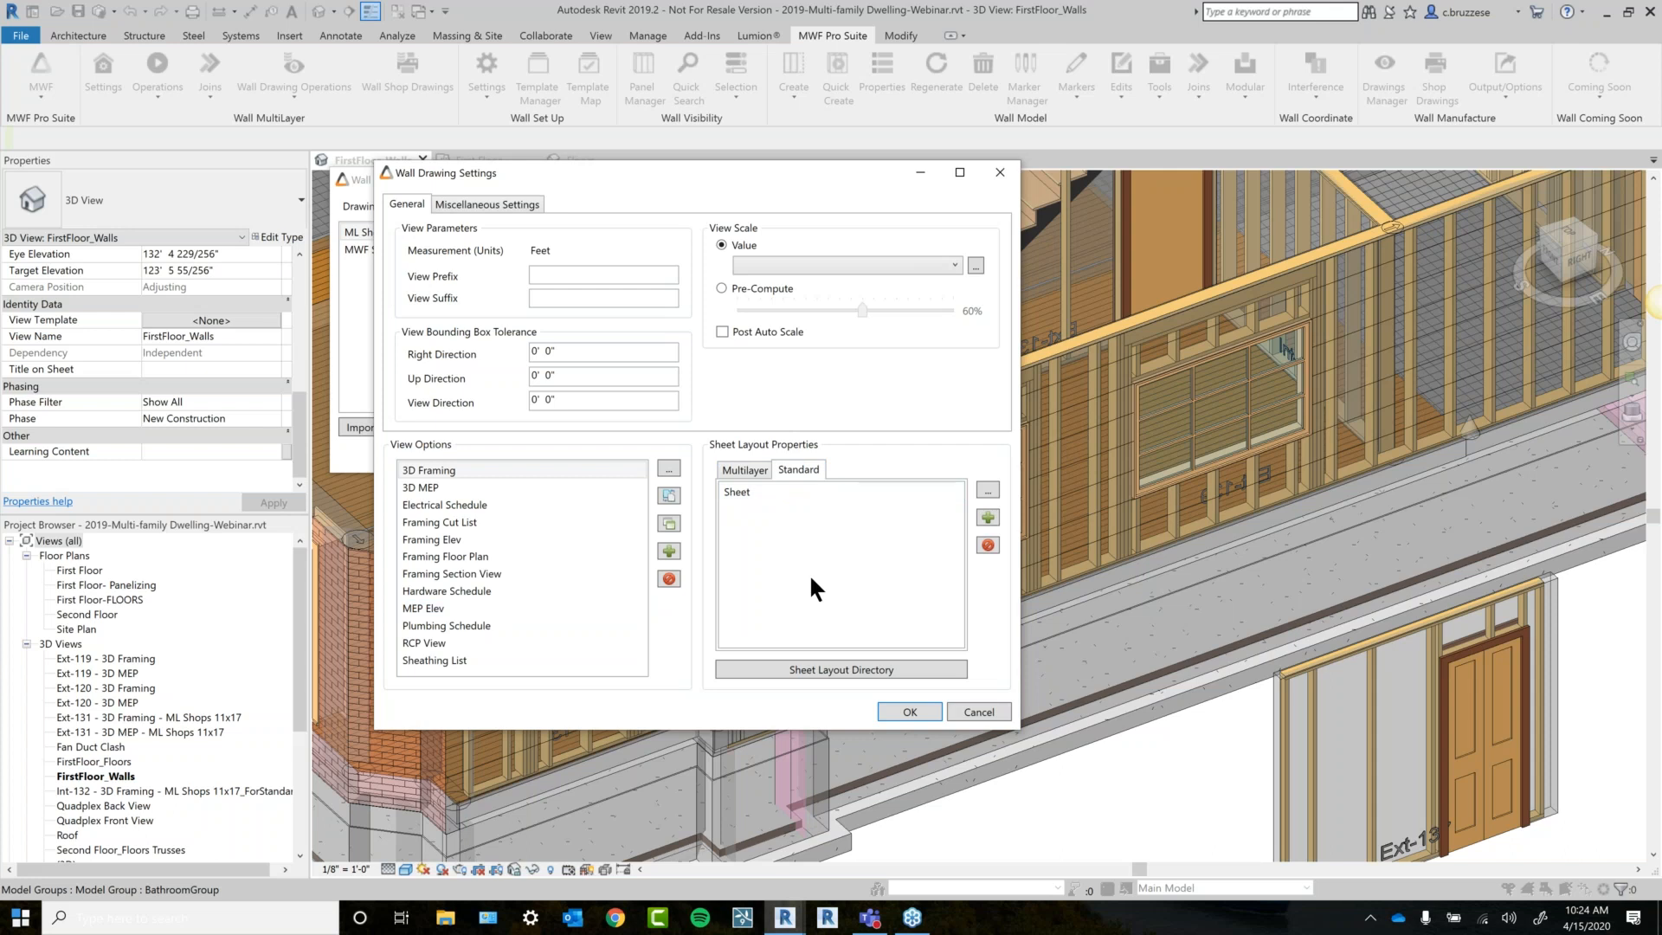
{"action": "left_click", "coordinate": [741, 469]}
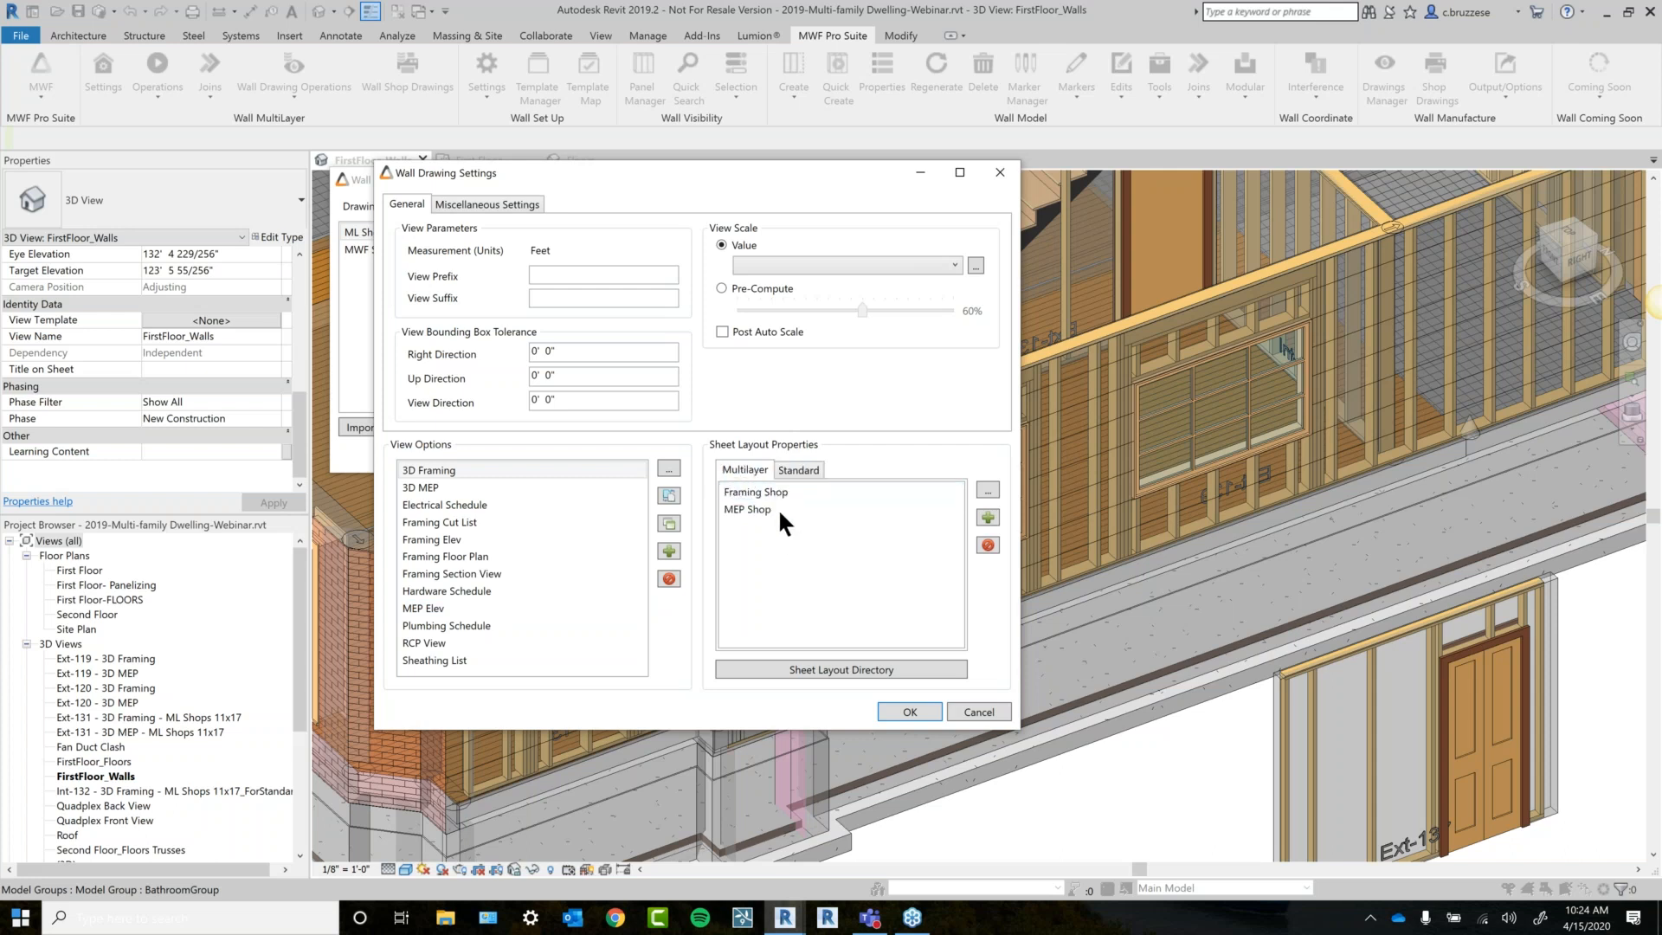
Review the zone assignments and margins of the Multilayer Framing Shop sheet layout, leaving its properties without saving.
{"action": "left_click", "coordinate": [782, 491]}
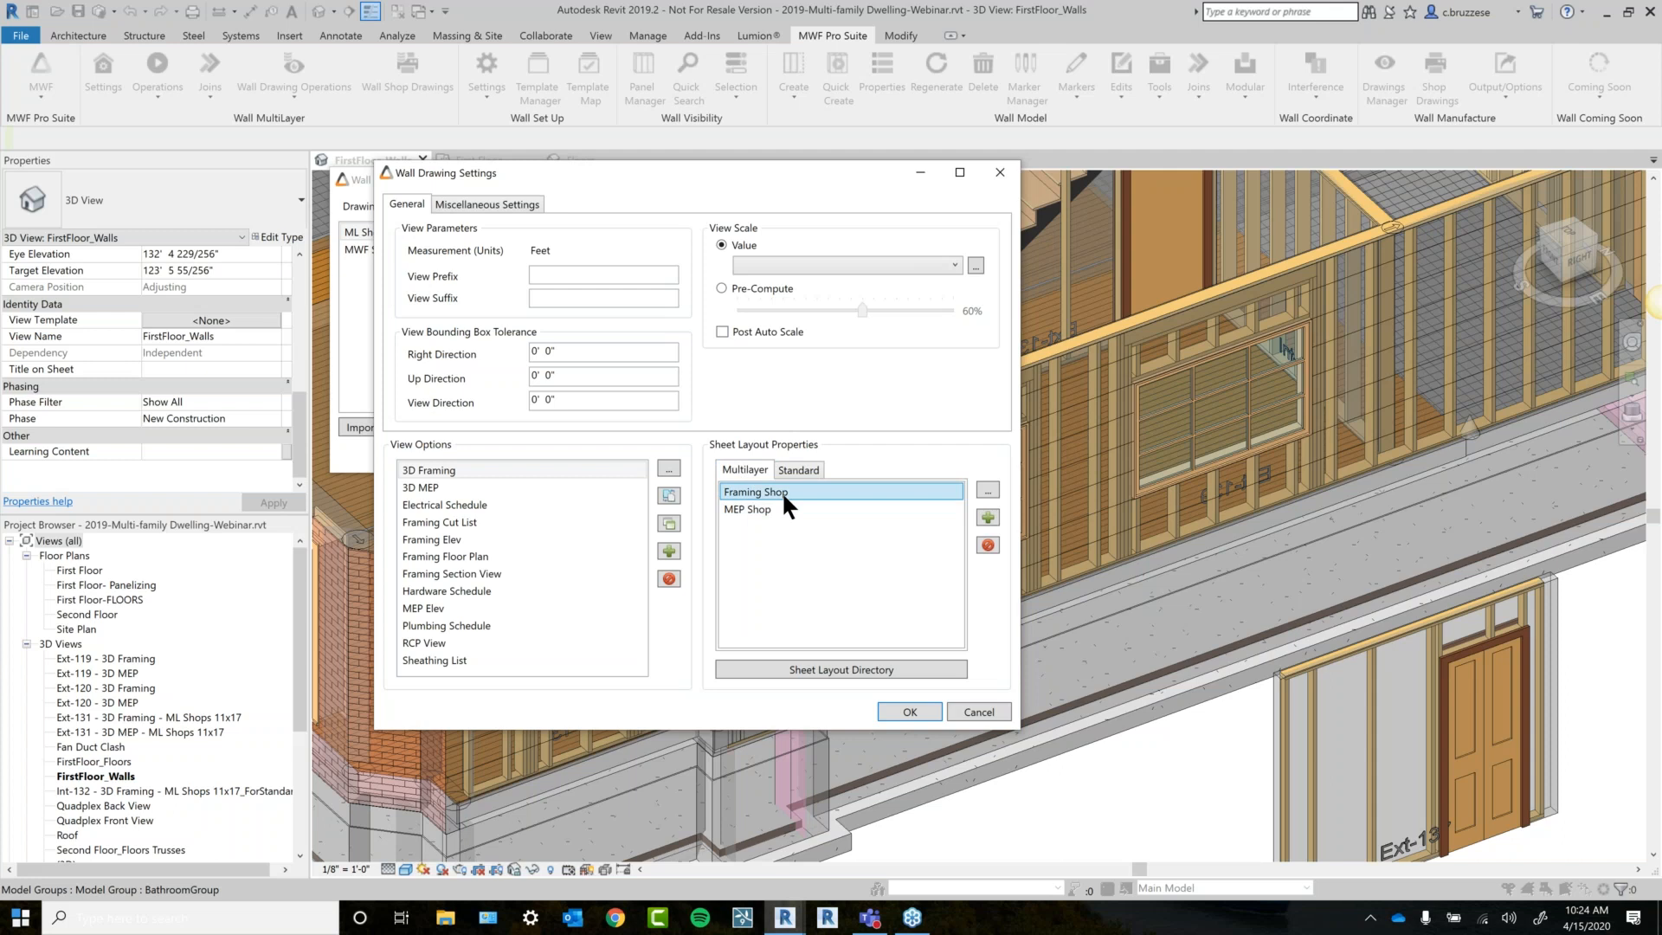
{"action": "left_click", "coordinate": [982, 486]}
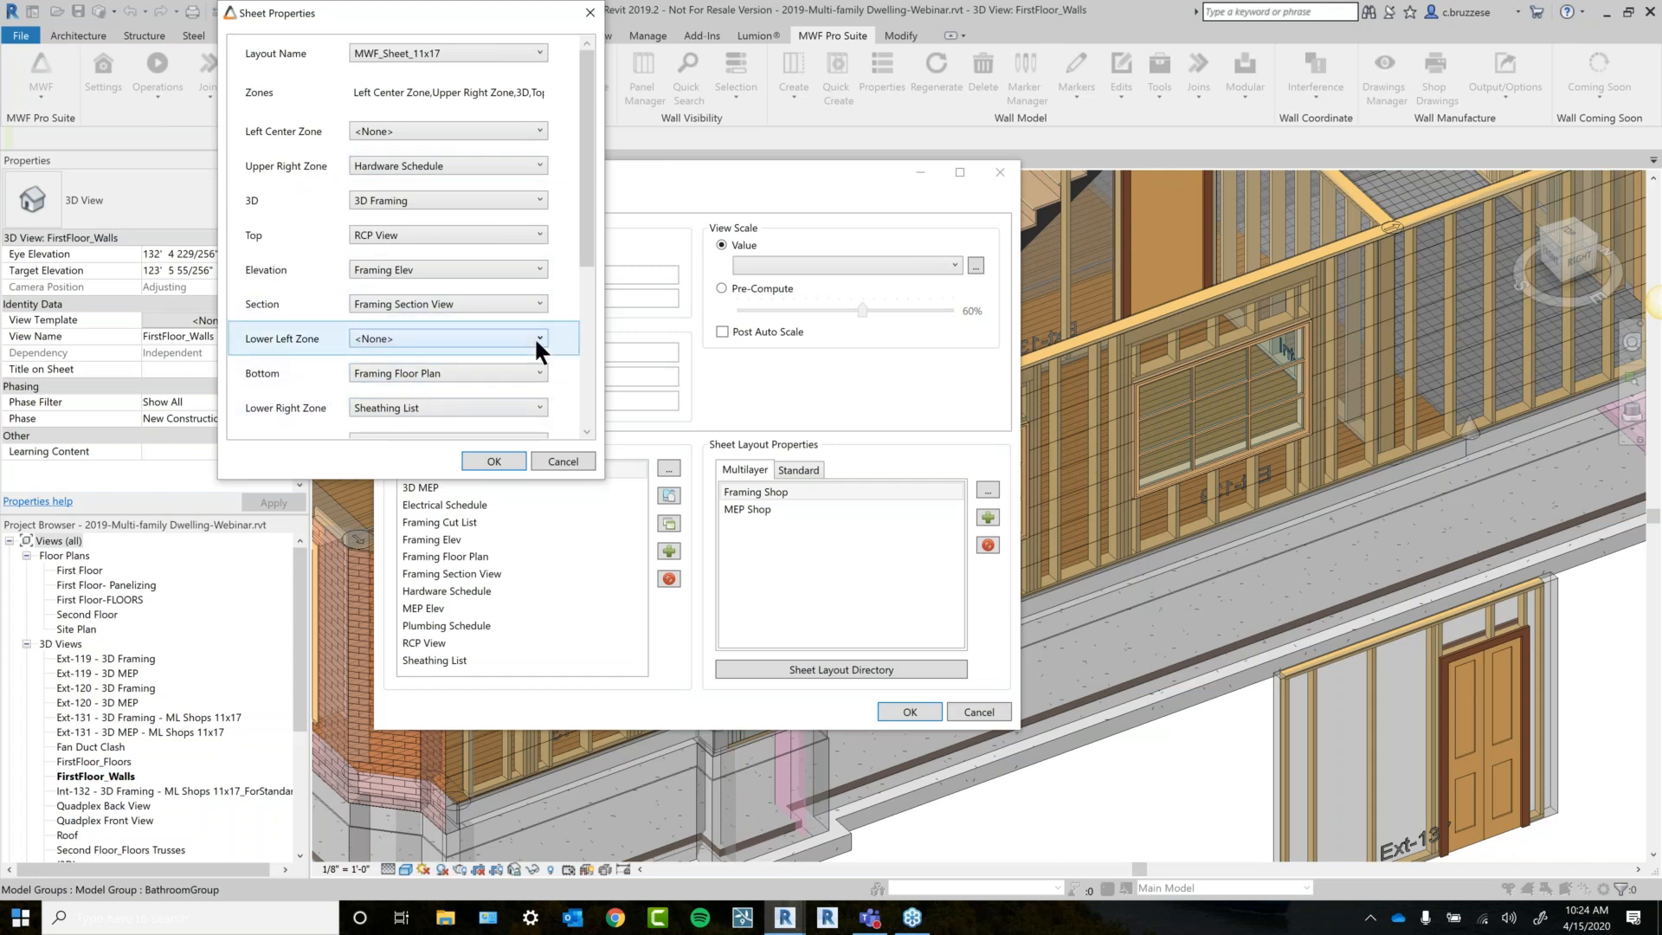
{"action": "scroll", "coordinate": [533, 336], "scroll_direction": "down", "scroll_amount": 10}
{"action": "left_click_drag", "start_coordinate": [584, 351], "coordinate": [577, 194]}
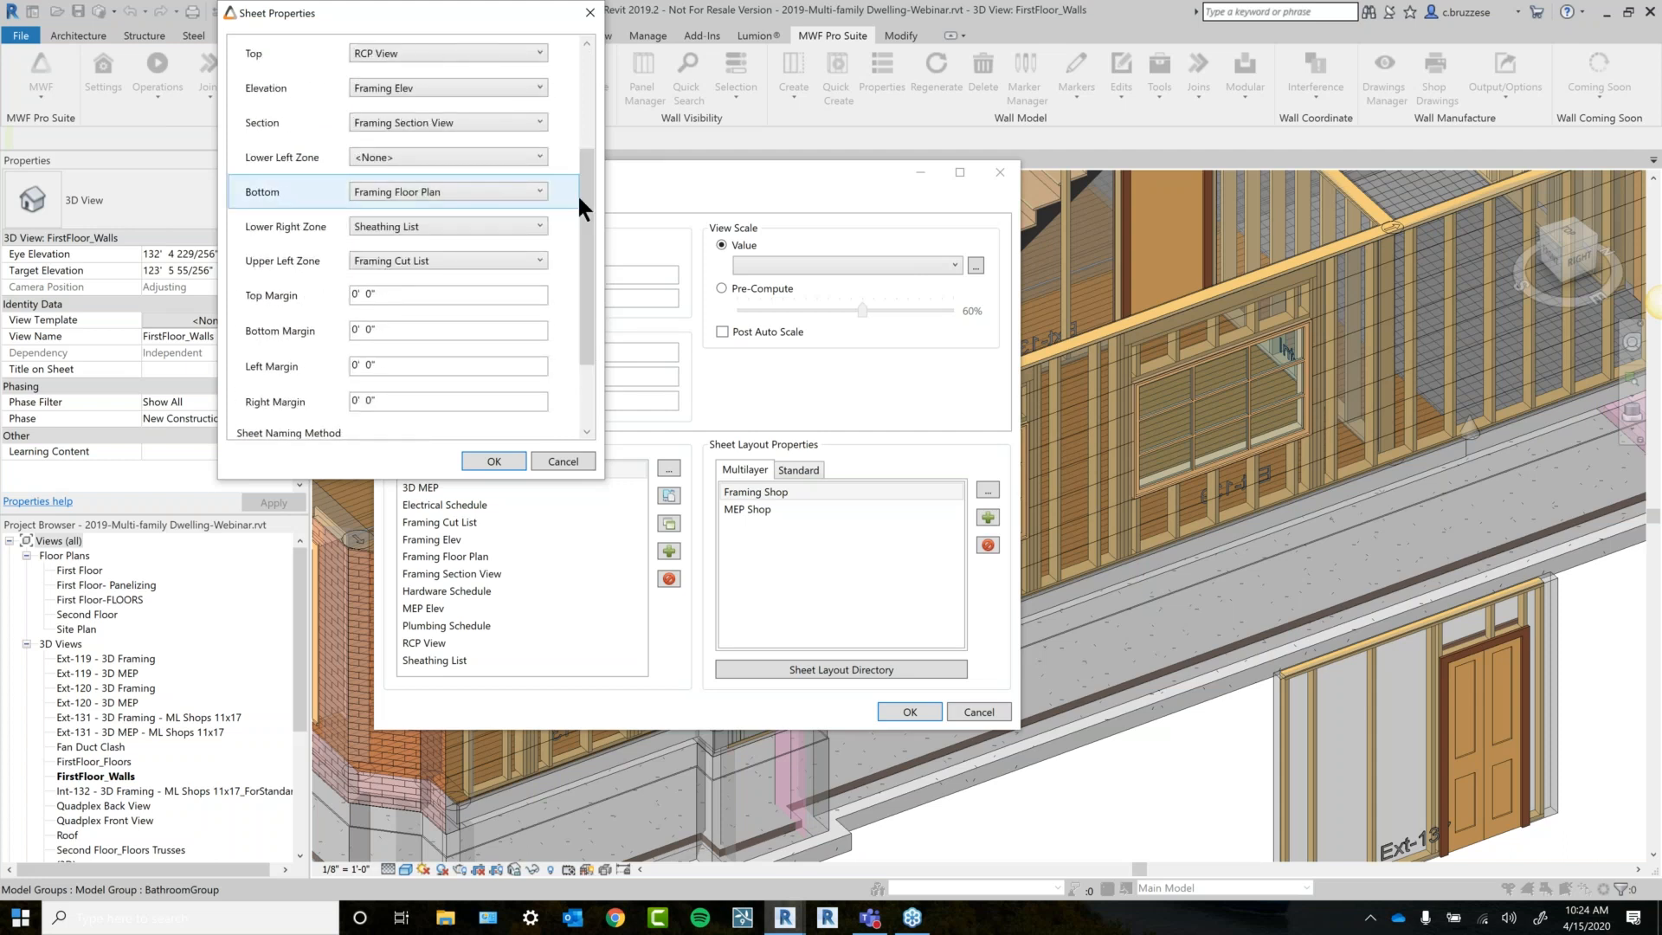
{"action": "left_click", "coordinate": [558, 461]}
Review the layout name and zone assignments of the Standard layout named Sheet and close its properties.
{"action": "left_click", "coordinate": [775, 471]}
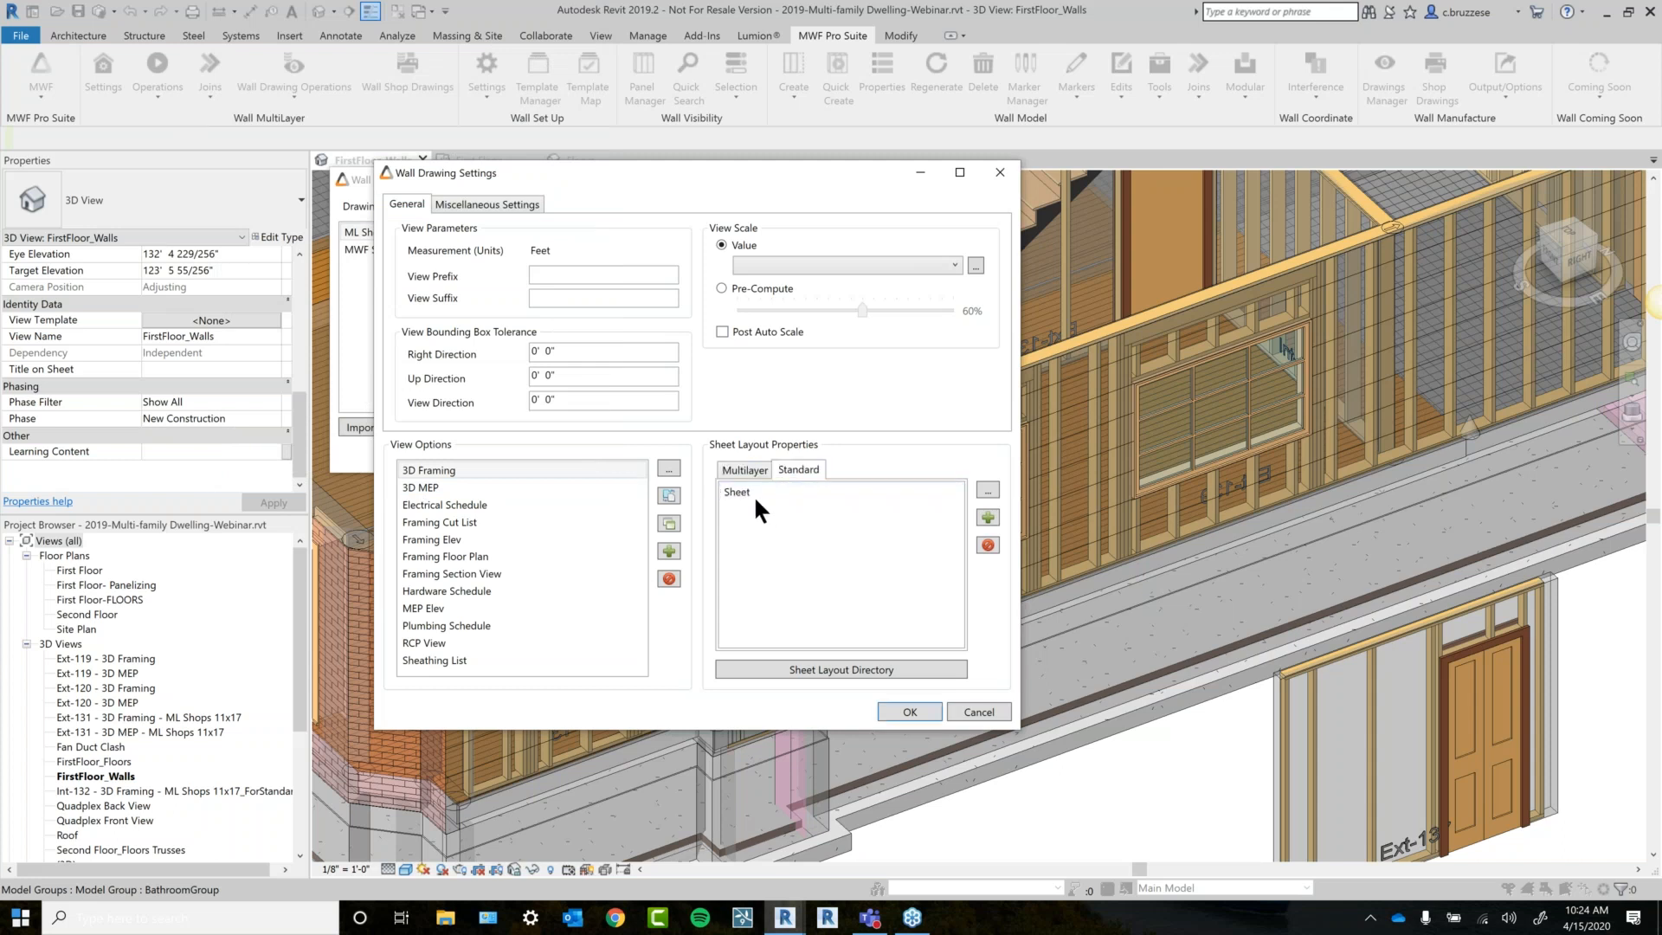
{"action": "left_click", "coordinate": [756, 497]}
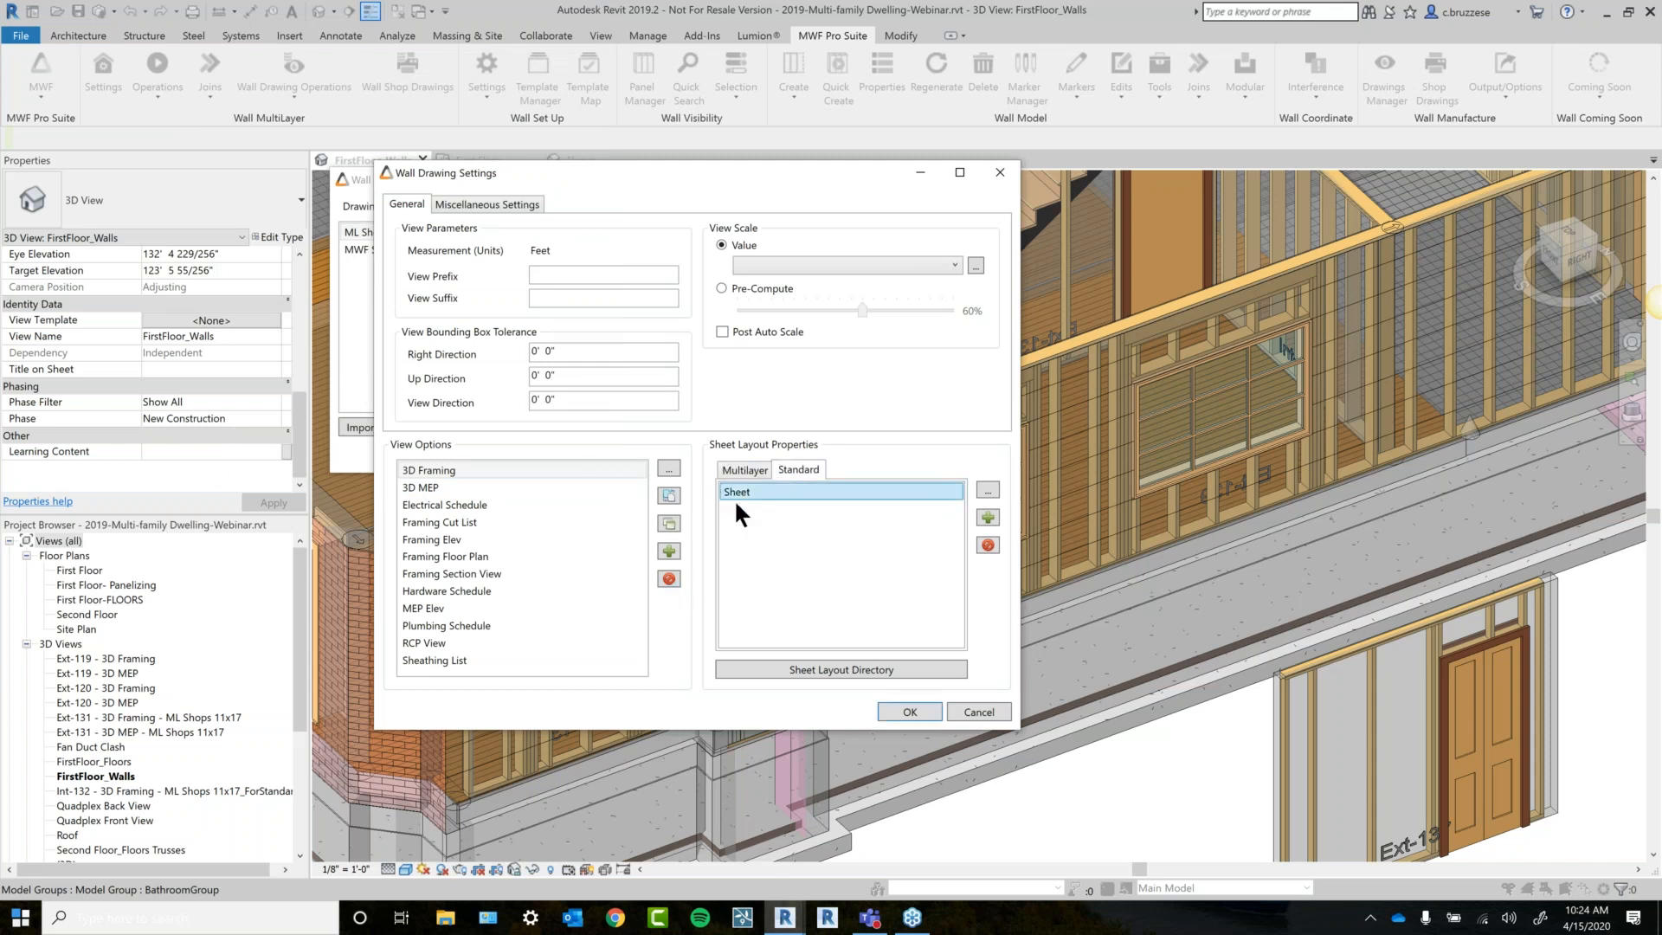
{"action": "left_click", "coordinate": [979, 490]}
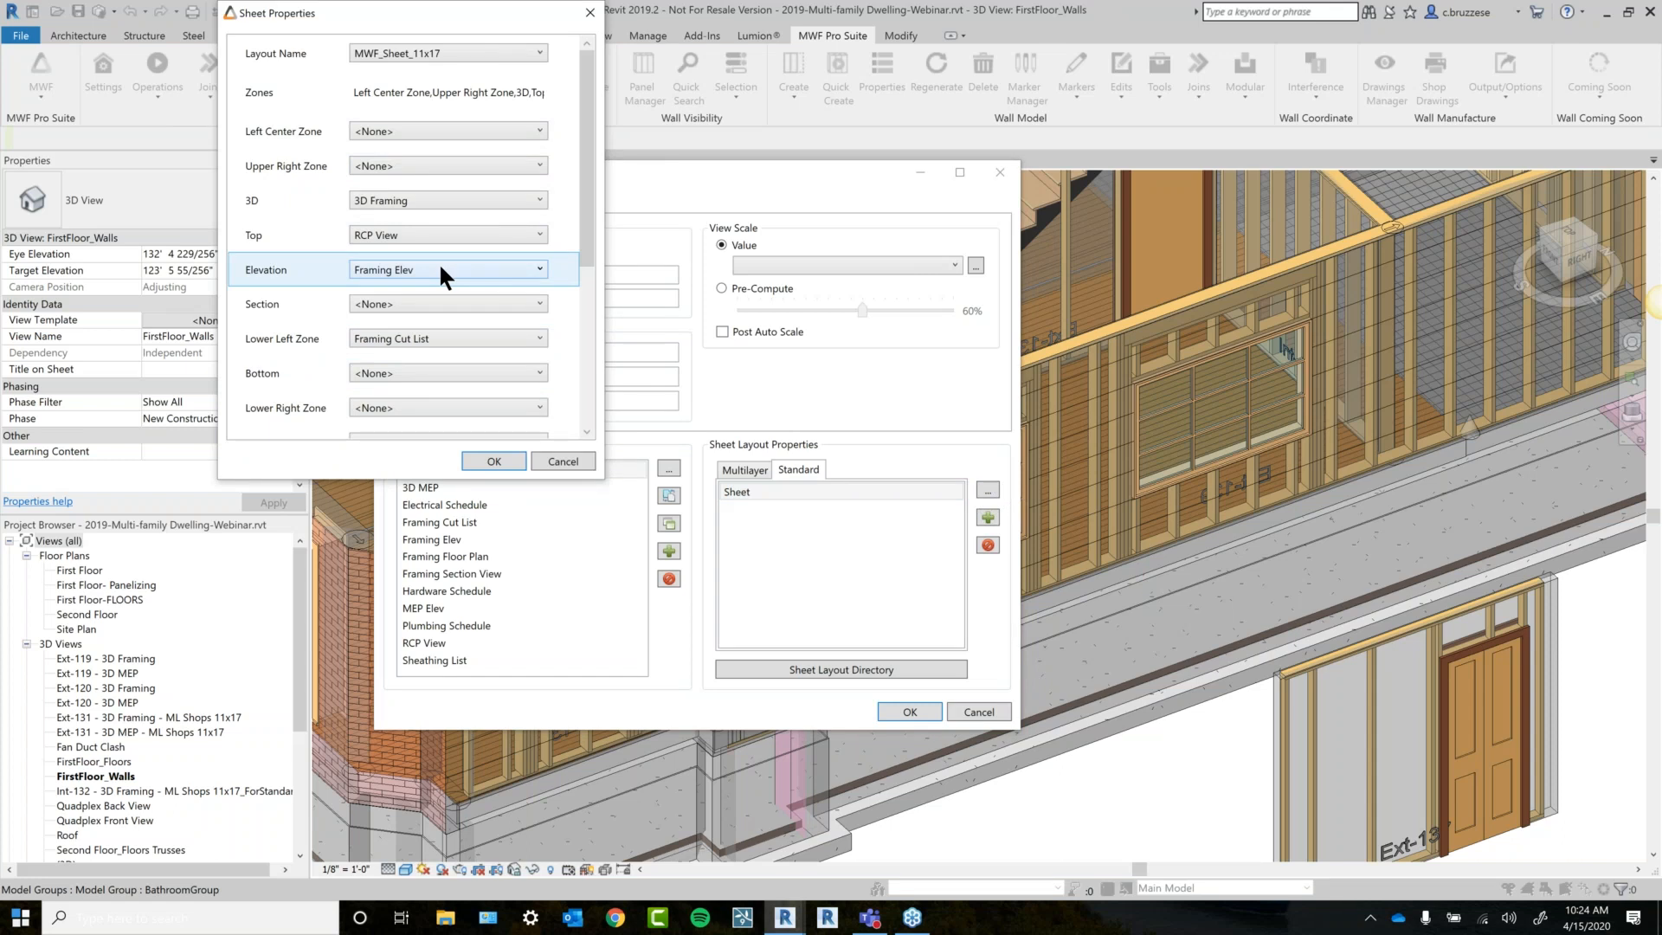
{"action": "left_click", "coordinate": [495, 463]}
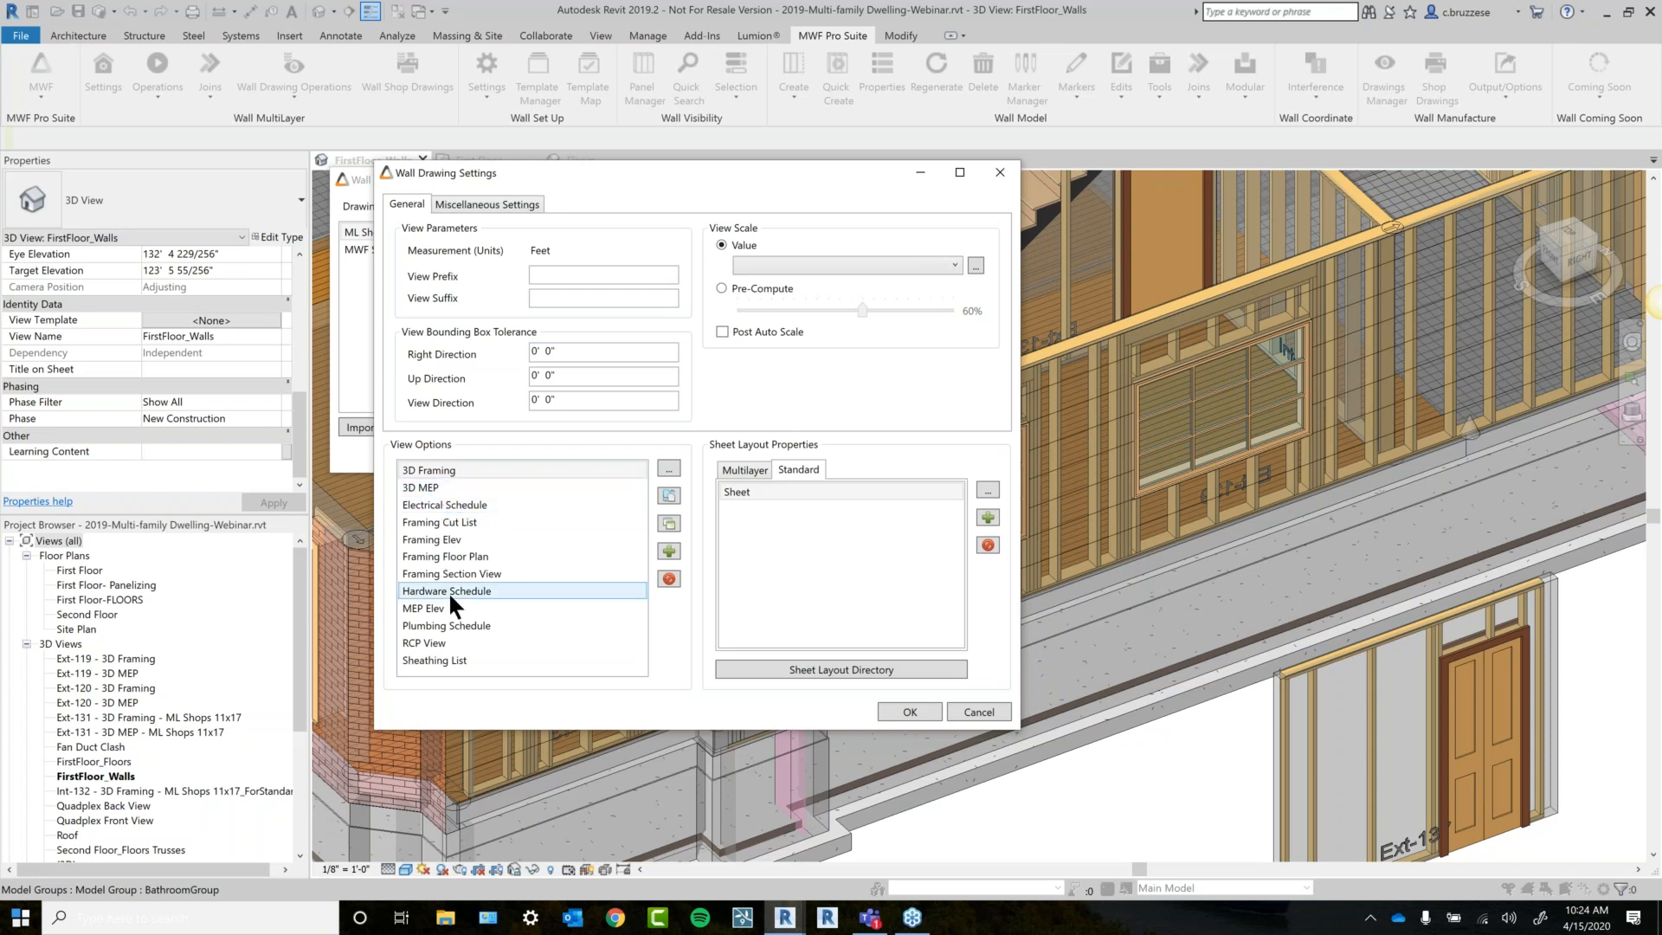
Accept the wall drawing settings and close the Wall Drawings Manager.
{"action": "left_click", "coordinate": [915, 711]}
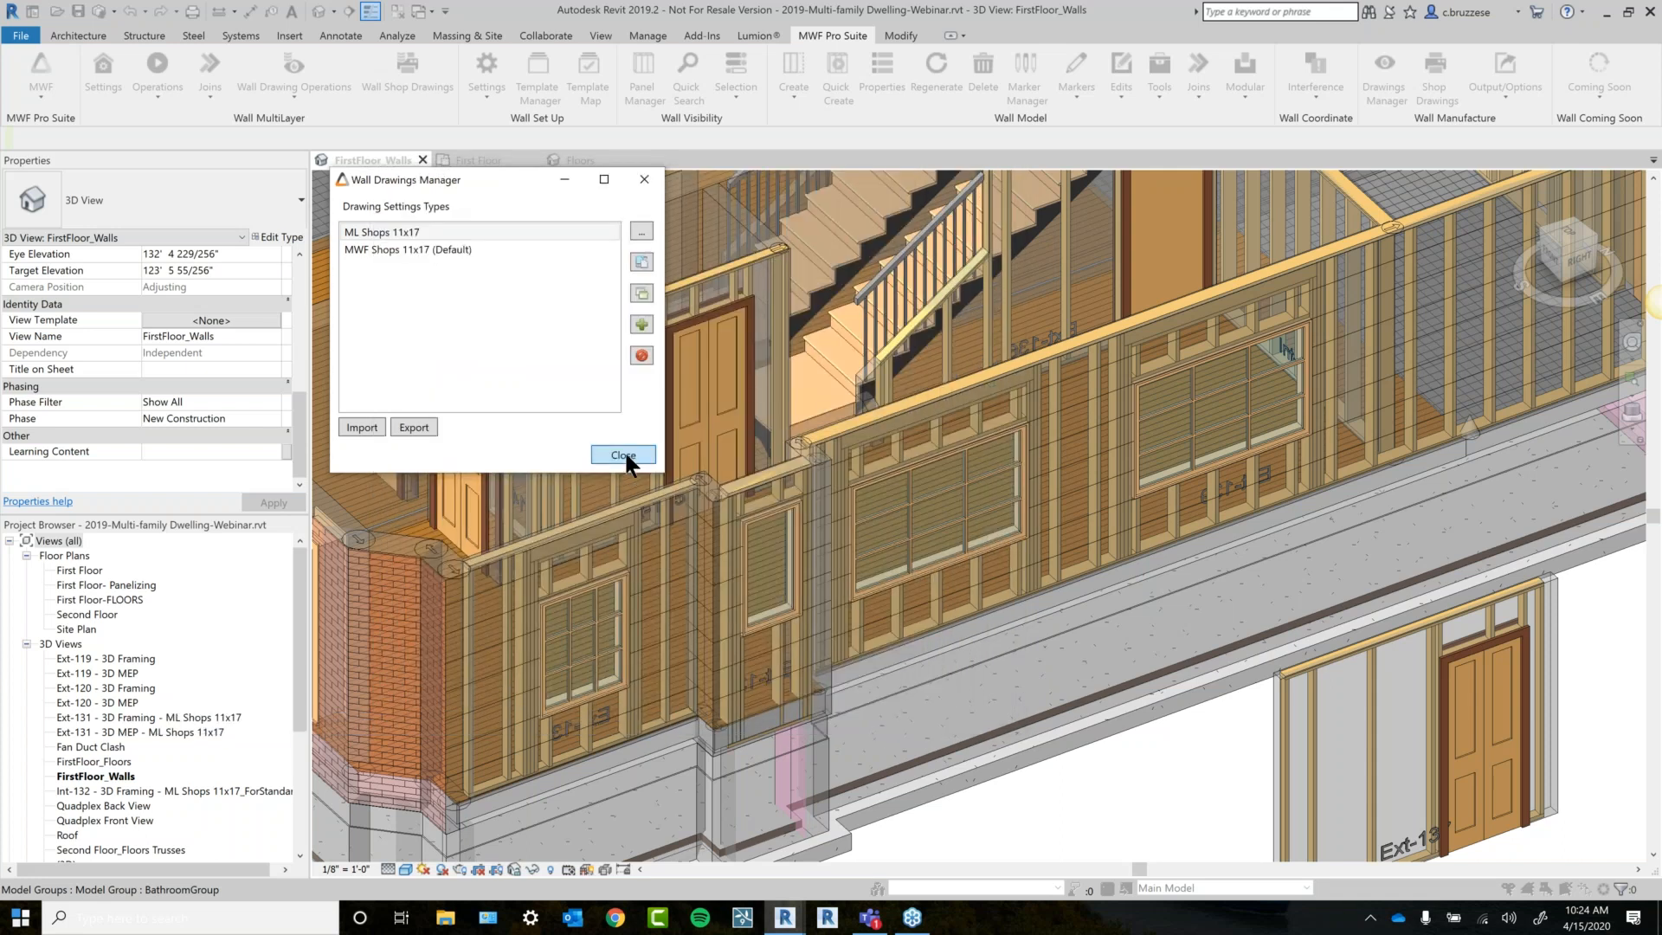
{"action": "left_click", "coordinate": [623, 454]}
{"action": "left_click", "coordinate": [622, 453]}
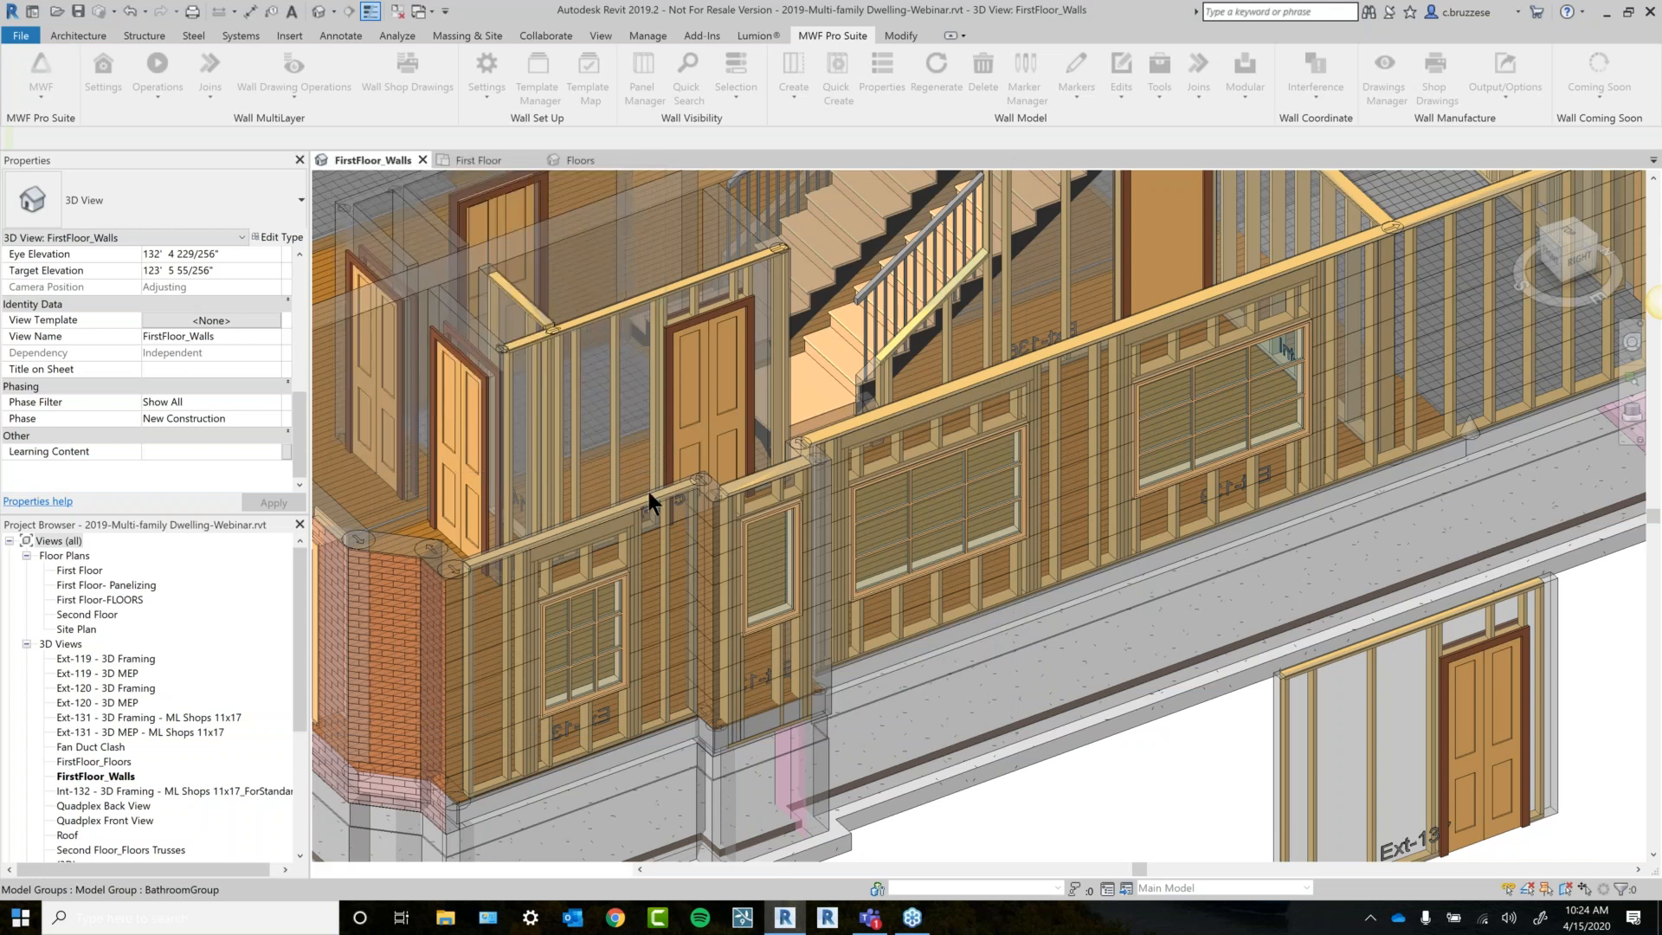
{"action": "right_click", "coordinate": [870, 918]}
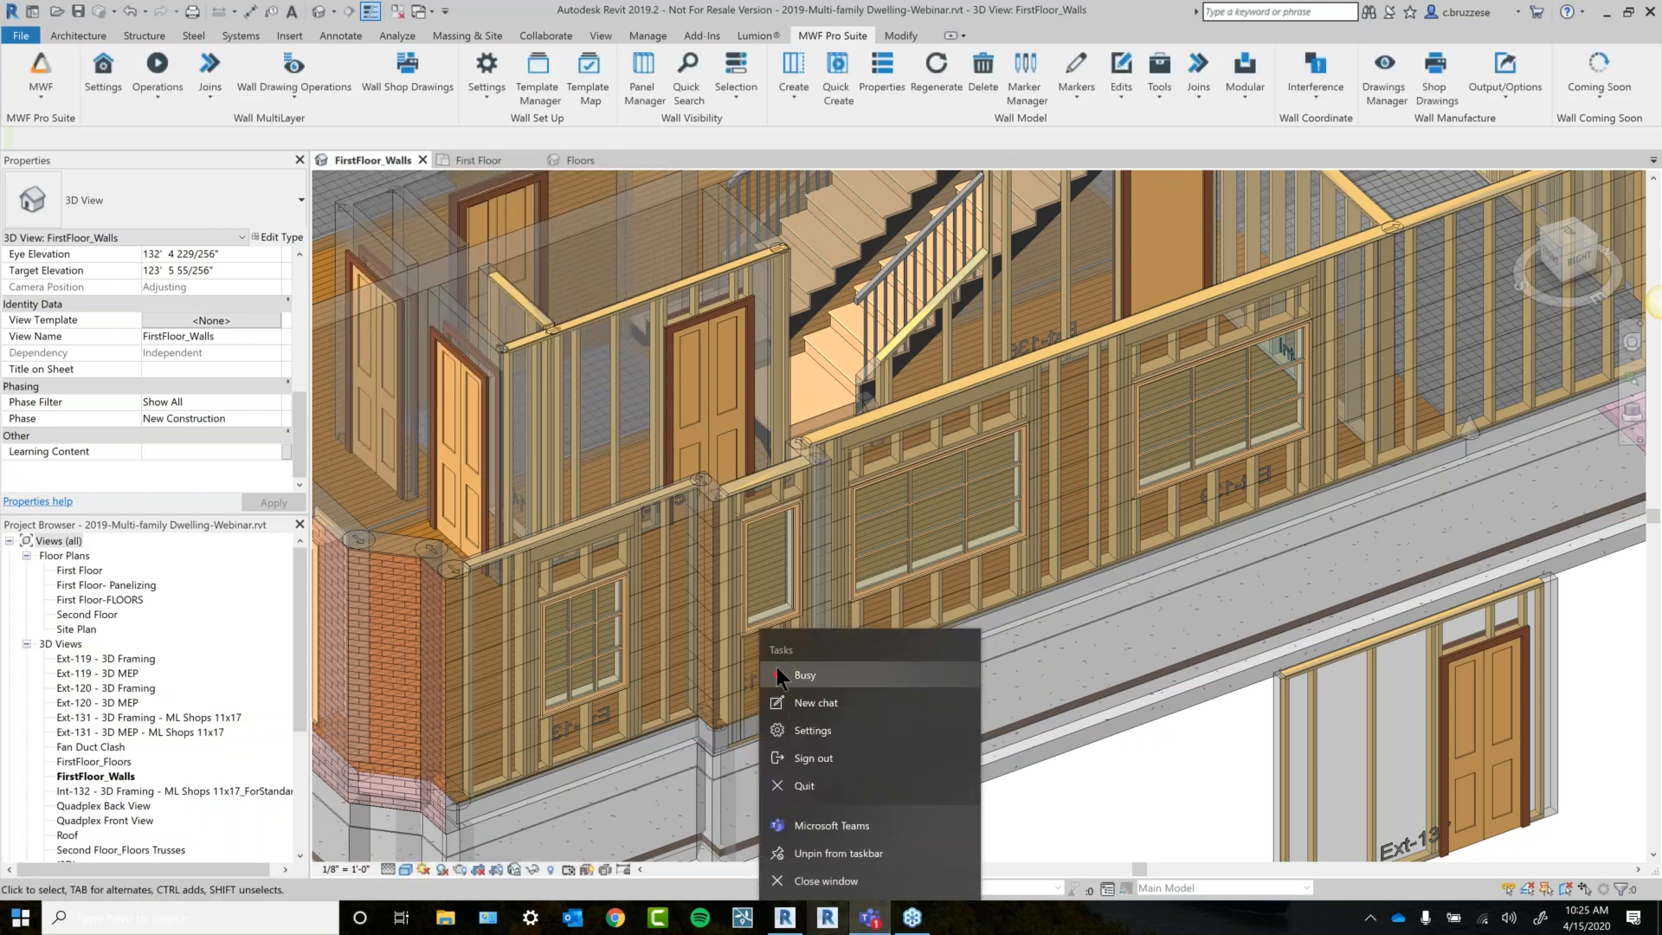
{"action": "left_click", "coordinate": [1018, 827]}
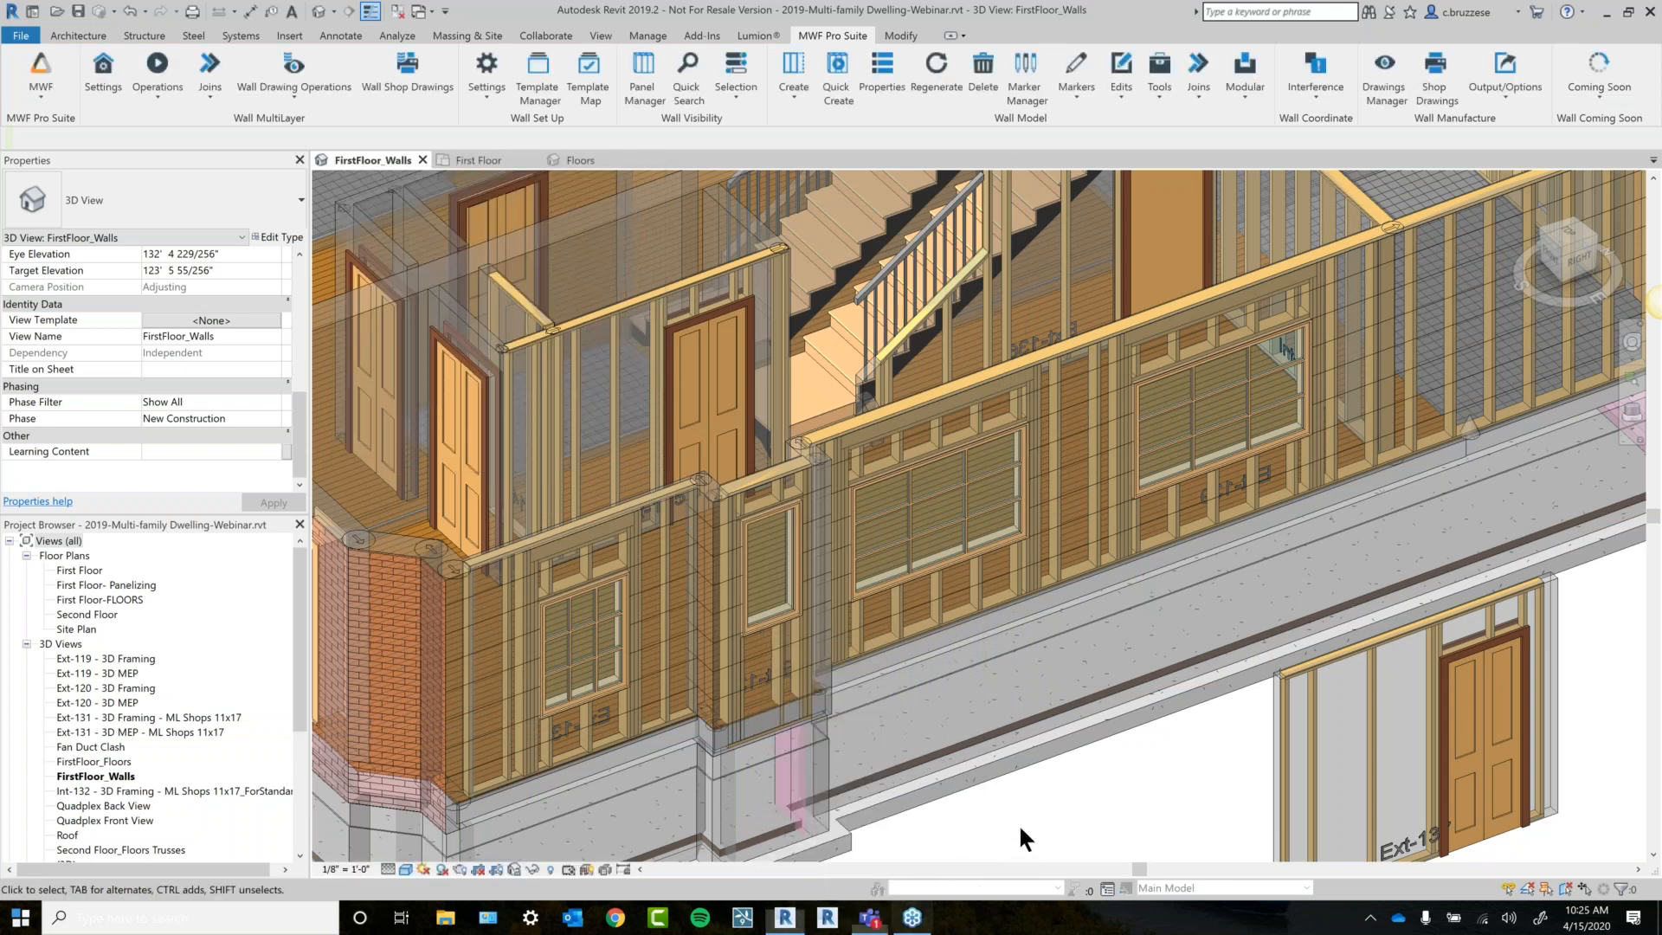
Delete the framing of the single-window stucco exterior wall next to the brick bay.
{"action": "left_click", "coordinate": [547, 532]}
{"action": "middle_click_drag", "start_coordinate": [694, 248], "coordinate": [819, 280]}
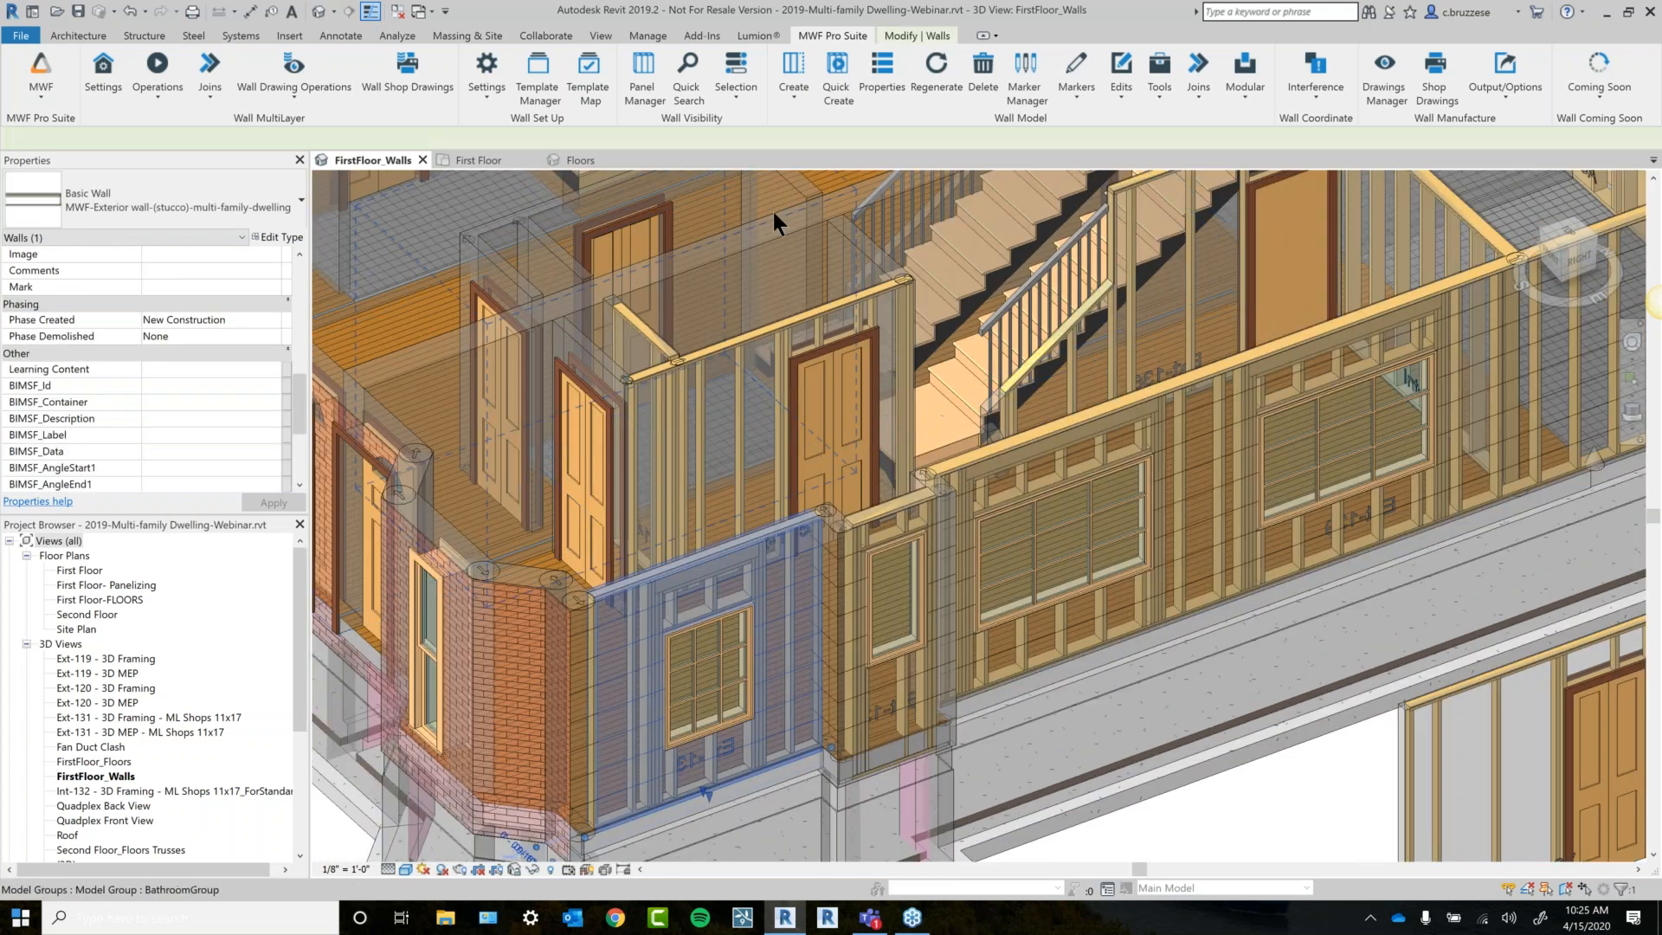
{"action": "left_click", "coordinate": [985, 69]}
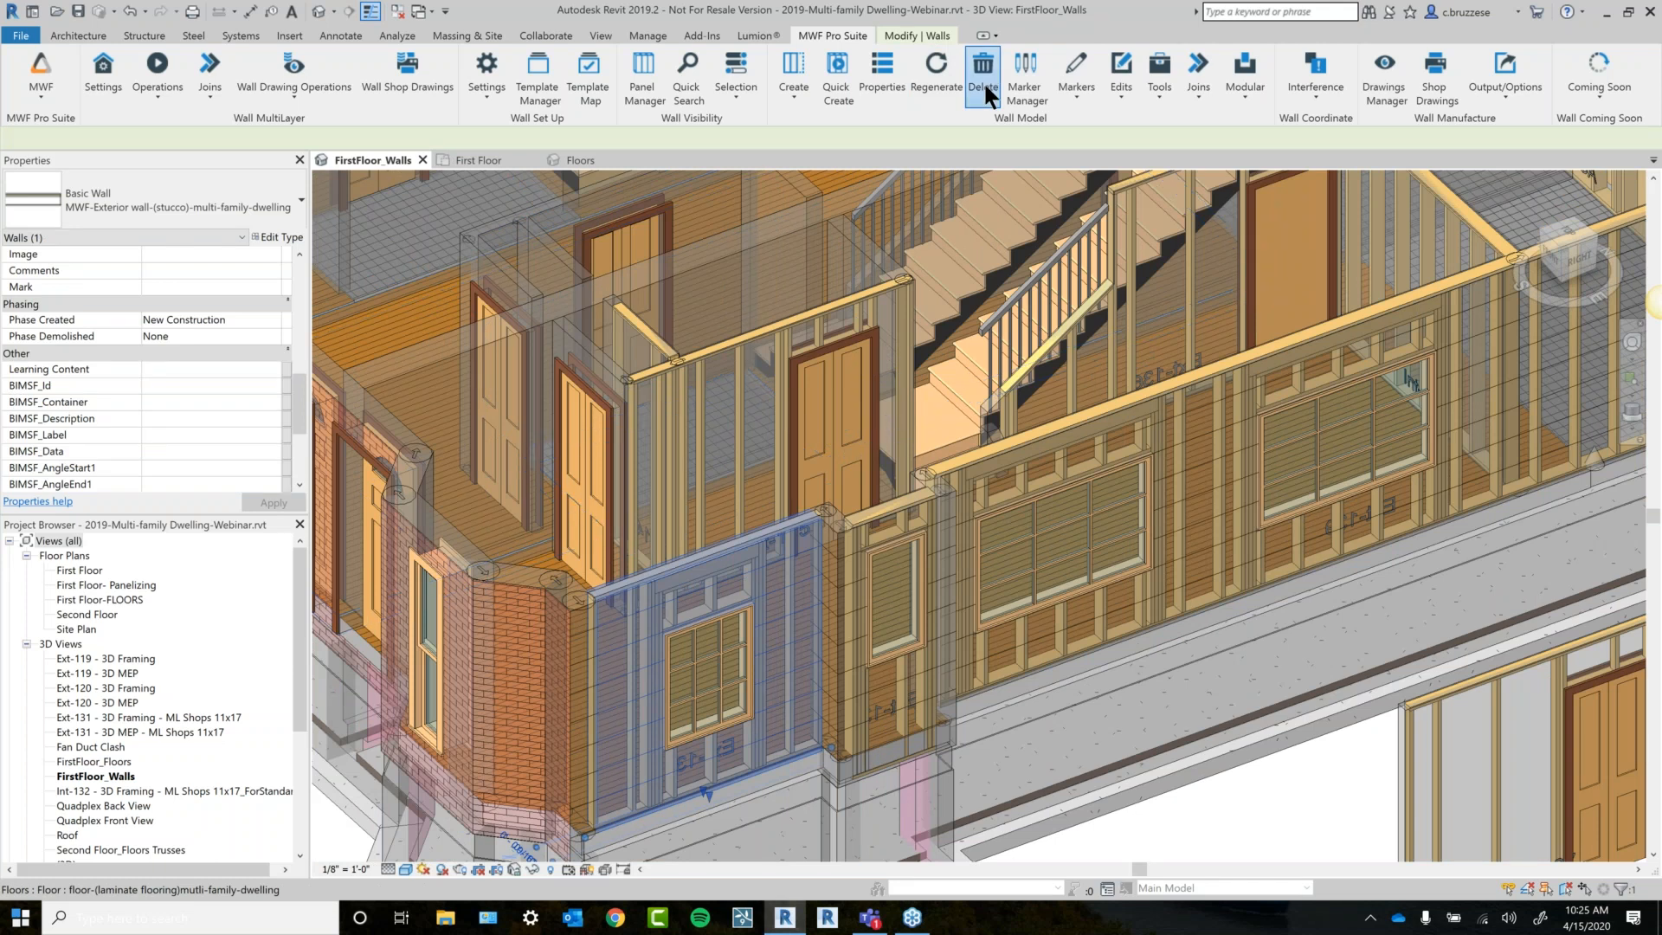
Run the MultiLayer wall operations on the stucco exterior wall next to the brick bay to generate its framing and sheathing.
{"action": "left_click", "coordinate": [745, 550]}
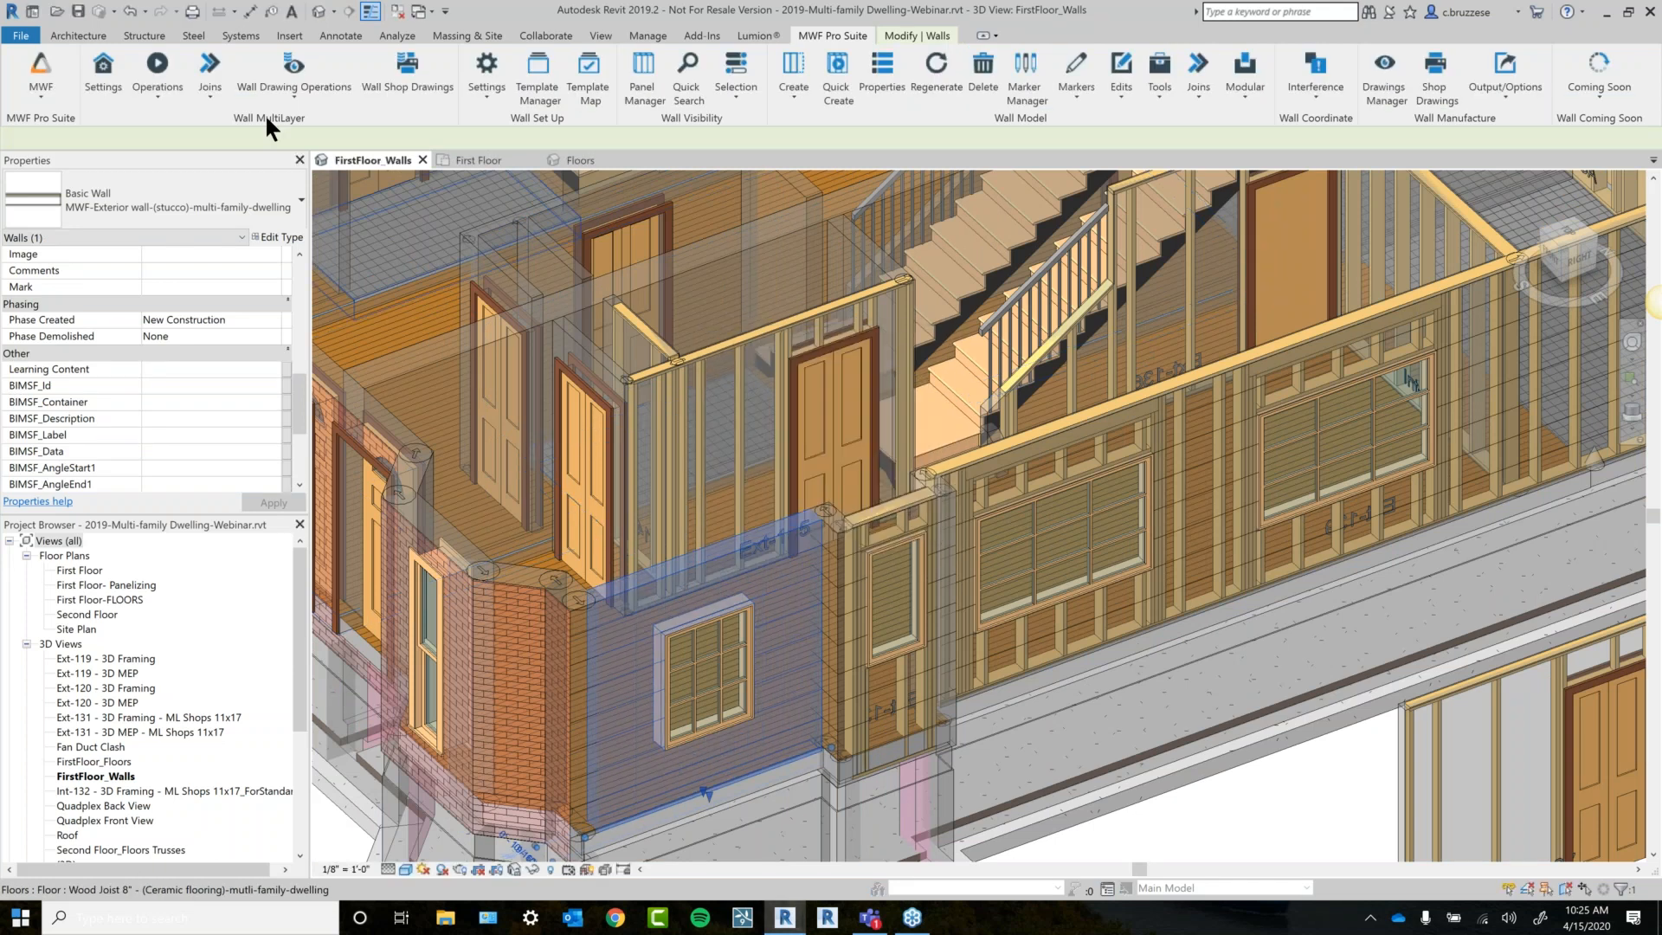
{"action": "left_click", "coordinate": [166, 79]}
{"action": "left_click", "coordinate": [40, 140]}
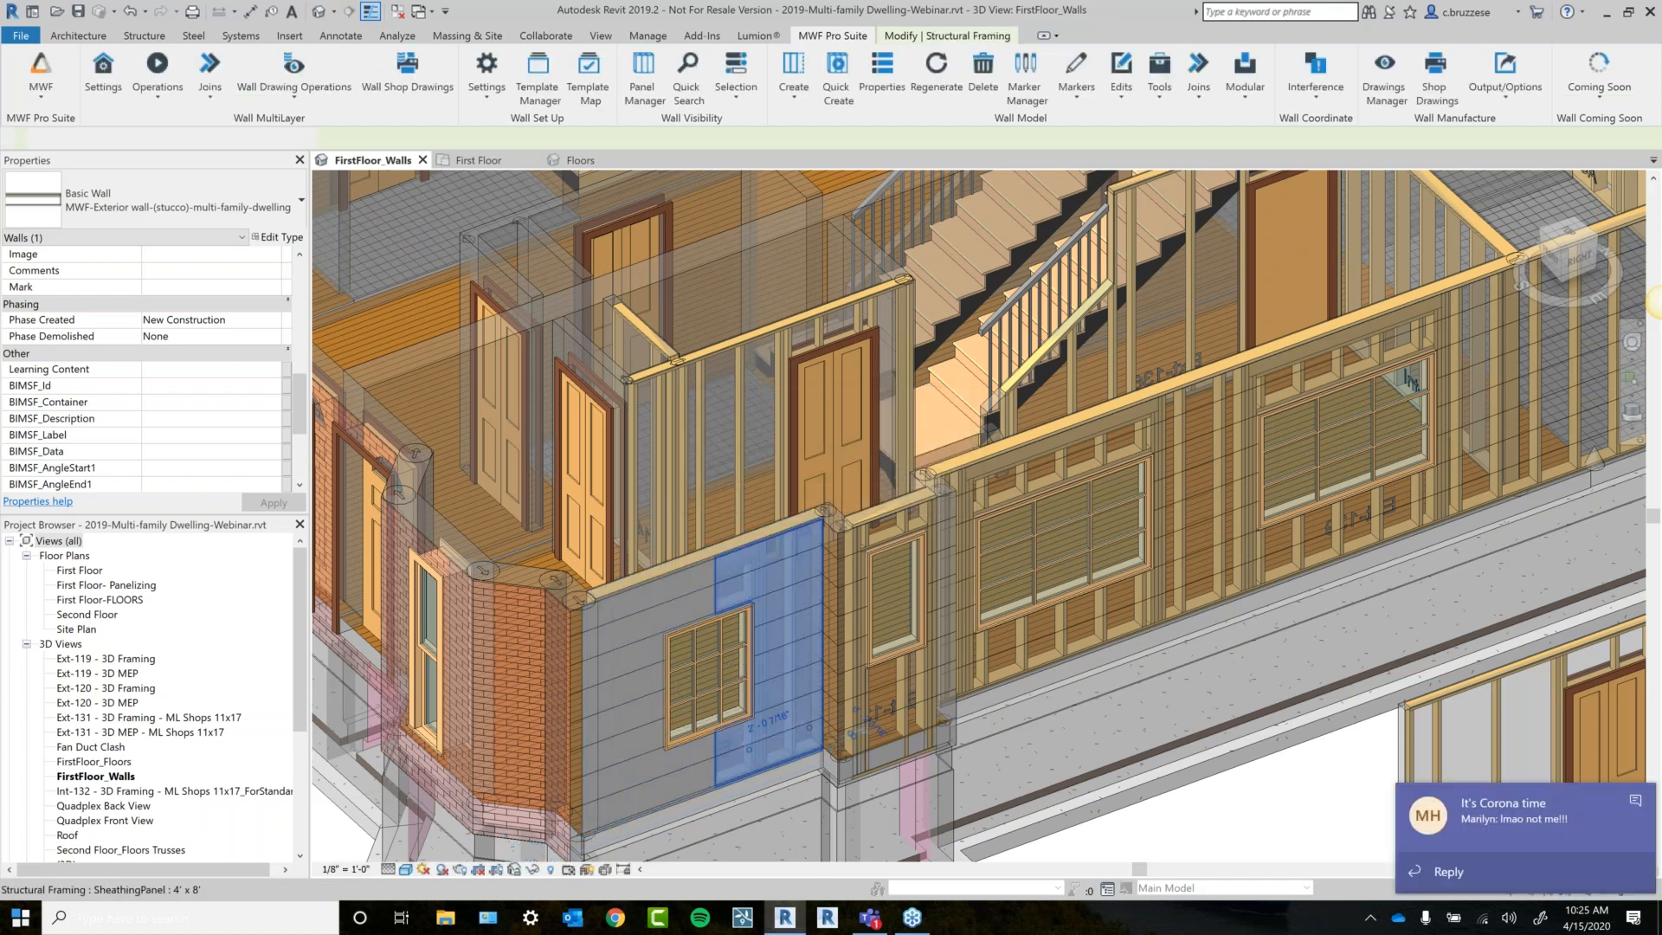
{"action": "right_click", "coordinate": [870, 919]}
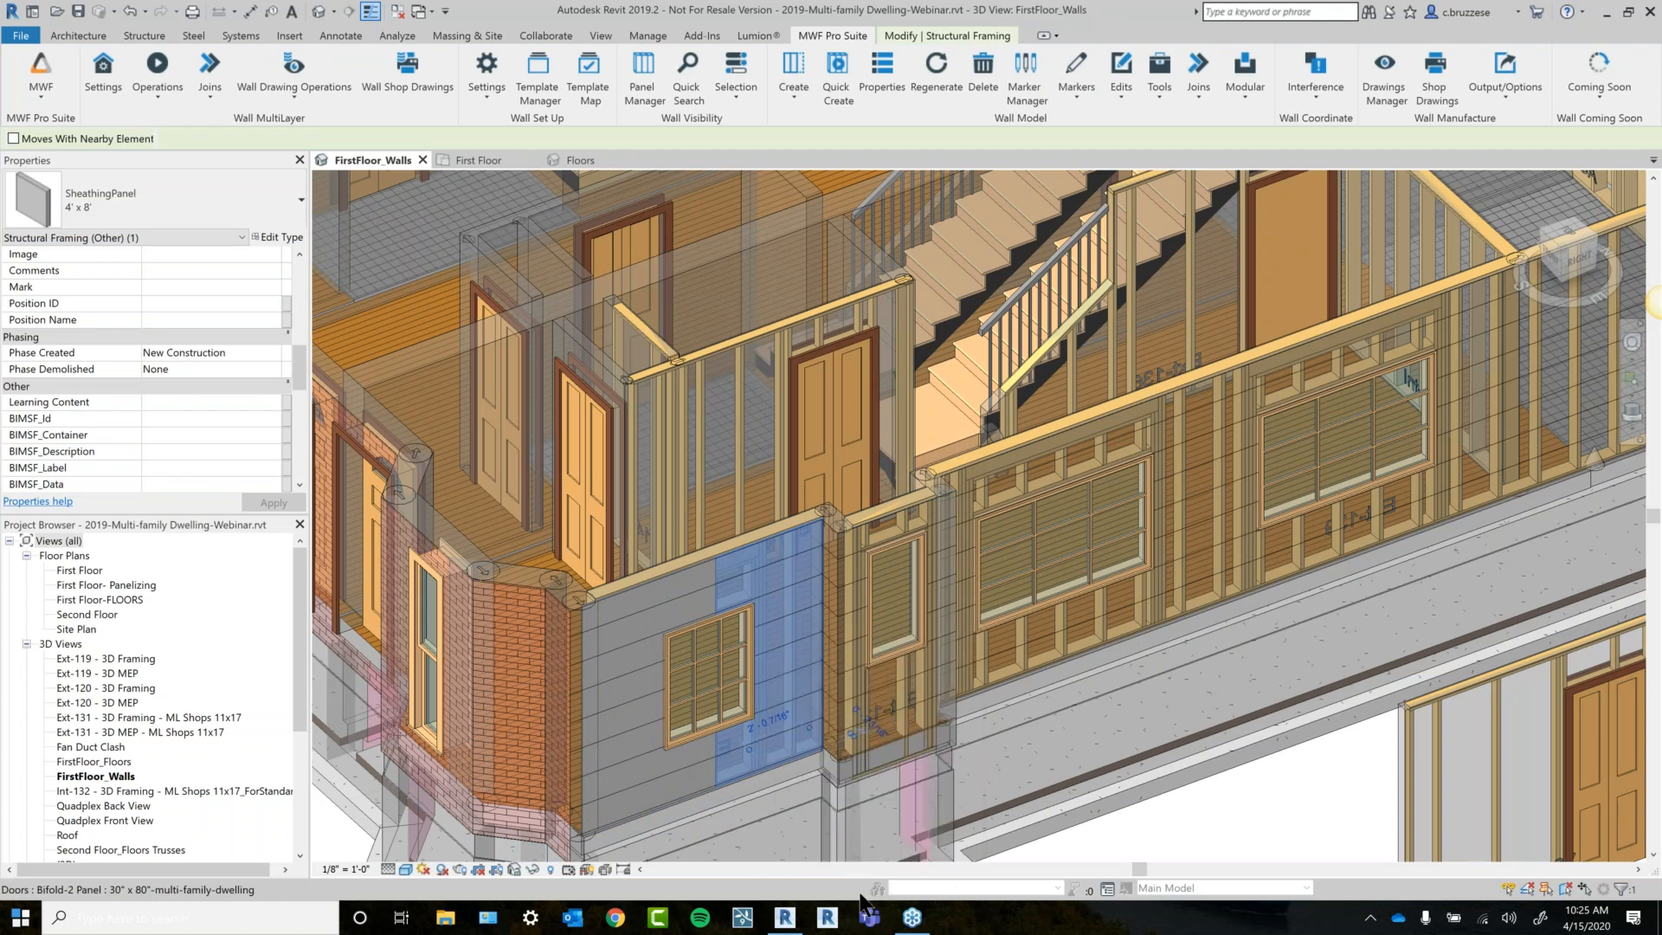
Generate wall shop drawings for the interior partition stud and the exterior sheathing panel with the ML Shops 11x17 settings, overriding existing drawings.
{"action": "left_click", "coordinate": [739, 345]}
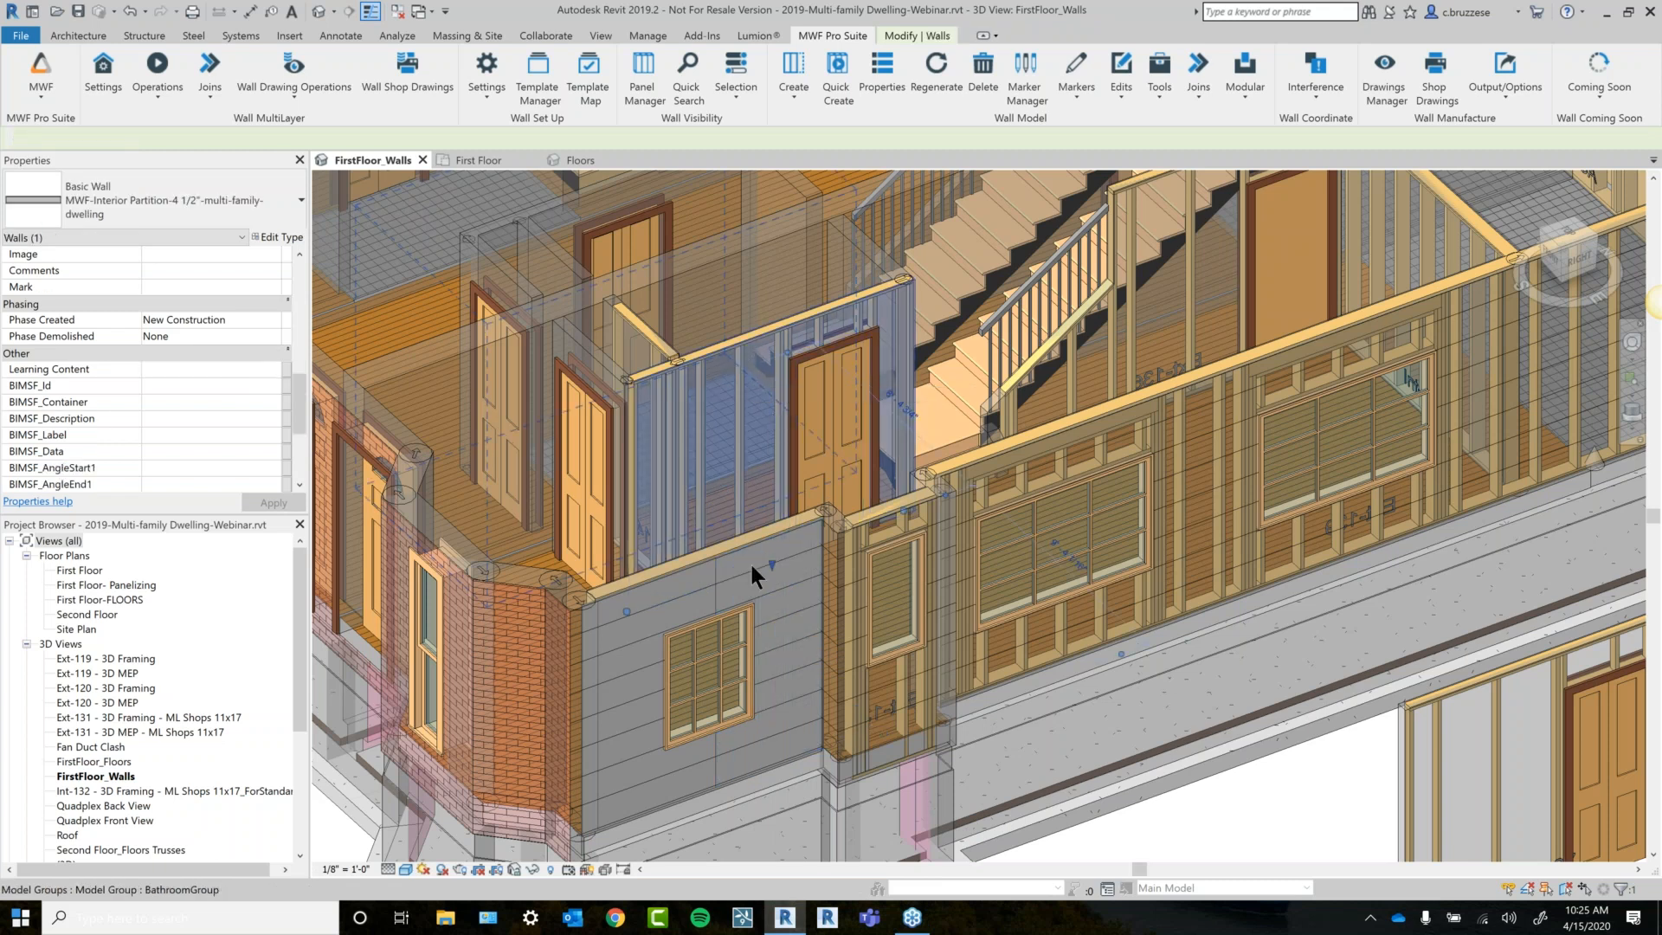
{"action": "left_click", "coordinate": [739, 564], "text": "ctrl"}
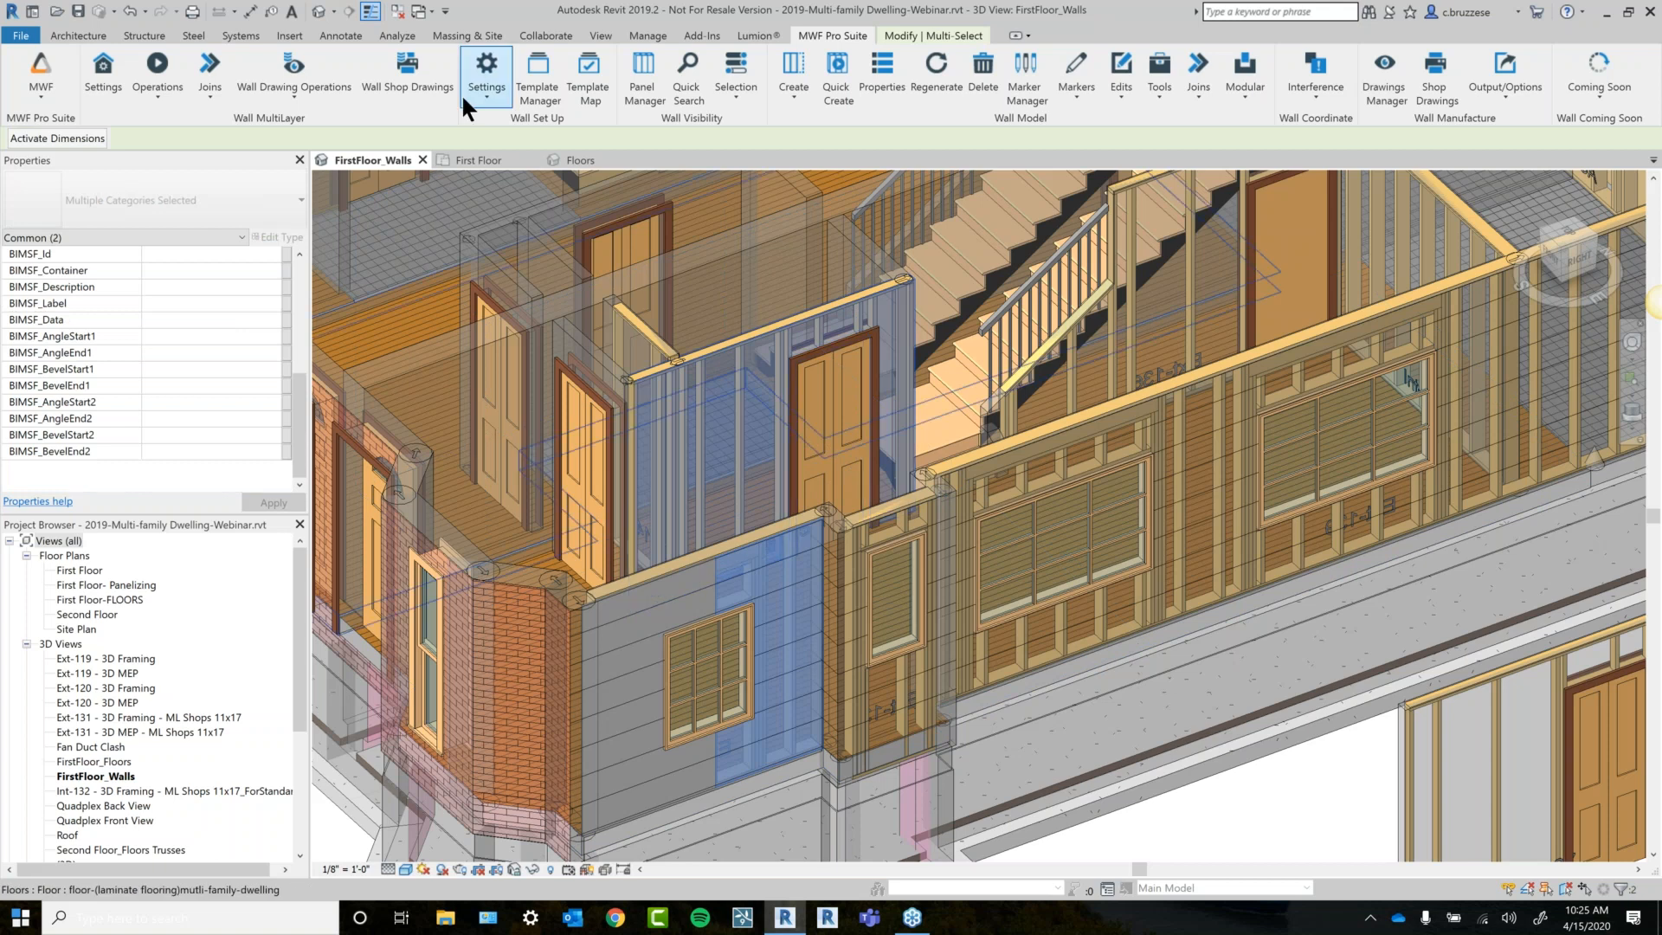
{"action": "left_click", "coordinate": [739, 515]}
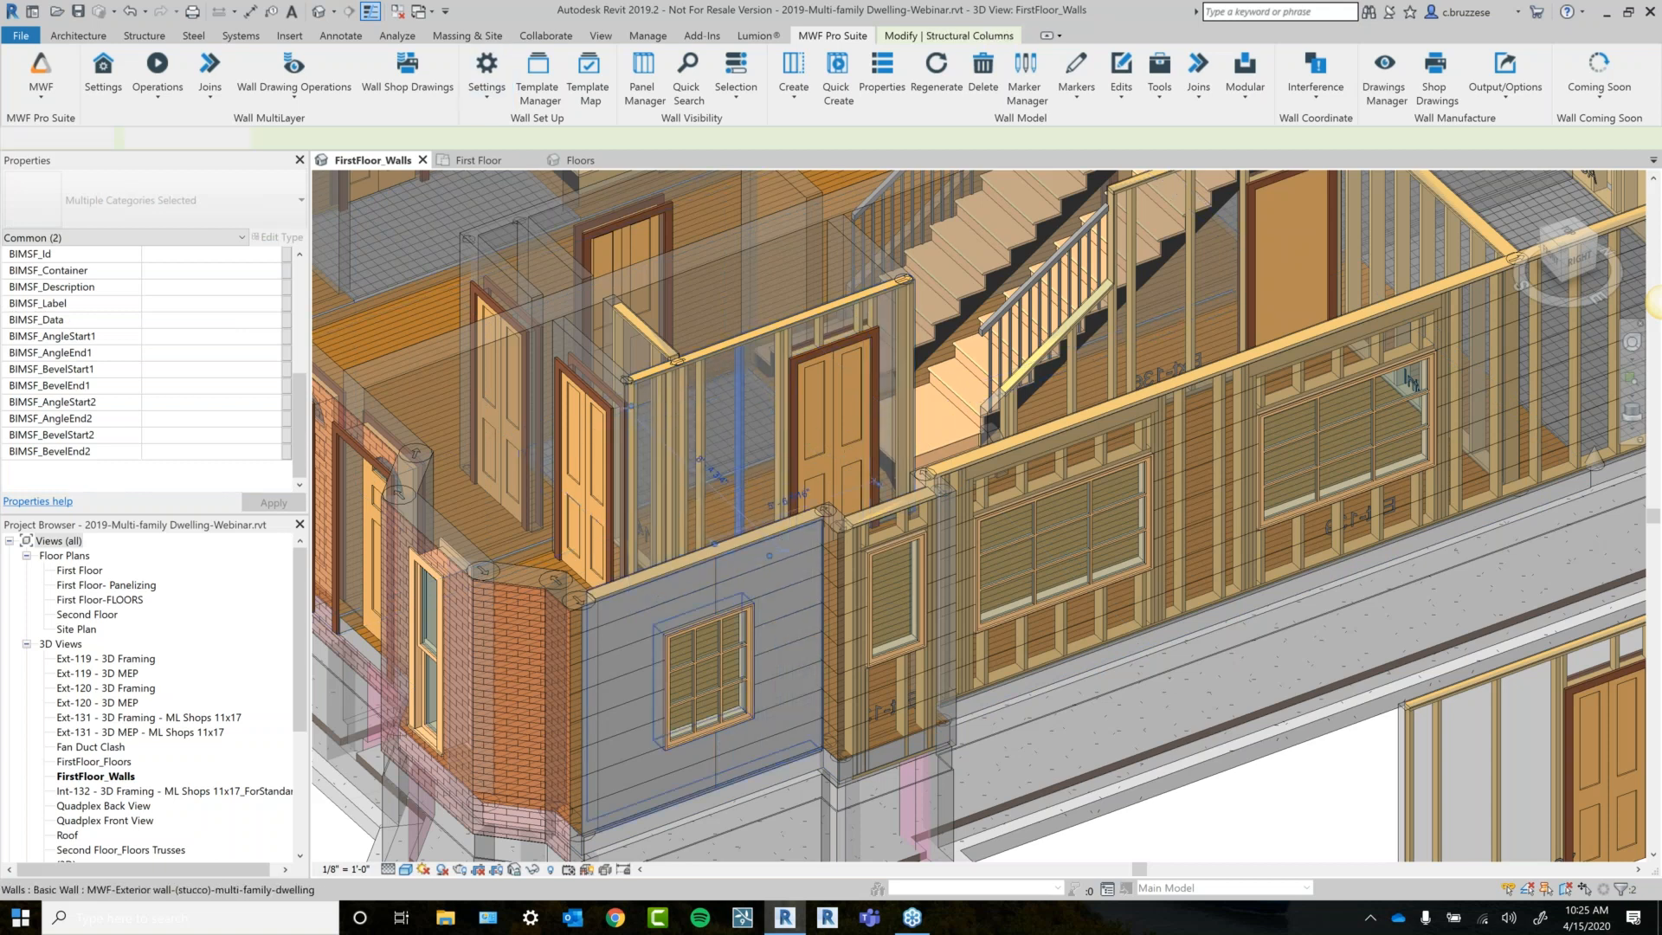
{"action": "left_click", "coordinate": [718, 574], "text": "ctrl"}
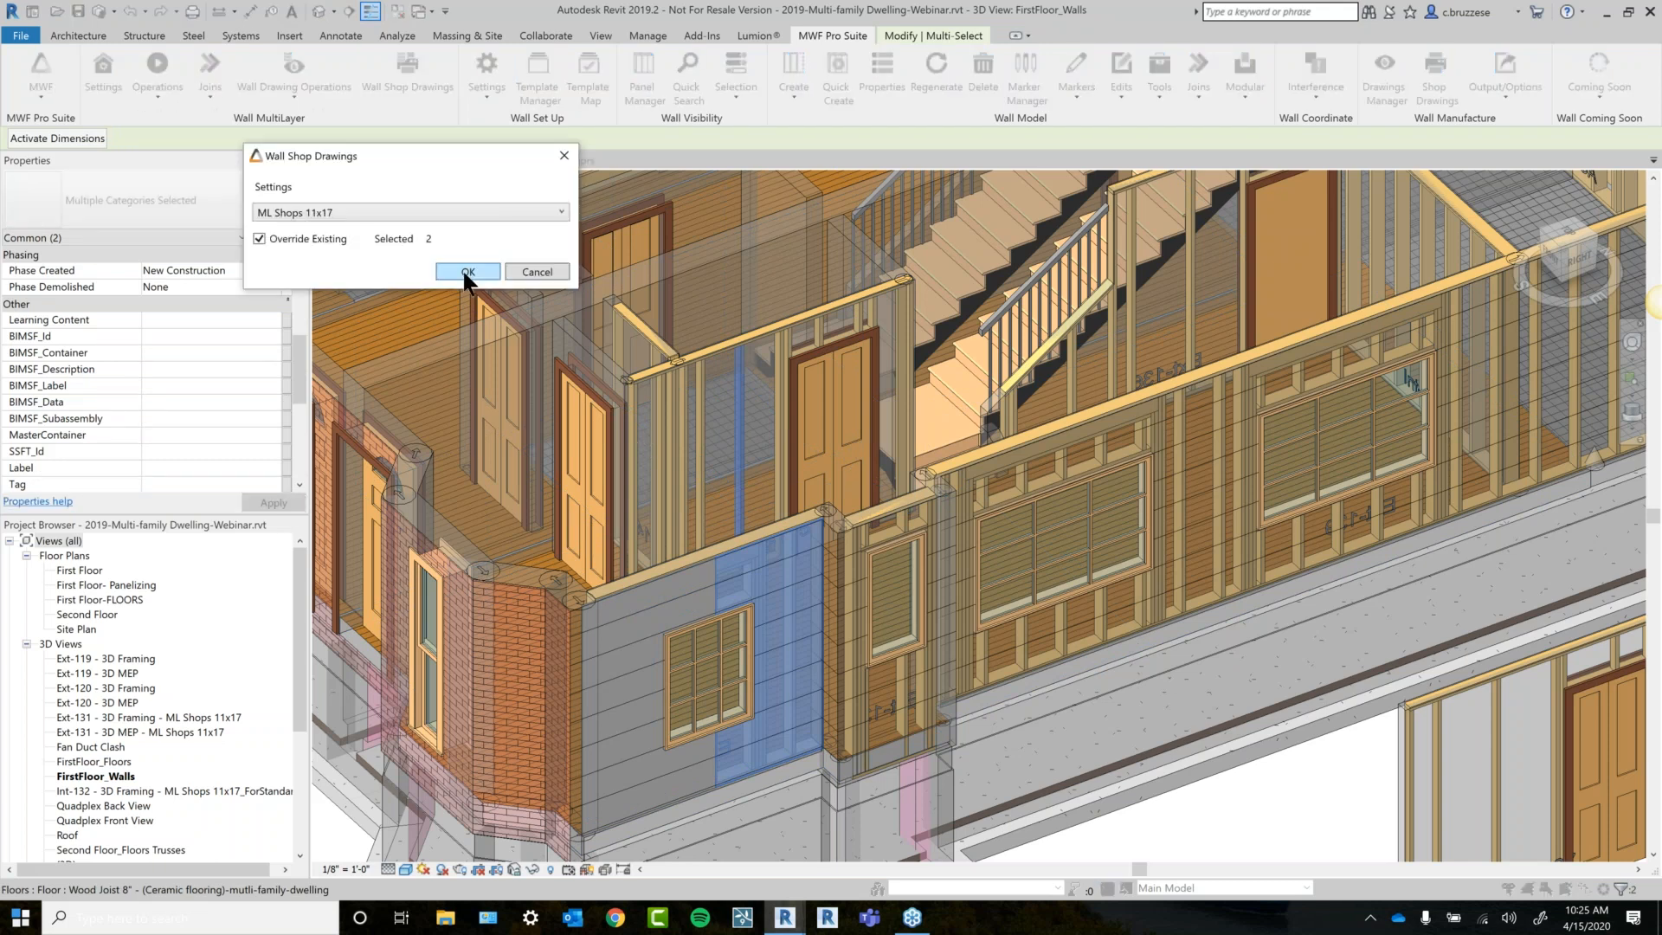
{"action": "left_click", "coordinate": [468, 271]}
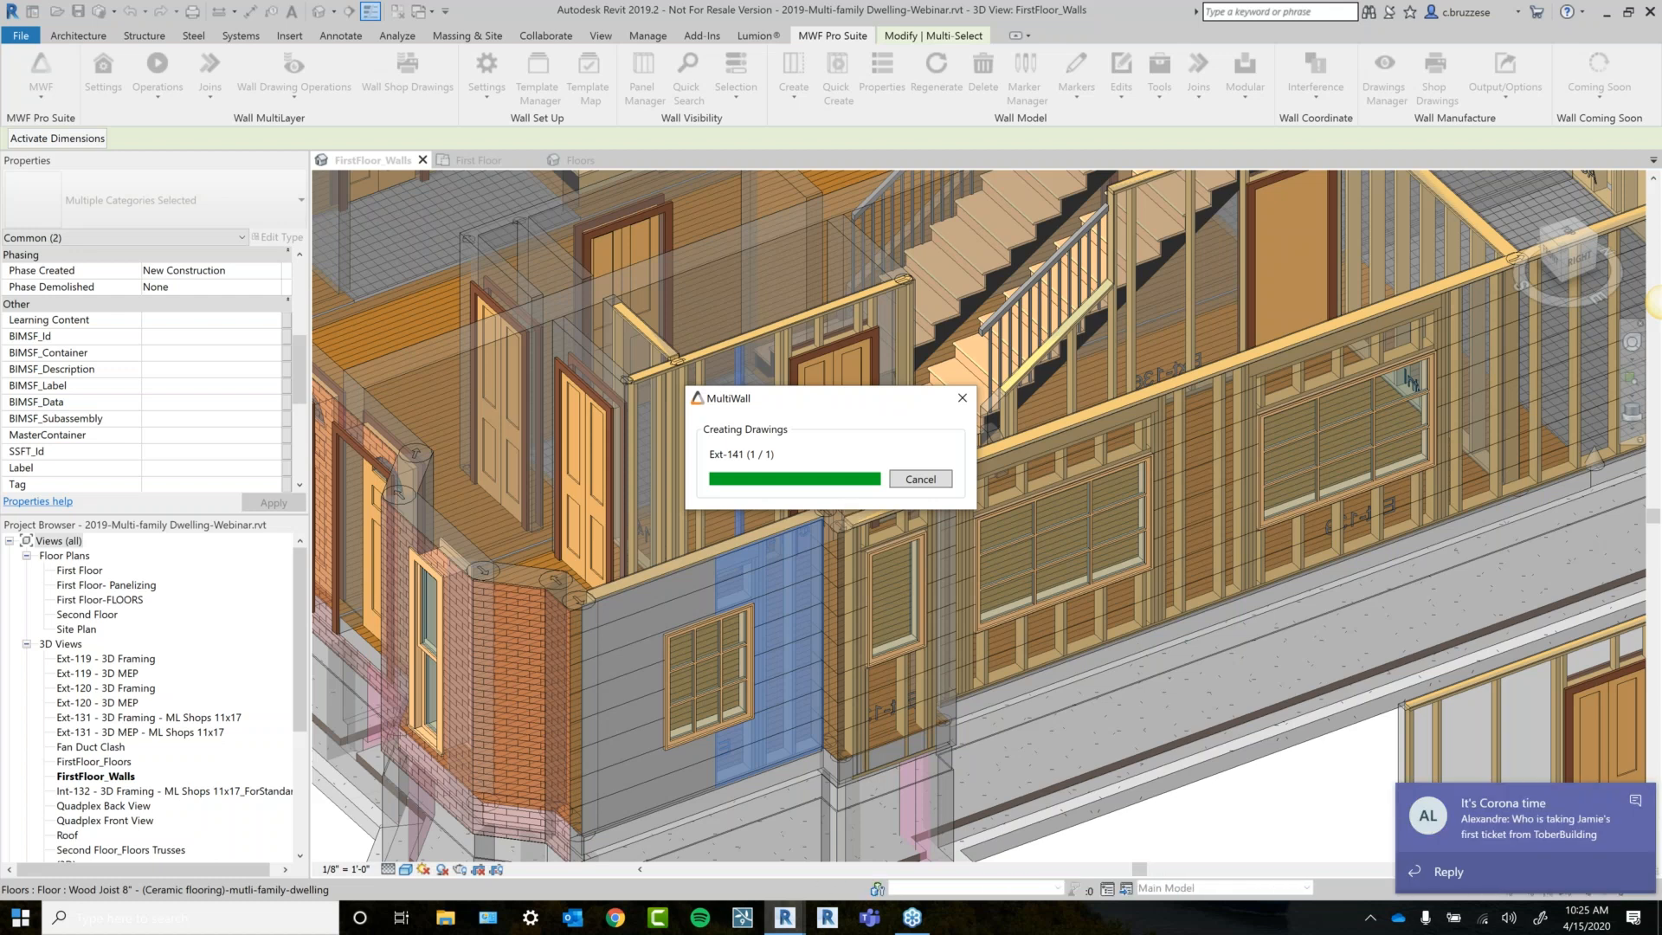
{"action": "right_click", "coordinate": [870, 919]}
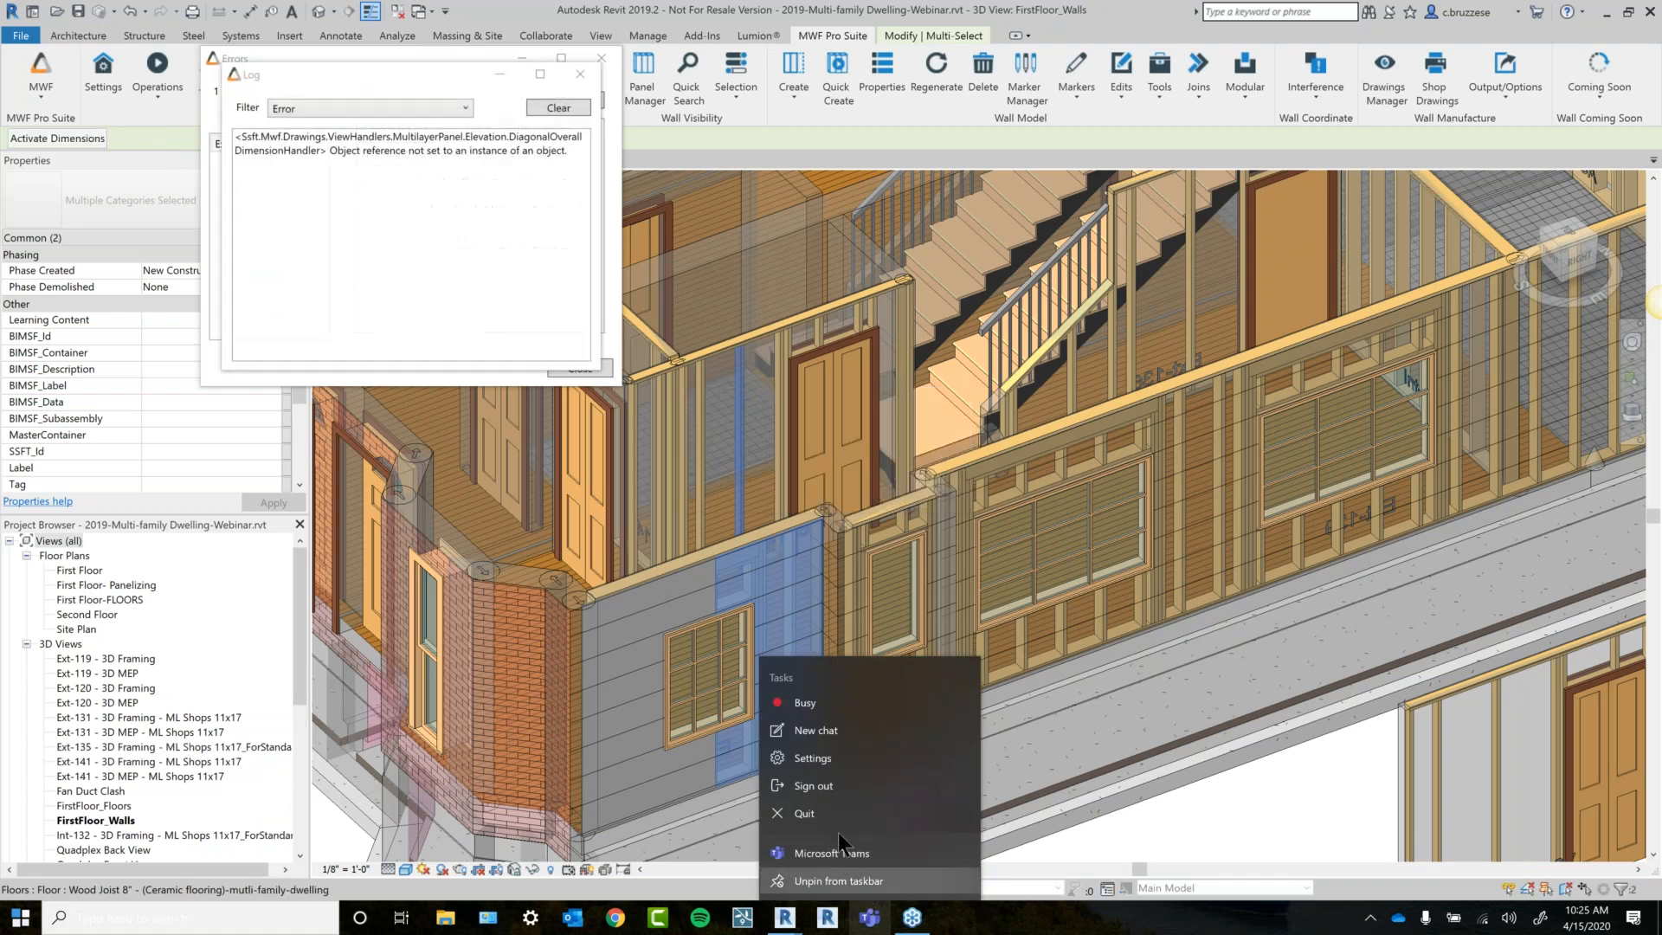
{"action": "left_click", "coordinate": [1148, 817]}
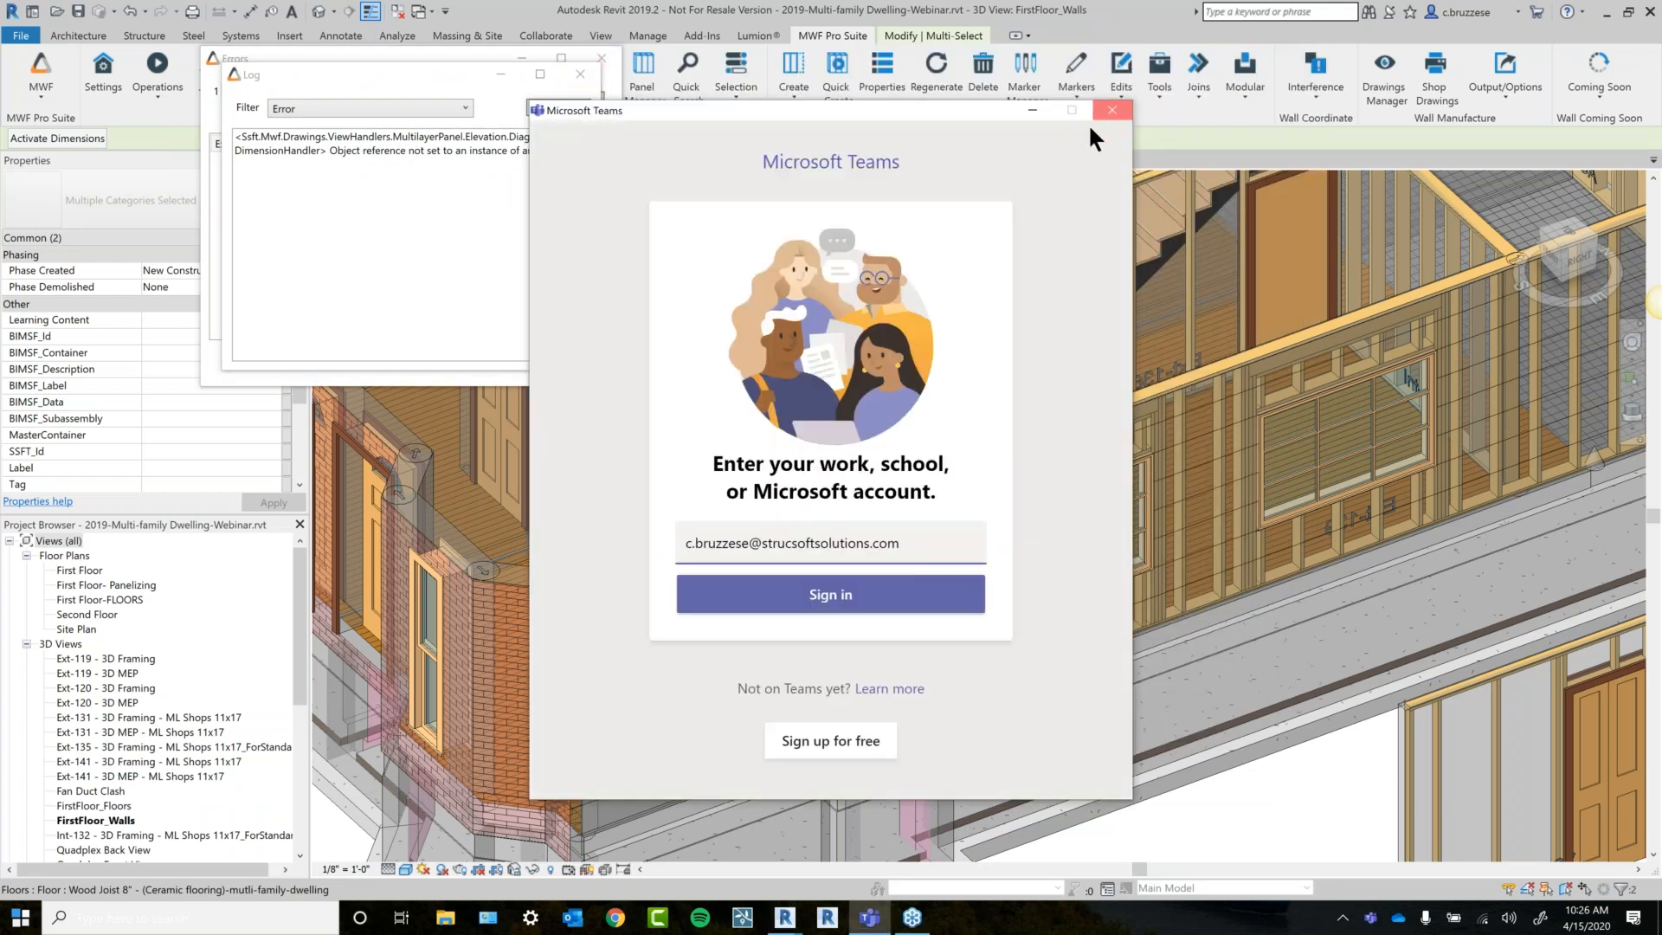
{"action": "left_click", "coordinate": [1110, 111]}
Close the log and the list of shop drawing errors.
{"action": "left_click", "coordinate": [580, 73]}
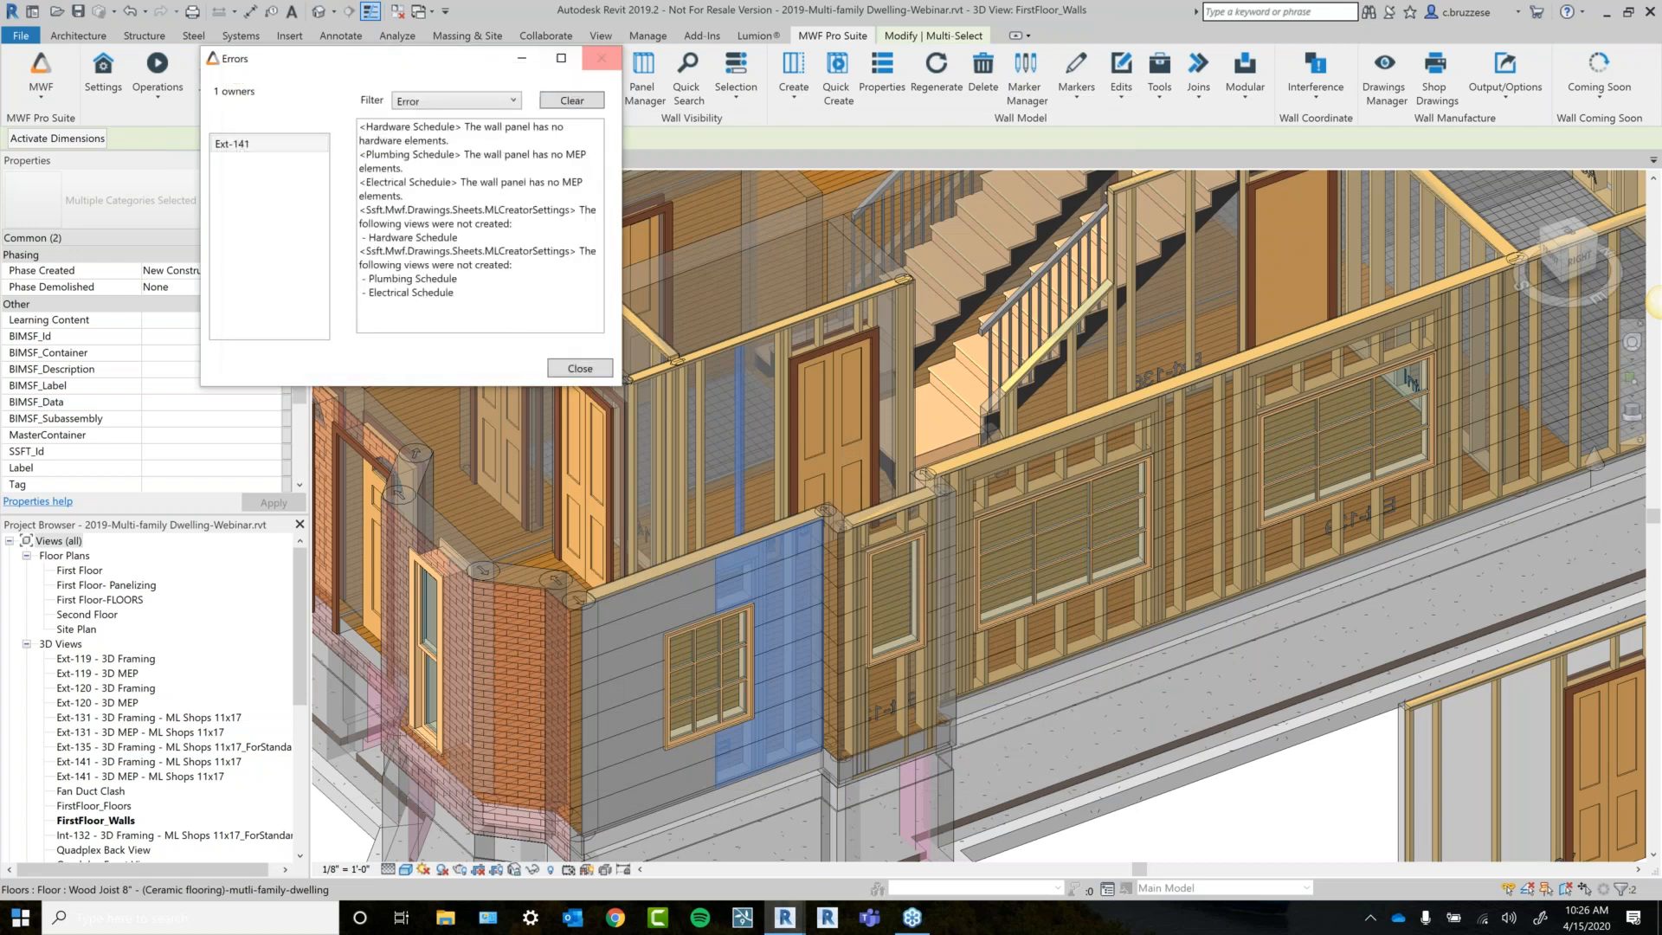
{"action": "left_click", "coordinate": [565, 367]}
Collapse the 3D Views group in the project browser and open the Ext-135 sheet.
{"action": "scroll", "coordinate": [39, 686], "scroll_direction": "down", "scroll_amount": 2}
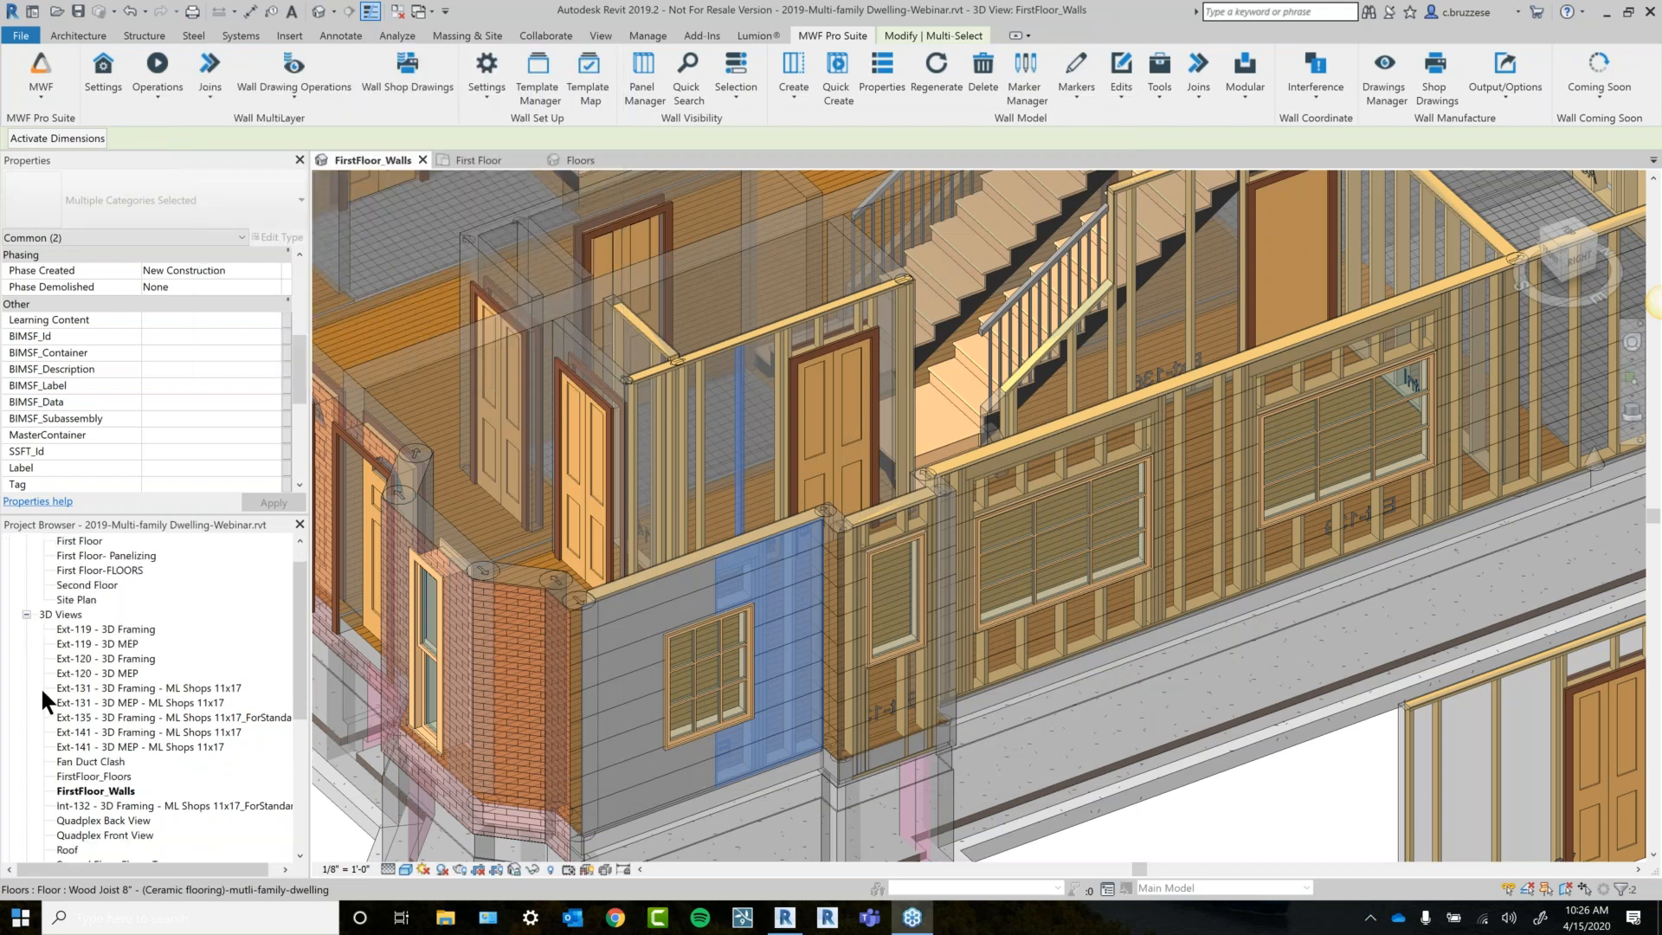
{"action": "left_click", "coordinate": [26, 585]}
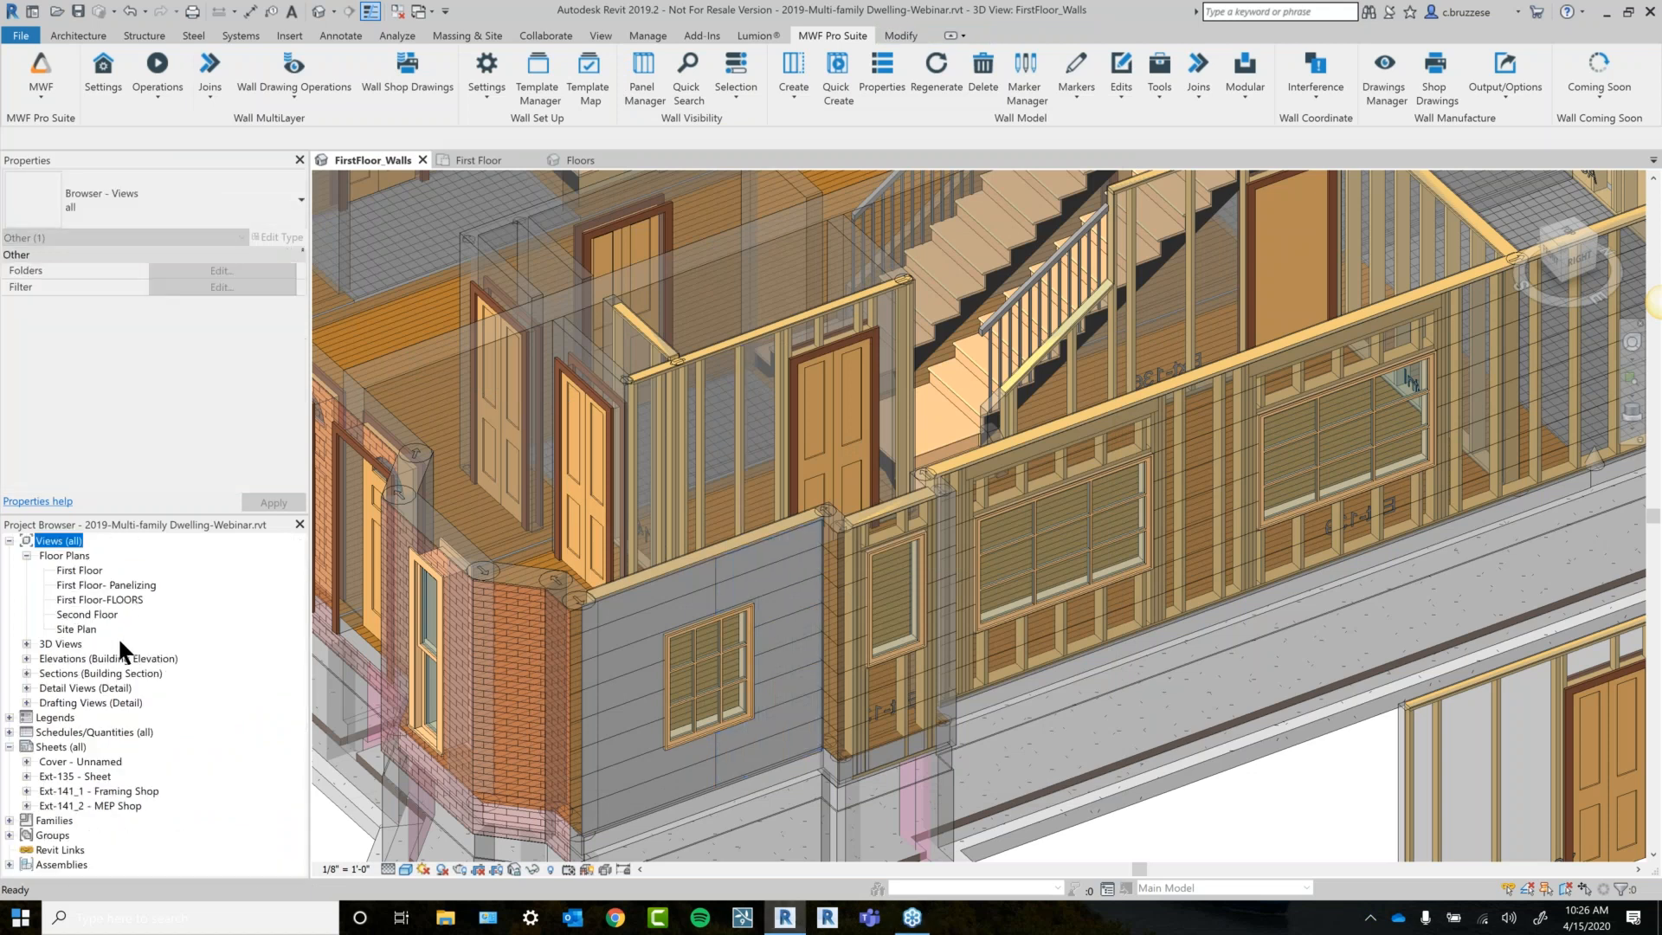
{"action": "left_click", "coordinate": [69, 777]}
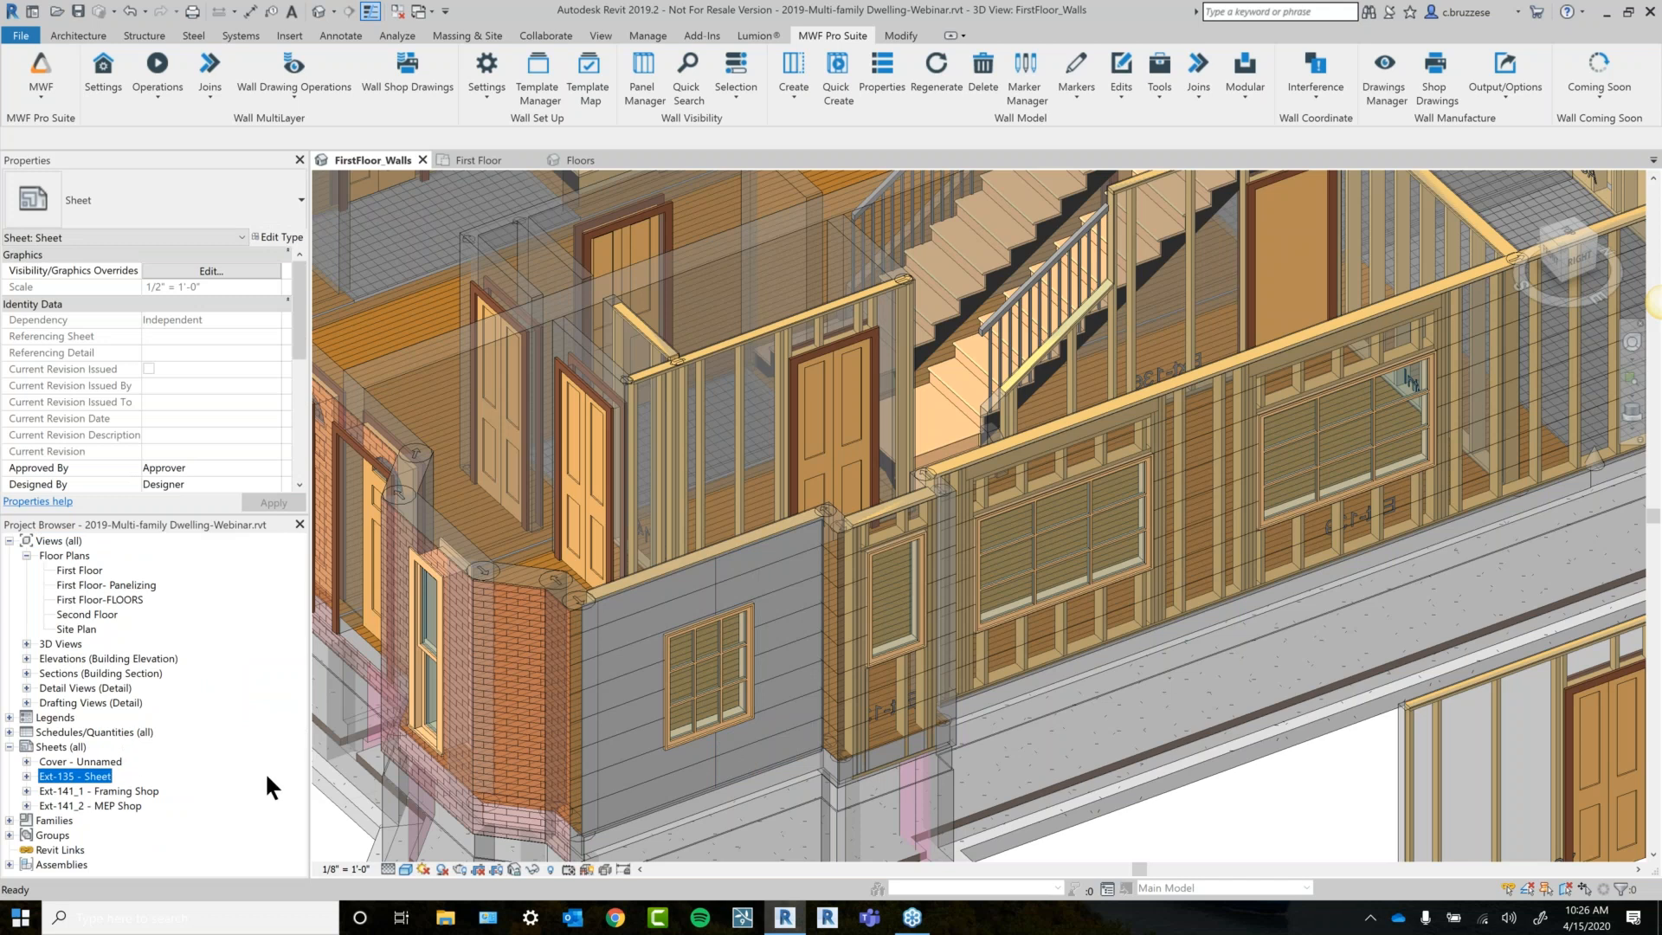
{"action": "double_click", "coordinate": [75, 777]}
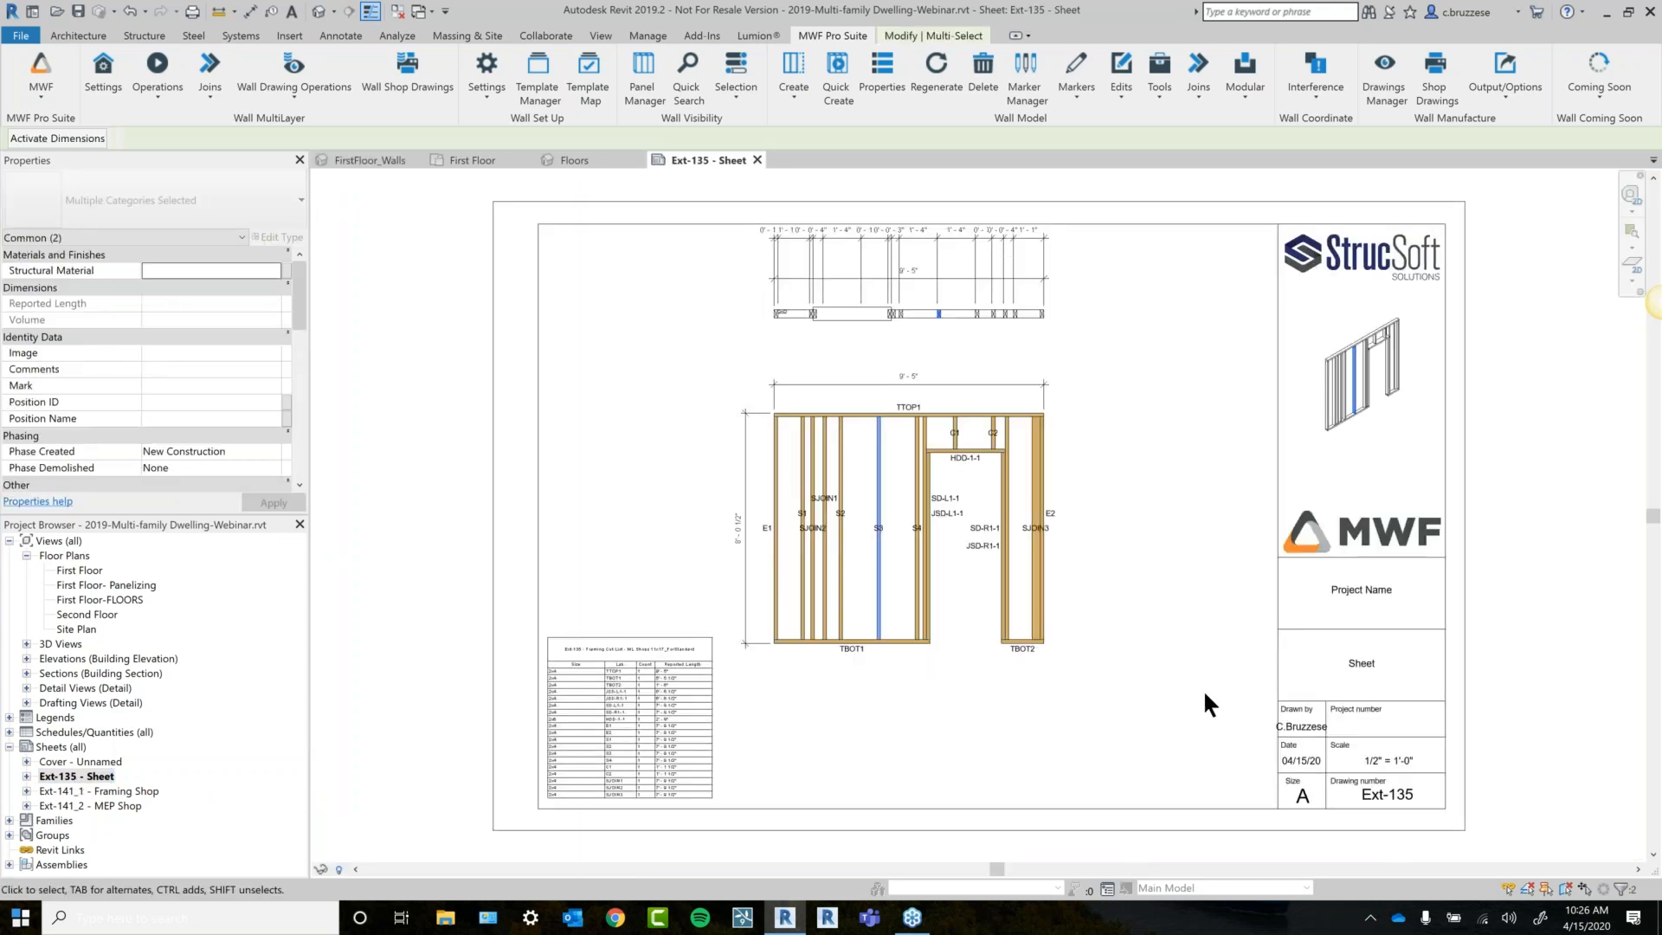
Move the dimensioned plan viewport on the Ext-135 sheet slightly down, closer to the framing elevation.
{"action": "left_click_drag", "start_coordinate": [1044, 262], "coordinate": [1044, 308]}
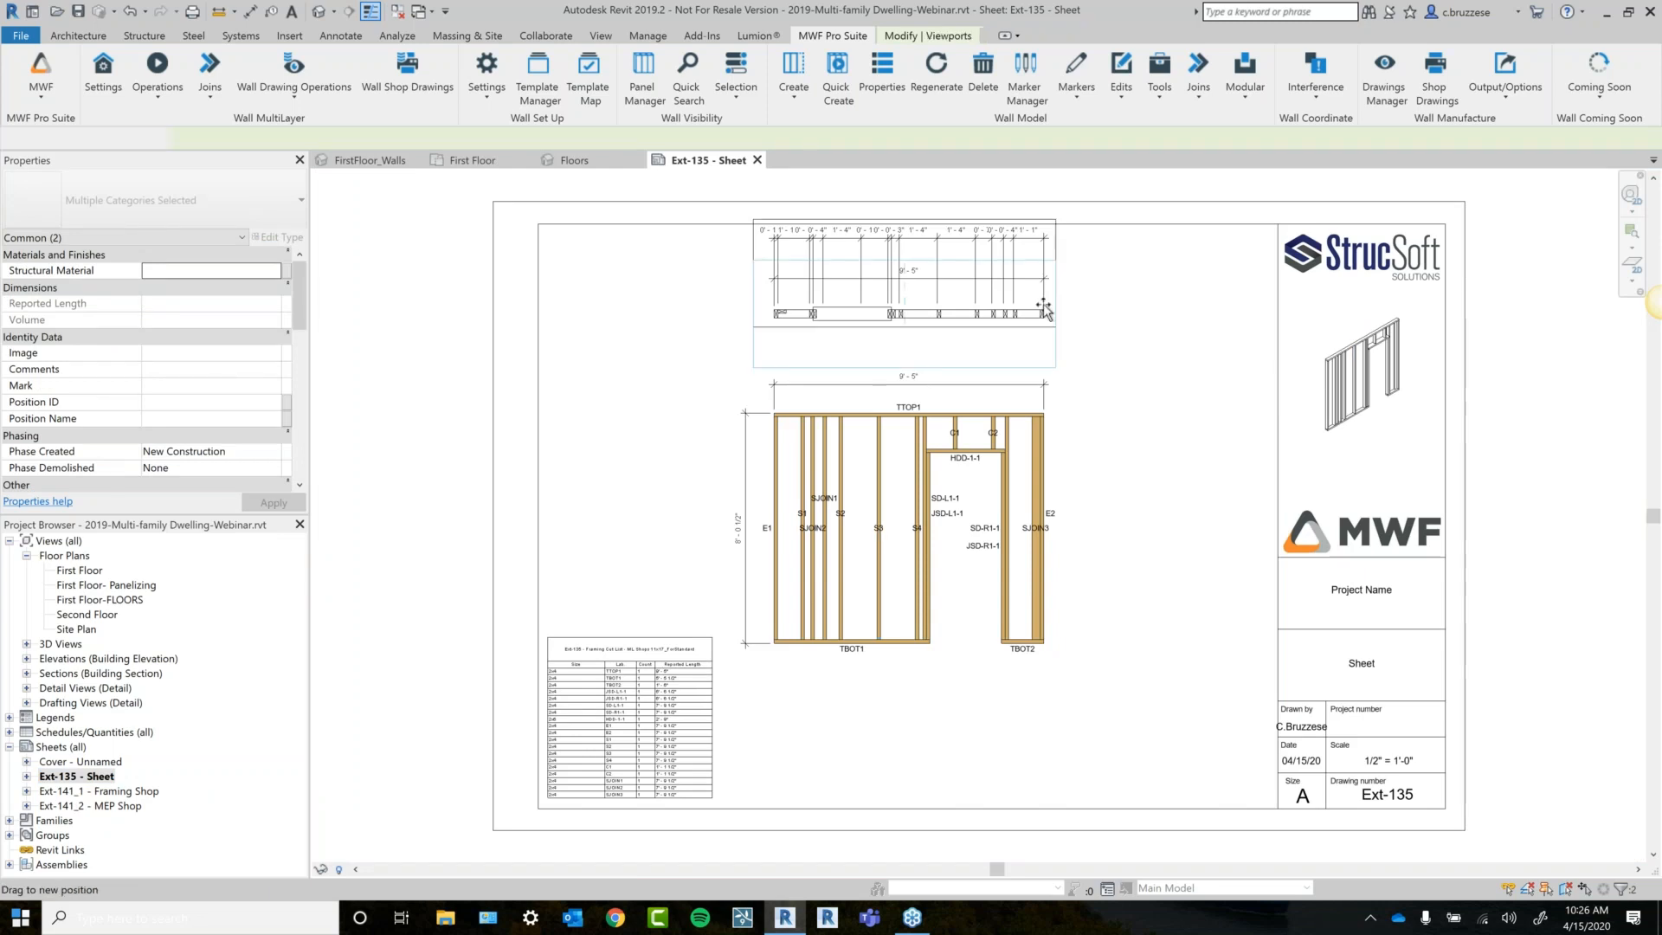
{"action": "left_click", "coordinate": [1114, 416]}
{"action": "scroll", "coordinate": [1119, 531], "scroll_direction": "up", "scroll_amount": 1}
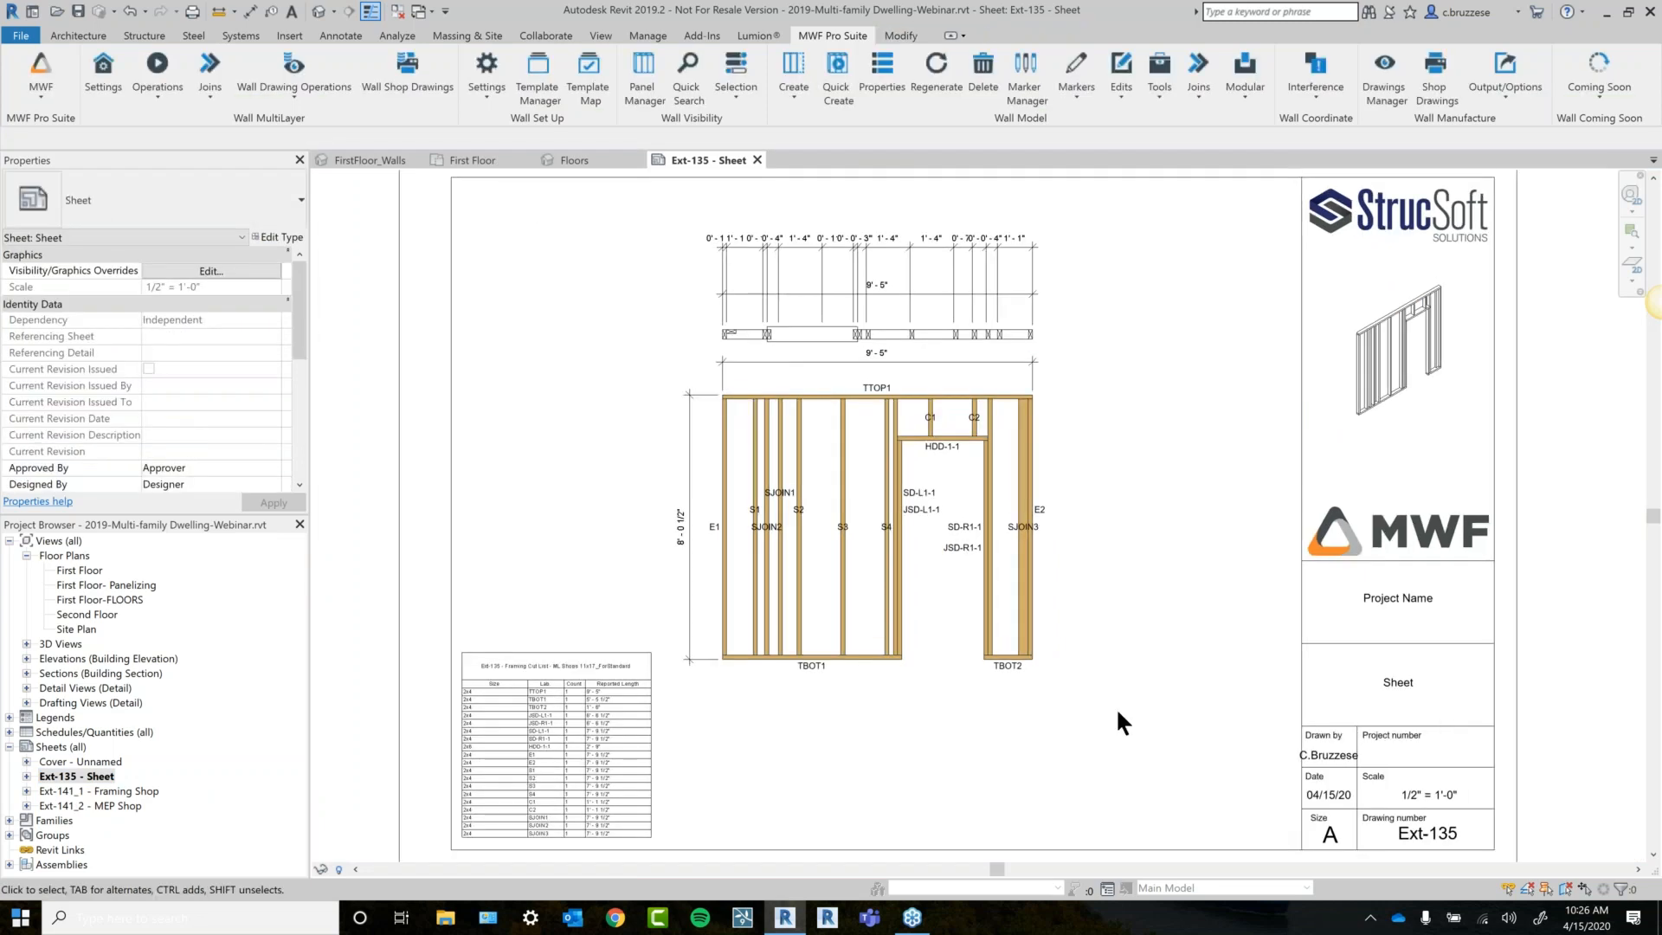
{"action": "middle_click_drag", "start_coordinate": [1135, 751], "coordinate": [1137, 705]}
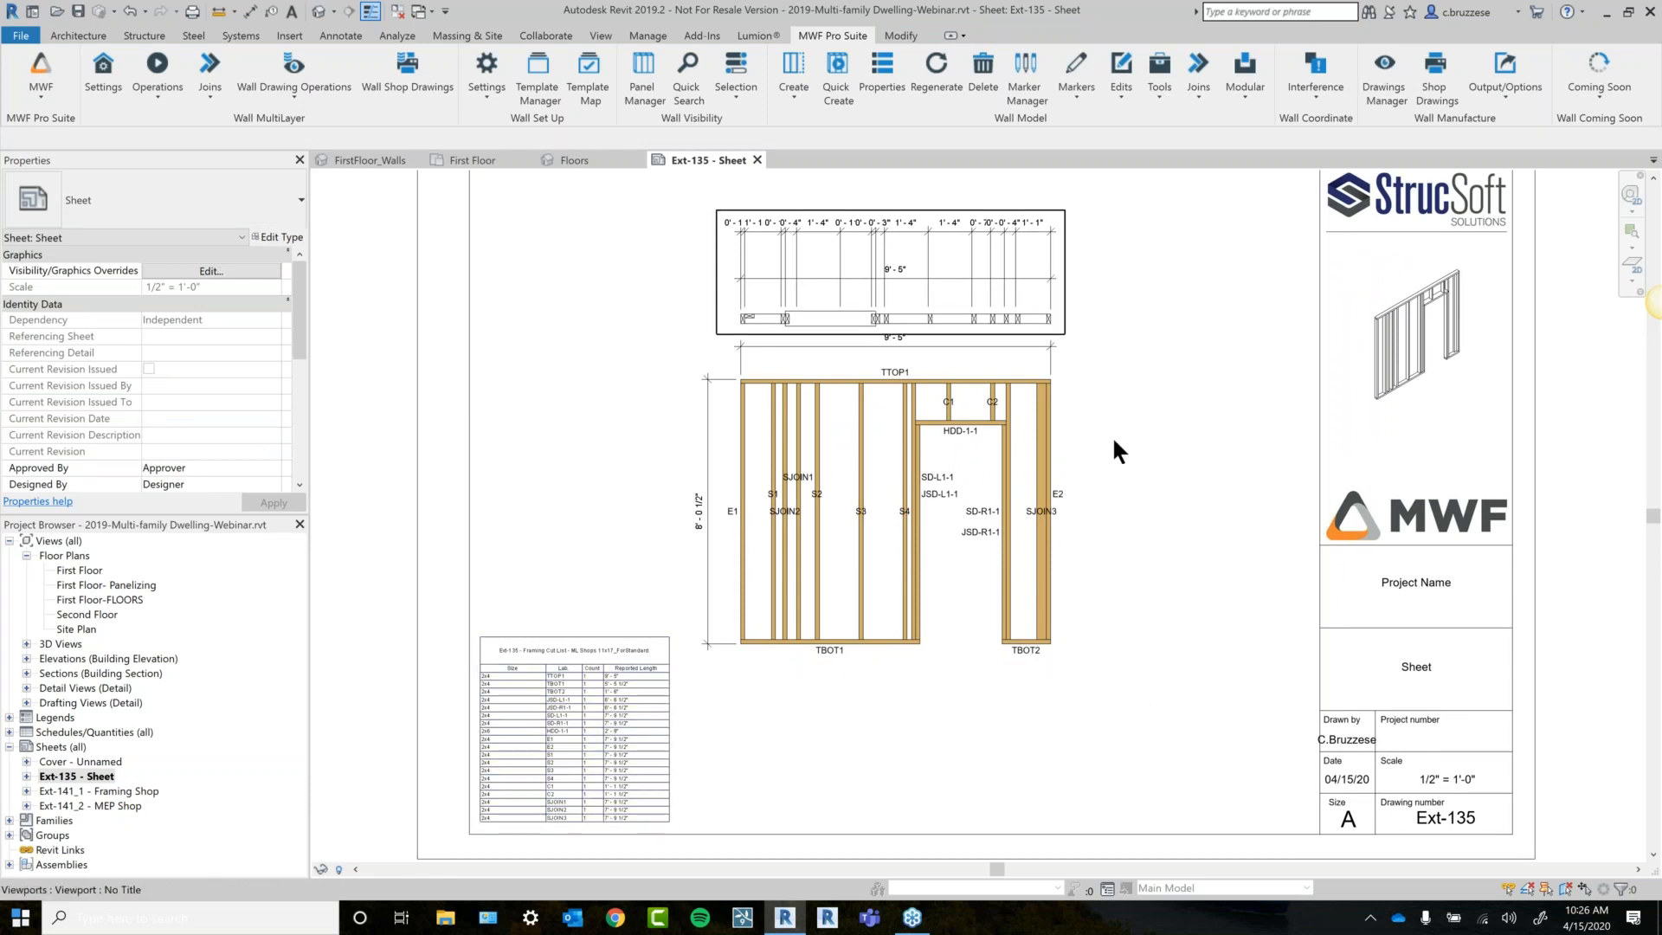
Open the Ext-141_1 Framing Shop sheet.
{"action": "left_click", "coordinate": [143, 790]}
{"action": "double_click", "coordinate": [134, 791]}
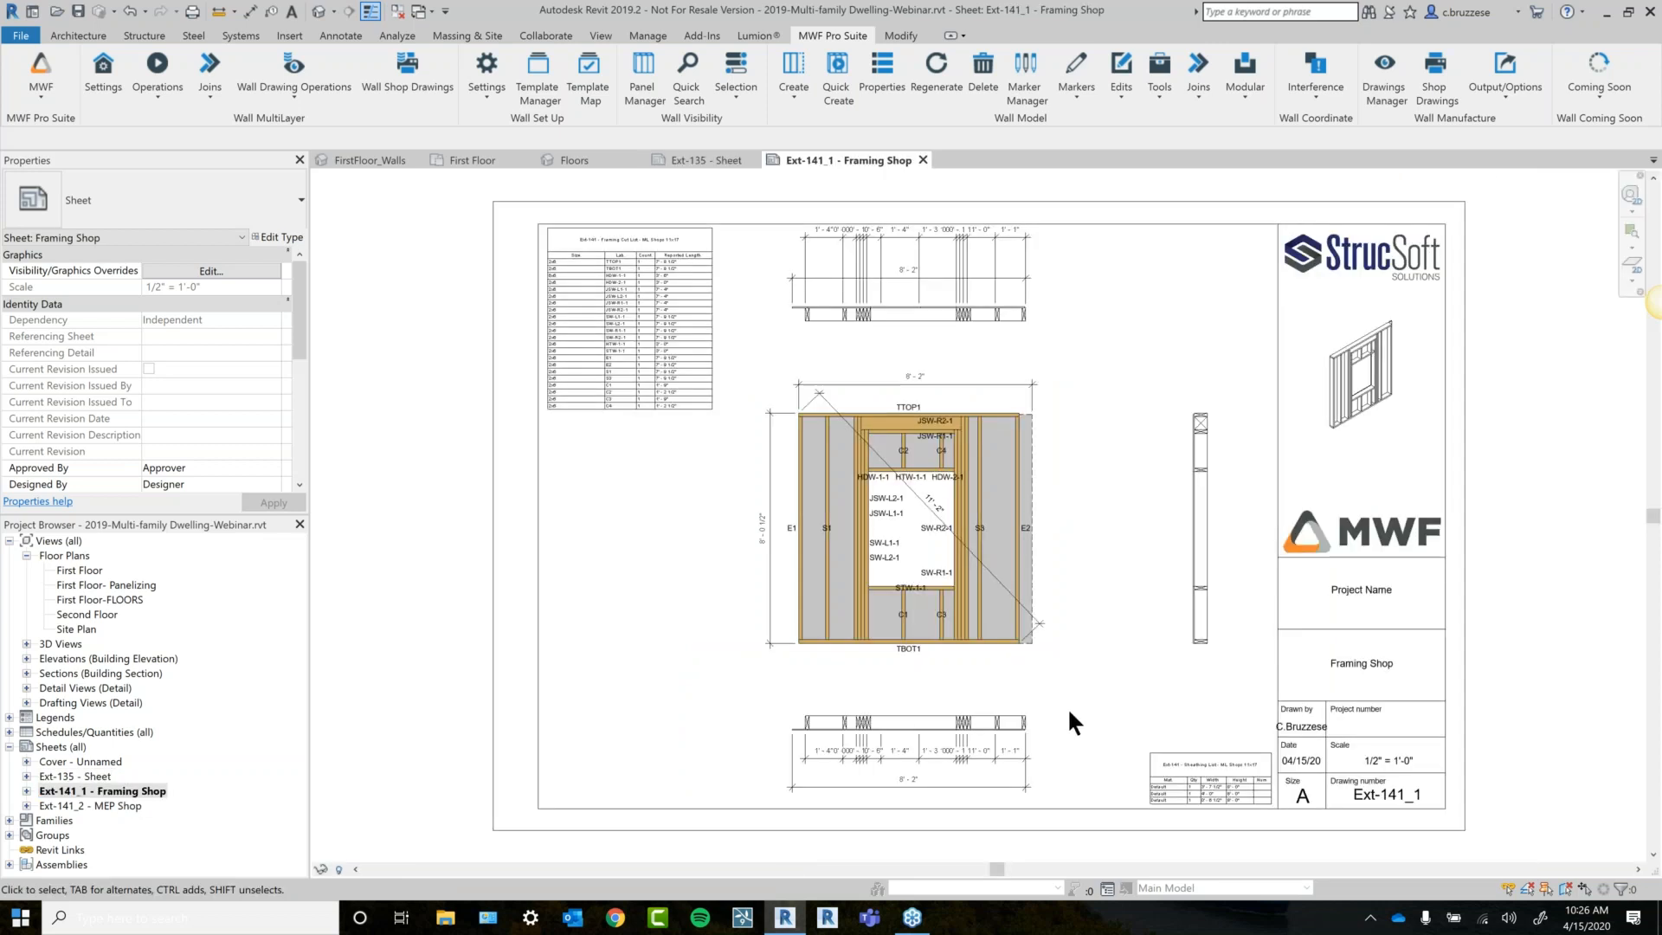
Examine the sheathing list, framing elevation and section views on the Ext-141_1 Framing Shop sheet.
{"action": "scroll", "coordinate": [1142, 724], "scroll_direction": "up", "scroll_amount": 3}
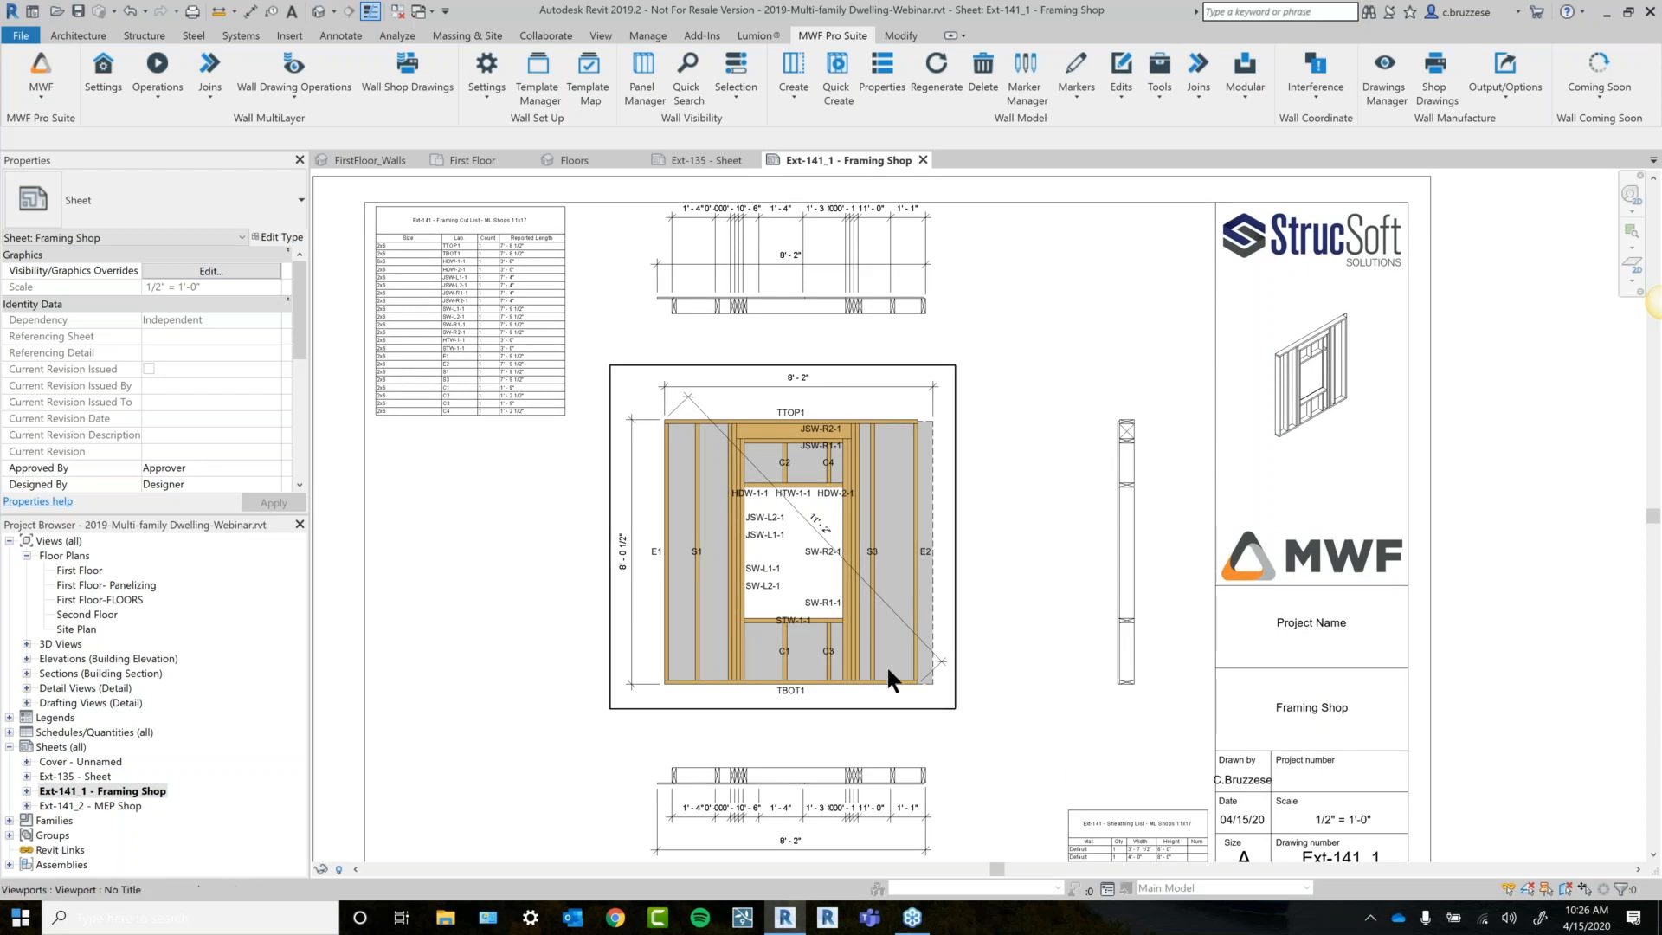
{"action": "middle_click_drag", "start_coordinate": [1009, 722], "coordinate": [1011, 721]}
{"action": "scroll", "coordinate": [1136, 769], "scroll_direction": "up", "scroll_amount": 1}
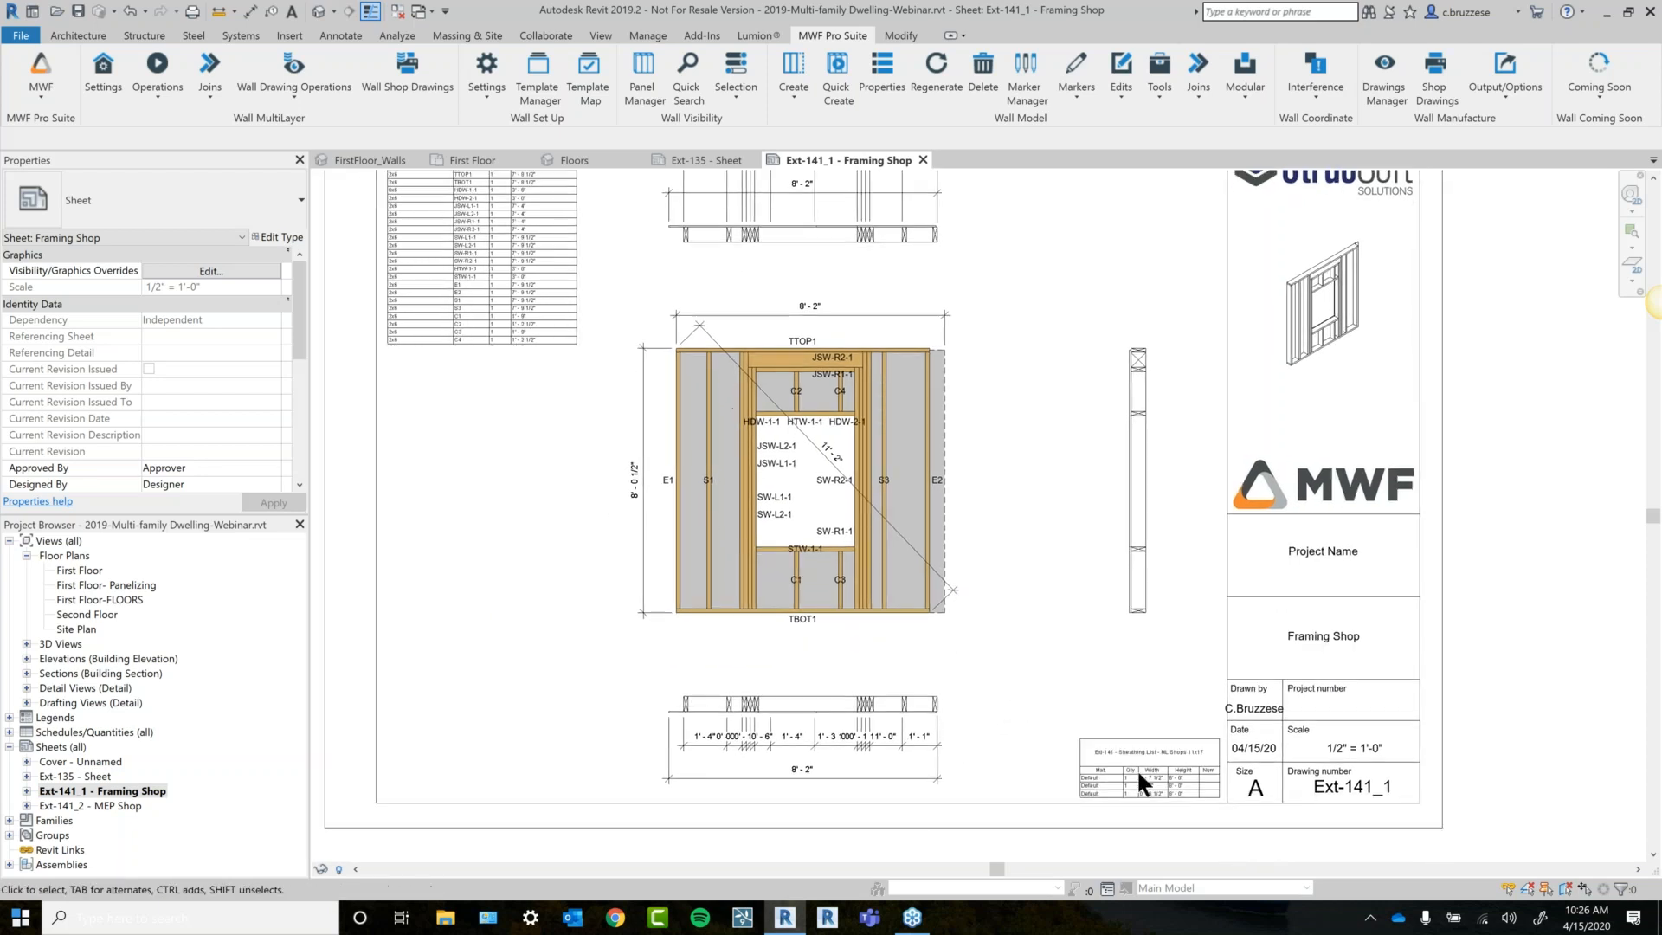
{"action": "scroll", "coordinate": [1160, 803], "scroll_direction": "up", "scroll_amount": 2}
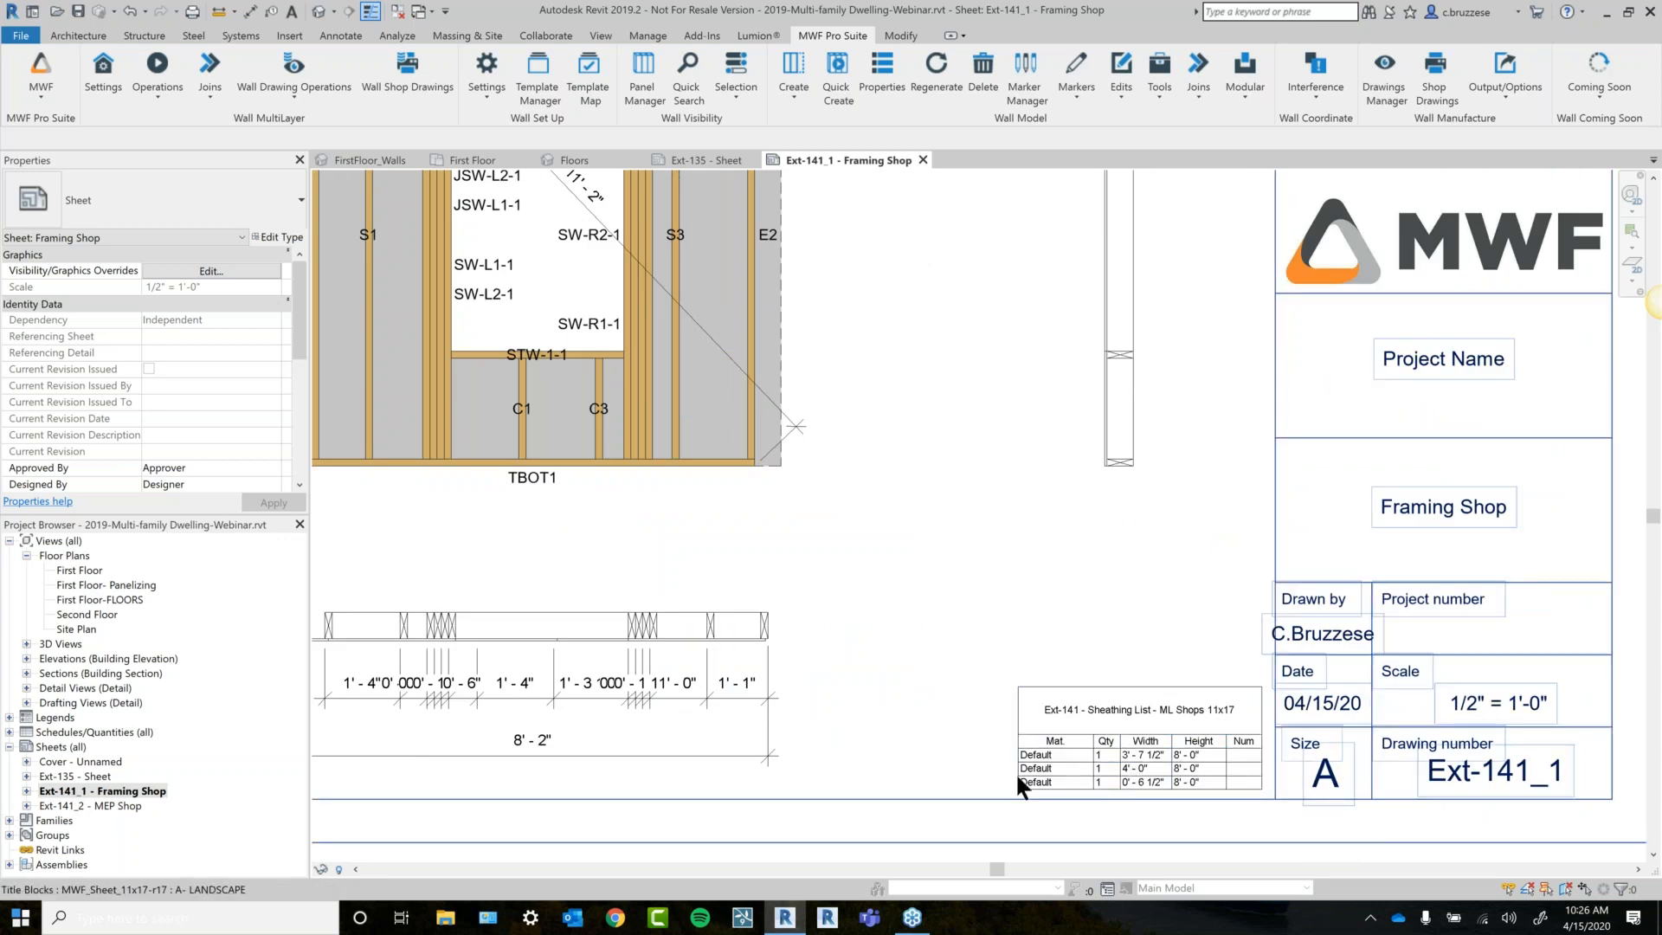
{"action": "scroll", "coordinate": [1016, 772], "scroll_direction": "down", "scroll_amount": 1}
{"action": "middle_click_drag", "start_coordinate": [1014, 512], "coordinate": [1034, 726]}
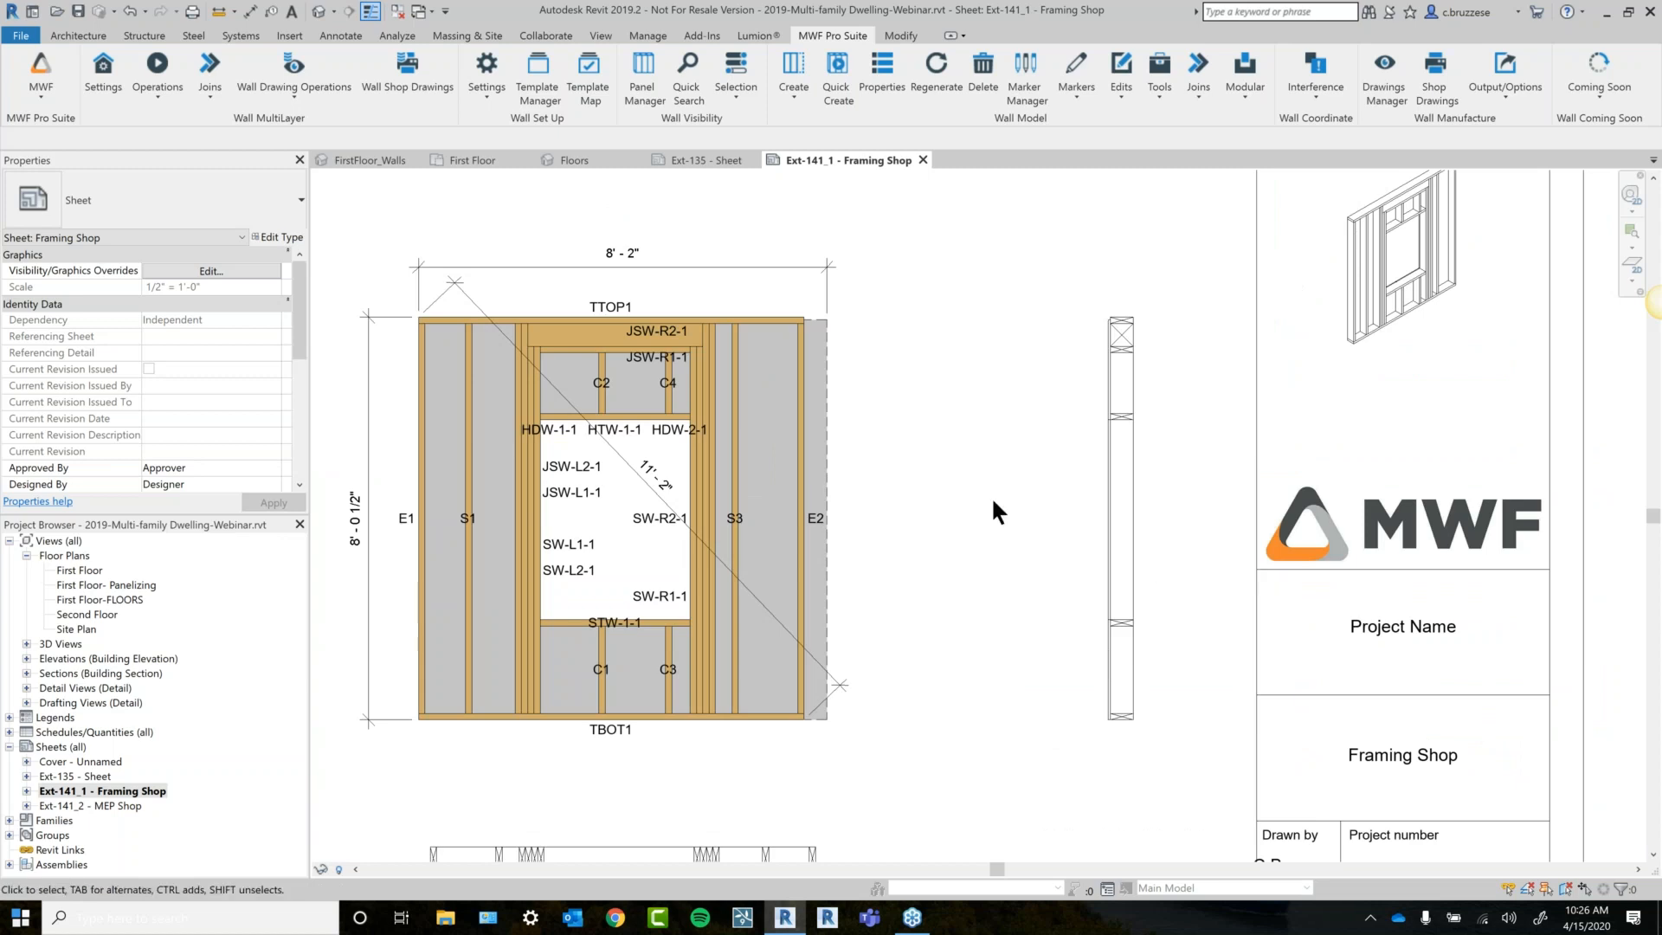
{"action": "scroll", "coordinate": [990, 504], "scroll_direction": "down", "scroll_amount": 2}
{"action": "middle_click_drag", "start_coordinate": [1031, 557], "coordinate": [1078, 559]}
{"action": "scroll", "coordinate": [1077, 560], "scroll_direction": "down", "scroll_amount": 1}
{"action": "middle_click_drag", "start_coordinate": [1092, 620], "coordinate": [1101, 670]}
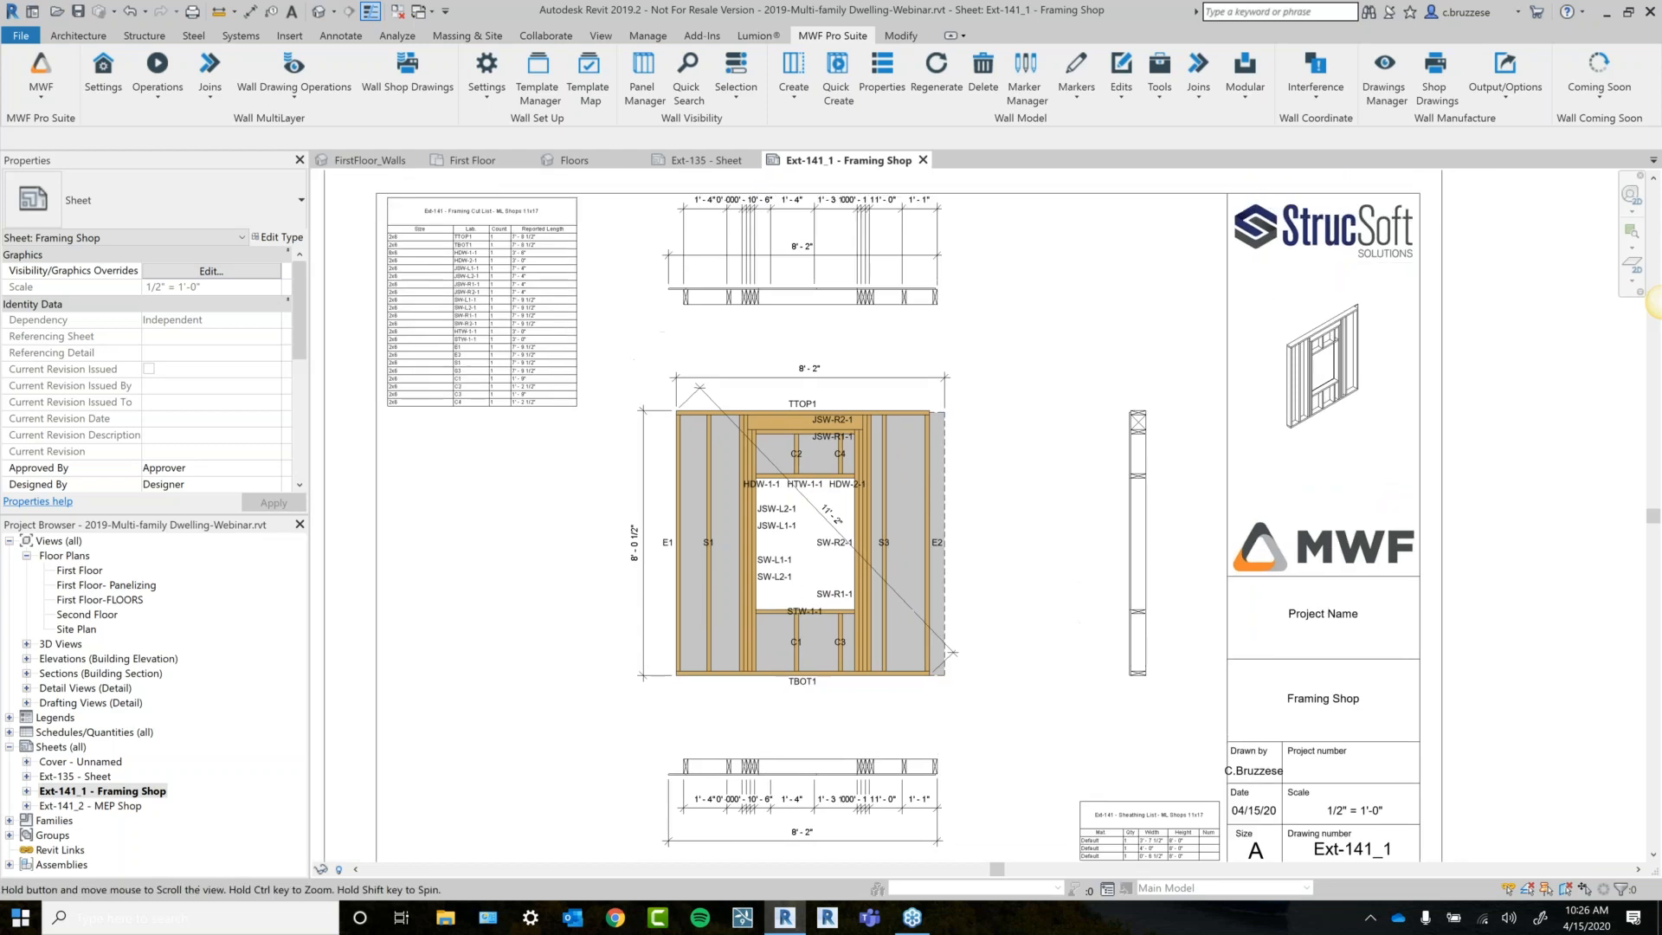
Activate the framing elevation viewport, select the overhanging sheathing panel beside stud E2 to inspect it, and return to the full sheet.
{"action": "left_click", "coordinate": [924, 520]}
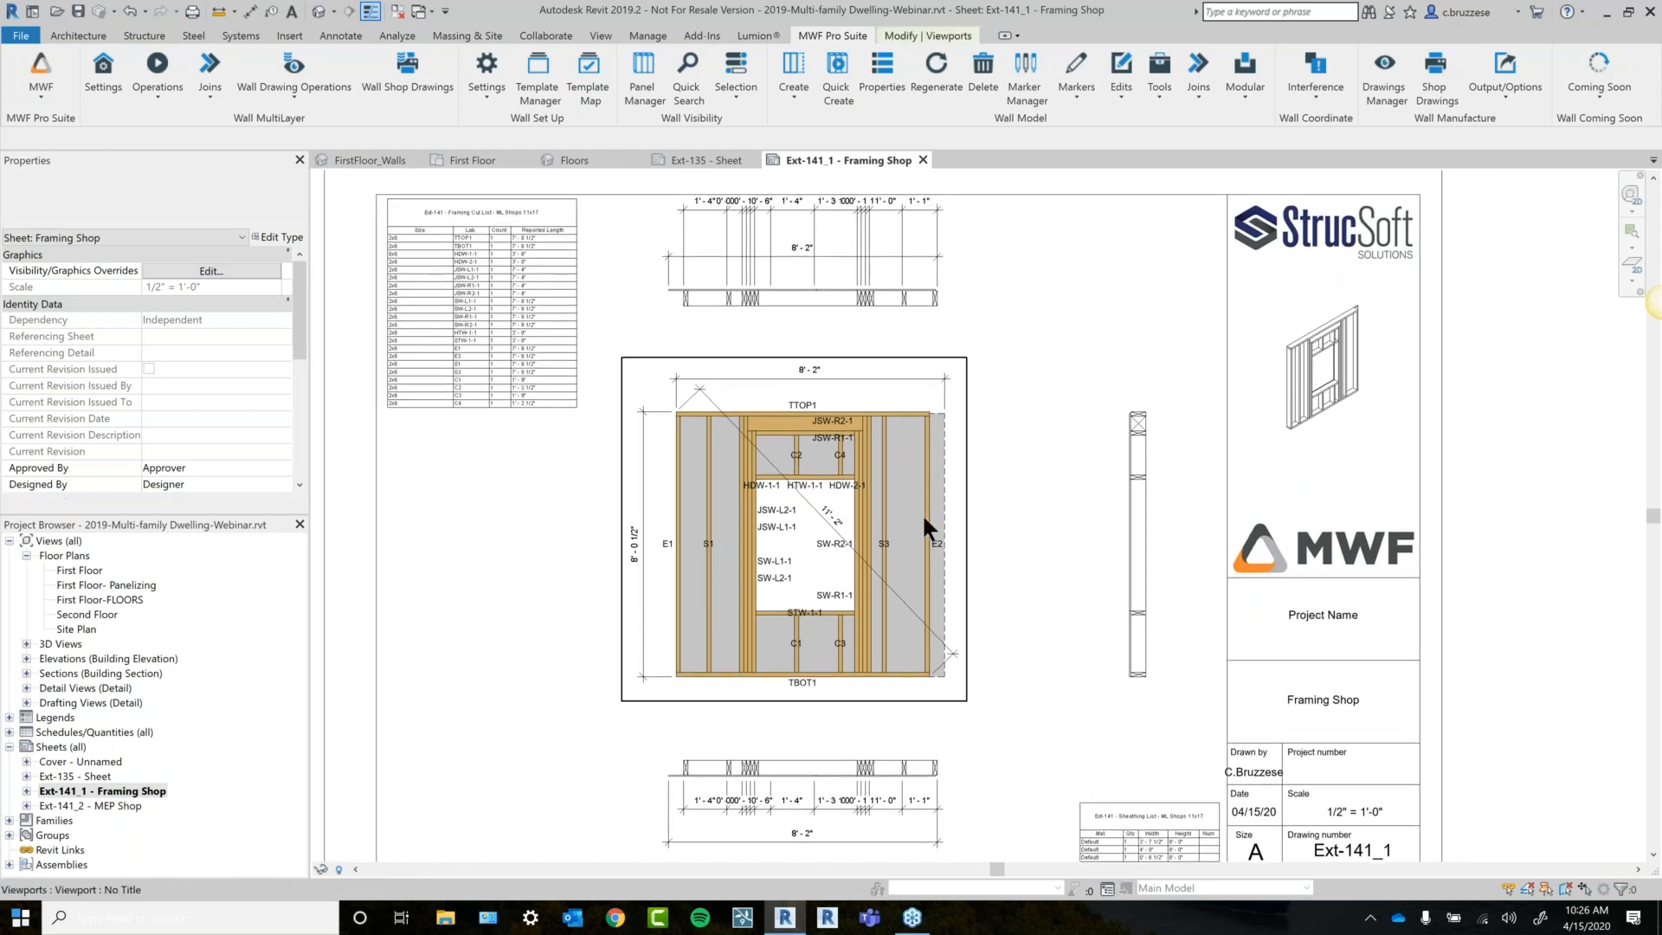
{"action": "double_click", "coordinate": [922, 512]}
{"action": "left_click", "coordinate": [942, 477]}
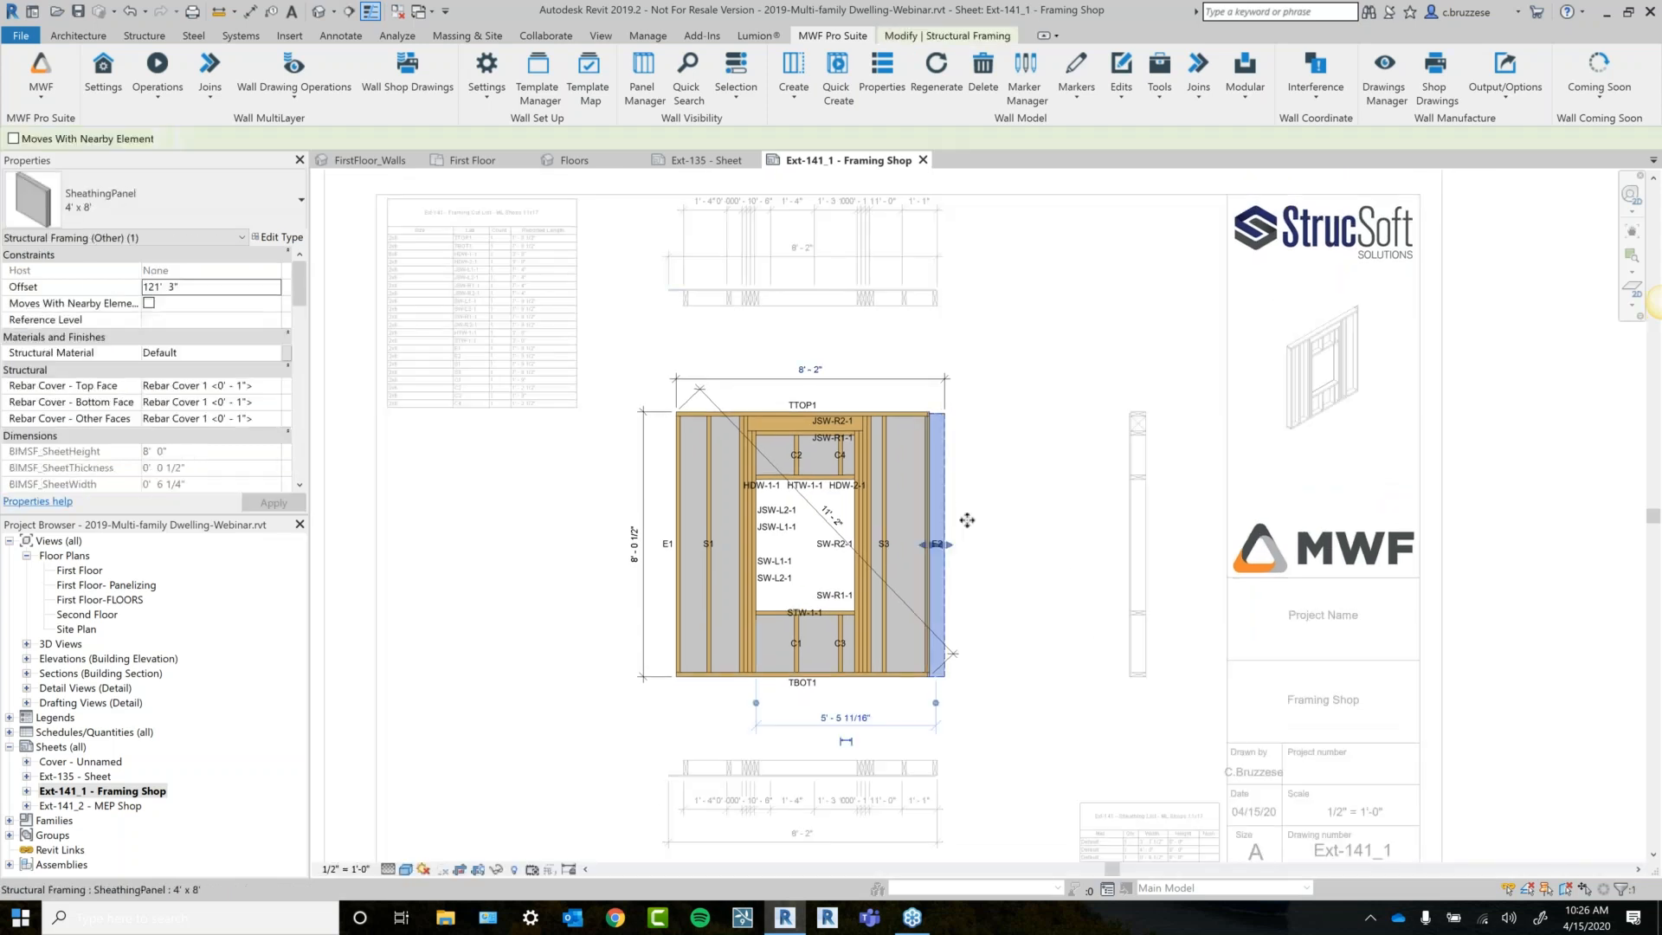
{"action": "double_click", "coordinate": [1016, 549]}
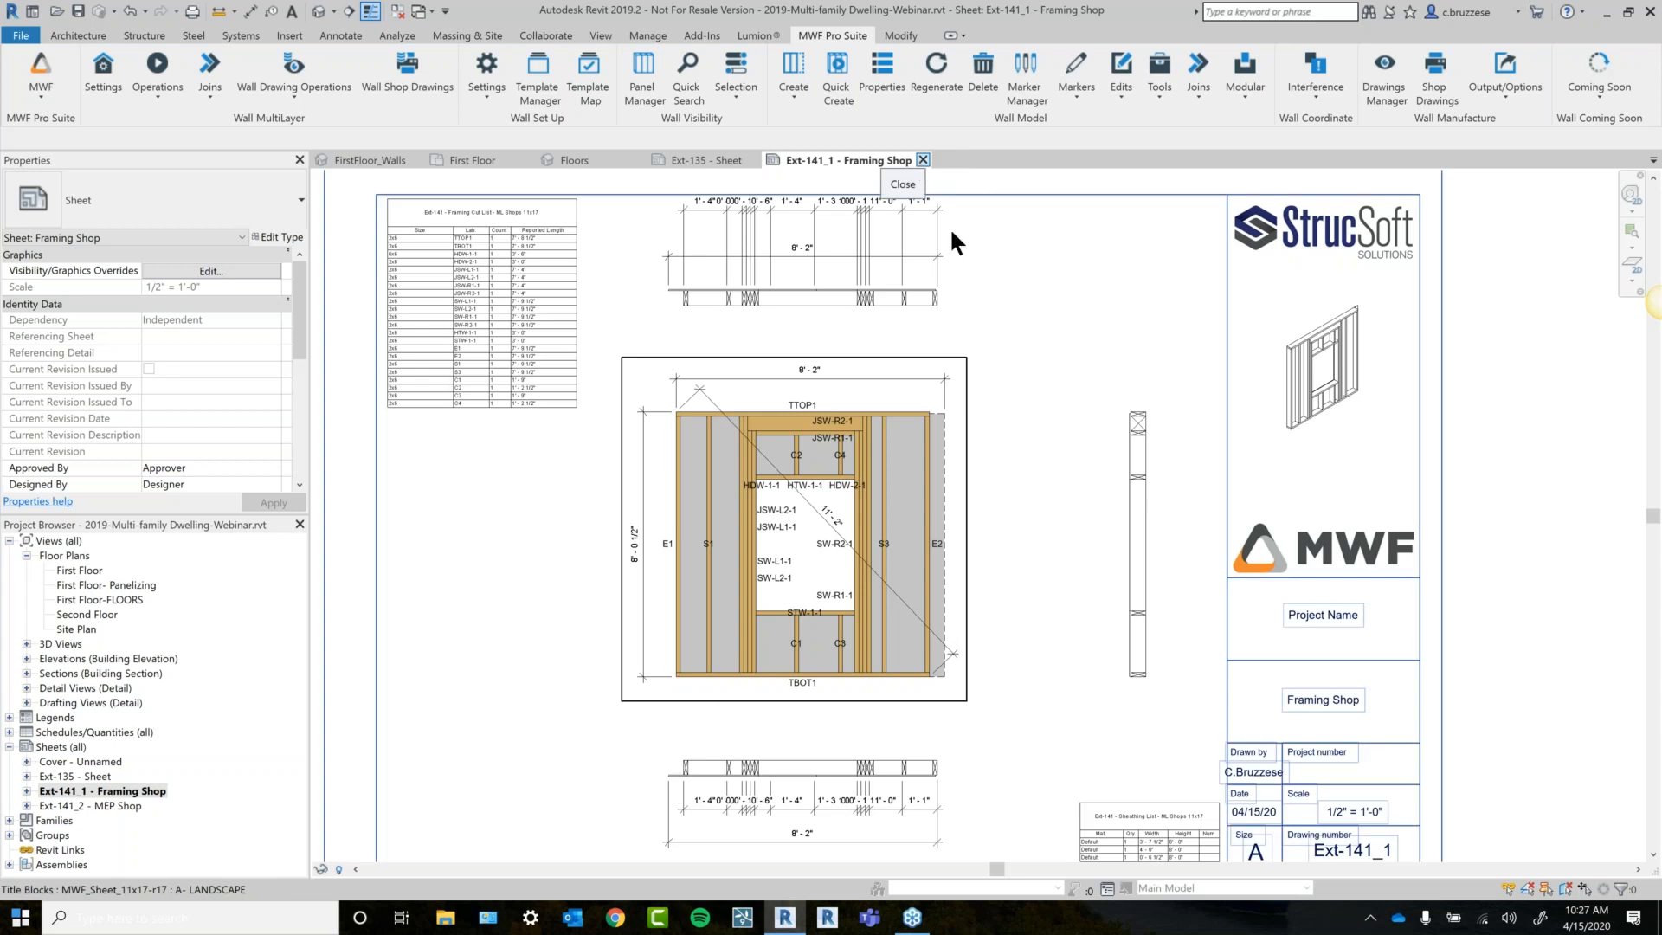
{"action": "scroll", "coordinate": [891, 170], "scroll_direction": "down", "scroll_amount": 2}
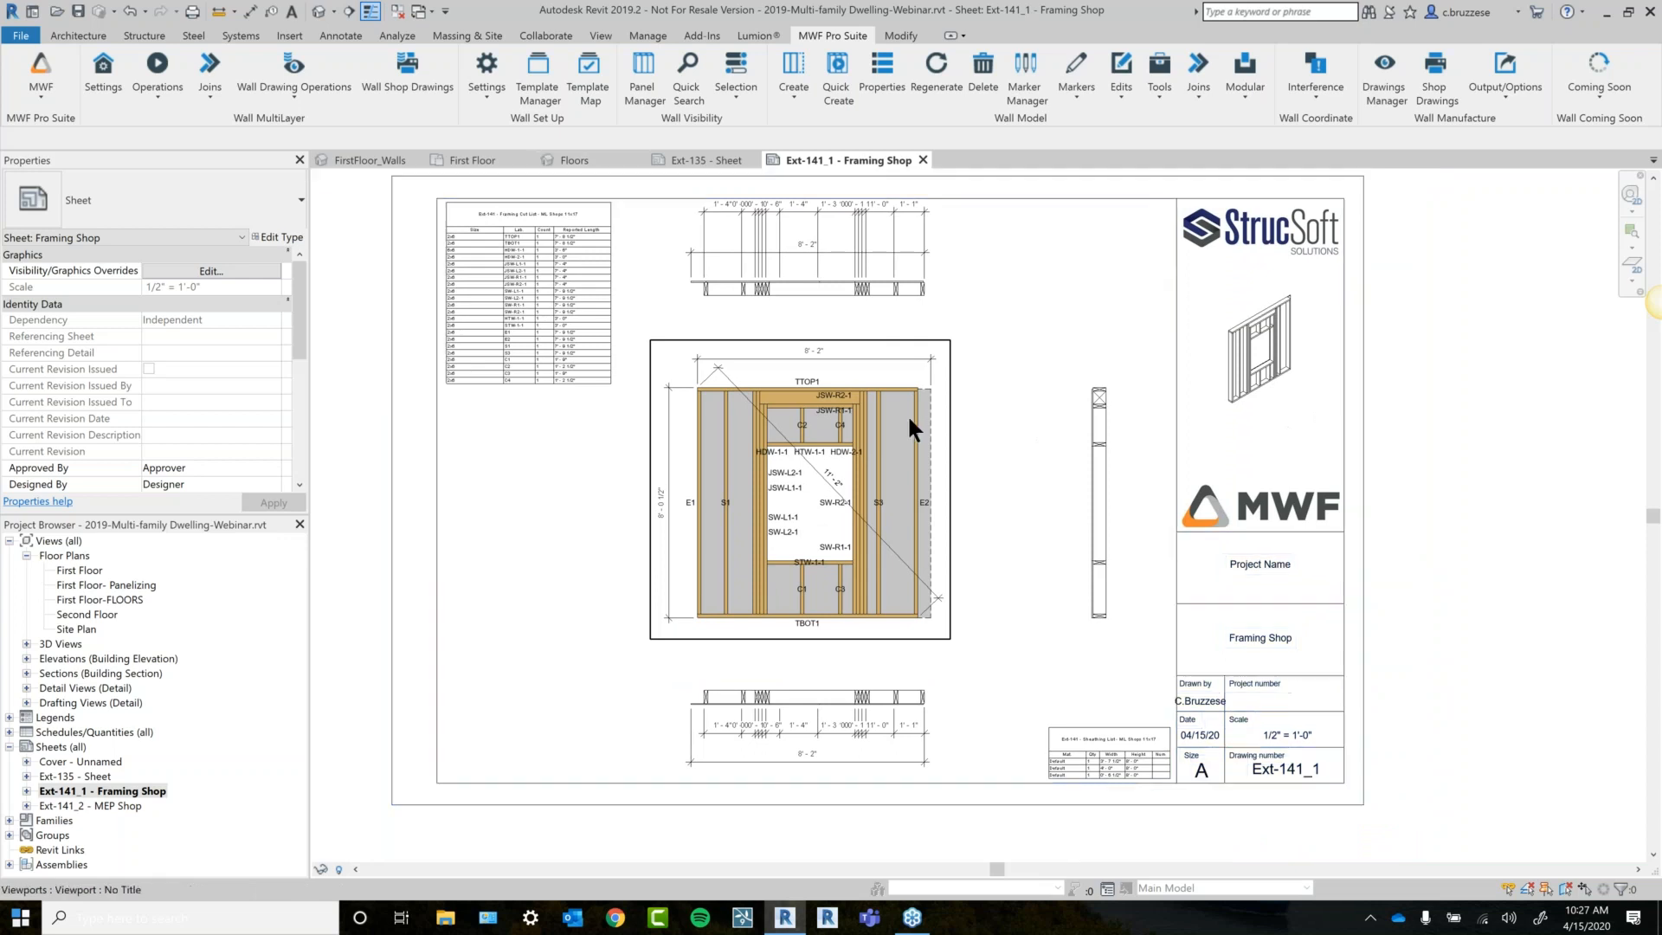
{"action": "middle_click_drag", "start_coordinate": [909, 417], "coordinate": [909, 448]}
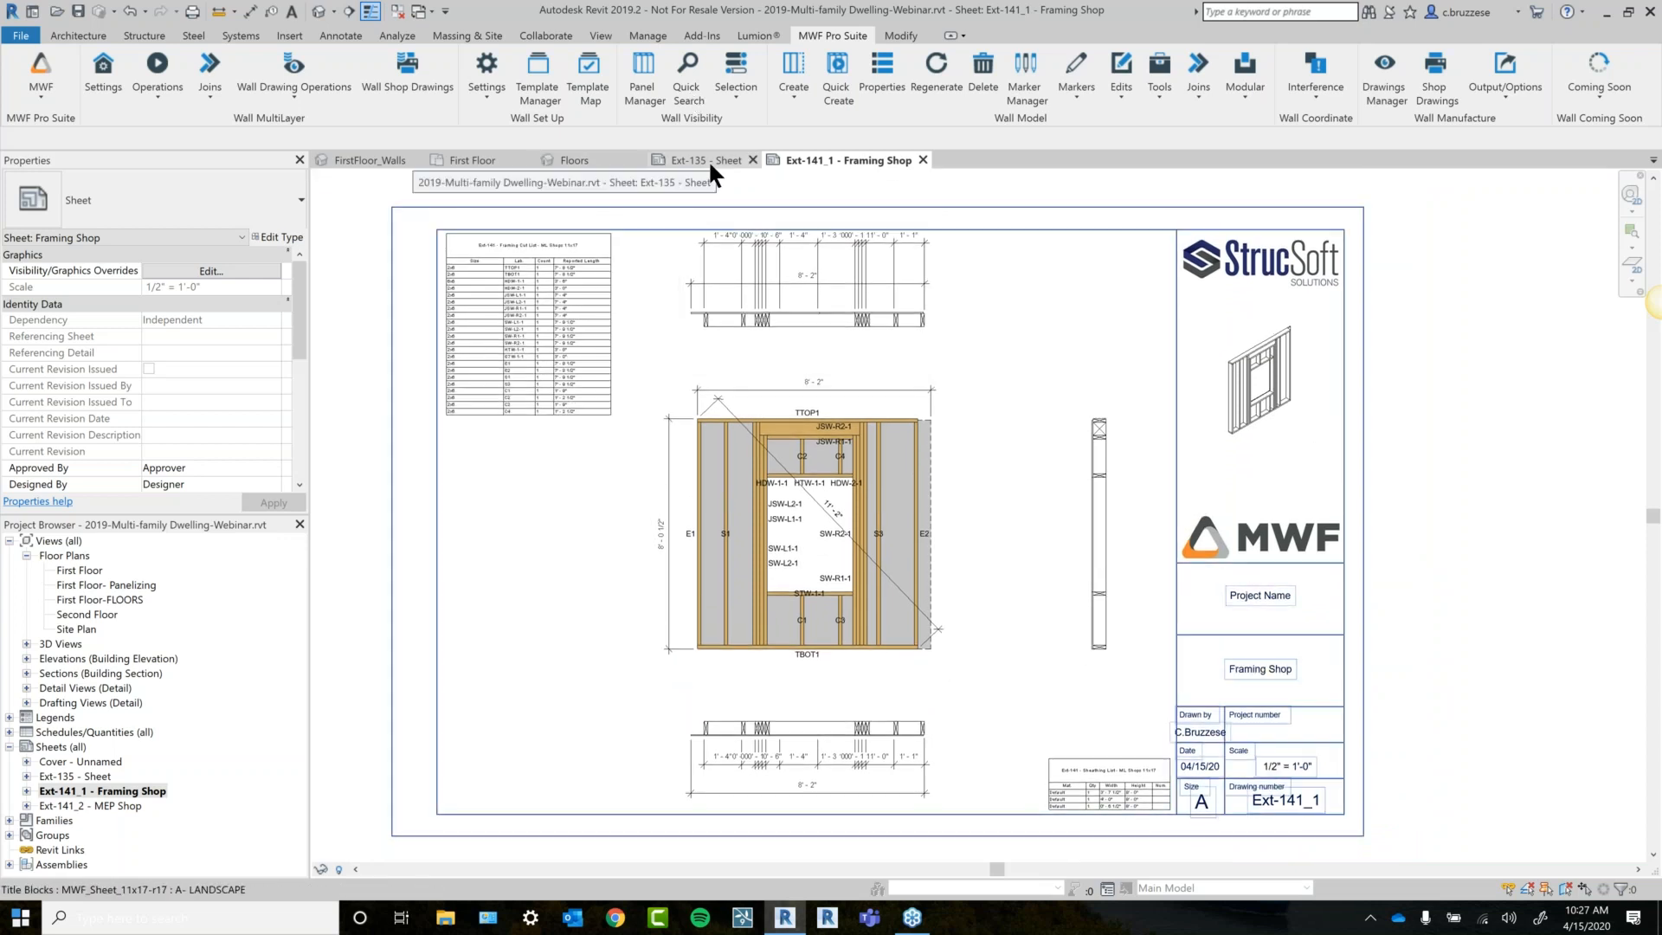
Open the Floors 3D view and switch the MWF tools to the floor module.
{"action": "left_click", "coordinate": [598, 164]}
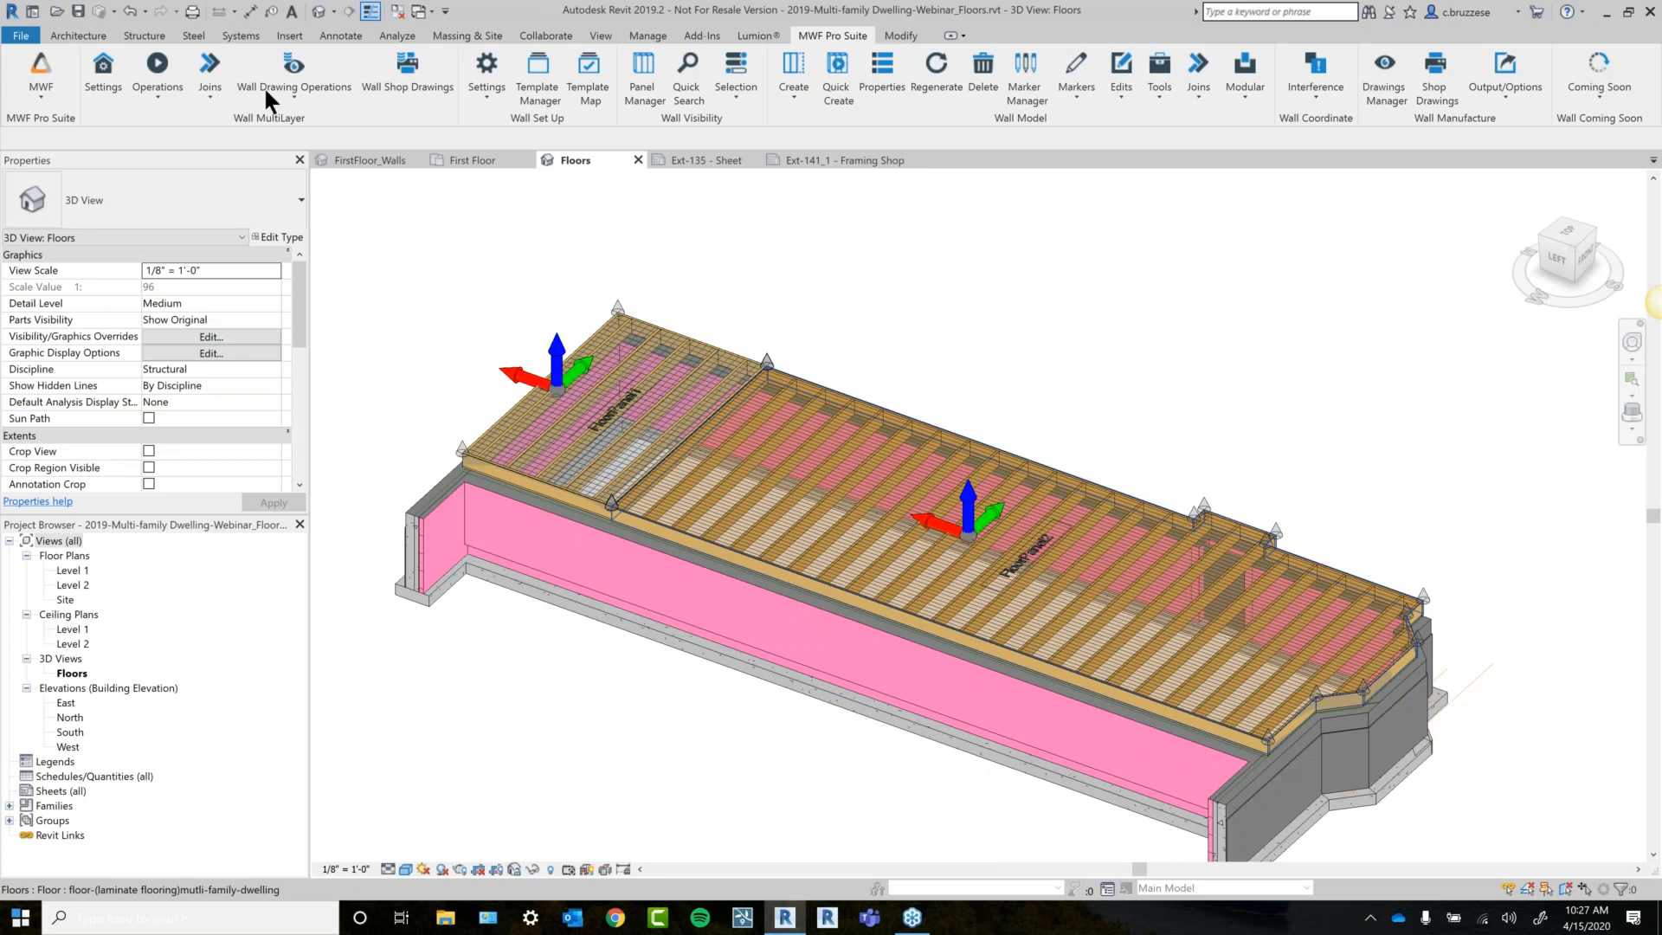
{"action": "left_click", "coordinate": [40, 73]}
{"action": "left_click", "coordinate": [52, 161]}
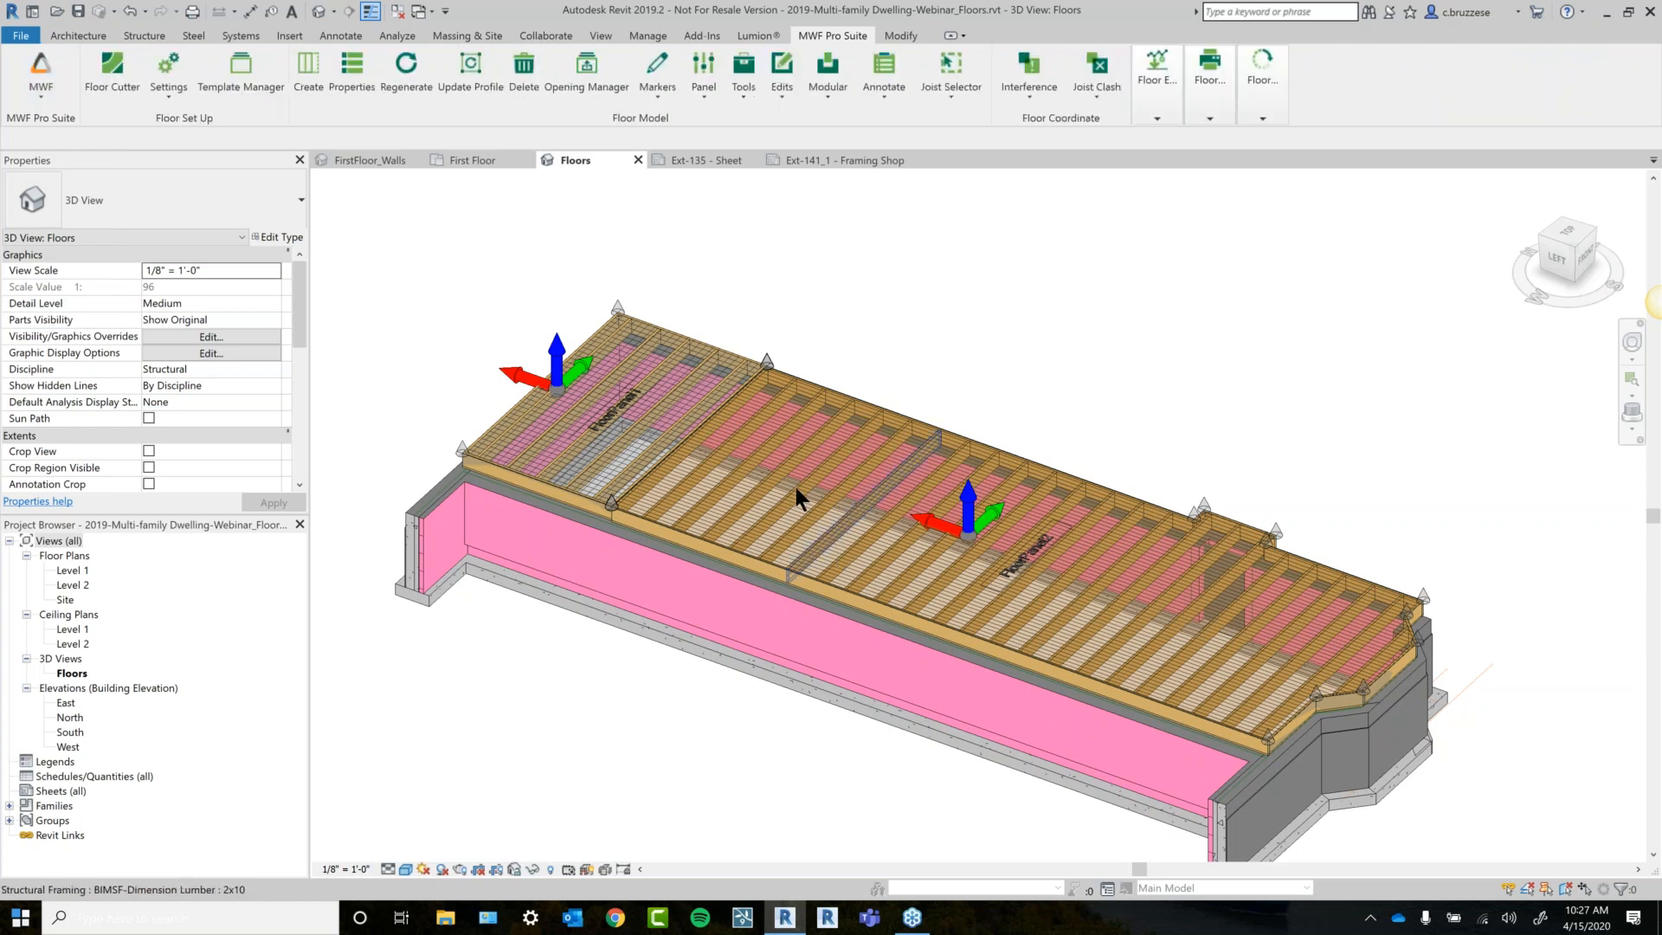
Select a 2x10 joist within FloorPanel1.
{"action": "middle_click_drag", "start_coordinate": [704, 372], "coordinate": [734, 642], "text": "shift"}
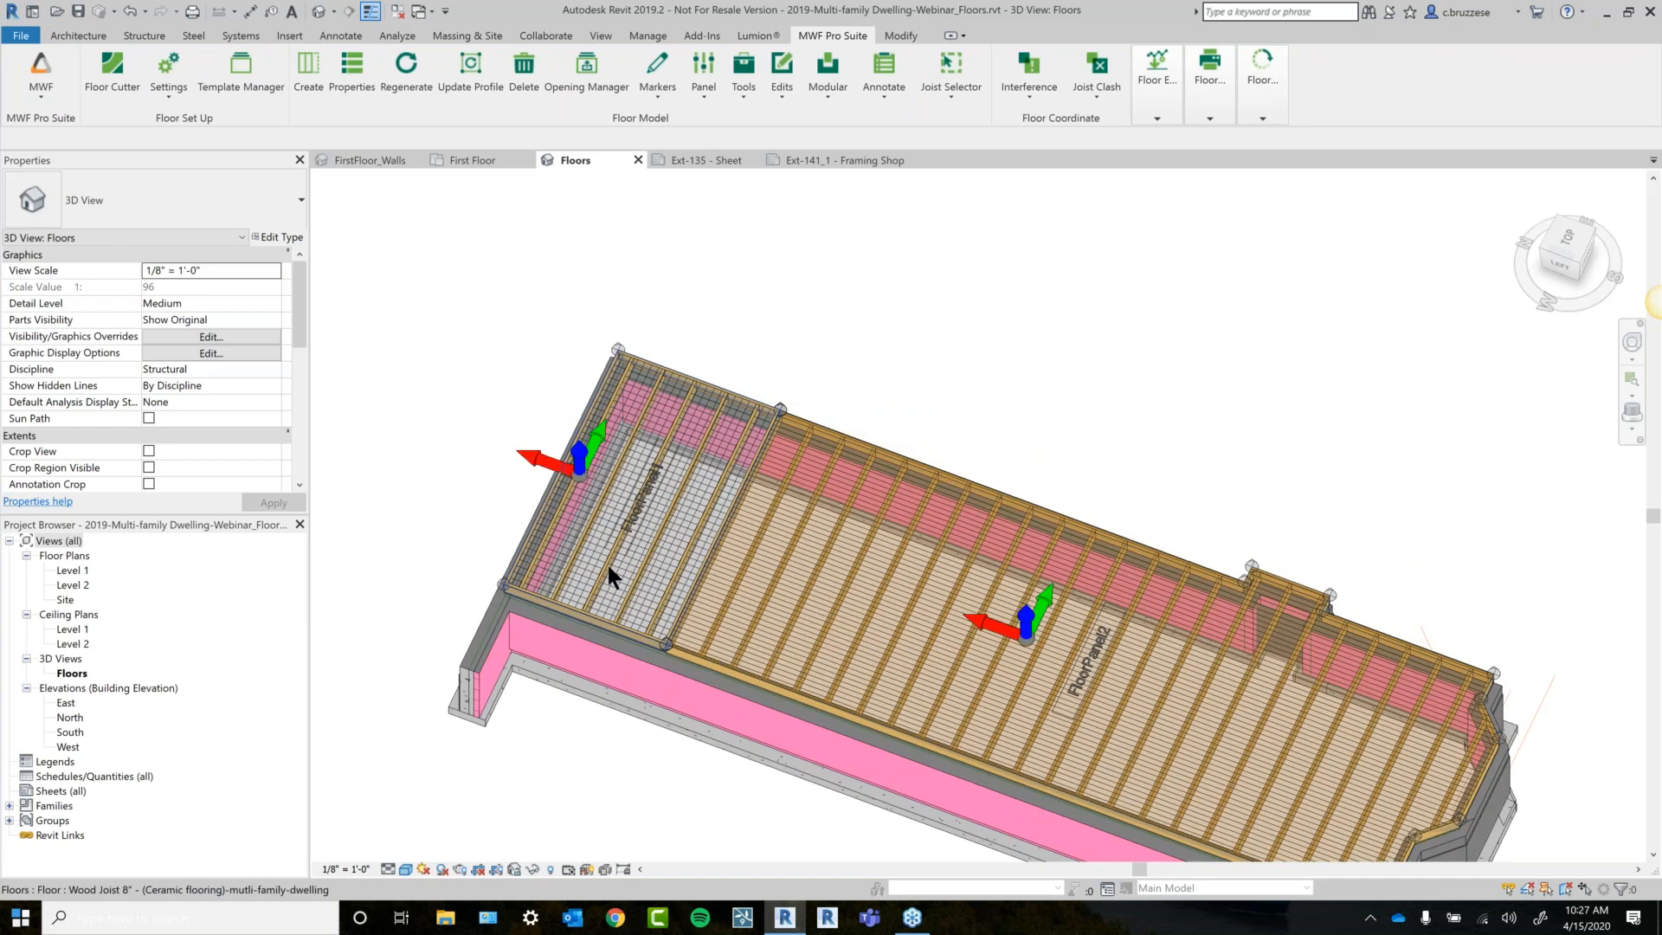
{"action": "scroll", "coordinate": [625, 518], "scroll_direction": "up", "scroll_amount": 3}
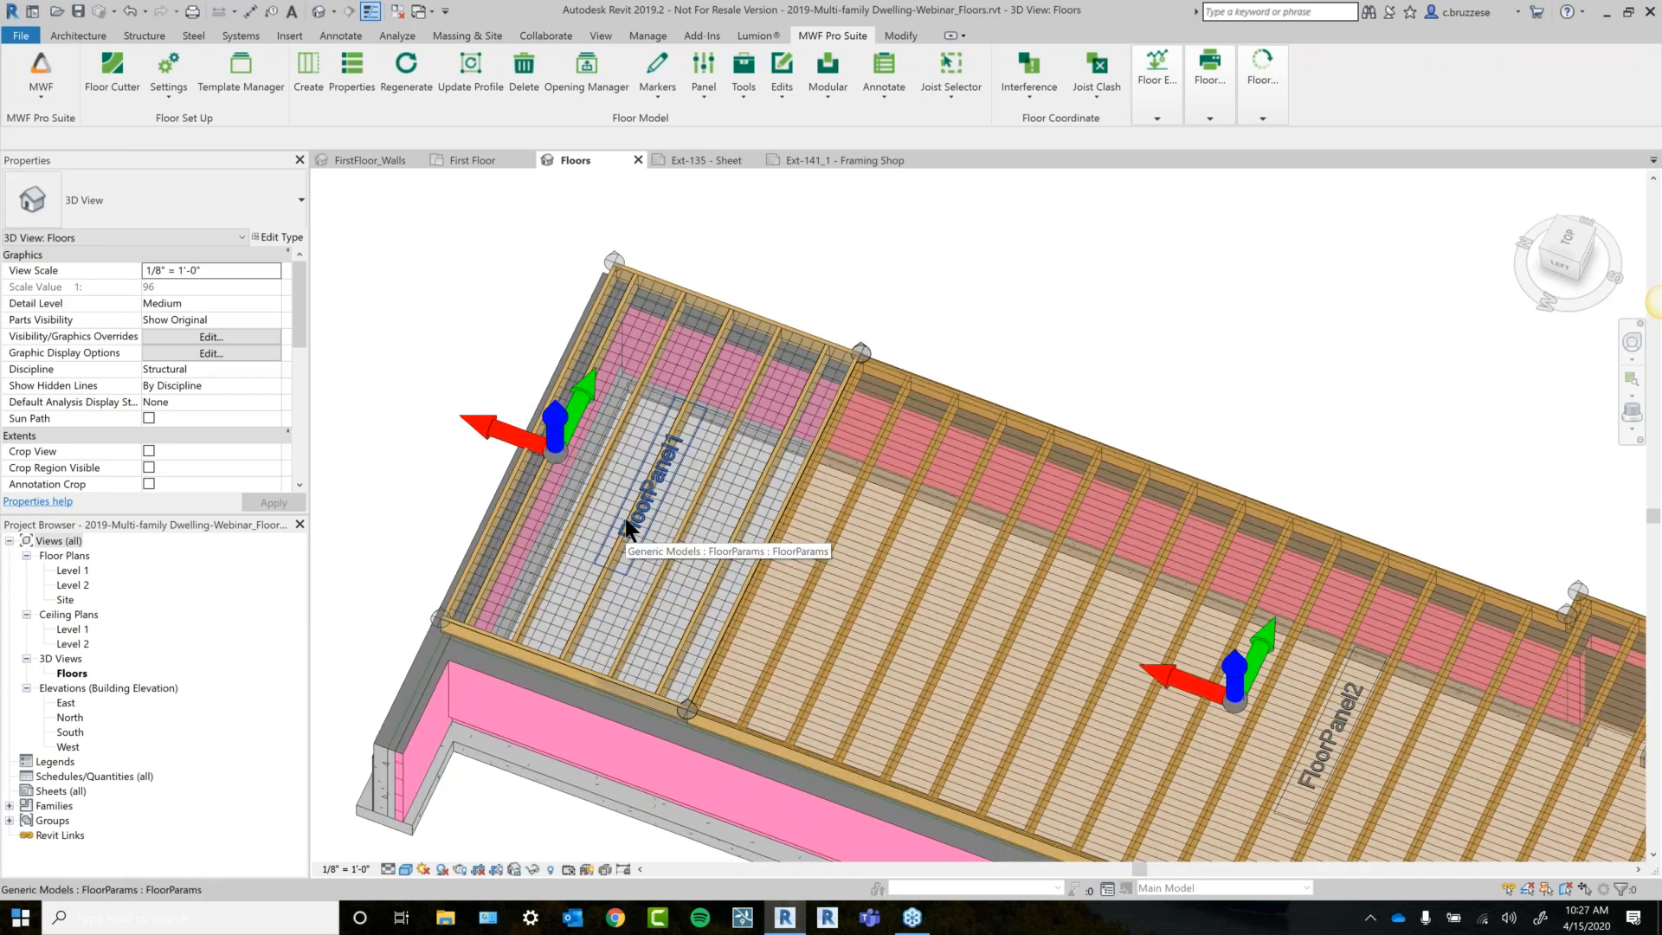
{"action": "left_click", "coordinate": [625, 518]}
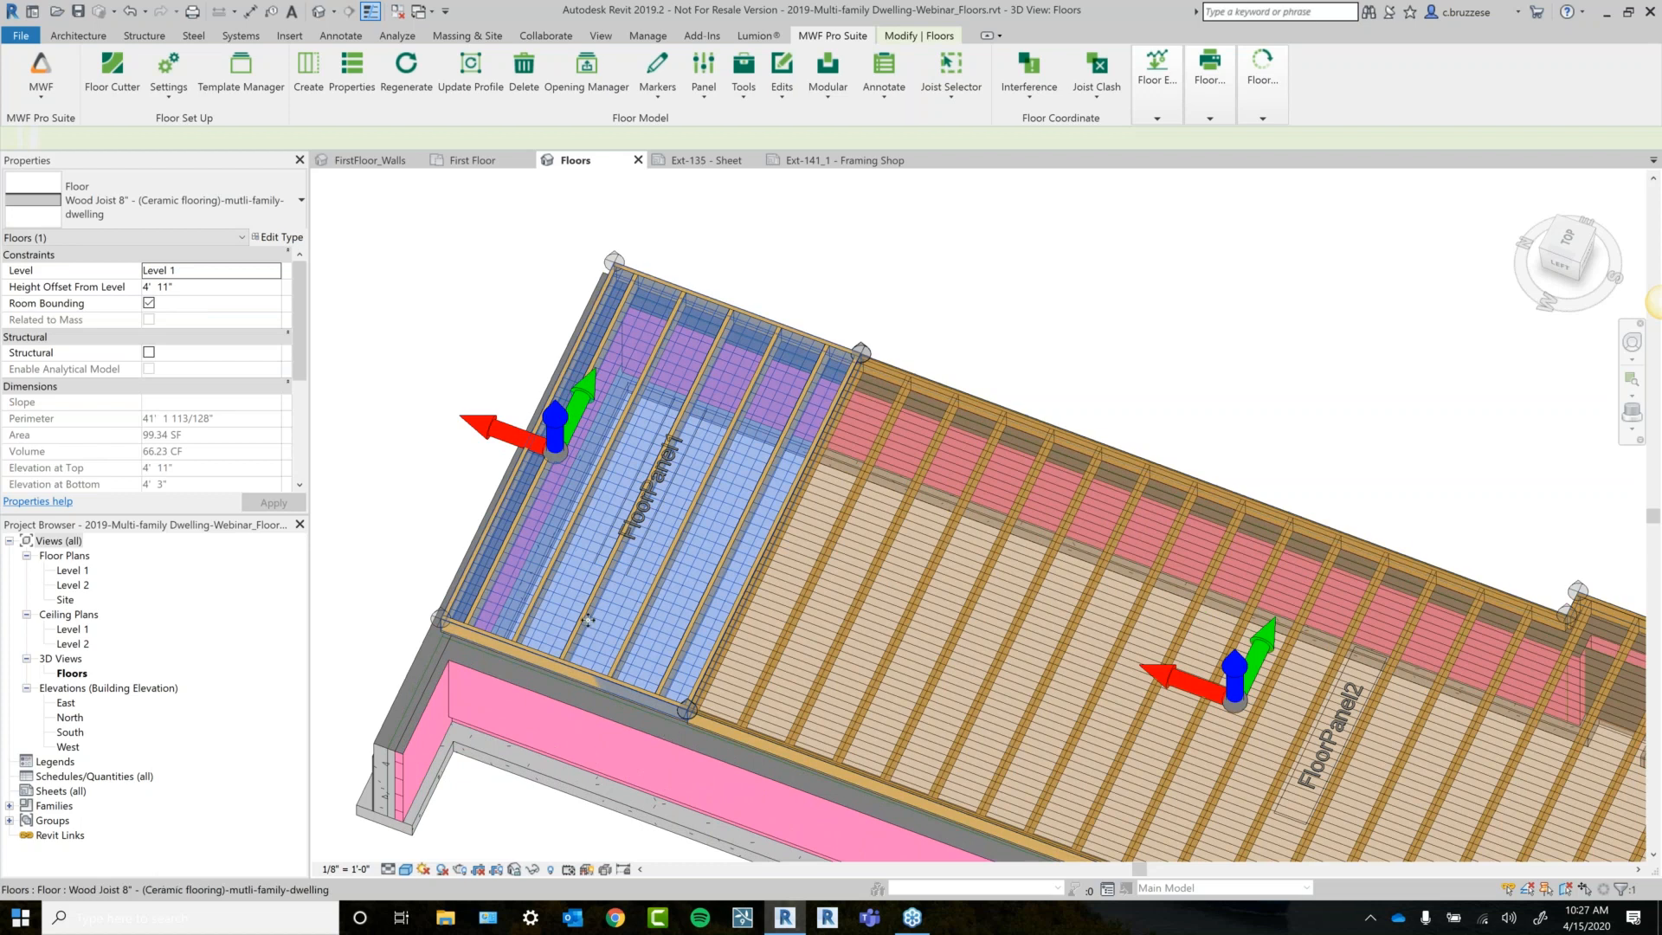
{"action": "left_click", "coordinate": [764, 366]}
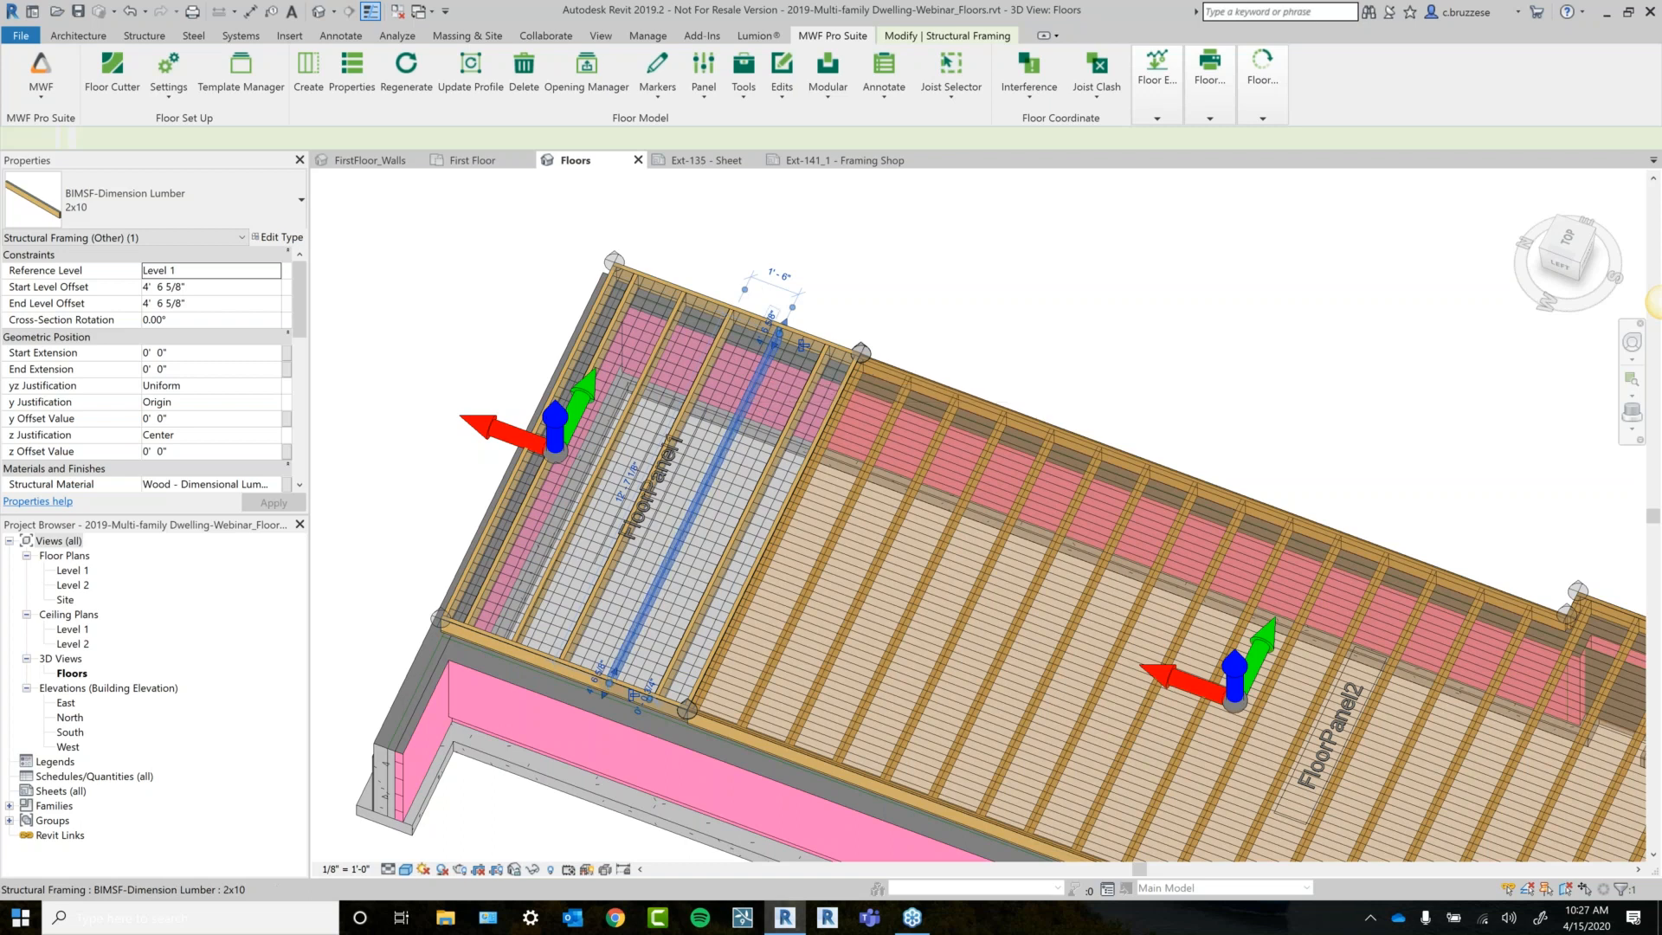
Create a new project bridging type named Blocking.
{"action": "left_click", "coordinate": [744, 71]}
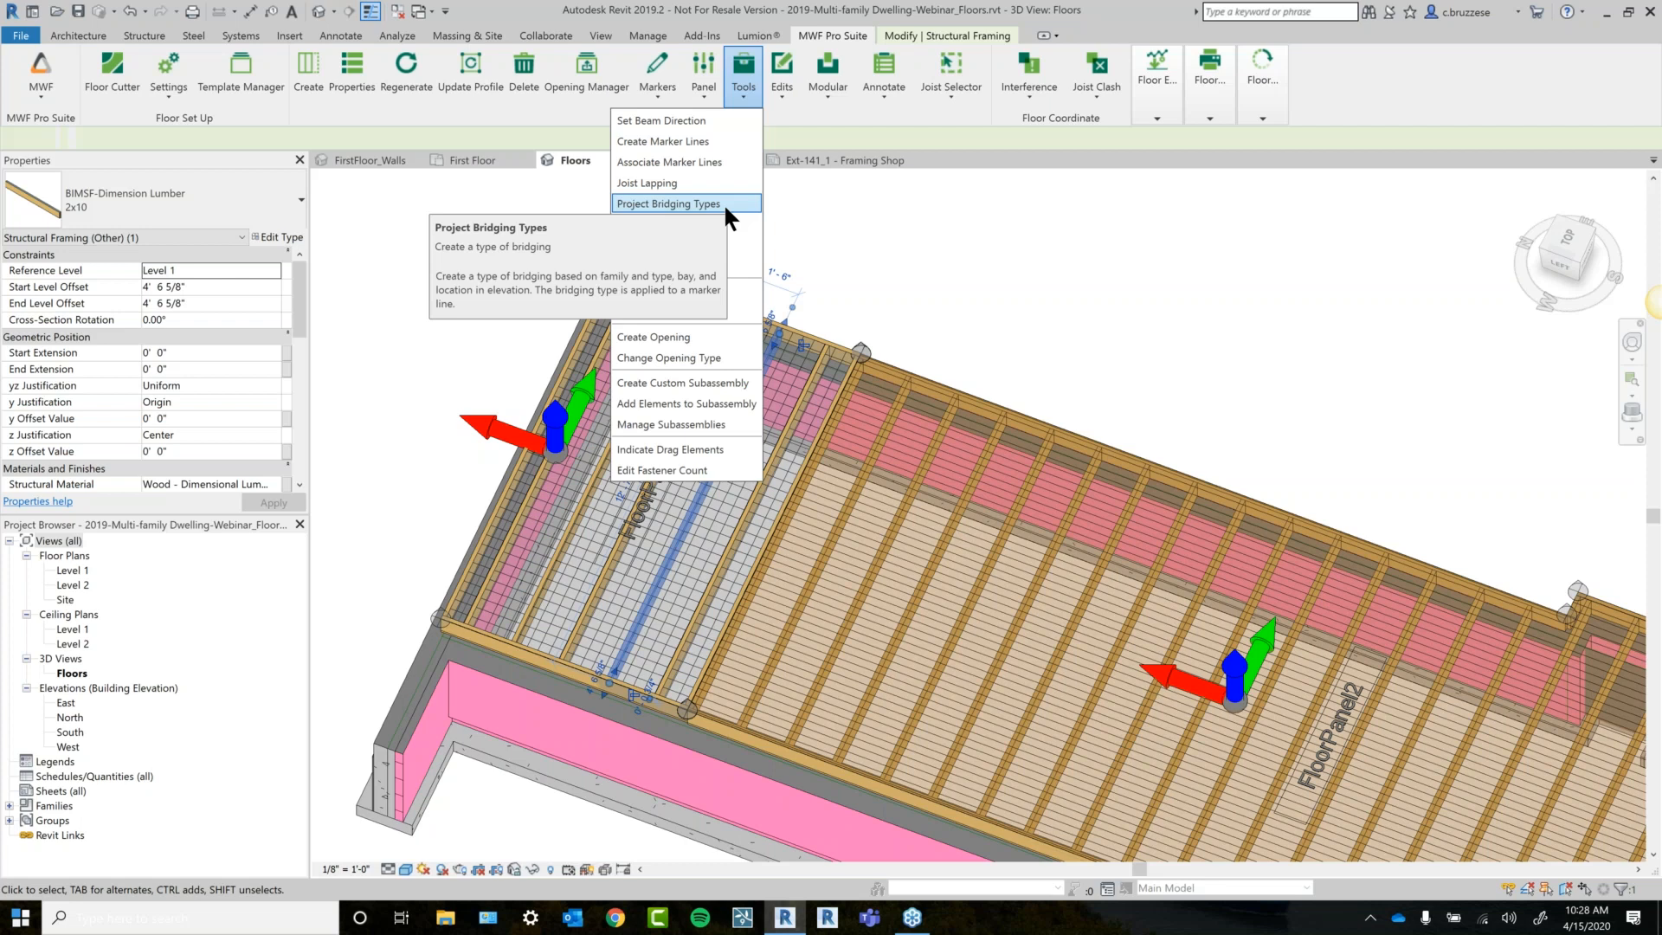
{"action": "left_click", "coordinate": [692, 203]}
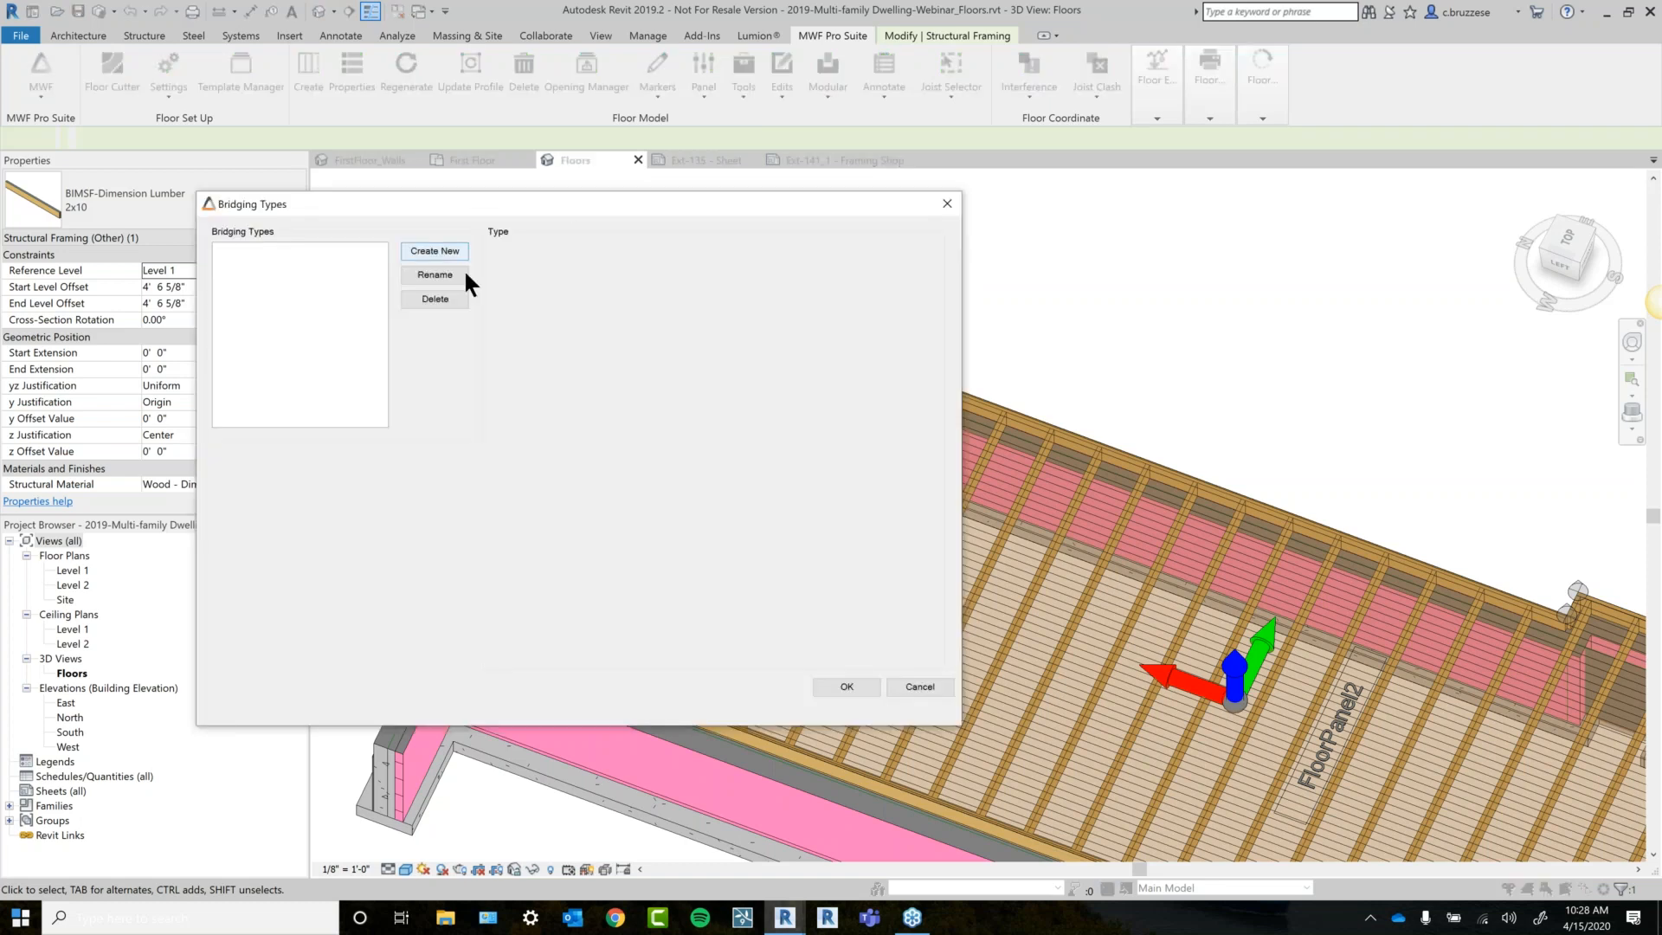
{"action": "left_click", "coordinate": [452, 251]}
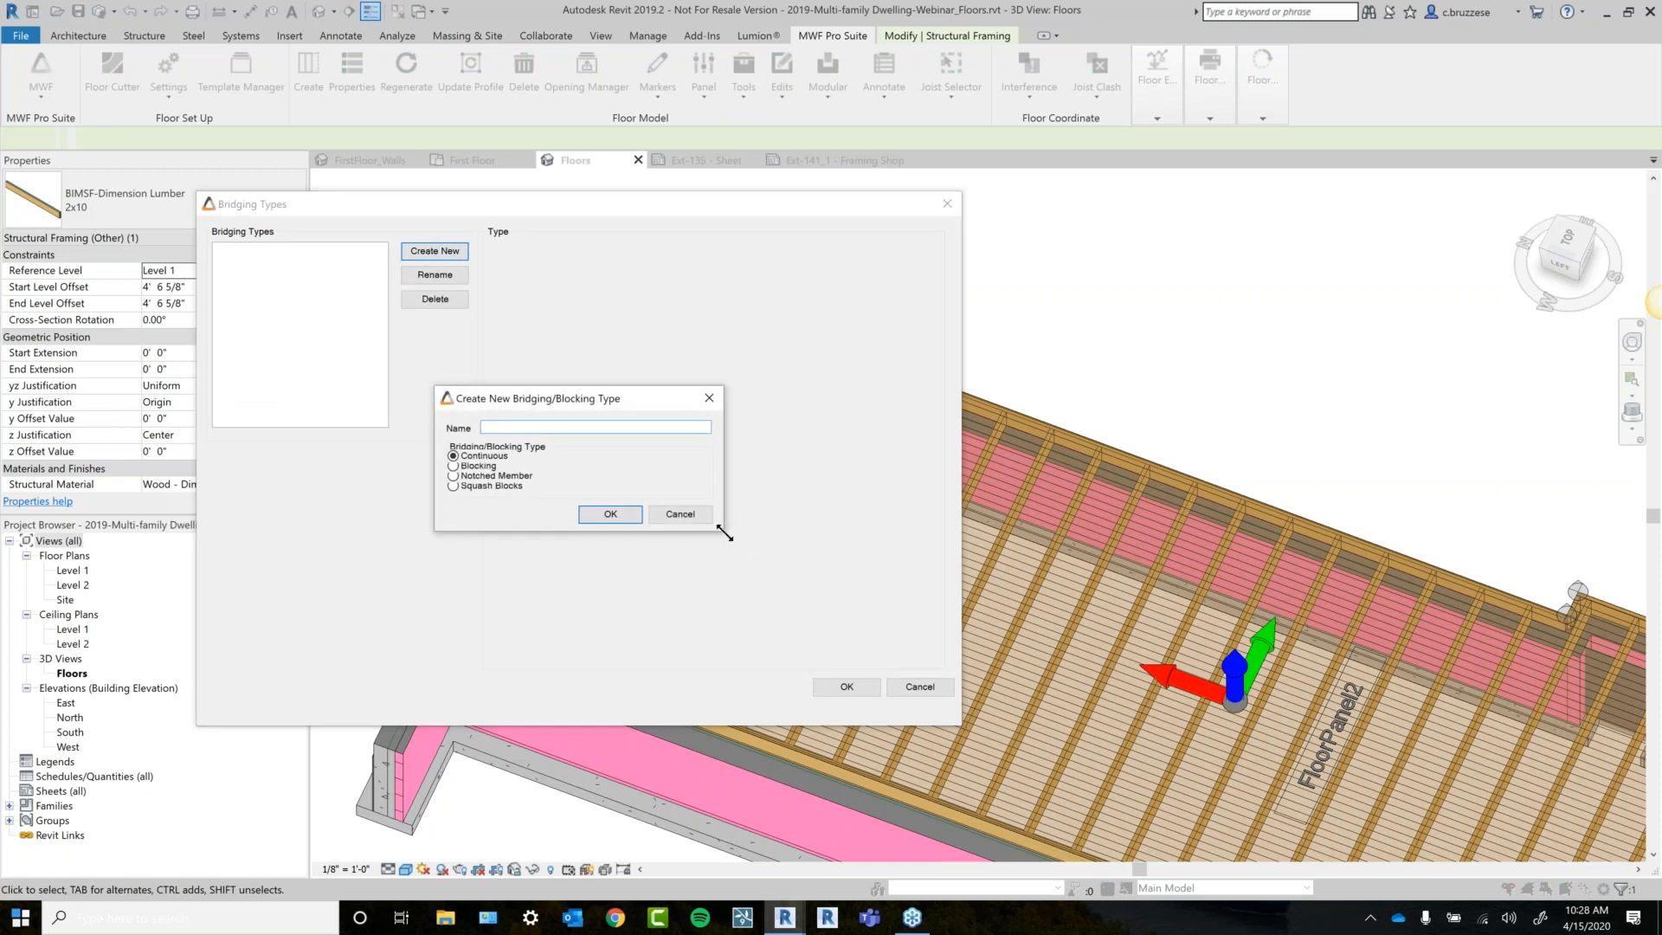
{"action": "left_click_drag", "start_coordinate": [726, 532], "coordinate": [729, 546]}
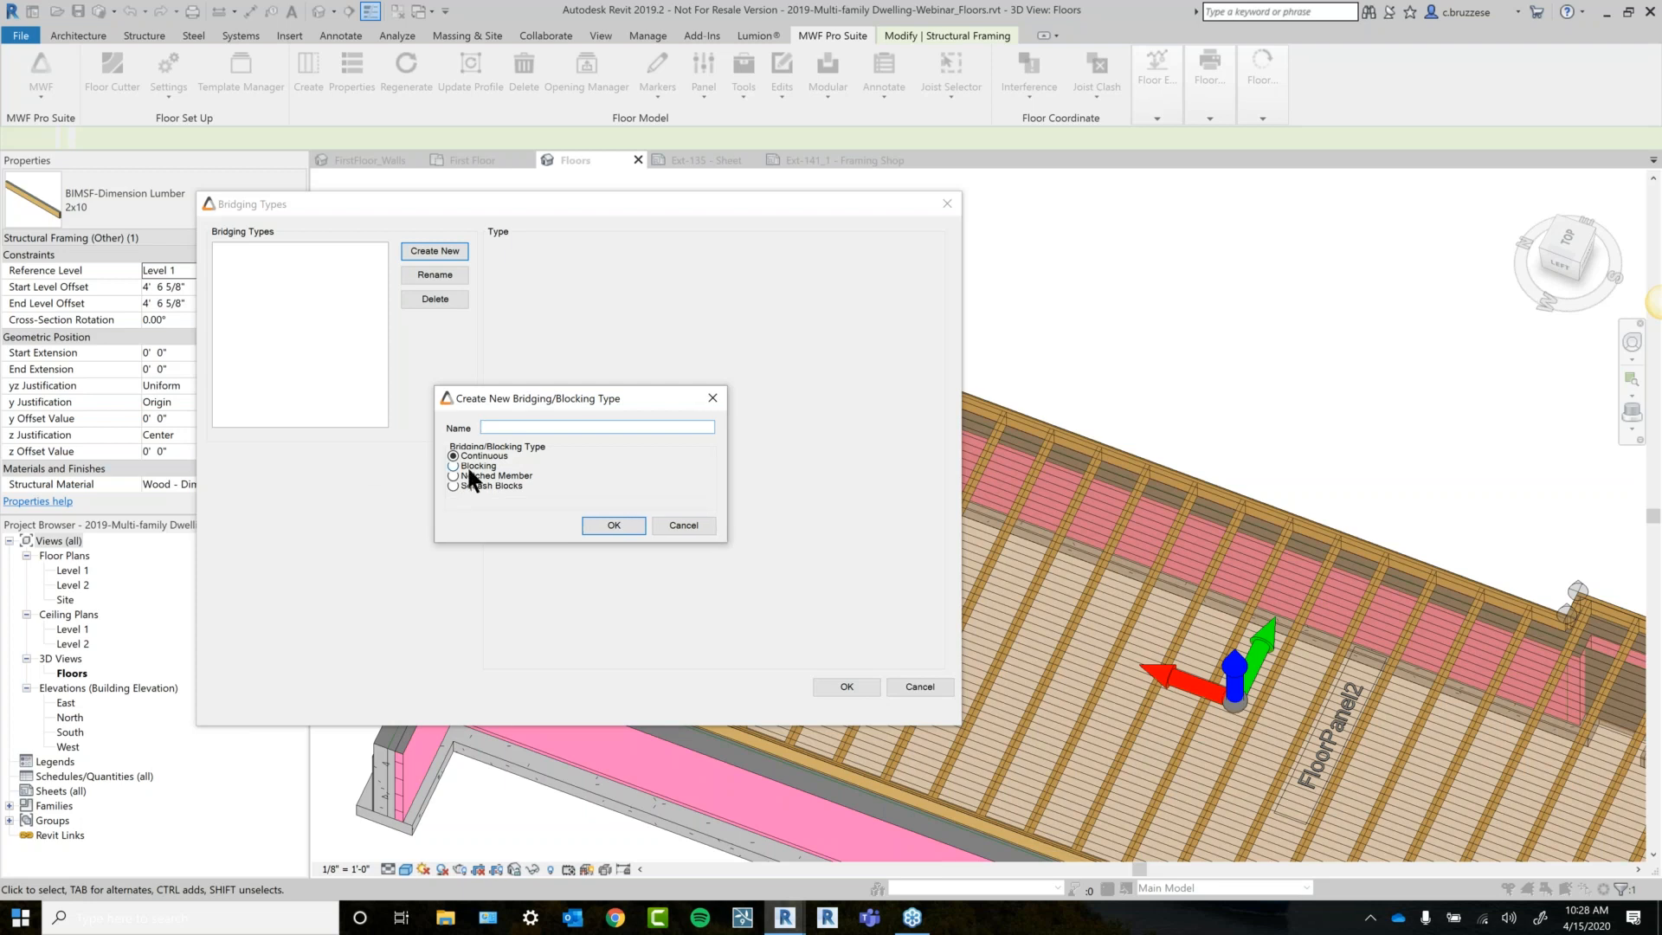
{"action": "left_click", "coordinate": [512, 428]}
{"action": "type", "text": "Blocking"}
{"action": "left_click", "coordinate": [612, 526]}
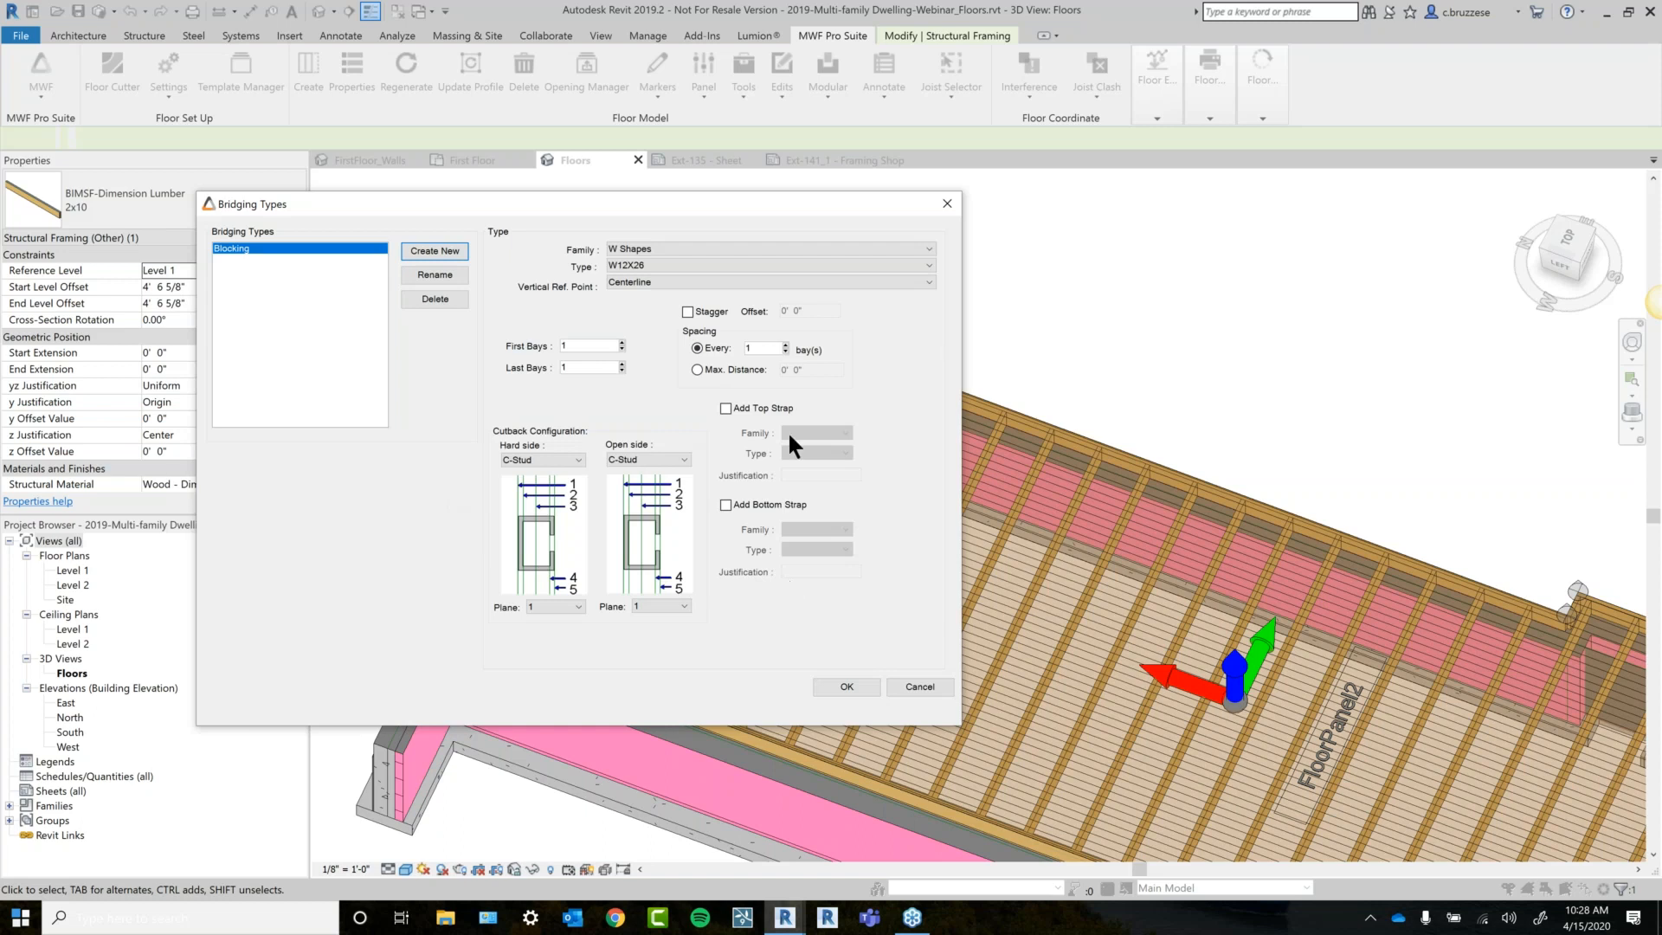
Set the Blocking type's member to BIMSF-Dimension Lumber 2x10 with its vertical reference point at Centerline.
{"action": "left_click", "coordinate": [677, 246]}
{"action": "left_click", "coordinate": [678, 272]}
{"action": "left_click", "coordinate": [683, 263]}
{"action": "left_click", "coordinate": [677, 283]}
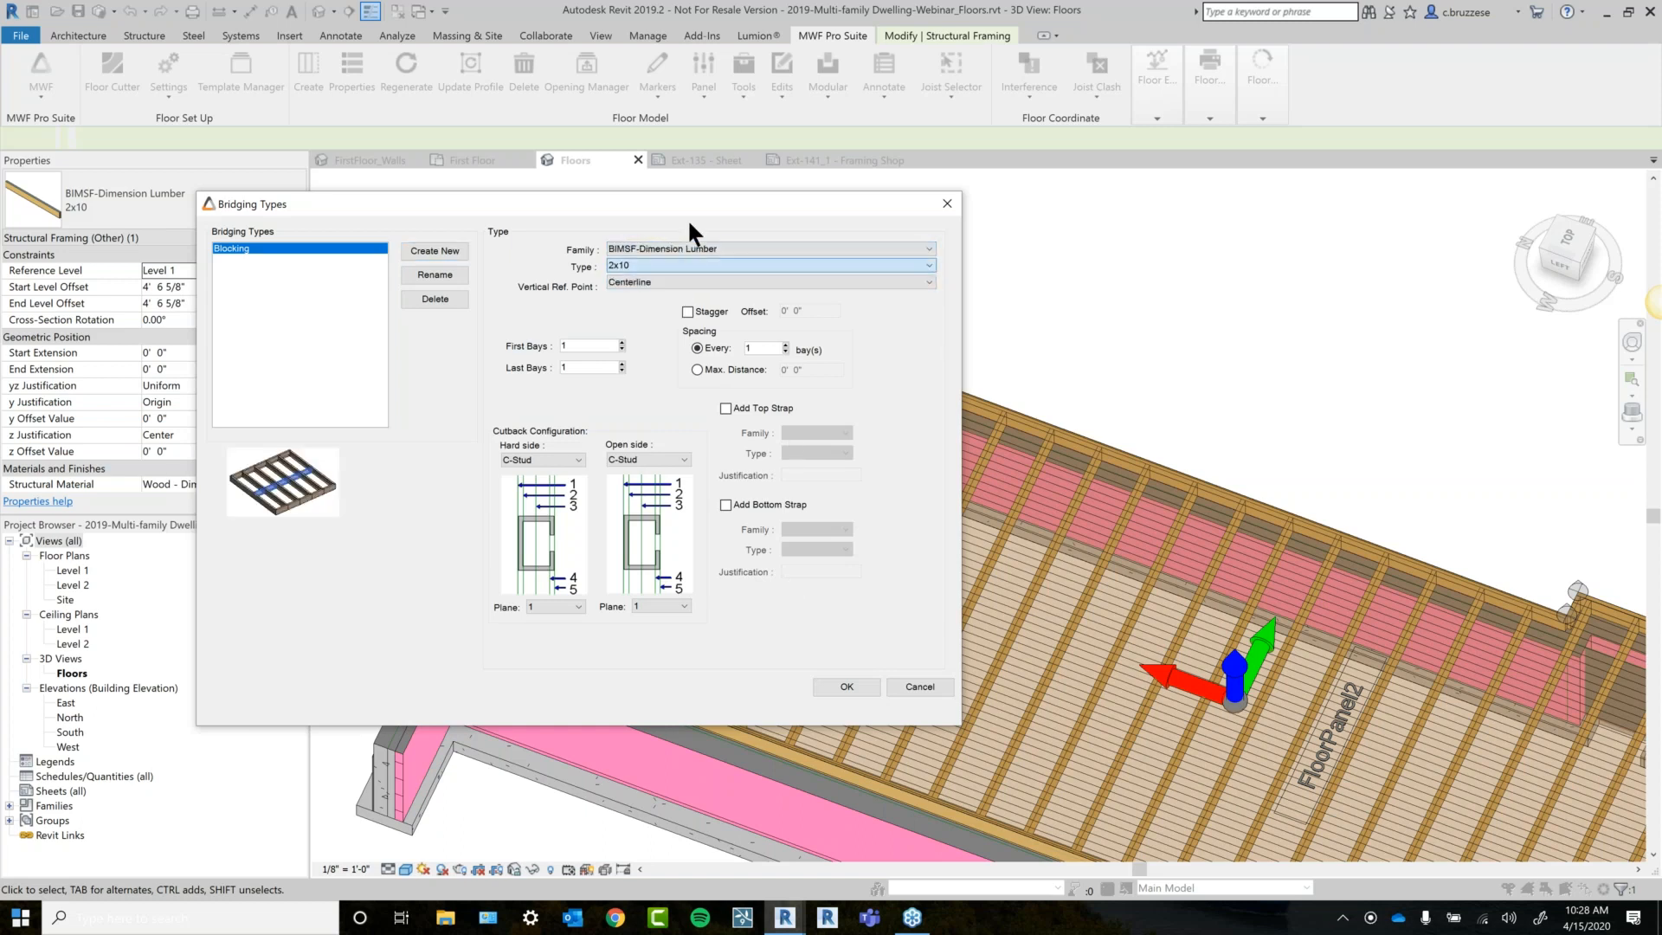
{"action": "left_click", "coordinate": [649, 282]}
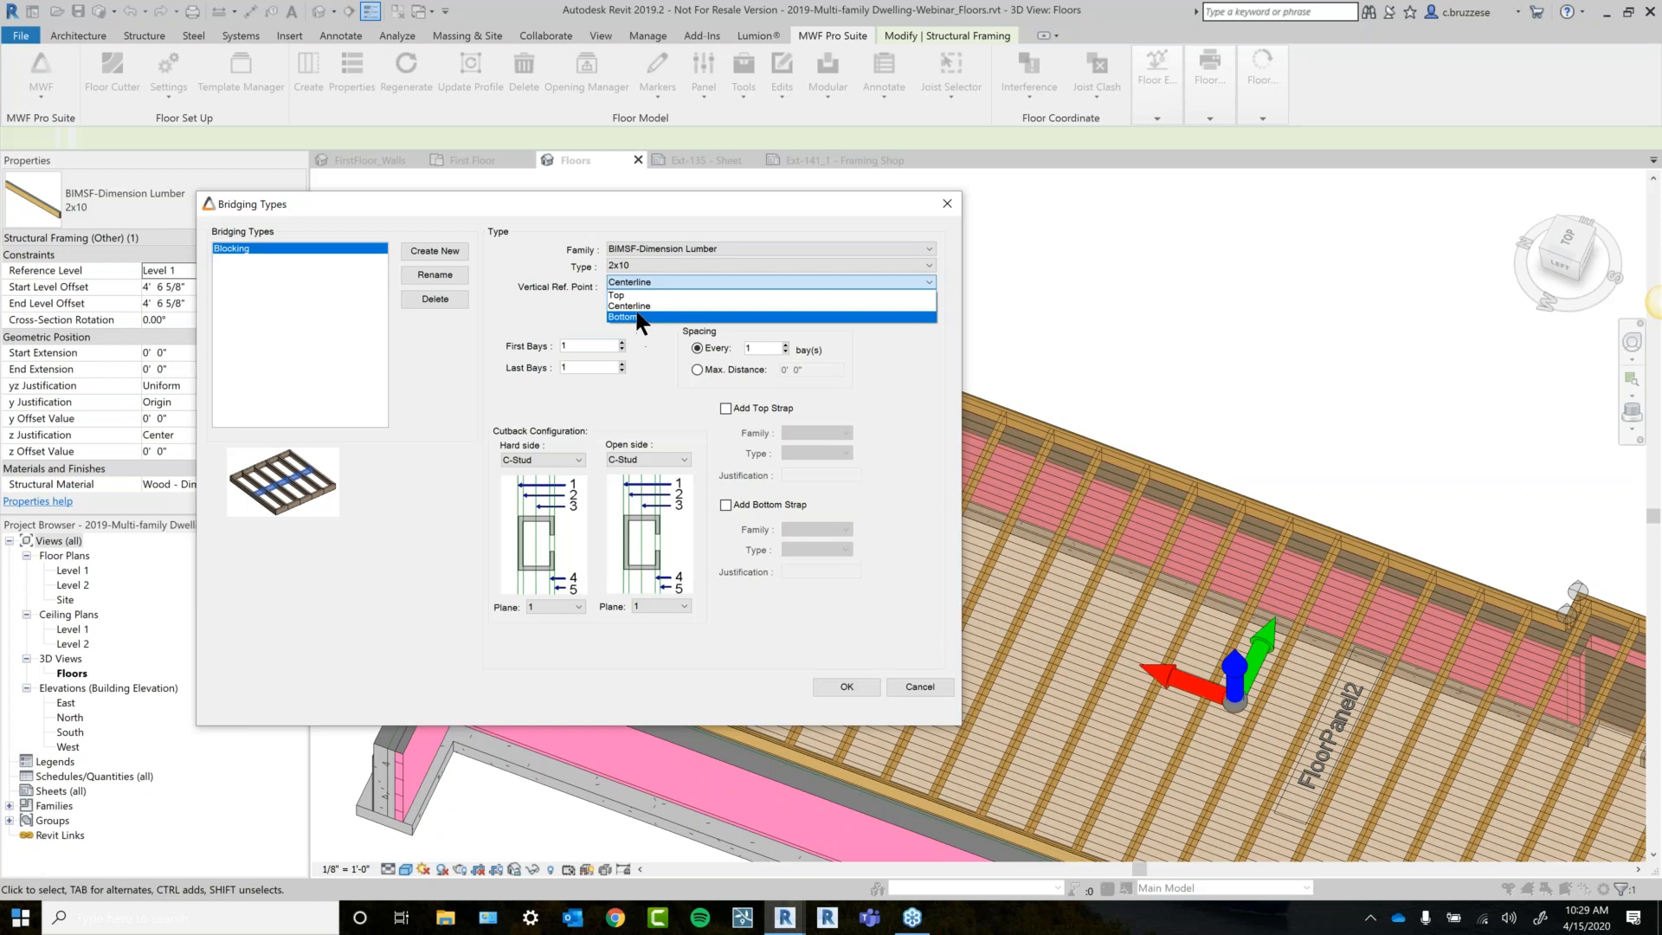
{"action": "left_click", "coordinate": [635, 303]}
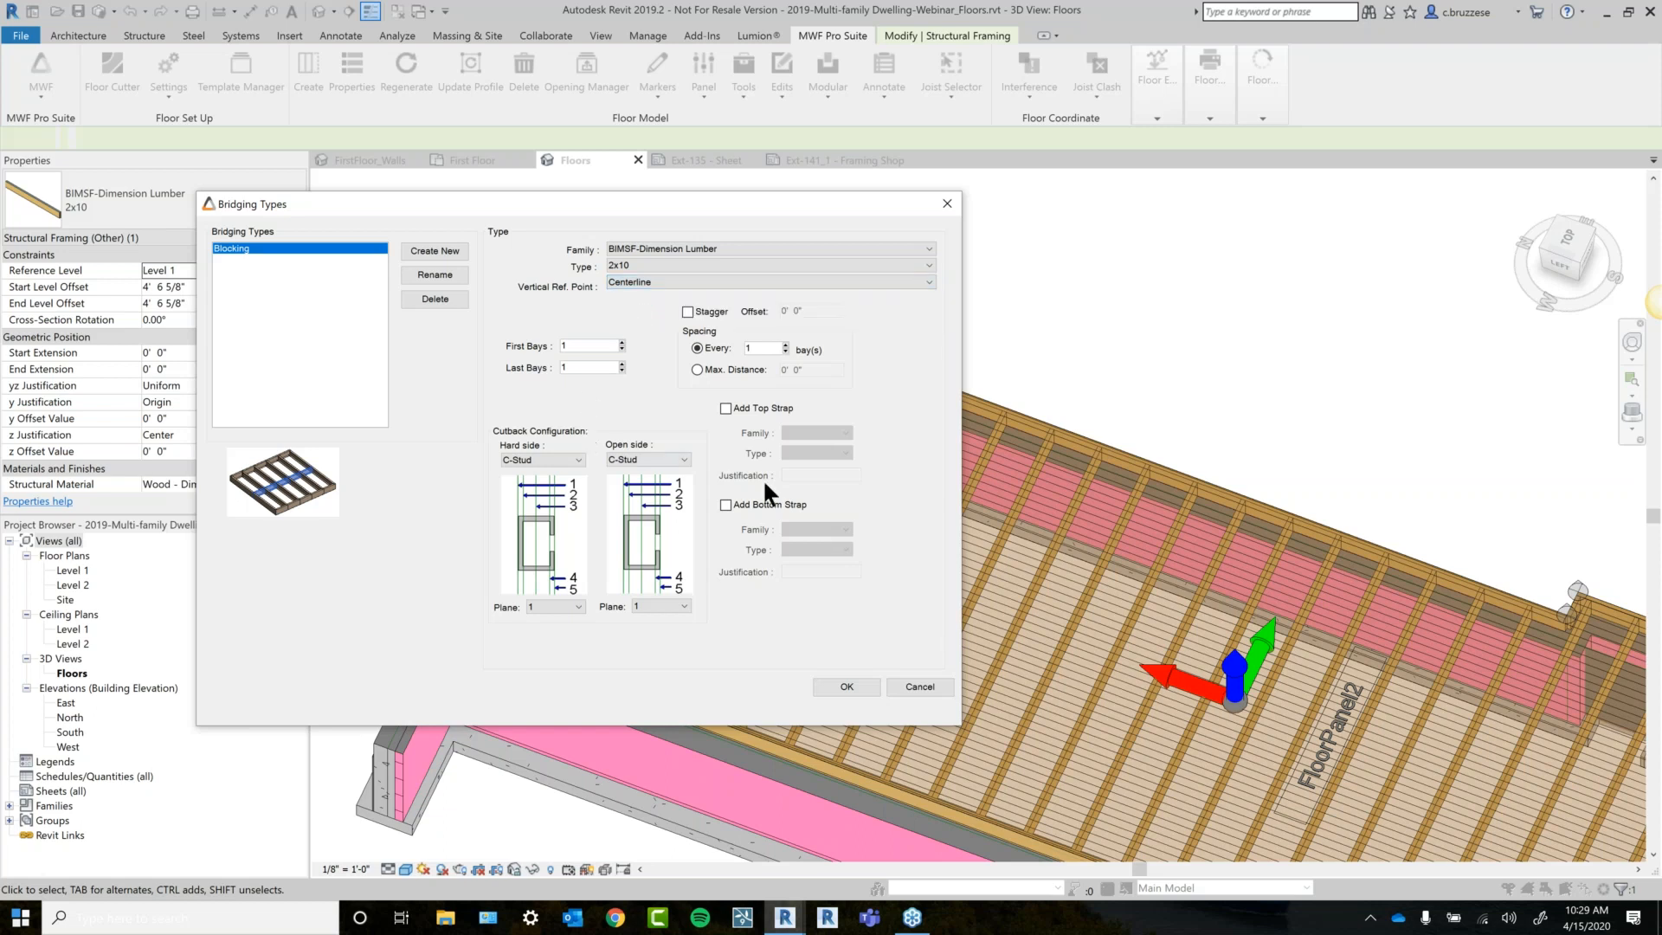
Stagger the blocking with a 0' 1" offset and set both the first and last bays to 0.
{"action": "left_click", "coordinate": [688, 311]}
{"action": "left_click", "coordinate": [796, 310]}
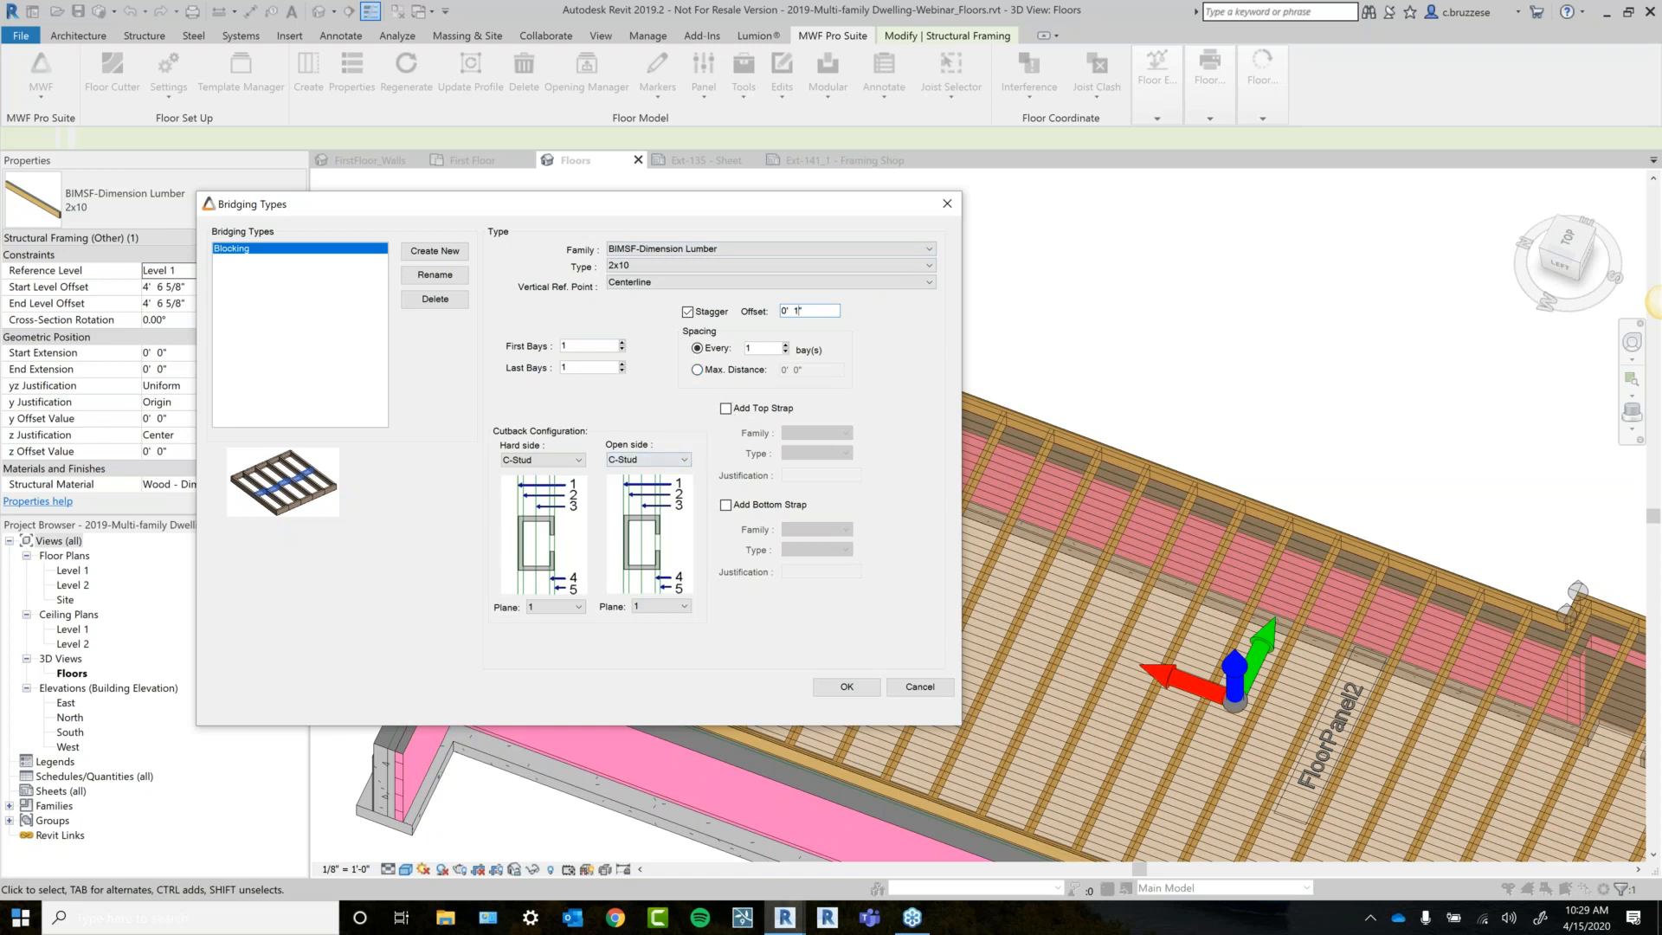
{"action": "left_click", "coordinate": [582, 345]}
{"action": "left_click", "coordinate": [588, 367]}
{"action": "left_click", "coordinate": [574, 346]}
{"action": "key", "text": "Tab"}
{"action": "type", "text": "0"}
{"action": "left_click_drag", "start_coordinate": [581, 348], "coordinate": [541, 346]}
{"action": "type", "text": "0"}
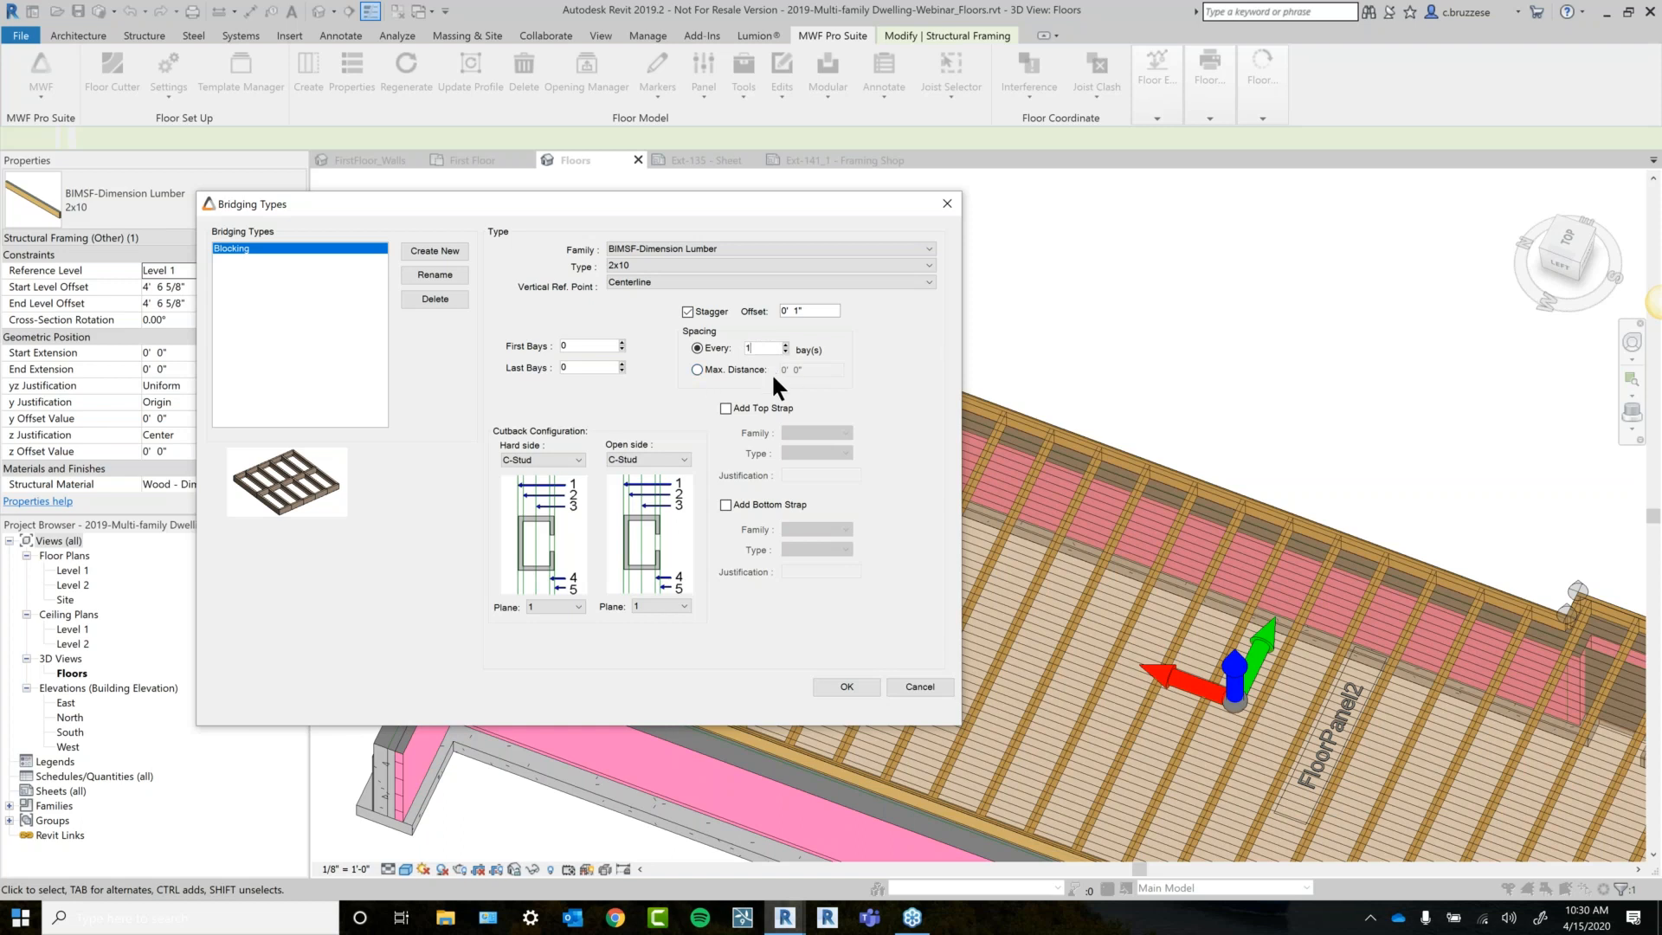
Set the blocking spacing to every 1 bay.
{"action": "double_click", "coordinate": [772, 351]}
{"action": "type", "text": "1"}
{"action": "key", "text": "BackSpace"}
Set the blocking cutback to Rectangular with plane 1 on both the hard and open sides, and save the bridging type.
{"action": "left_click", "coordinate": [558, 606]}
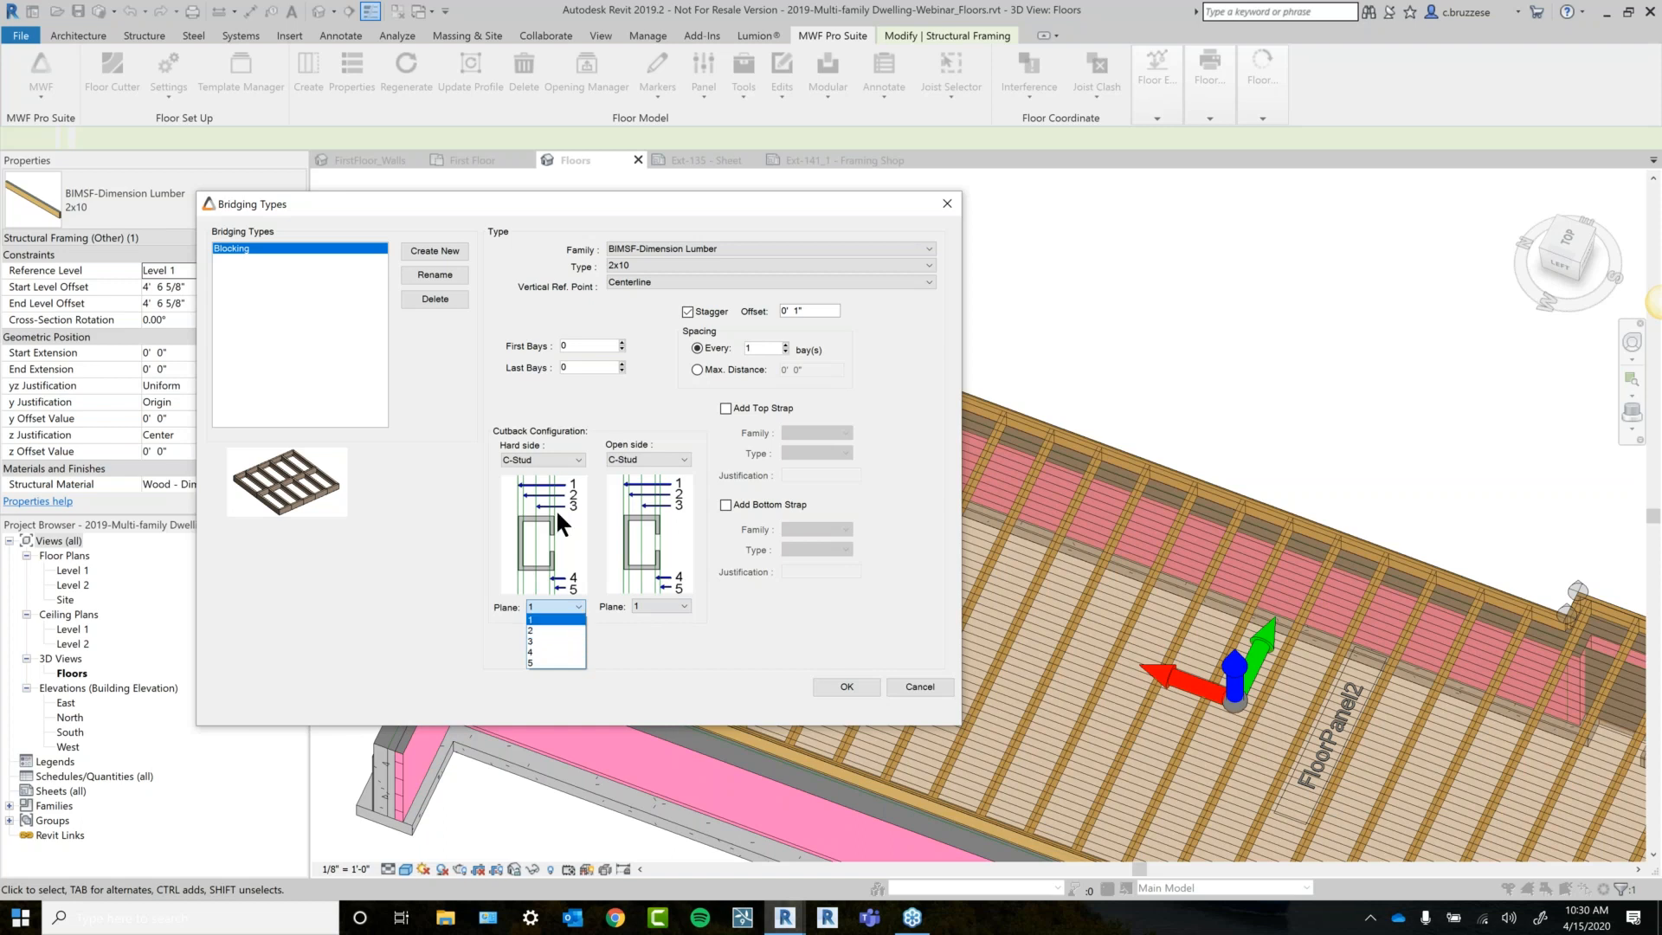
{"action": "left_click", "coordinate": [545, 462]}
{"action": "left_click", "coordinate": [545, 463]}
{"action": "left_click", "coordinate": [597, 433]}
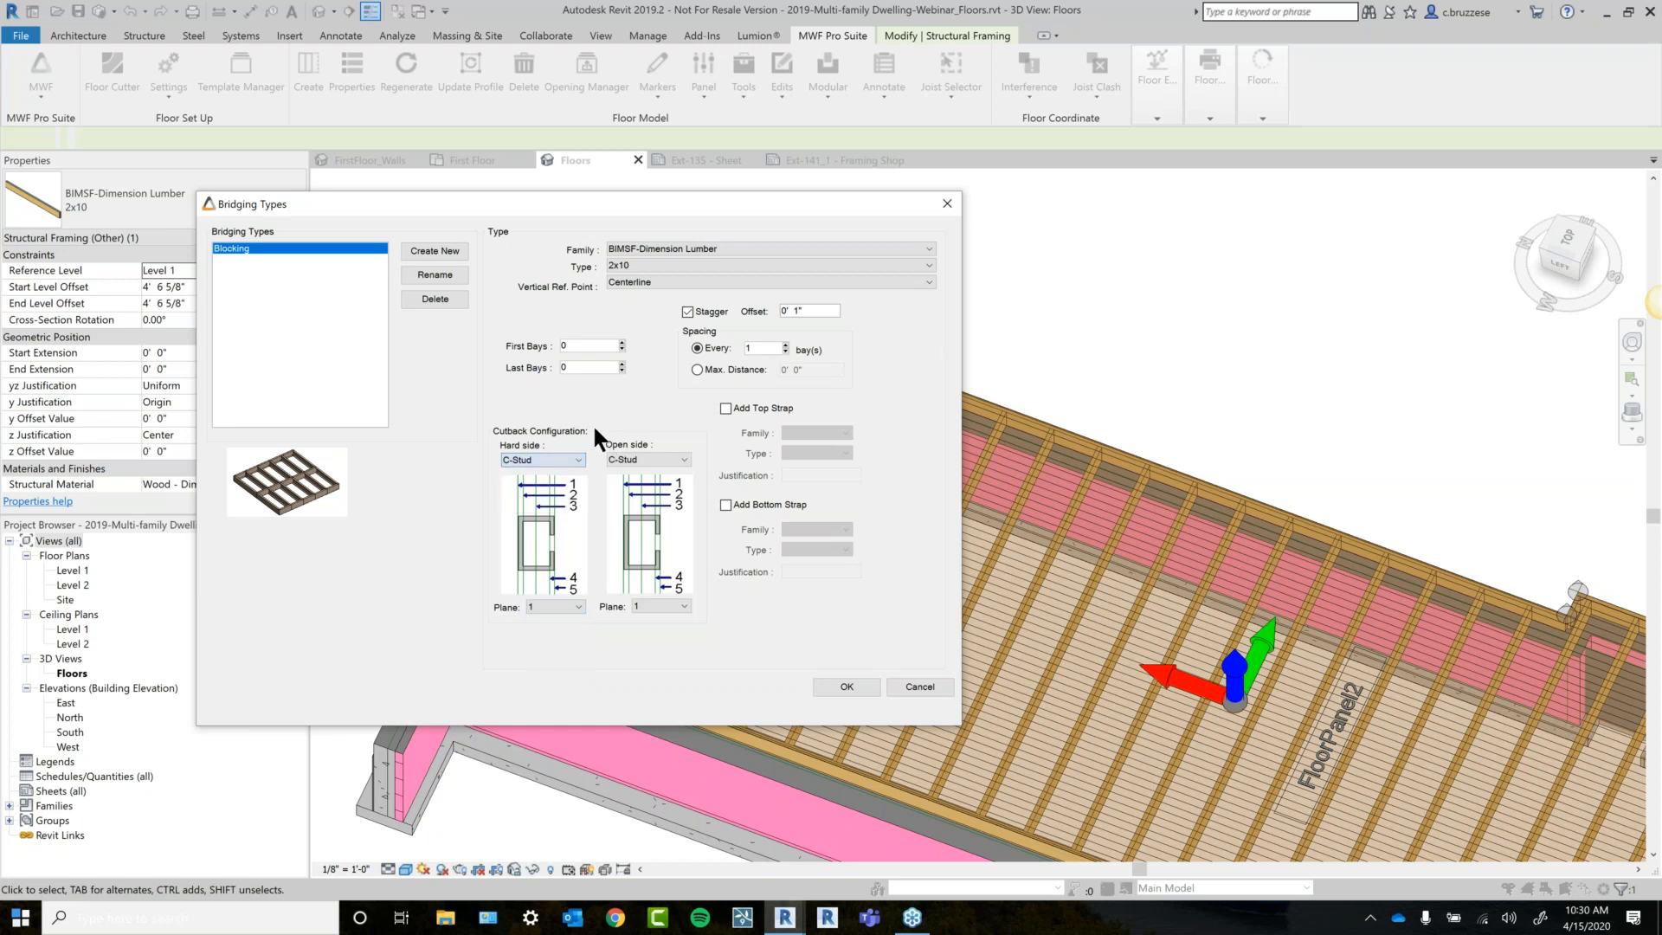
{"action": "left_click", "coordinate": [564, 460]}
{"action": "left_click", "coordinate": [542, 505]}
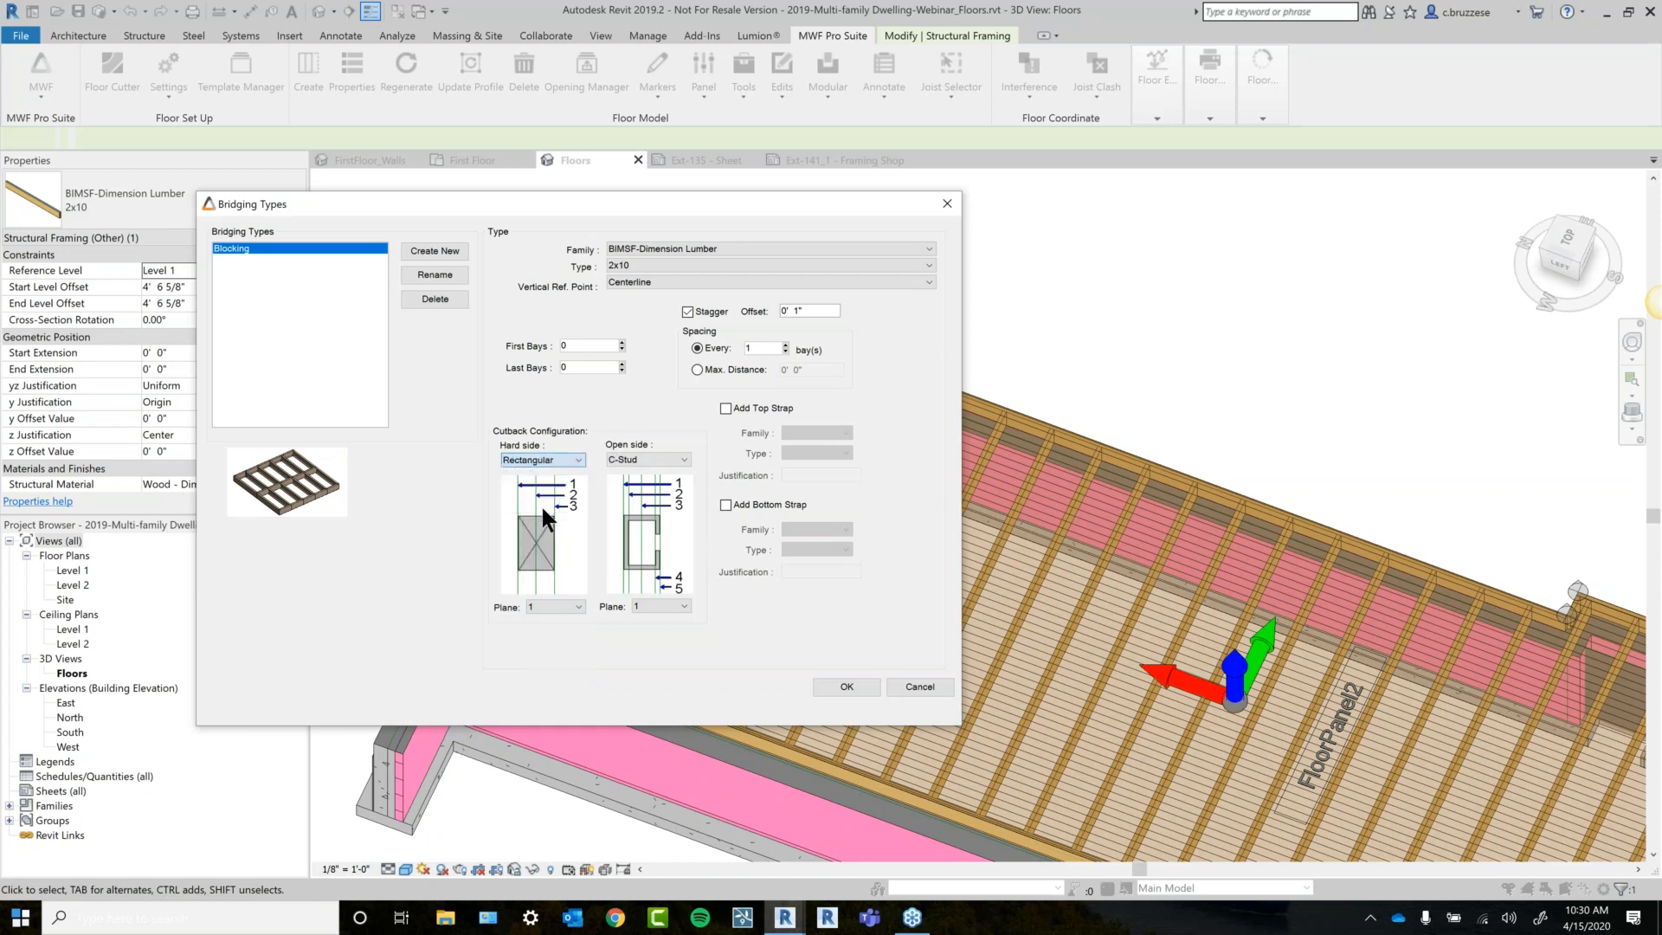
{"action": "left_click", "coordinate": [651, 505]}
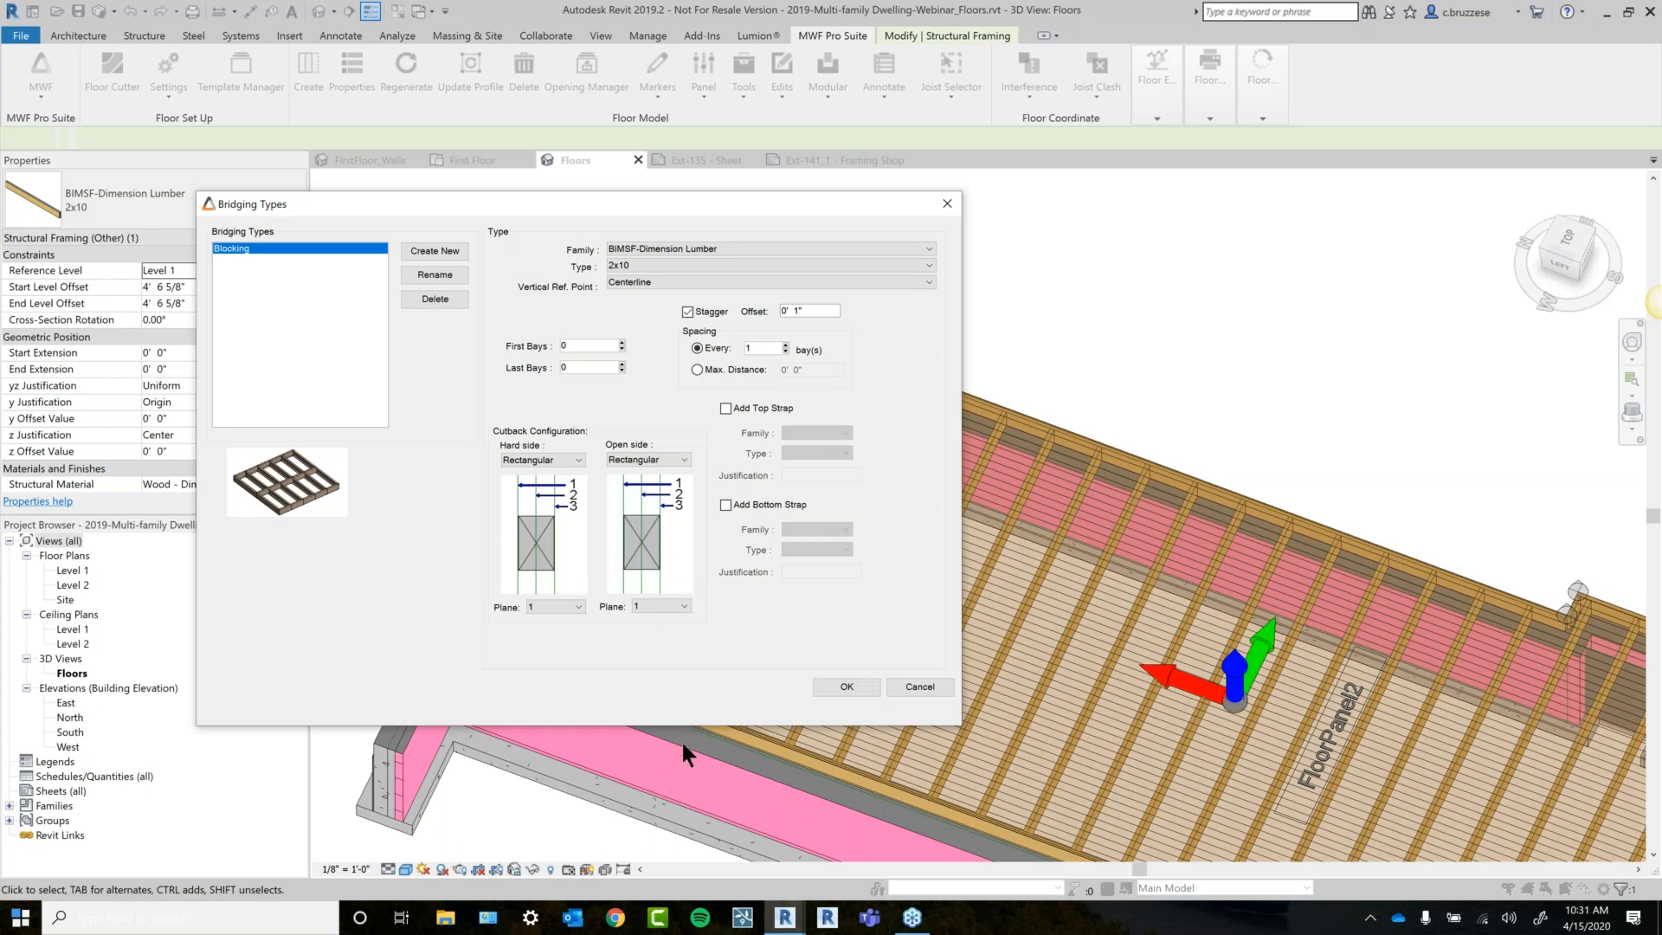
{"action": "left_click", "coordinate": [836, 686]}
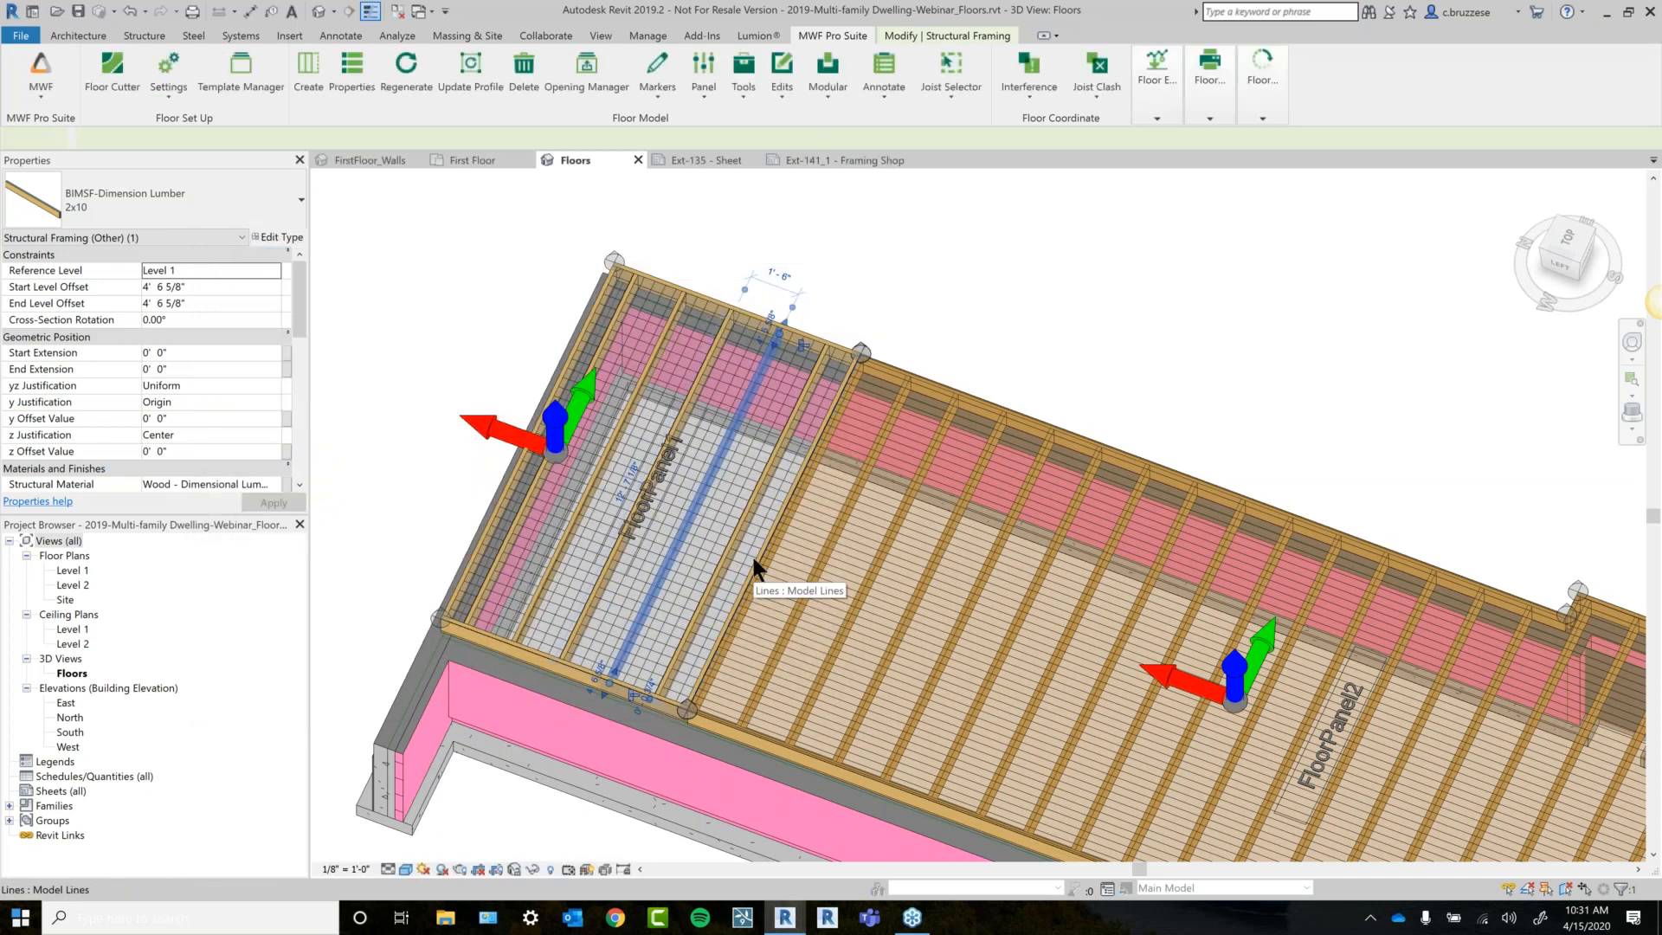
Create marker lines in FloorPanel1 at regular 2' 0" spacing with a 2' 0" first offset, assigned the Blocking bridging type.
{"action": "left_click", "coordinate": [741, 78]}
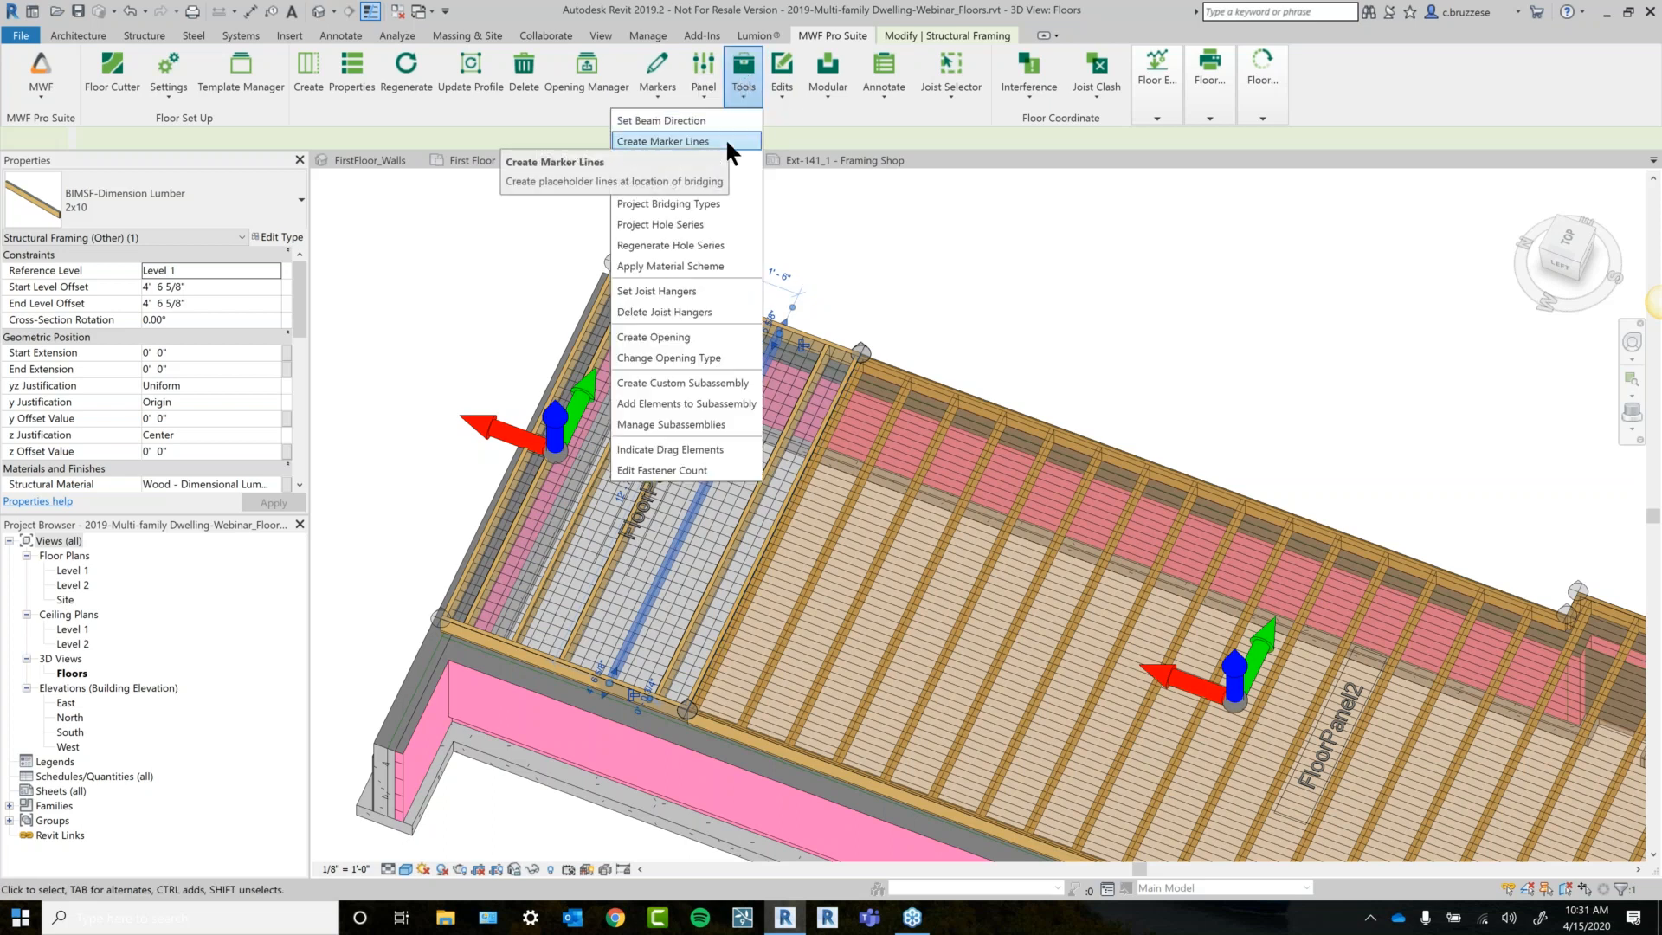
{"action": "left_click", "coordinate": [684, 141]}
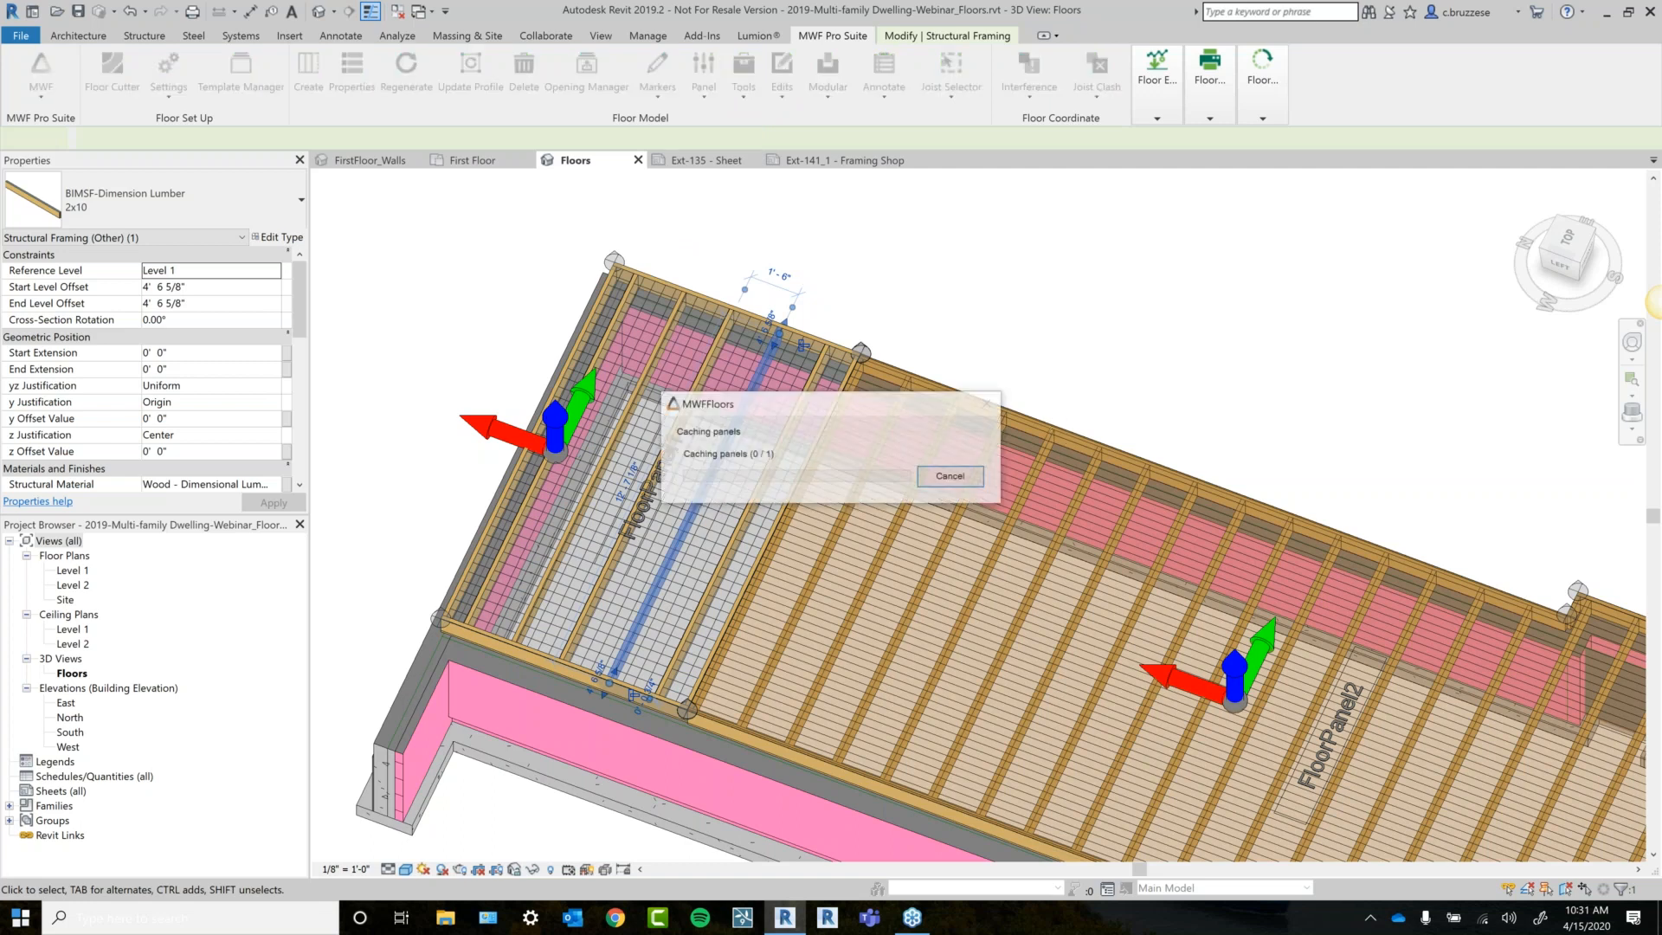
{"action": "left_click_drag", "start_coordinate": [147, 57], "coordinate": [318, 111]}
{"action": "left_click", "coordinate": [323, 448]}
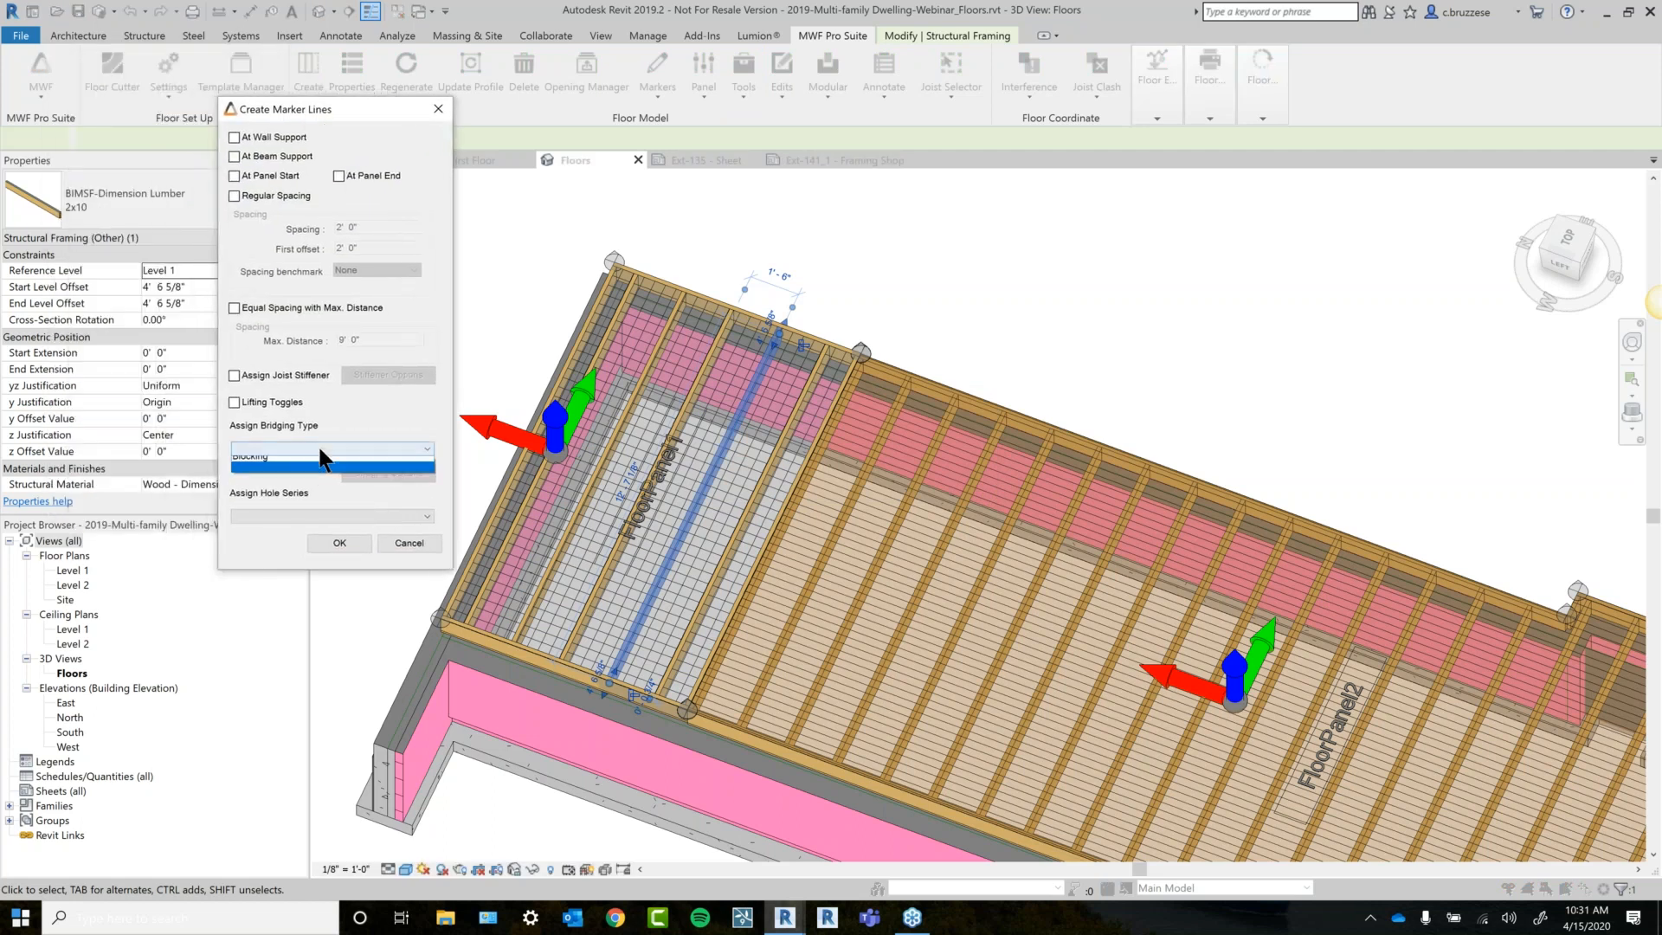
{"action": "left_click", "coordinate": [312, 466]}
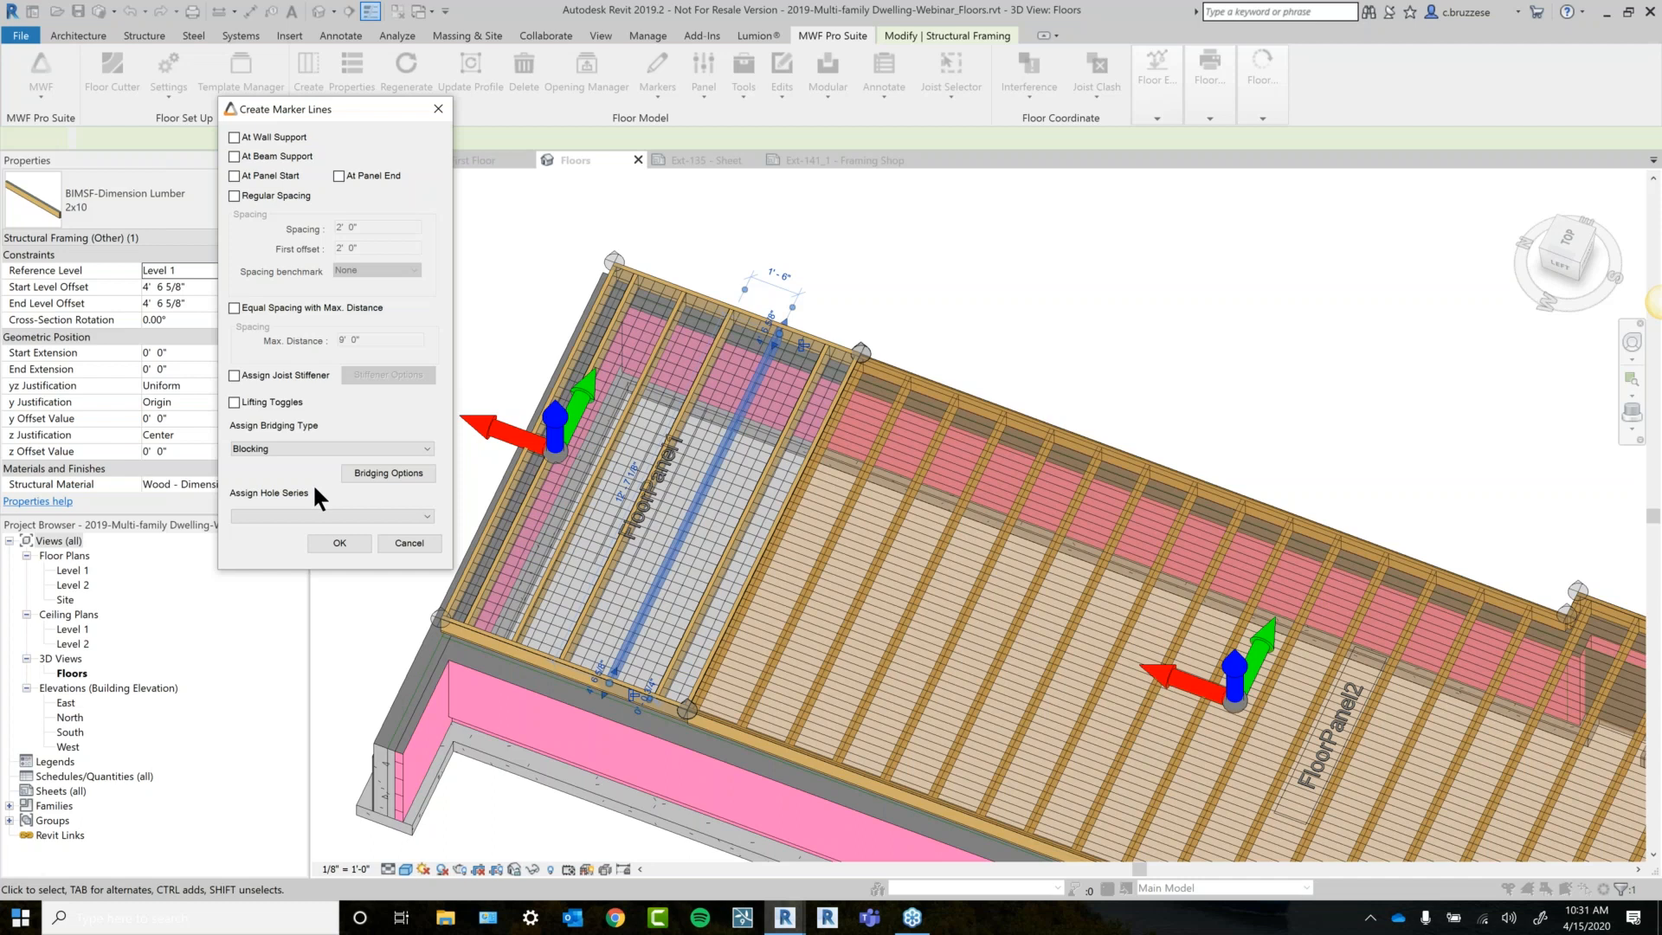
{"action": "left_click", "coordinate": [272, 199]}
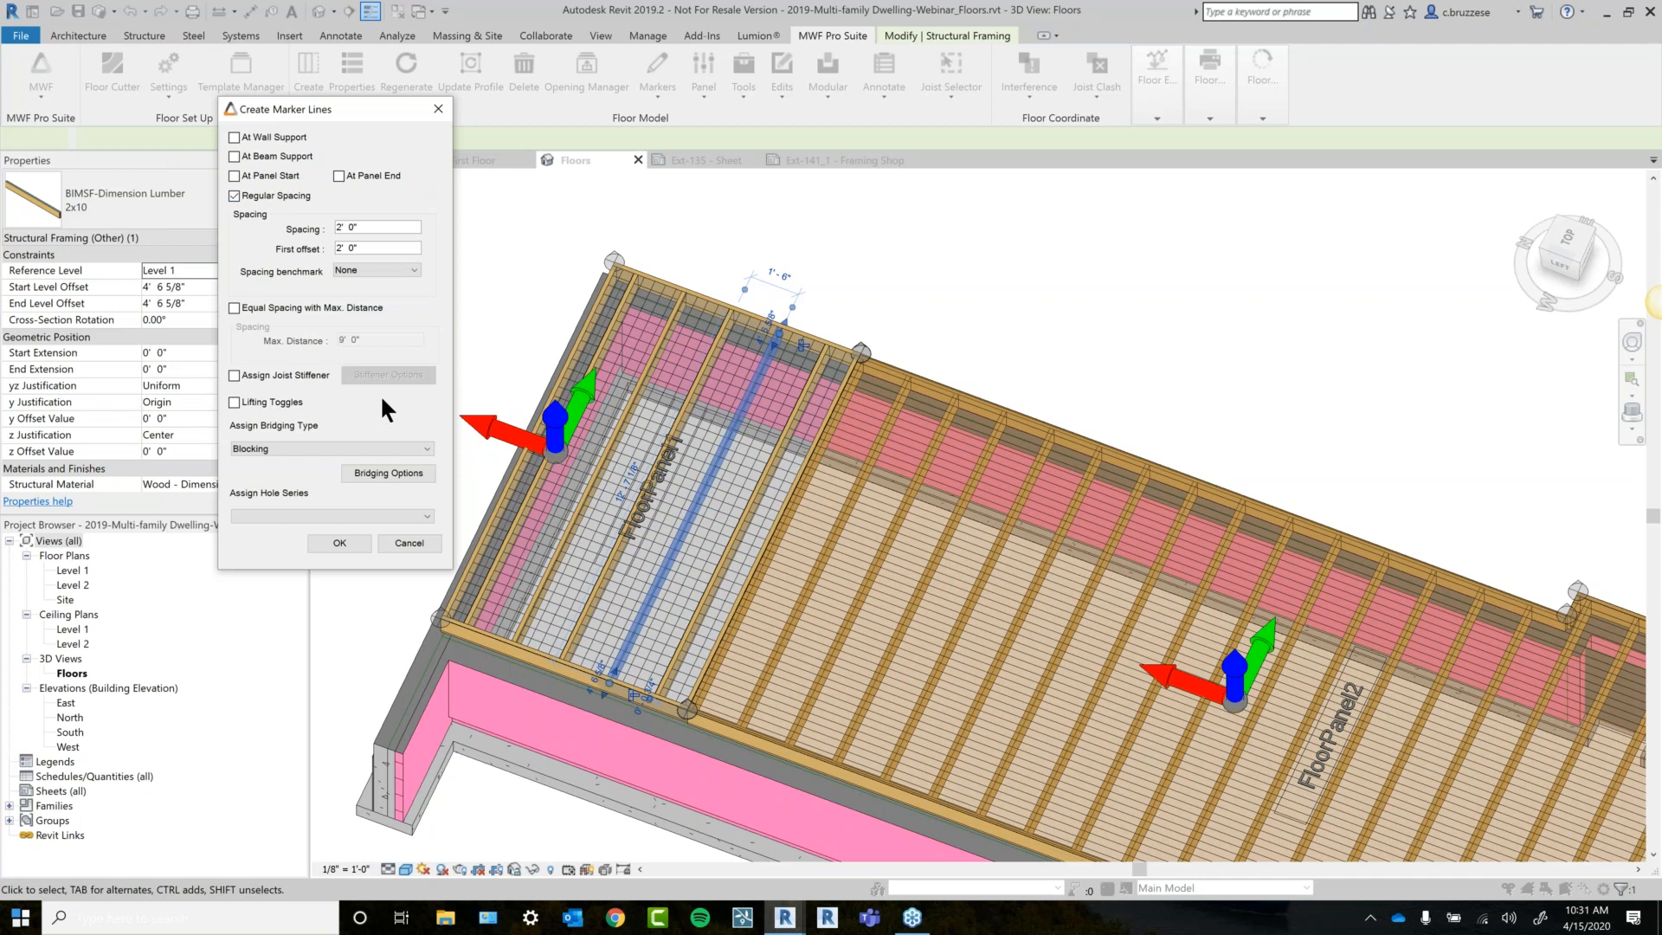
{"action": "left_click", "coordinate": [360, 269]}
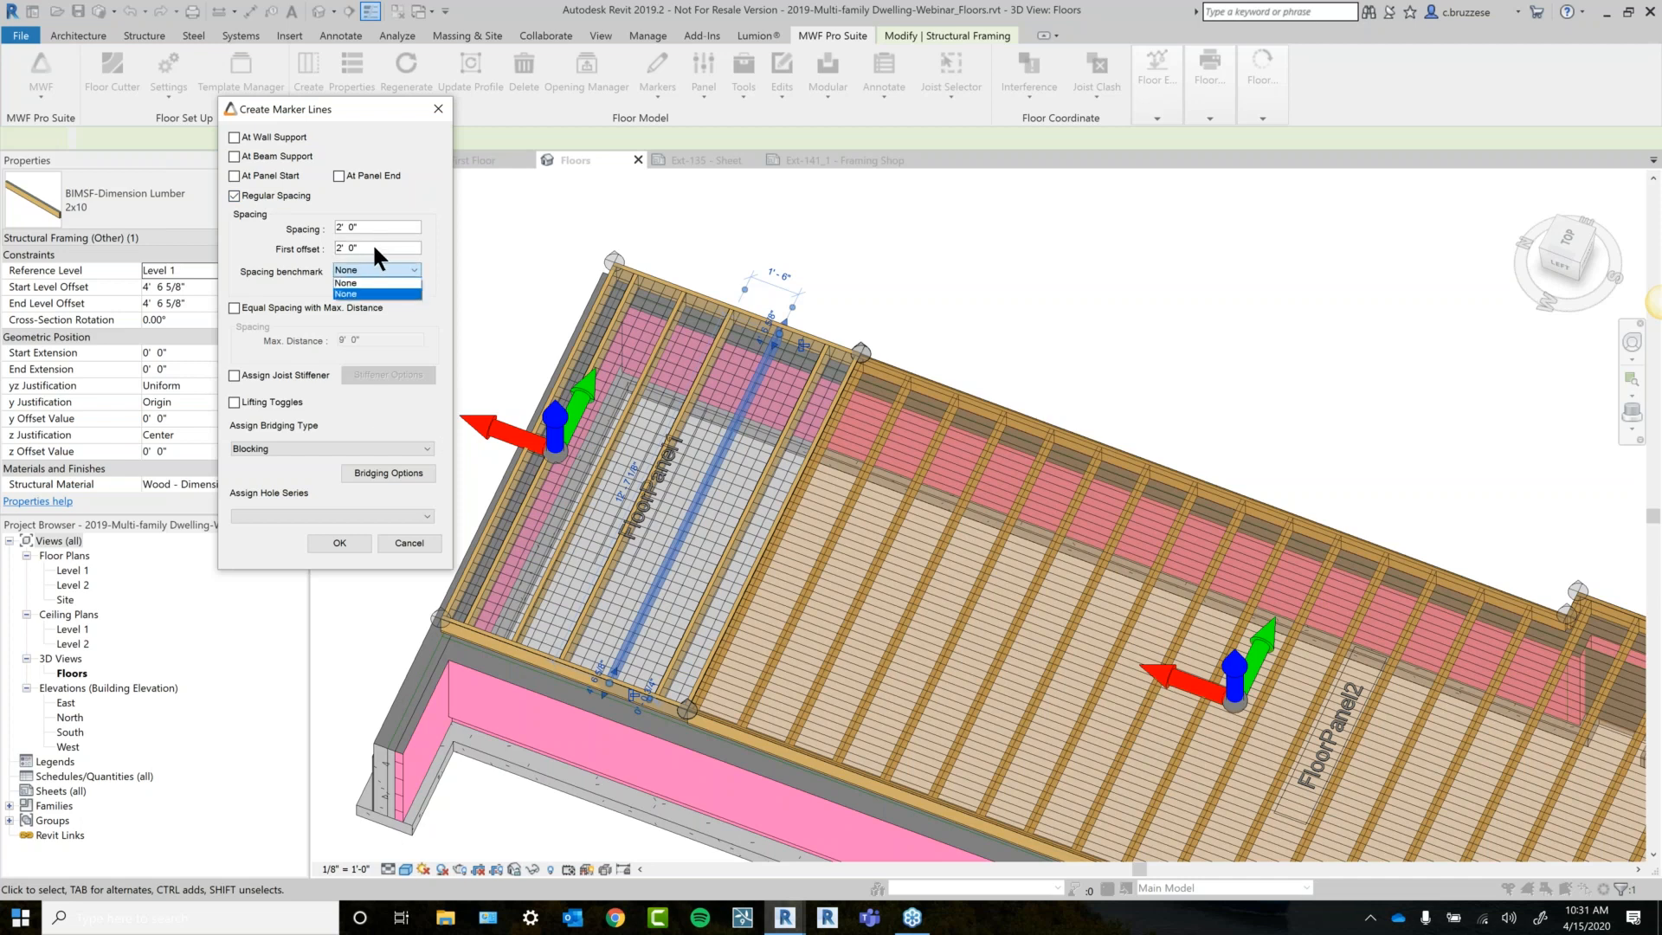
{"action": "left_click", "coordinate": [372, 215]}
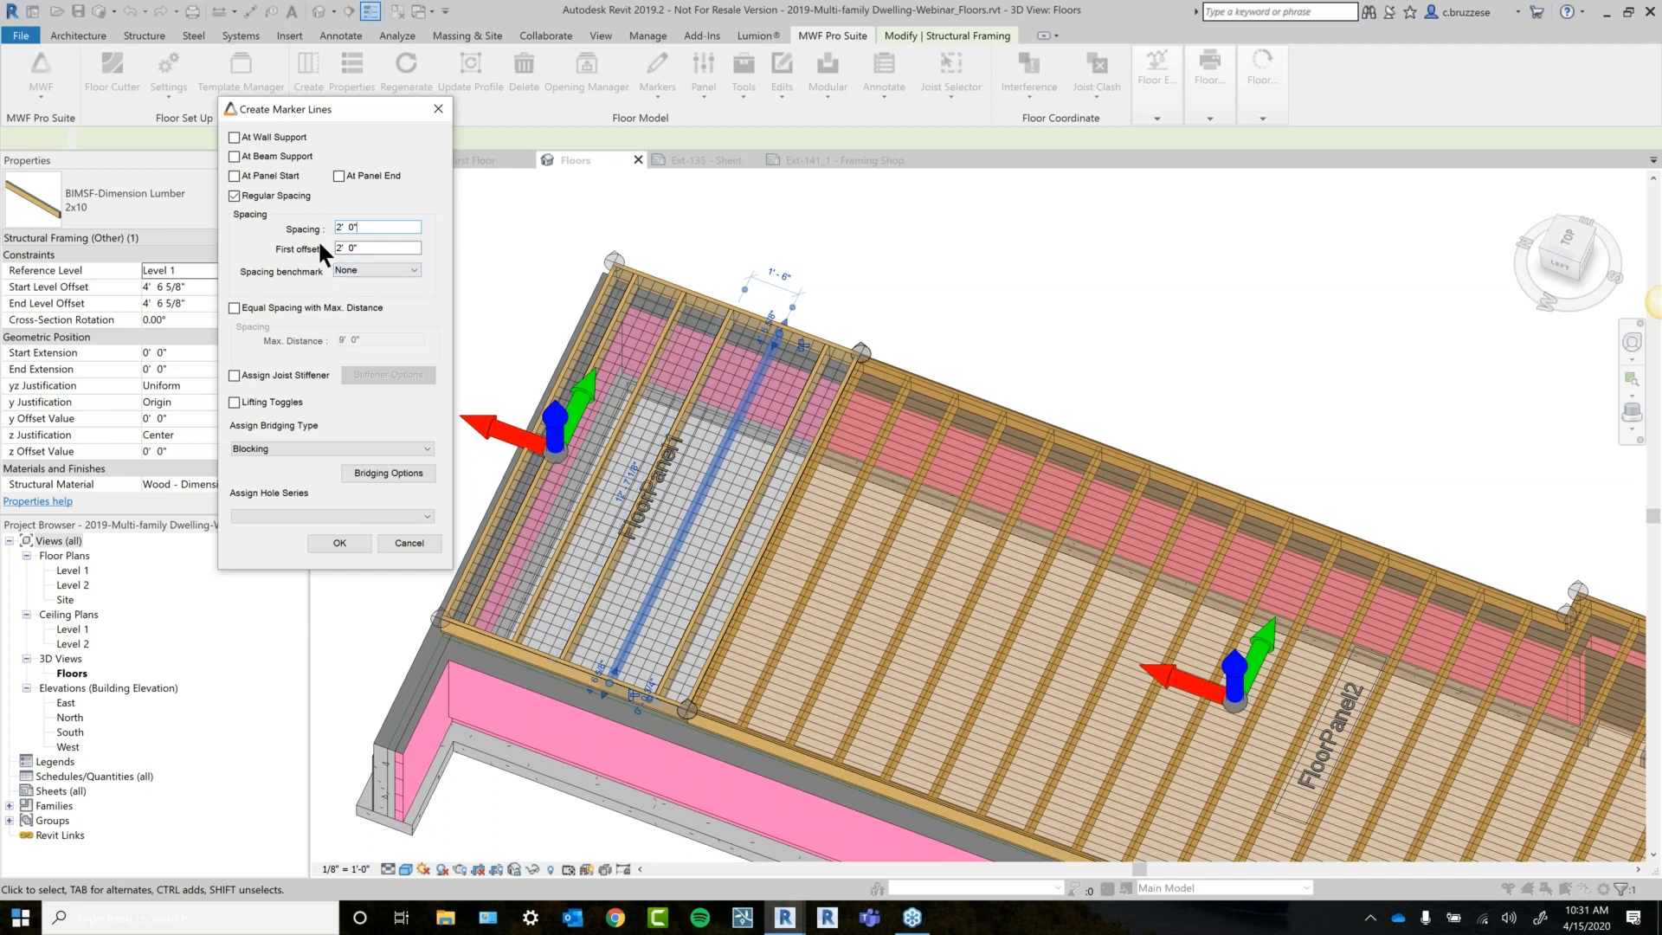
{"action": "left_click", "coordinate": [340, 542]}
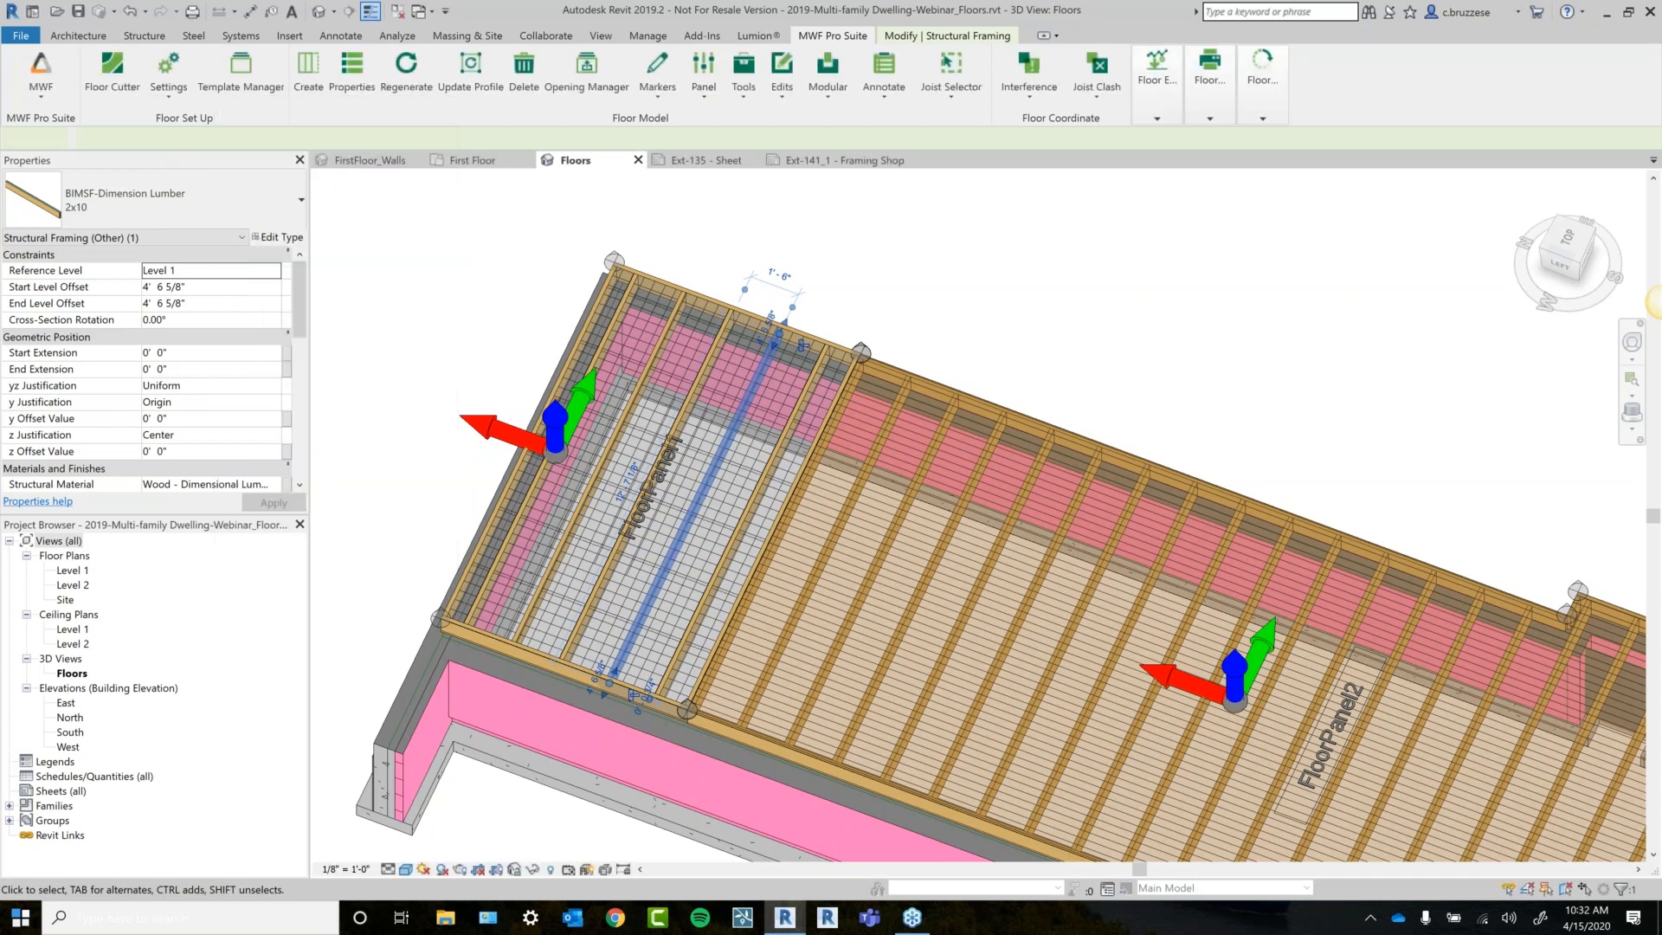
Temporarily hide the ceramic flooring floor element of FloorPanel1.
{"action": "left_click", "coordinate": [653, 537]}
{"action": "scroll", "coordinate": [647, 534], "scroll_direction": "up", "scroll_amount": 3}
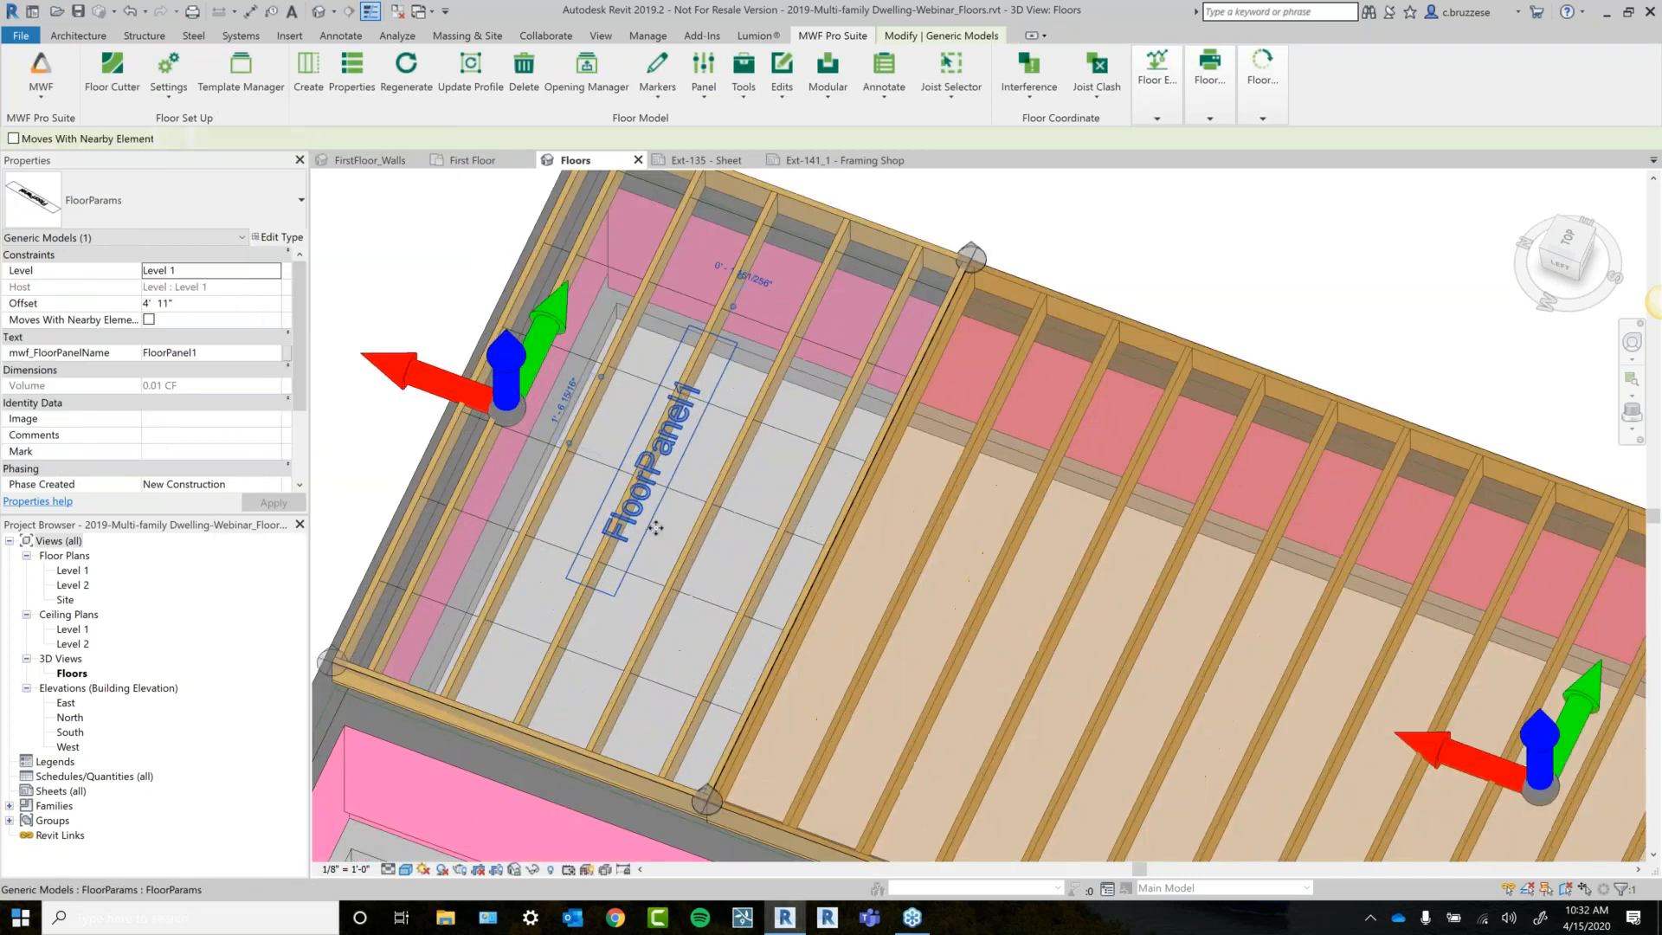
{"action": "left_click", "coordinate": [688, 483]}
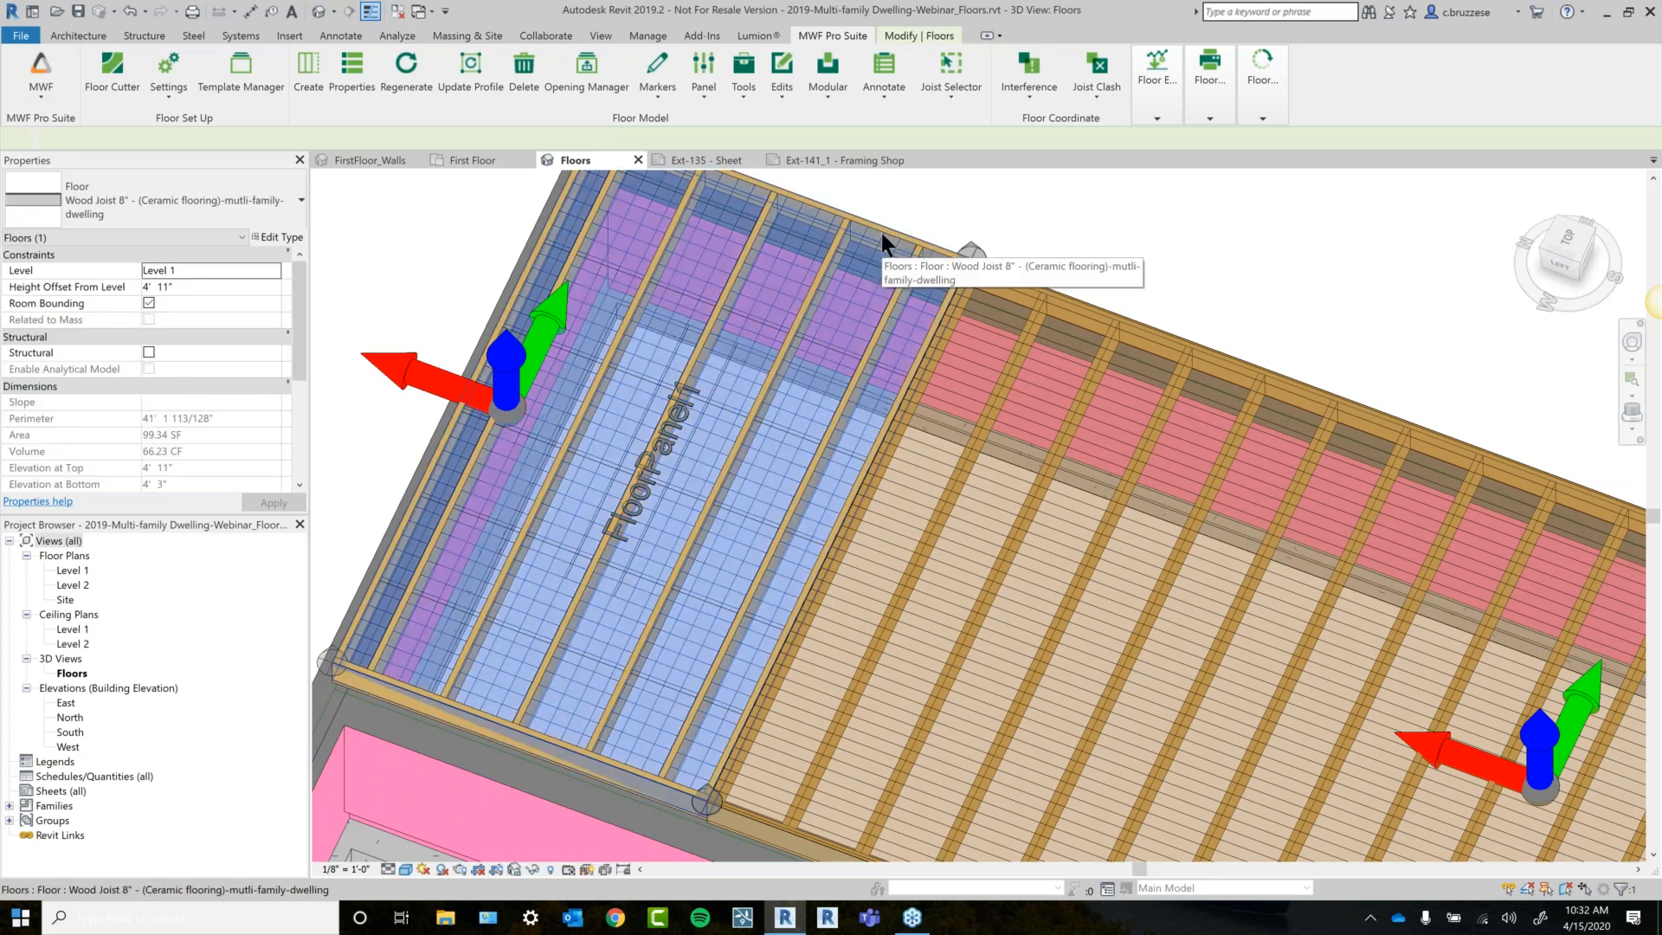
{"action": "key", "text": "Escape"}
{"action": "key", "text": "h"}
{"action": "key", "text": "h"}
Inspect the marker lines crossing FloorPanel1 and select the 2x10 joist nearest the edge shared with FloorPanel2.
{"action": "left_click", "coordinate": [646, 639]}
{"action": "left_click", "coordinate": [671, 690]}
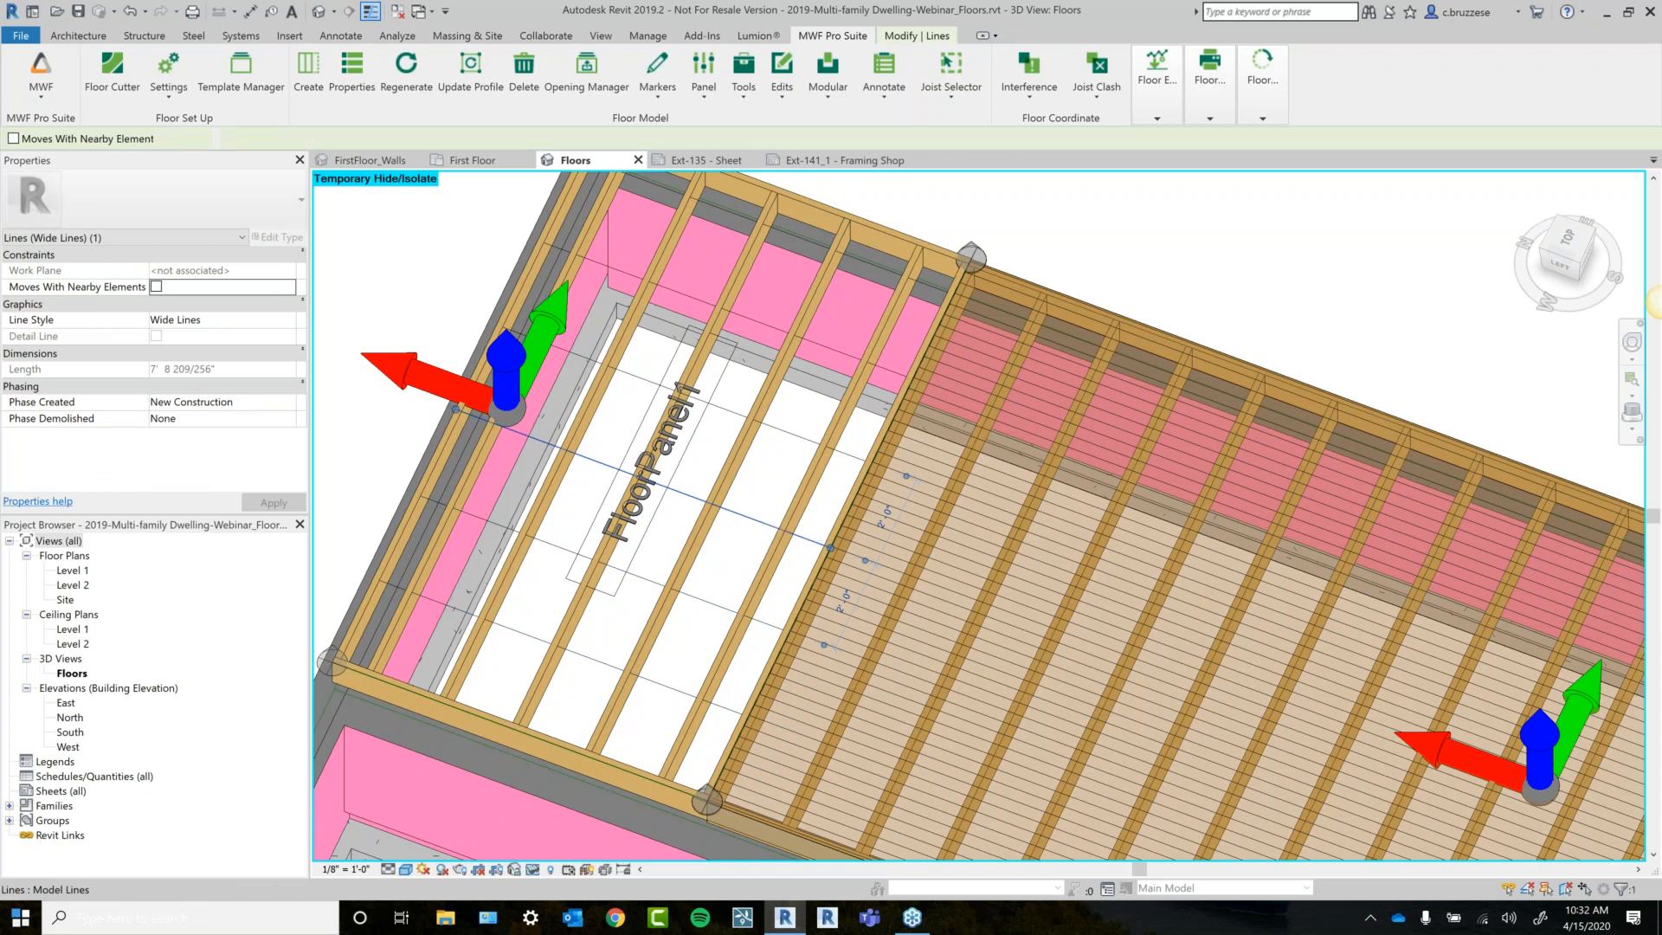
{"action": "middle_click_drag", "start_coordinate": [768, 670], "coordinate": [827, 622]}
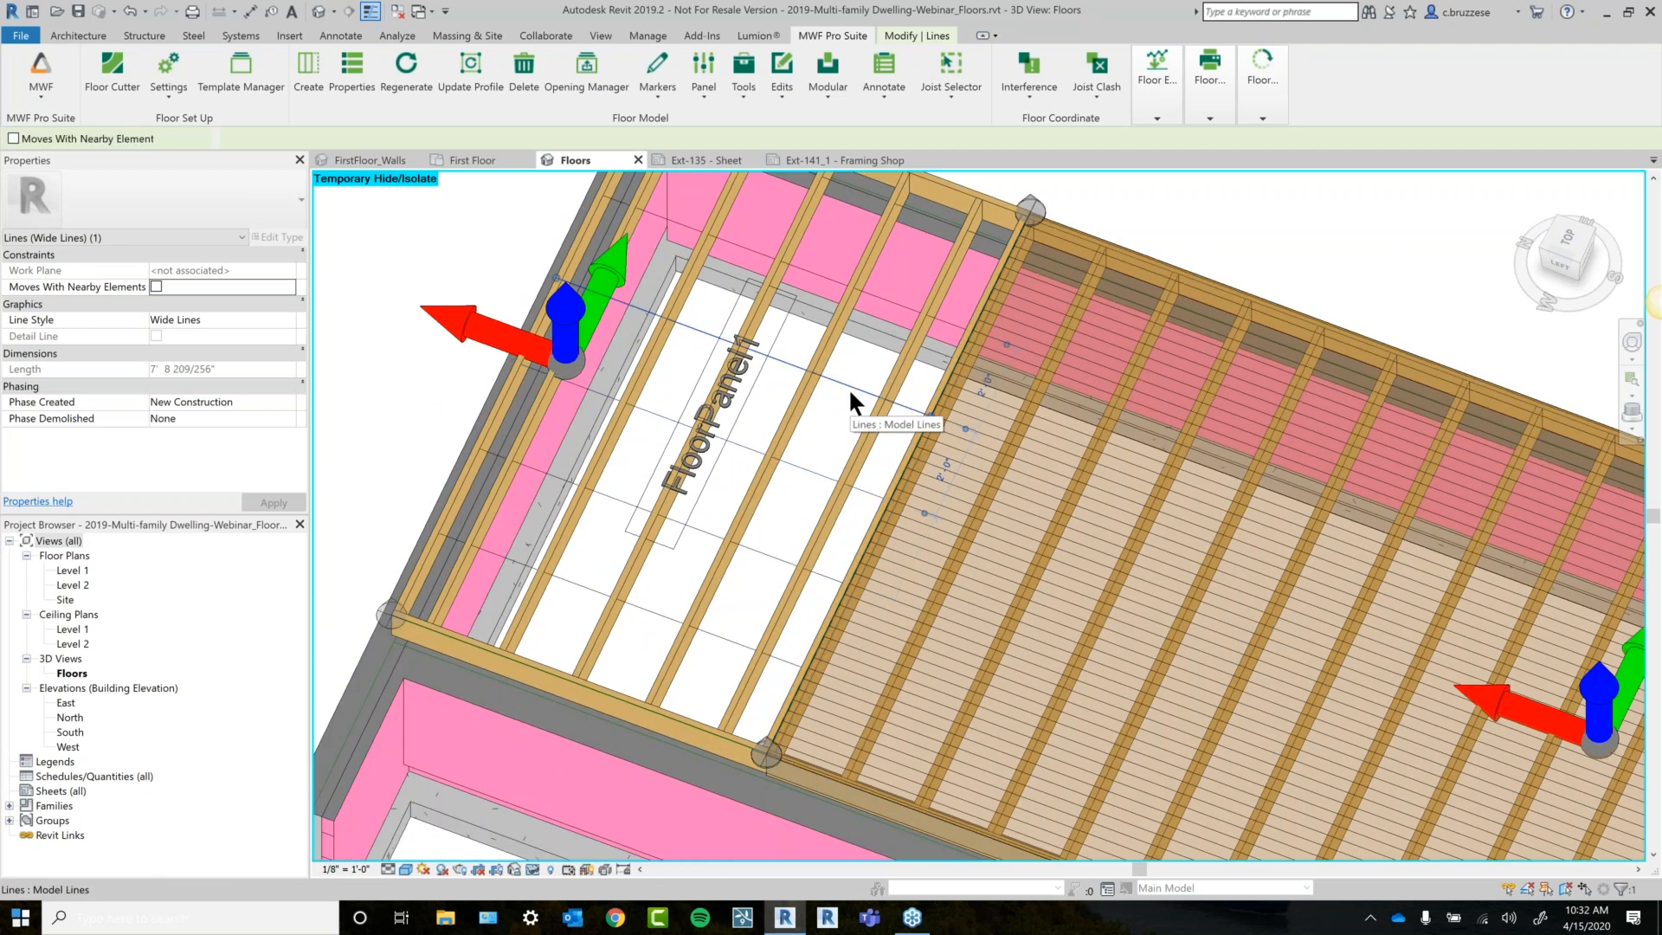
{"action": "key", "text": "Escape"}
{"action": "left_click", "coordinate": [854, 525]}
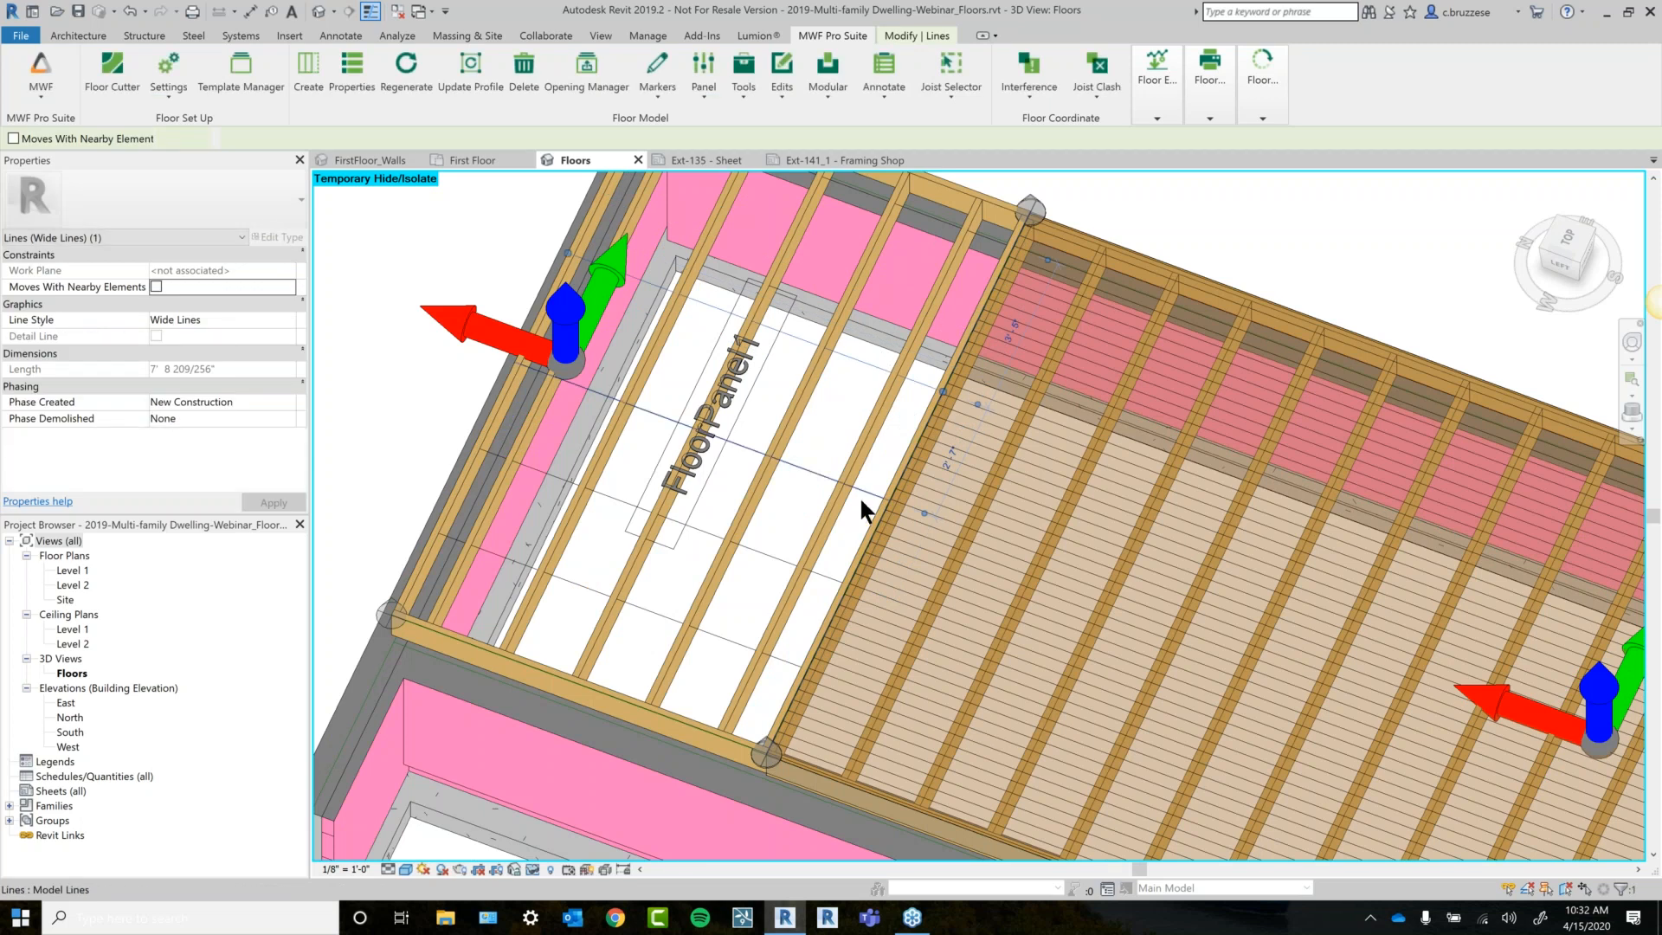
{"action": "left_click", "coordinate": [862, 447]}
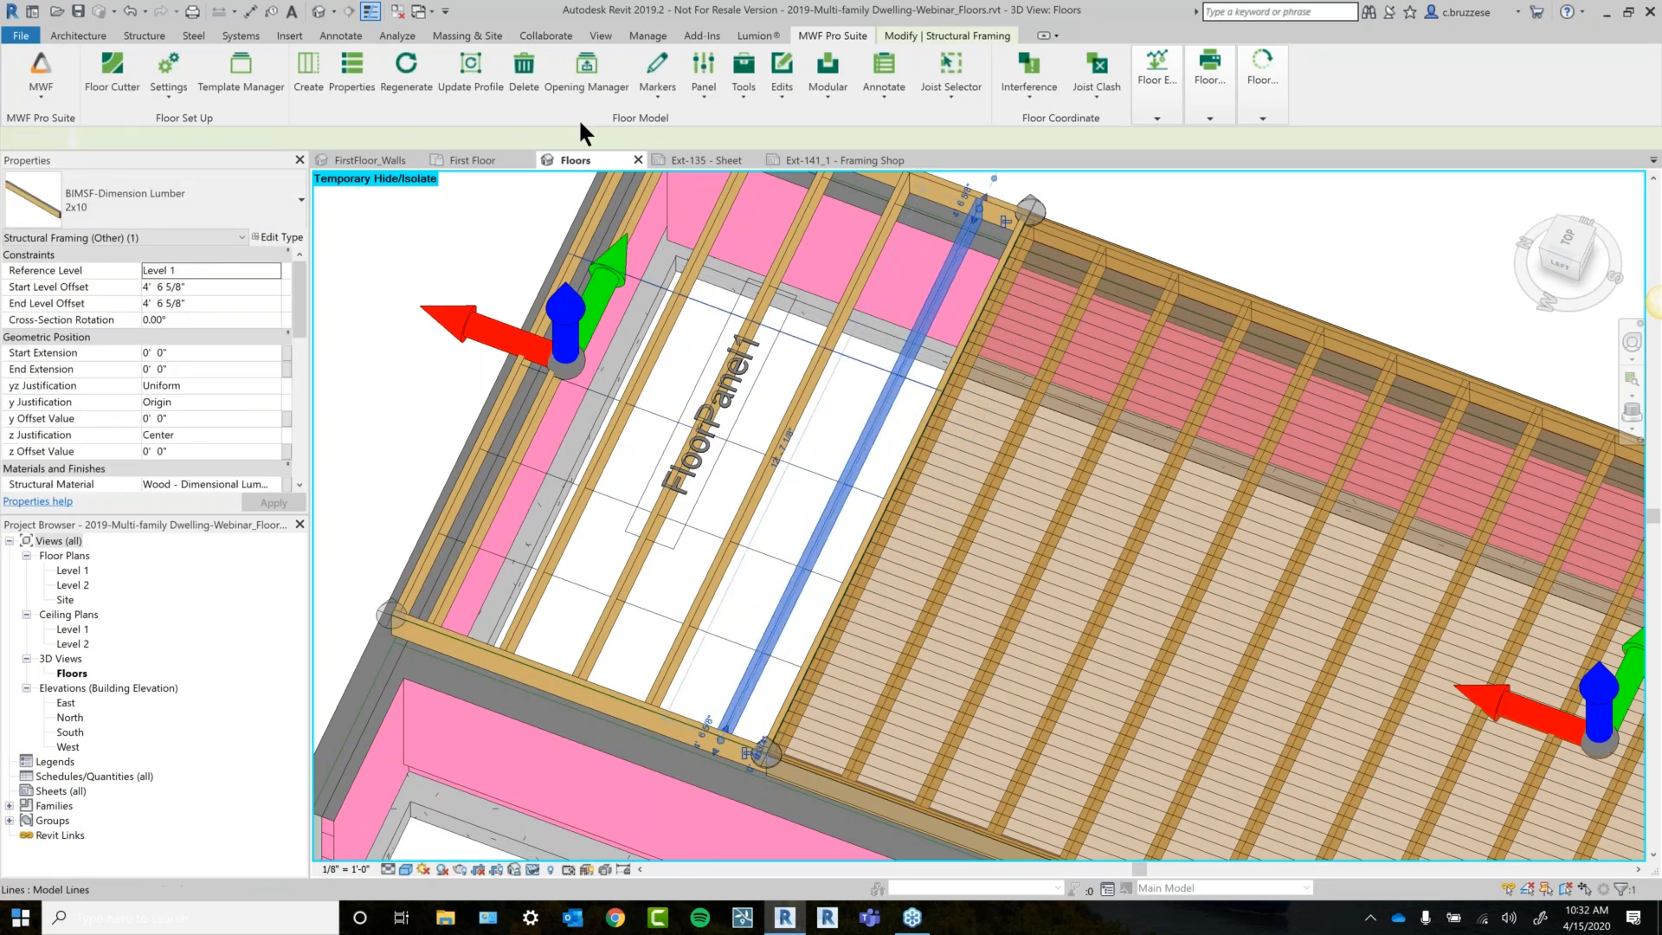
Regenerate FloorPanel1 to frame the blocking, then shorten one marker line between the joists to about 4' 4".
{"action": "left_click", "coordinate": [429, 73]}
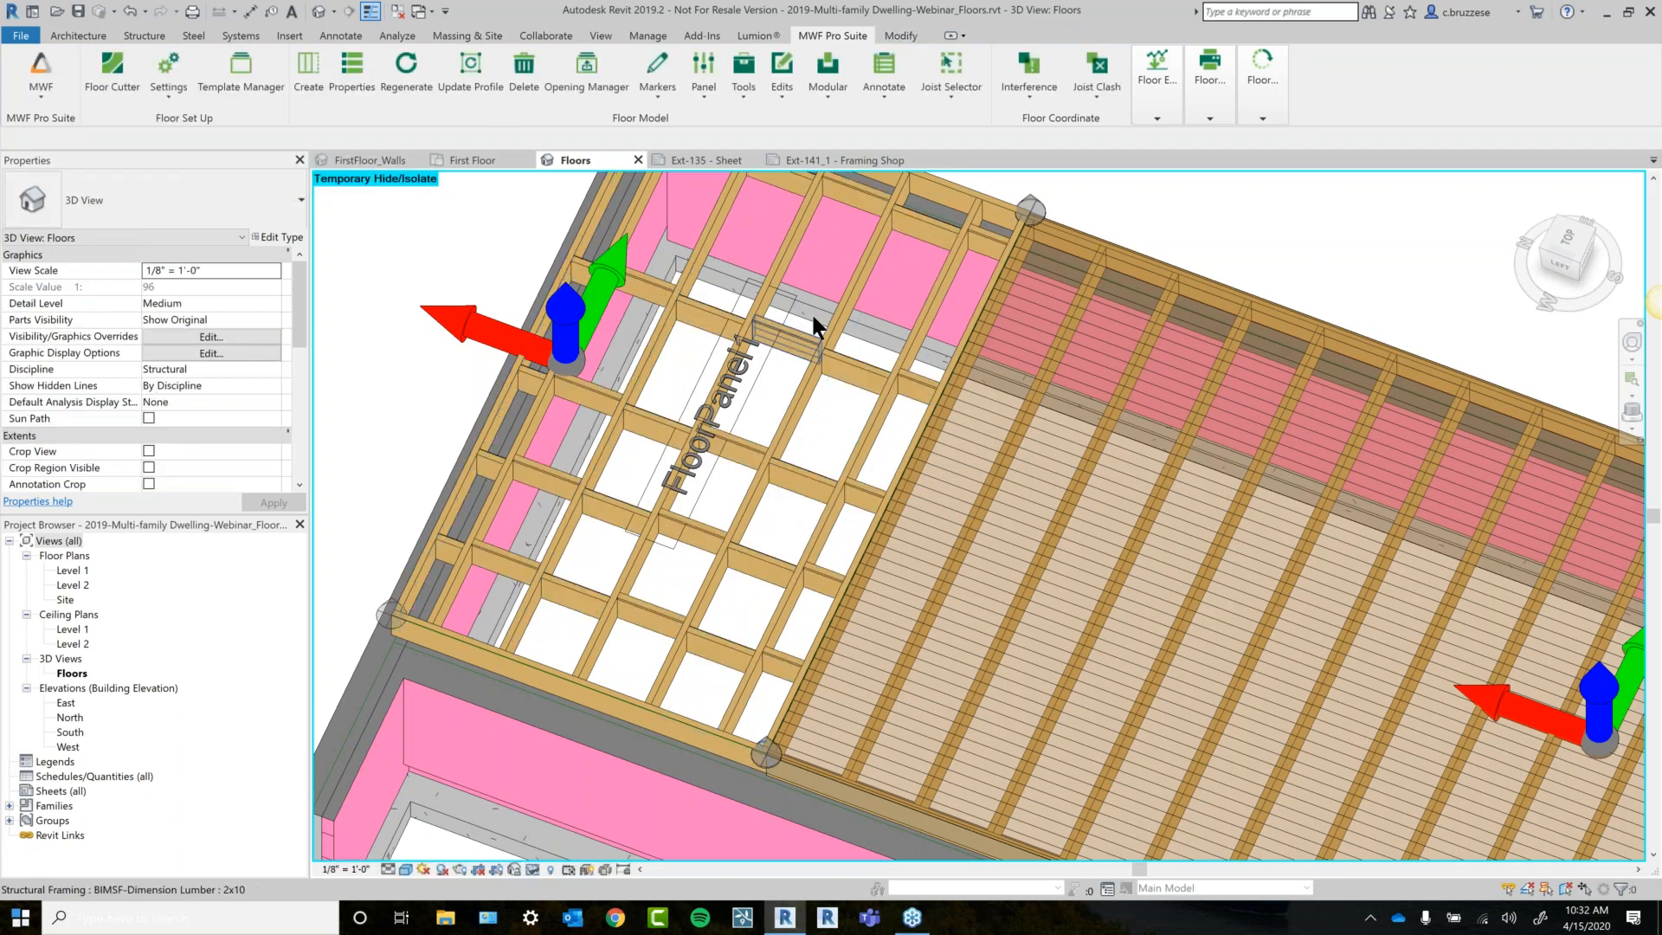
{"action": "left_click", "coordinate": [817, 337]}
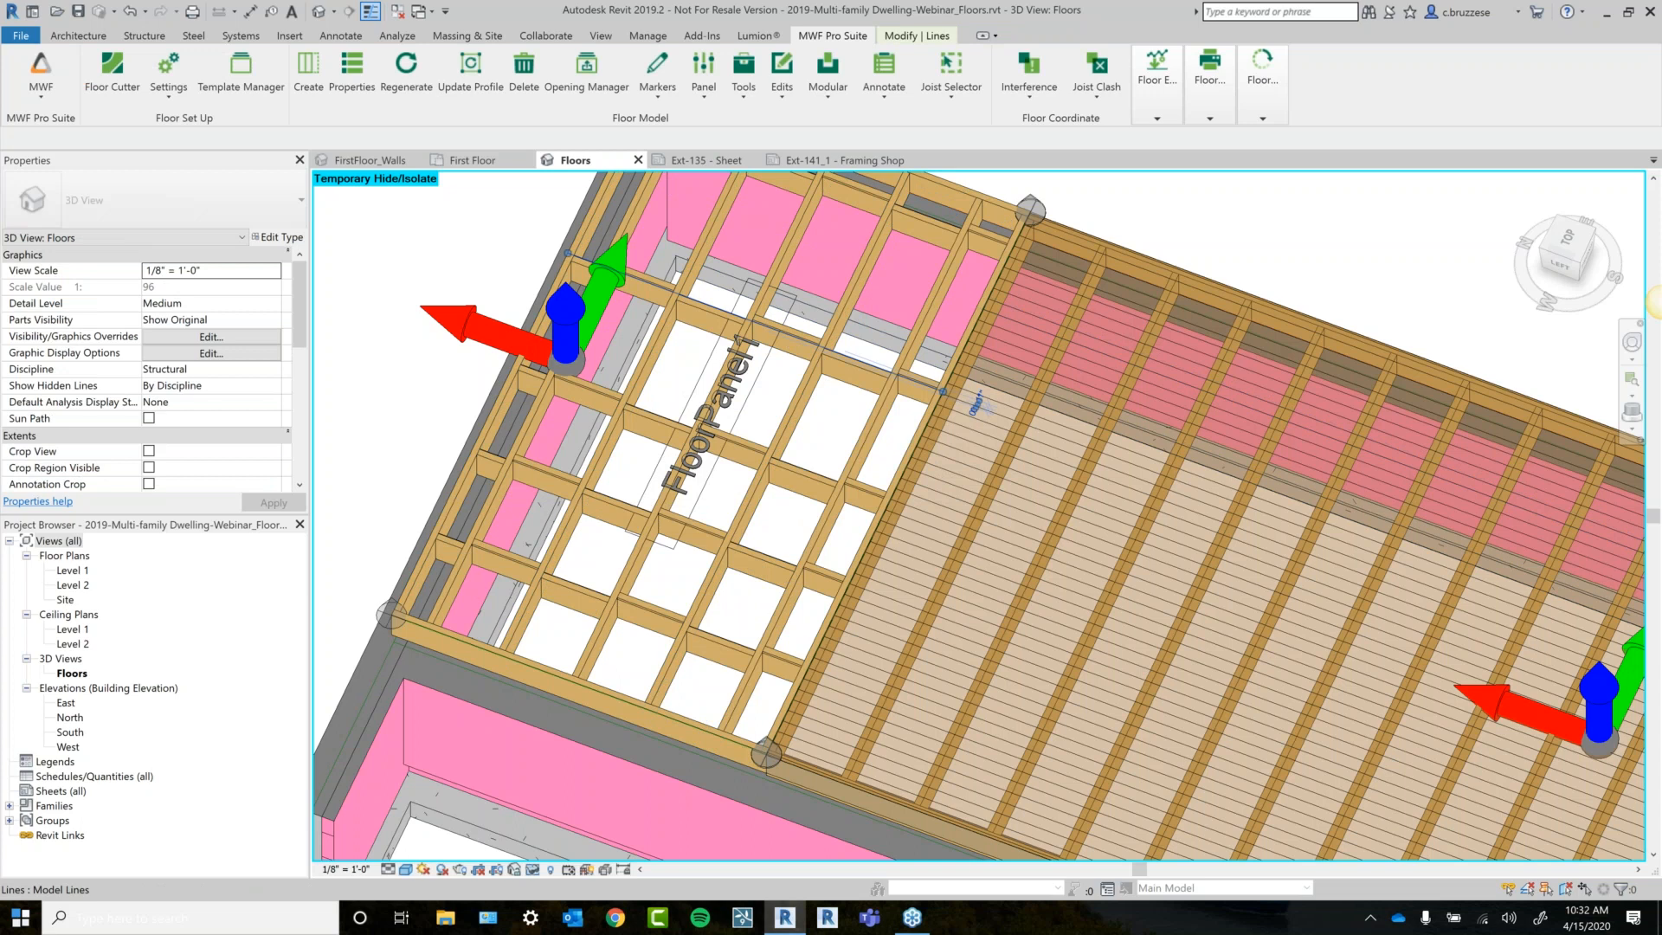
{"action": "mouse_move", "coordinate": [811, 502]}
{"action": "middle_mouse_down", "text": "shift"}
{"action": "mouse_move", "coordinate": [866, 509]}
{"action": "mouse_move", "coordinate": [807, 516]}
{"action": "middle_mouse_up", "text": "shift"}
{"action": "left_click_drag", "start_coordinate": [940, 400], "coordinate": [672, 273]}
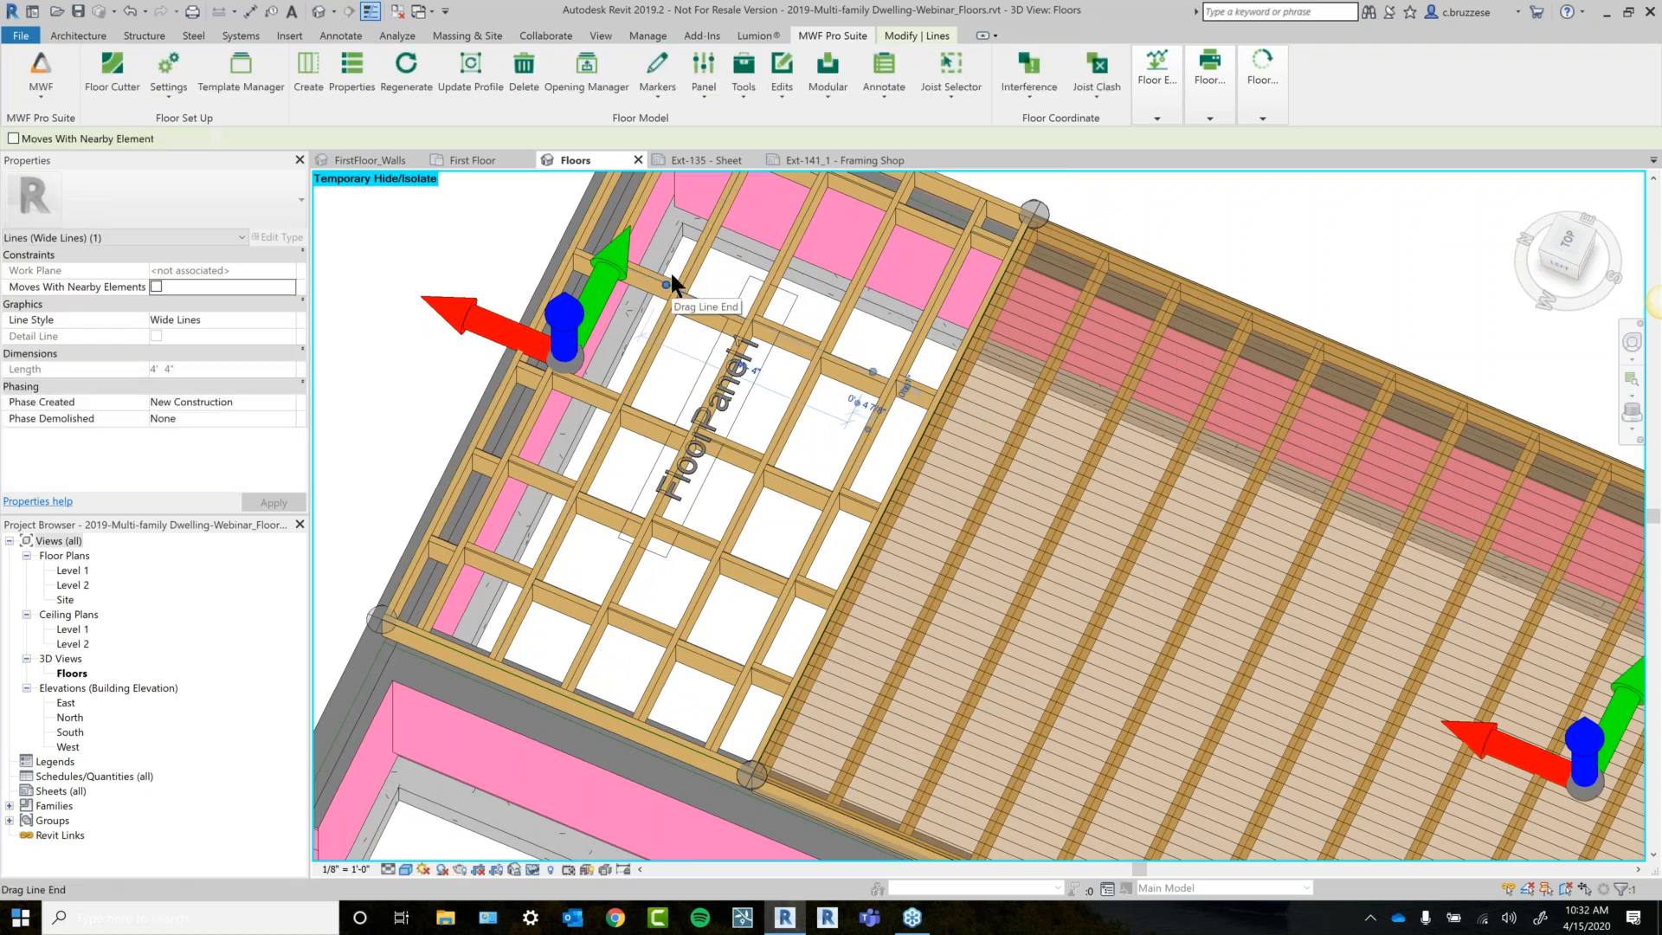
{"action": "key", "text": "Escape"}
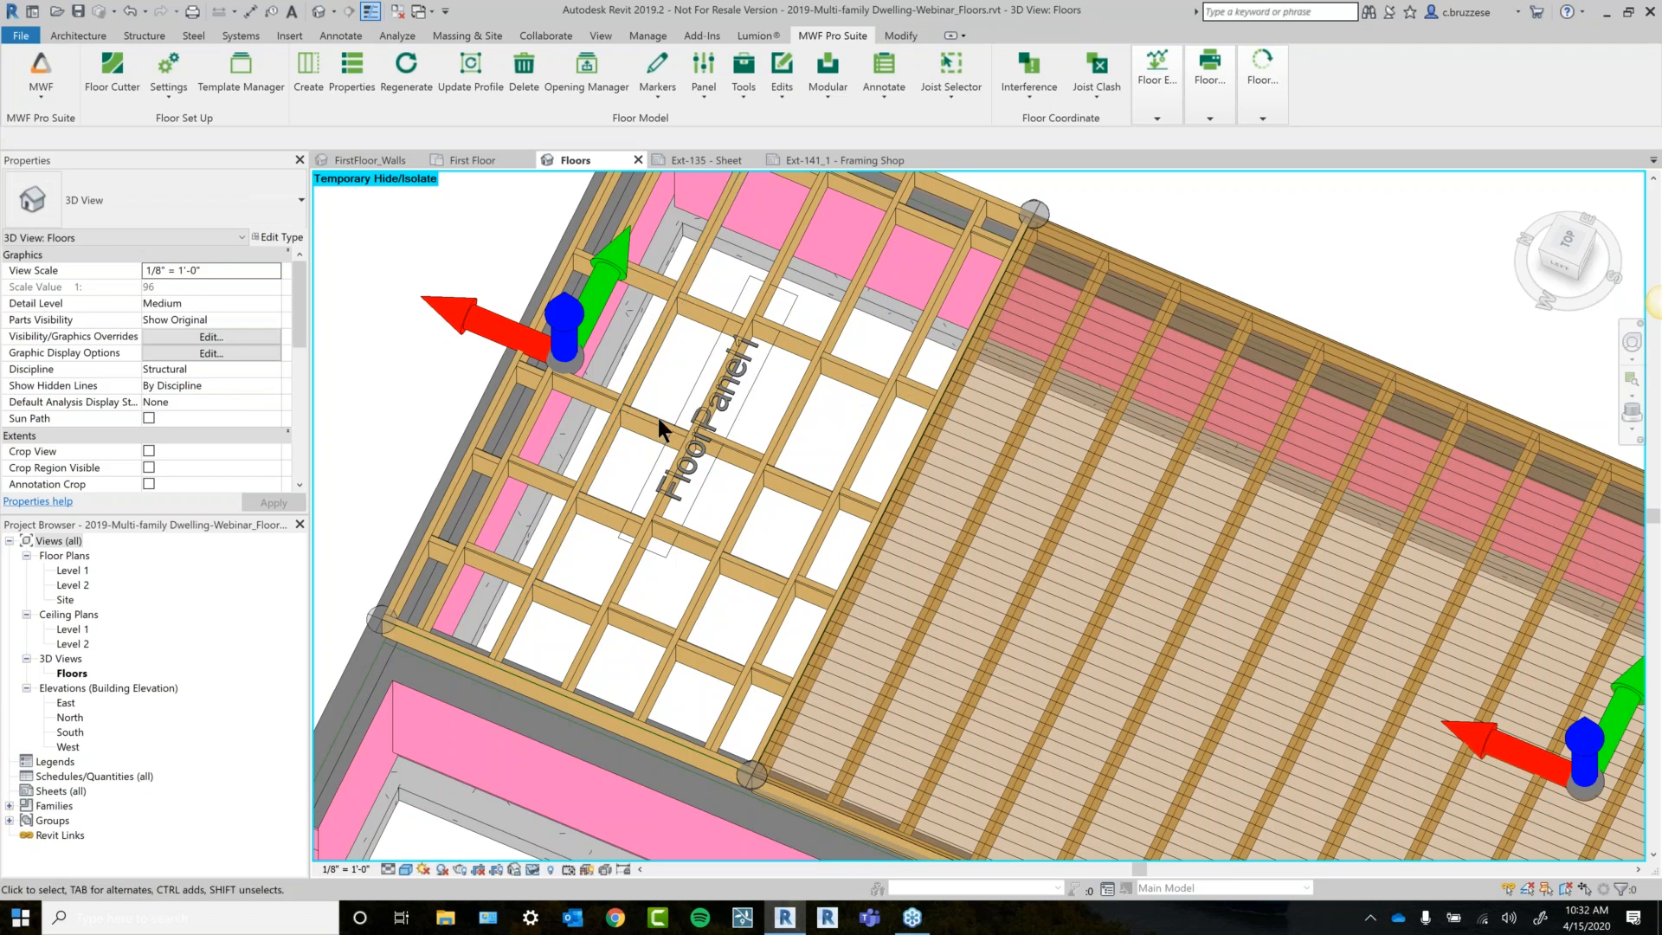
Review the bridging type choices in the properties of a full-width marker line in FloorPanel1, leaving them unchanged.
{"action": "left_click", "coordinate": [660, 417]}
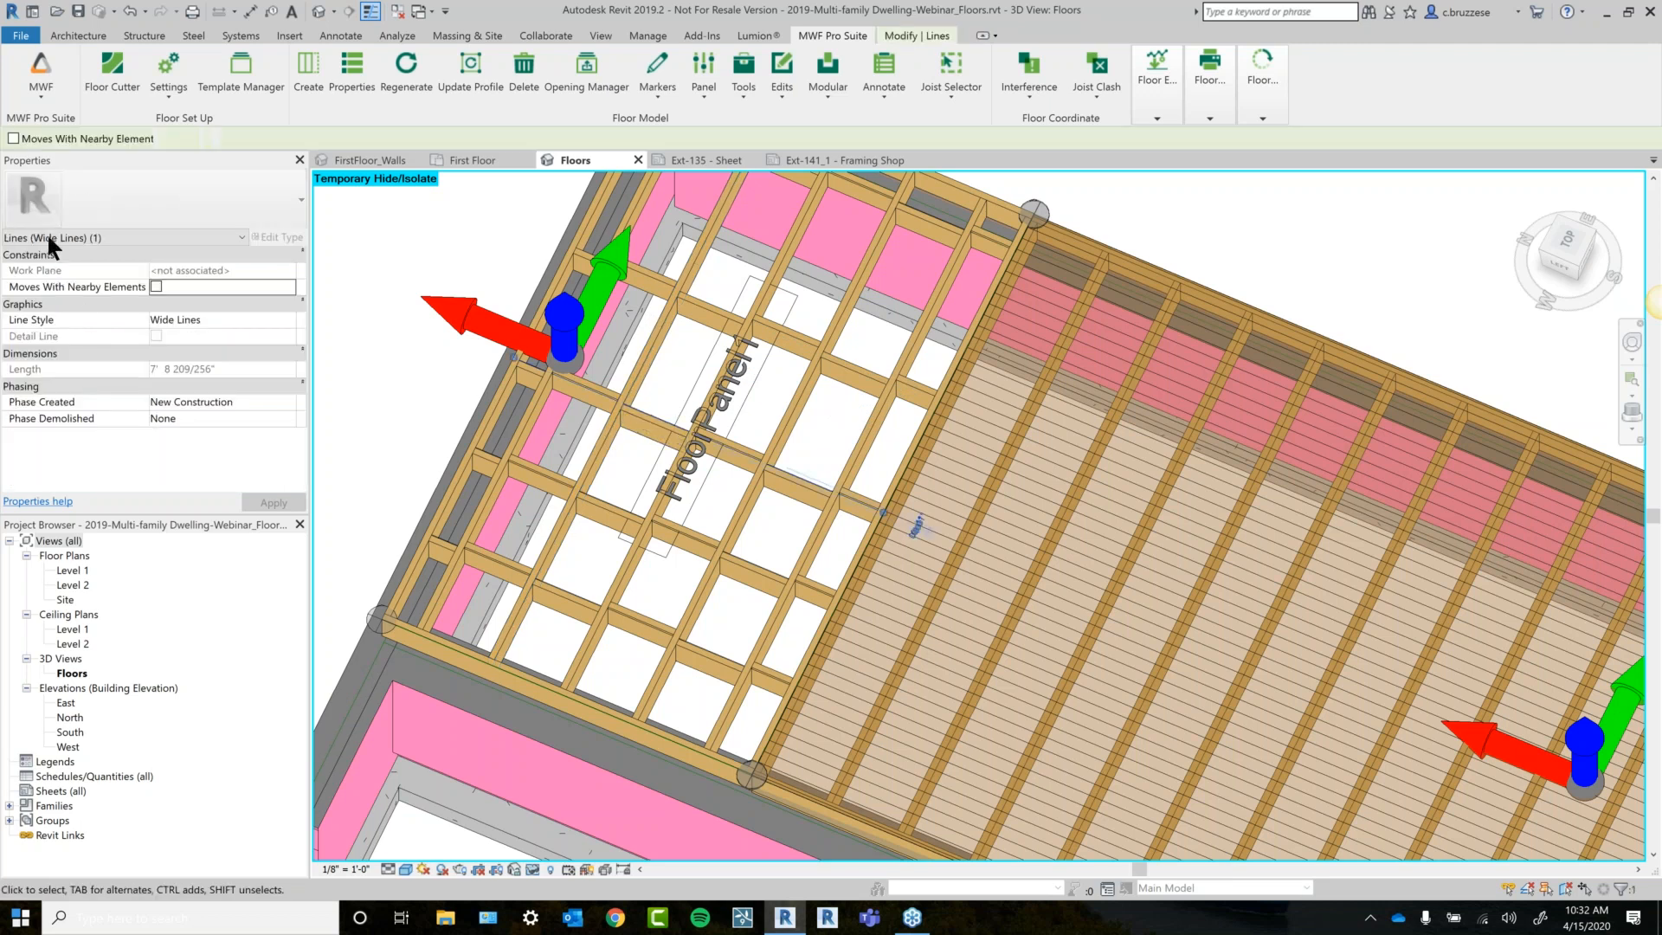
{"action": "left_click", "coordinate": [351, 74]}
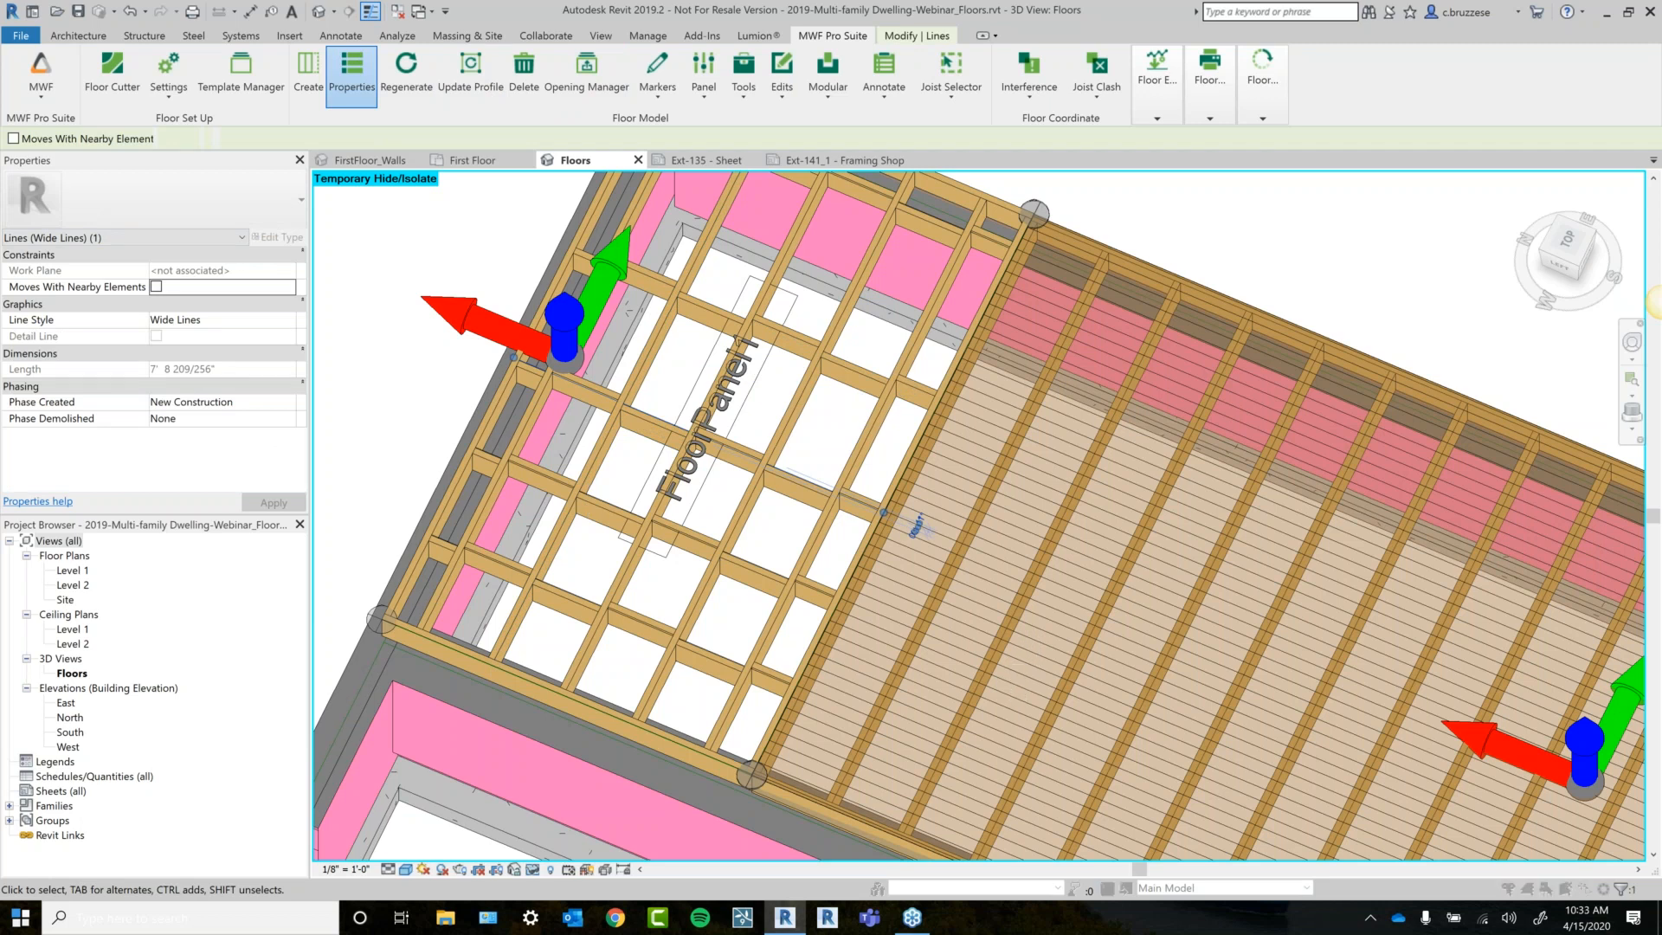
{"action": "left_click", "coordinate": [232, 149]}
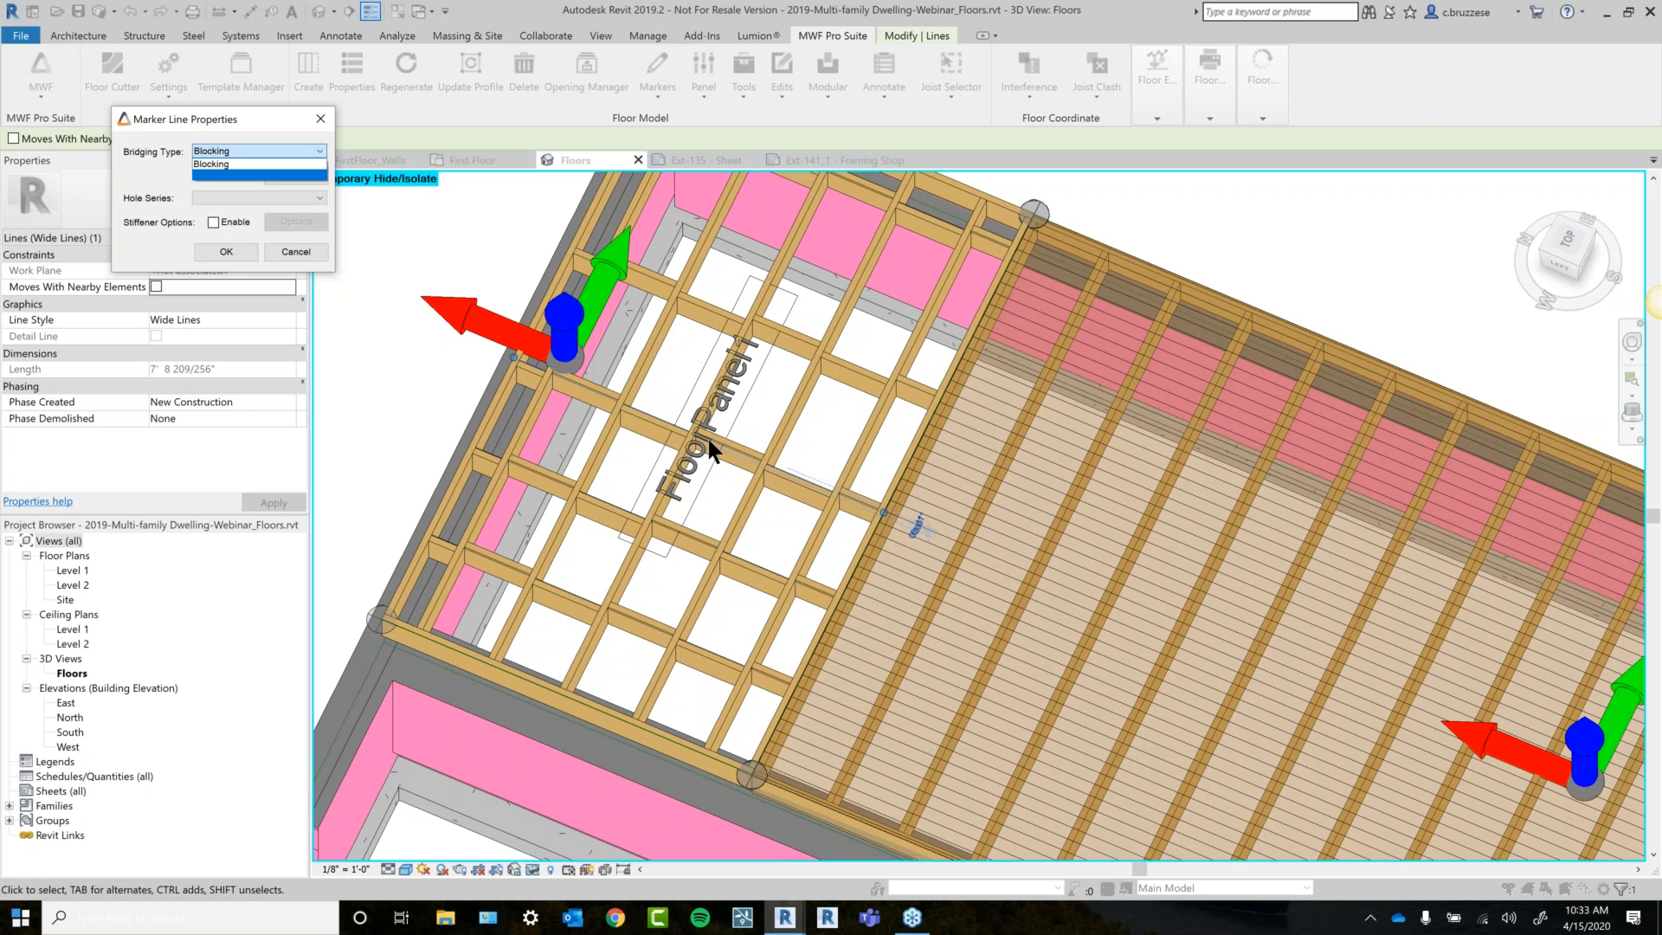
{"action": "left_click", "coordinate": [314, 117]}
{"action": "left_click", "coordinate": [319, 119]}
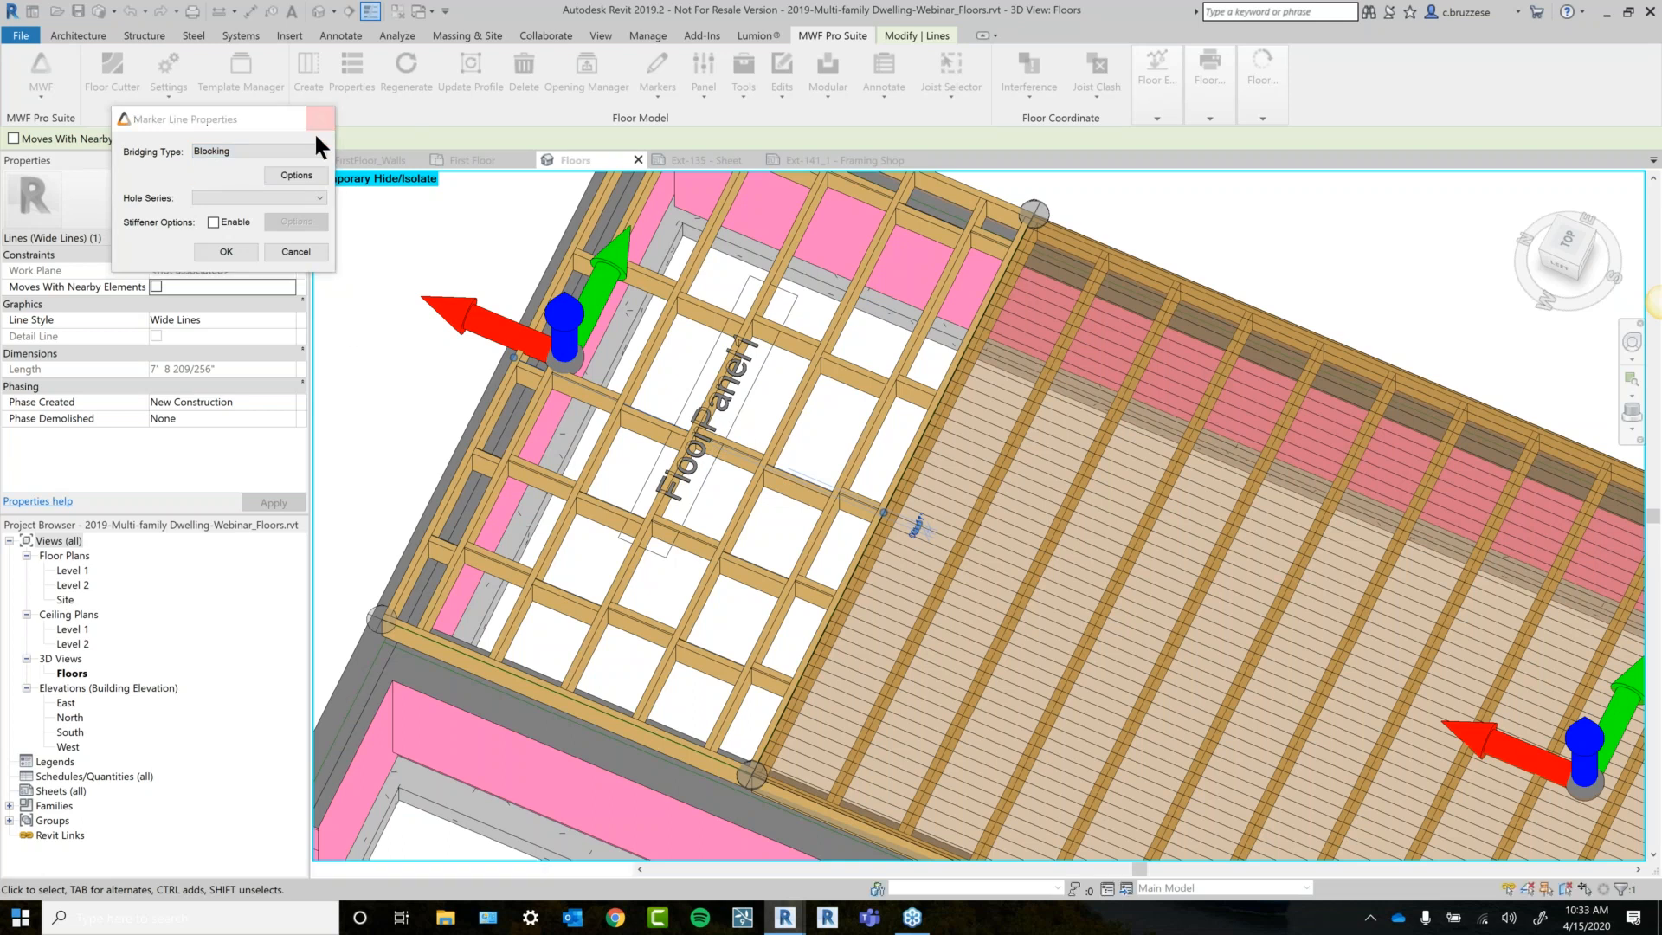
Remove surplus marker lines from FloorPanel1, regenerate its framing with two rows of blocking, and select a remaining marker line.
{"action": "scroll", "coordinate": [704, 491], "scroll_direction": "down", "scroll_amount": 1}
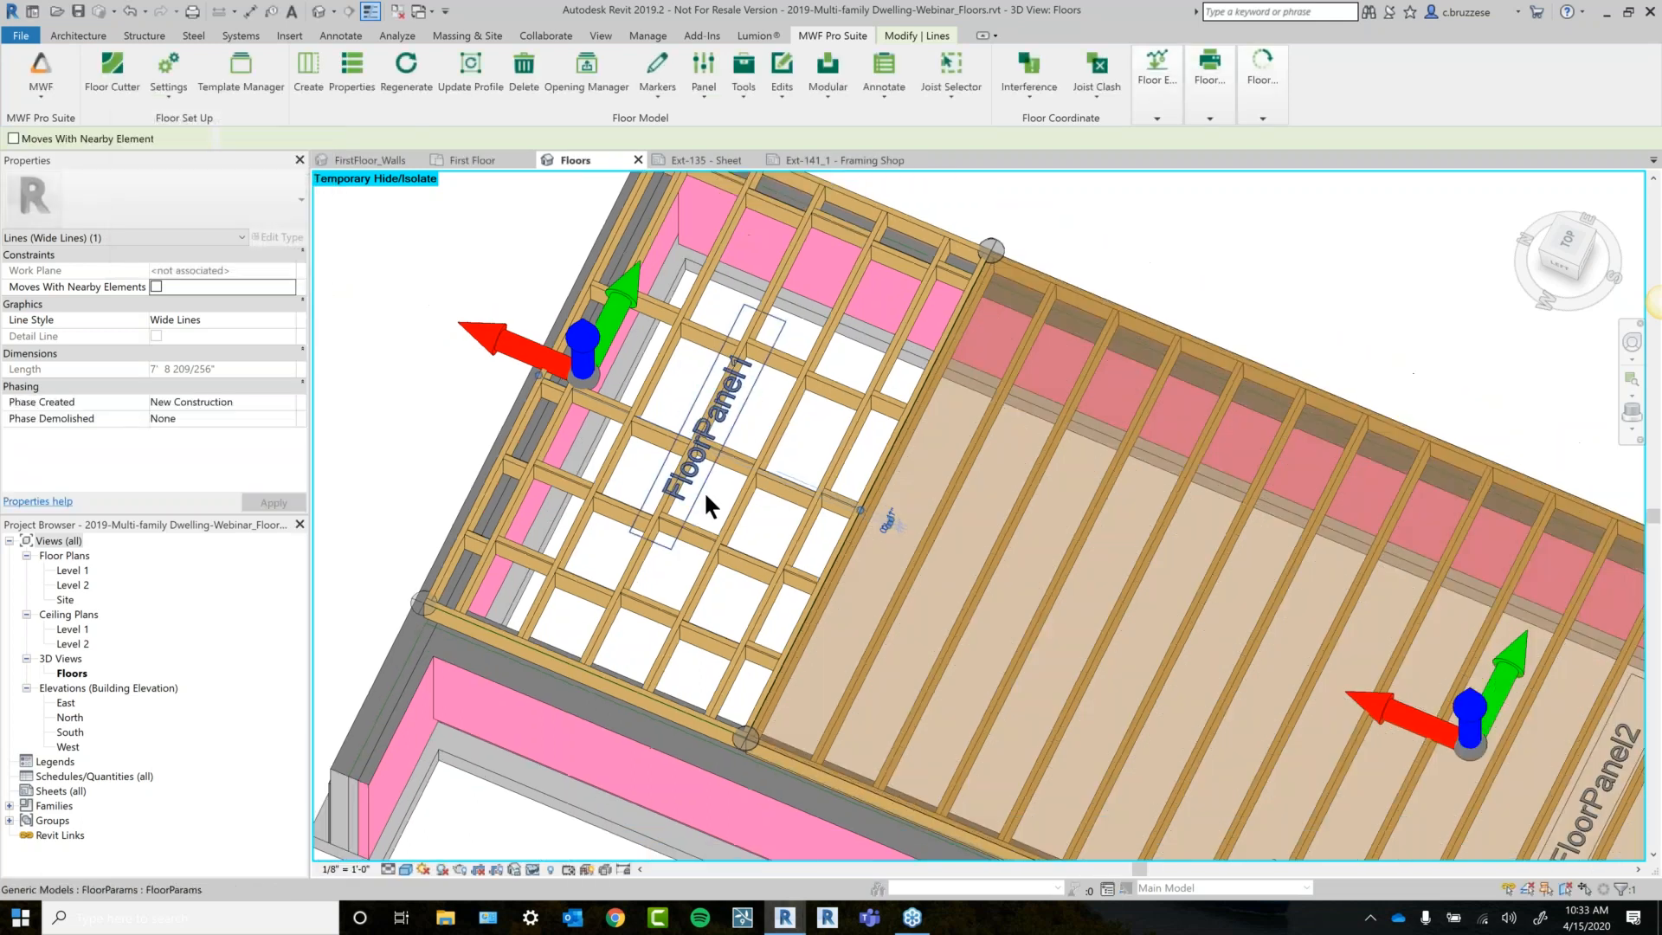
{"action": "left_click", "coordinate": [606, 487]}
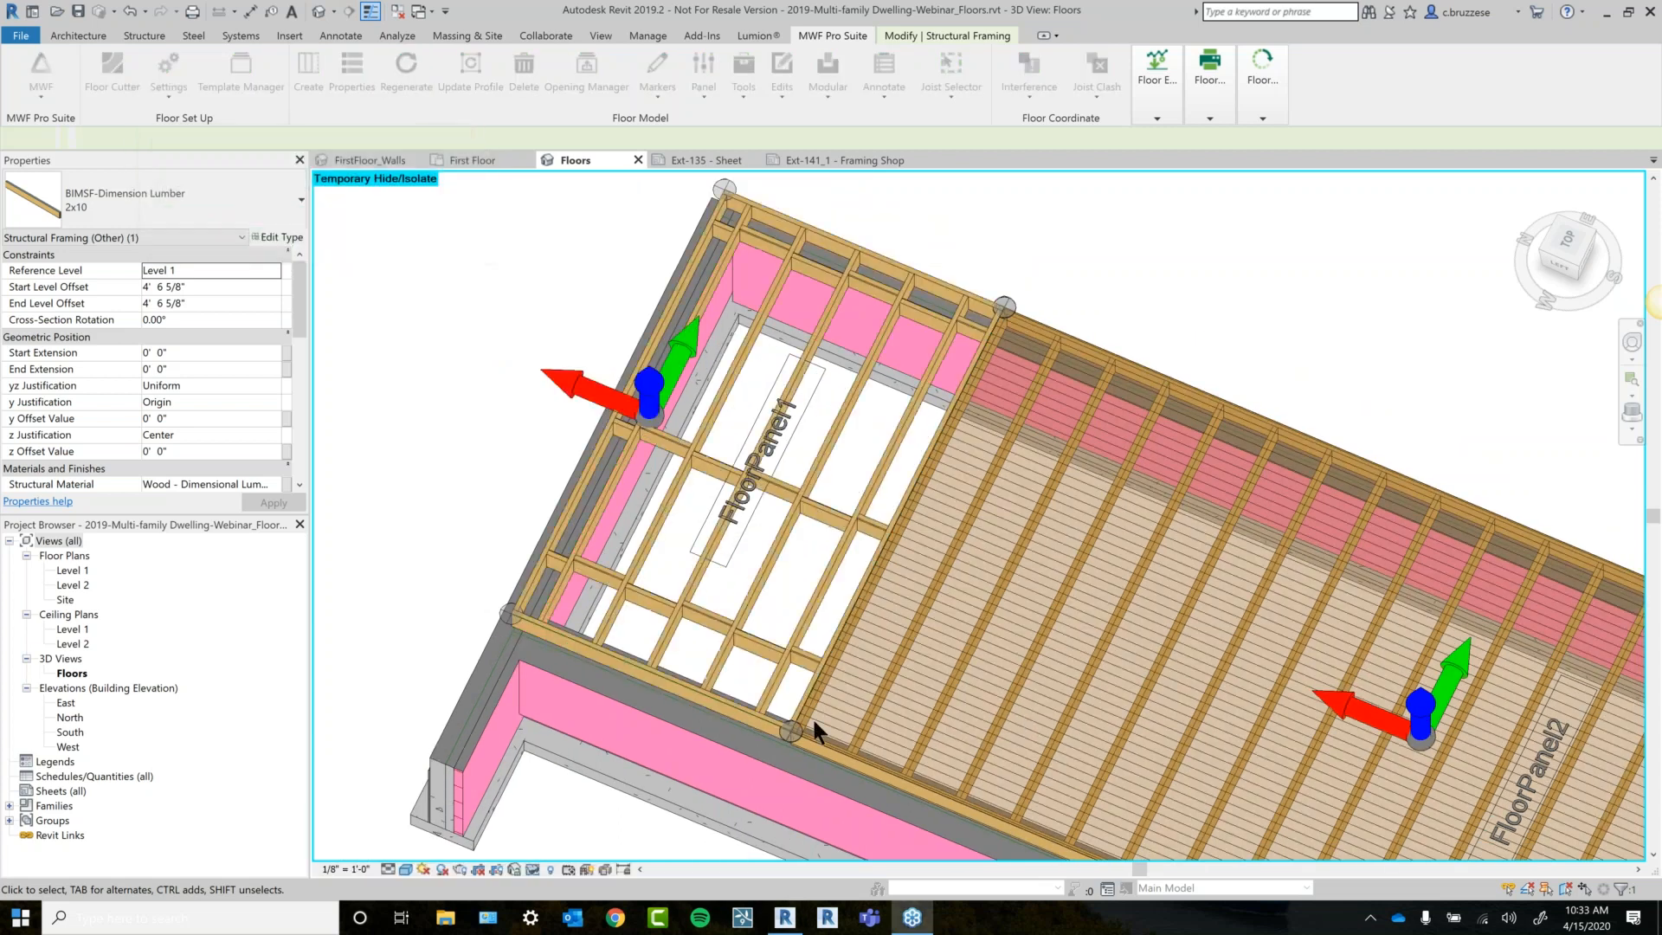
{"action": "middle_click_drag", "start_coordinate": [1098, 677], "coordinate": [947, 471], "text": "shift"}
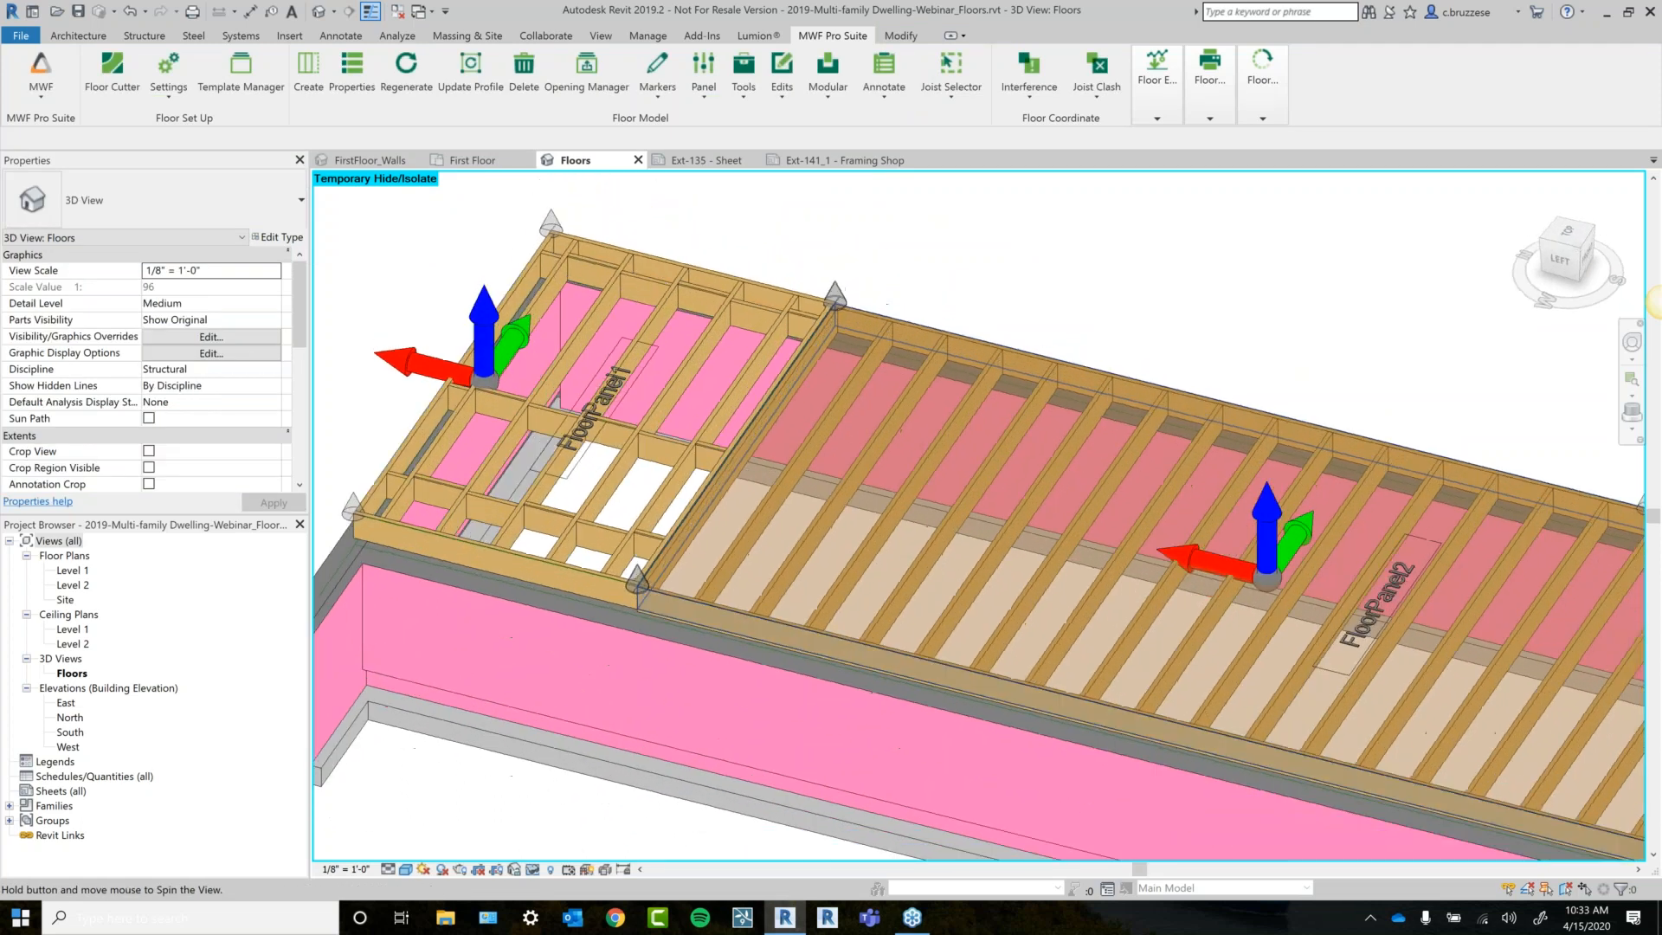
{"action": "left_click", "coordinate": [543, 437]}
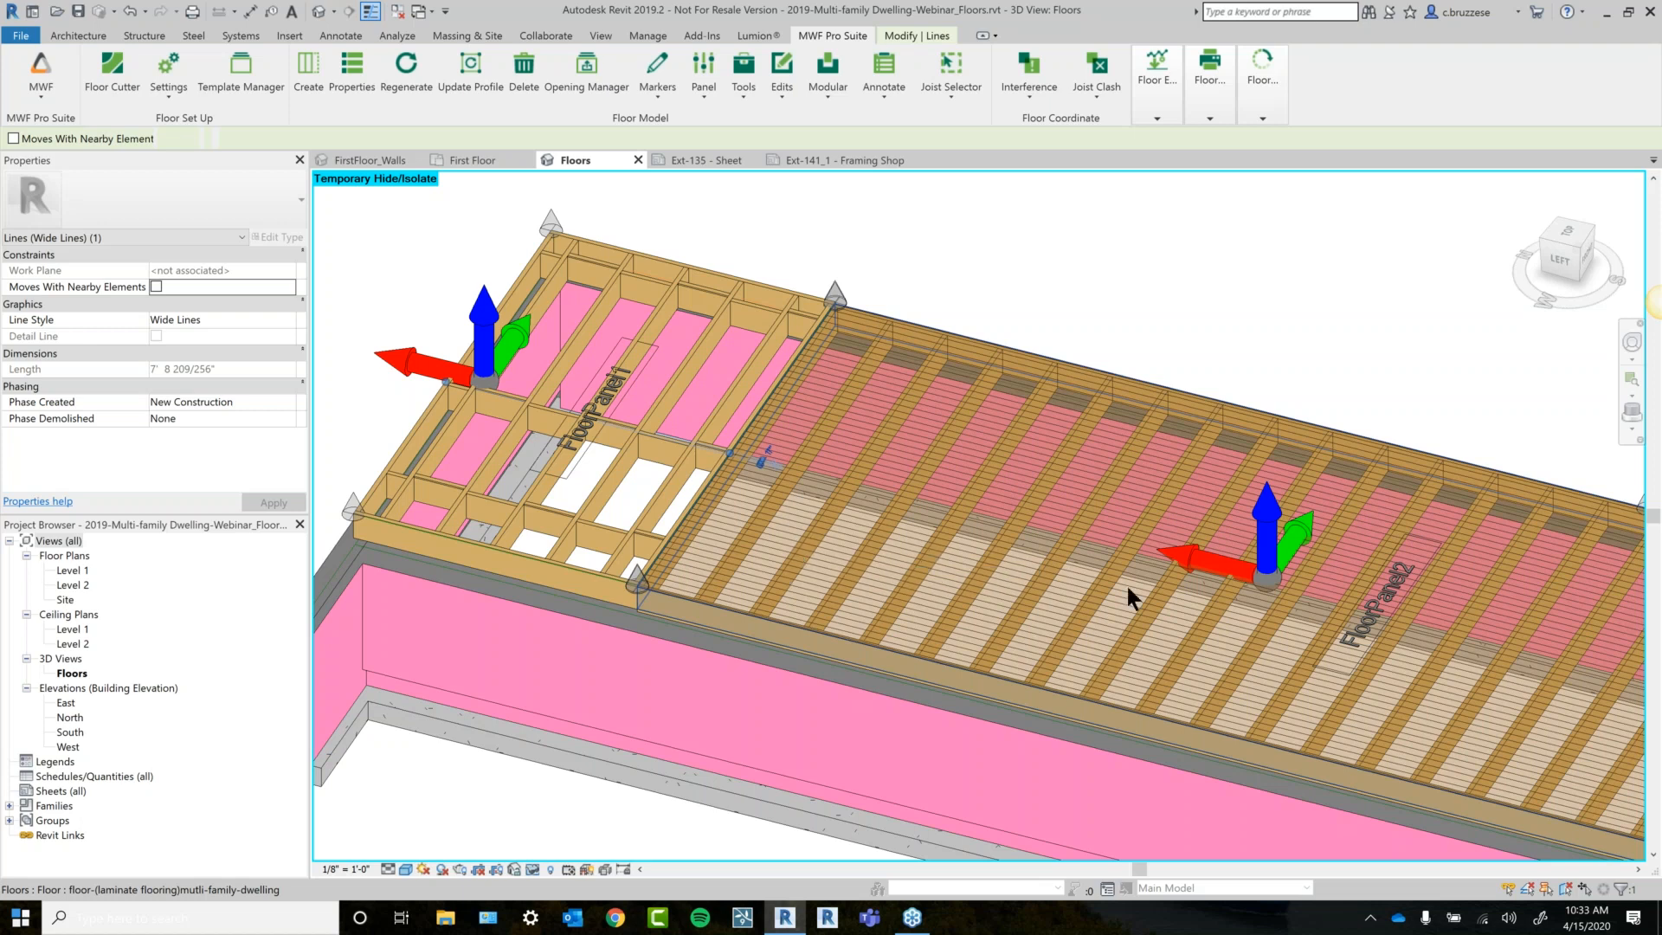
Undock the Floor Engineer tools so they float over the 3D view above FloorPanel2, and clear the selection.
{"action": "middle_click_drag", "start_coordinate": [1230, 604], "coordinate": [1088, 558]}
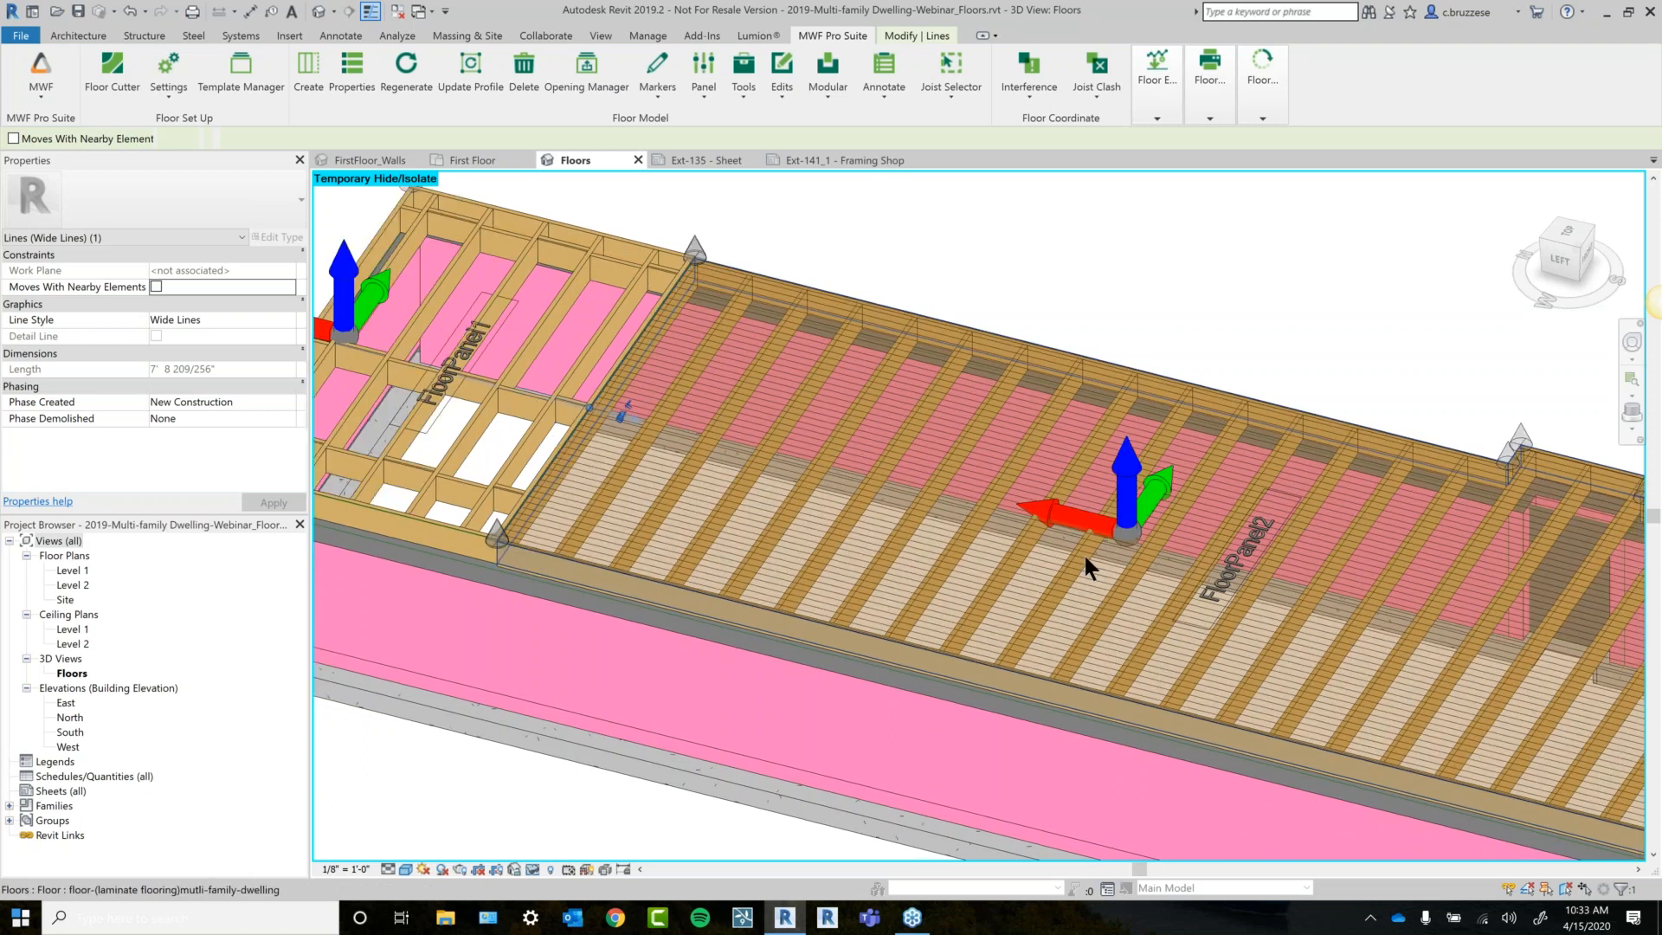
{"action": "scroll", "coordinate": [1088, 557], "scroll_direction": "down", "scroll_amount": 1}
{"action": "left_click_drag", "start_coordinate": [1160, 118], "coordinate": [922, 287]}
{"action": "scroll", "coordinate": [1295, 404], "scroll_direction": "down", "scroll_amount": 1}
{"action": "middle_click_drag", "start_coordinate": [1295, 403], "coordinate": [1128, 372]}
{"action": "left_click", "coordinate": [1038, 377]}
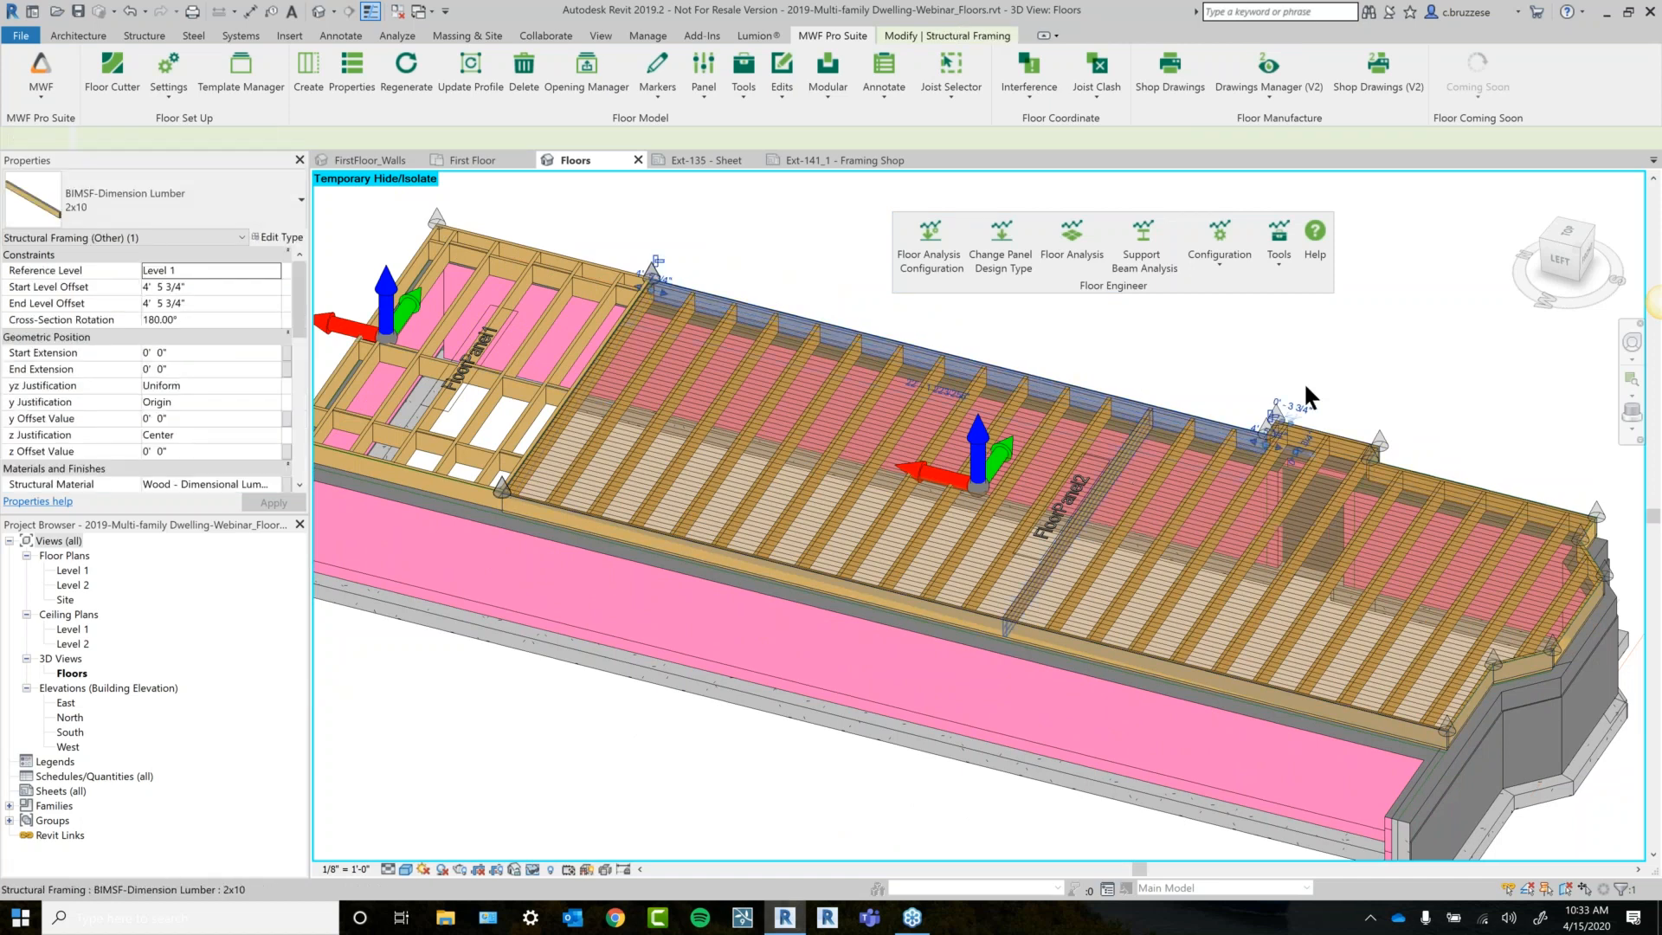
{"action": "left_click", "coordinate": [1321, 362]}
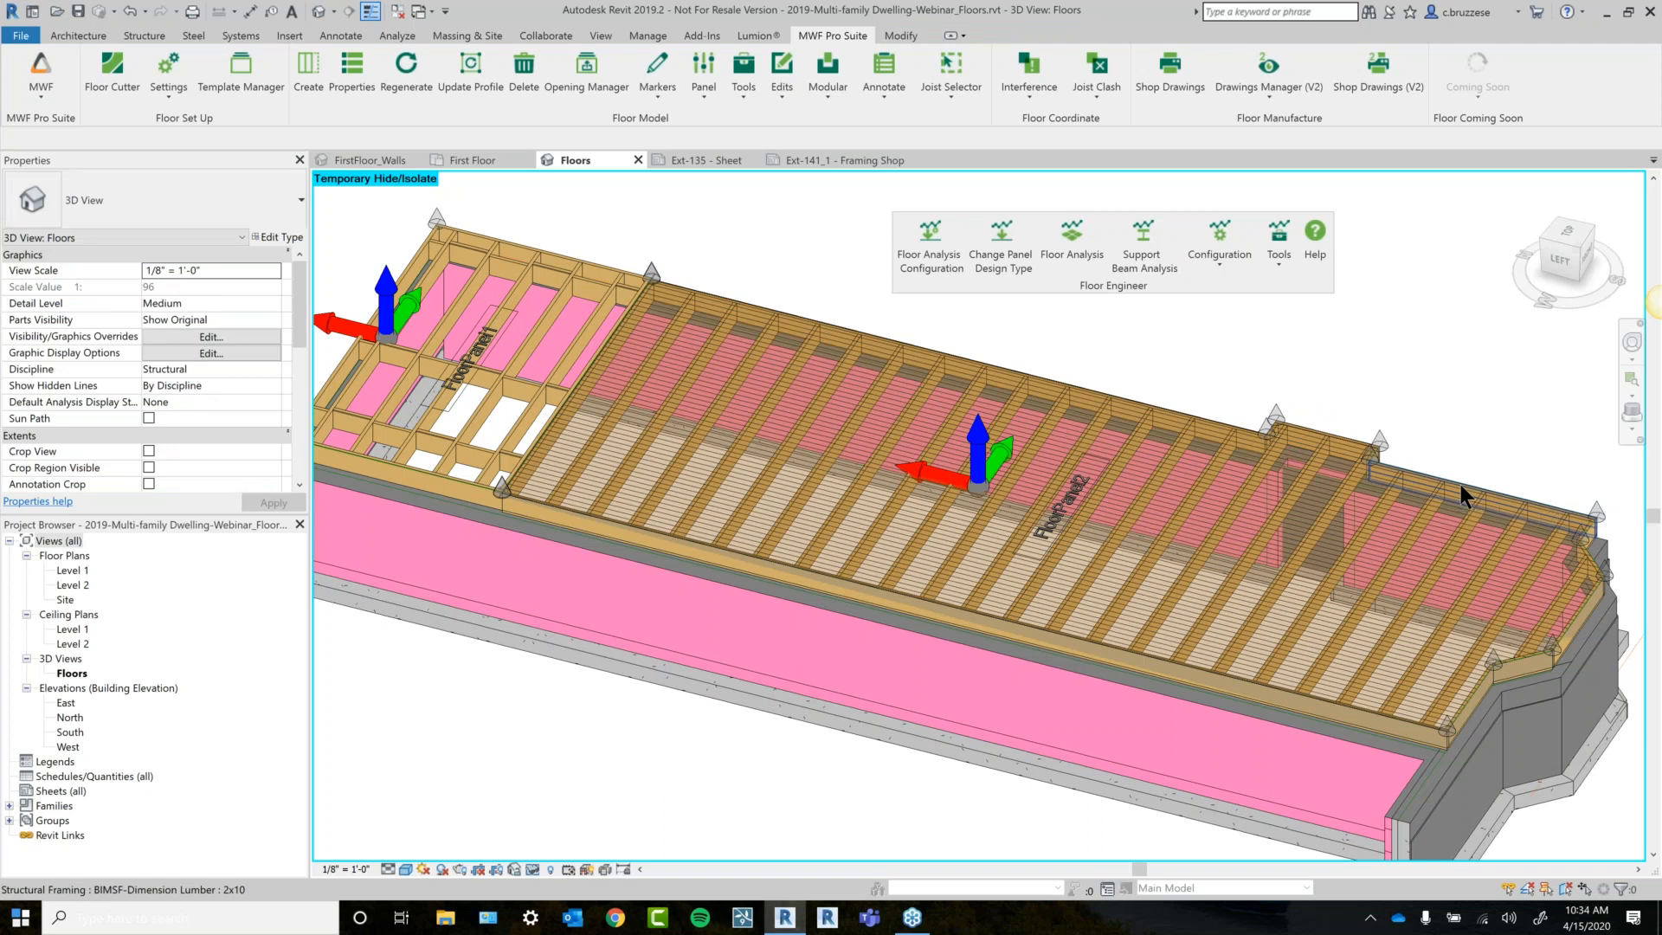
Select the laminate floor of FloorPanel2, open the floor analysis job preferences, and review the building code options.
{"action": "left_click", "coordinate": [853, 394]}
{"action": "middle_click_drag", "start_coordinate": [1254, 643], "coordinate": [1039, 606]}
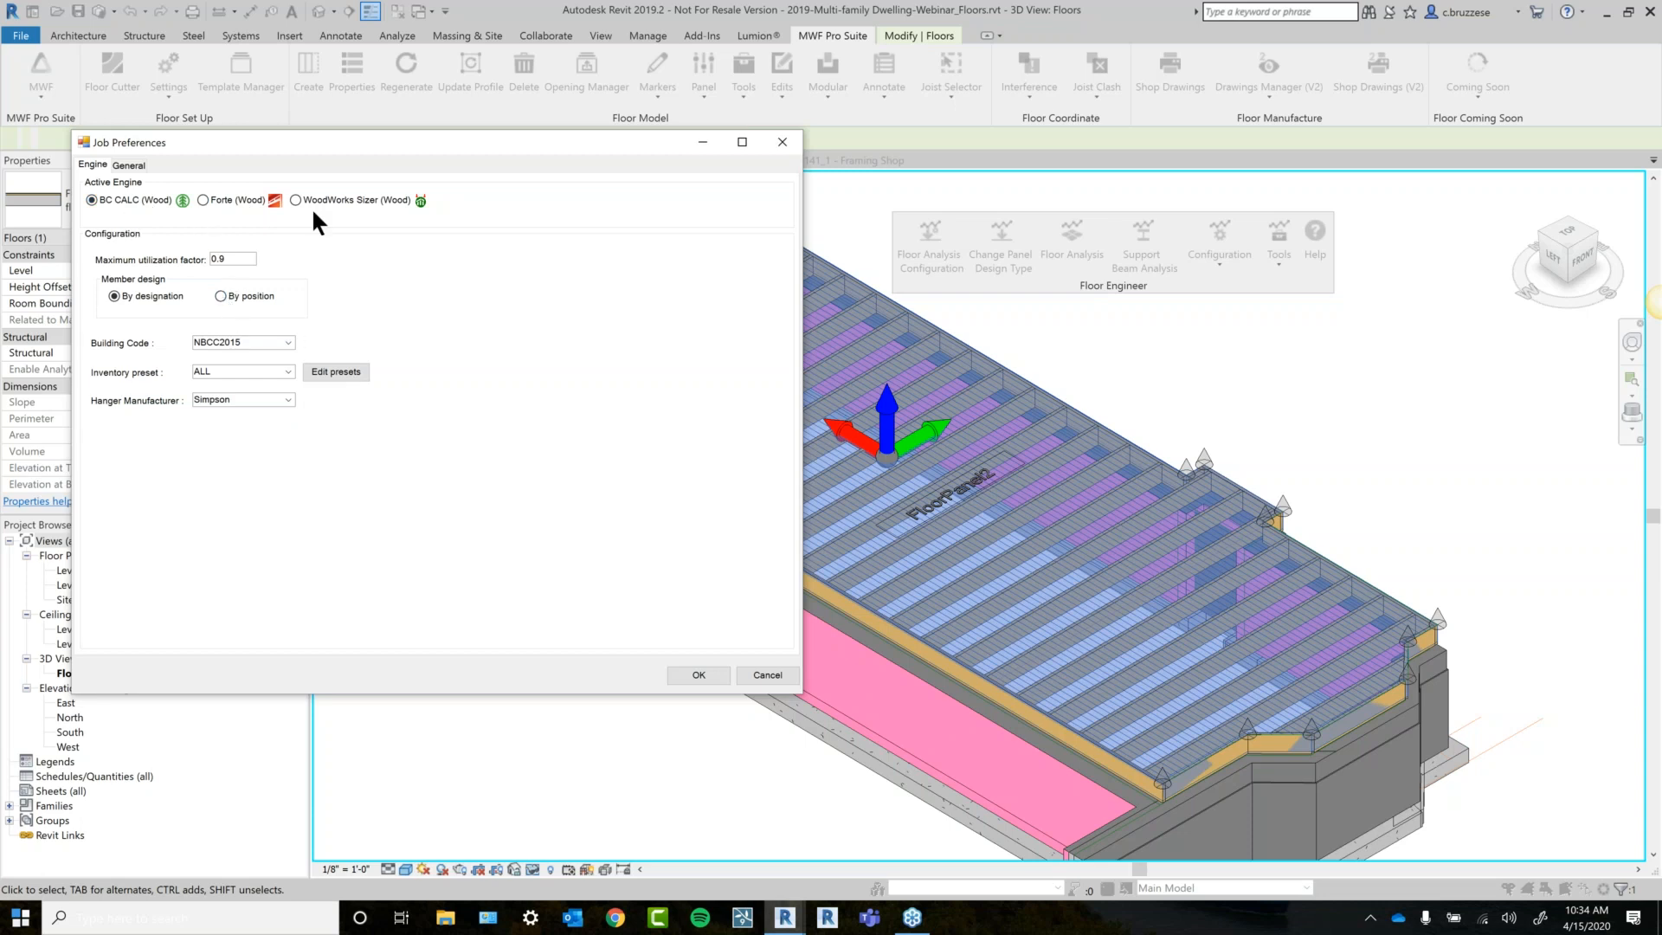
{"action": "left_click_drag", "start_coordinate": [252, 138], "coordinate": [266, 114]}
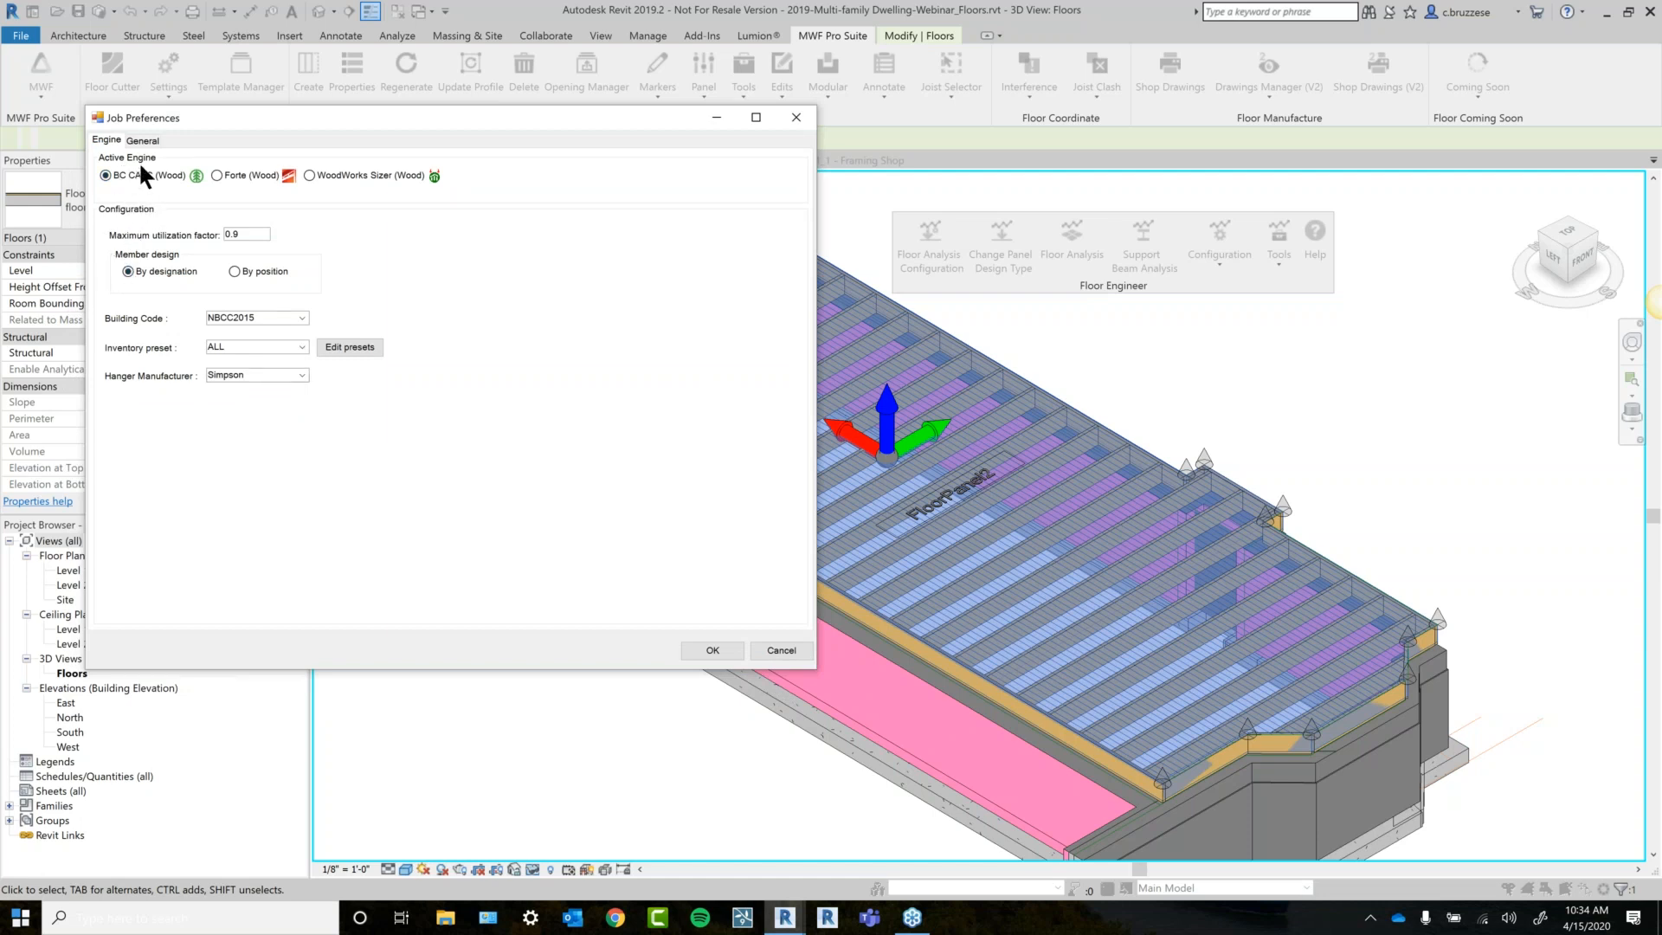
{"action": "left_click", "coordinate": [301, 317]}
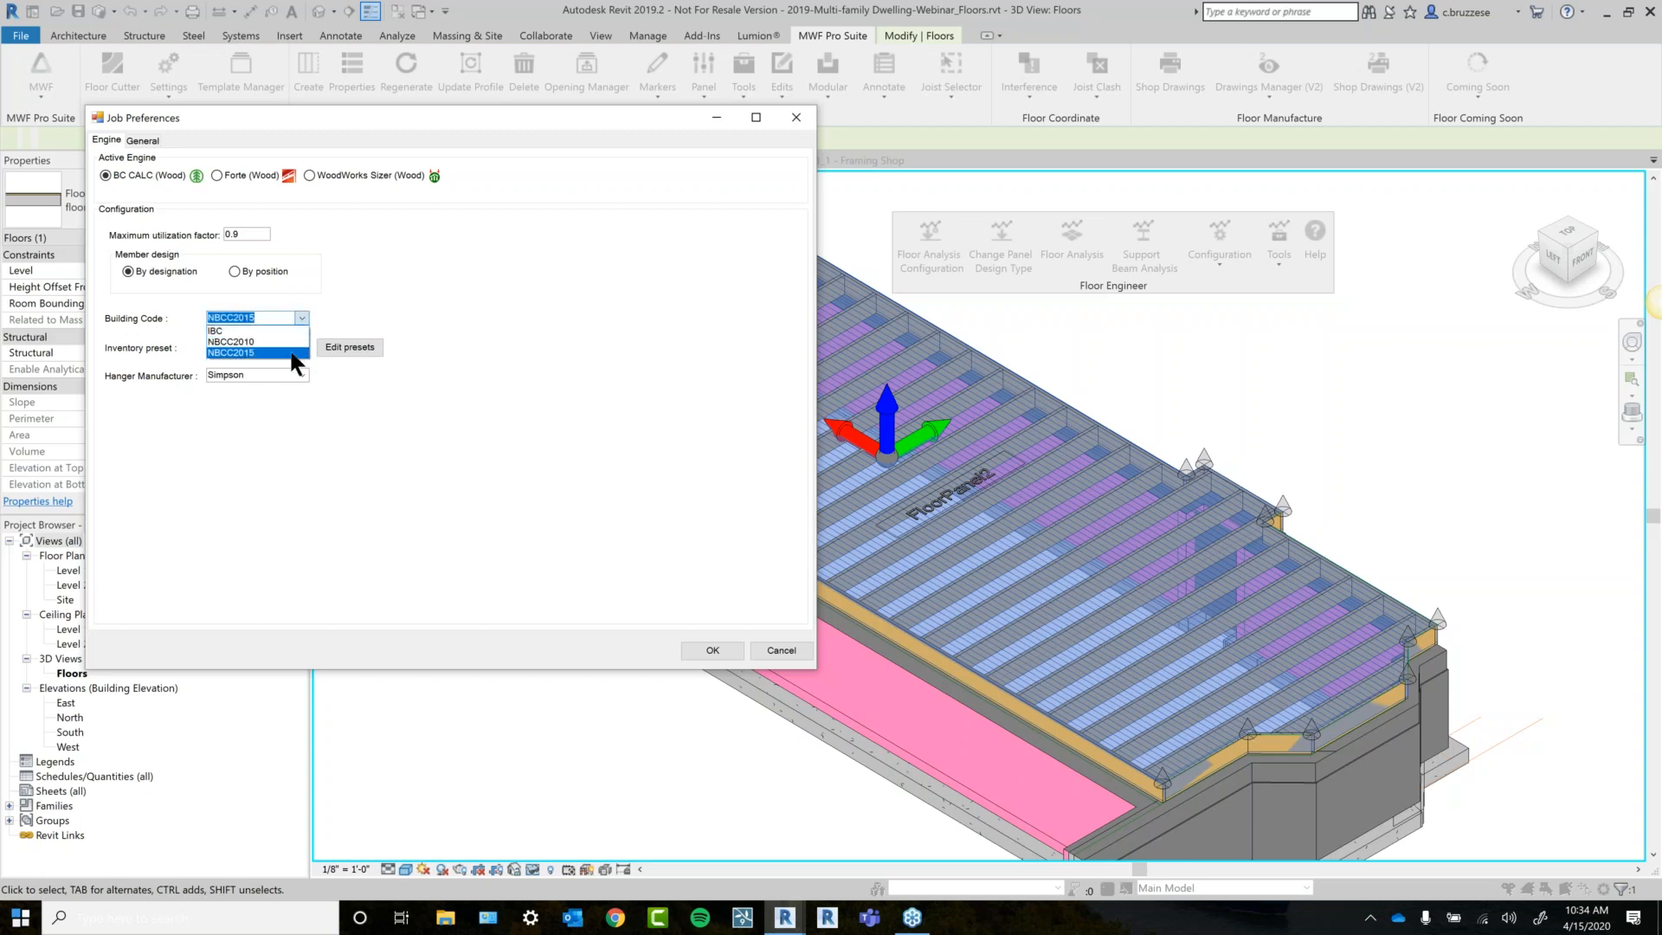
{"action": "left_click", "coordinate": [419, 286]}
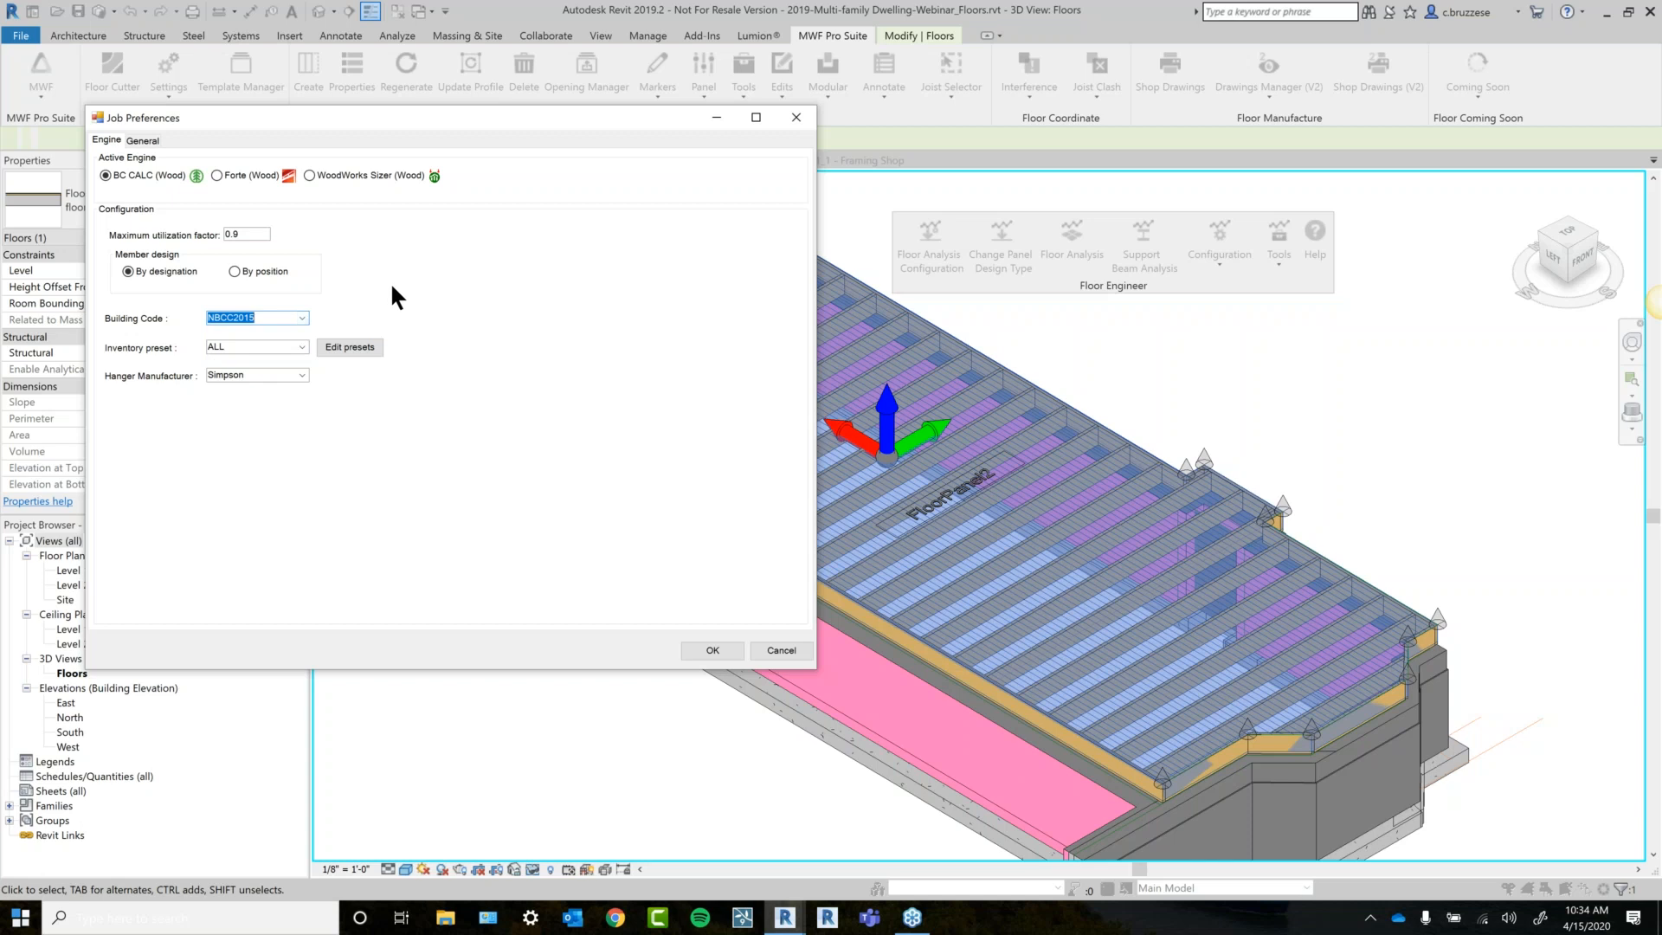
Review the engineered wood products in the inventory presets and the hanger manufacturer options.
{"action": "left_click", "coordinate": [337, 352]}
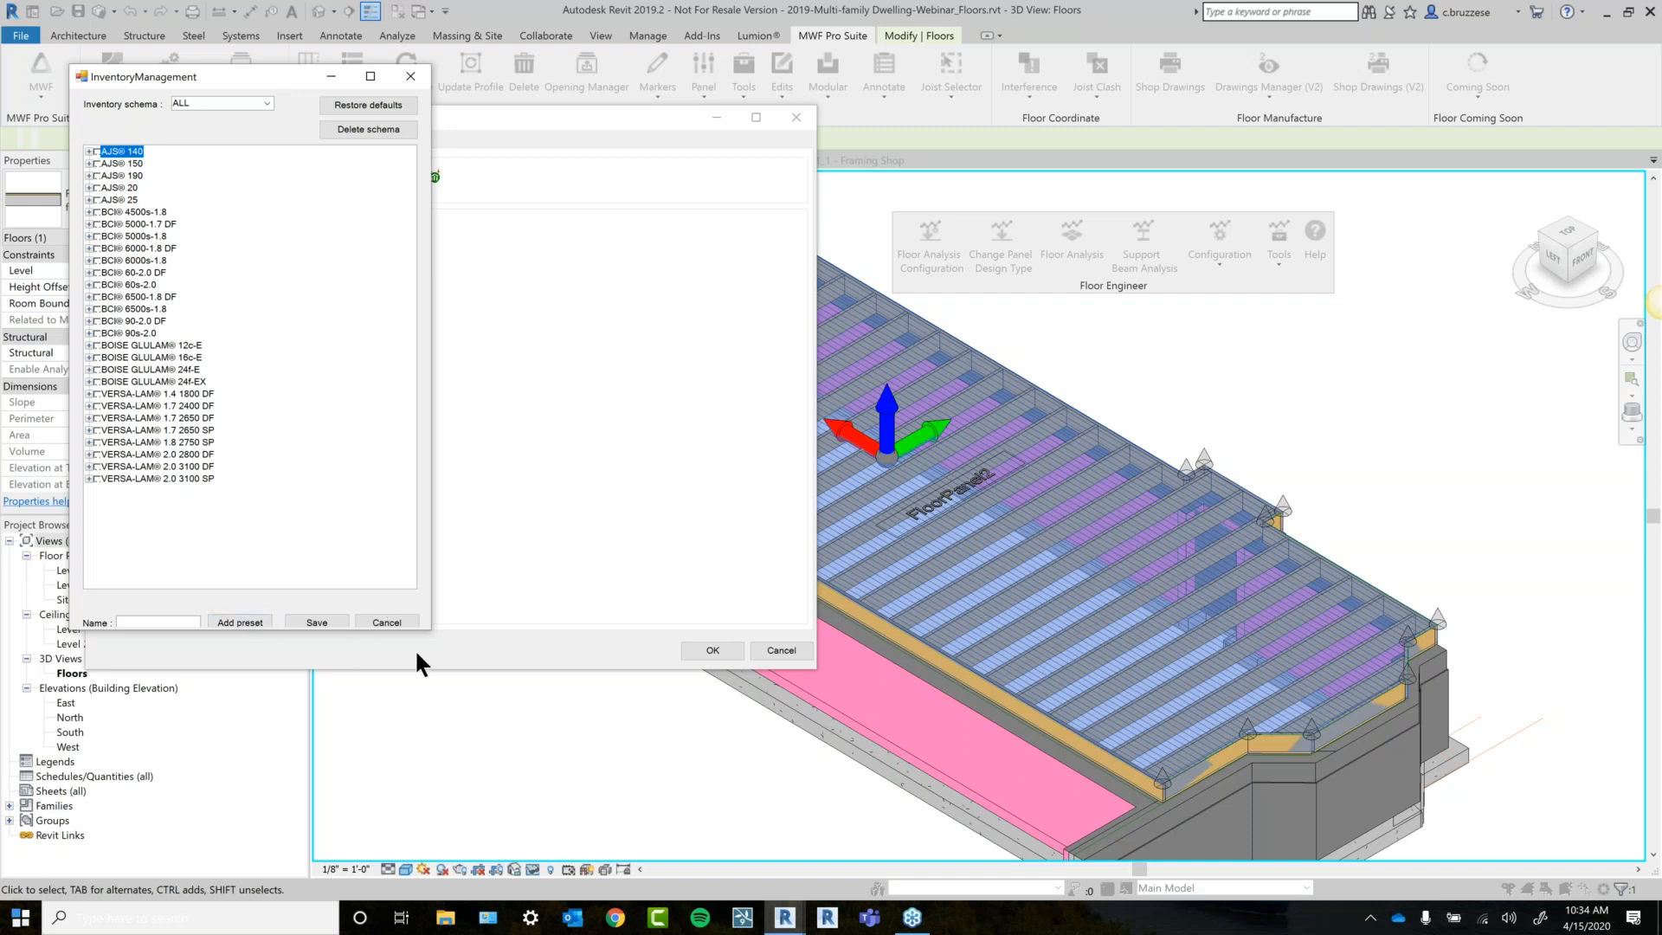
{"action": "left_click_drag", "start_coordinate": [428, 631], "coordinate": [440, 668]}
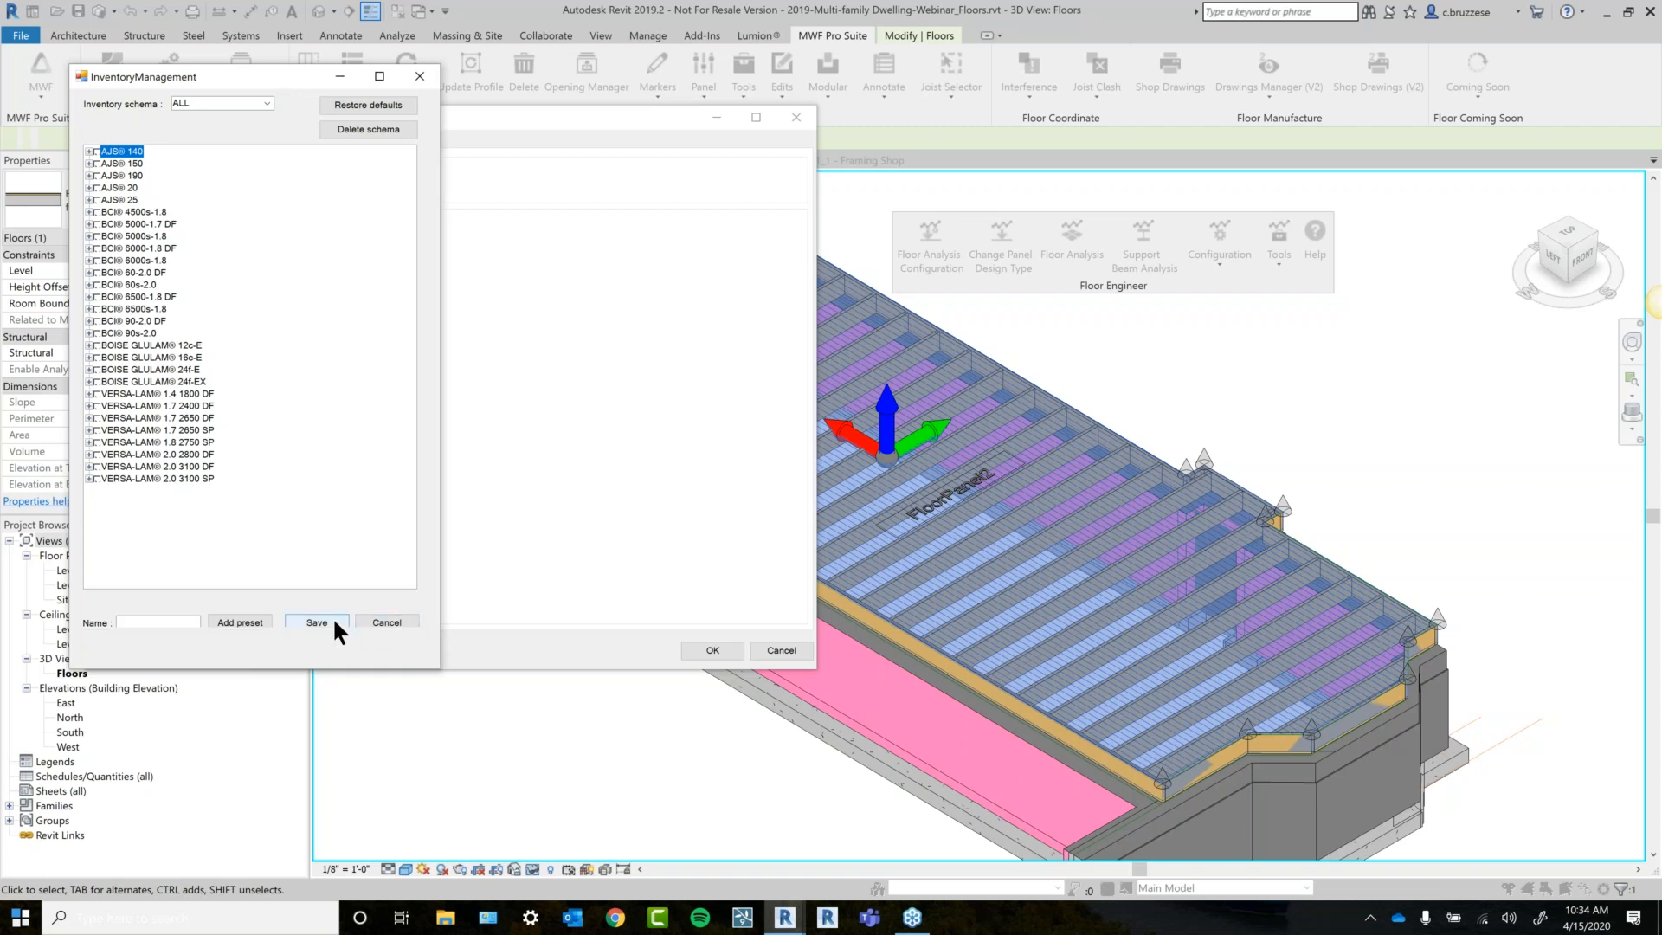
{"action": "left_click", "coordinate": [423, 83]}
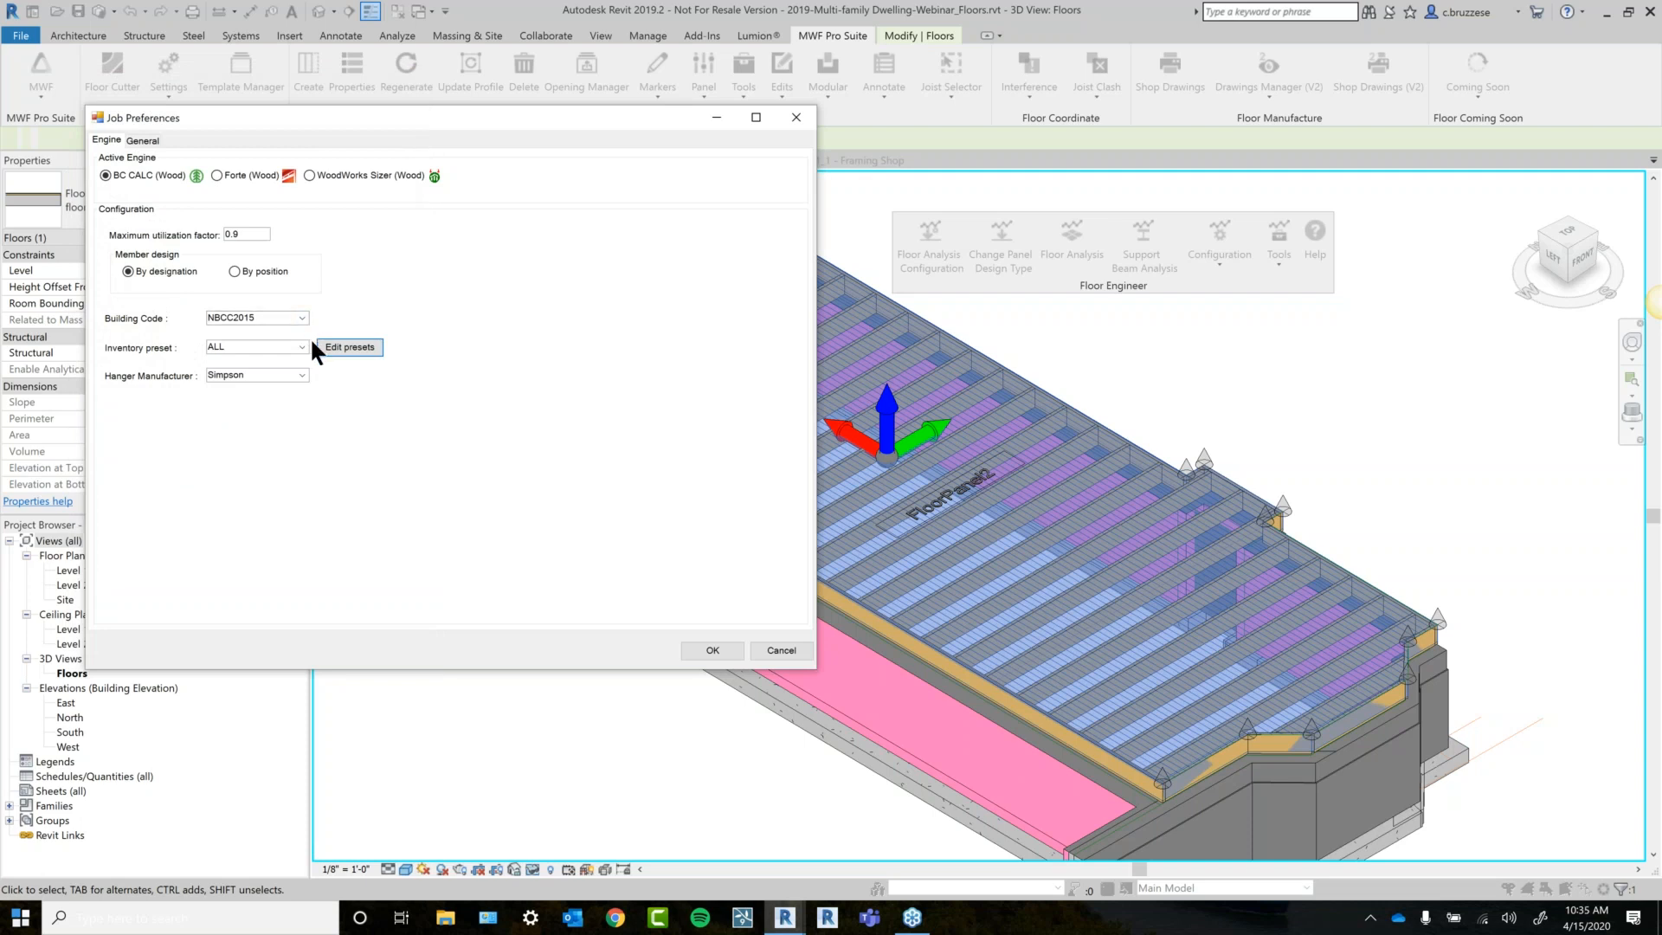
{"action": "left_click", "coordinate": [303, 375]}
{"action": "left_click", "coordinate": [305, 376]}
Compare the uniform loads and deflection criteria of the Default and Light design types.
{"action": "left_click", "coordinate": [139, 140]}
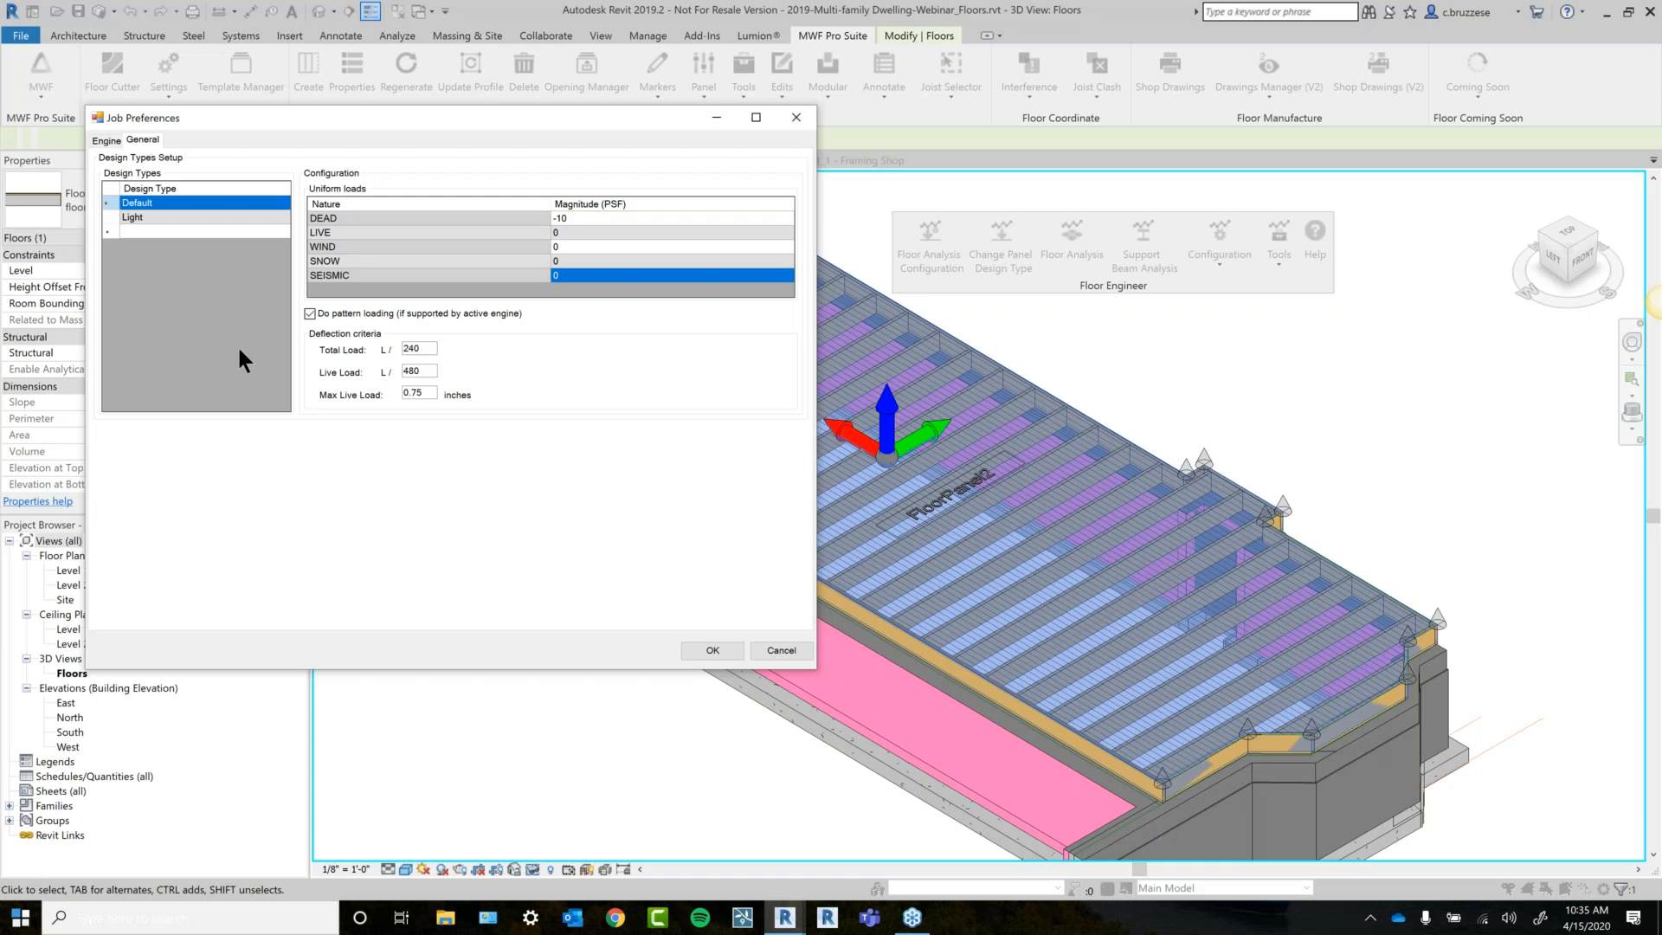
{"action": "left_click", "coordinate": [169, 217]}
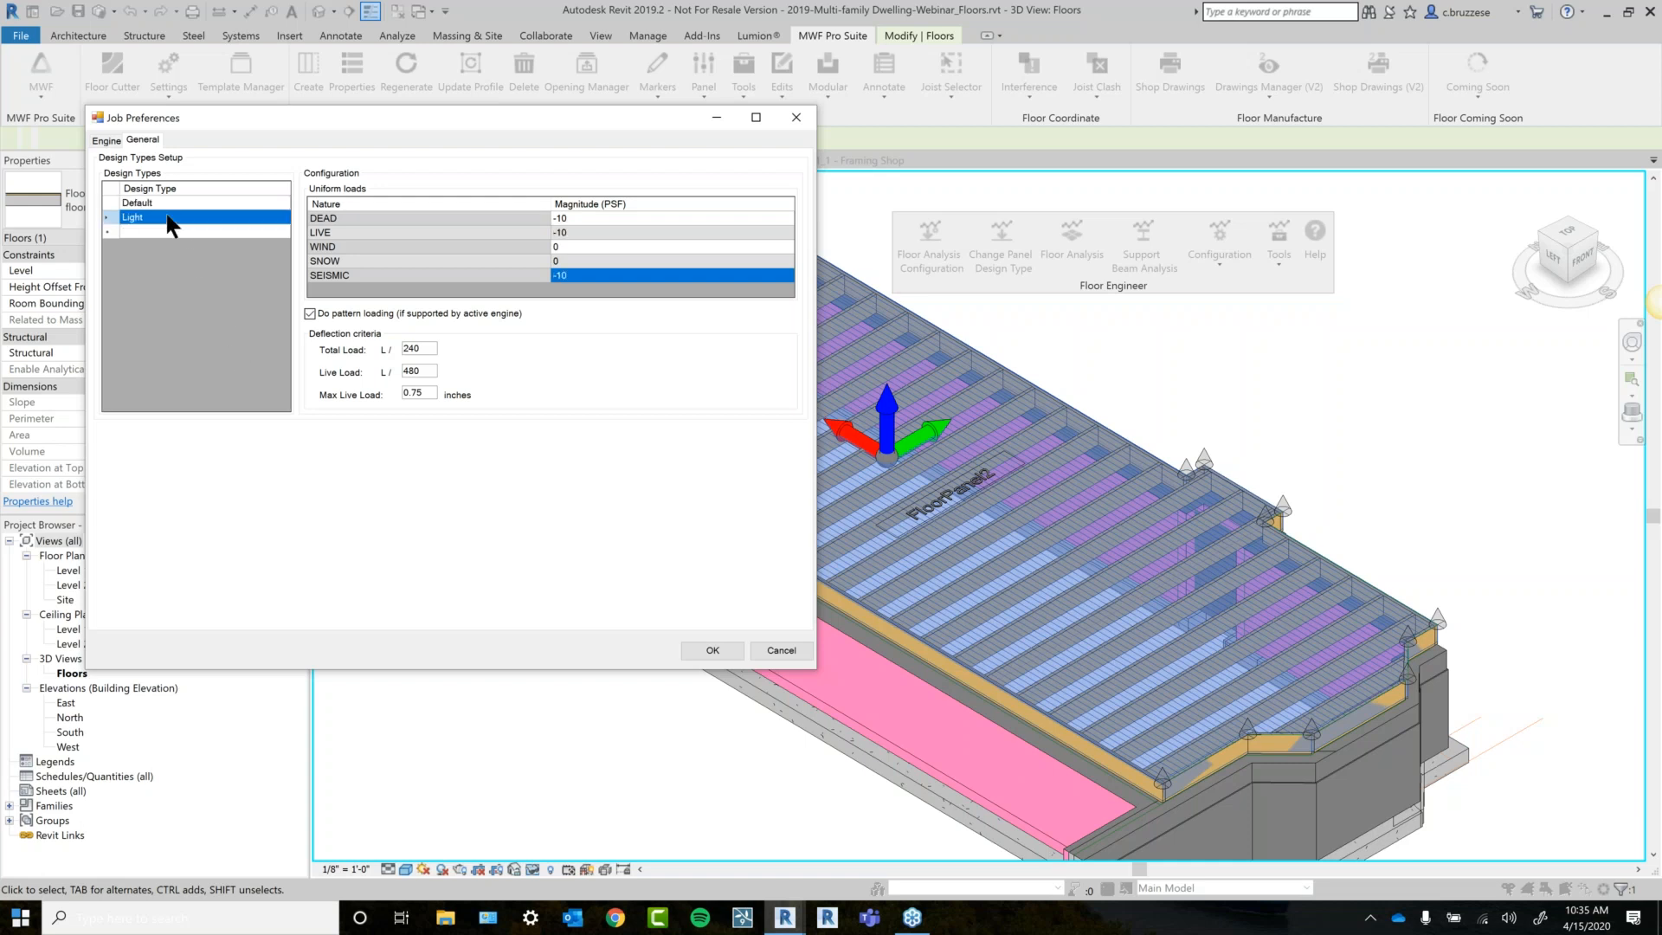
{"action": "left_click", "coordinate": [169, 205]}
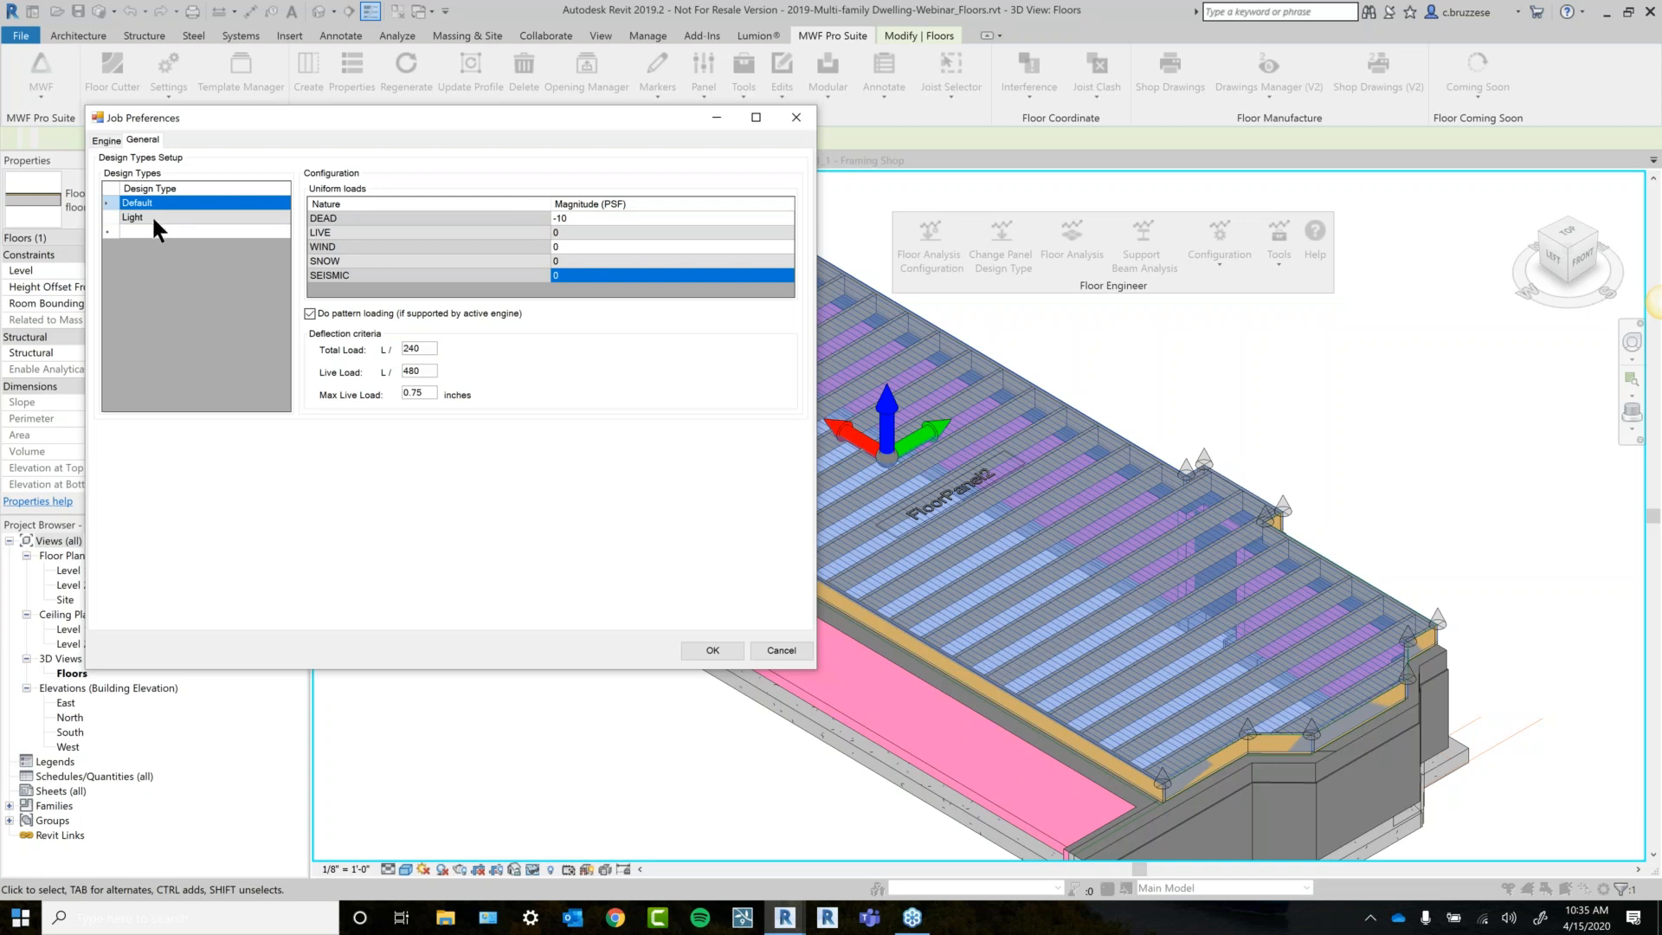
{"action": "left_click", "coordinate": [152, 216]}
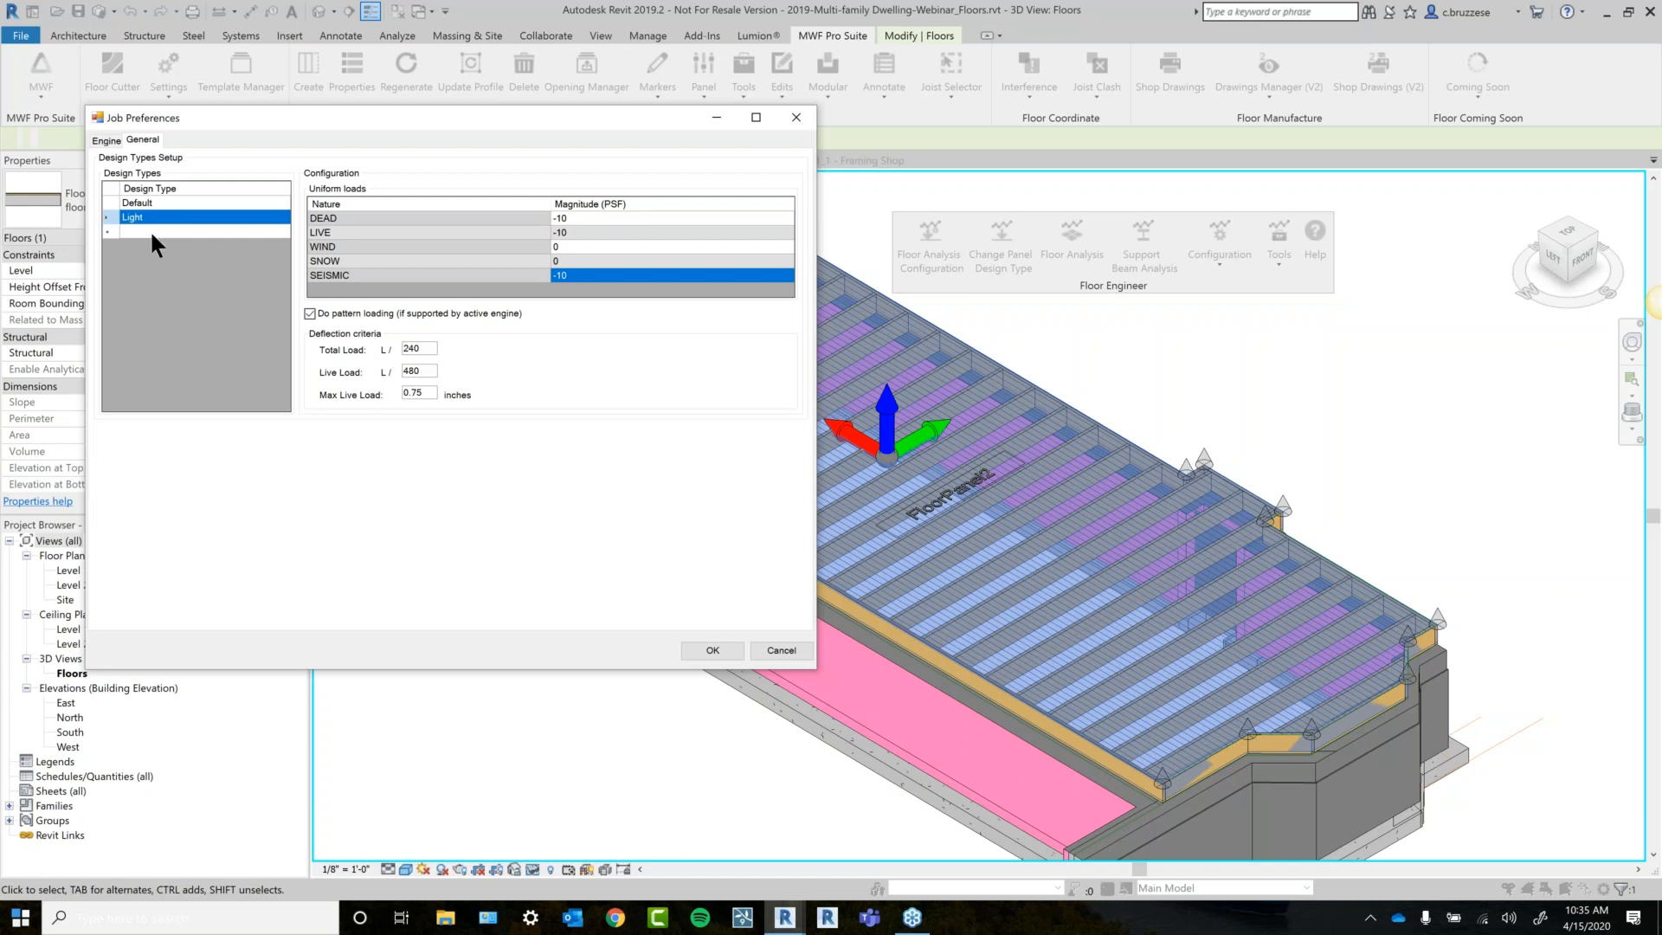
Add a design type named Heavy, check its loads against Default, and delete it again.
{"action": "left_click", "coordinate": [151, 232]}
{"action": "type", "text": "Heavy"}
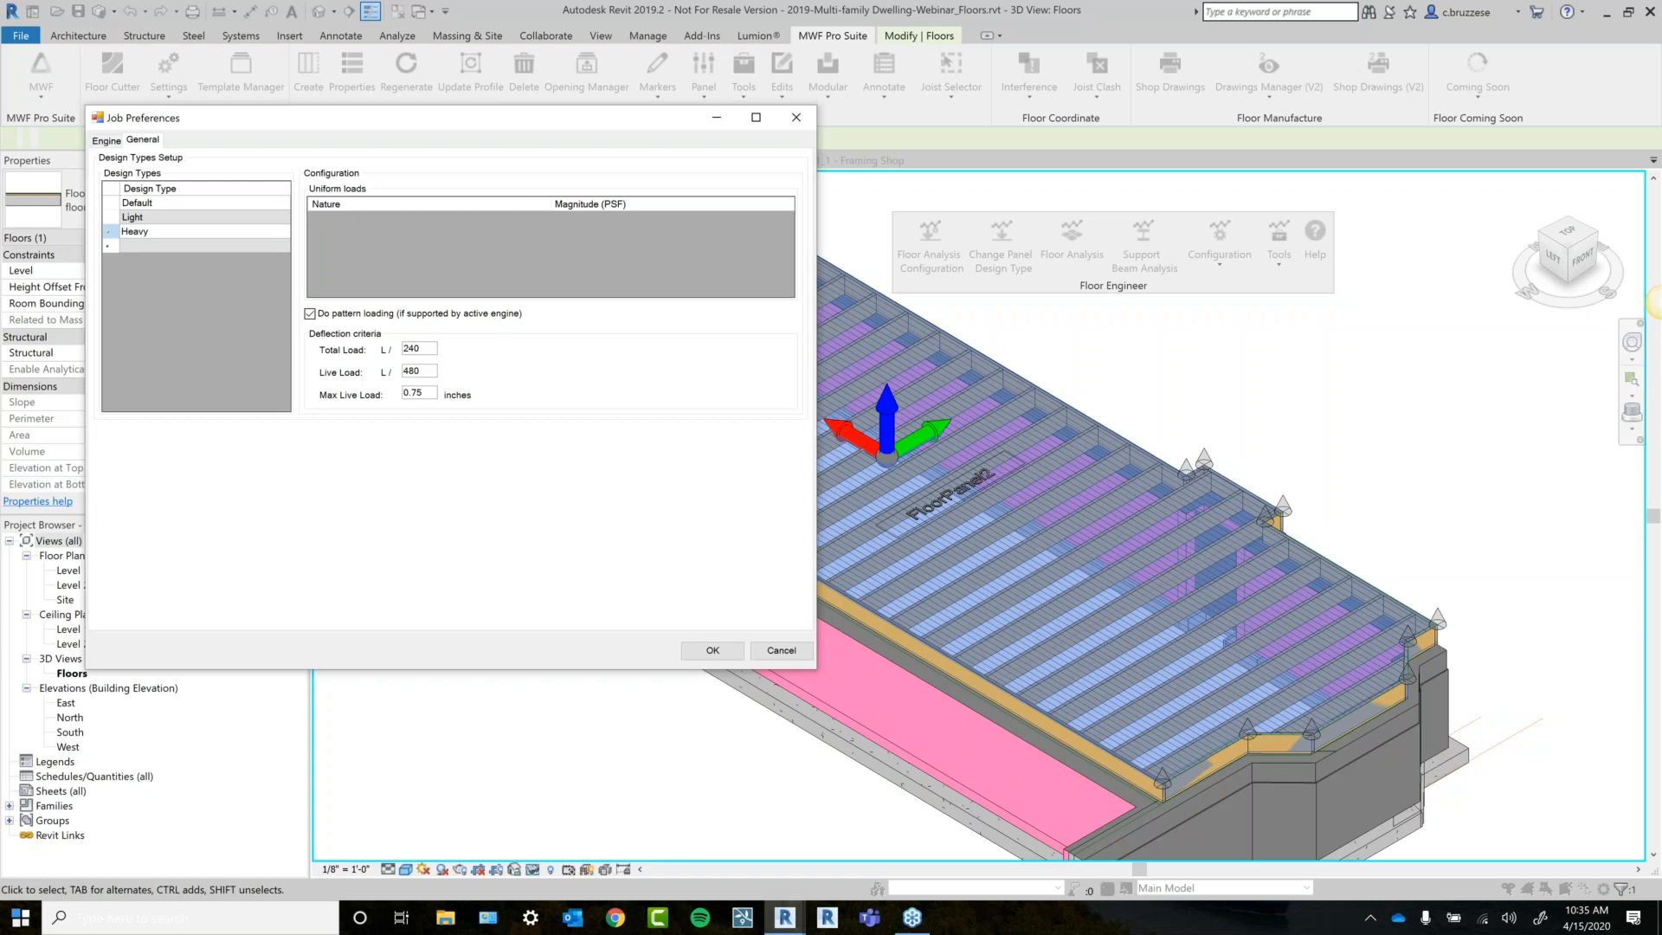
{"action": "left_click", "coordinate": [152, 202]}
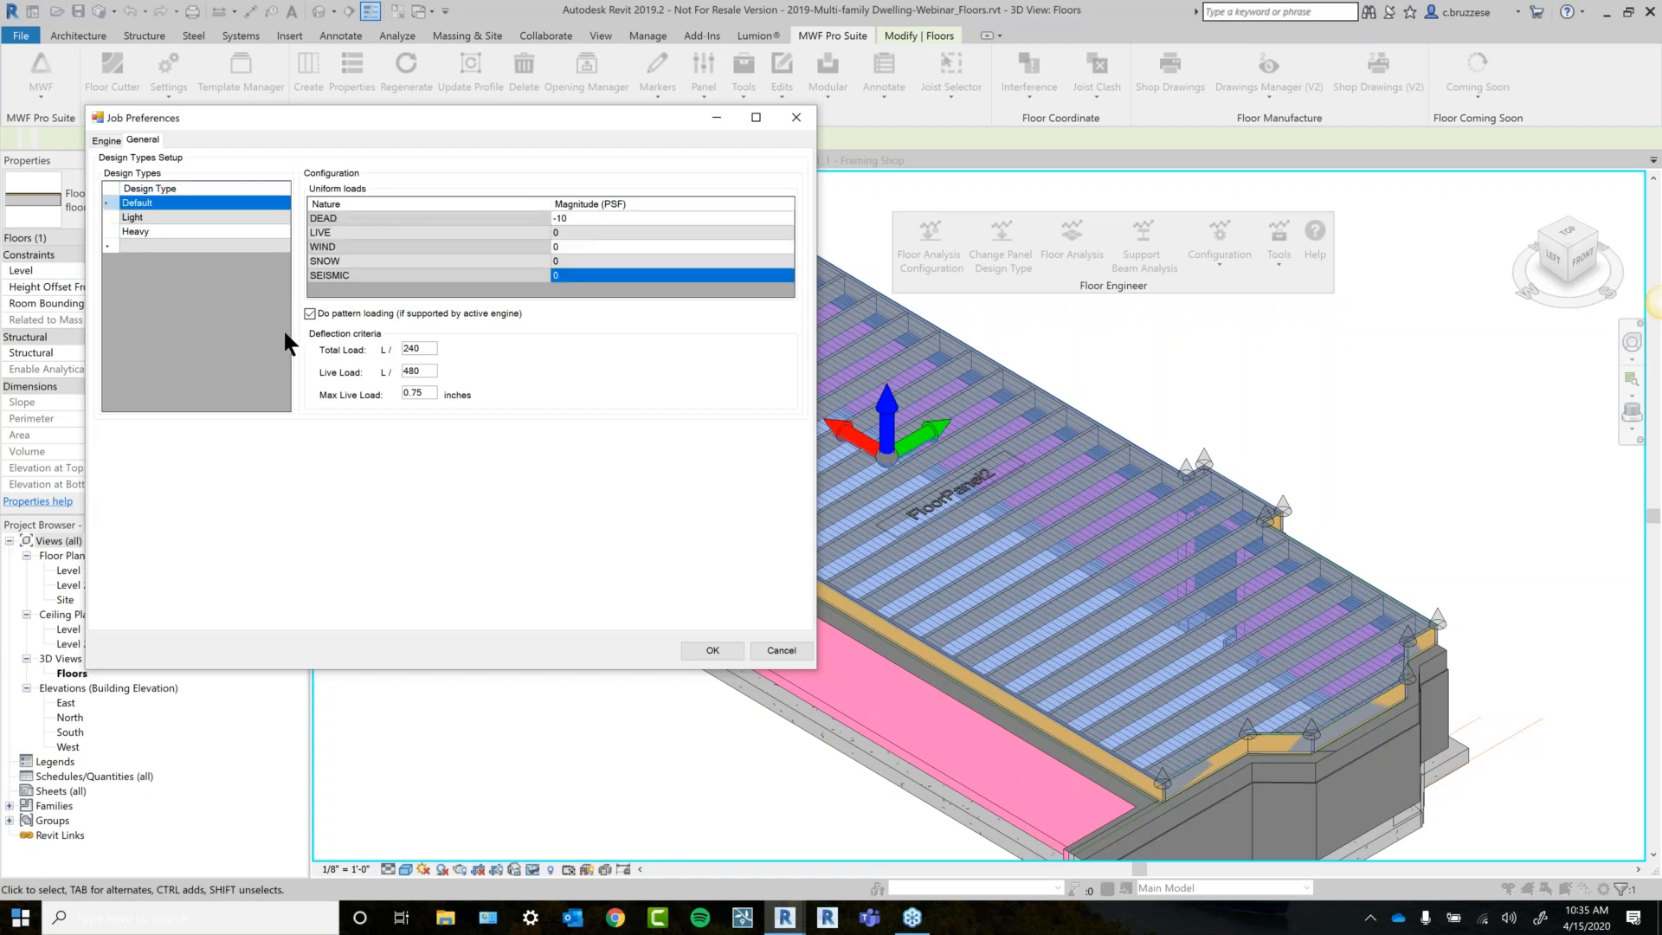
{"action": "left_click", "coordinate": [143, 232]}
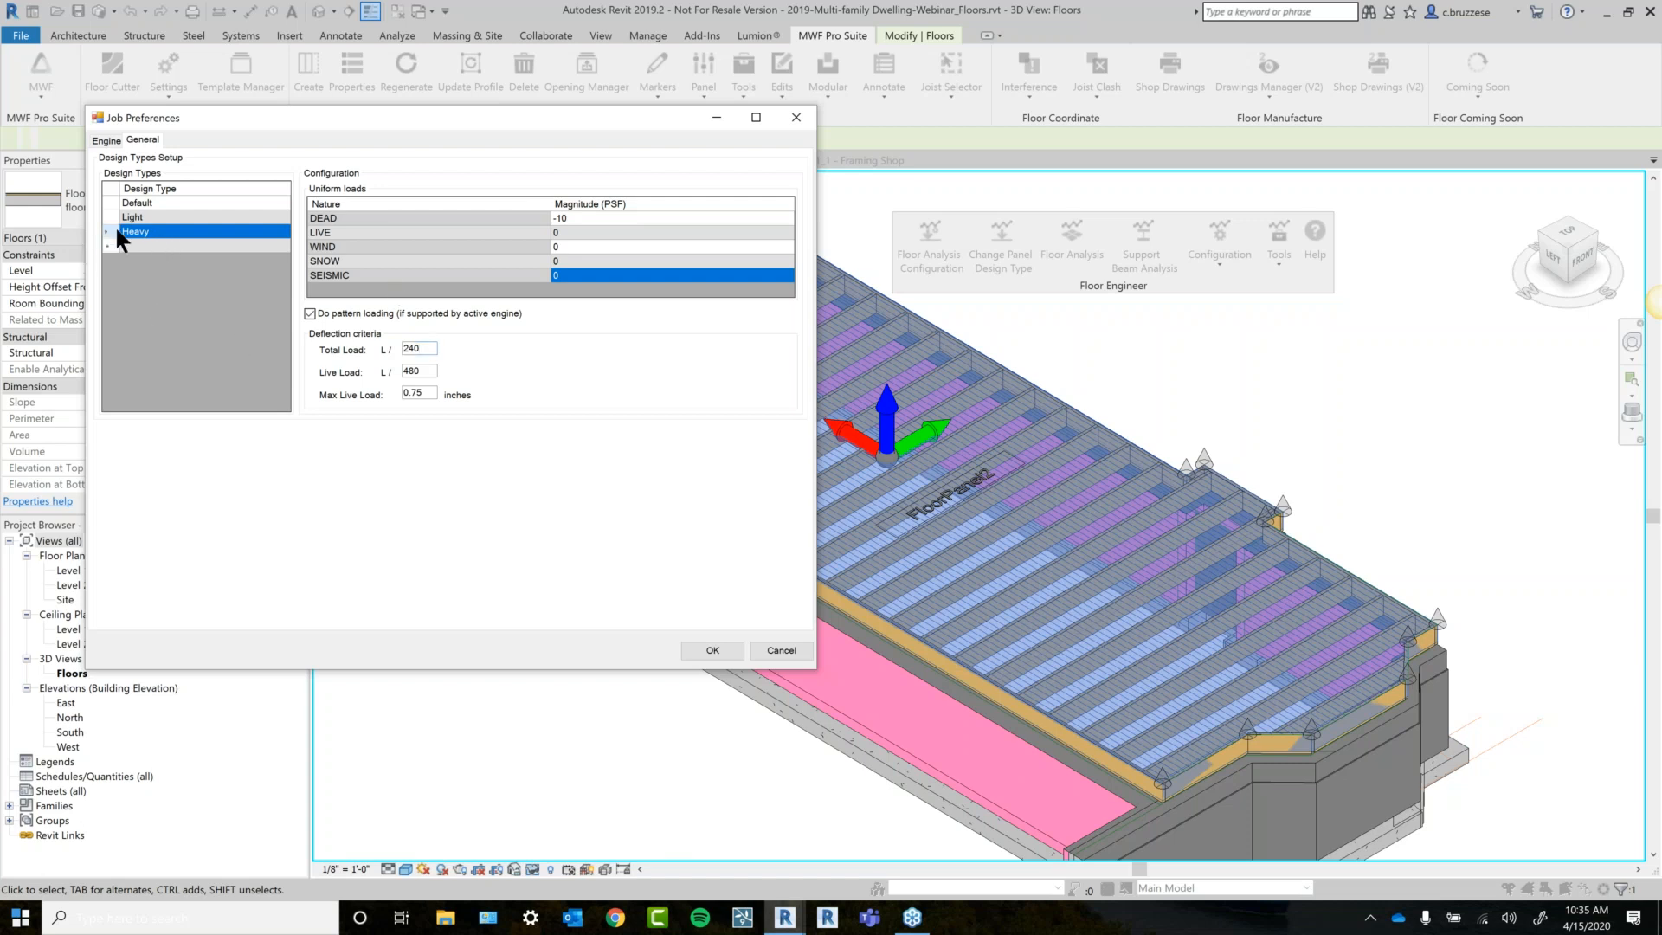
{"action": "key", "text": "Delete"}
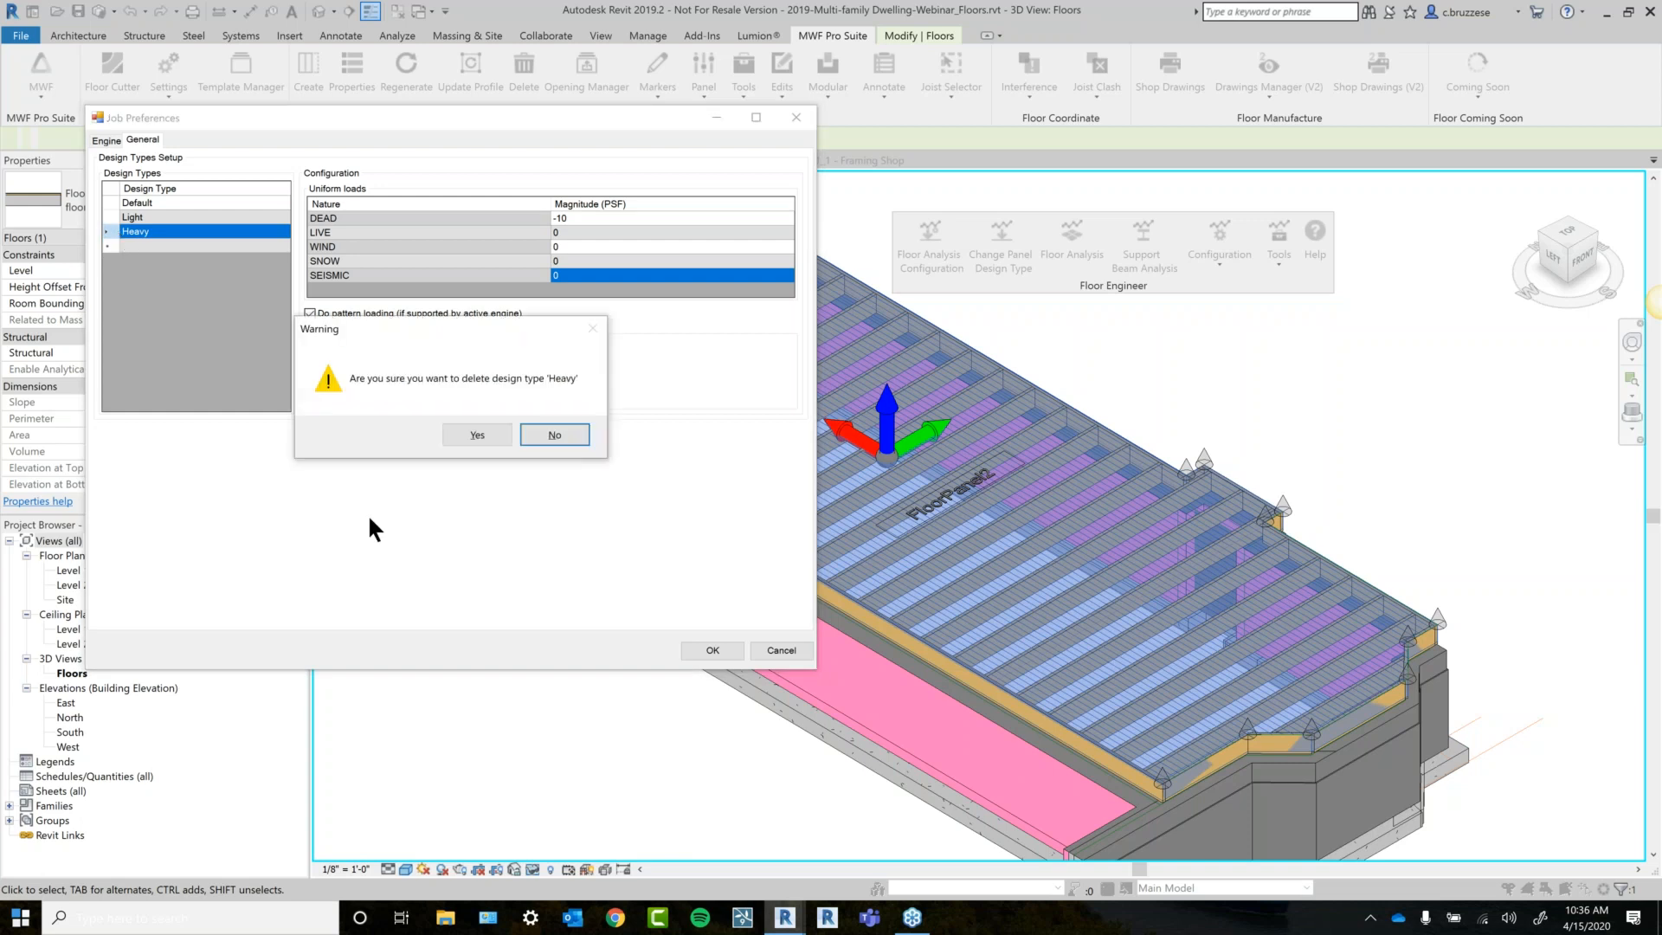
{"action": "left_click", "coordinate": [498, 433]}
Recheck the Default and Light design types and accept the job preferences.
{"action": "left_click", "coordinate": [234, 200]}
{"action": "left_click", "coordinate": [233, 215]}
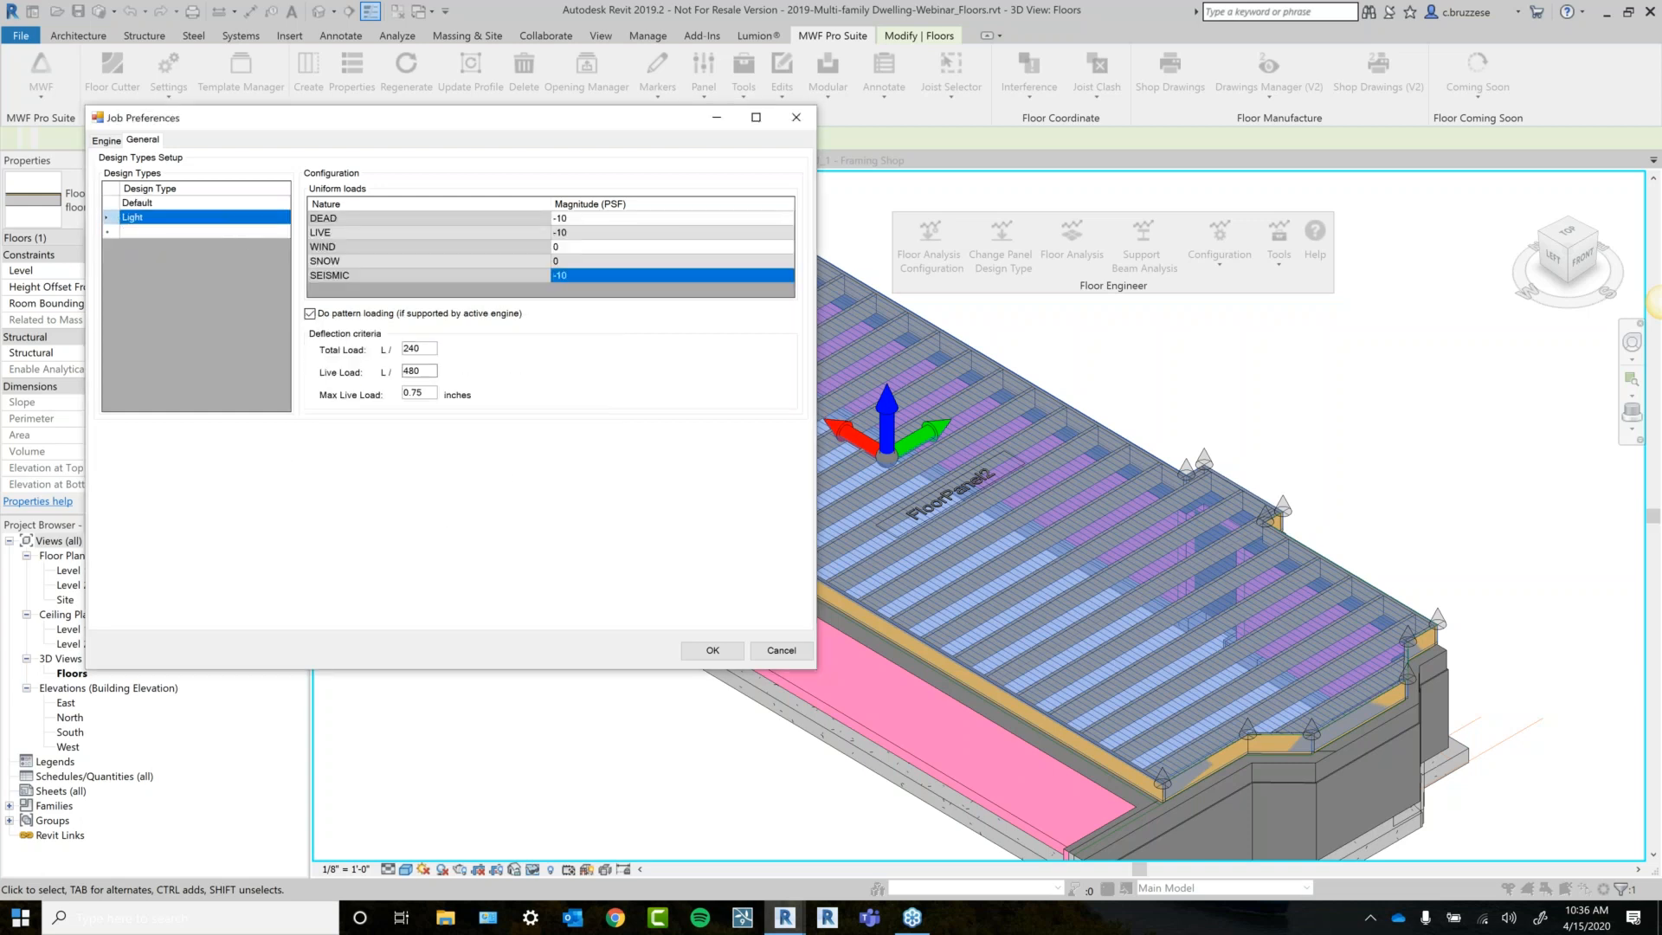
{"action": "left_click", "coordinate": [713, 650]}
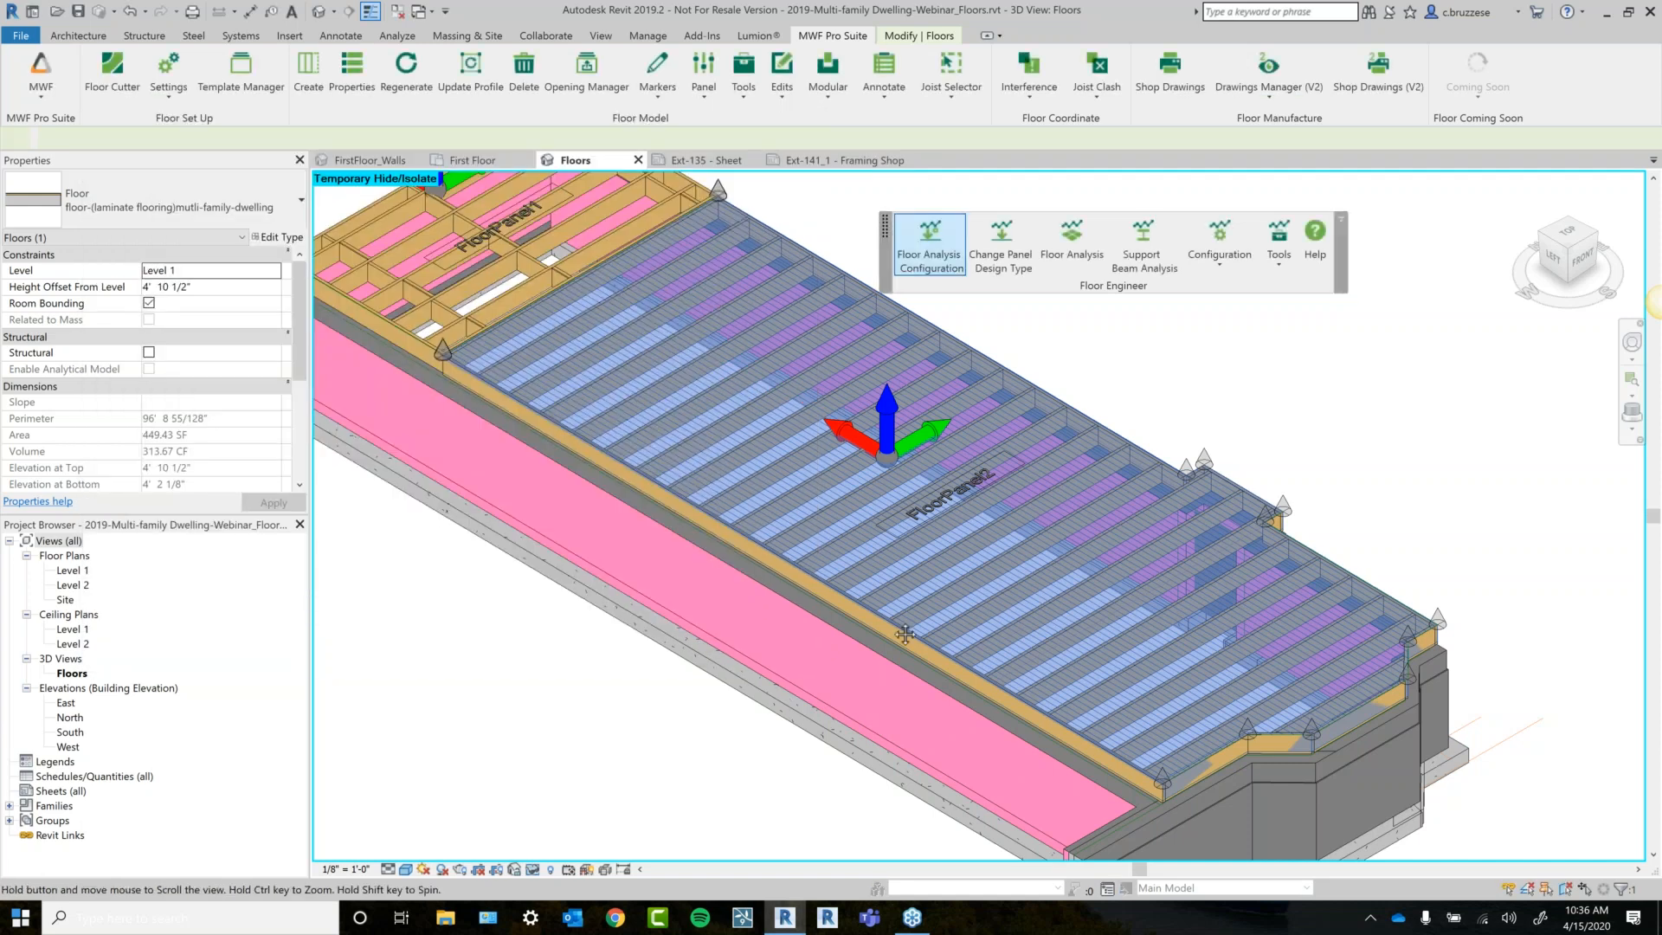
Assign the Light design type to FloorPanel2.
{"action": "middle_click_drag", "start_coordinate": [1036, 601], "coordinate": [801, 690]}
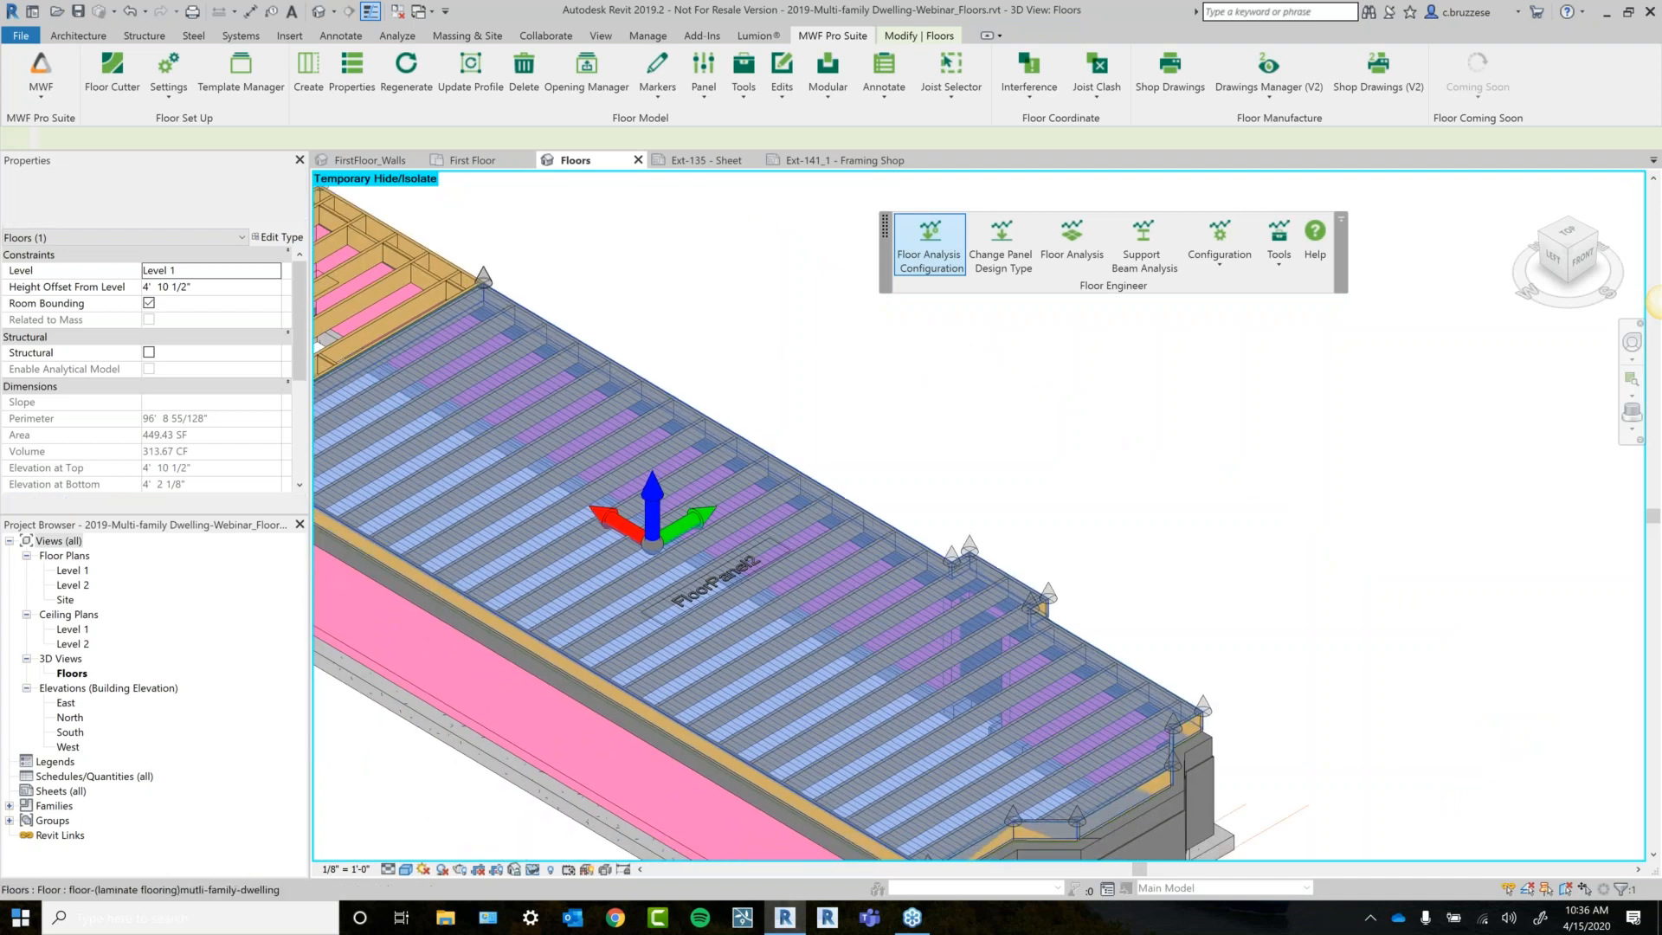
{"action": "left_click", "coordinate": [885, 445]}
{"action": "left_click", "coordinate": [781, 549]}
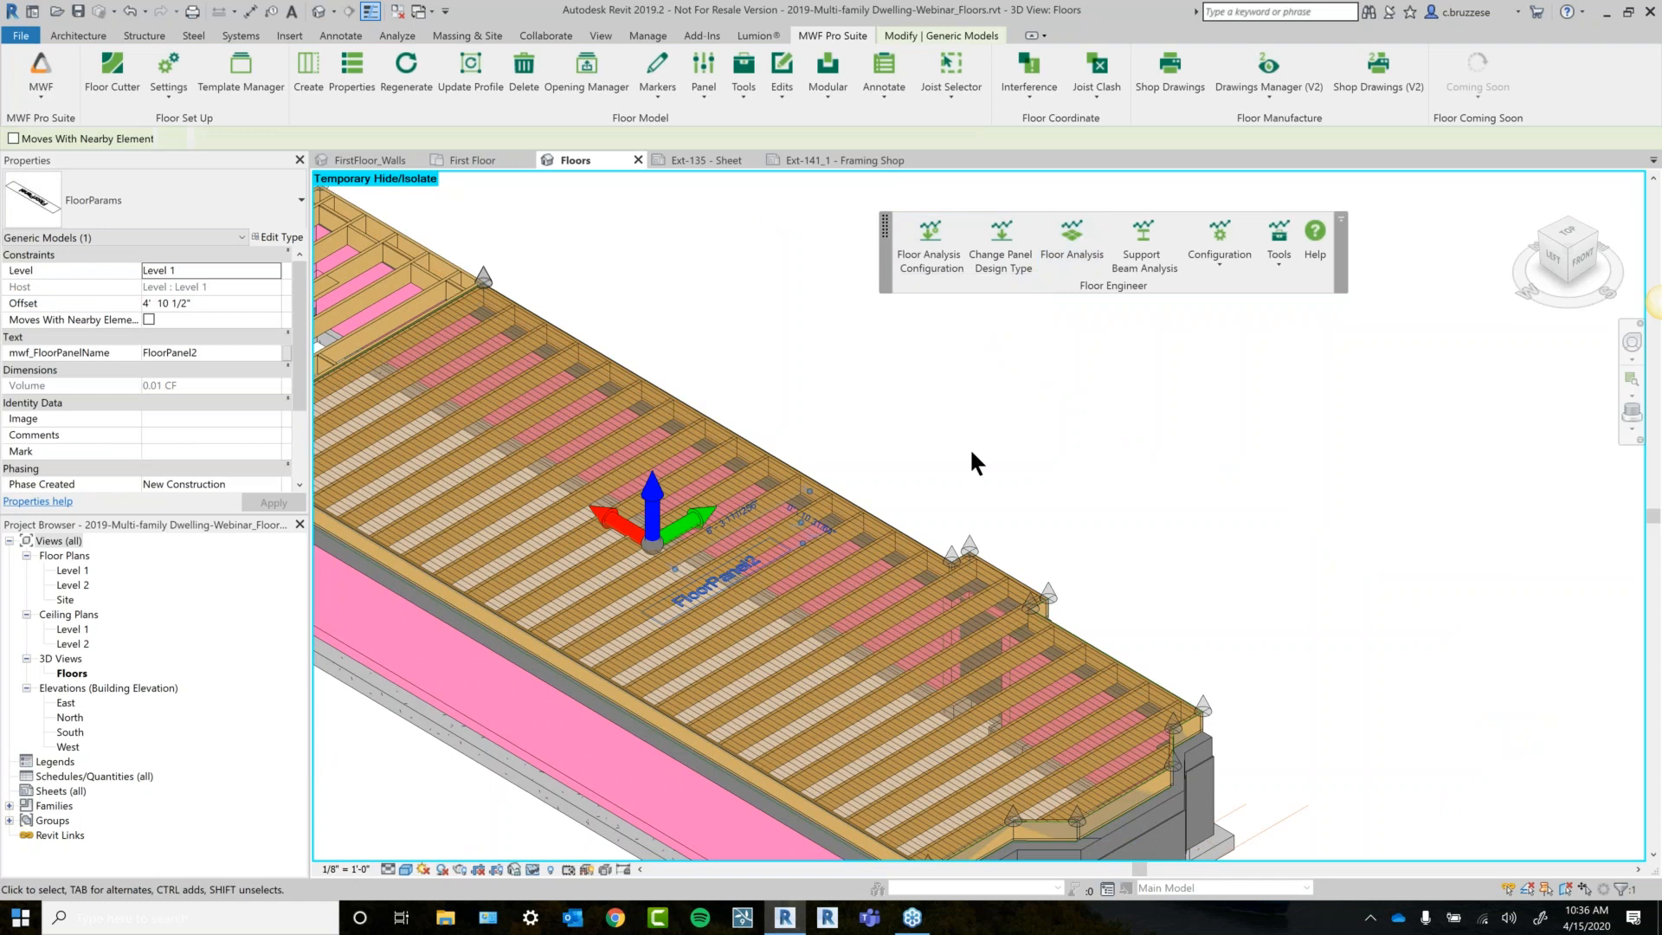
{"action": "left_click", "coordinate": [995, 248]}
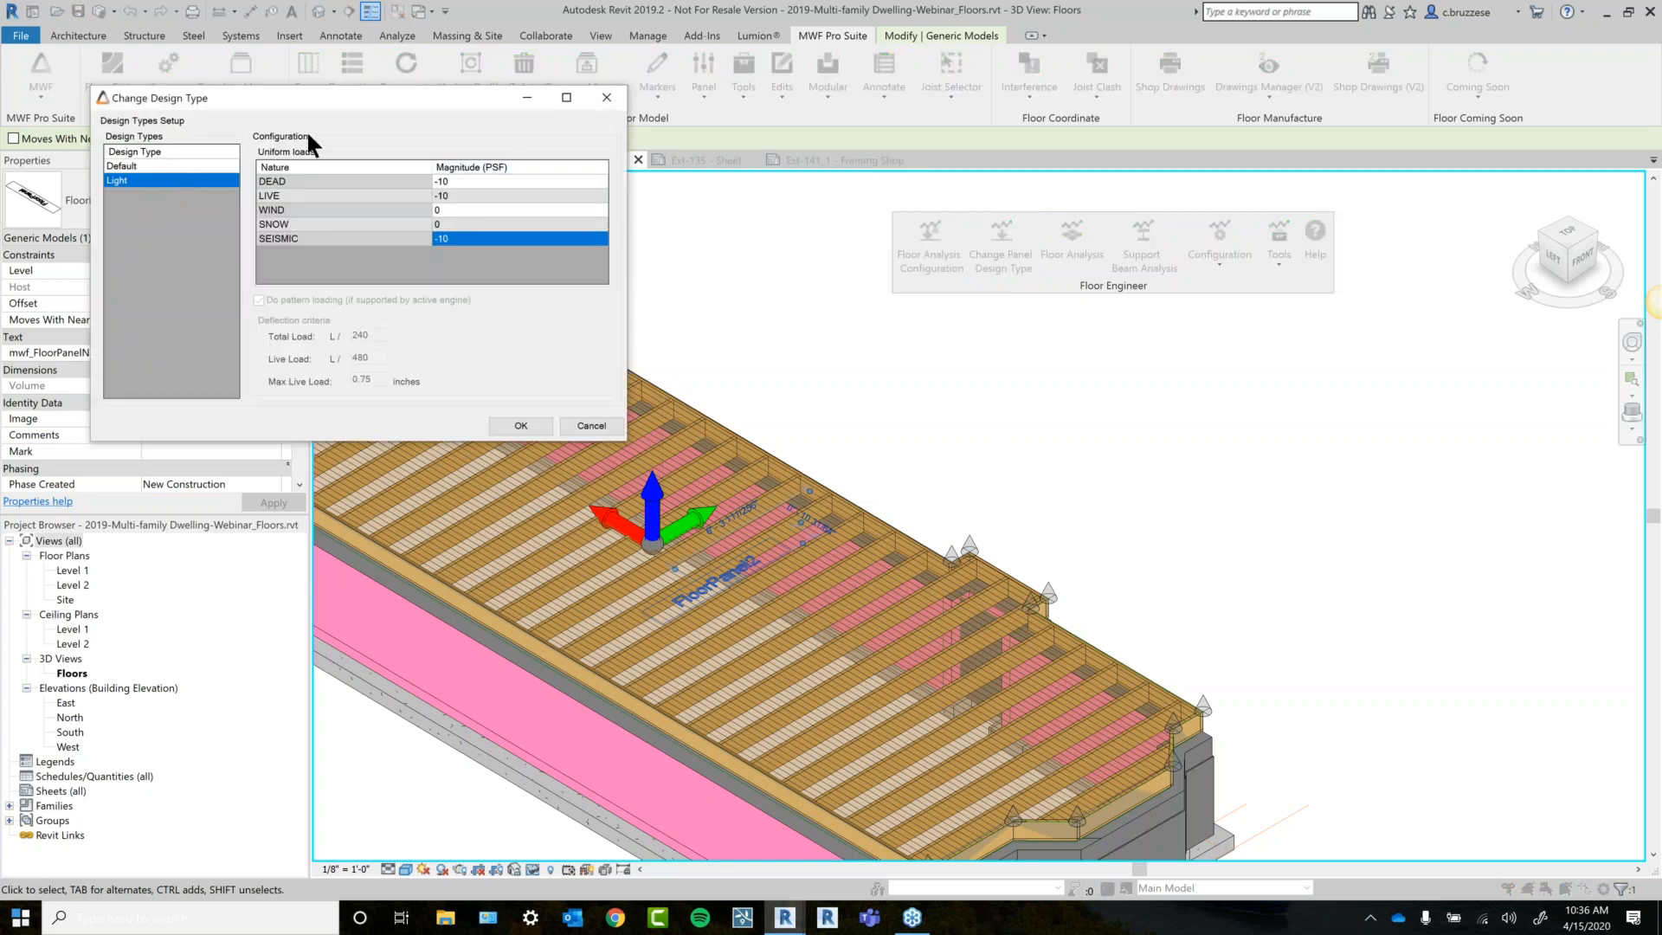
{"action": "left_click", "coordinate": [530, 426]}
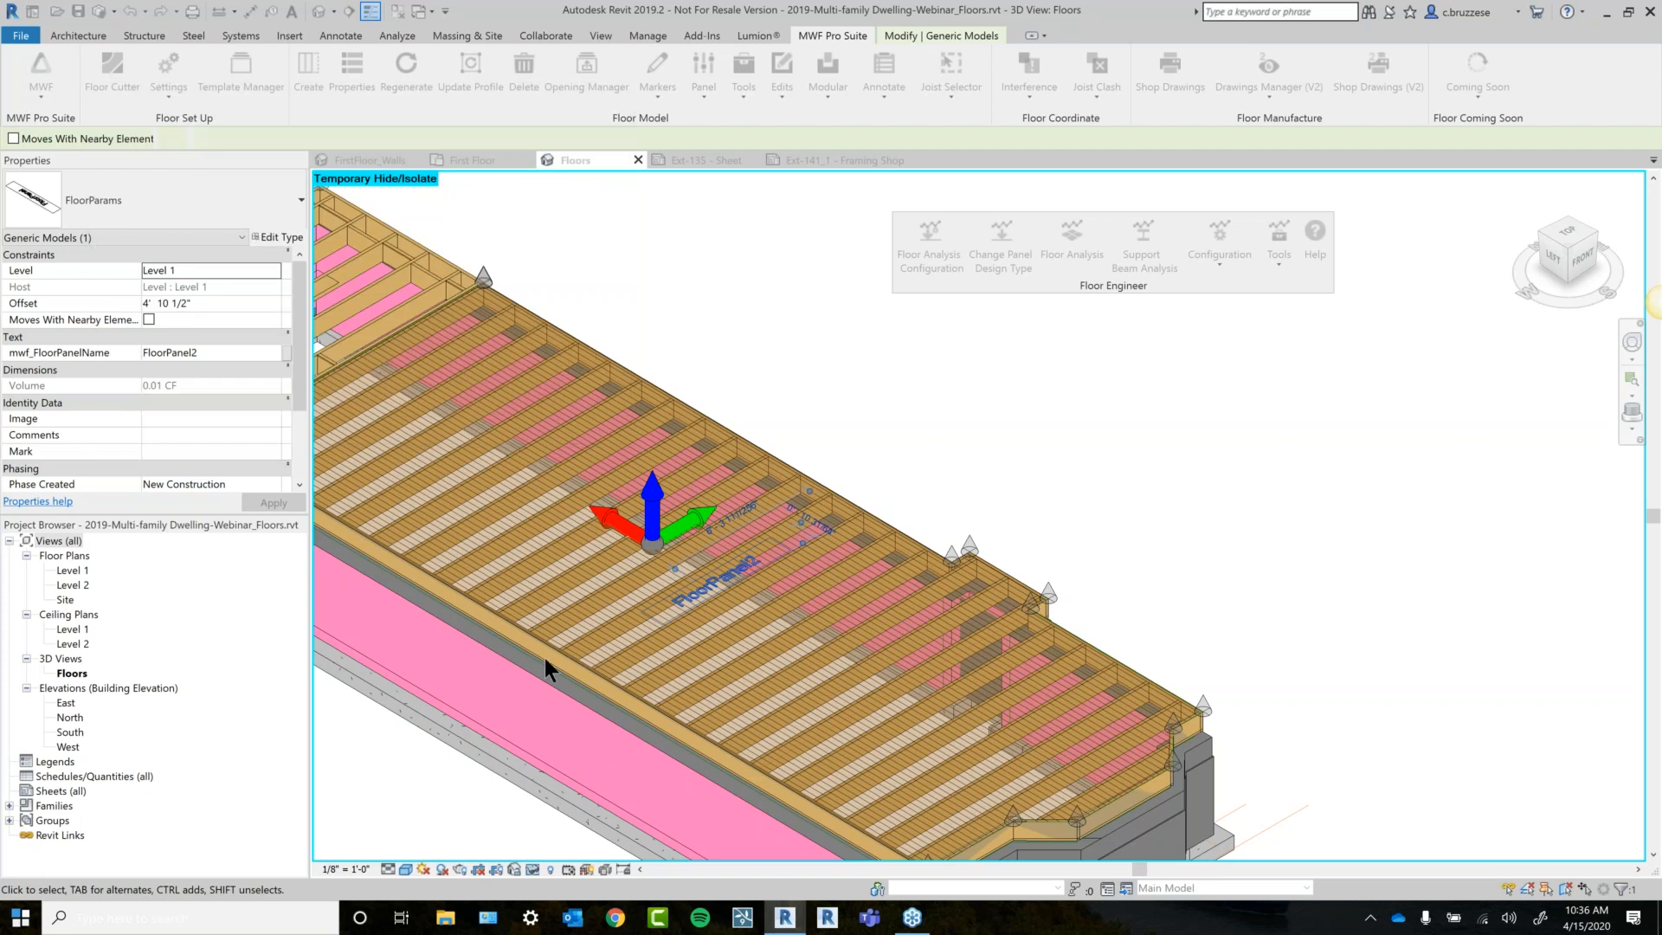
Run the floor analysis on FloorPanel2, targeting the panel through its direction arrows.
{"action": "left_click", "coordinate": [748, 724]}
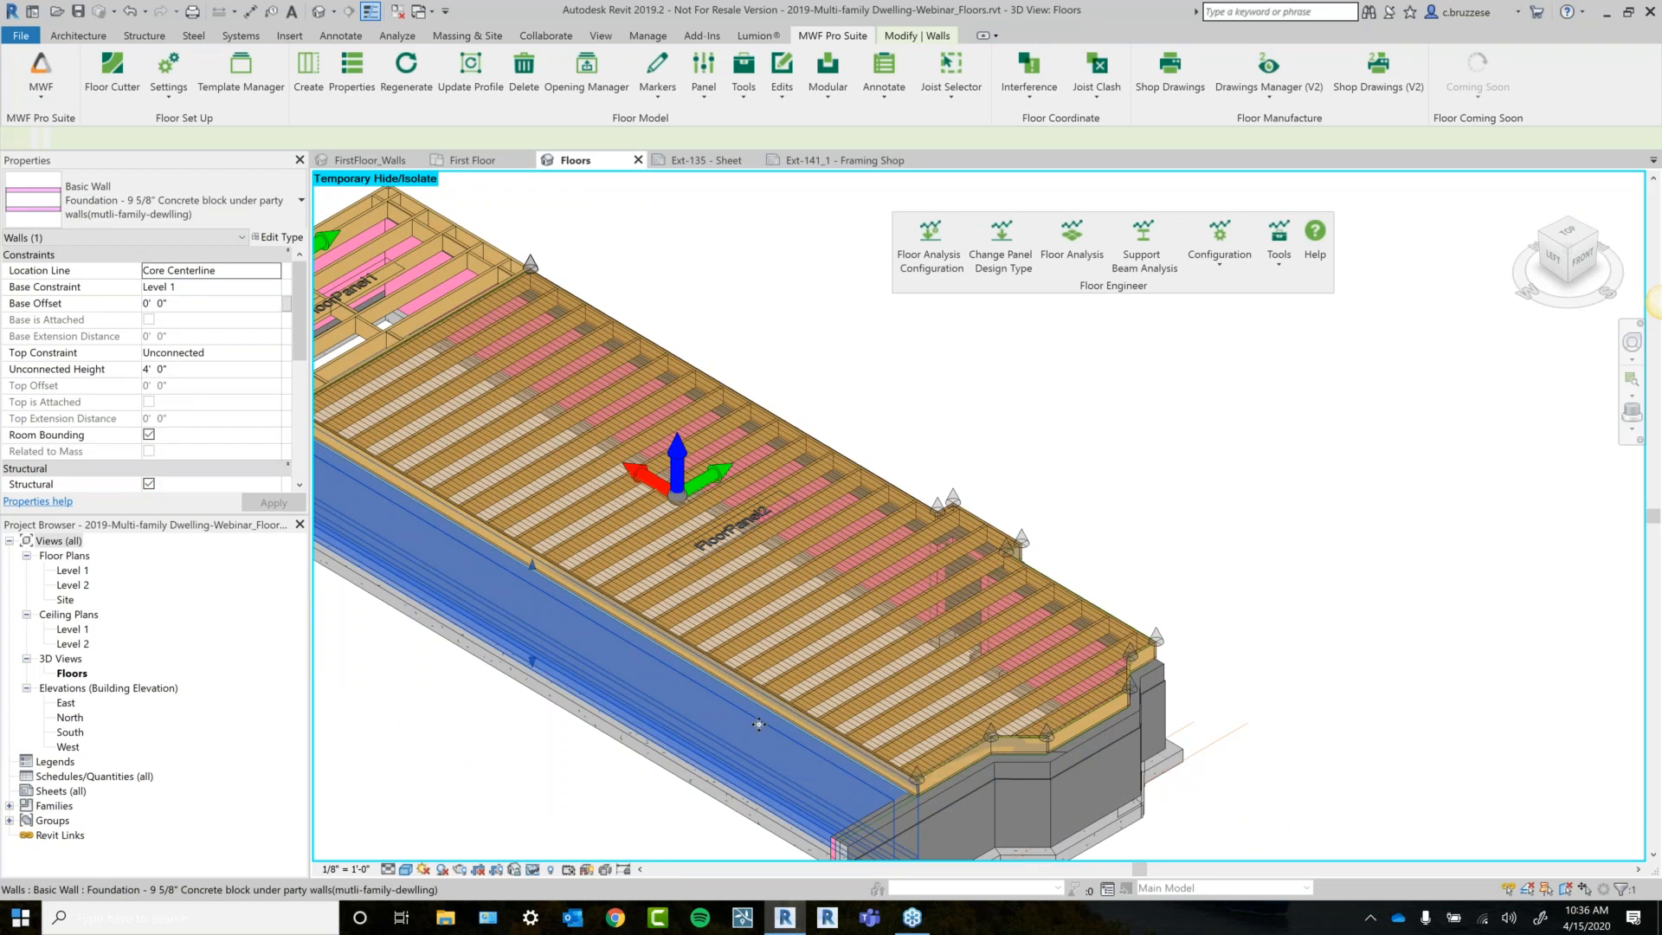
{"action": "middle_click_drag", "start_coordinate": [1198, 608], "coordinate": [1262, 453], "text": "shift"}
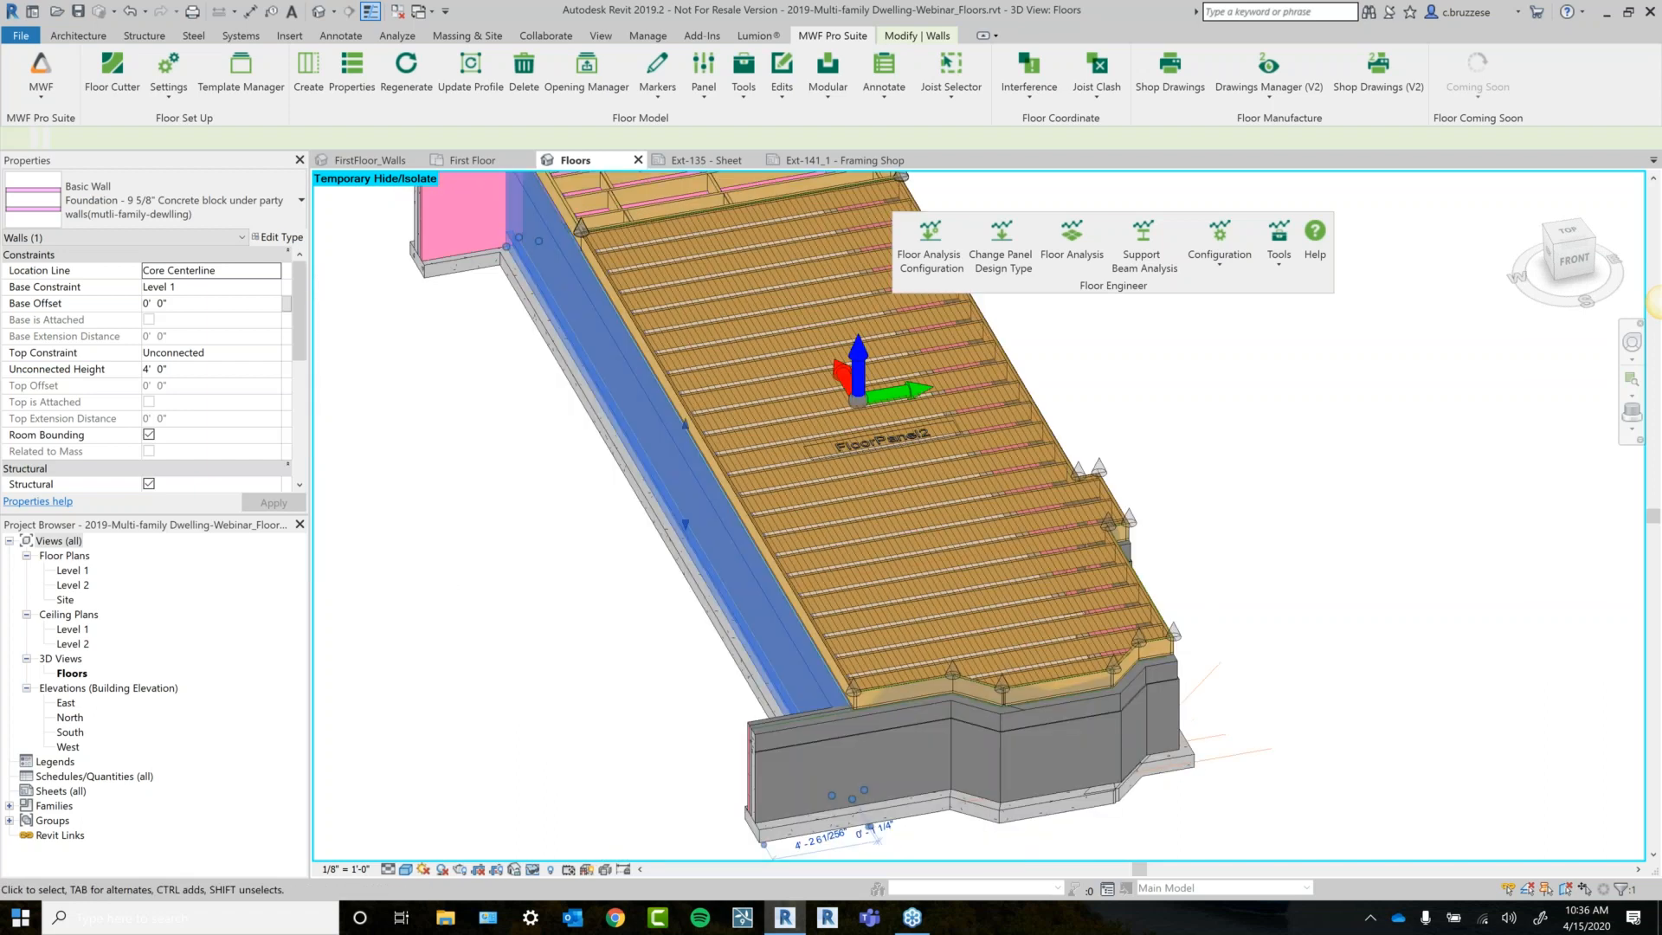
{"action": "middle_click_drag", "start_coordinate": [1191, 606], "coordinate": [1153, 646]}
{"action": "scroll", "coordinate": [1145, 587], "scroll_direction": "up", "scroll_amount": 1}
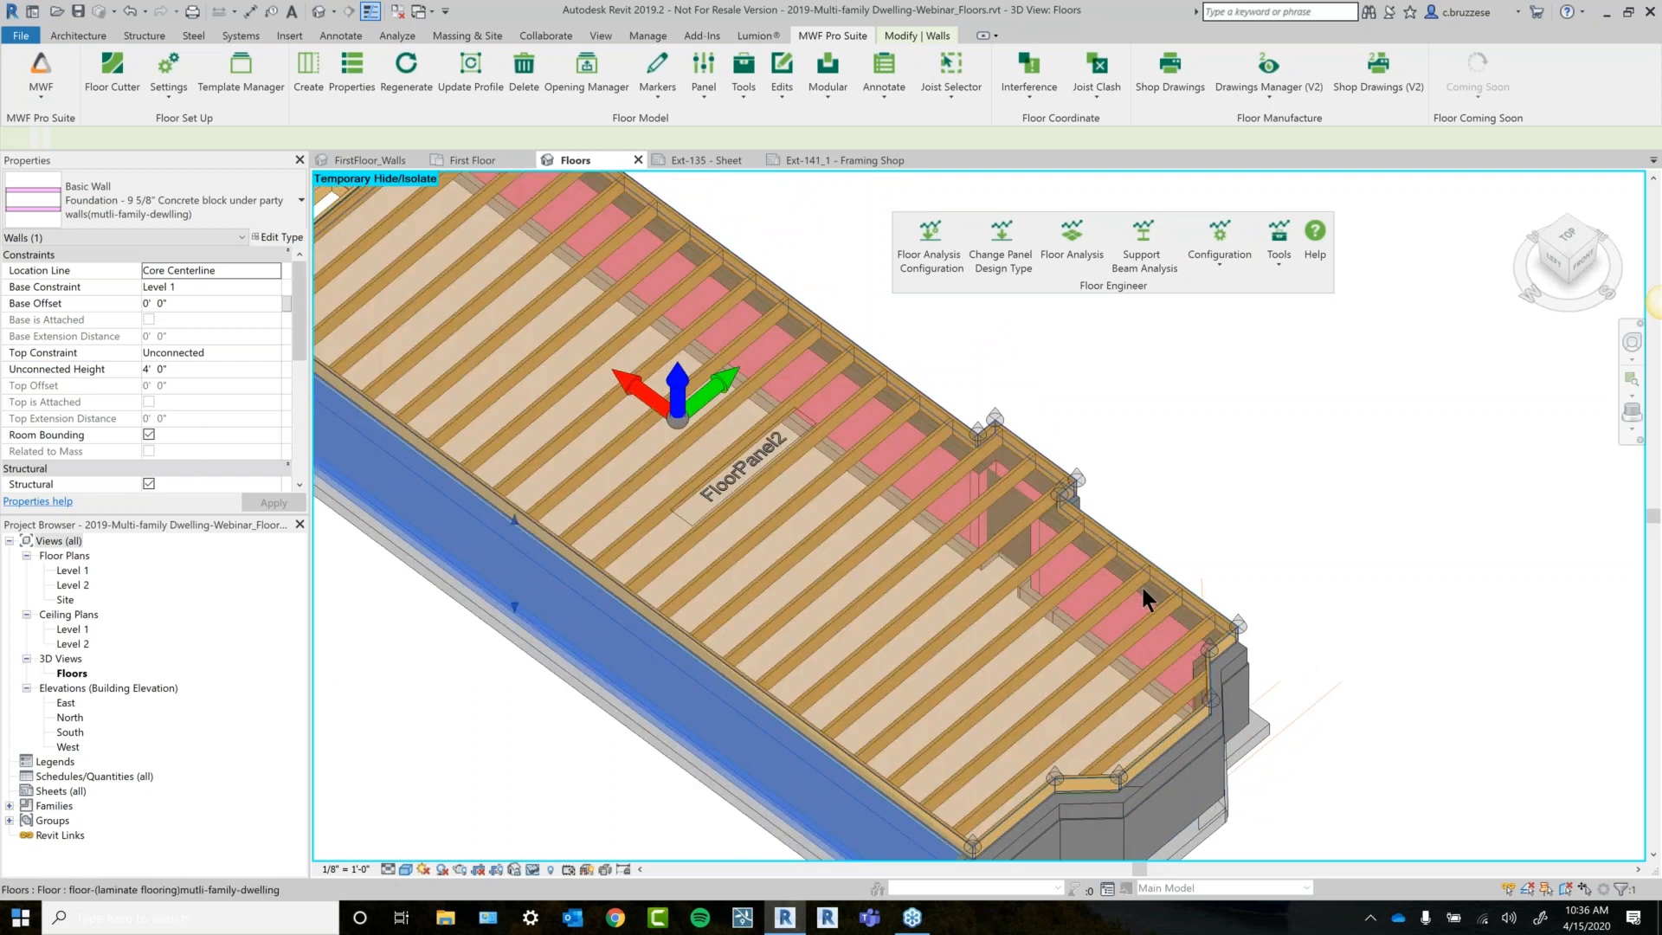
{"action": "scroll", "coordinate": [1143, 589], "scroll_direction": "up", "scroll_amount": 1}
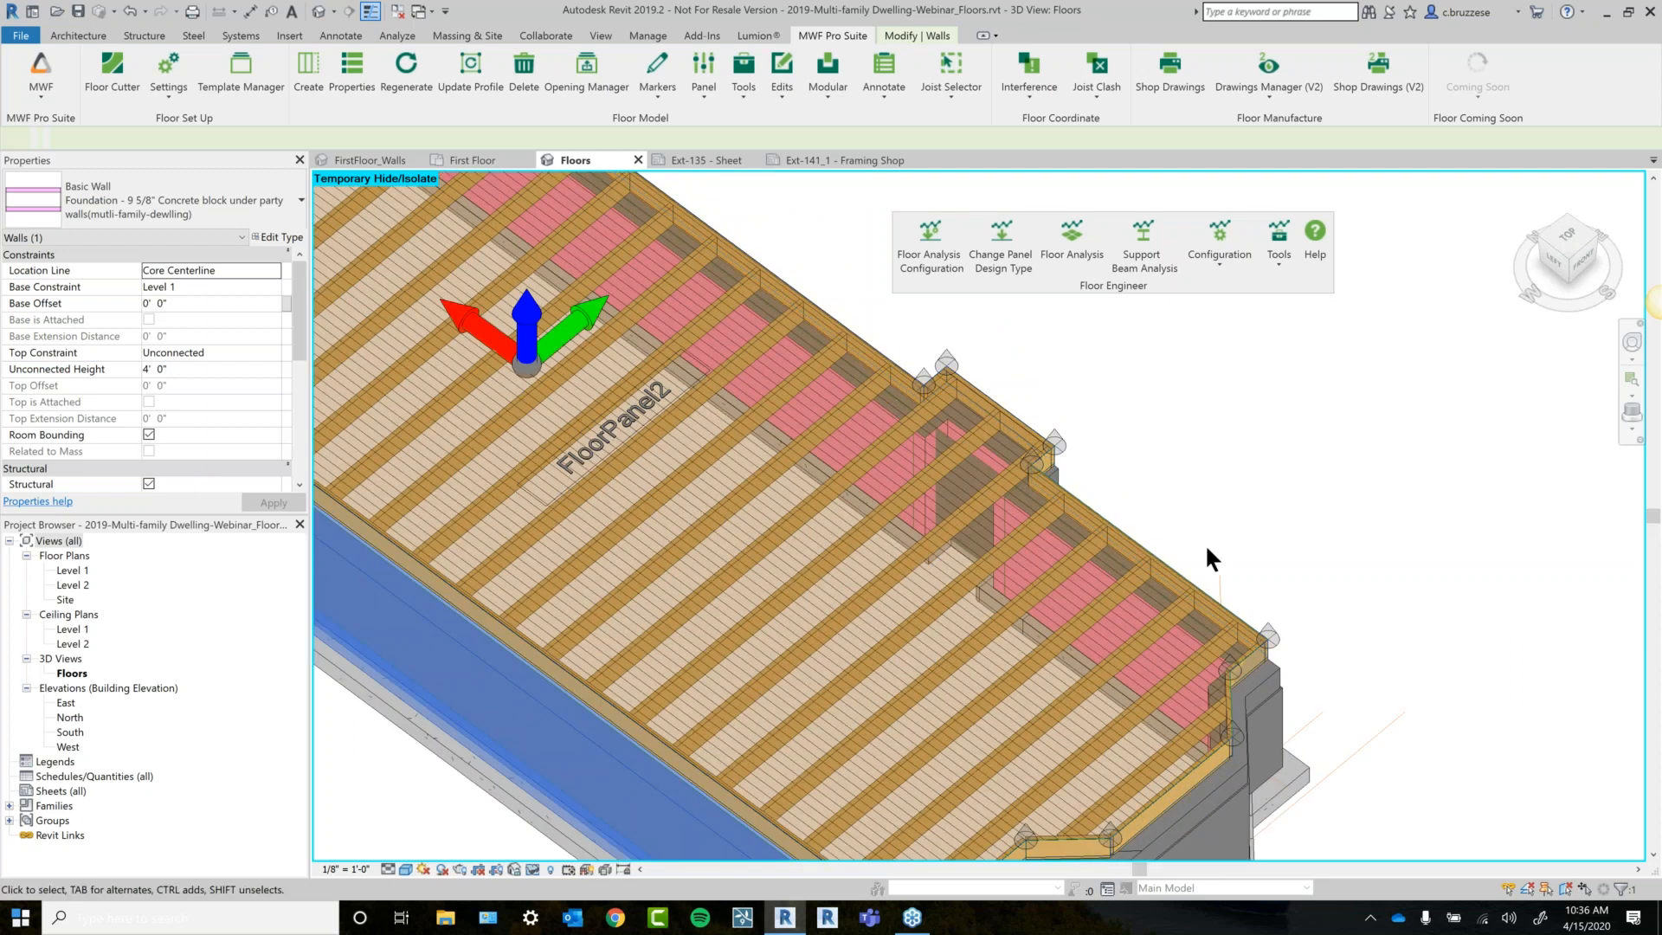
{"action": "middle_click_drag", "start_coordinate": [1220, 546], "coordinate": [1327, 530]}
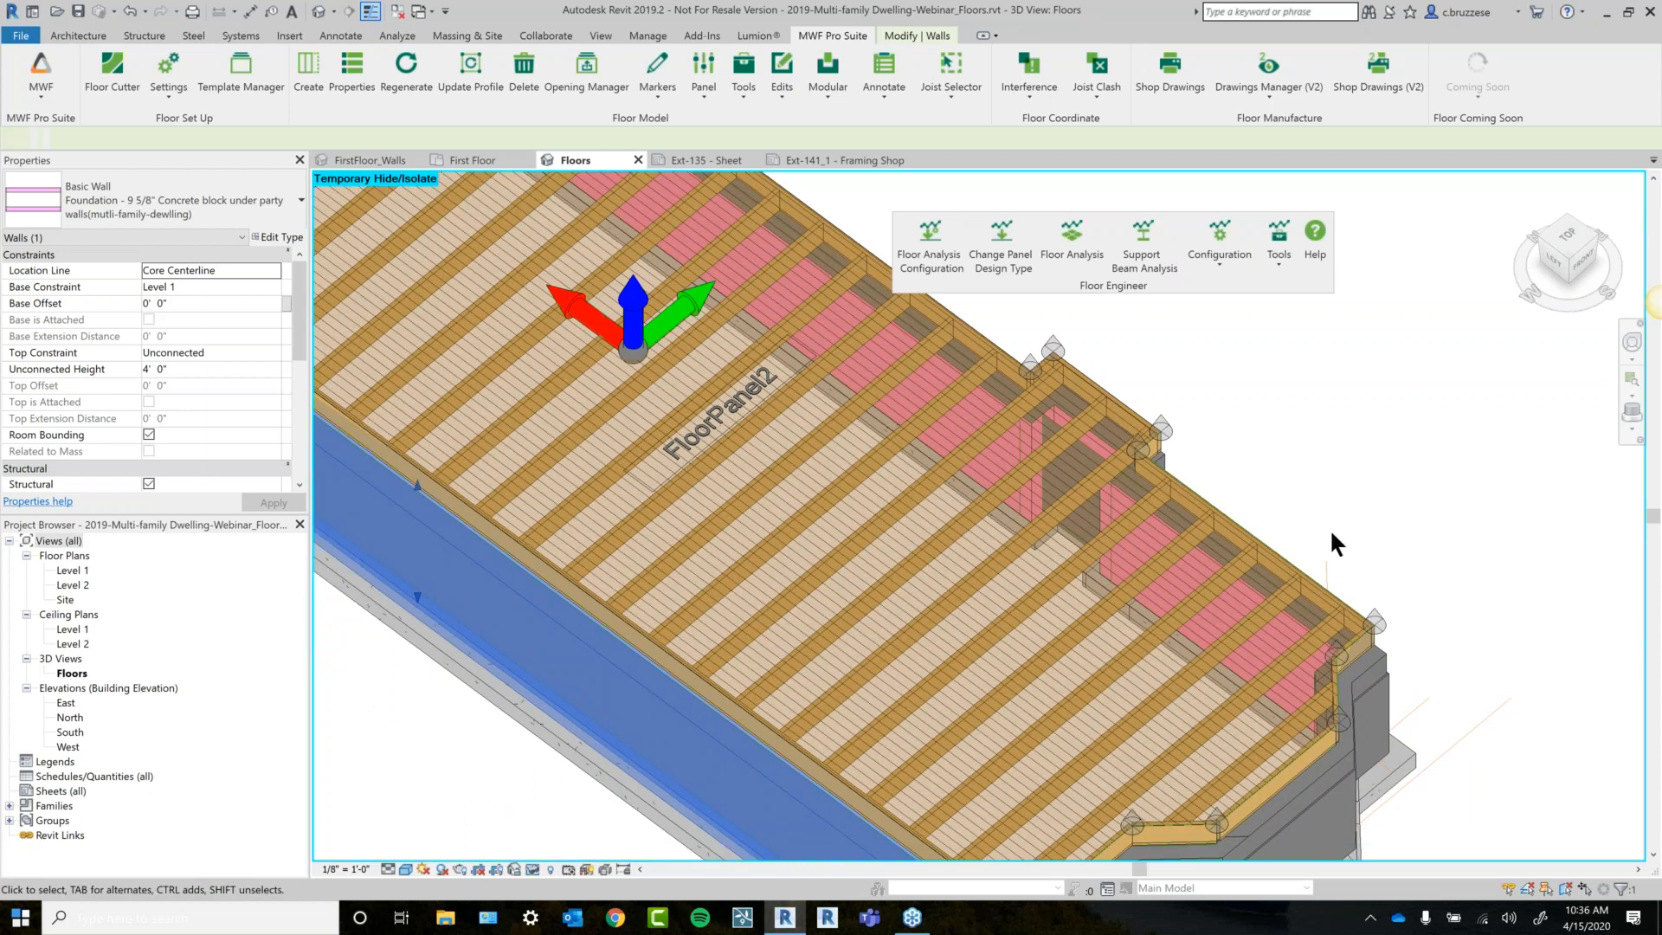
{"action": "scroll", "coordinate": [1330, 533], "scroll_direction": "down", "scroll_amount": 1}
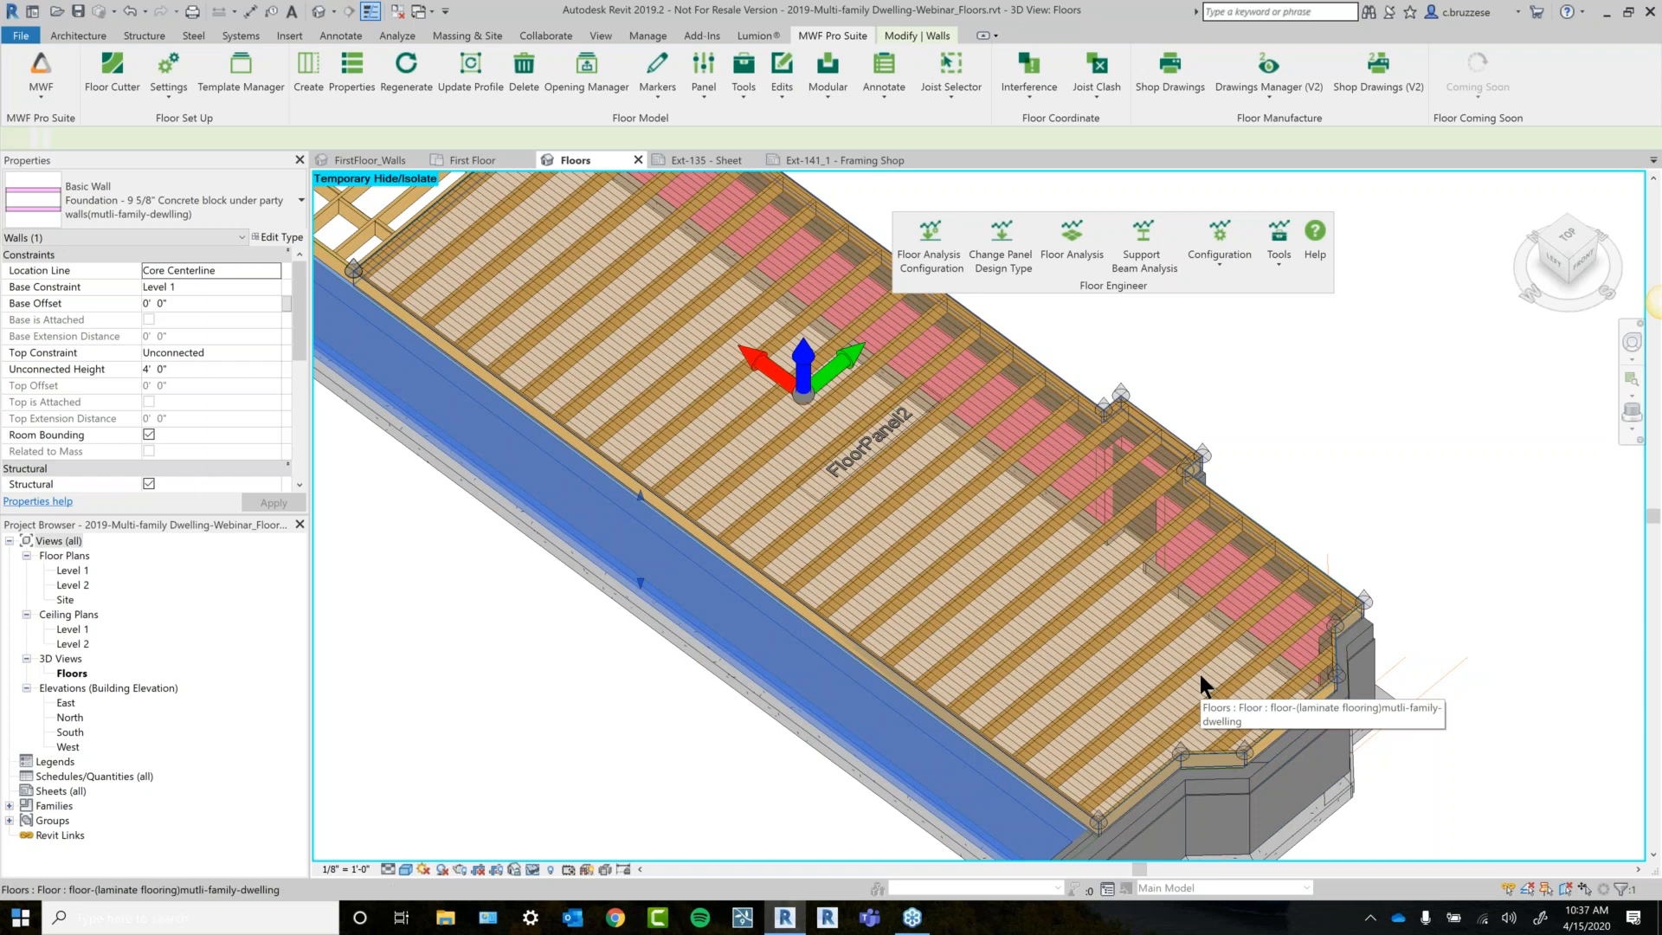
{"action": "left_click", "coordinate": [989, 558]}
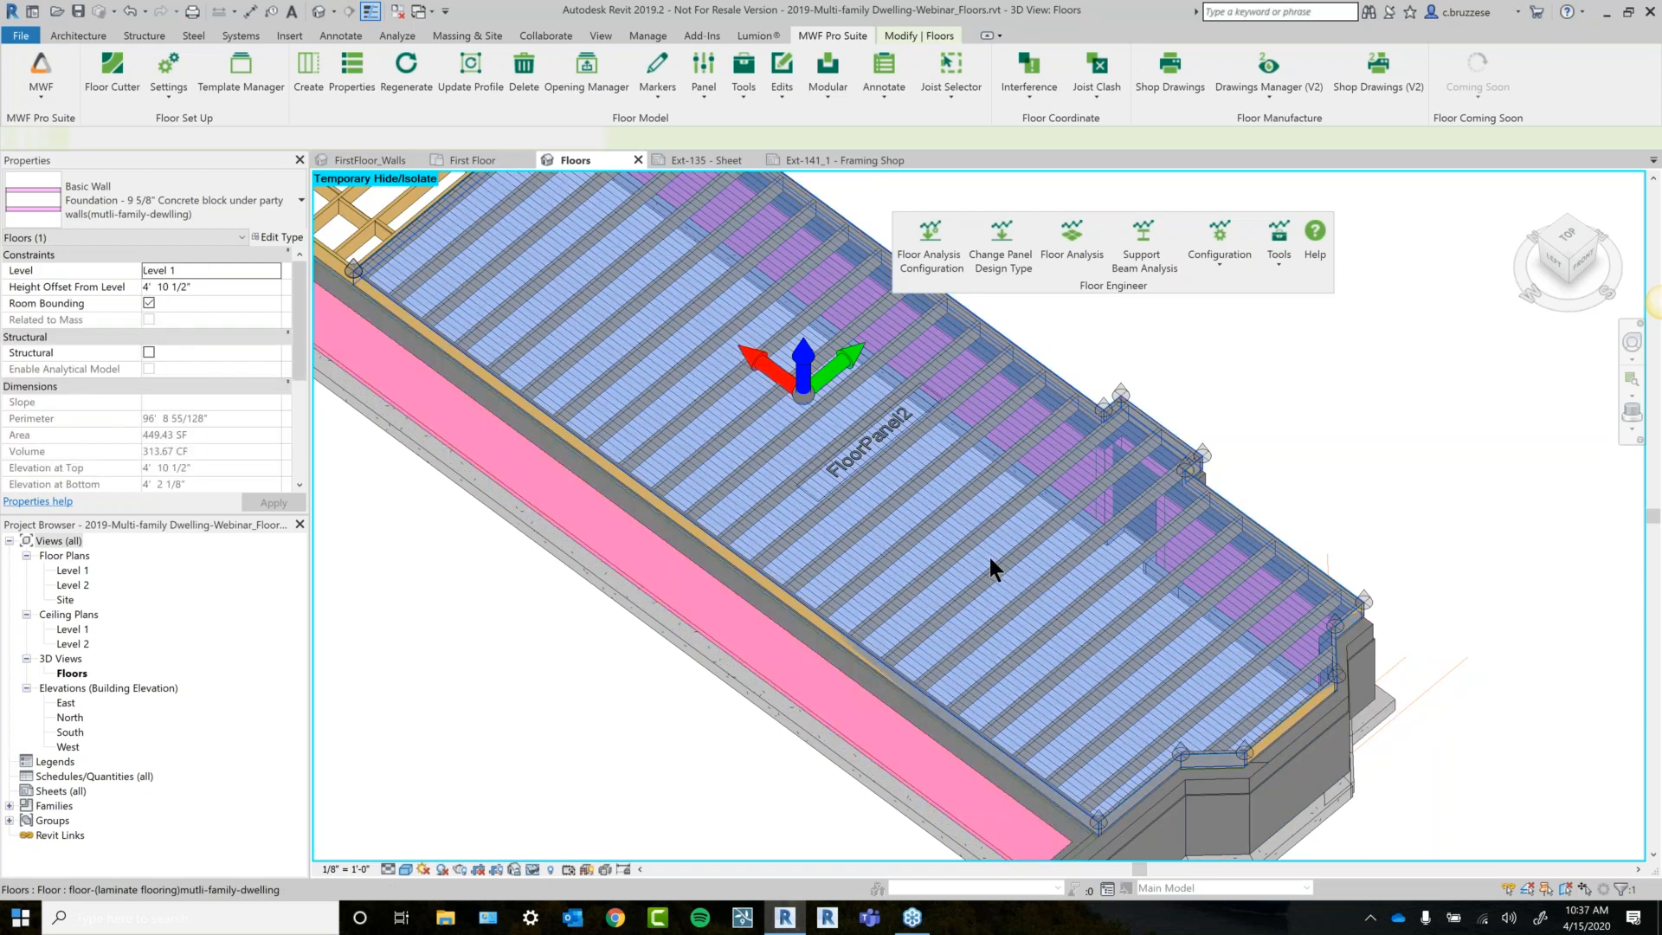
{"action": "left_click", "coordinate": [803, 368]}
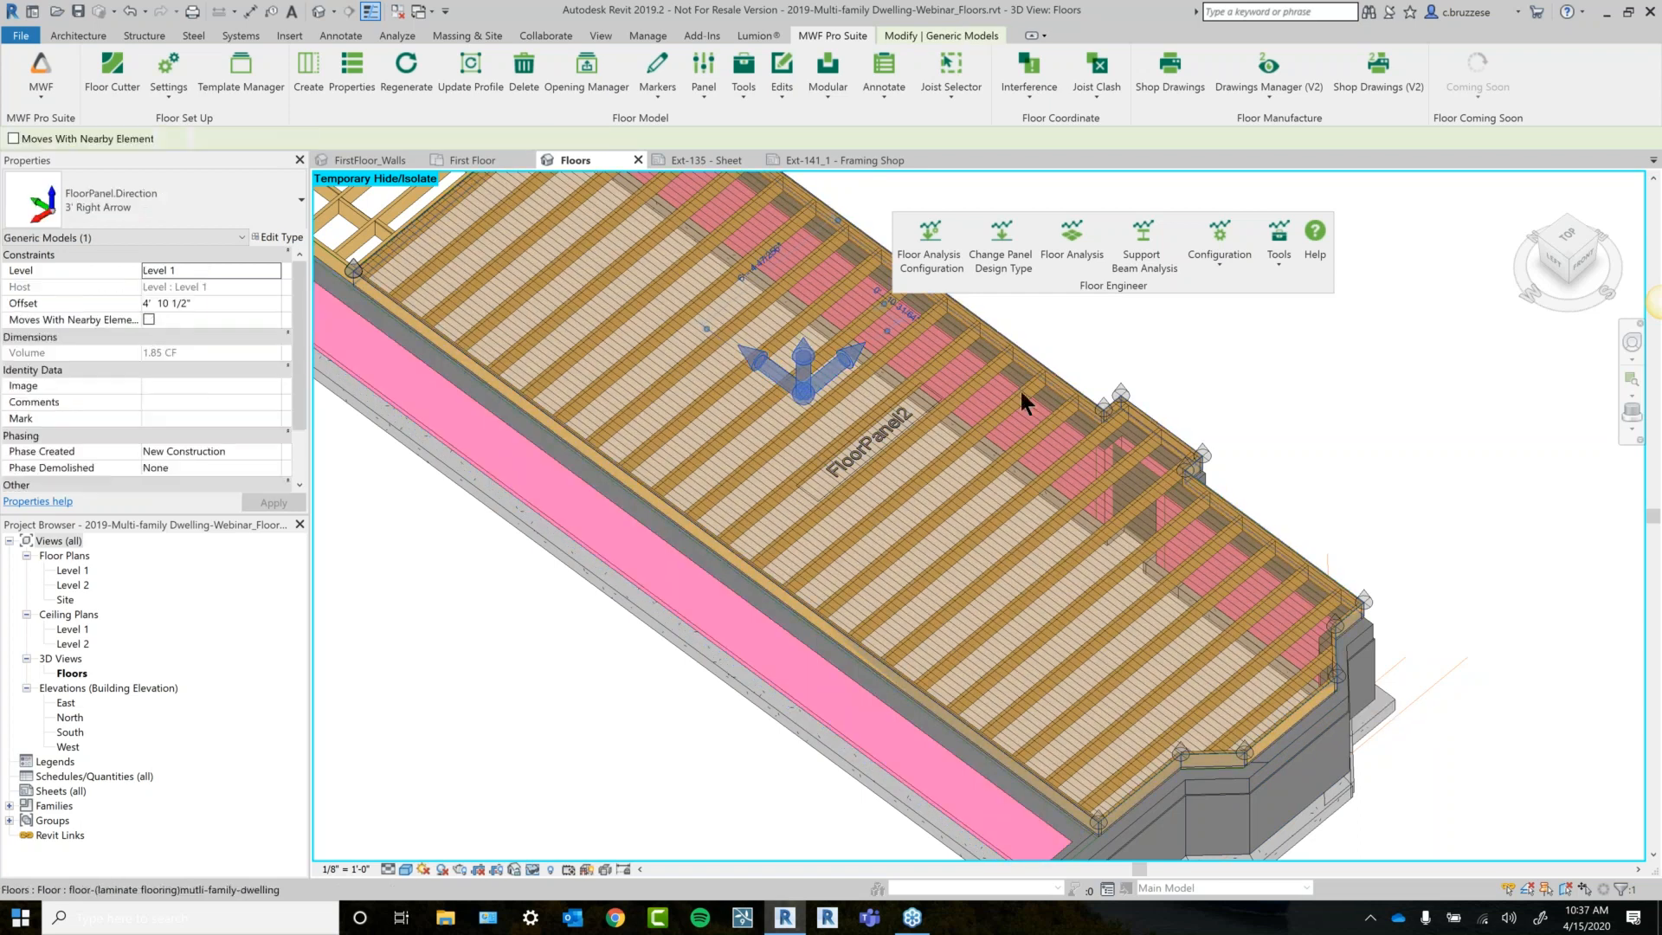
{"action": "left_click", "coordinate": [1072, 238]}
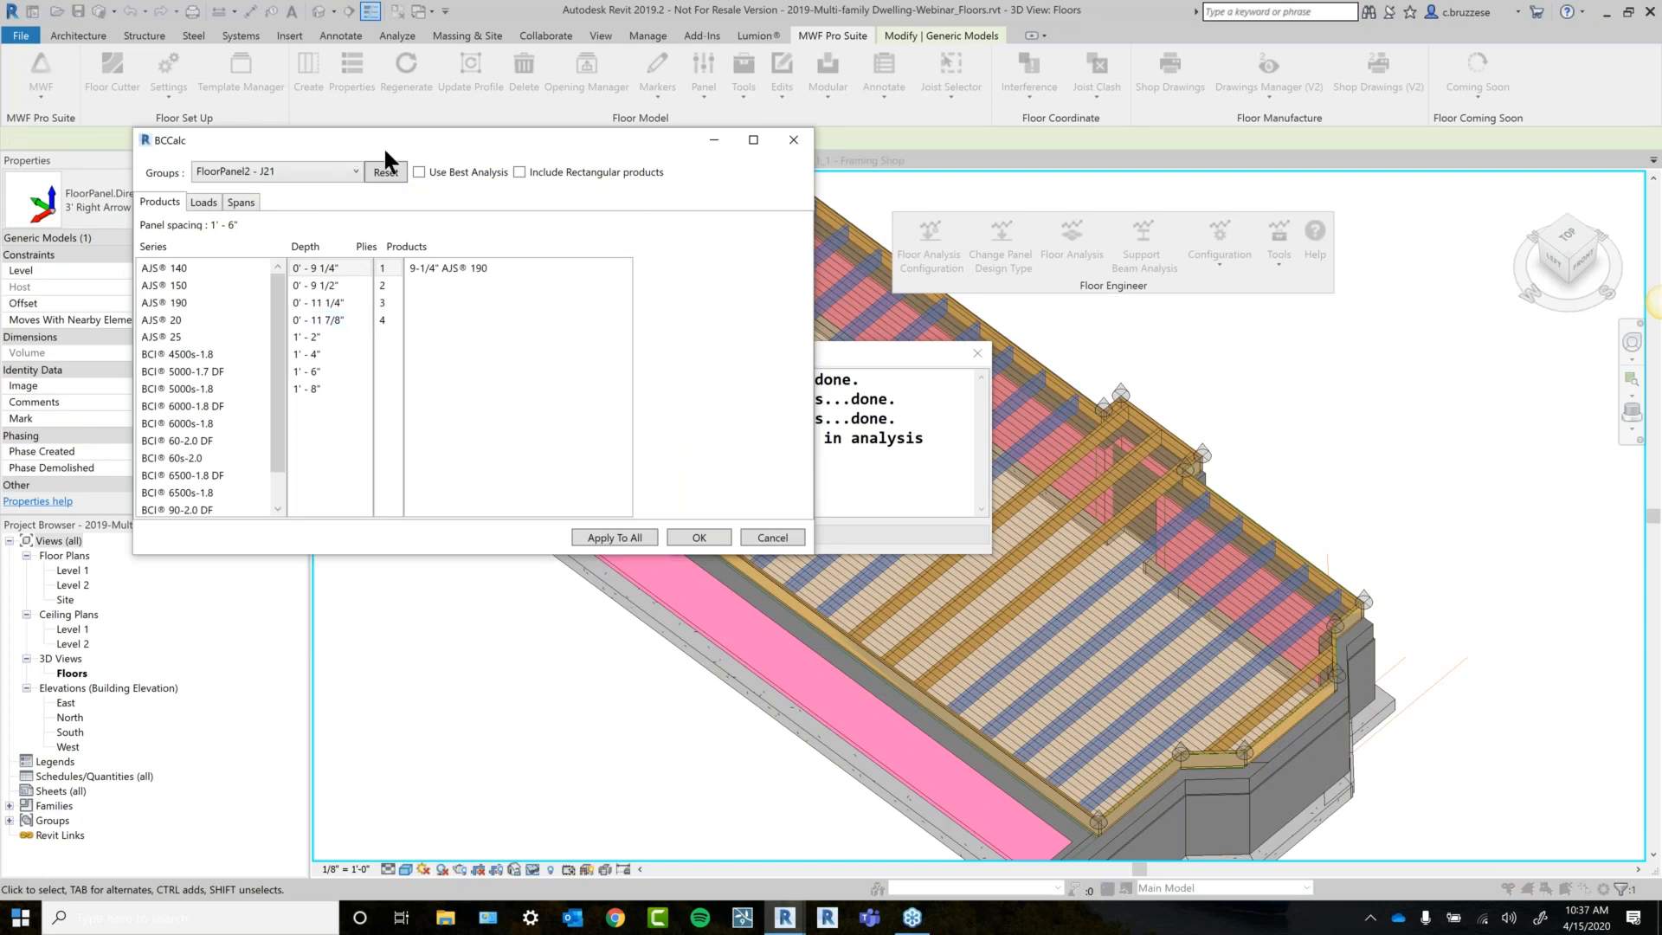
Go through the joist groups J8 and J1 of FloorPanel2 in BCCalc to see which joists each one covers.
{"action": "left_click_drag", "start_coordinate": [383, 147], "coordinate": [408, 269]}
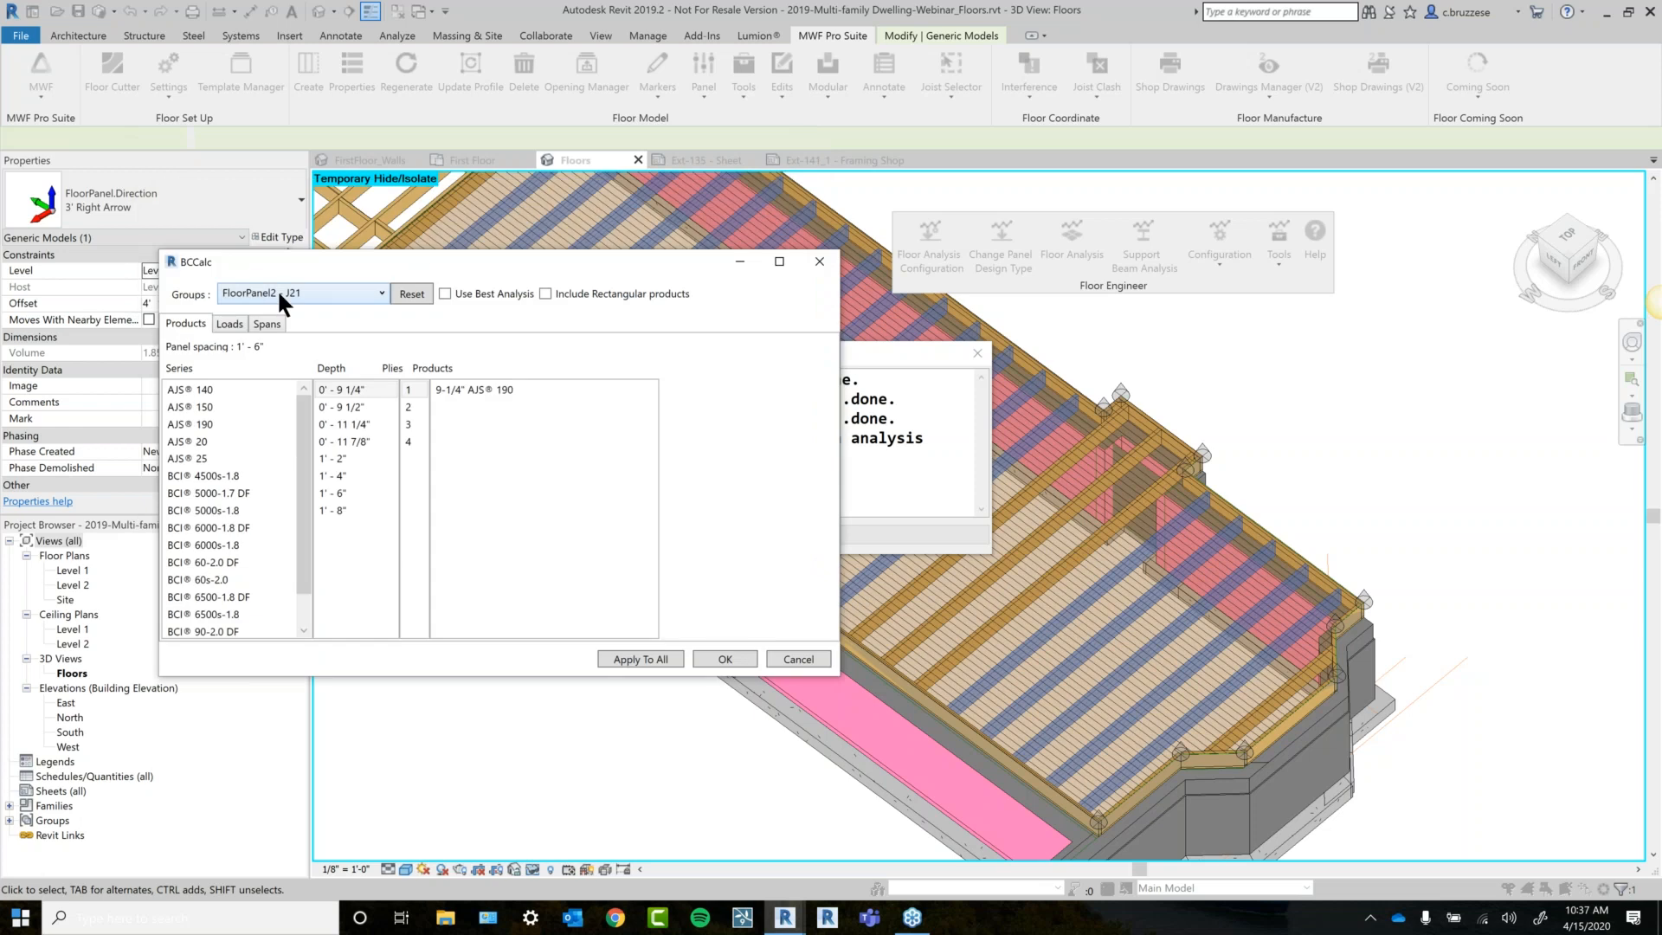
{"action": "left_click", "coordinate": [277, 289]}
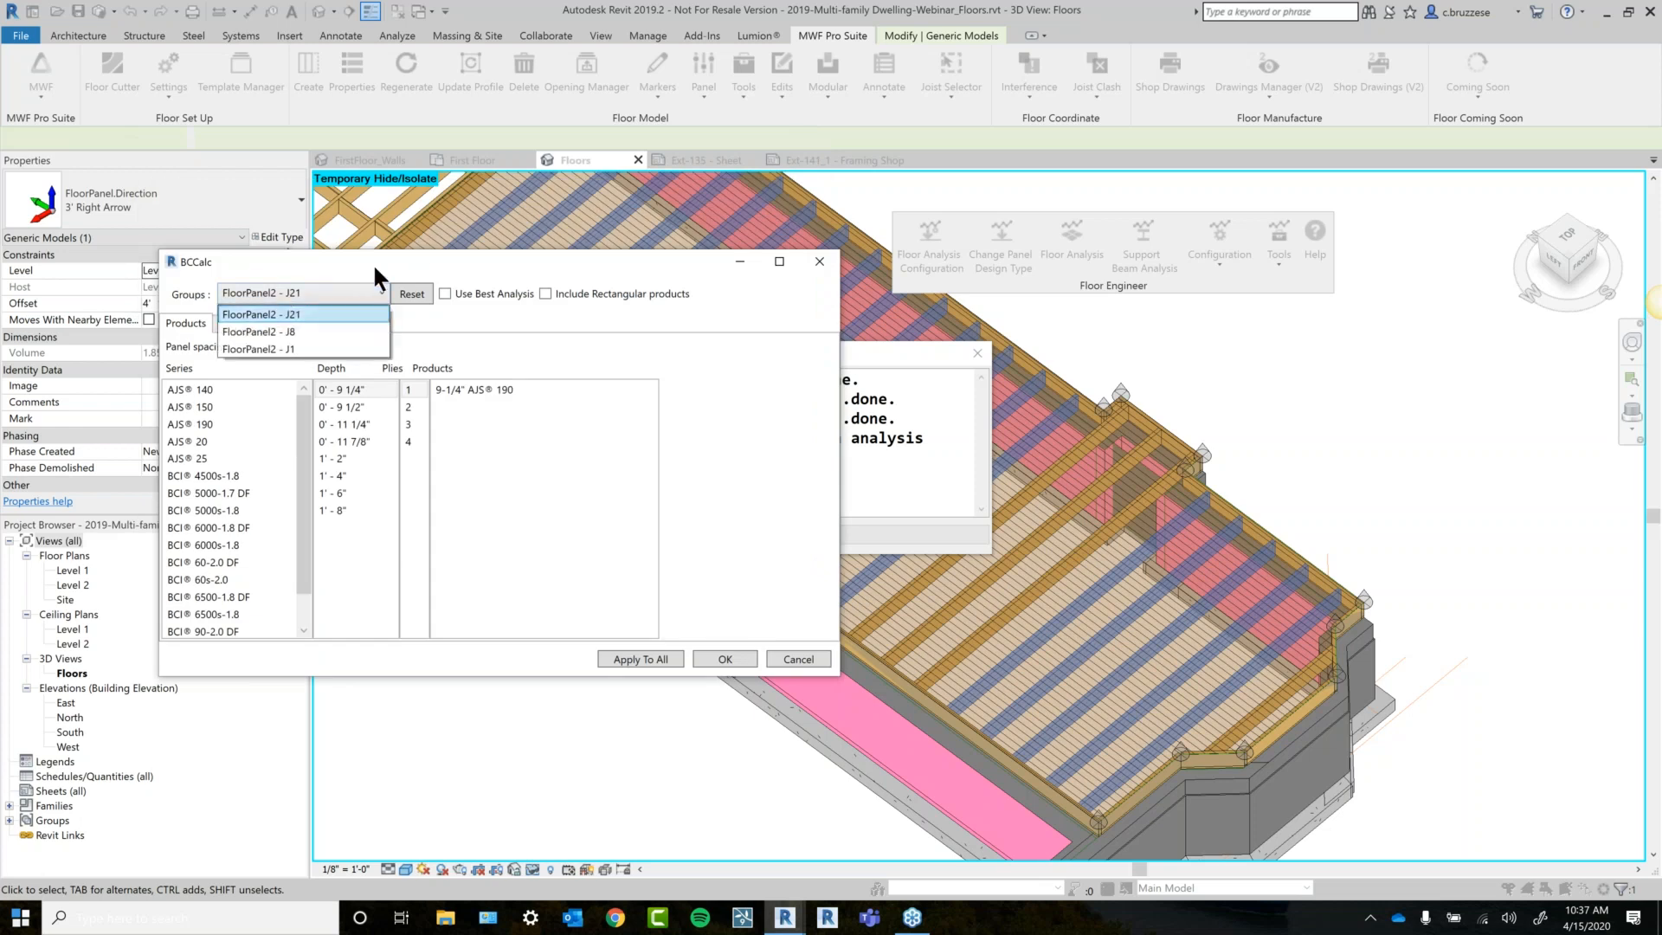
{"action": "left_click", "coordinate": [332, 285]}
{"action": "left_click", "coordinate": [332, 286]}
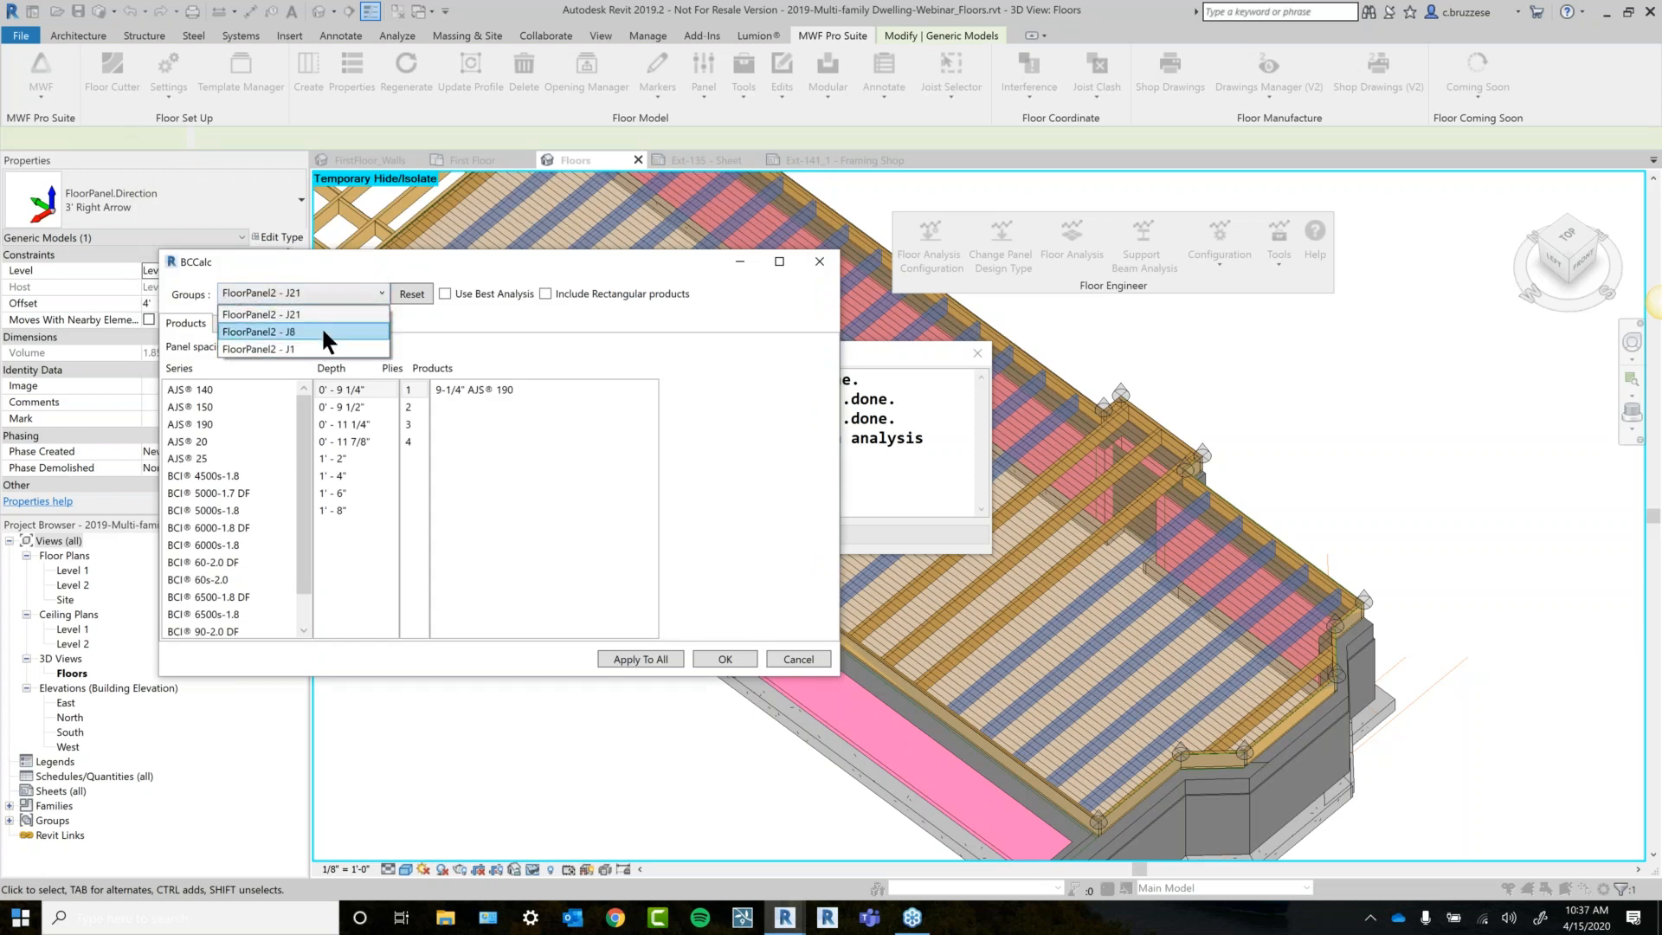
{"action": "left_click", "coordinate": [323, 331]}
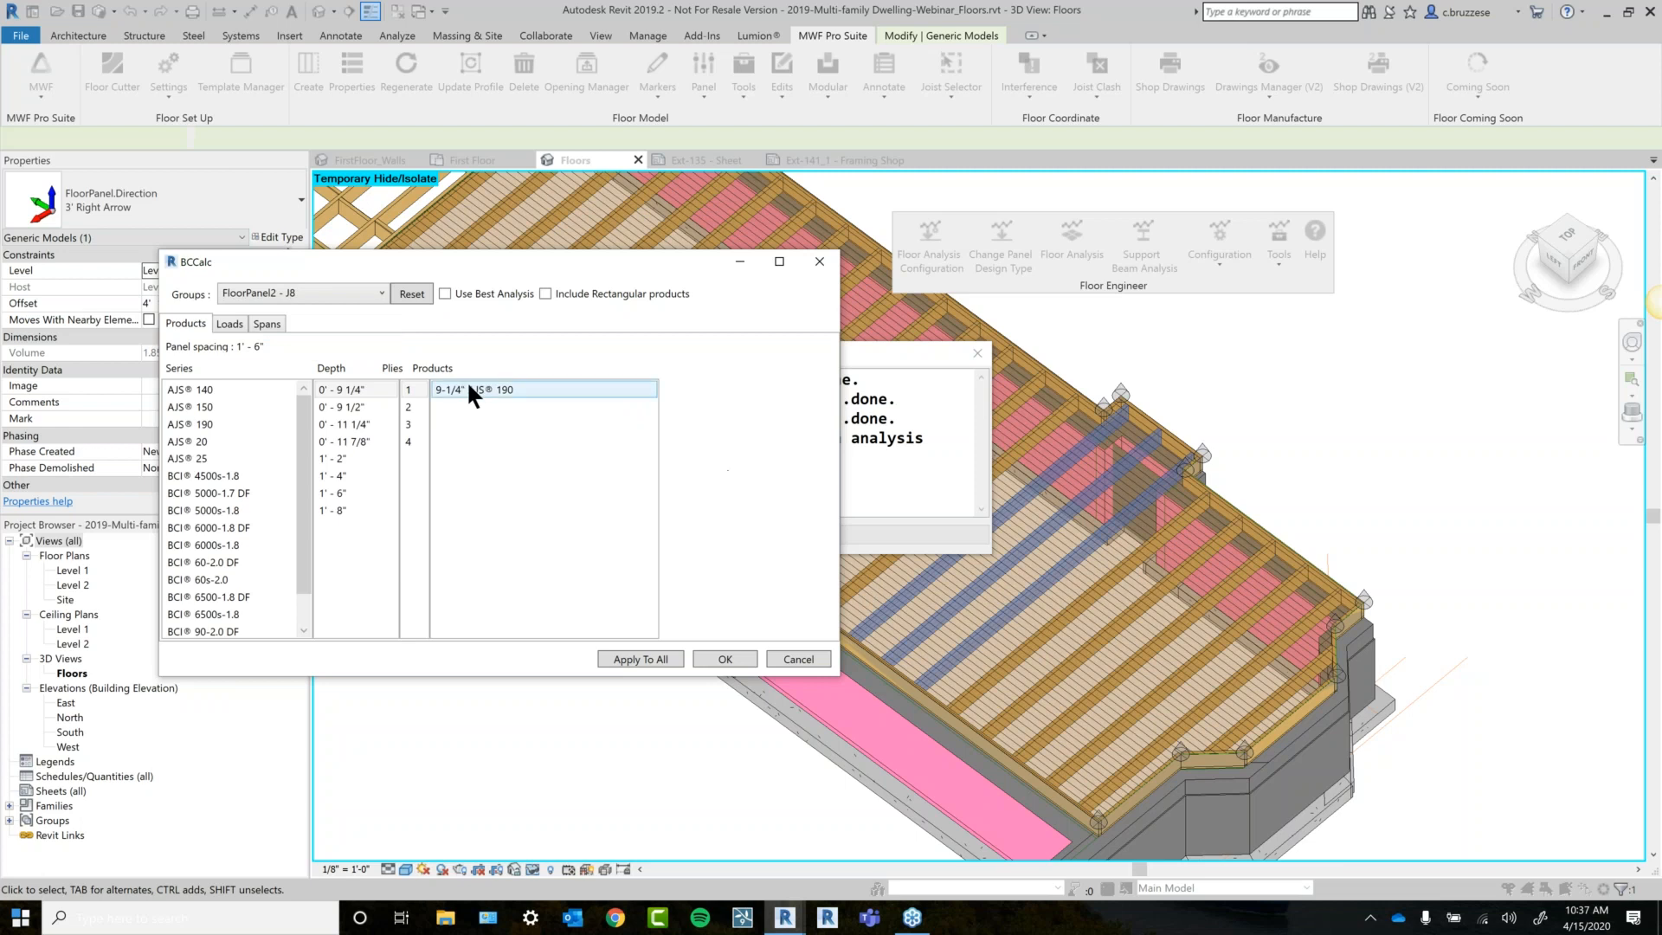
{"action": "left_click", "coordinate": [332, 298]}
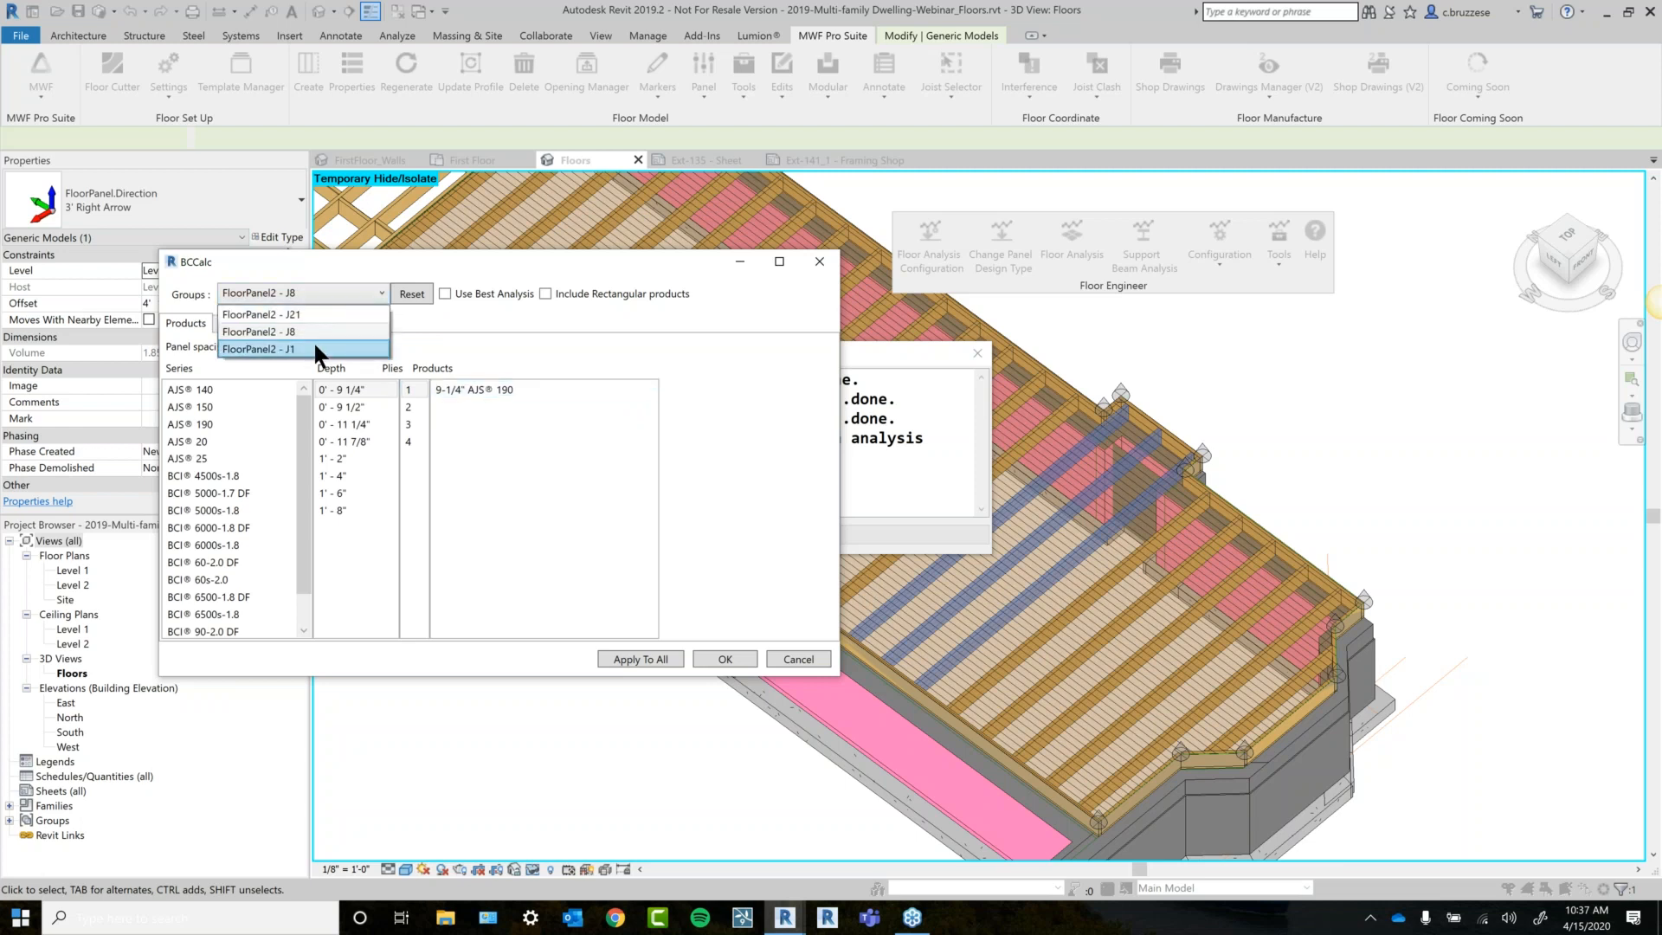
{"action": "left_click", "coordinate": [313, 340]}
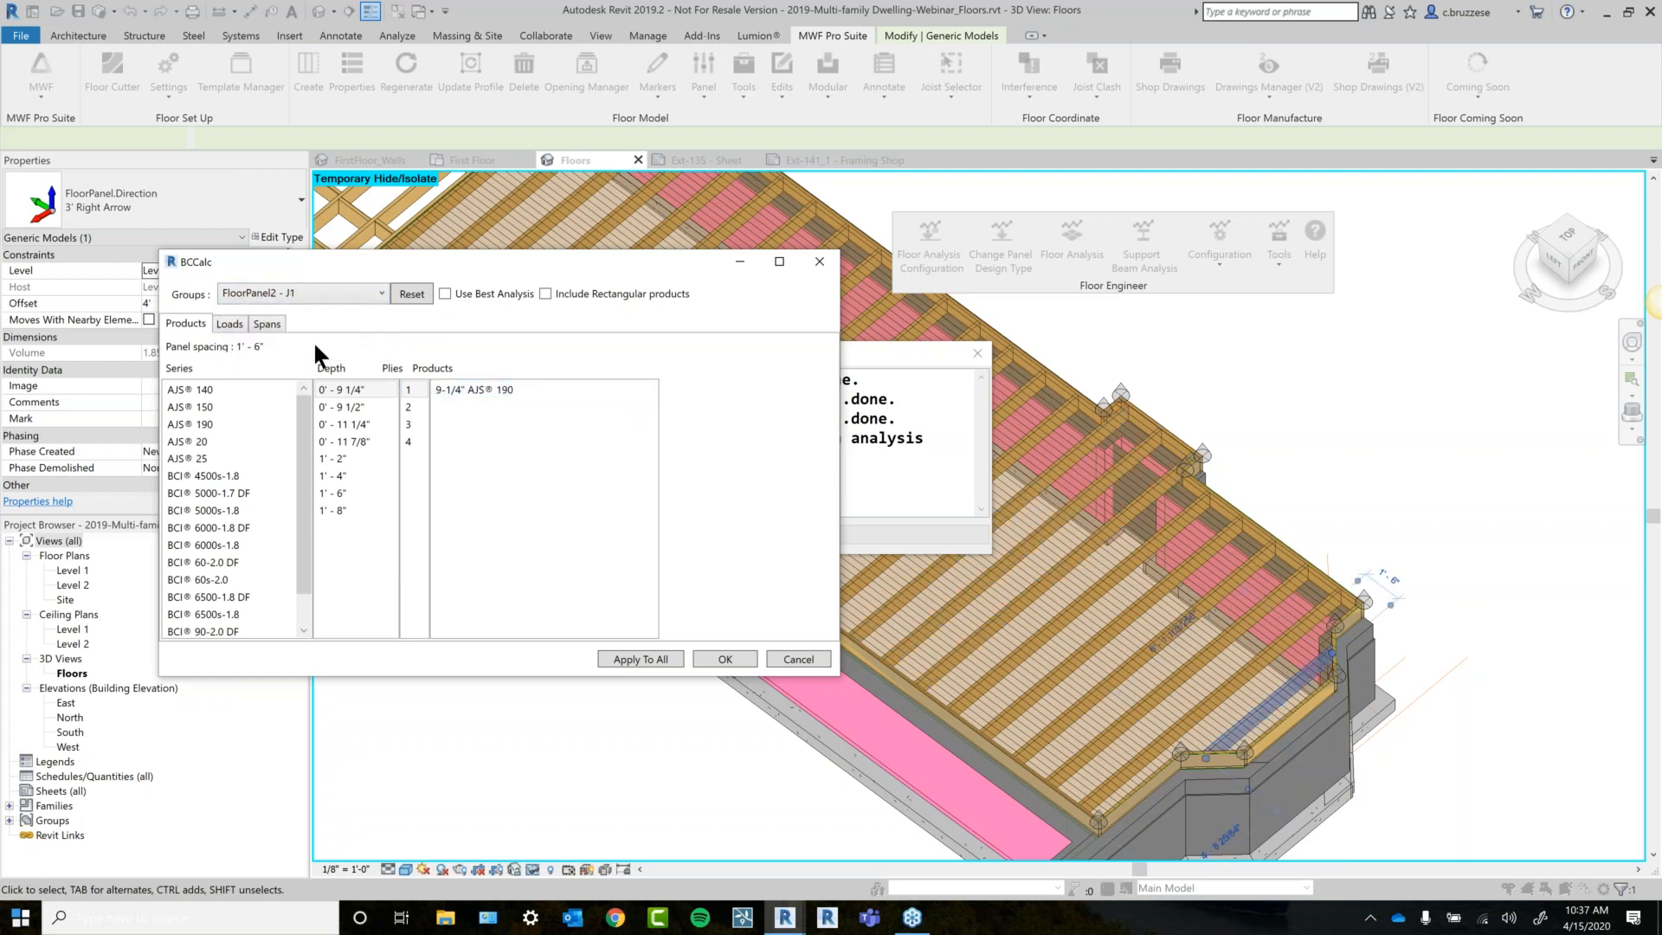
{"action": "left_click", "coordinate": [312, 295]}
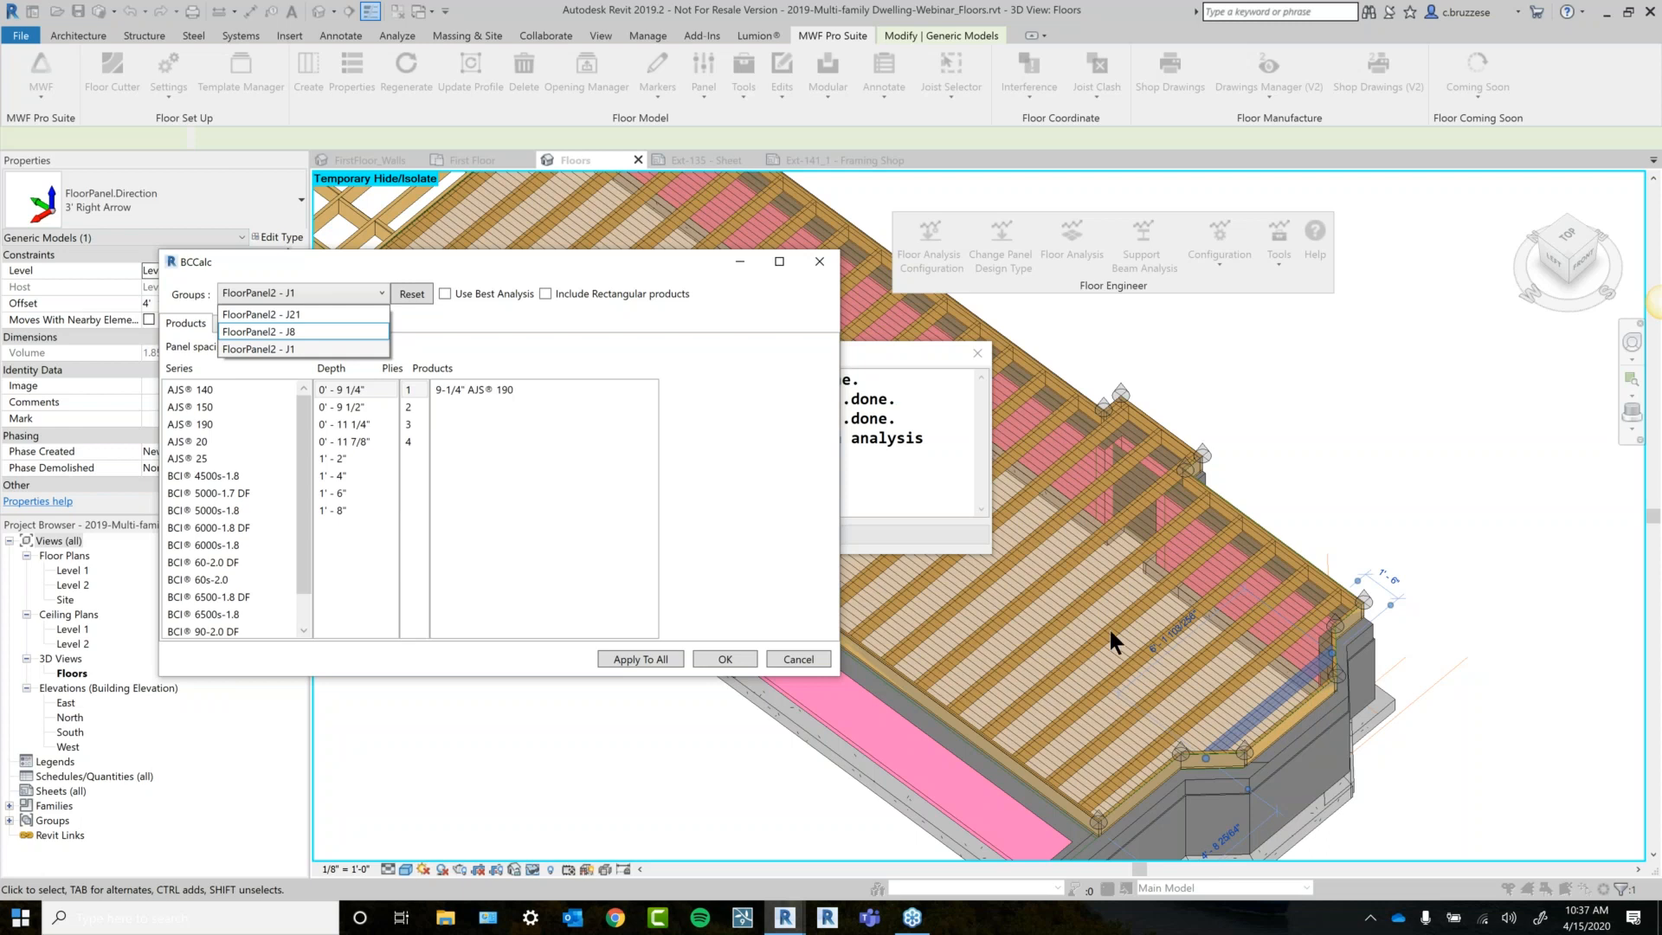
{"action": "left_click", "coordinate": [304, 350]}
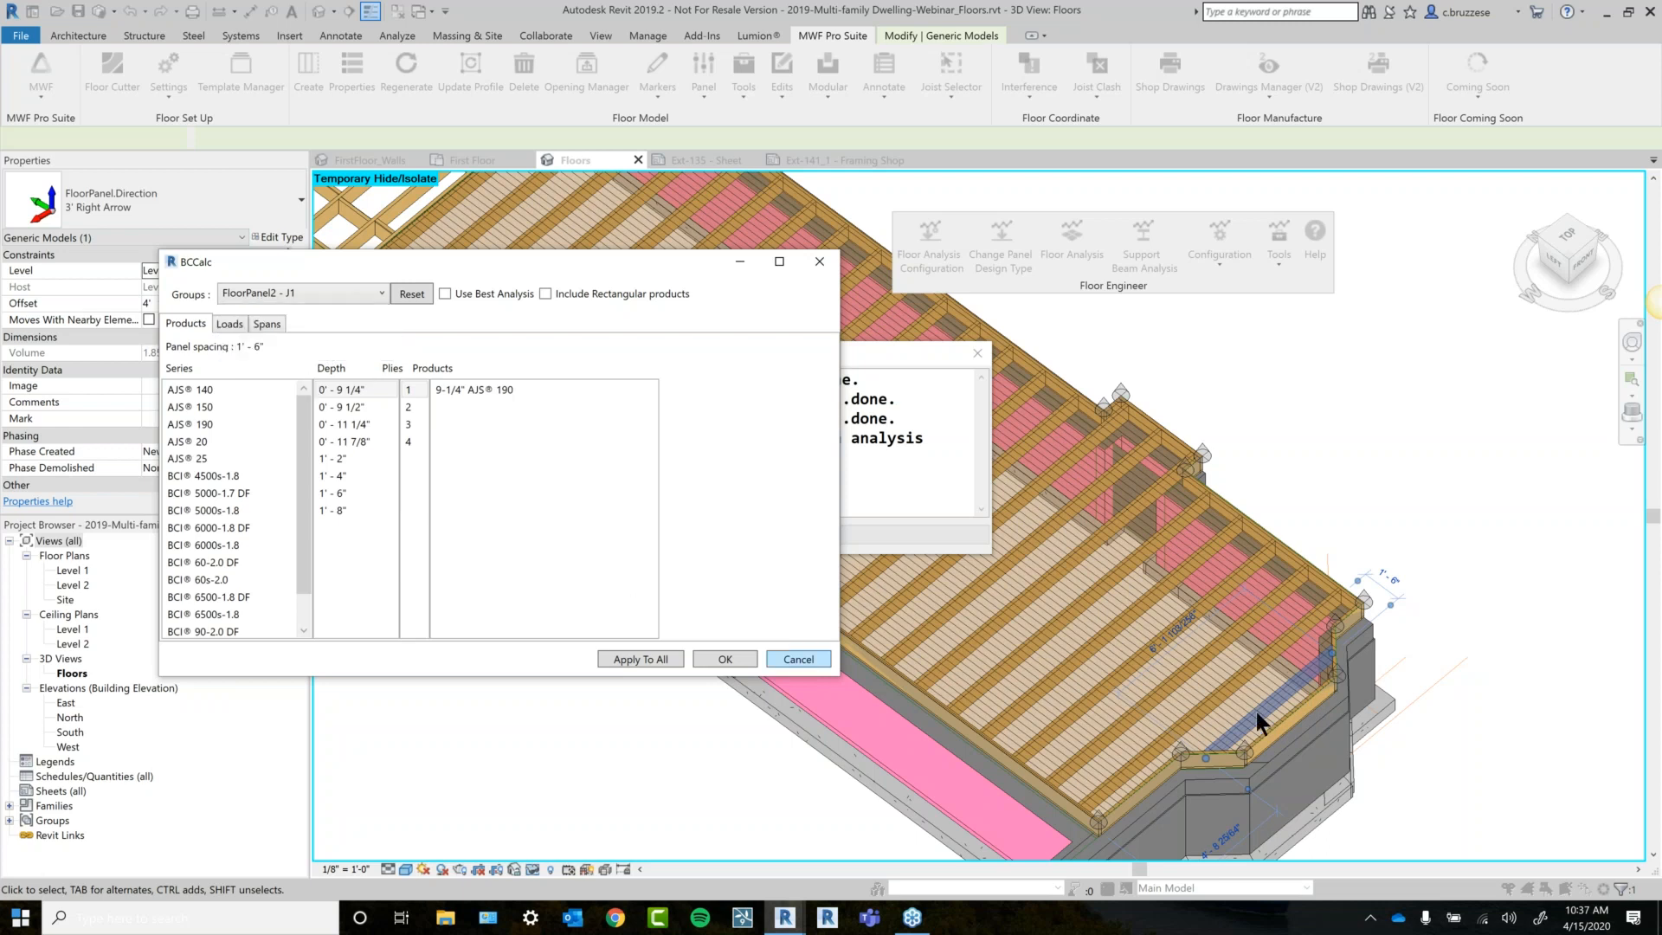
Recheck which joists belong to group J8 and return to group J21.
{"action": "left_click", "coordinate": [313, 292]}
{"action": "left_click", "coordinate": [303, 331]}
{"action": "left_click_drag", "start_coordinate": [481, 261], "coordinate": [456, 270]}
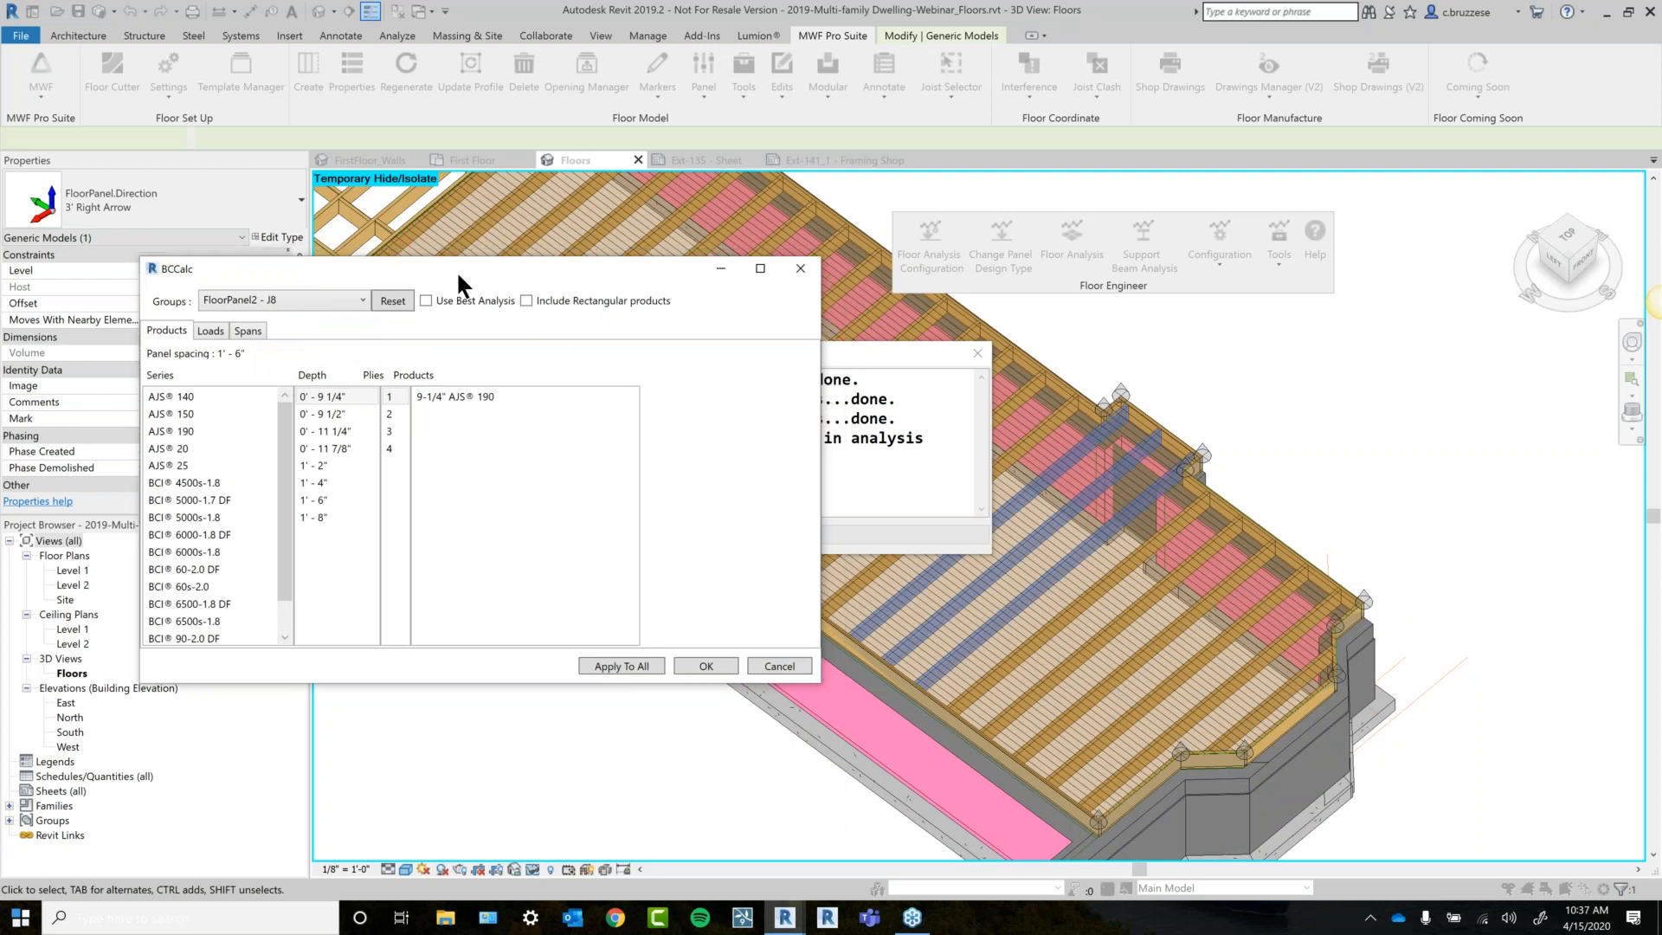
{"action": "left_click", "coordinate": [235, 298]}
{"action": "left_click", "coordinate": [249, 315]}
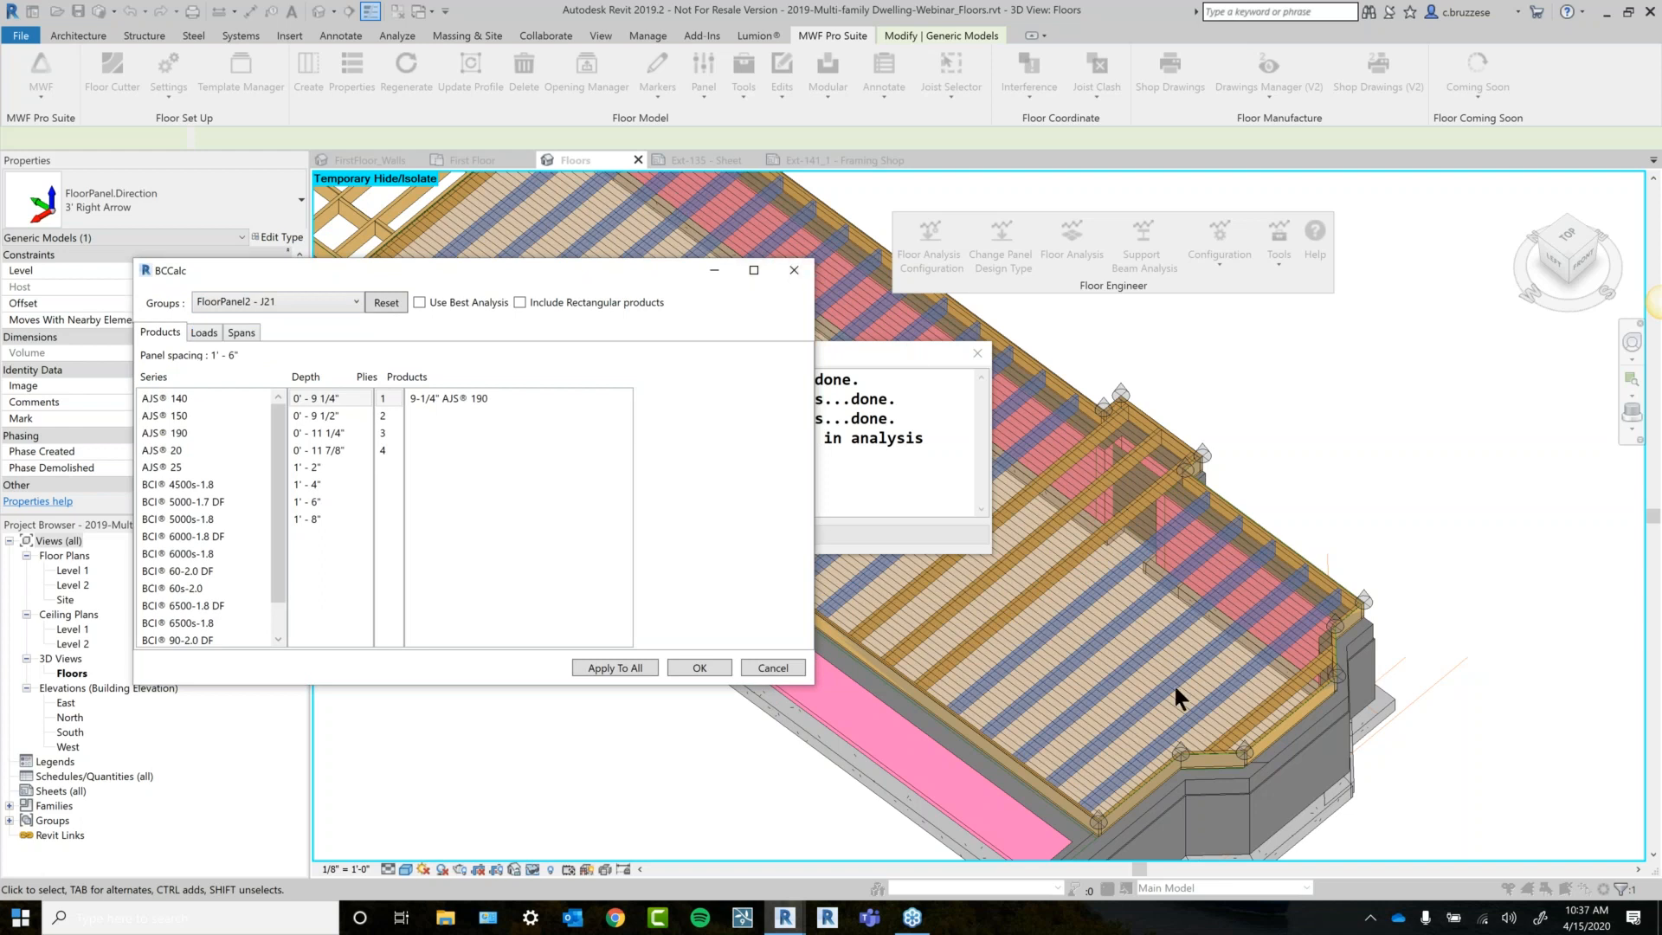
Browse the product series for joist group J21 and enable Use Best Analysis with 1 ply.
{"action": "left_click_drag", "start_coordinate": [502, 270], "coordinate": [538, 235]}
{"action": "scroll", "coordinate": [313, 418], "scroll_direction": "down", "scroll_amount": 1}
{"action": "scroll", "coordinate": [313, 418], "scroll_direction": "up", "scroll_amount": 1}
{"action": "left_click", "coordinate": [252, 588]}
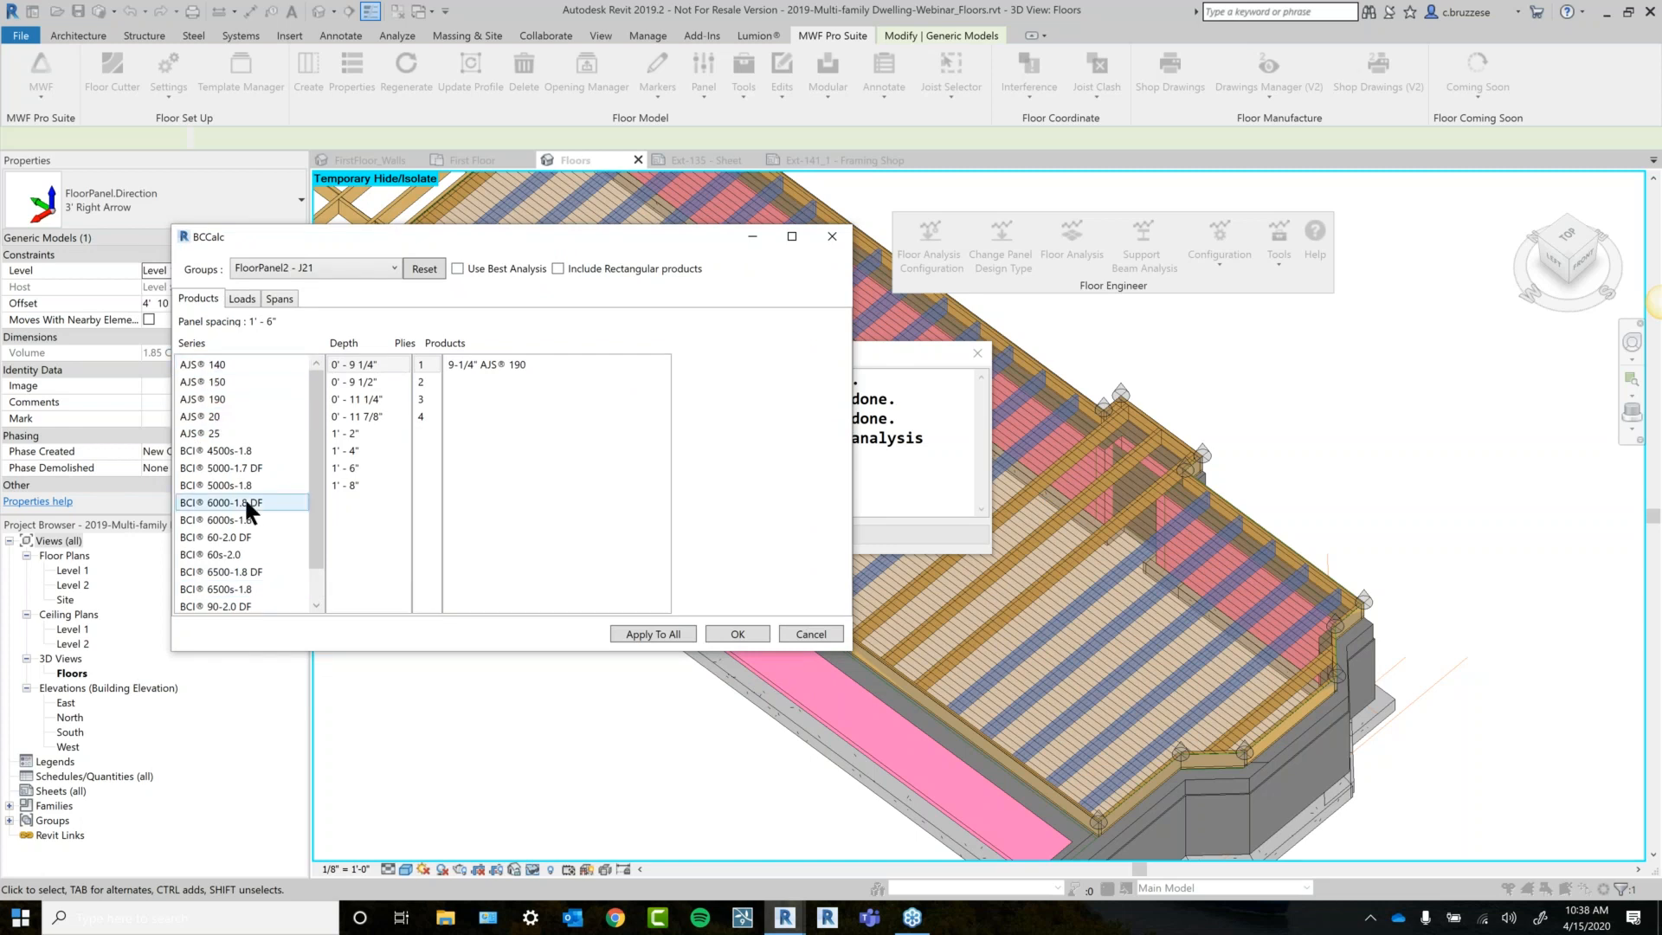
{"action": "left_click", "coordinate": [479, 270]}
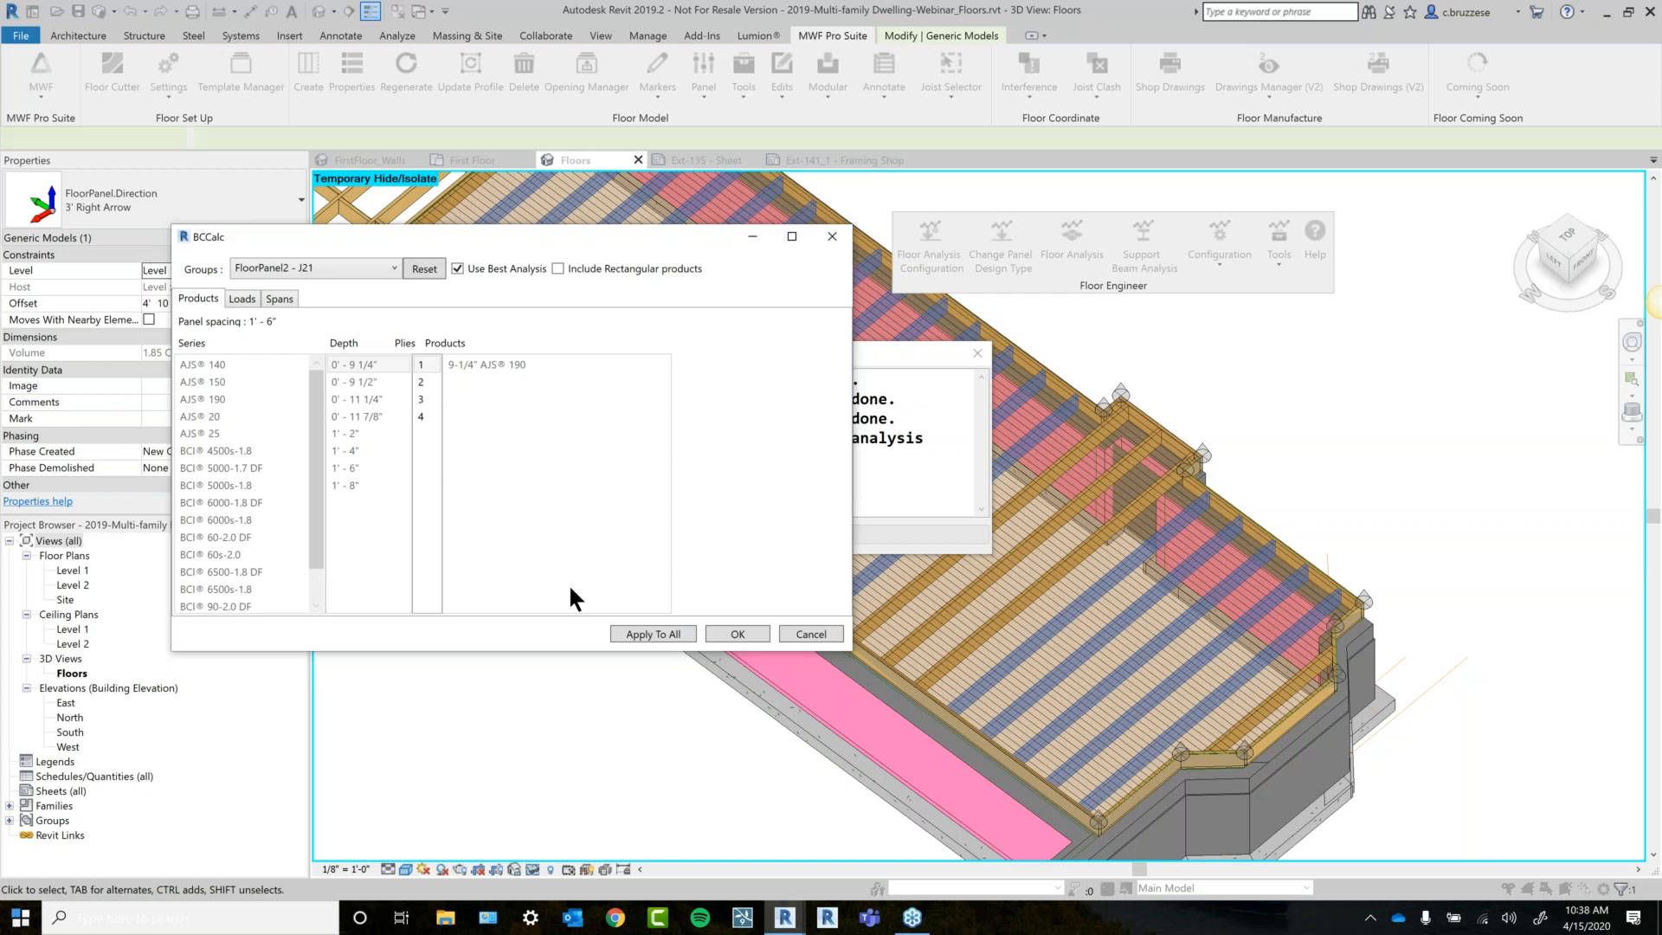
{"action": "left_click", "coordinate": [424, 364]}
Review the loads and spans of joist group J21 and run the best analysis.
{"action": "left_click", "coordinate": [248, 294]}
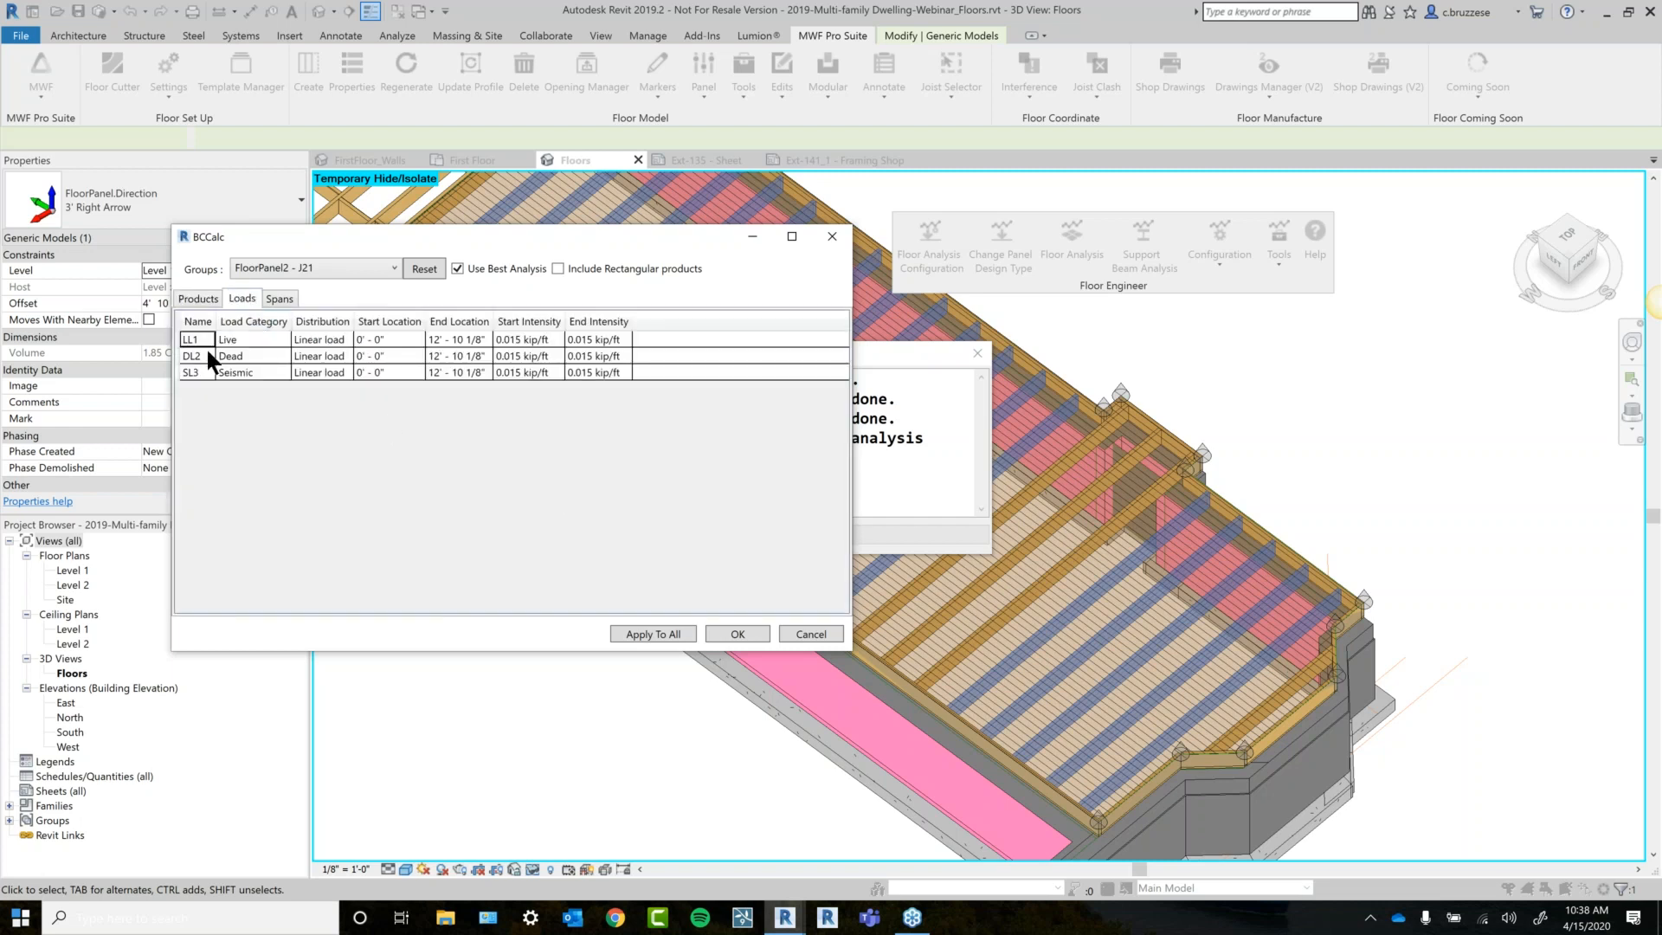
{"action": "left_click", "coordinate": [284, 297]}
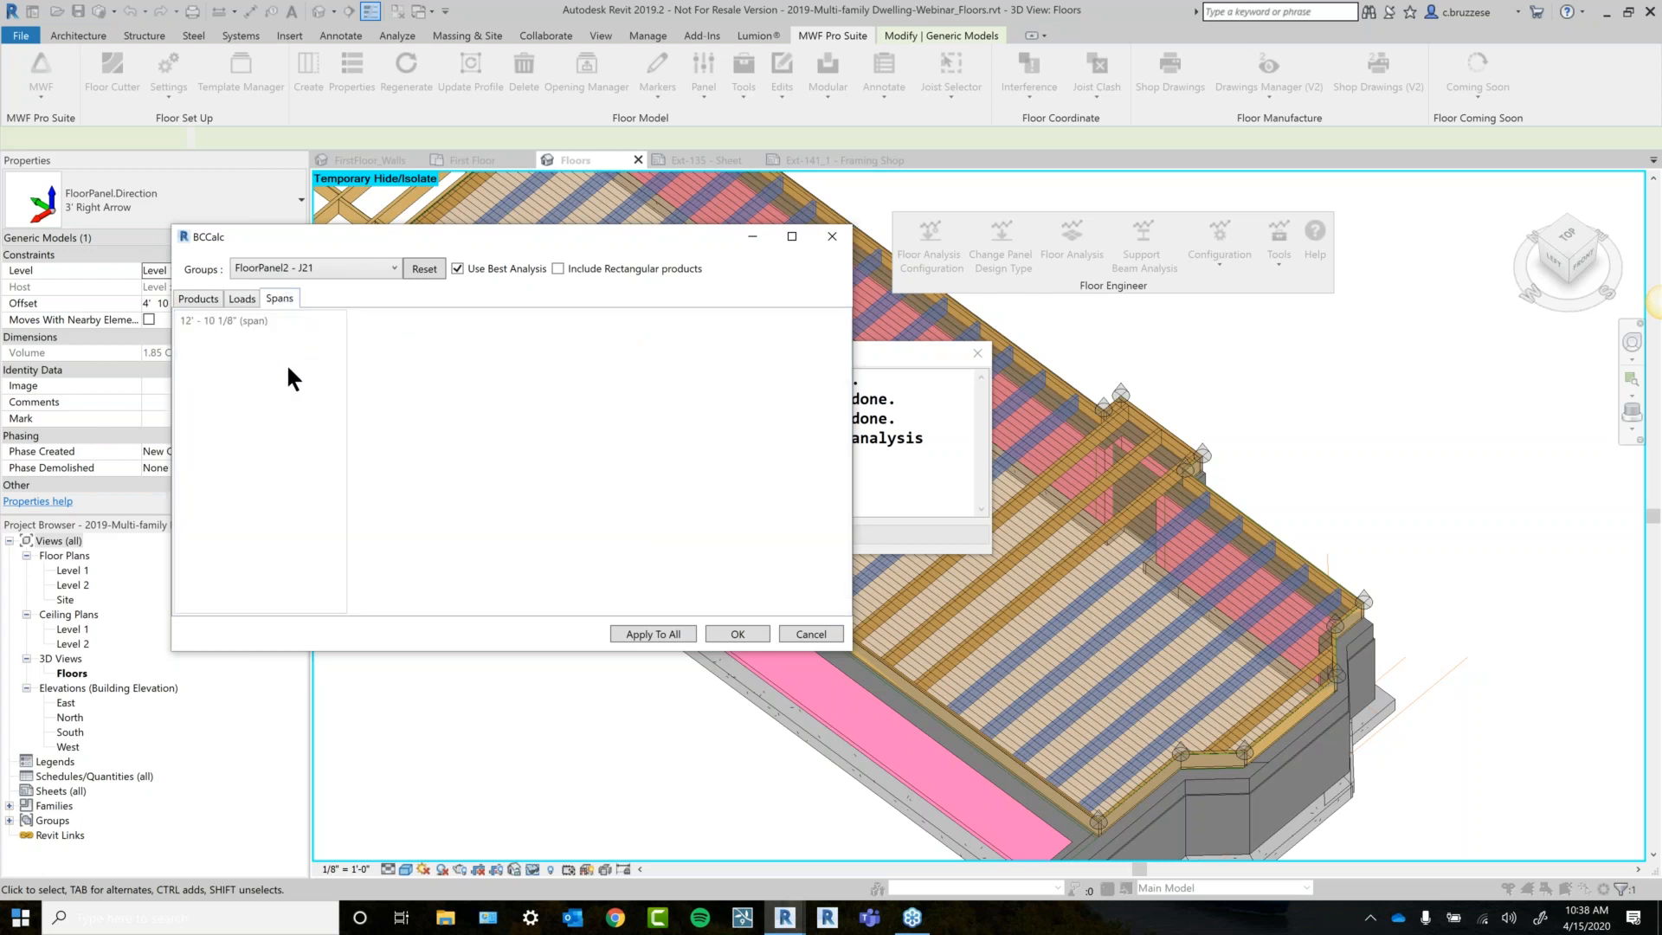
{"action": "left_click", "coordinate": [243, 299]}
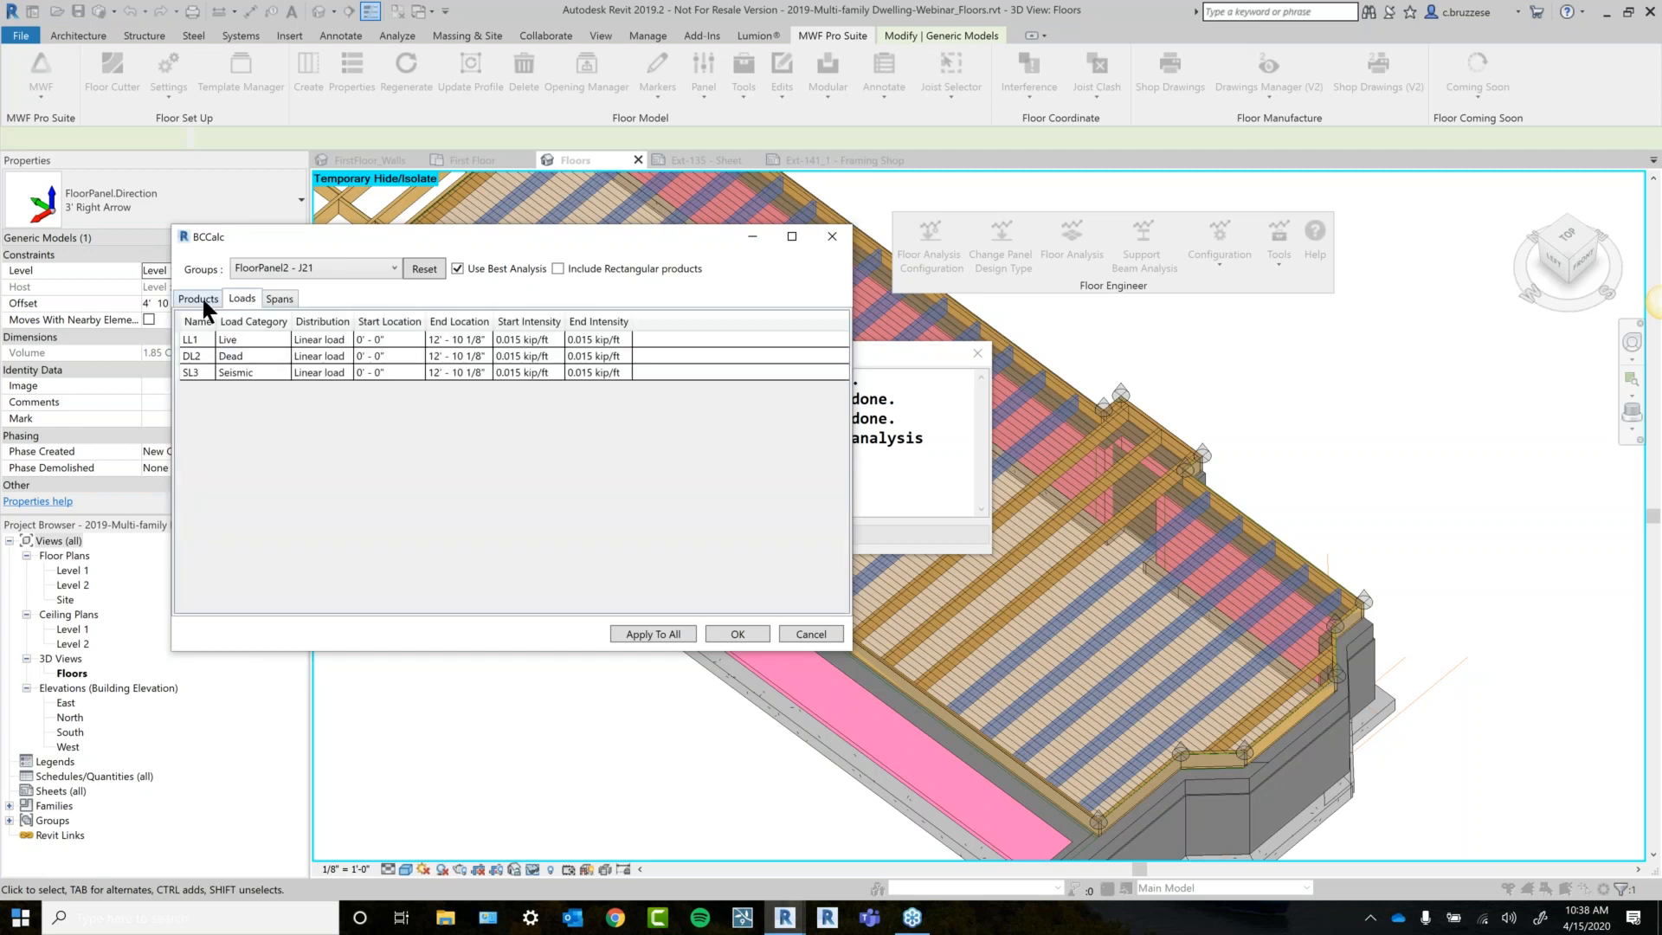
{"action": "left_click", "coordinate": [201, 298]}
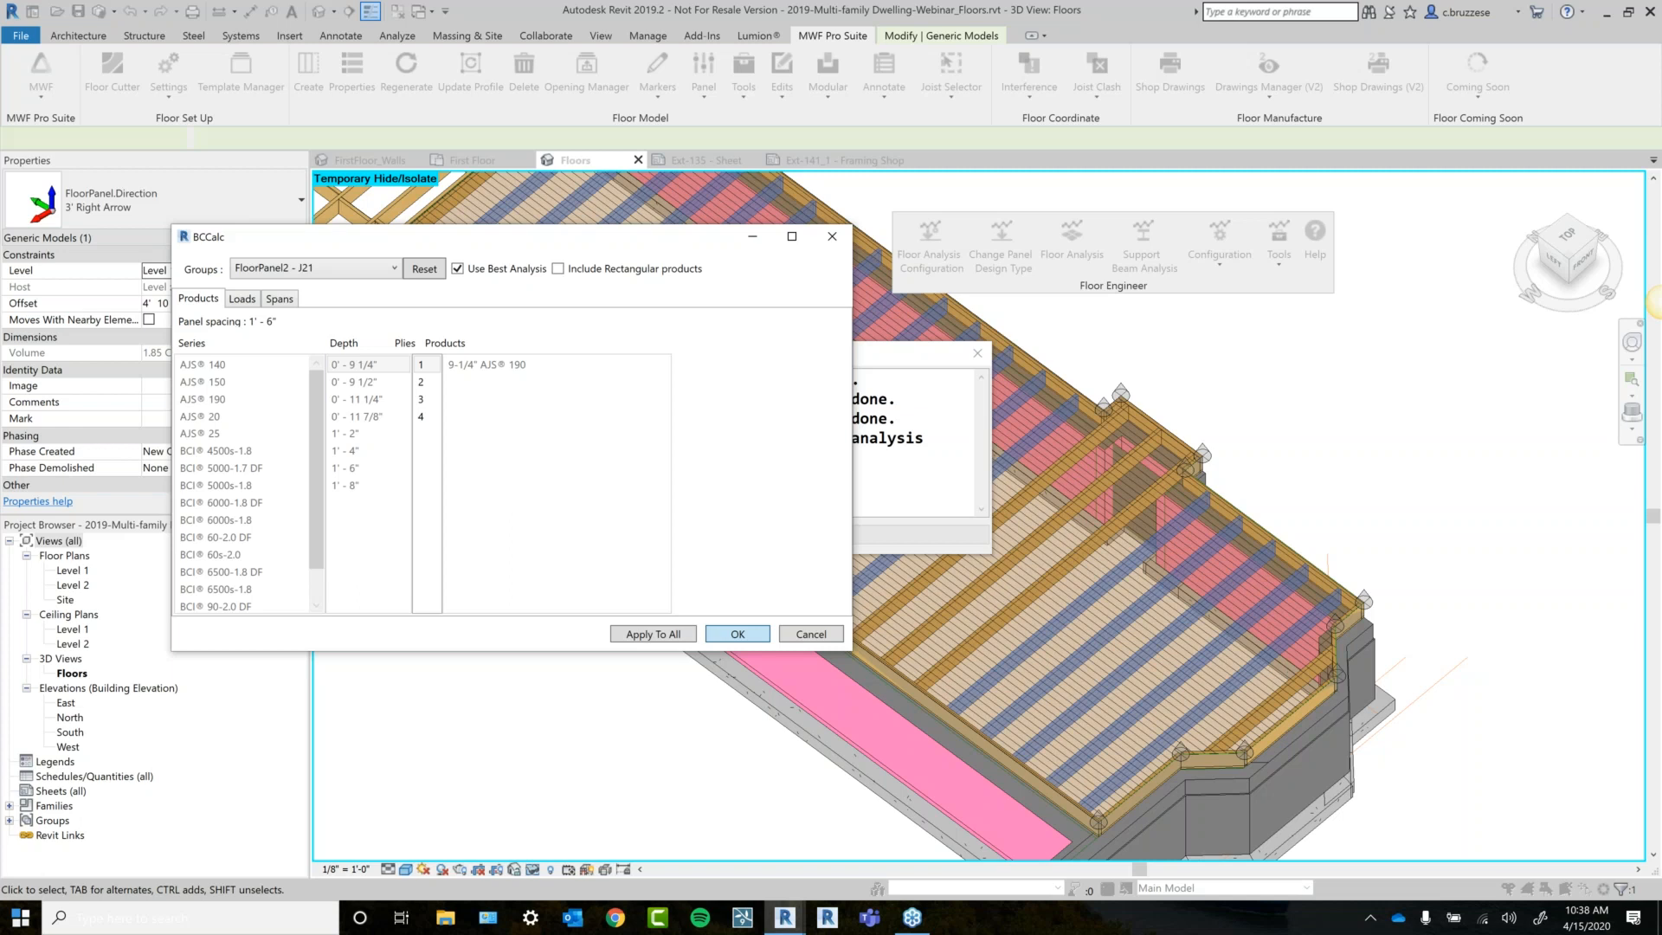
{"action": "left_click", "coordinate": [737, 635]}
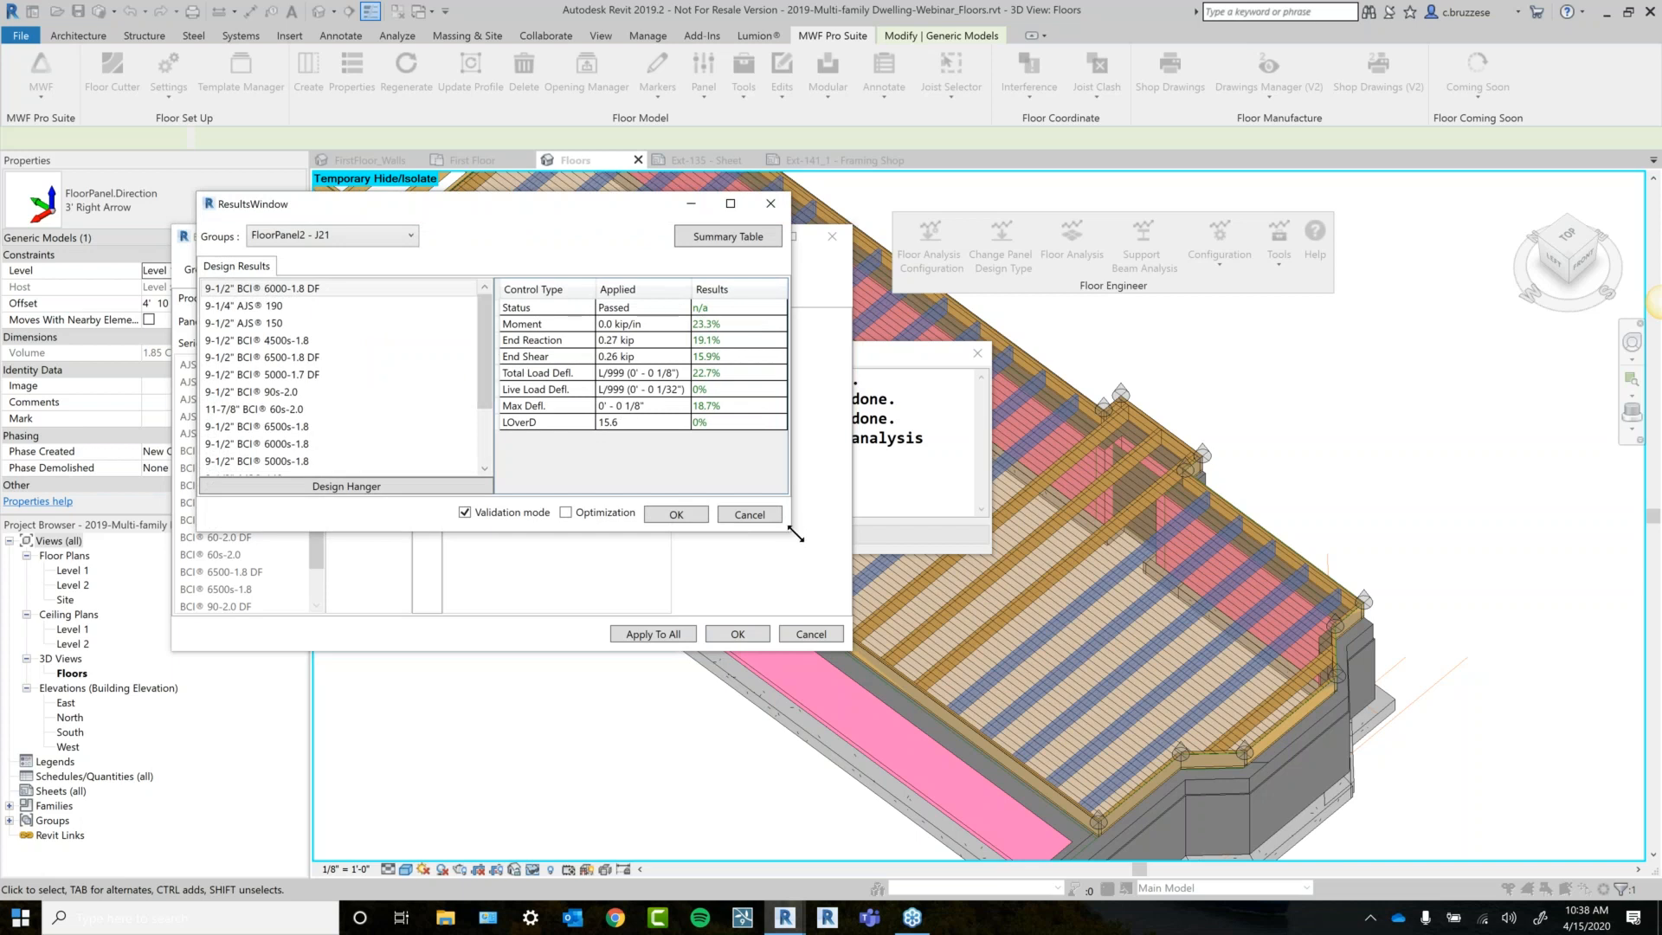
Compare the design results of joist groups J21, J8 and J1, ending on J21.
{"action": "scroll", "coordinate": [294, 372], "scroll_direction": "down", "scroll_amount": 2}
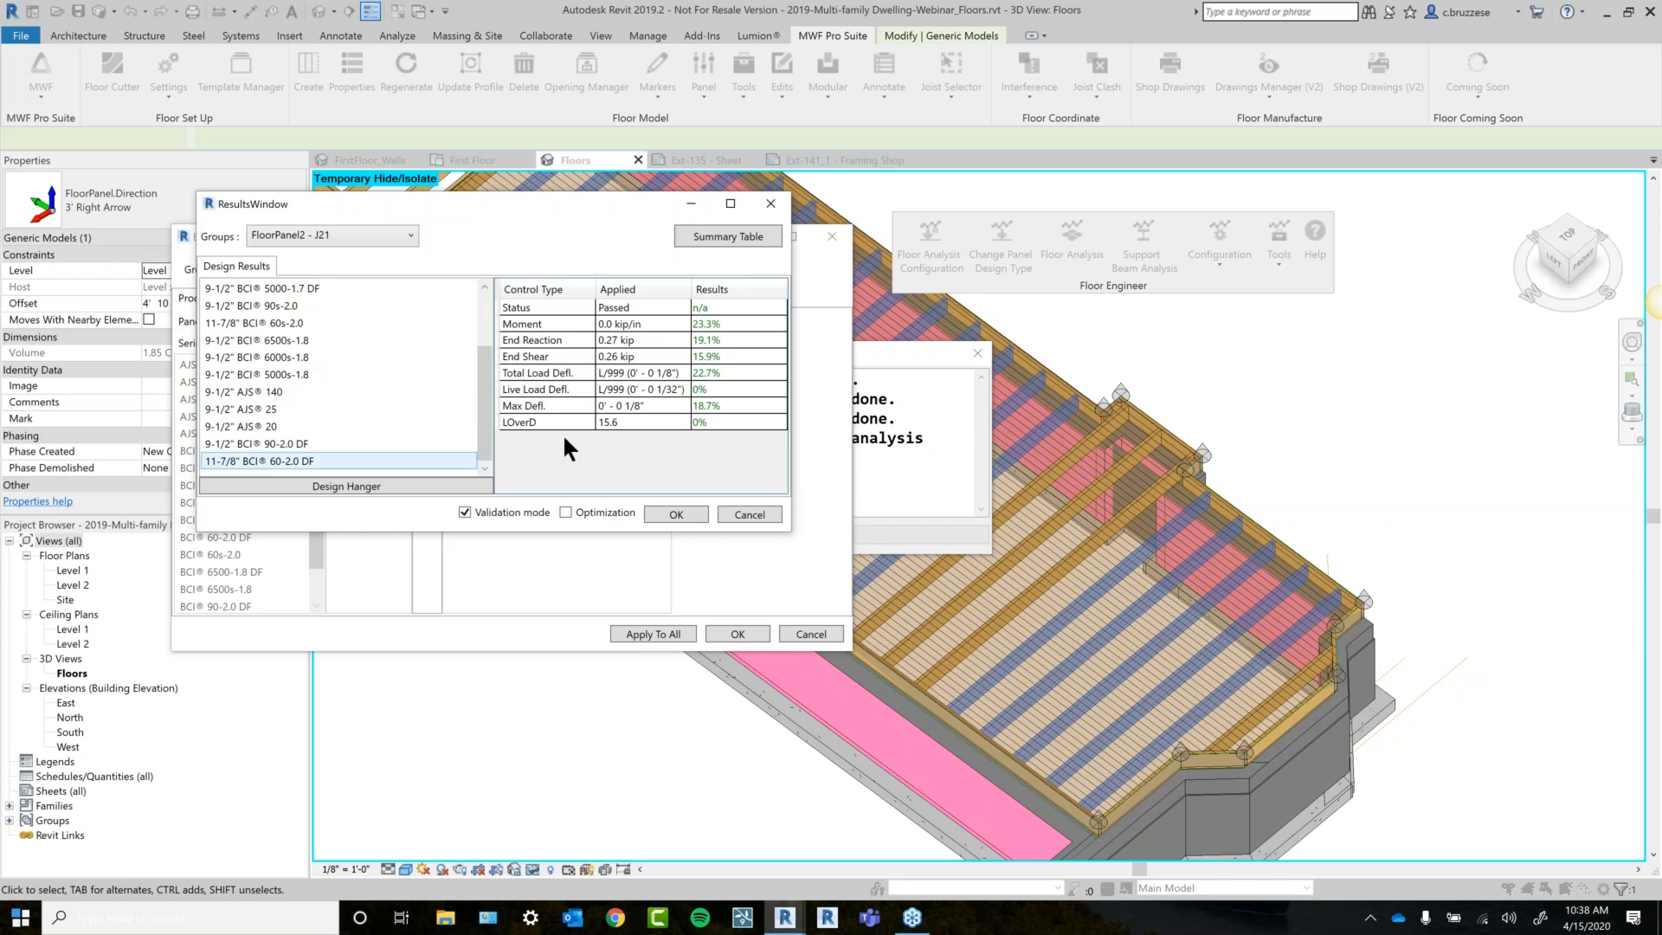
{"action": "left_click", "coordinate": [388, 236]}
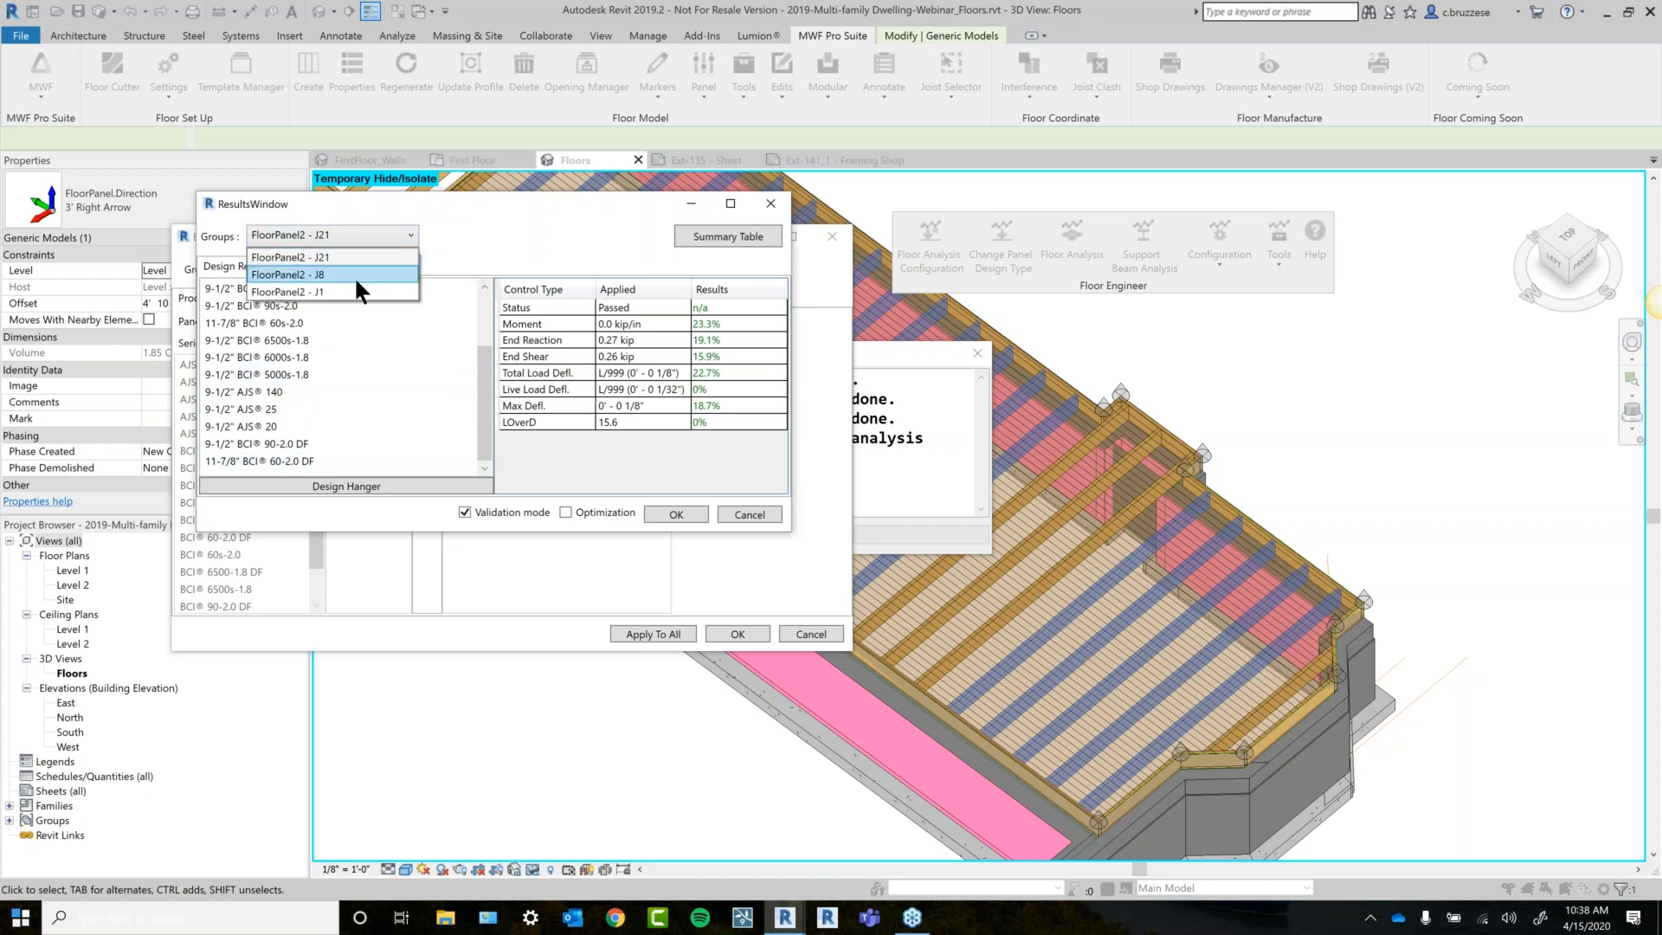
{"action": "left_click", "coordinate": [355, 277]}
{"action": "left_click", "coordinate": [325, 235]}
{"action": "left_click", "coordinate": [326, 293]}
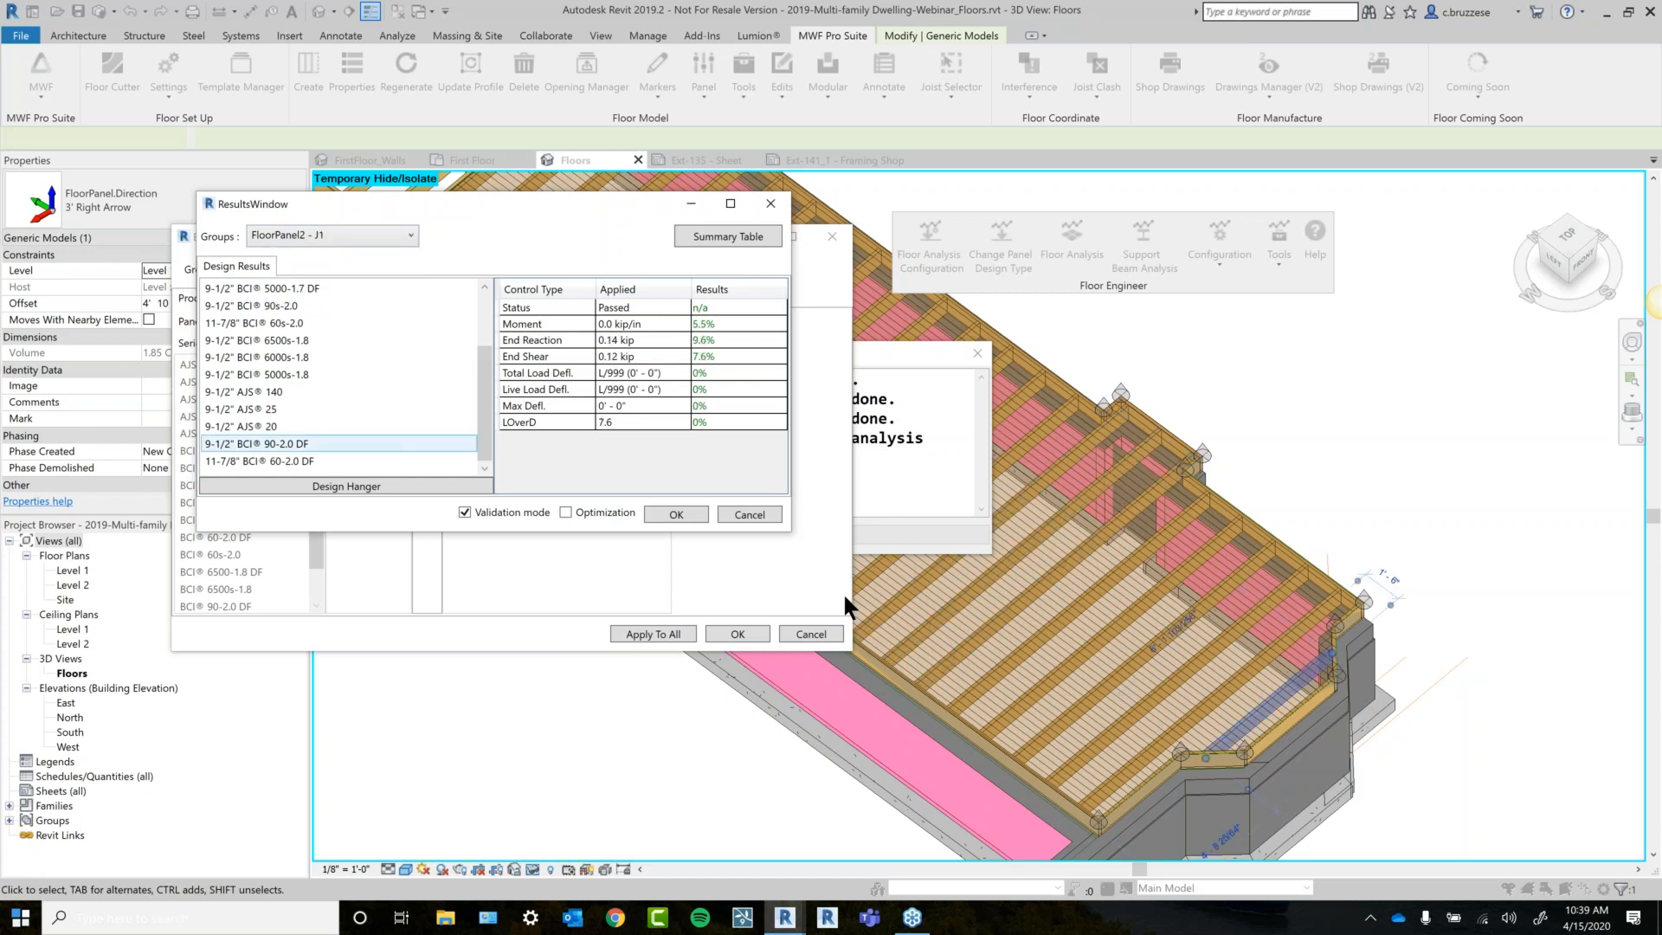
{"action": "left_click", "coordinate": [391, 239]}
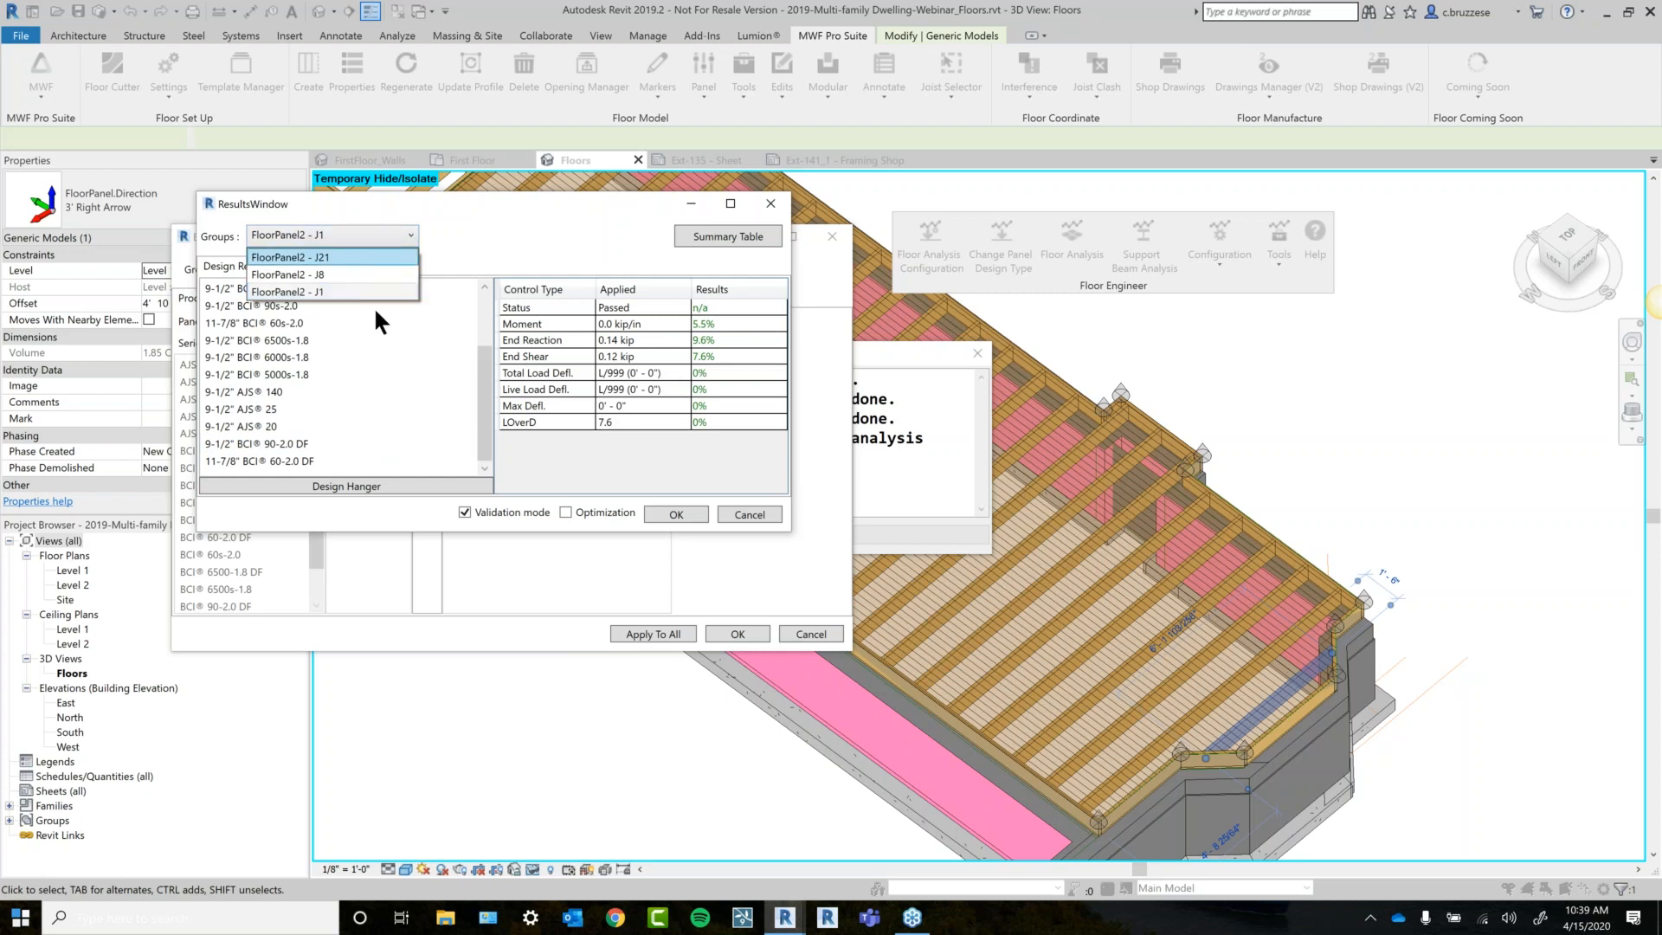
{"action": "left_click", "coordinate": [332, 257]}
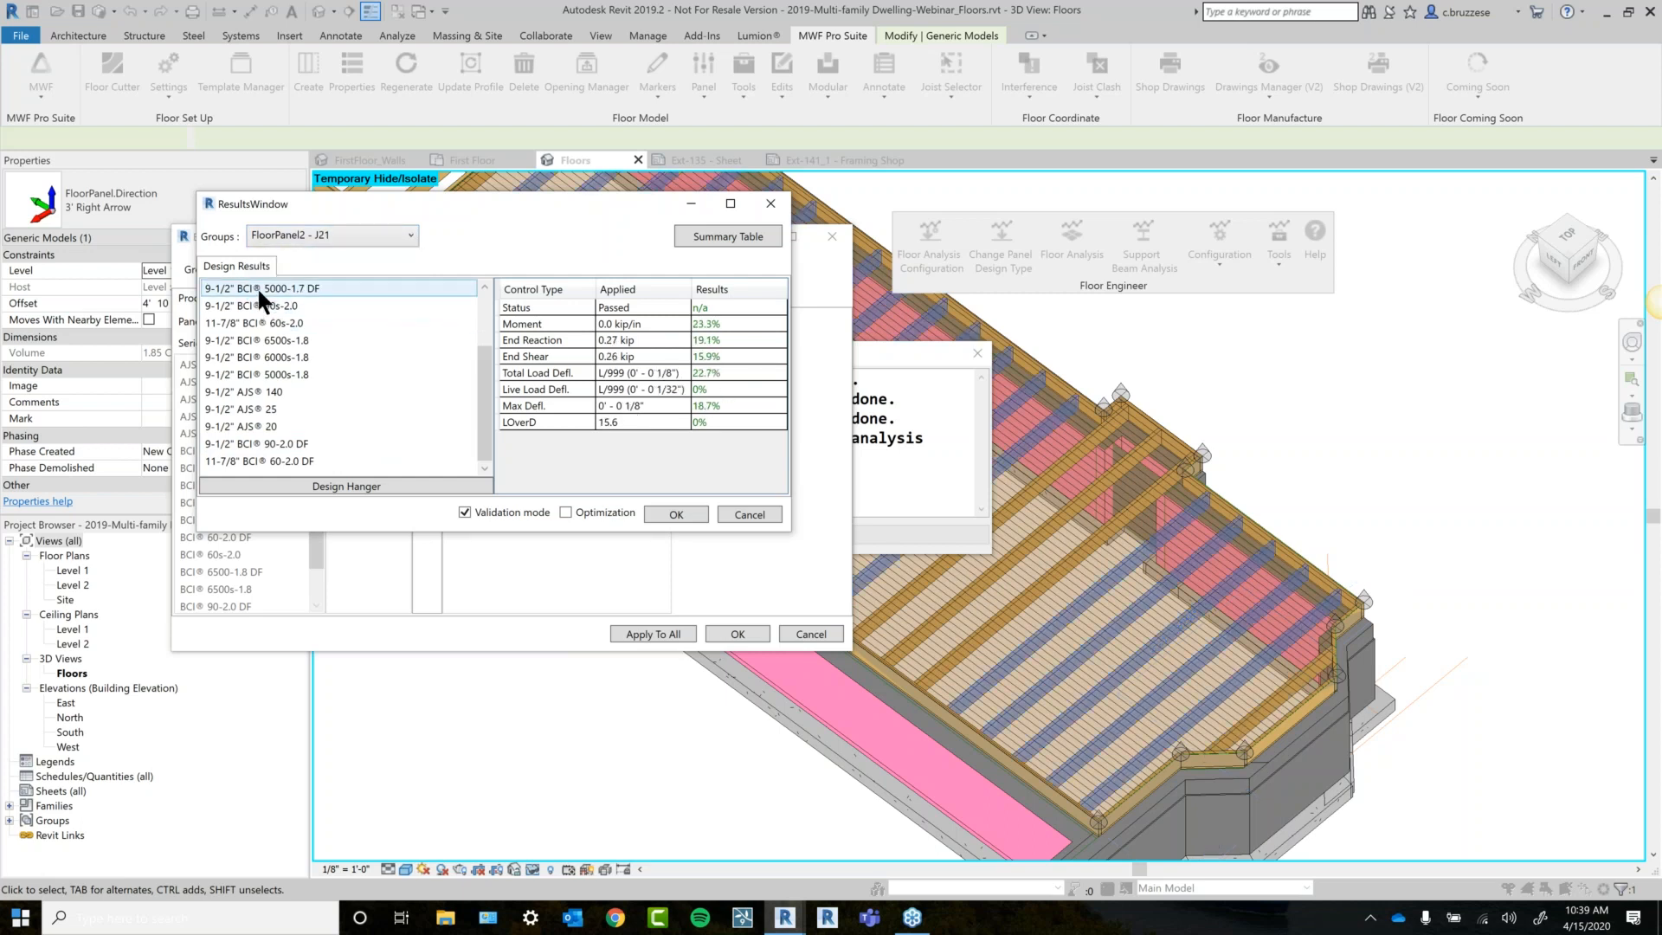
Compare the design results of candidate products for joist group J21, ending on 9-1/2" BCI 6500-1.8 DF.
{"action": "scroll", "coordinate": [257, 287], "scroll_direction": "up", "scroll_amount": 2}
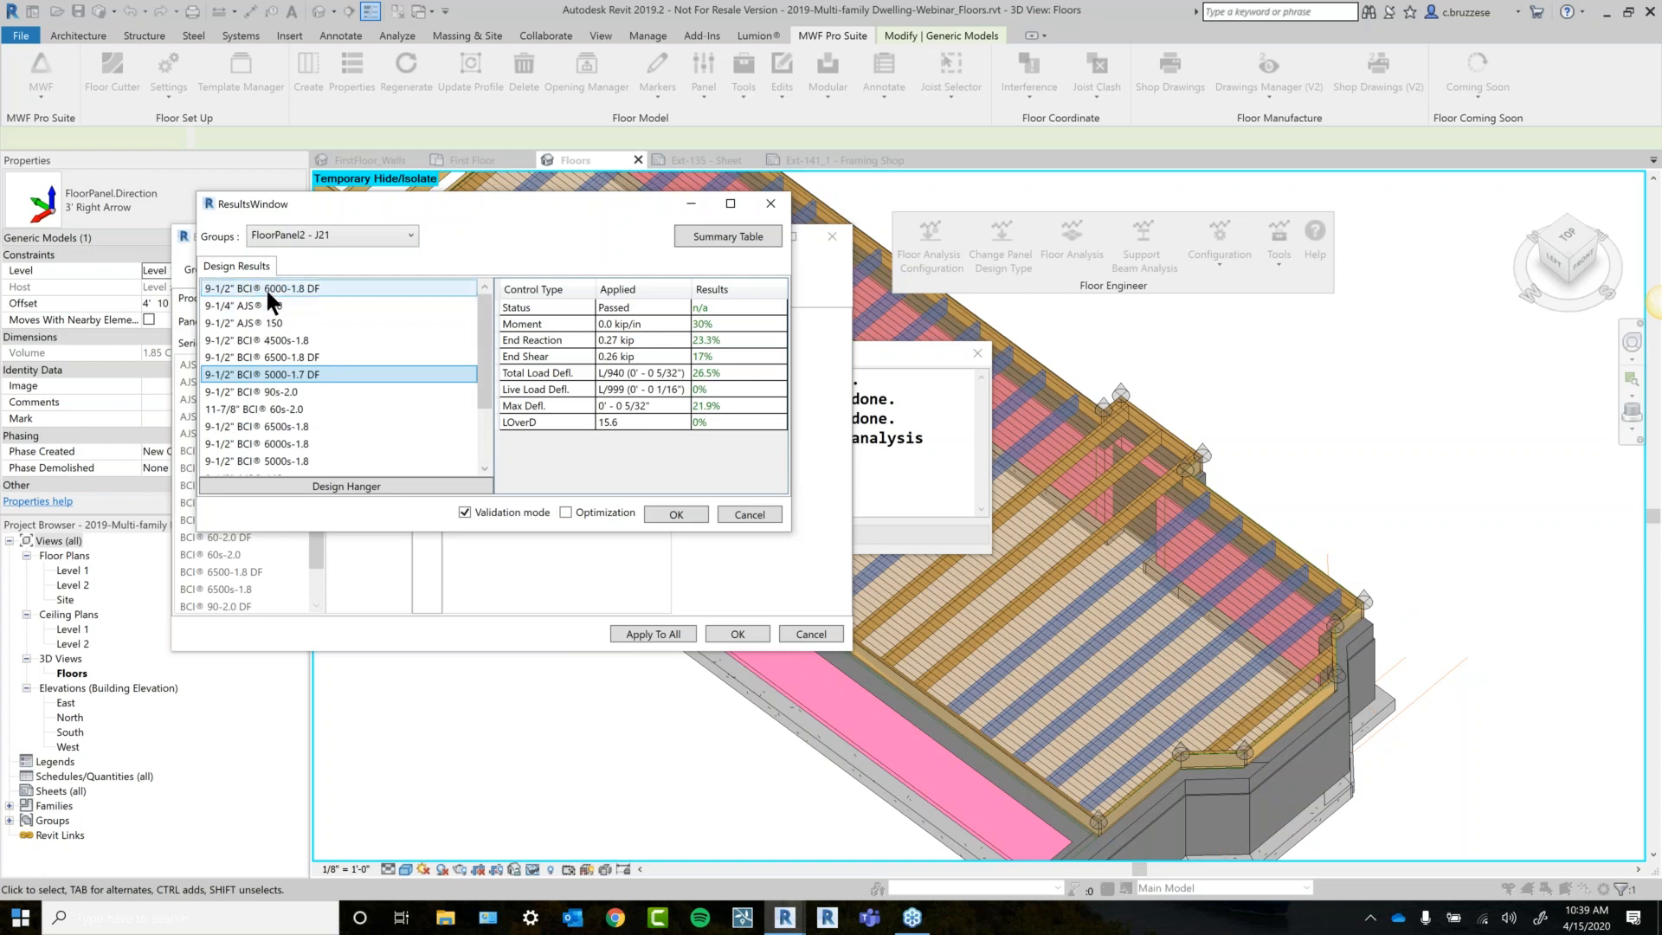
{"action": "left_click", "coordinate": [265, 287]}
{"action": "left_click", "coordinate": [264, 322]}
{"action": "left_click", "coordinate": [262, 341]}
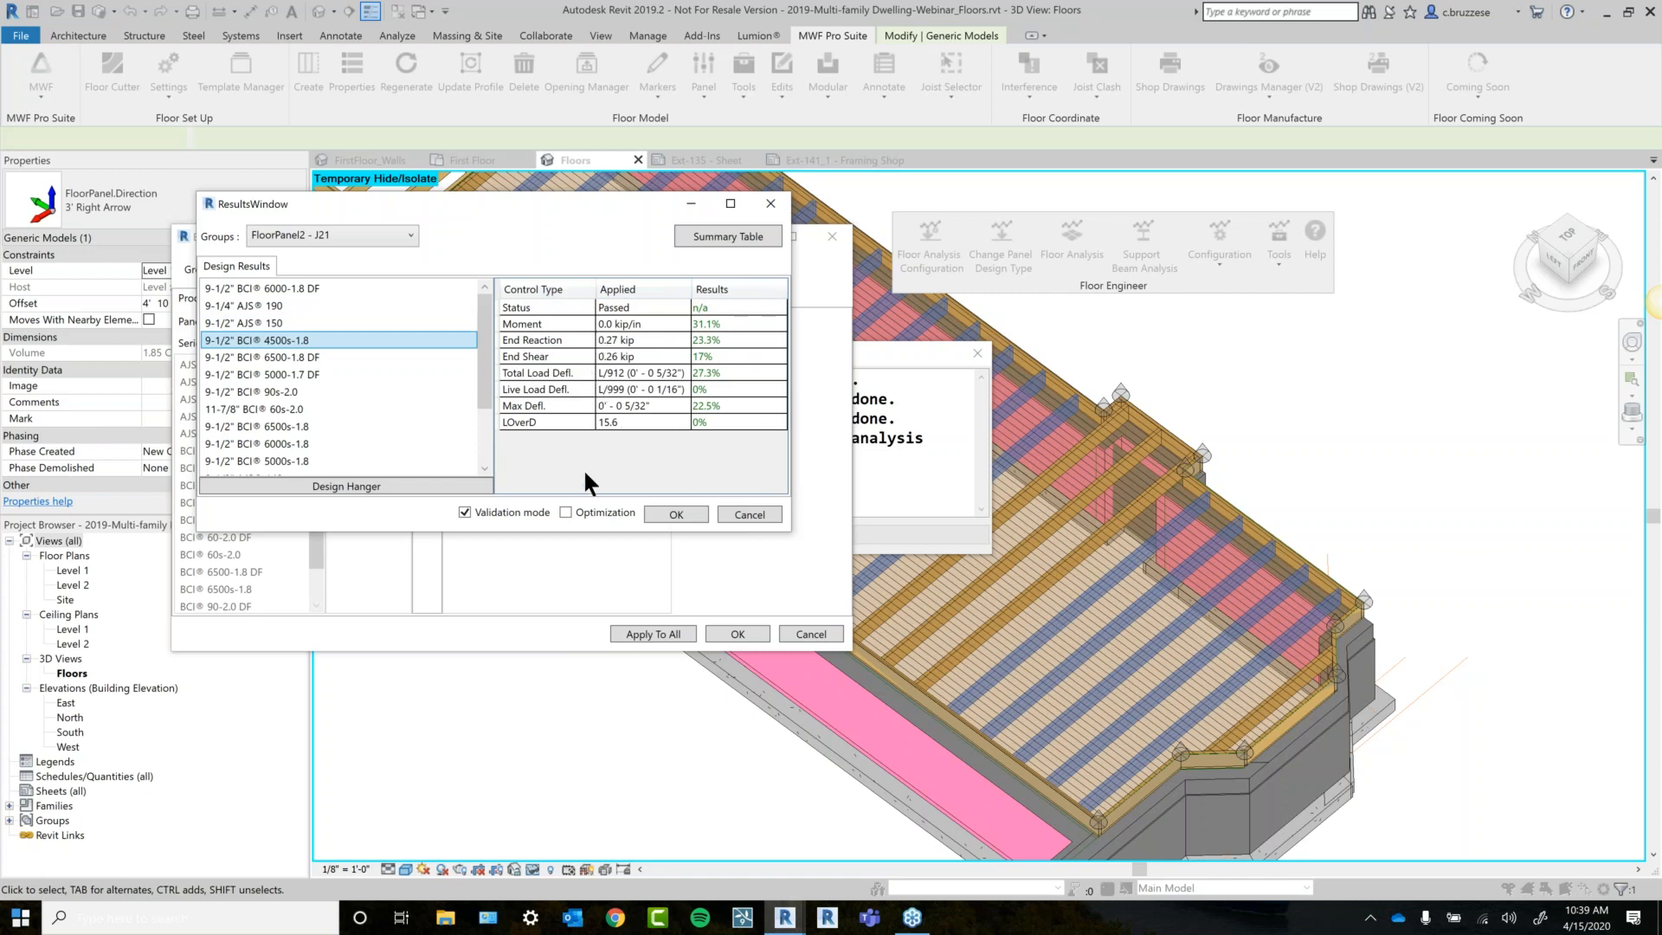
{"action": "left_click", "coordinate": [278, 352]}
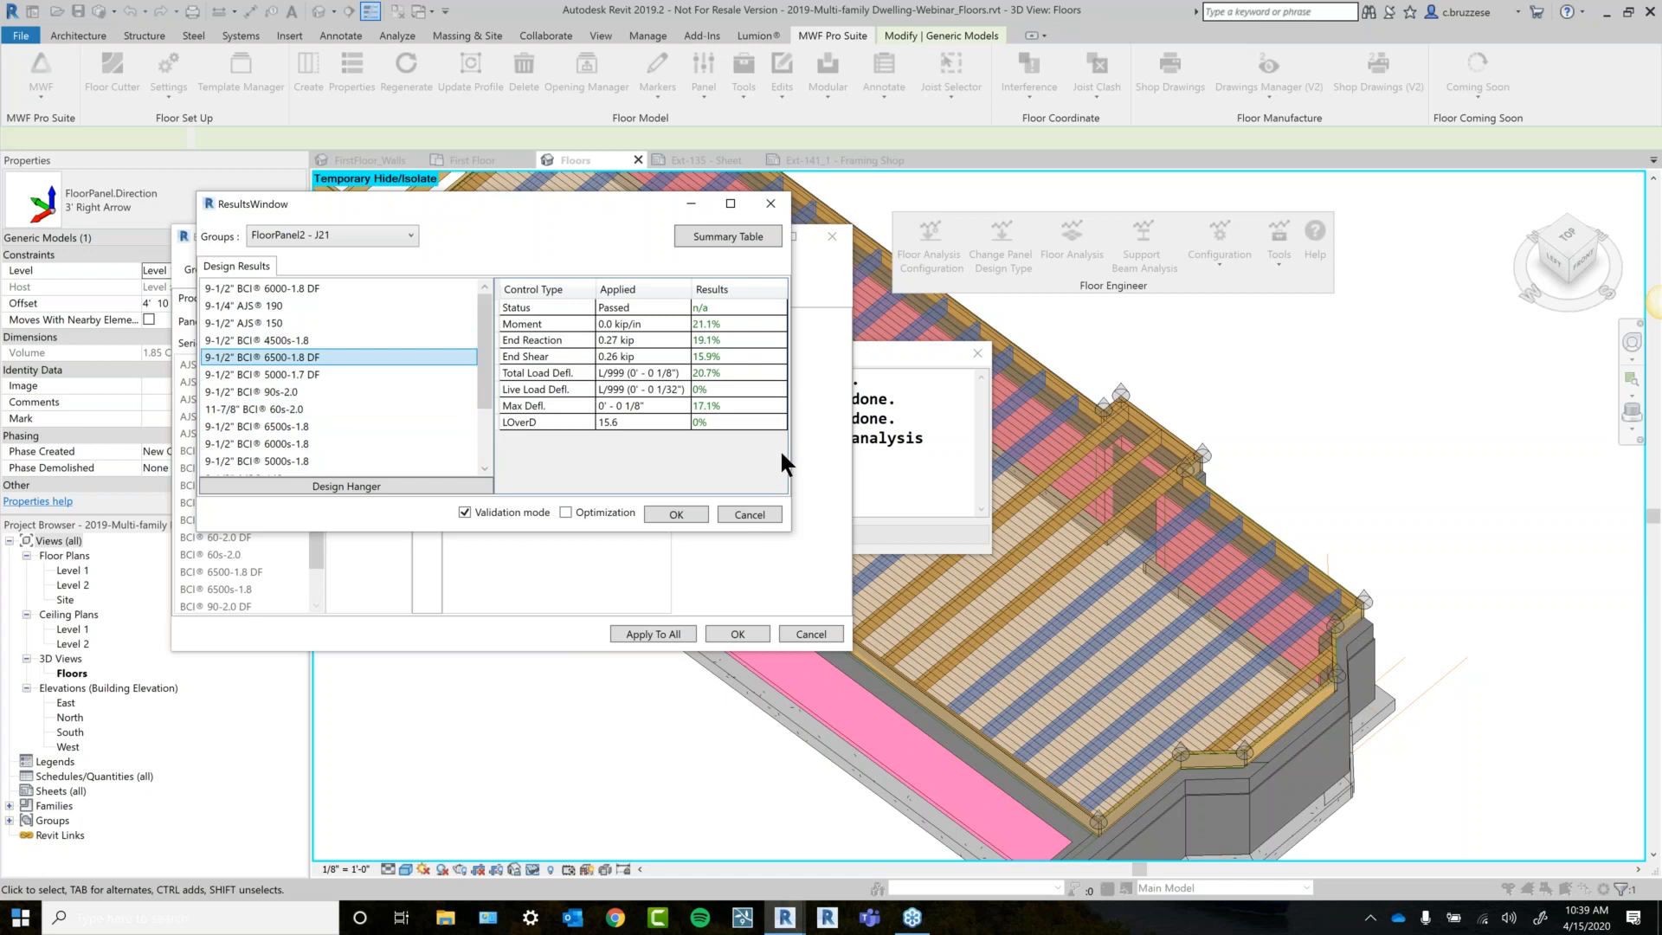
Review the summary table and the full BC CALC member report for joist group J21, and close both.
{"action": "left_click", "coordinate": [743, 243]}
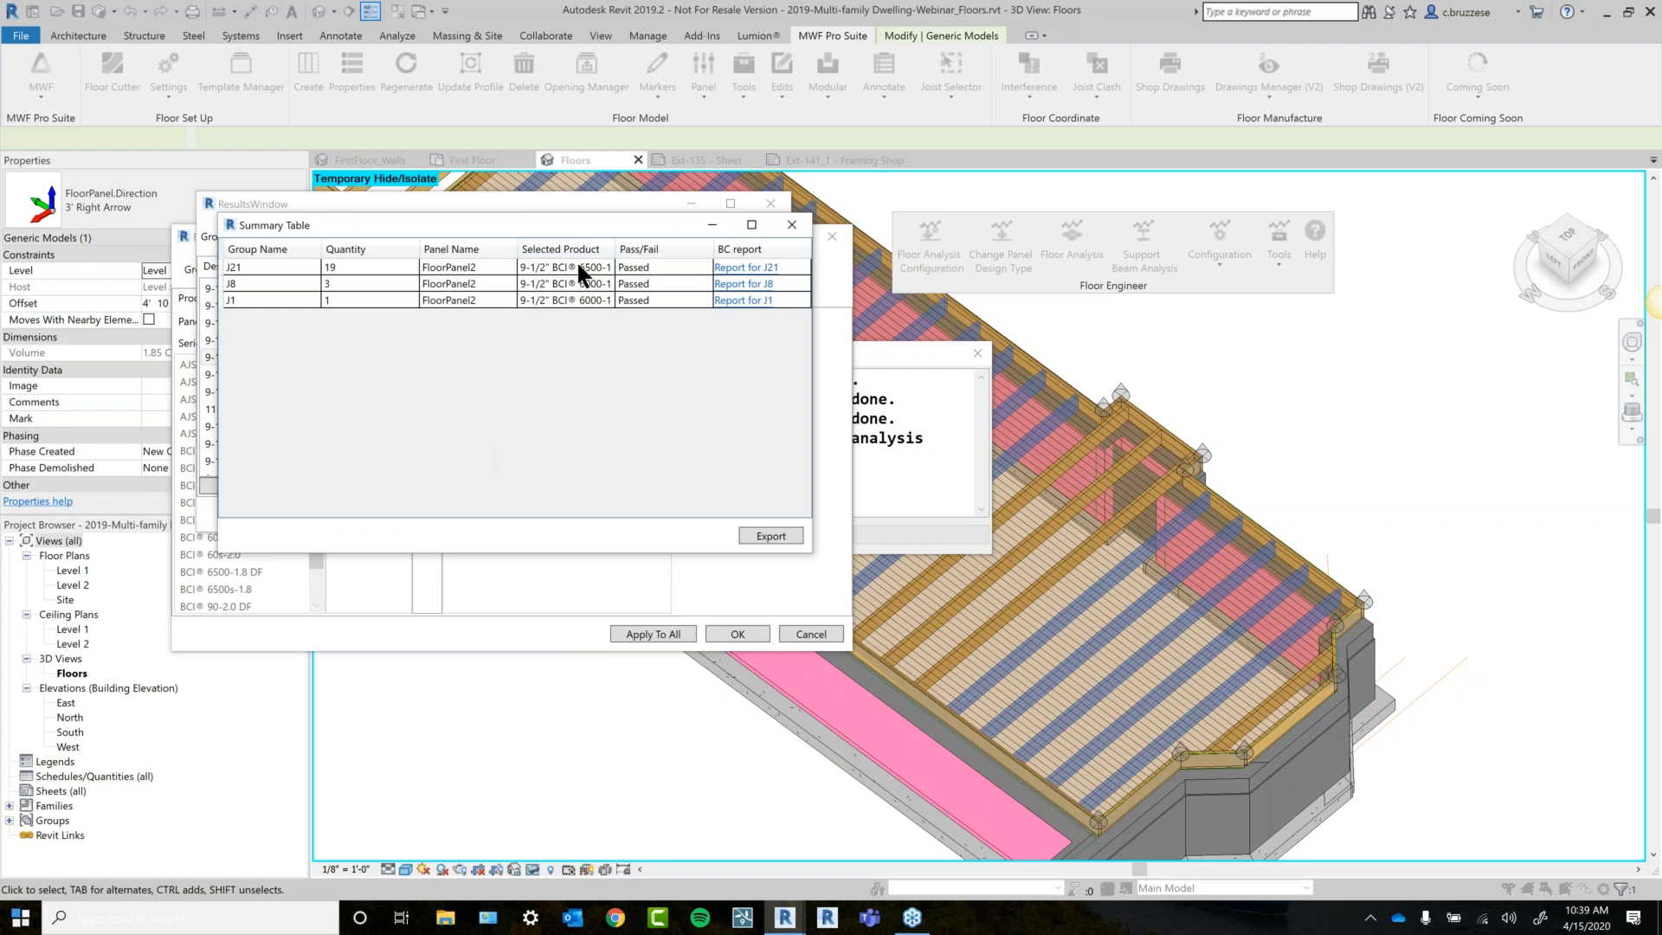
{"action": "left_click", "coordinate": [763, 263]}
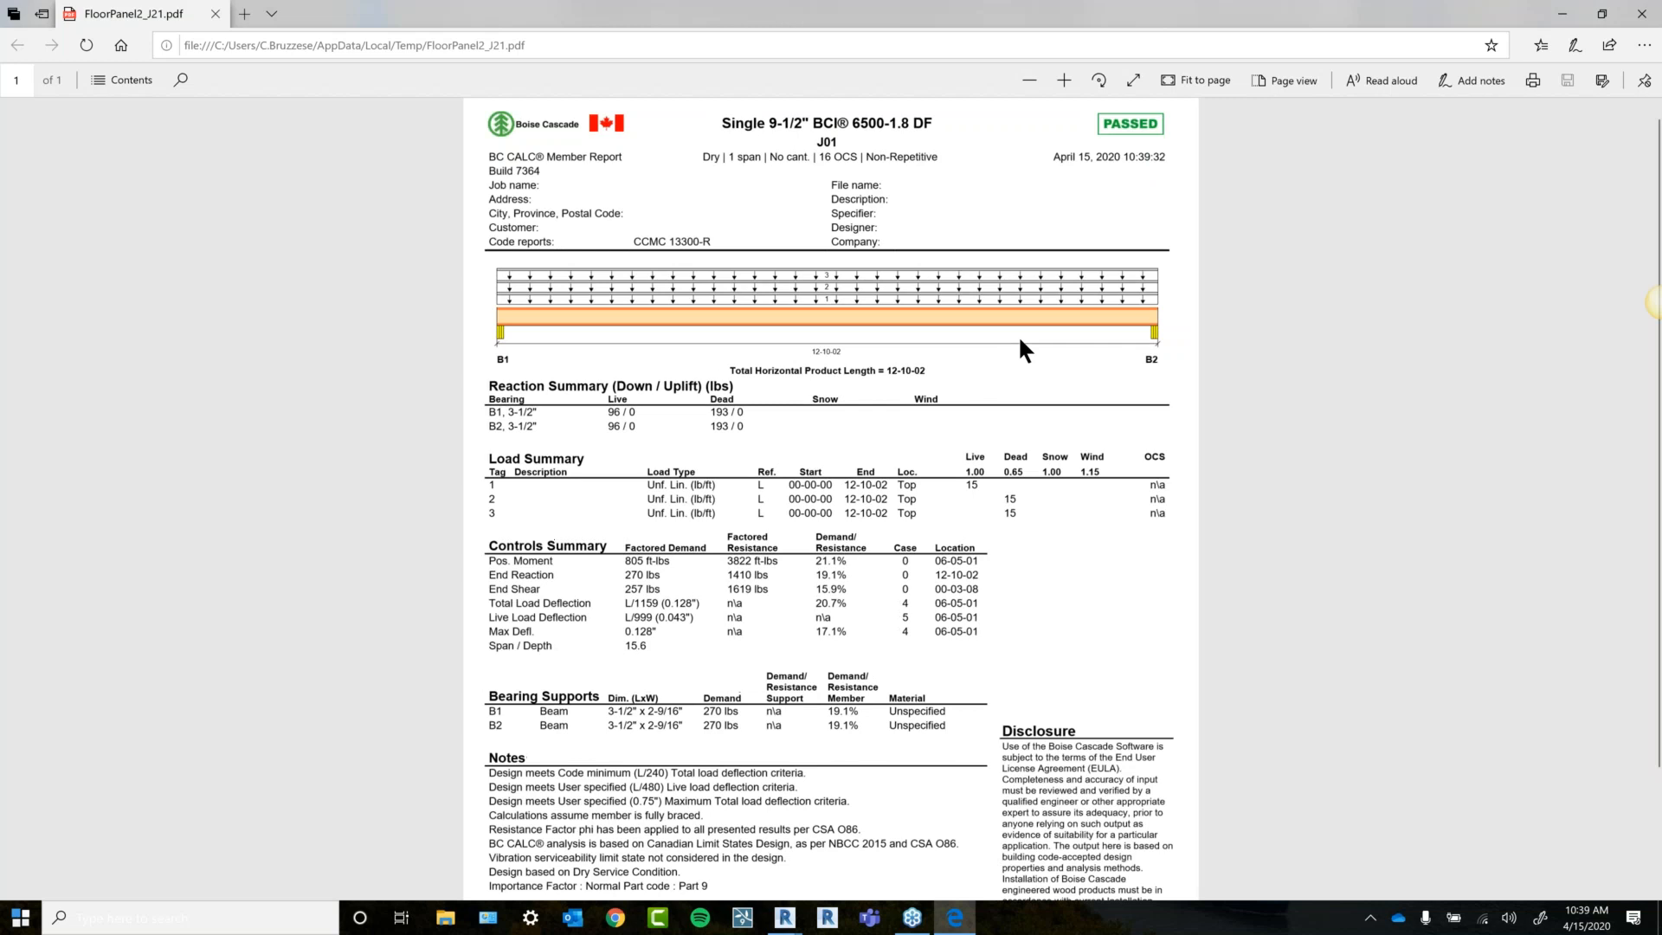
{"action": "scroll", "coordinate": [1018, 342], "scroll_direction": "up", "scroll_amount": 1, "text": "ctrl"}
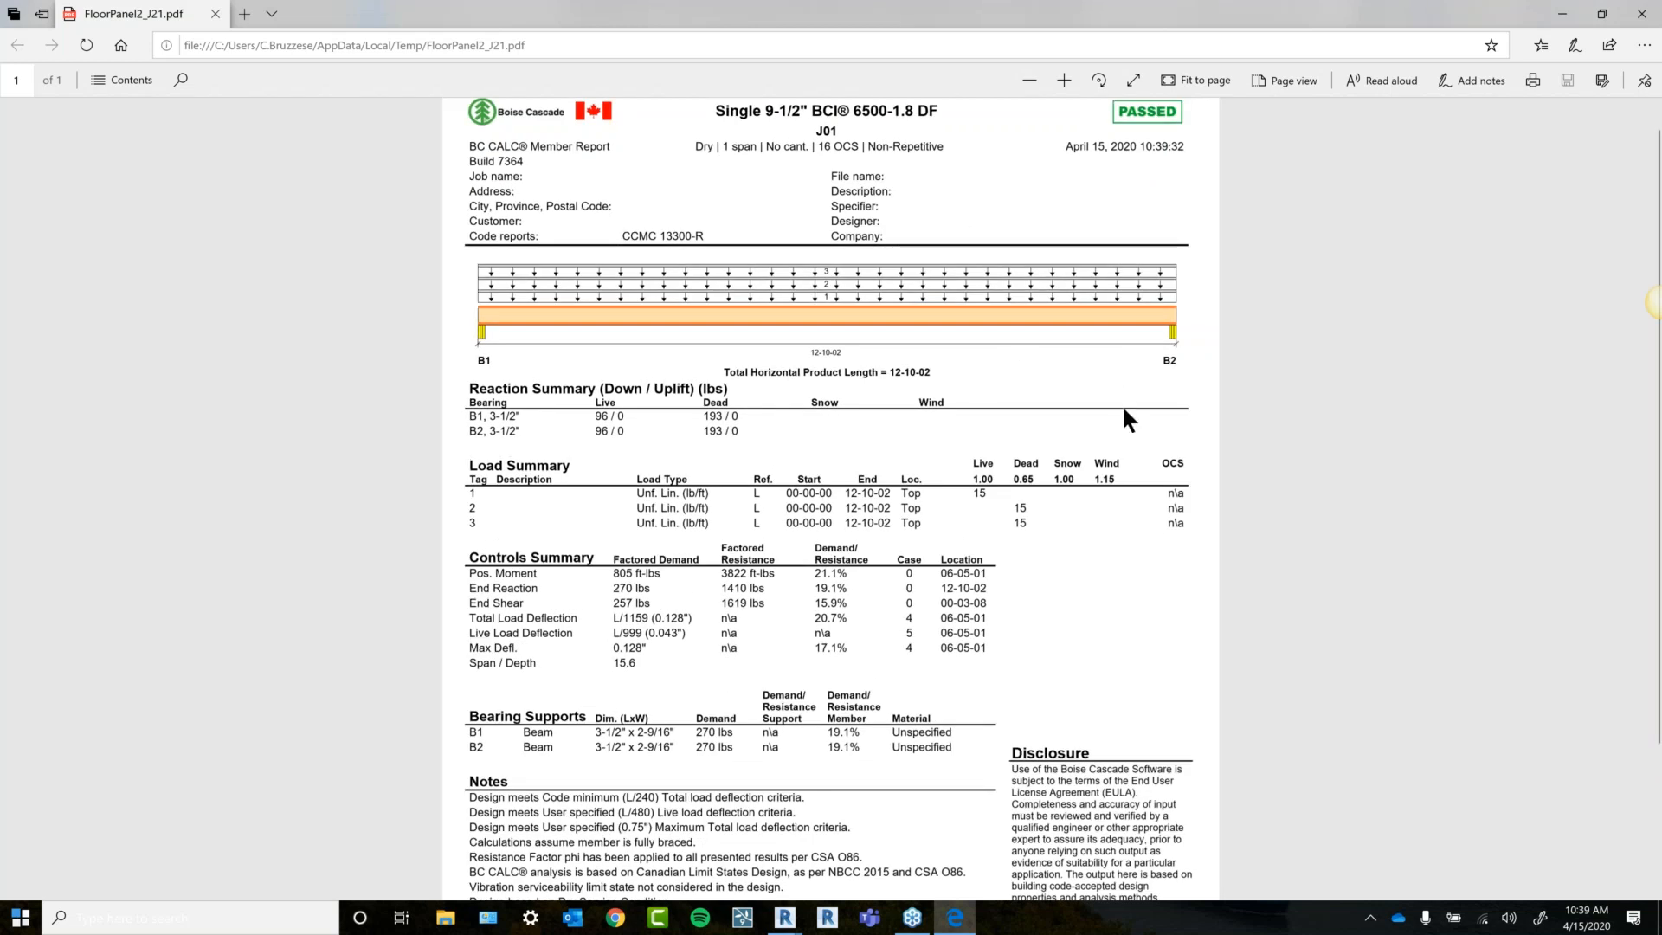
{"action": "scroll", "coordinate": [1123, 410], "scroll_direction": "down", "scroll_amount": 1}
{"action": "scroll", "coordinate": [1130, 408], "scroll_direction": "down", "scroll_amount": 1}
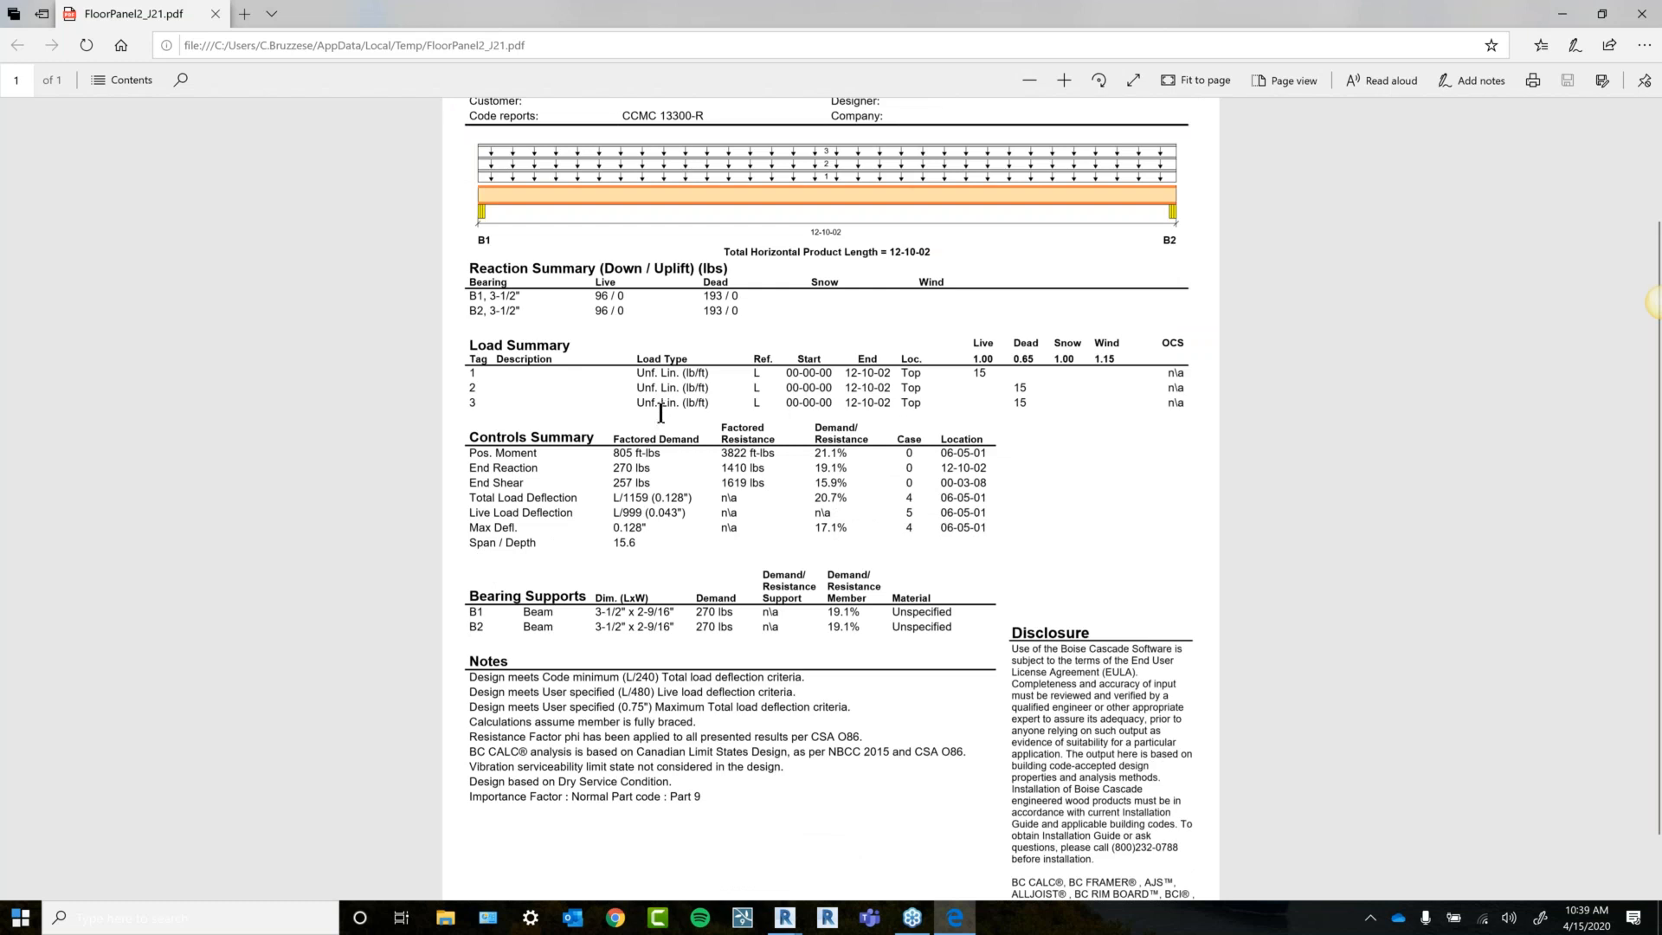
{"action": "scroll", "coordinate": [660, 413], "scroll_direction": "up", "scroll_amount": 2}
{"action": "scroll", "coordinate": [661, 413], "scroll_direction": "up", "scroll_amount": 1}
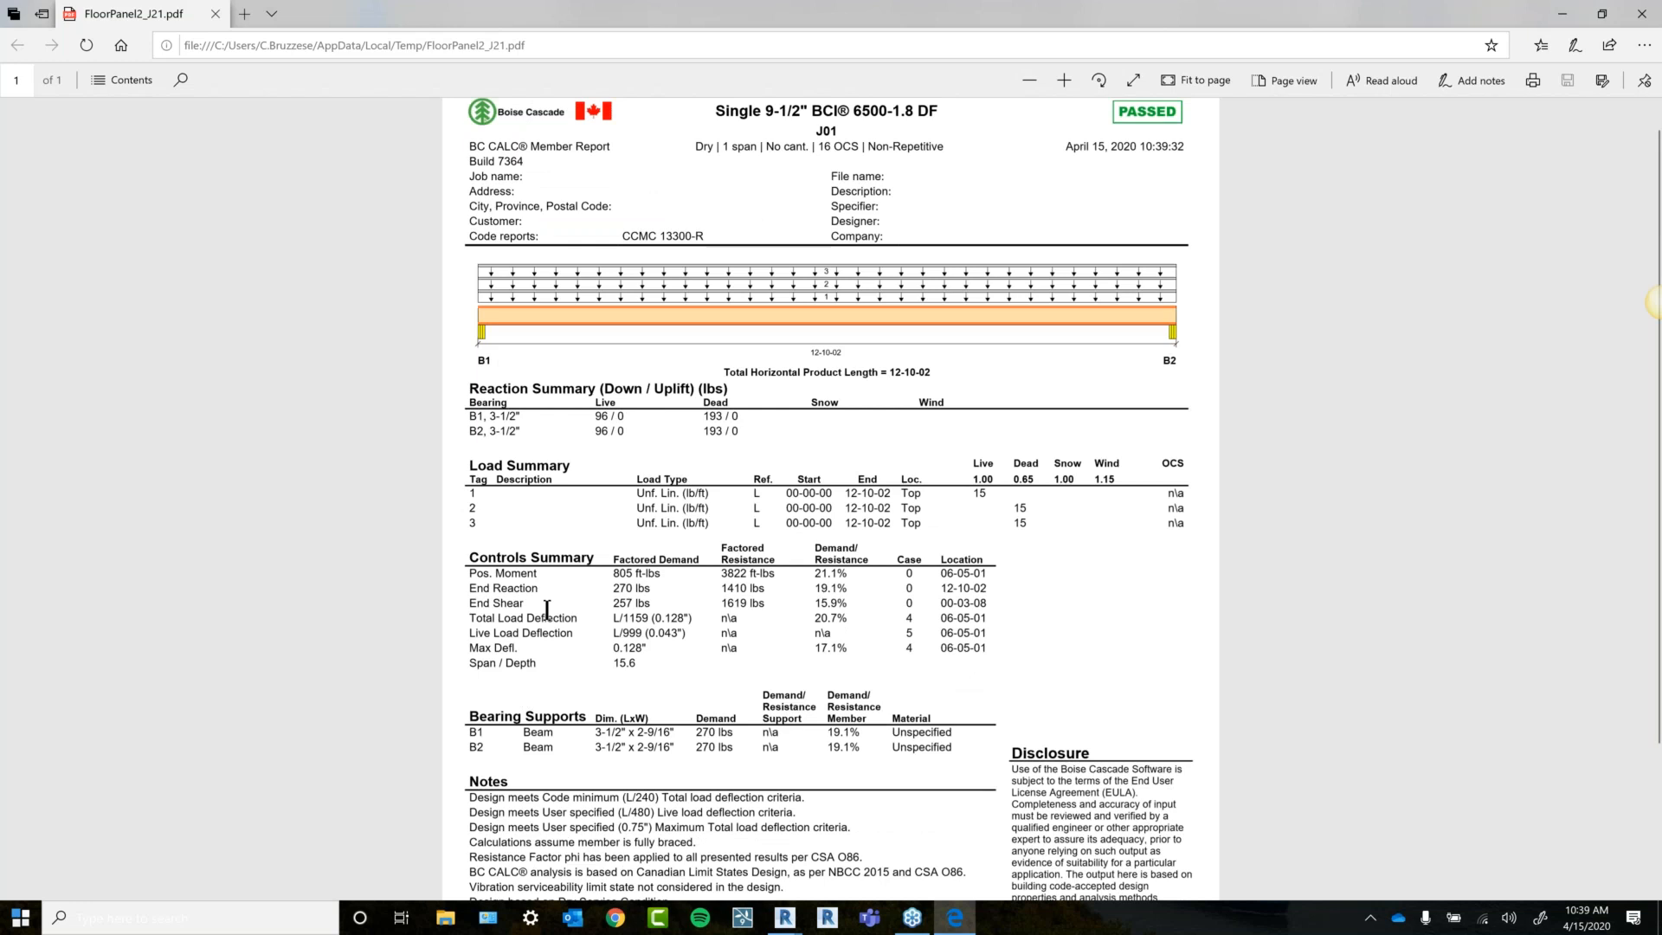
{"action": "scroll", "coordinate": [546, 610], "scroll_direction": "down", "scroll_amount": 4}
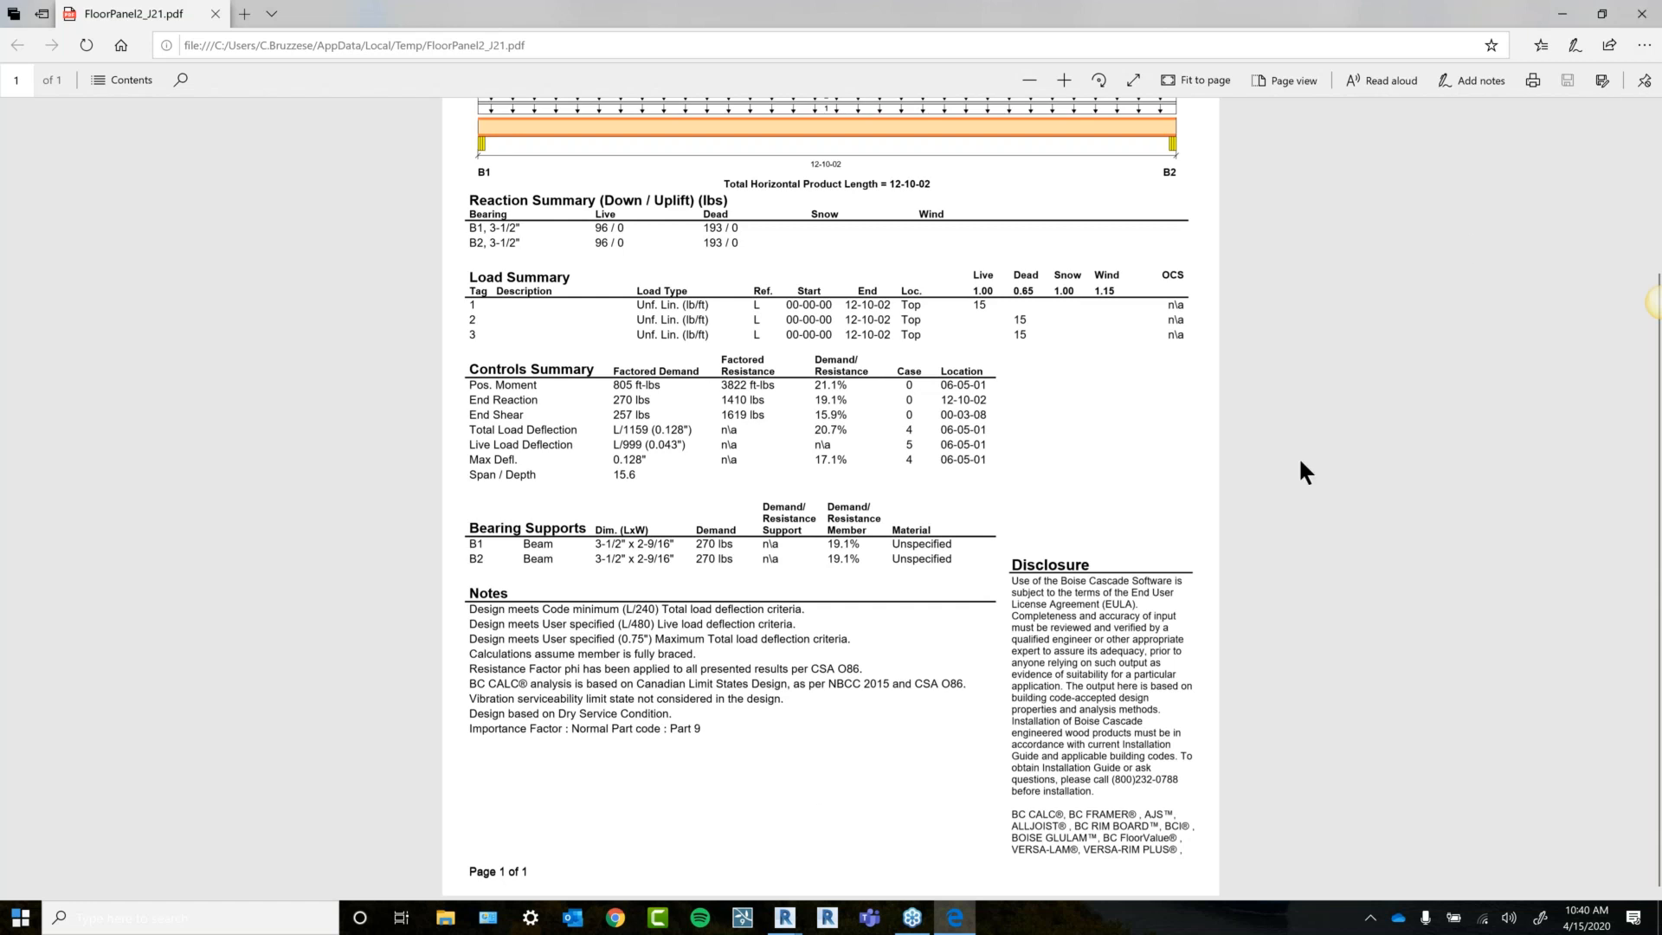
{"action": "scroll", "coordinate": [1300, 462], "scroll_direction": "up", "scroll_amount": 5}
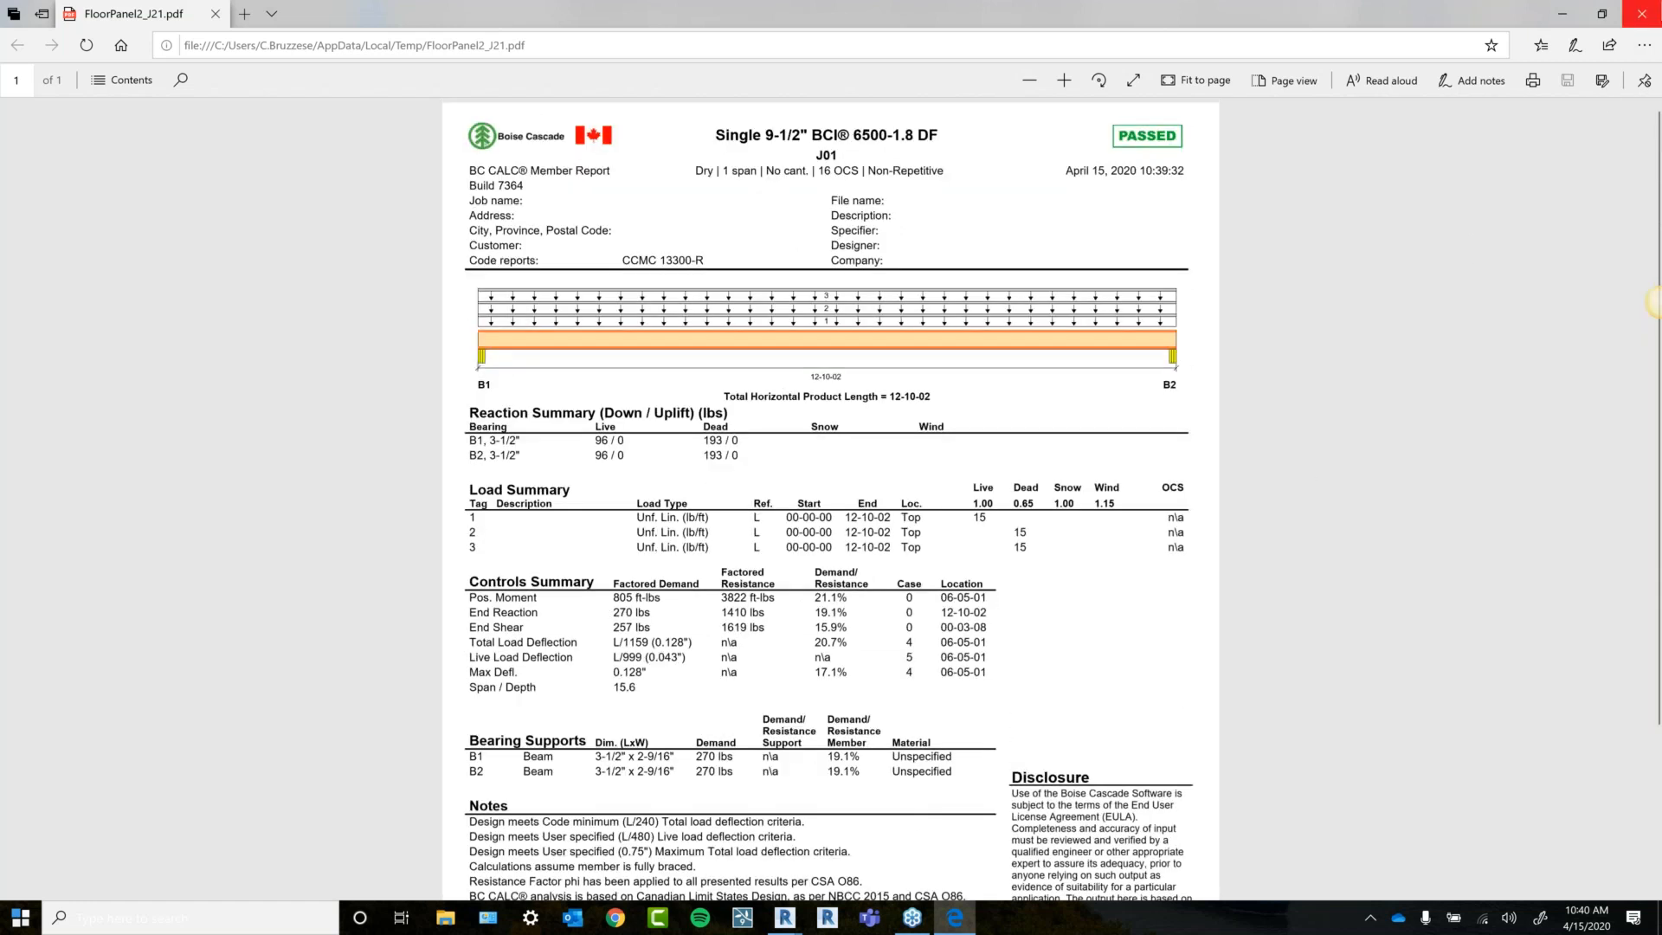
{"action": "left_click", "coordinate": [1642, 13]}
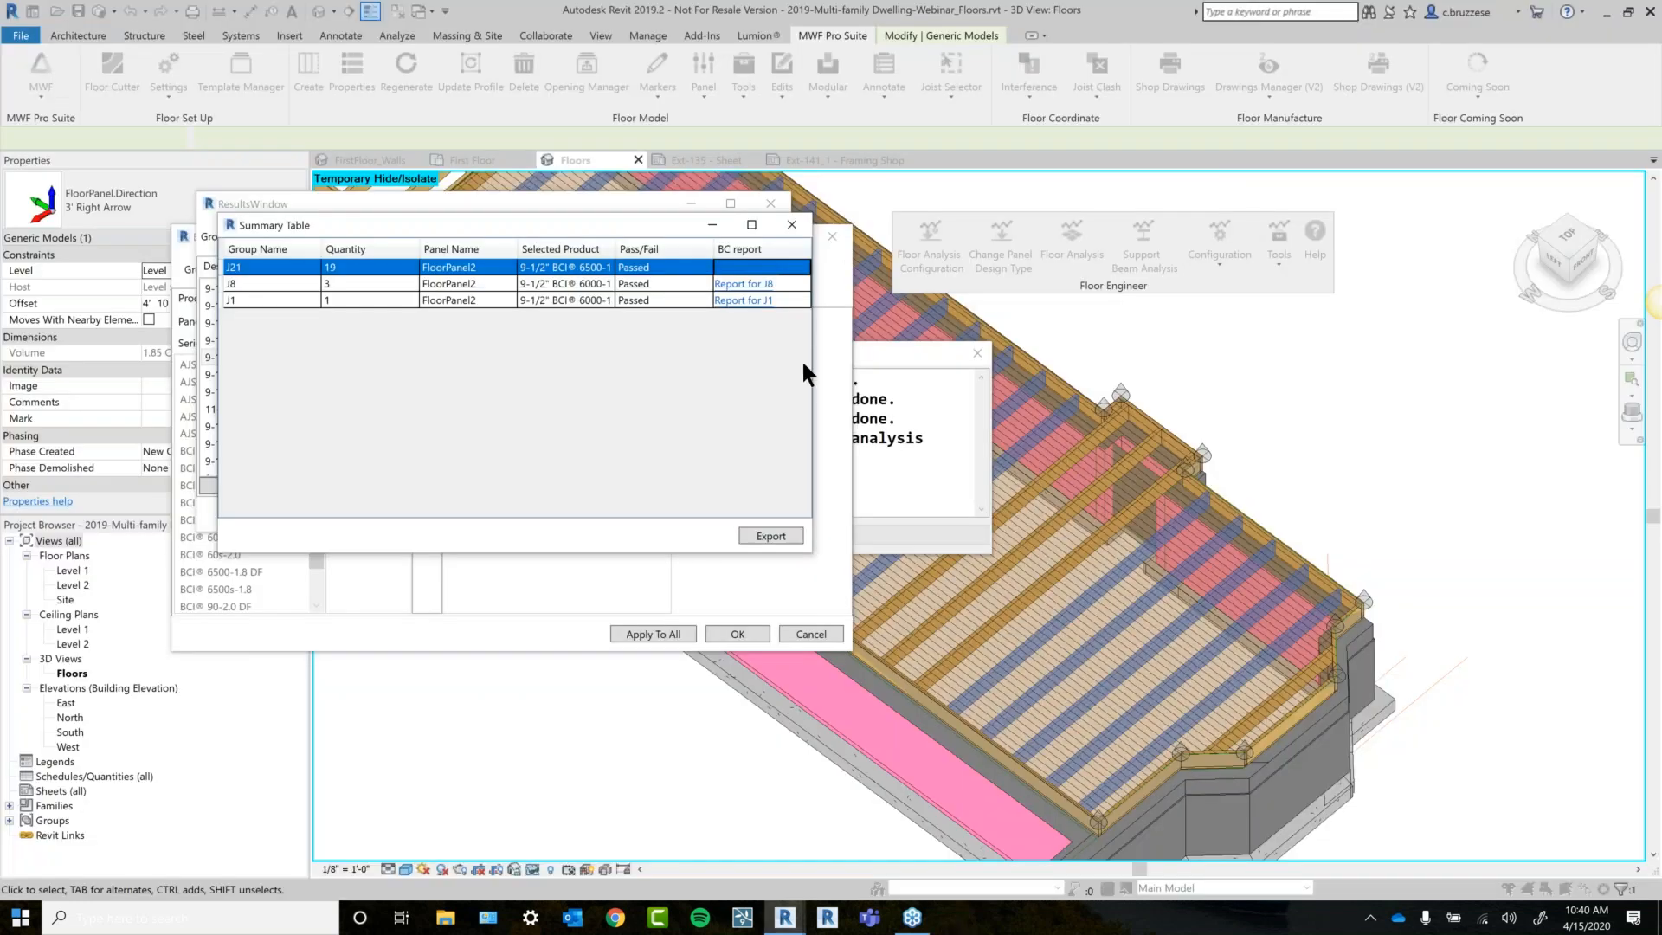
{"action": "left_click", "coordinate": [792, 225]}
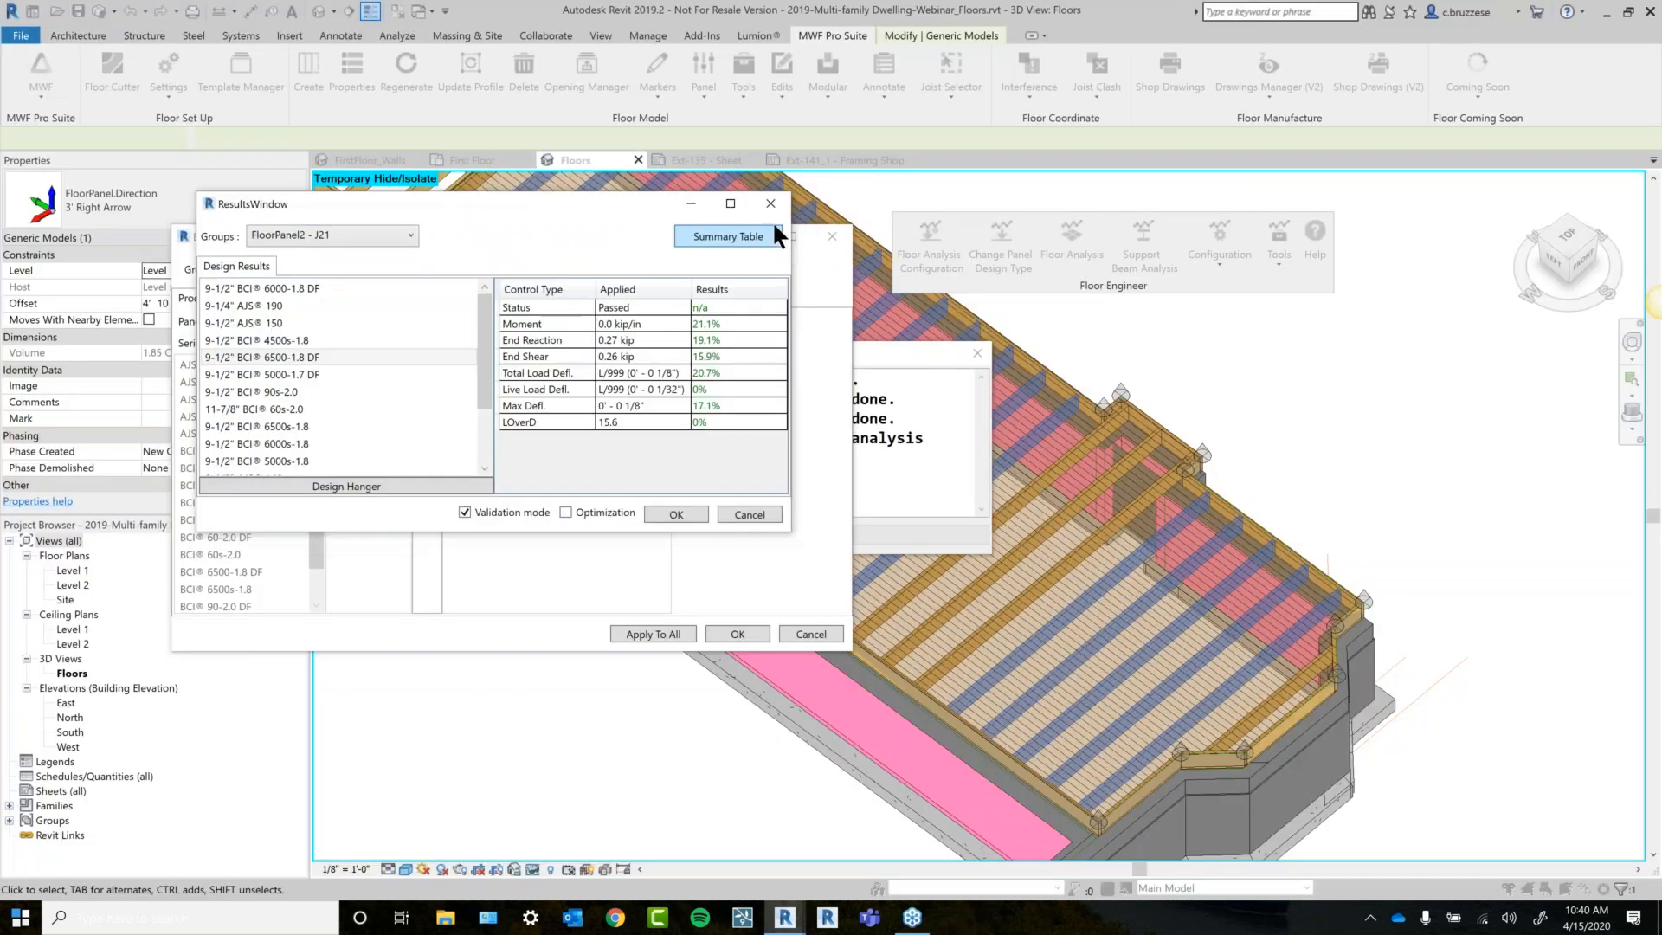
Select 9-1/2" BCI 6000-1.8 DF for joist group J21 and check the design results of groups J8 and J1.
{"action": "left_click", "coordinate": [309, 287]}
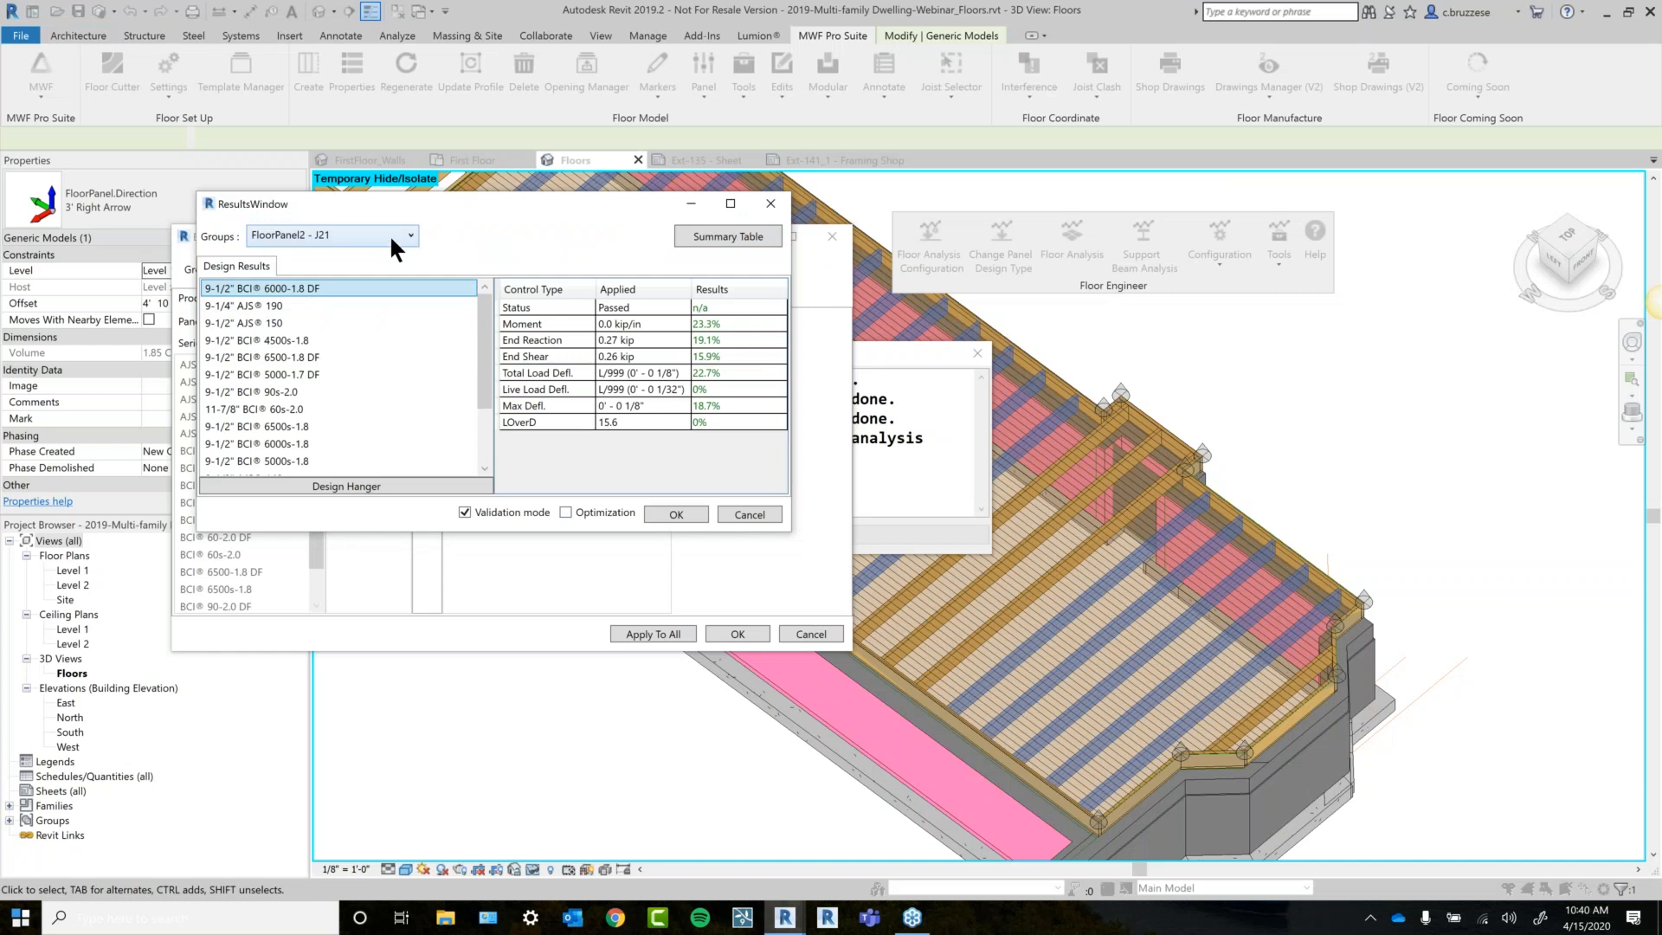
{"action": "left_click", "coordinate": [388, 234]}
{"action": "left_click", "coordinate": [336, 279]}
{"action": "left_click", "coordinate": [366, 232]}
{"action": "left_click", "coordinate": [336, 284]}
{"action": "left_click", "coordinate": [341, 282]}
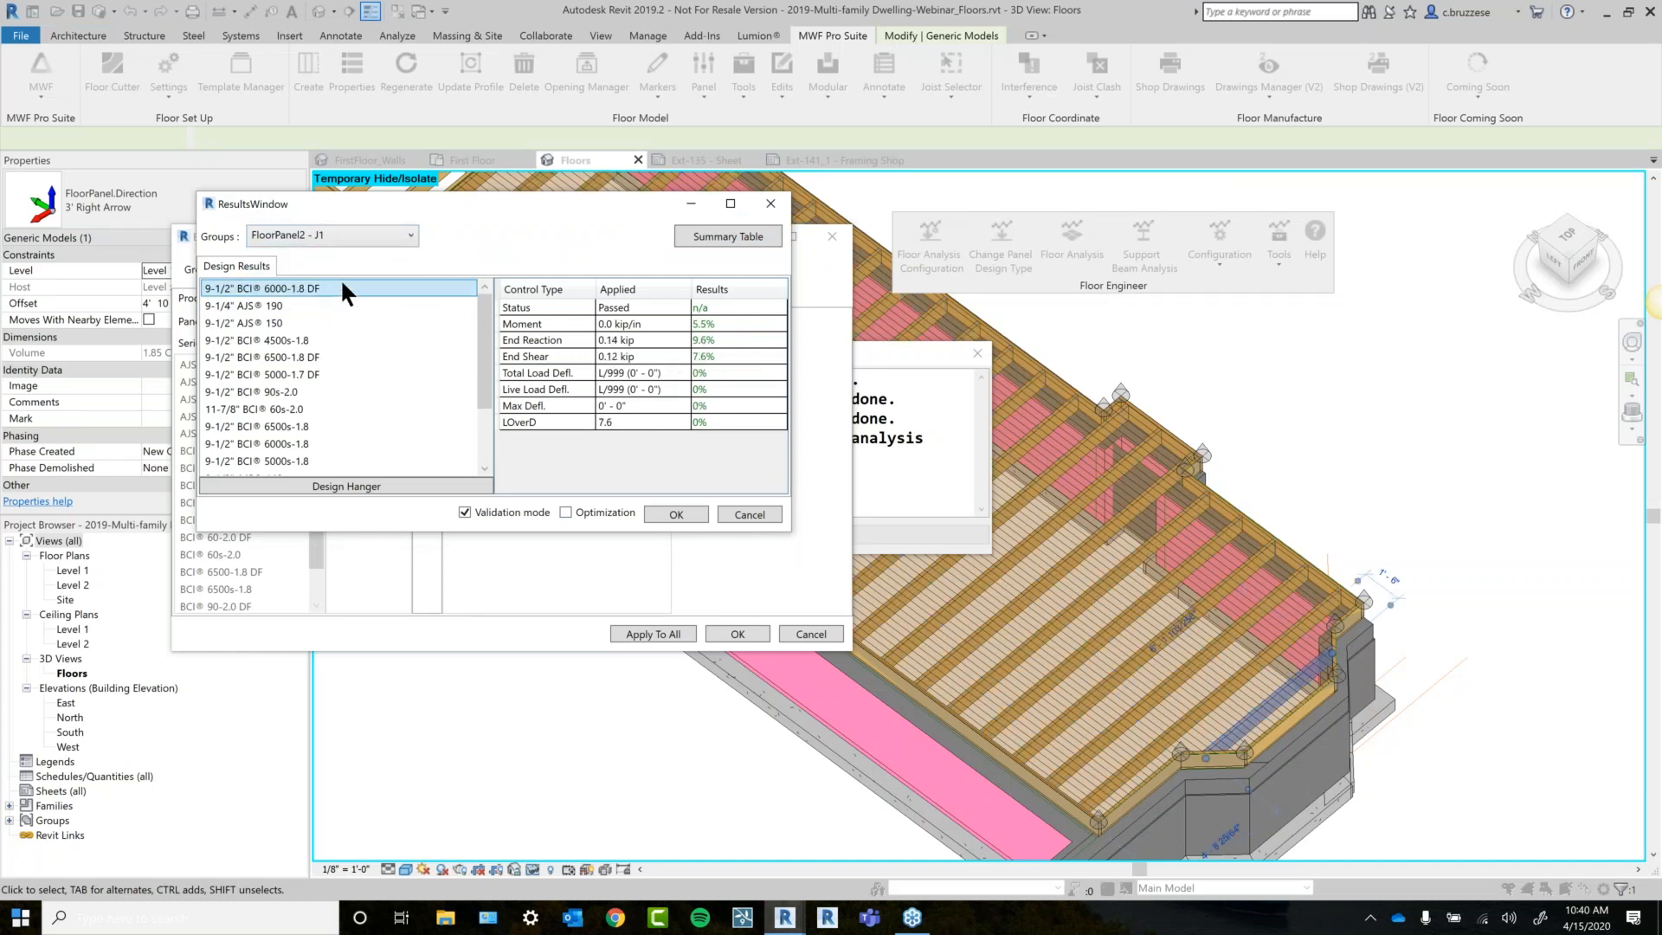
Open the hanger design and assign the Simpson IUS2.37/9.5 hanger to the start support of joist group J8.
{"action": "left_click", "coordinate": [327, 491]}
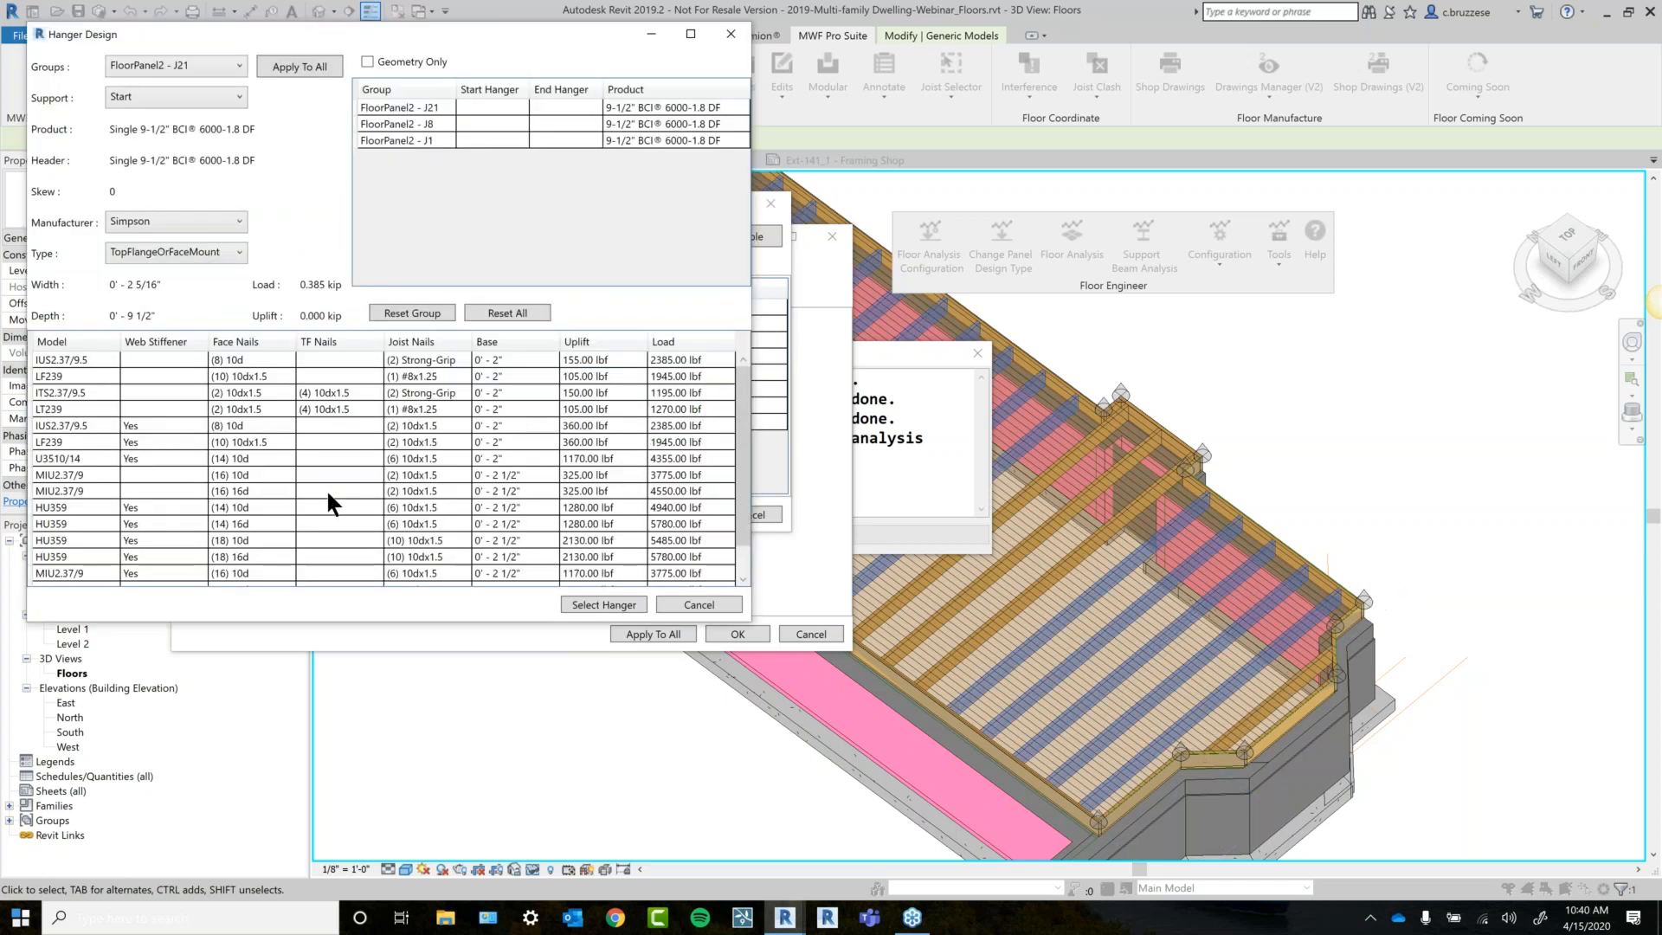
{"action": "left_click_drag", "start_coordinate": [415, 44], "coordinate": [564, 84]}
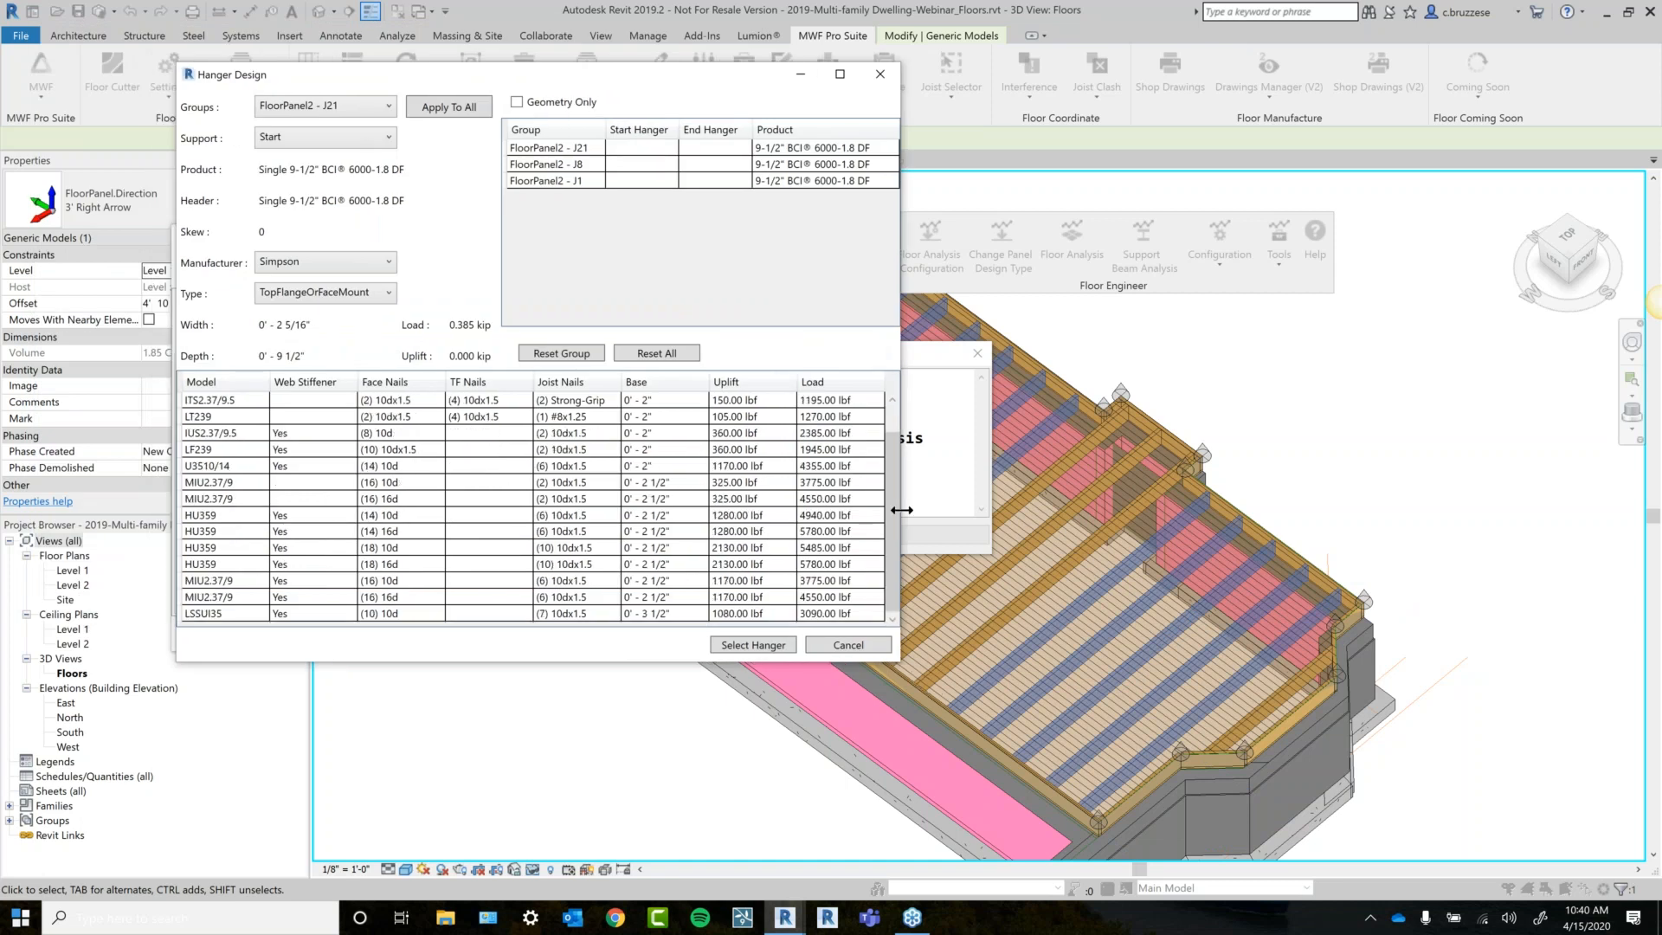
{"action": "scroll", "coordinate": [893, 477], "scroll_direction": "up", "scroll_amount": 1}
{"action": "left_click", "coordinate": [377, 107]}
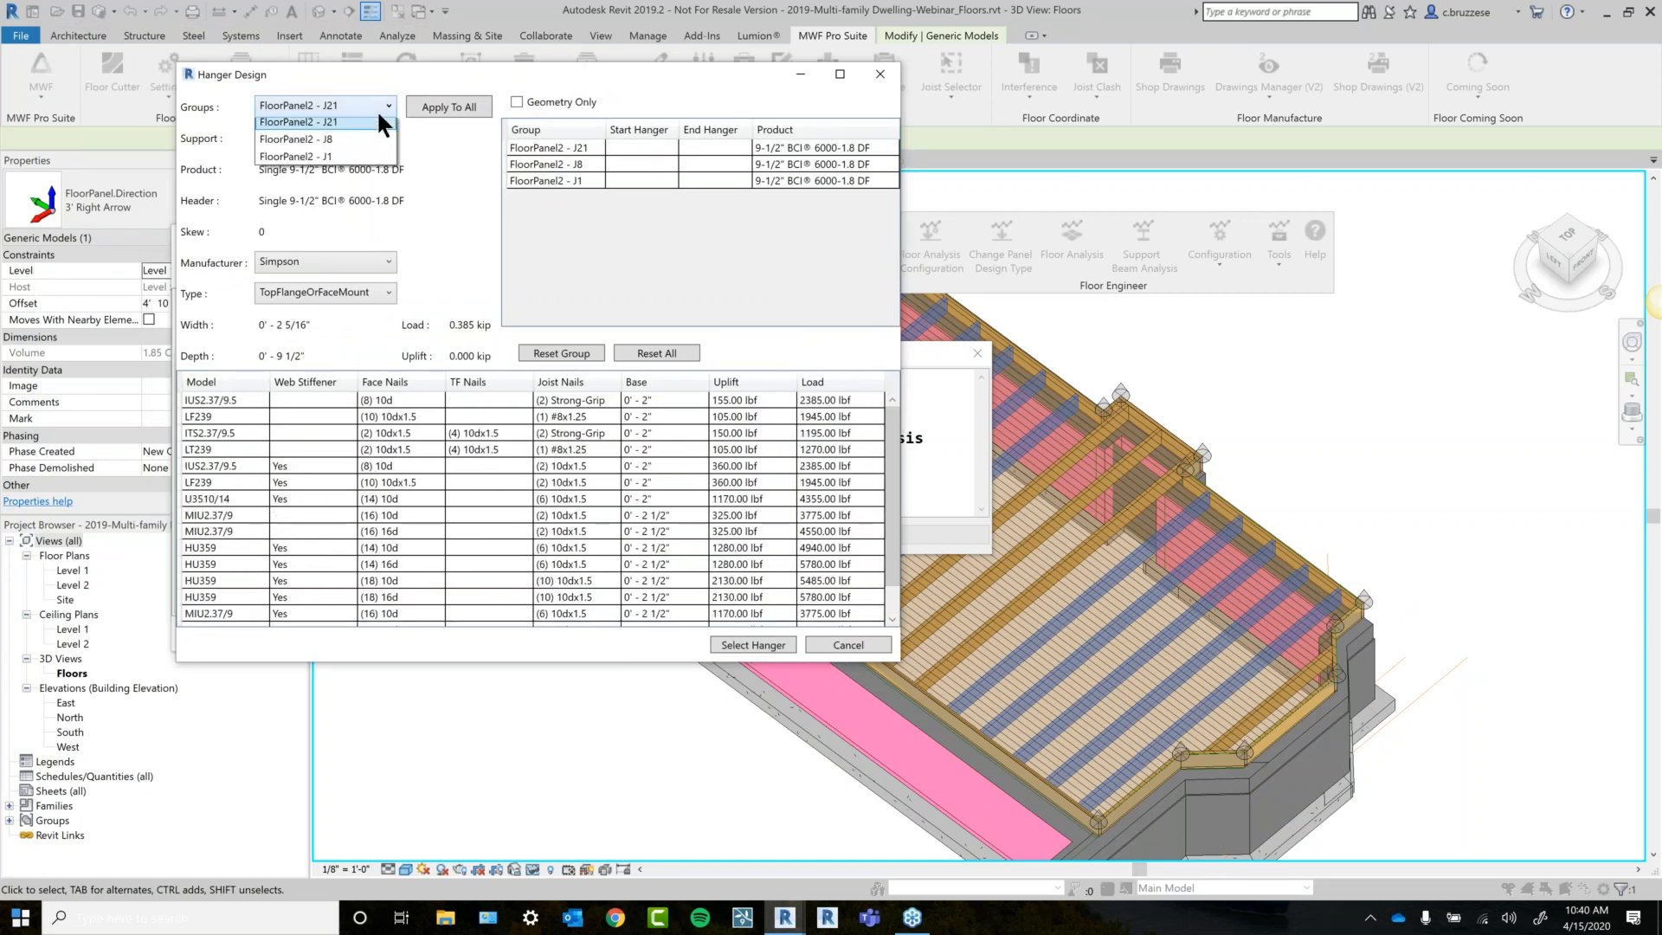
{"action": "left_click", "coordinate": [366, 138]}
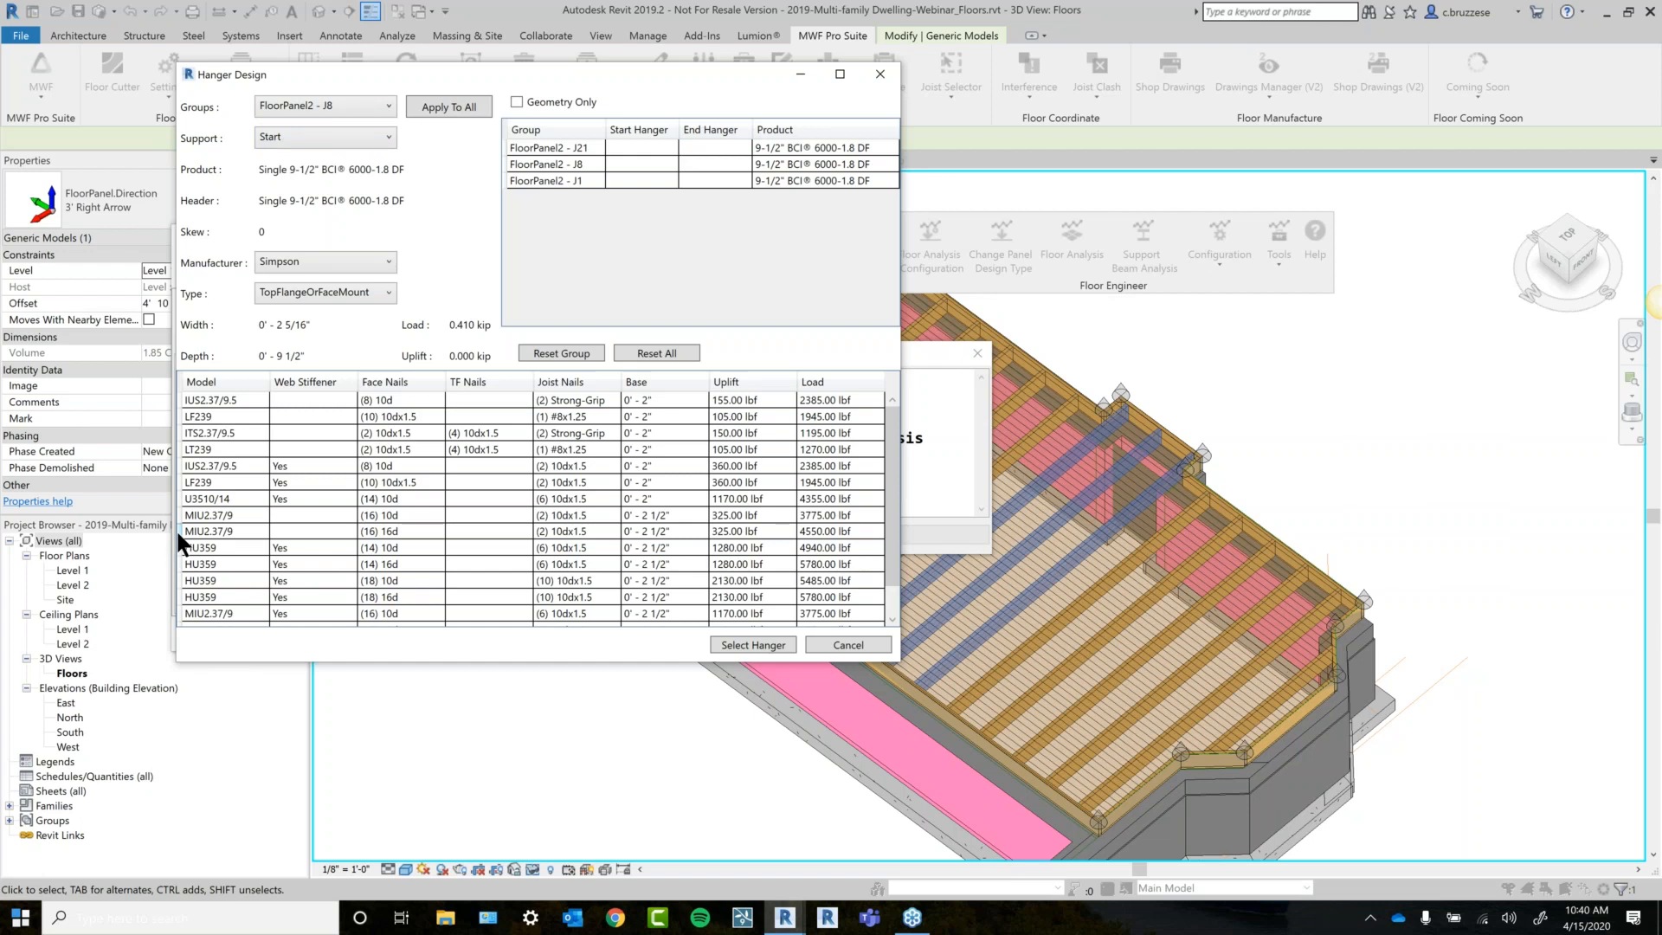
{"action": "left_click", "coordinate": [236, 400]}
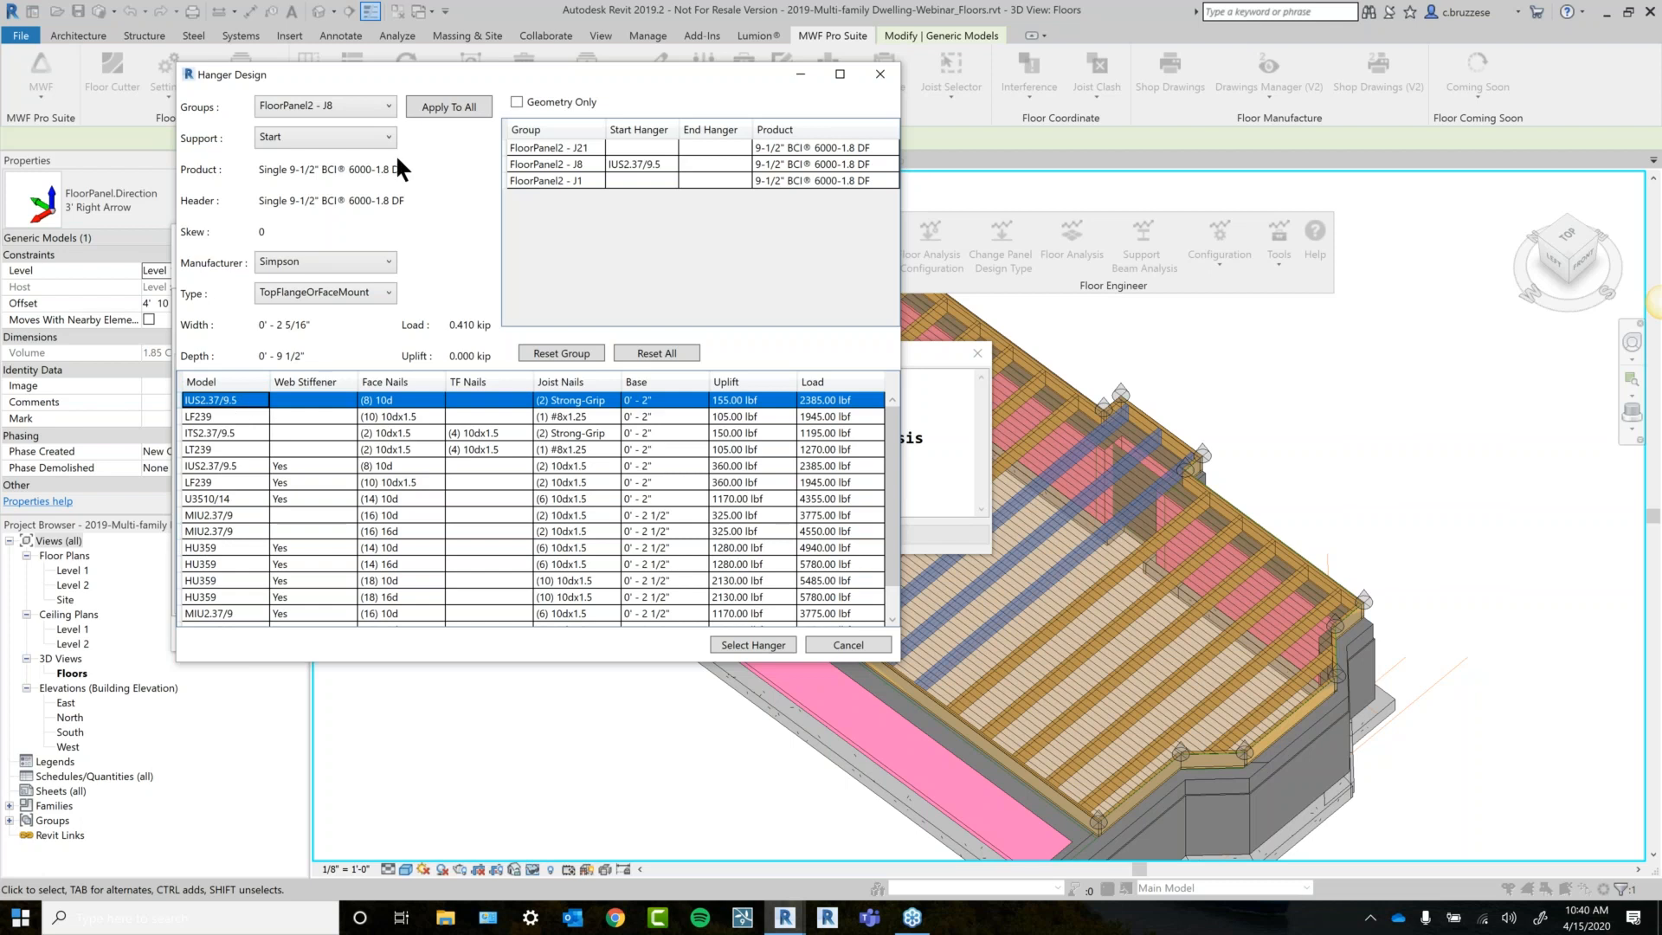
Assign the Simpson IUS2.37/9.5 hanger to the start support of joist group J21.
{"action": "left_click", "coordinate": [367, 110]}
{"action": "left_click", "coordinate": [364, 131]}
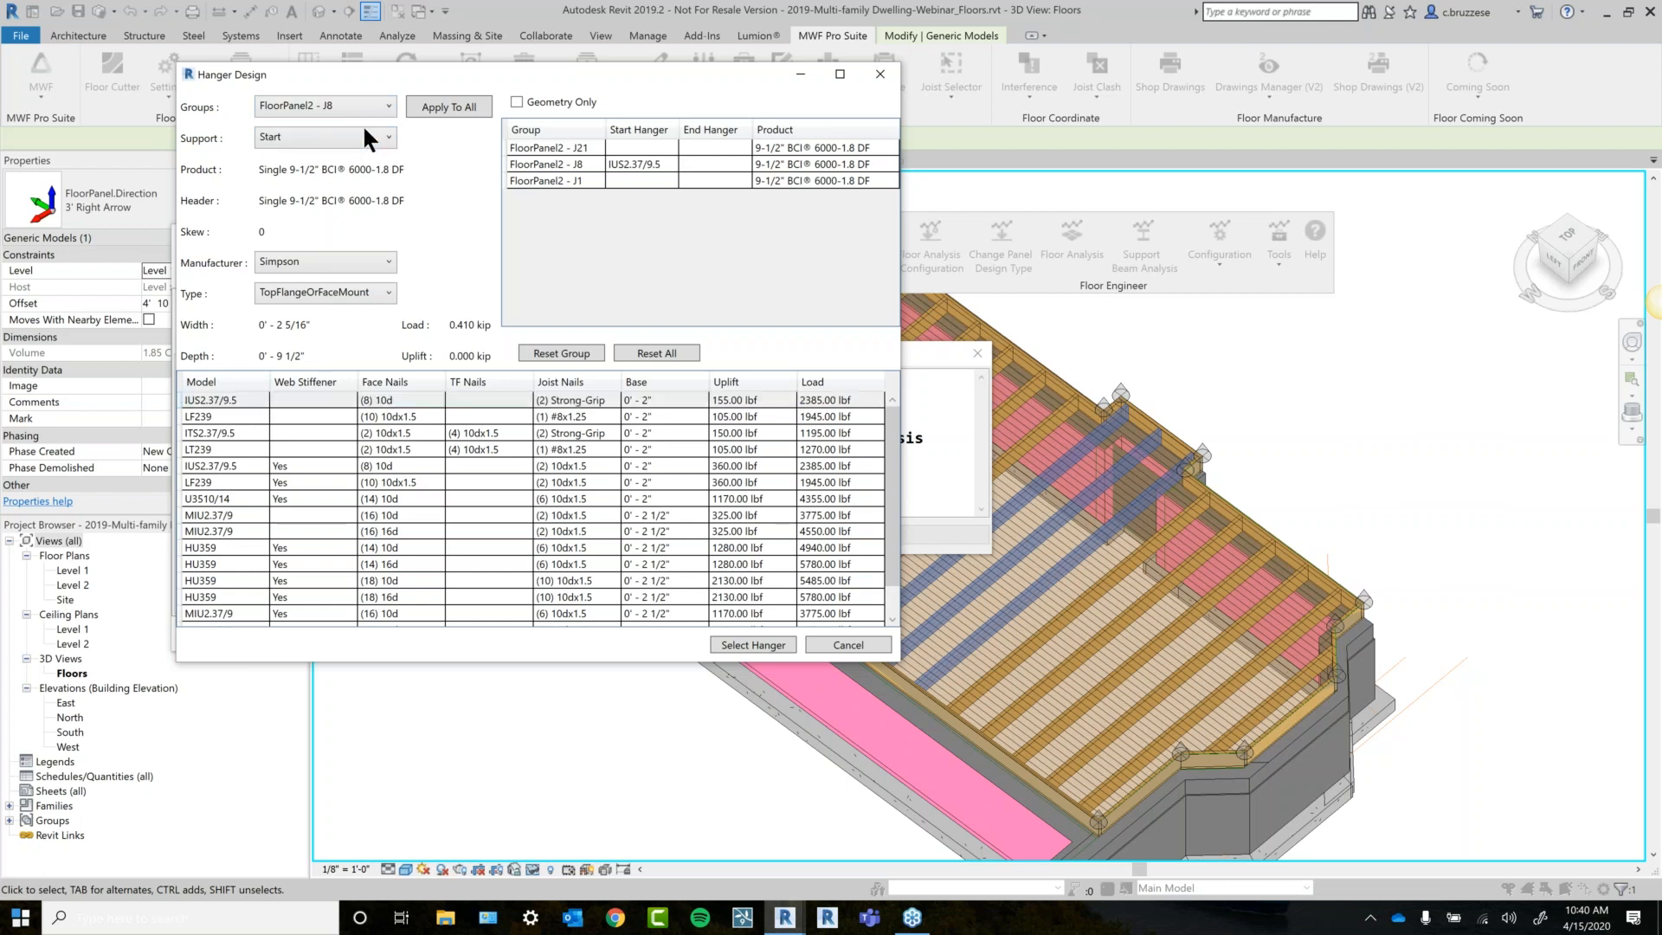
{"action": "key", "text": "Up"}
{"action": "left_click", "coordinate": [234, 398]}
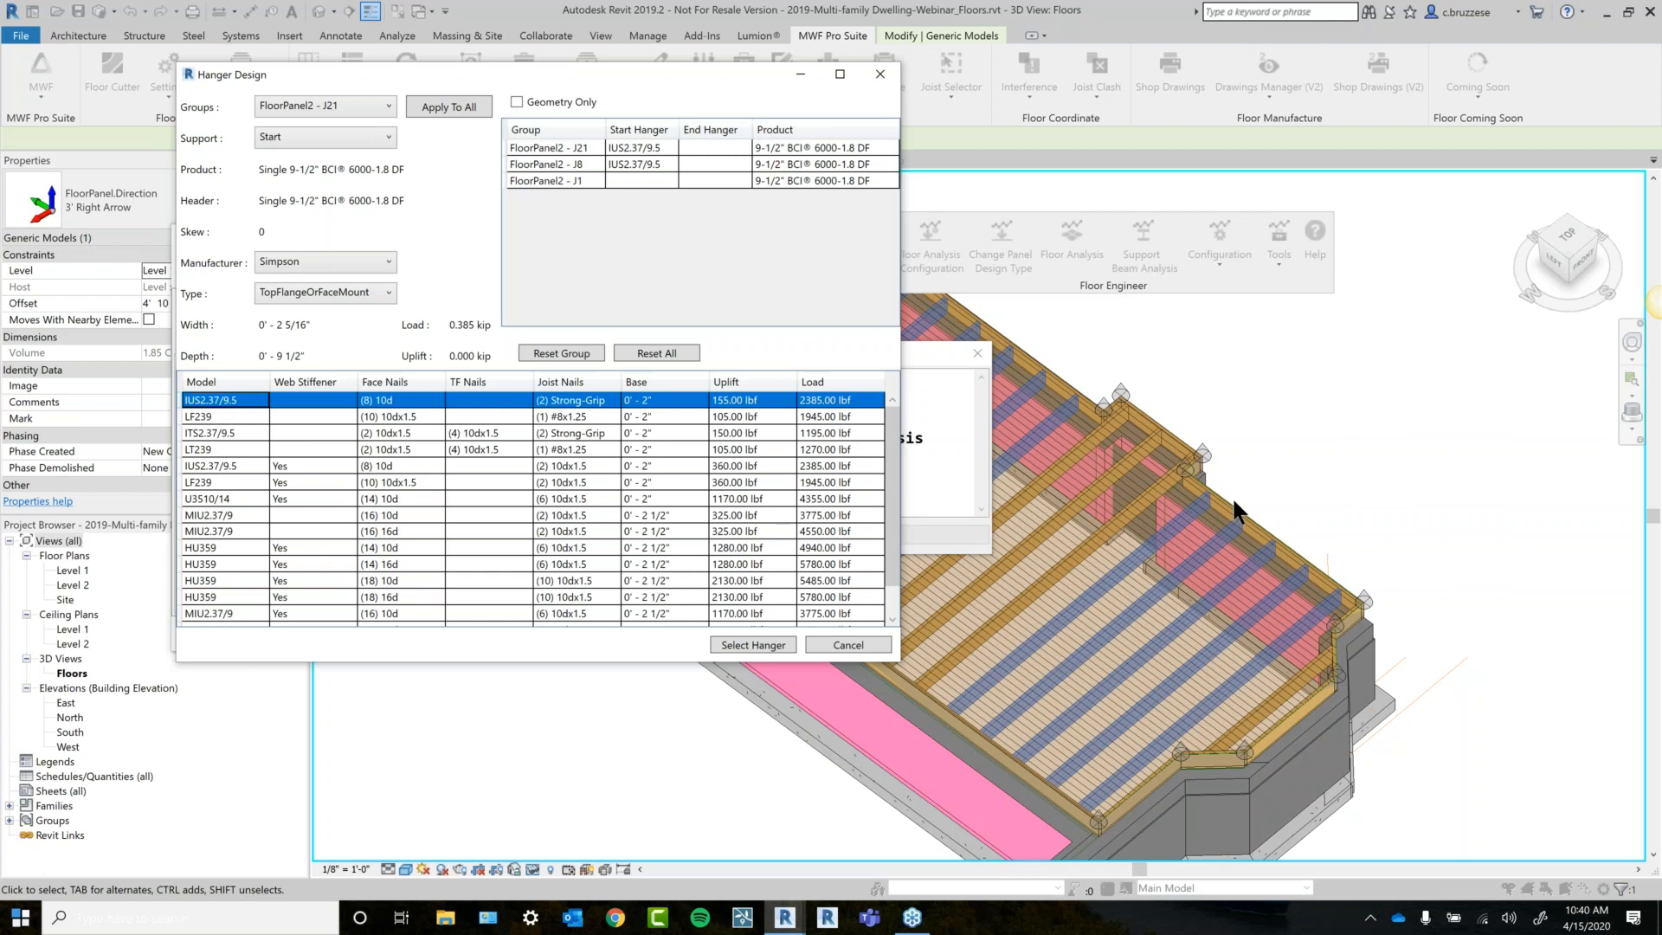
Check the end support of group J21 and apply its IUS2.37/9.5 start hanger to all matching supports.
{"action": "left_click", "coordinate": [345, 131]}
{"action": "left_click", "coordinate": [293, 167]}
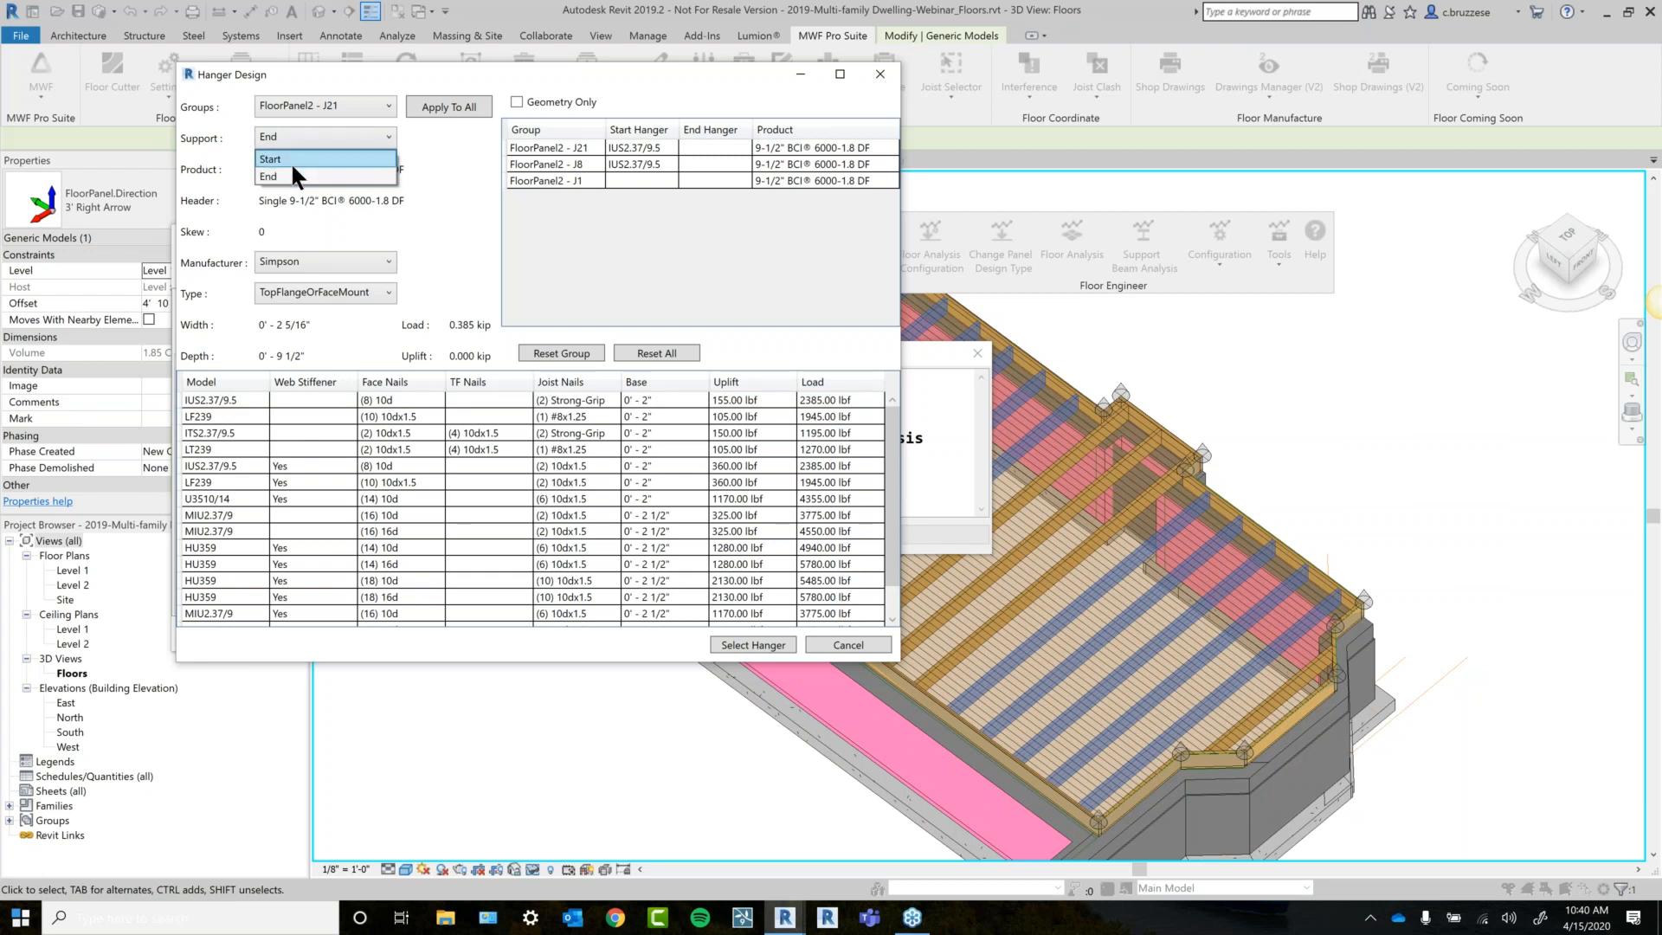
{"action": "left_click", "coordinate": [467, 113]}
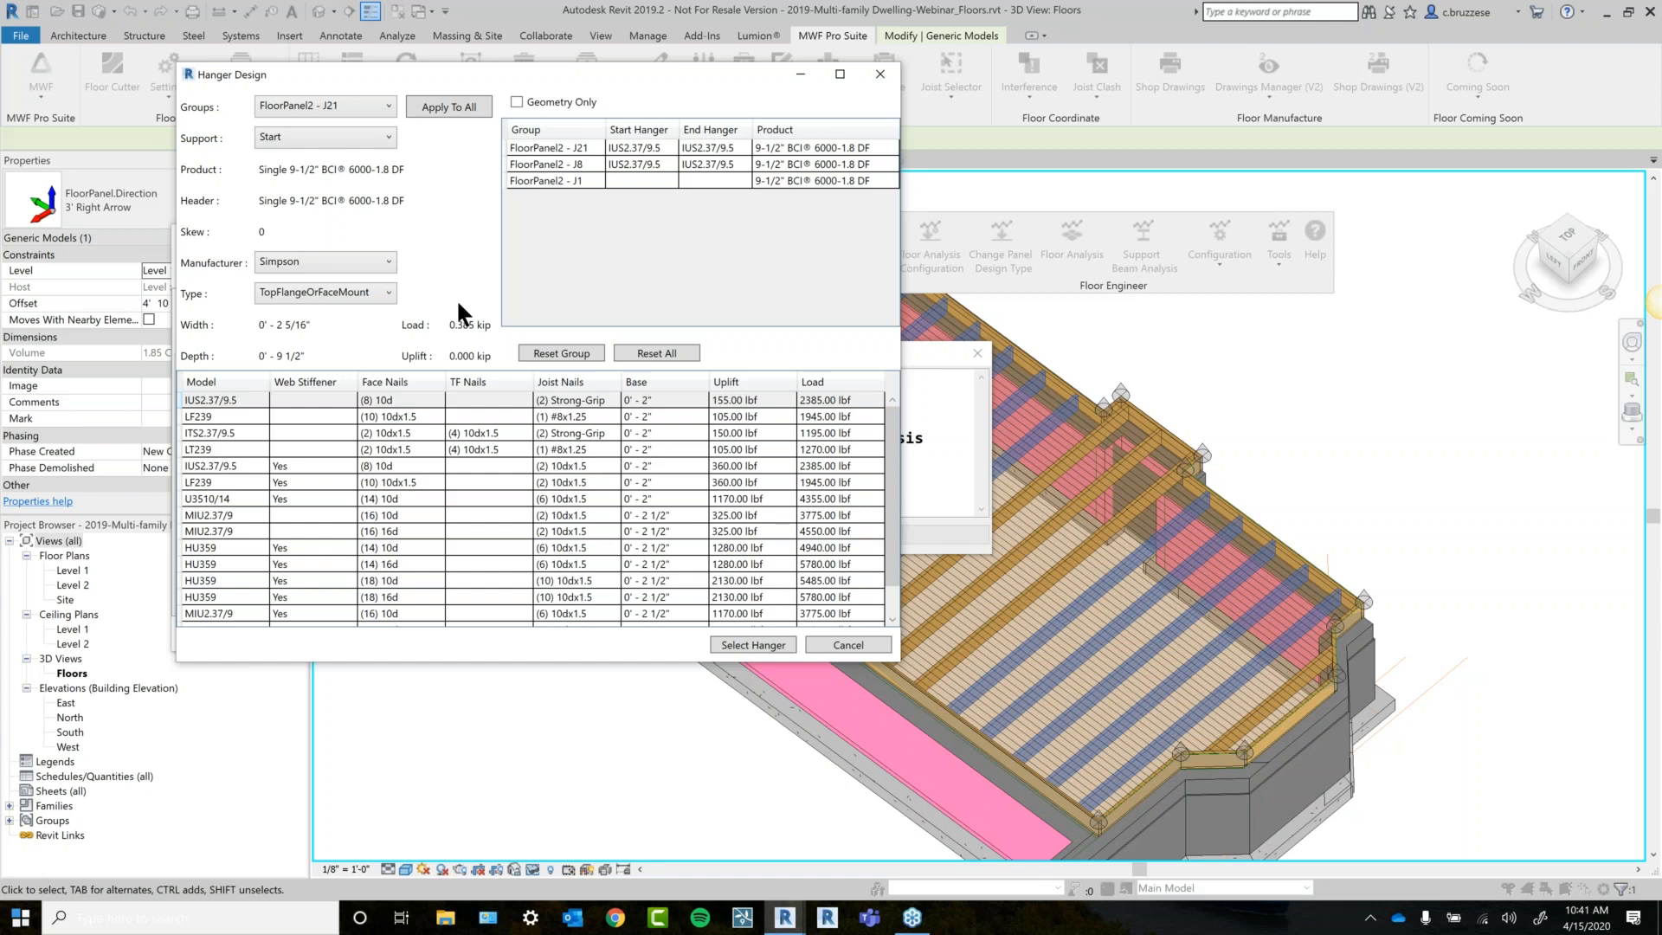
Assign the Simpson LSSUI35 hanger to both the start and end supports of the skewed joist group J1.
{"action": "left_click", "coordinate": [580, 180]}
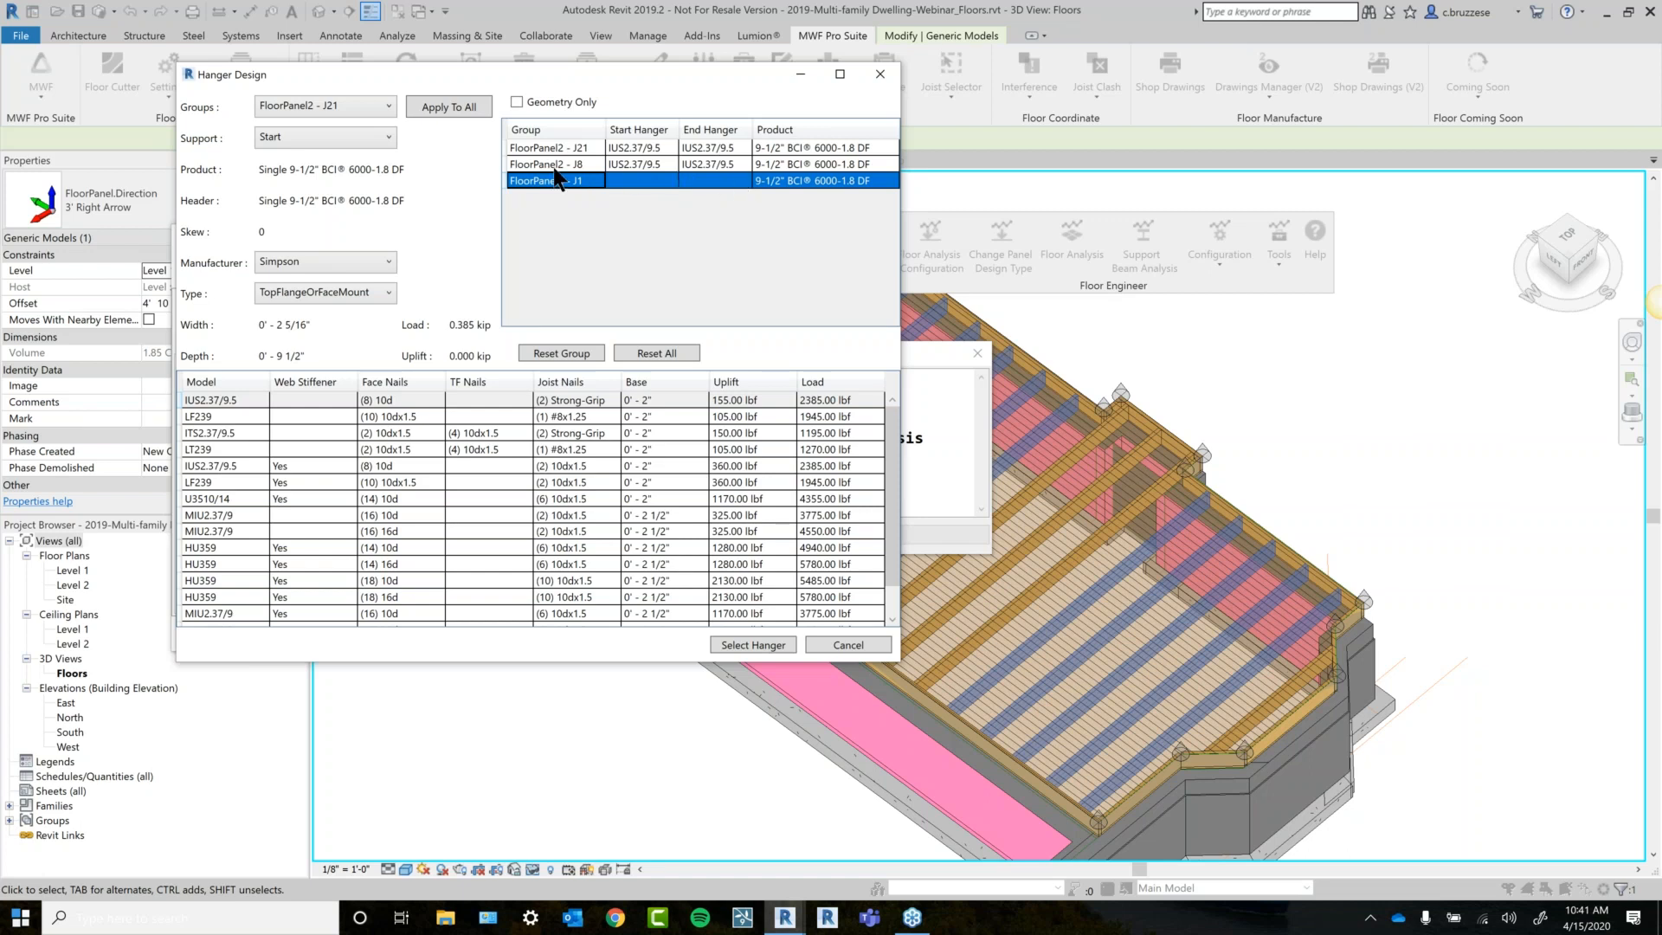
{"action": "left_click", "coordinate": [356, 106]}
{"action": "left_click", "coordinate": [340, 160]}
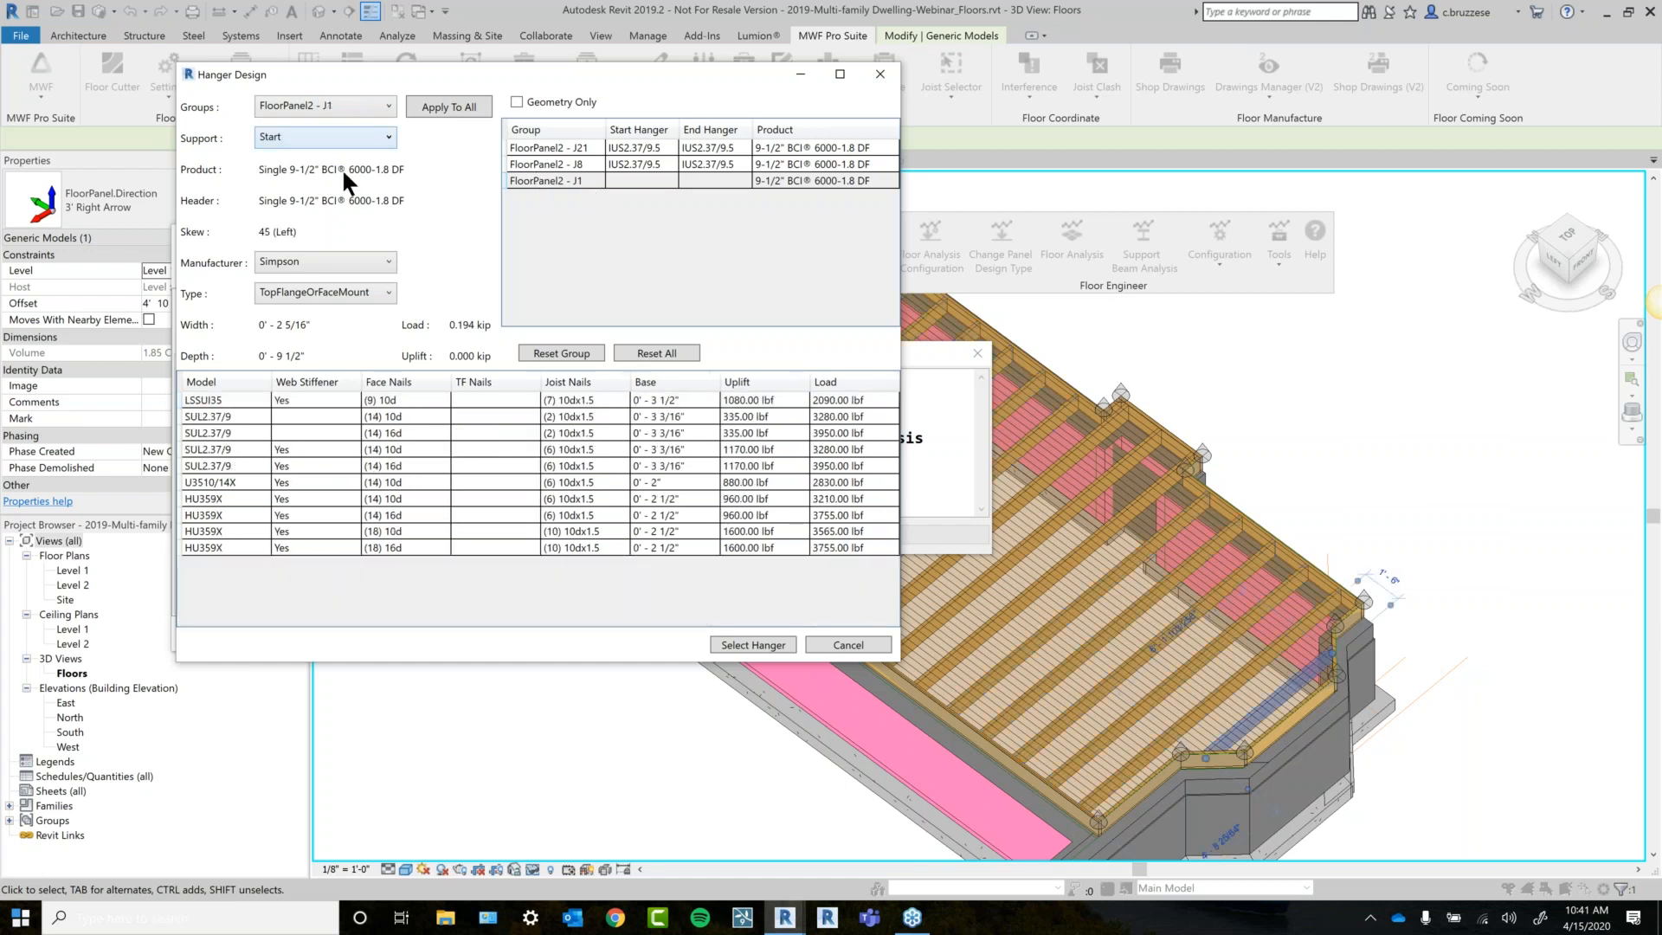
{"action": "left_click", "coordinate": [642, 183]}
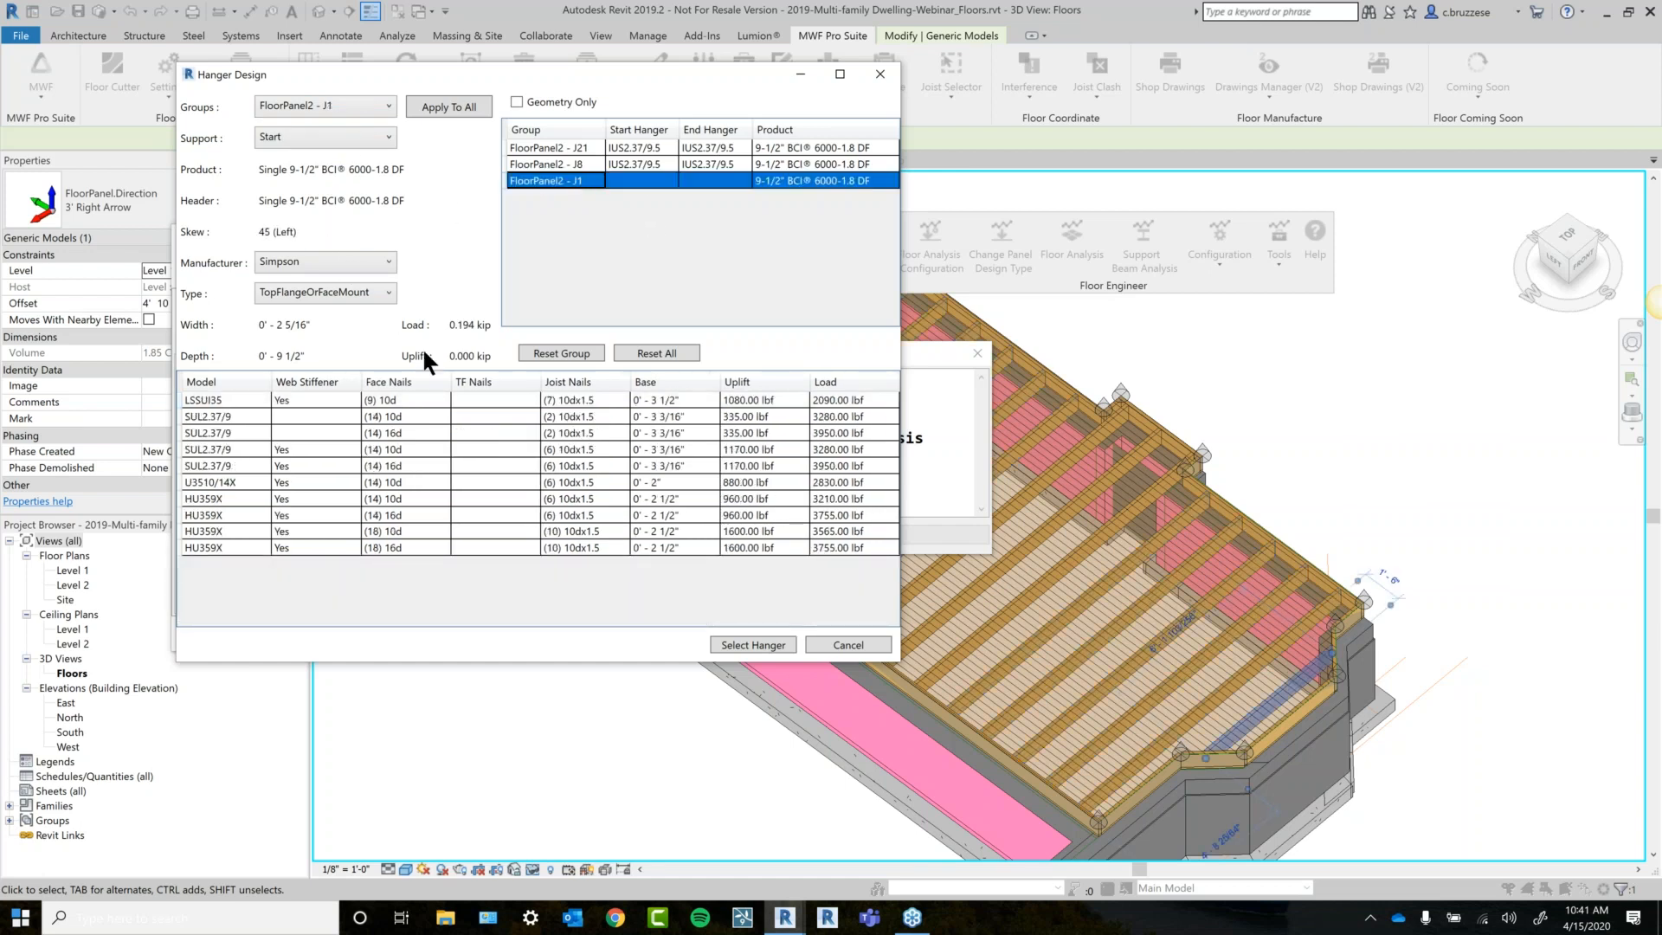
{"action": "left_click", "coordinate": [221, 401]}
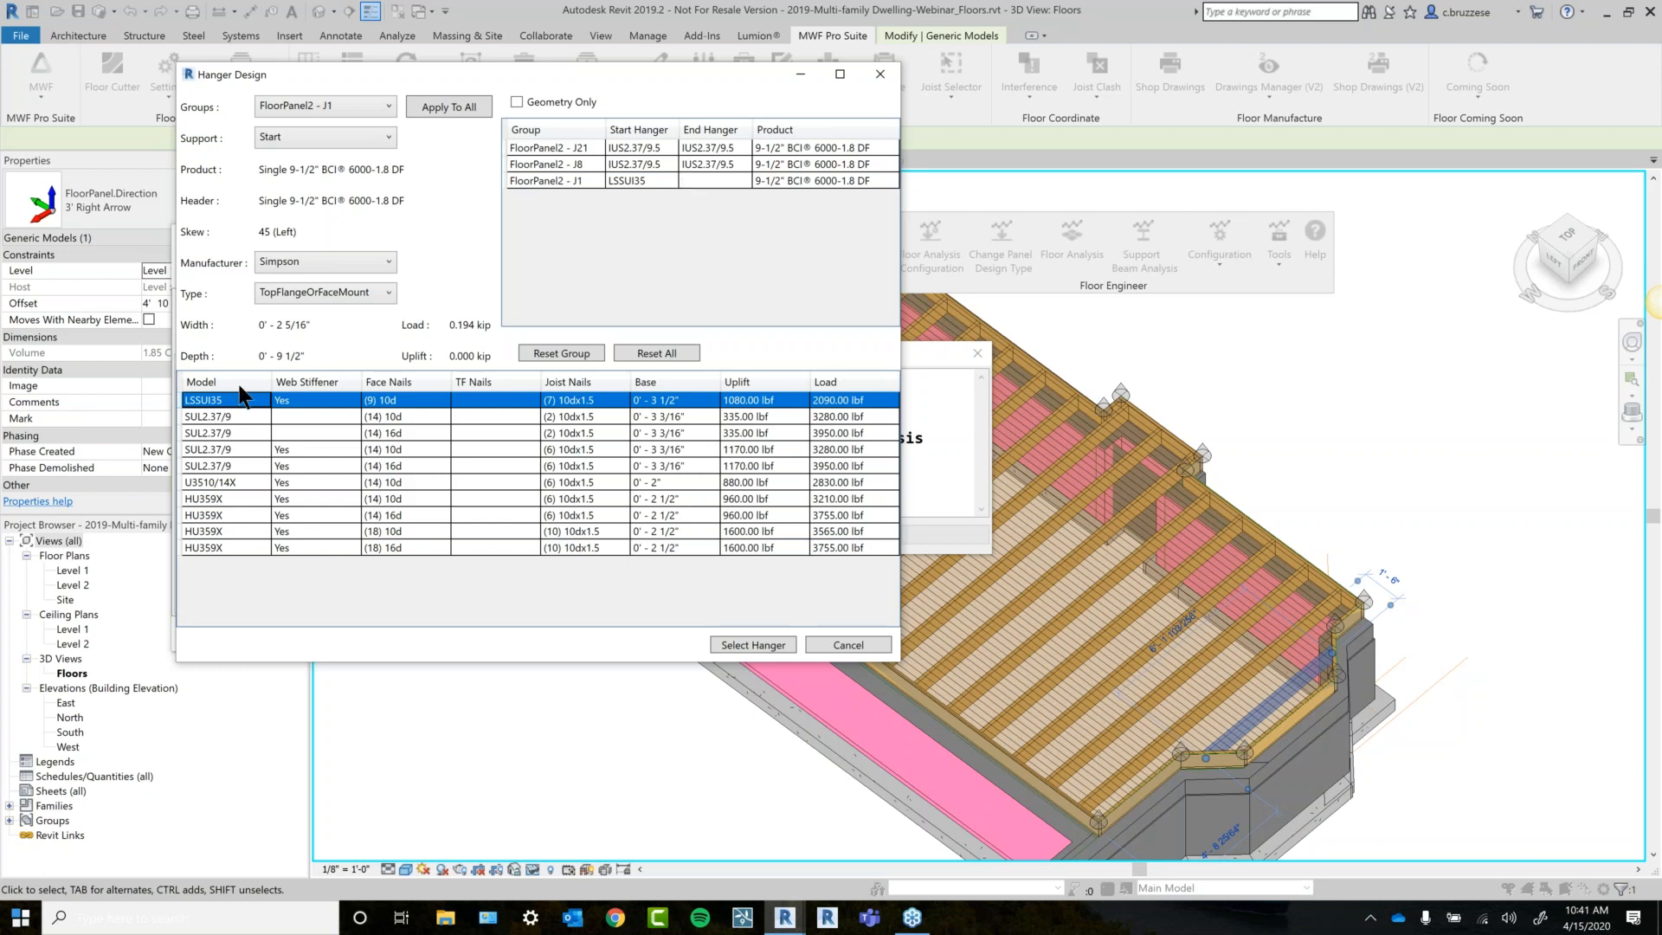
{"action": "left_click", "coordinate": [310, 132]}
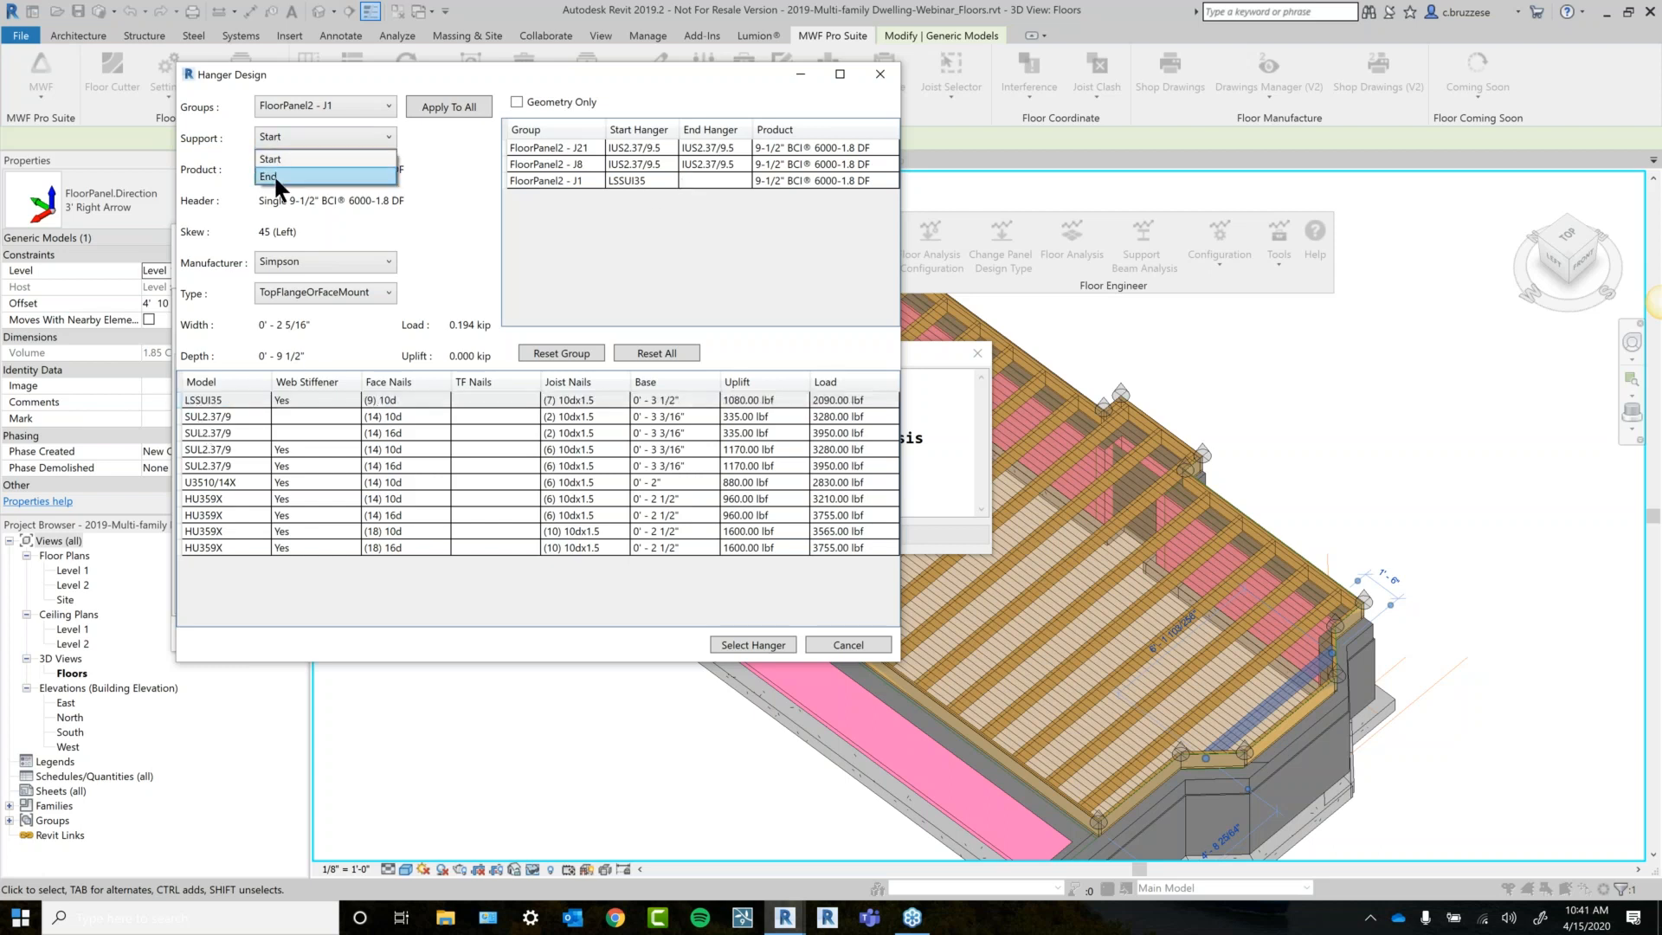
{"action": "left_click", "coordinate": [273, 175]}
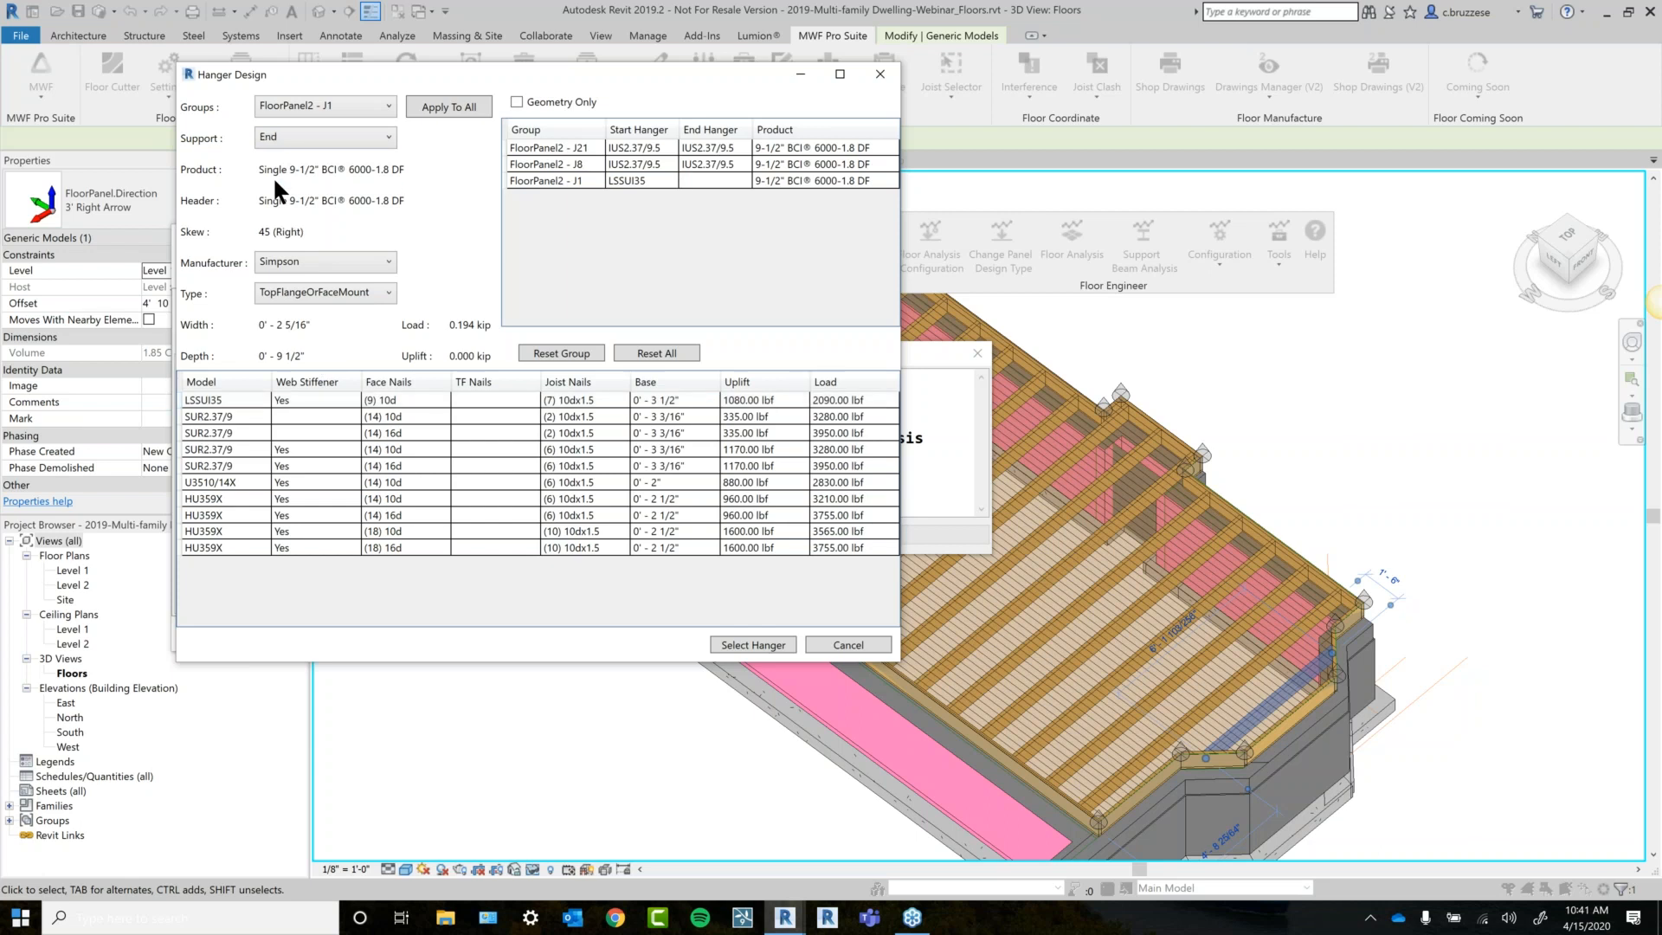
{"action": "left_click", "coordinate": [216, 398]}
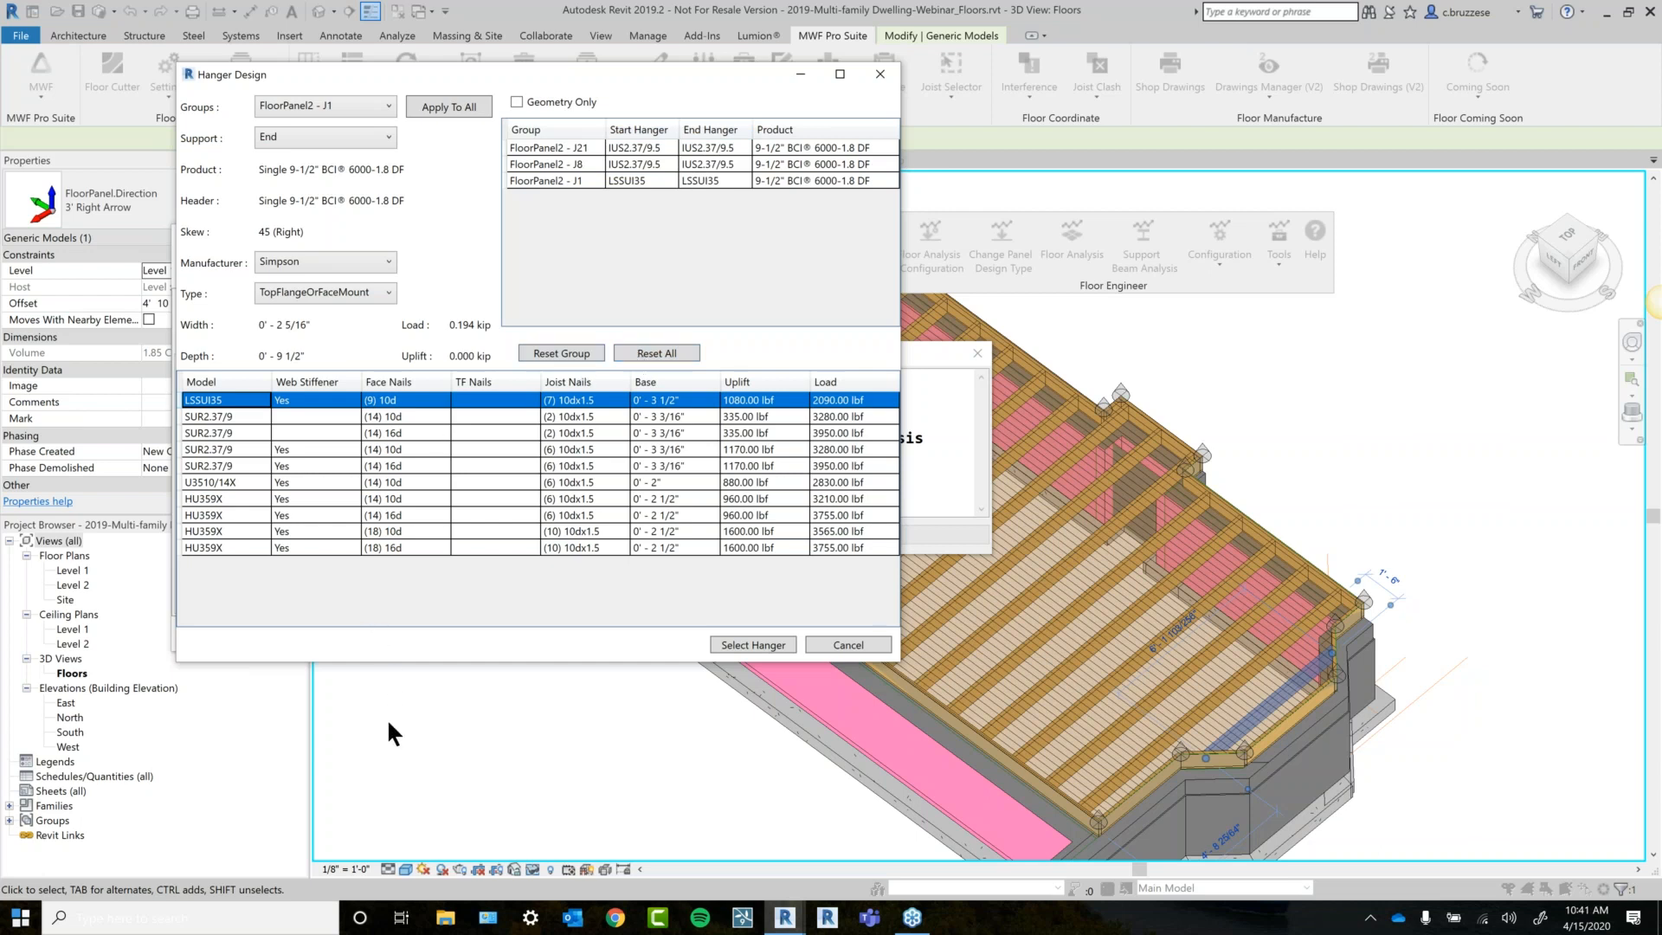
Confirm the hanger selection and accept the design results in validation mode.
{"action": "left_click", "coordinate": [777, 646]}
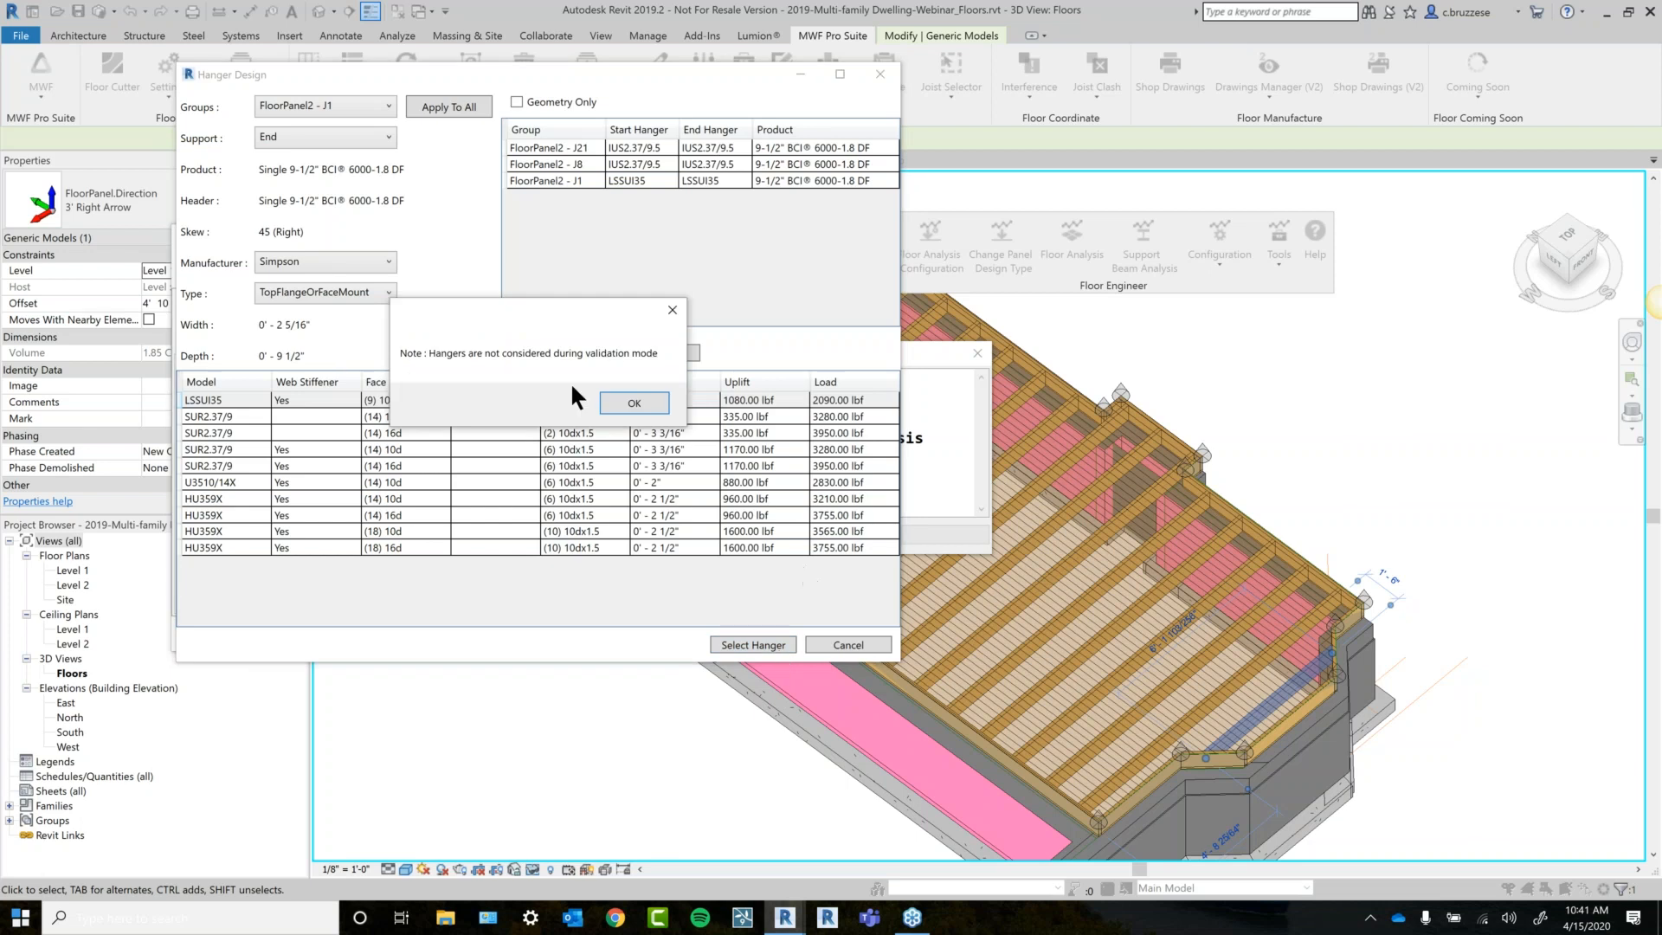
{"action": "left_click", "coordinate": [634, 404]}
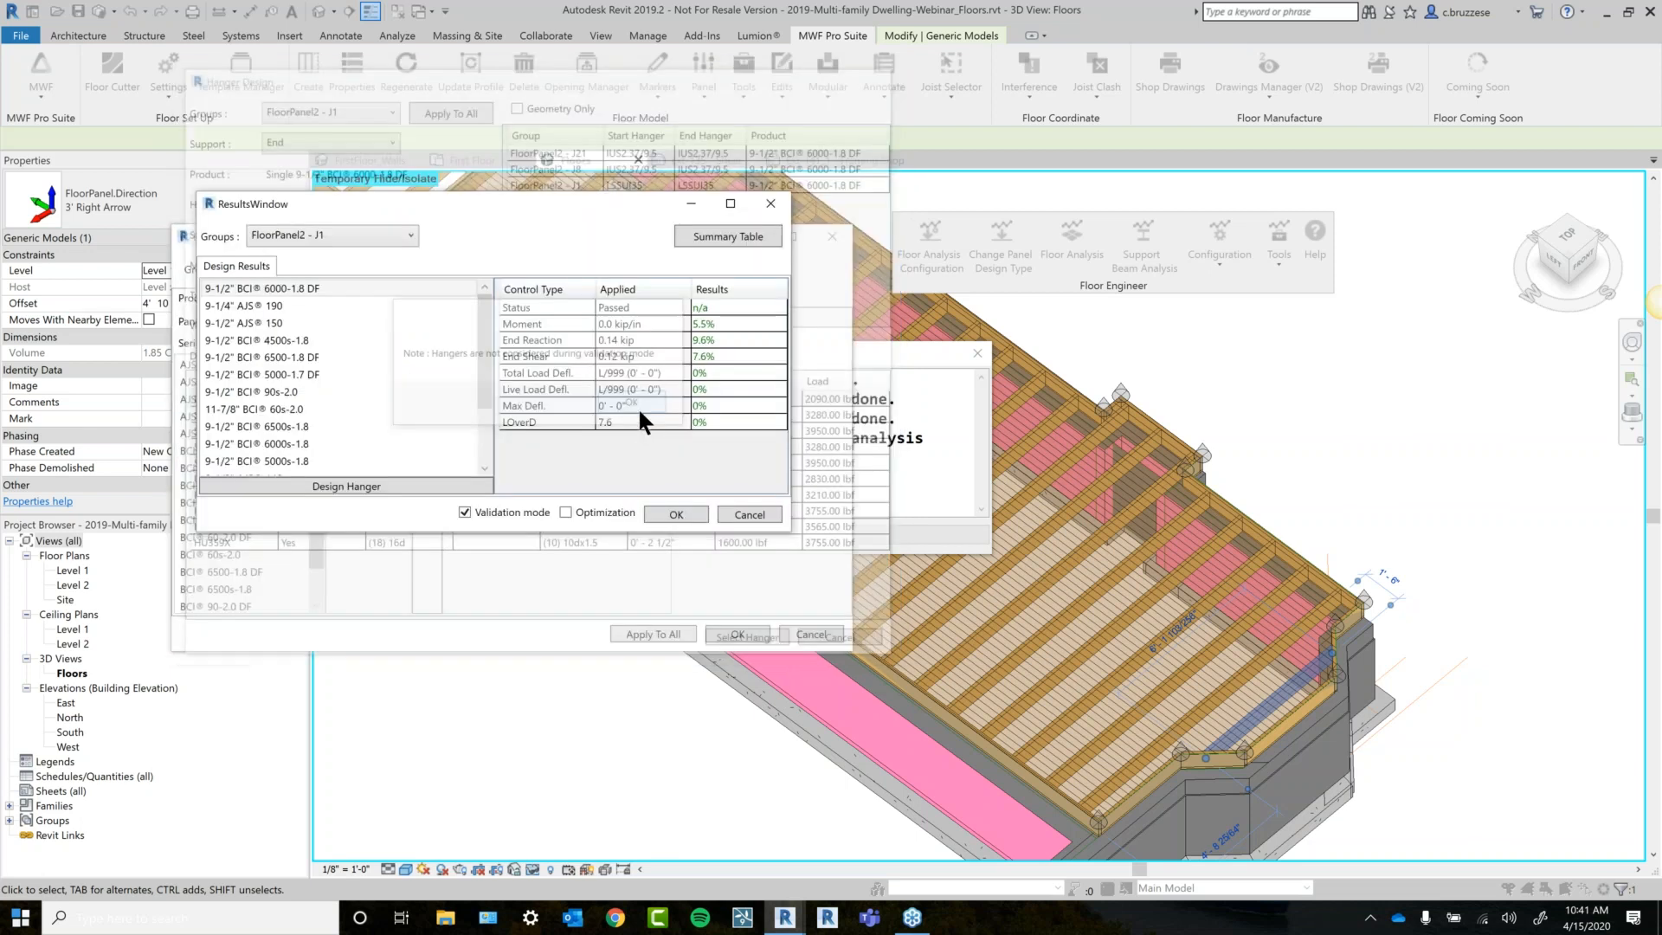
{"action": "left_click", "coordinate": [686, 516]}
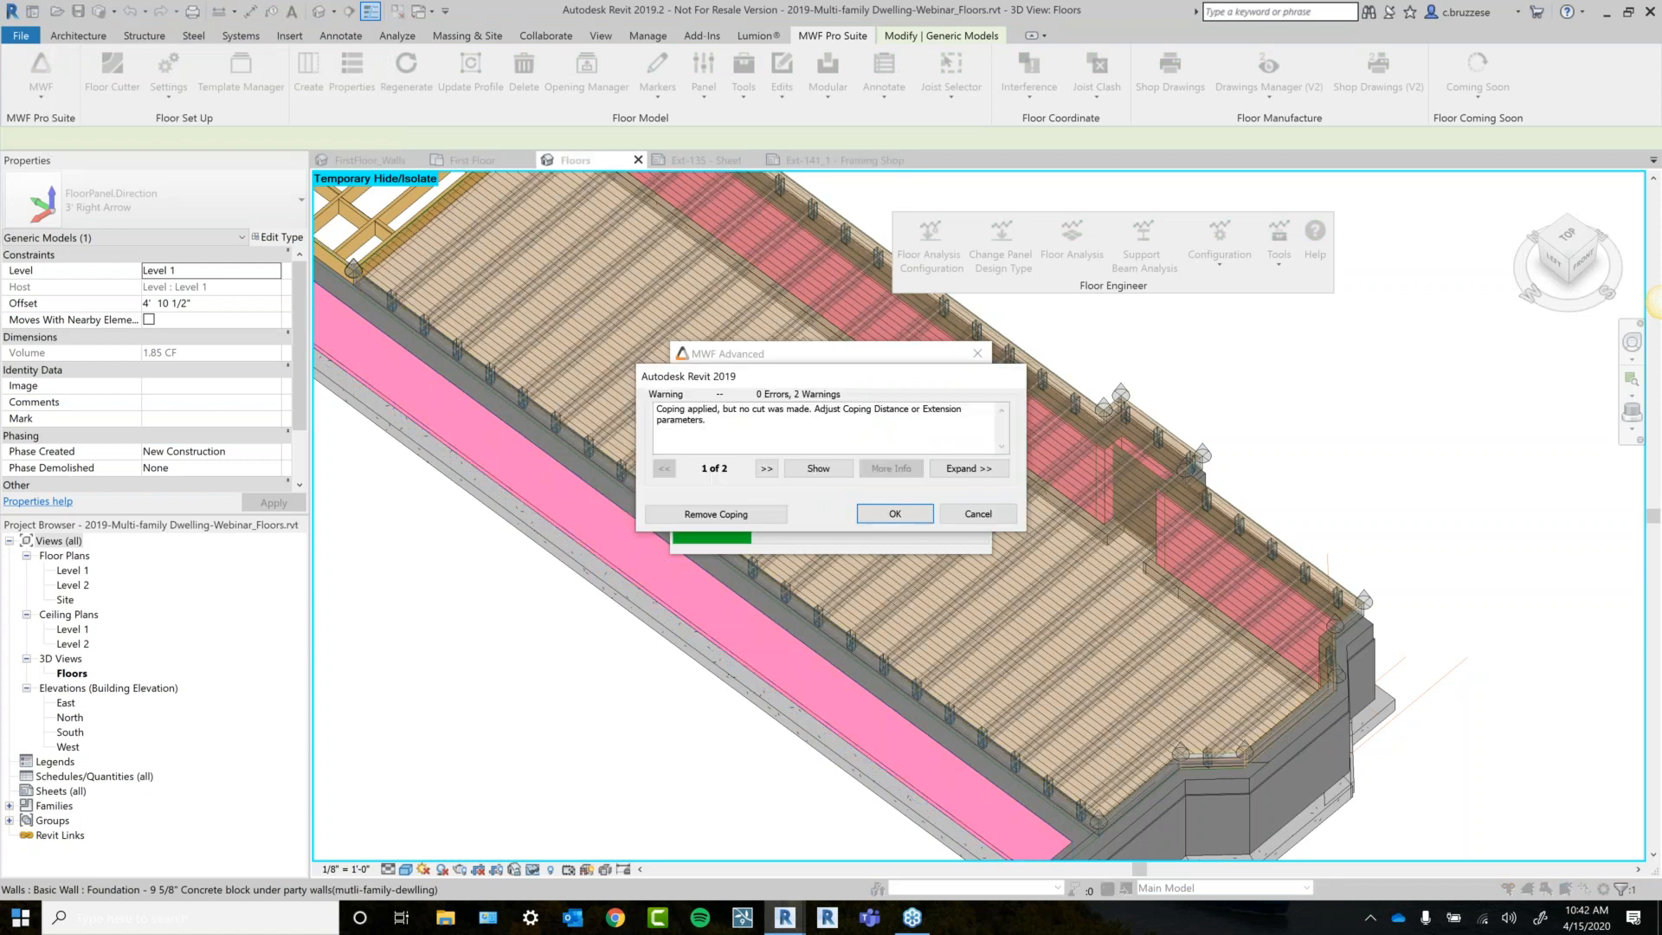
Remove the coping flagged in the warning, and close the finished analysis log to inspect FloorPanel2's joists.
{"action": "left_click", "coordinate": [707, 519]}
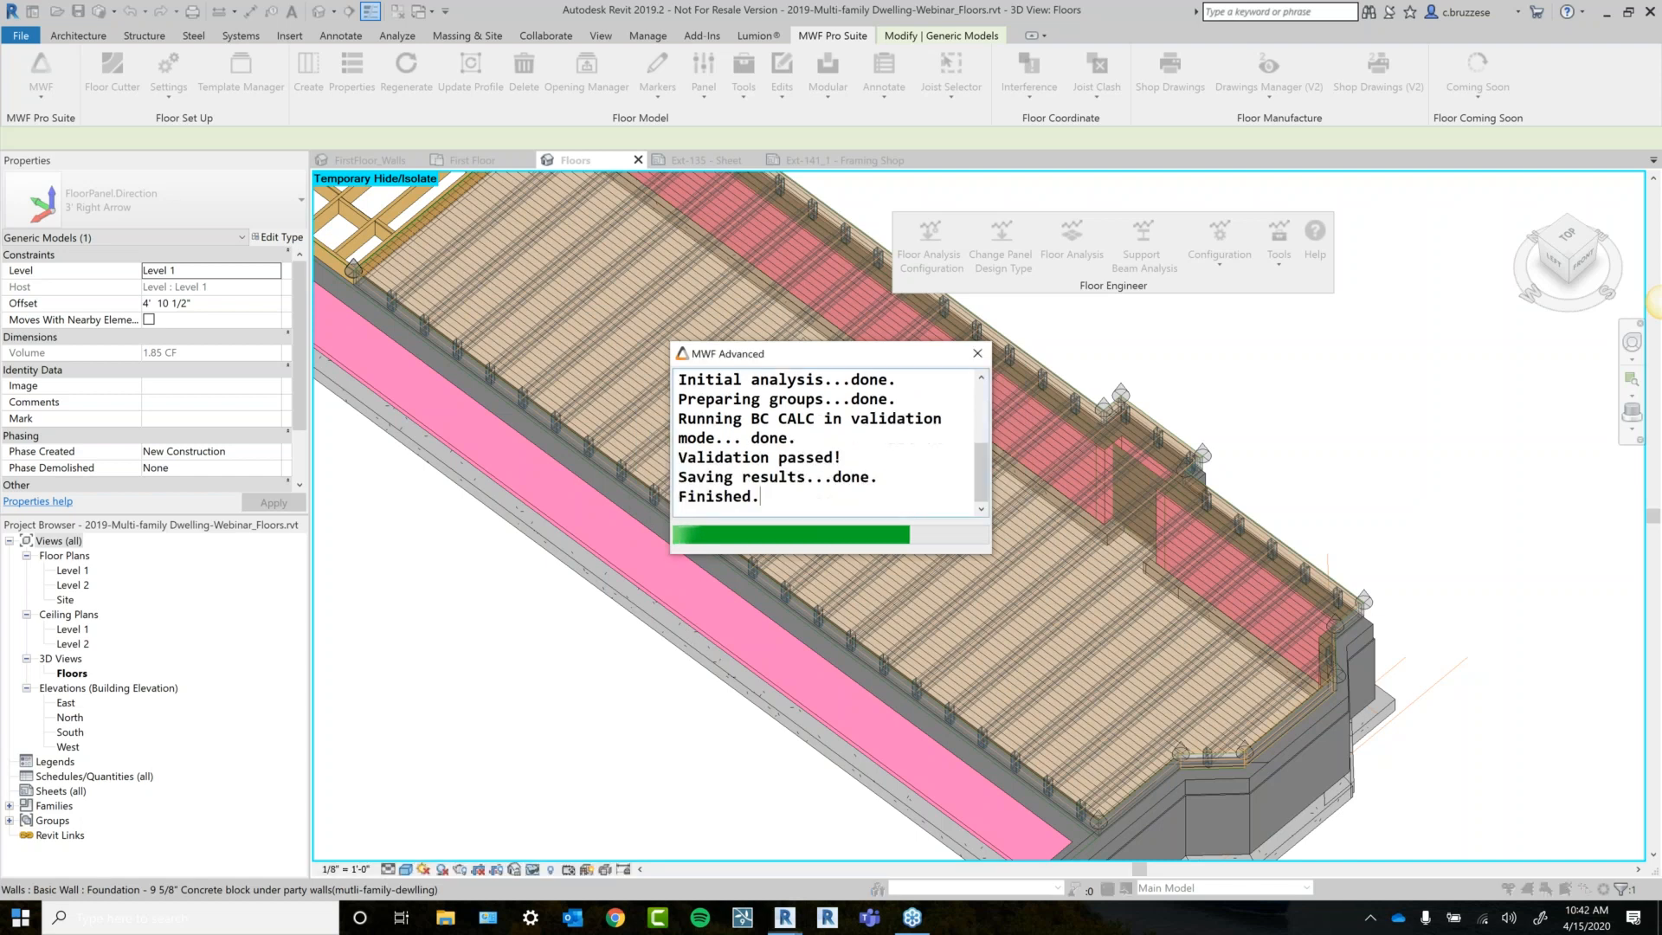
{"action": "left_click", "coordinate": [977, 353]}
{"action": "key", "text": "Escape"}
{"action": "scroll", "coordinate": [989, 373], "scroll_direction": "up", "scroll_amount": 6}
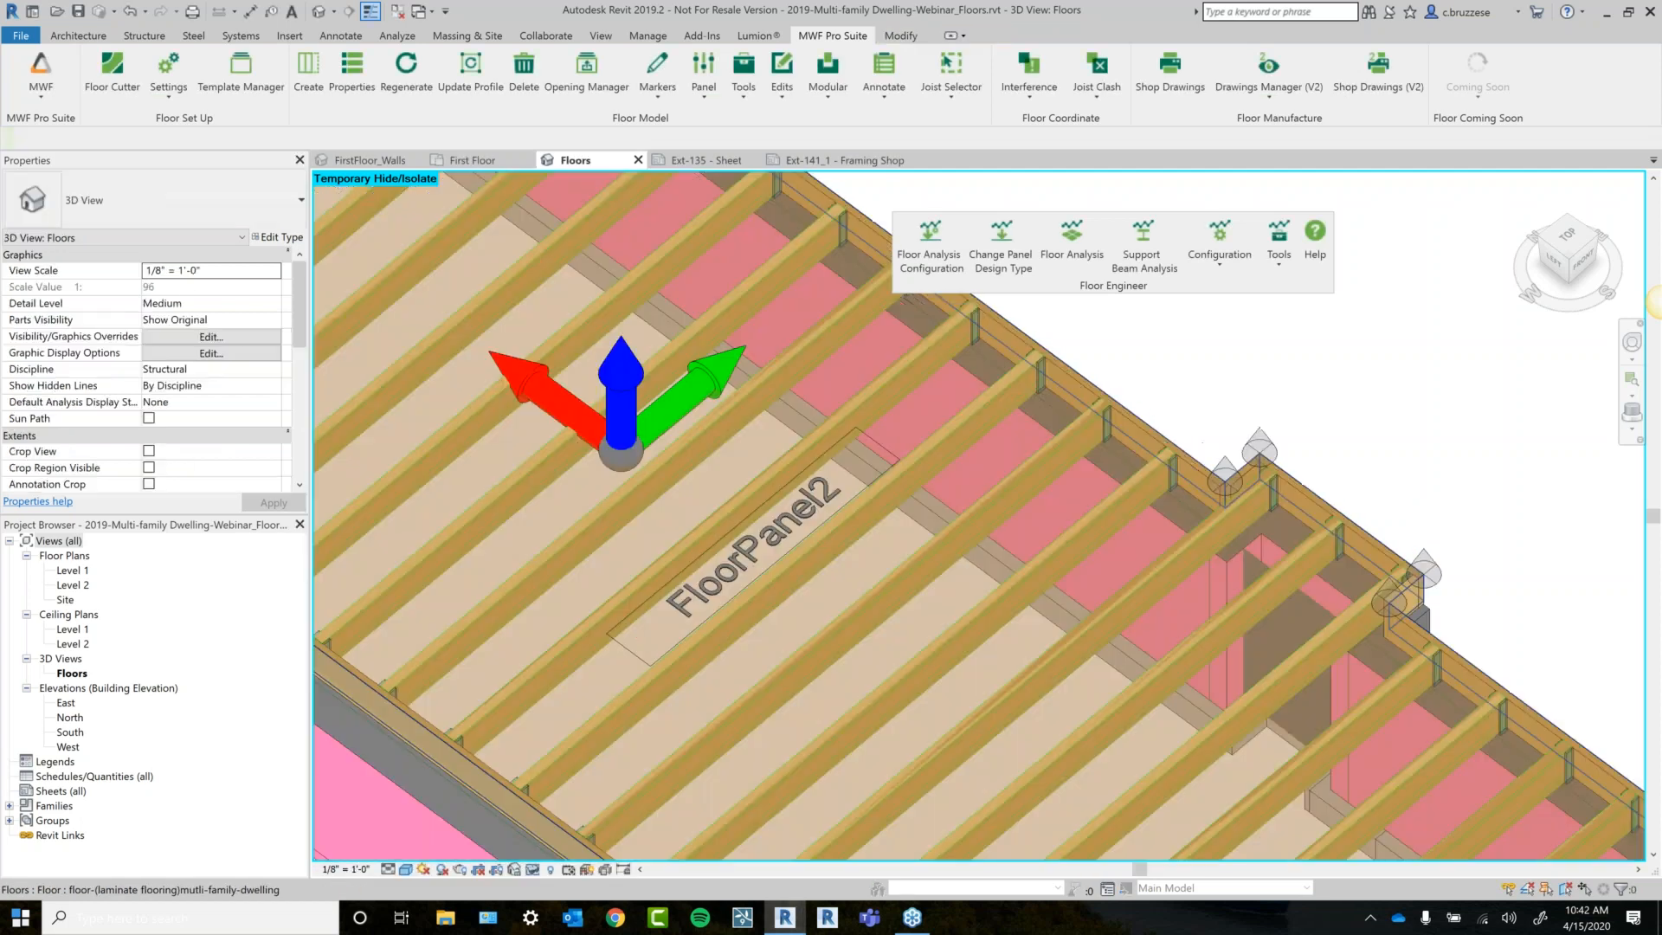
Select an IUS2.37/9.5 hanger at the end of a FloorPanel2 joist and inspect its BIMSF container, description and label properties.
{"action": "left_click", "coordinate": [959, 372]}
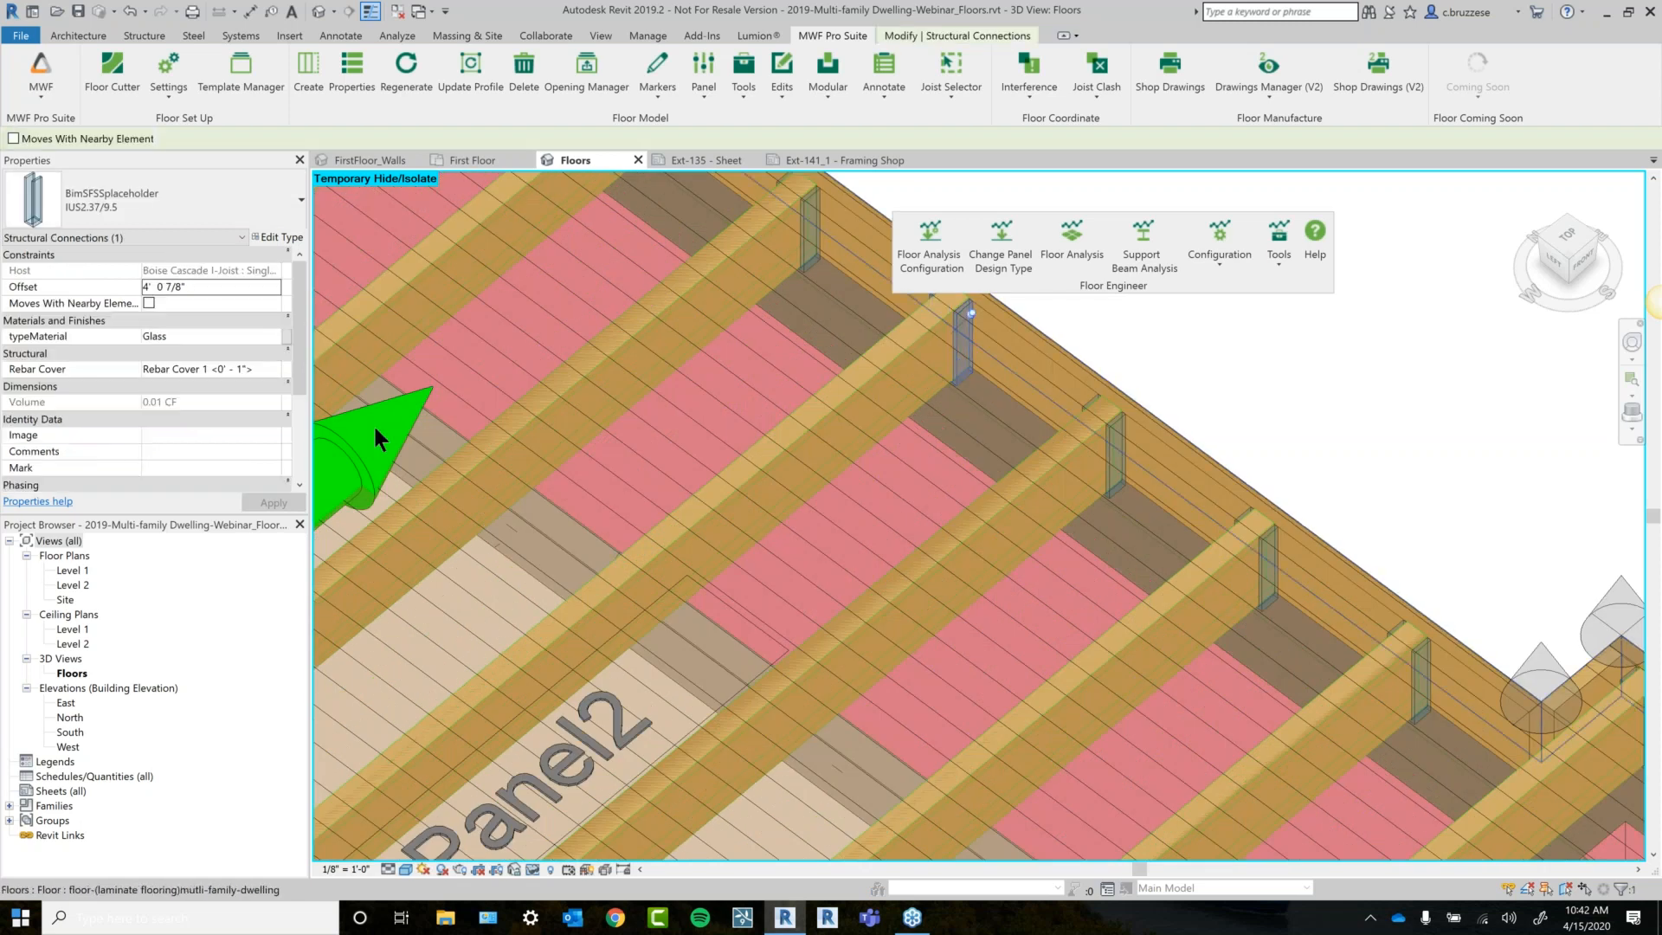
{"action": "scroll", "coordinate": [179, 360], "scroll_direction": "down", "scroll_amount": 3}
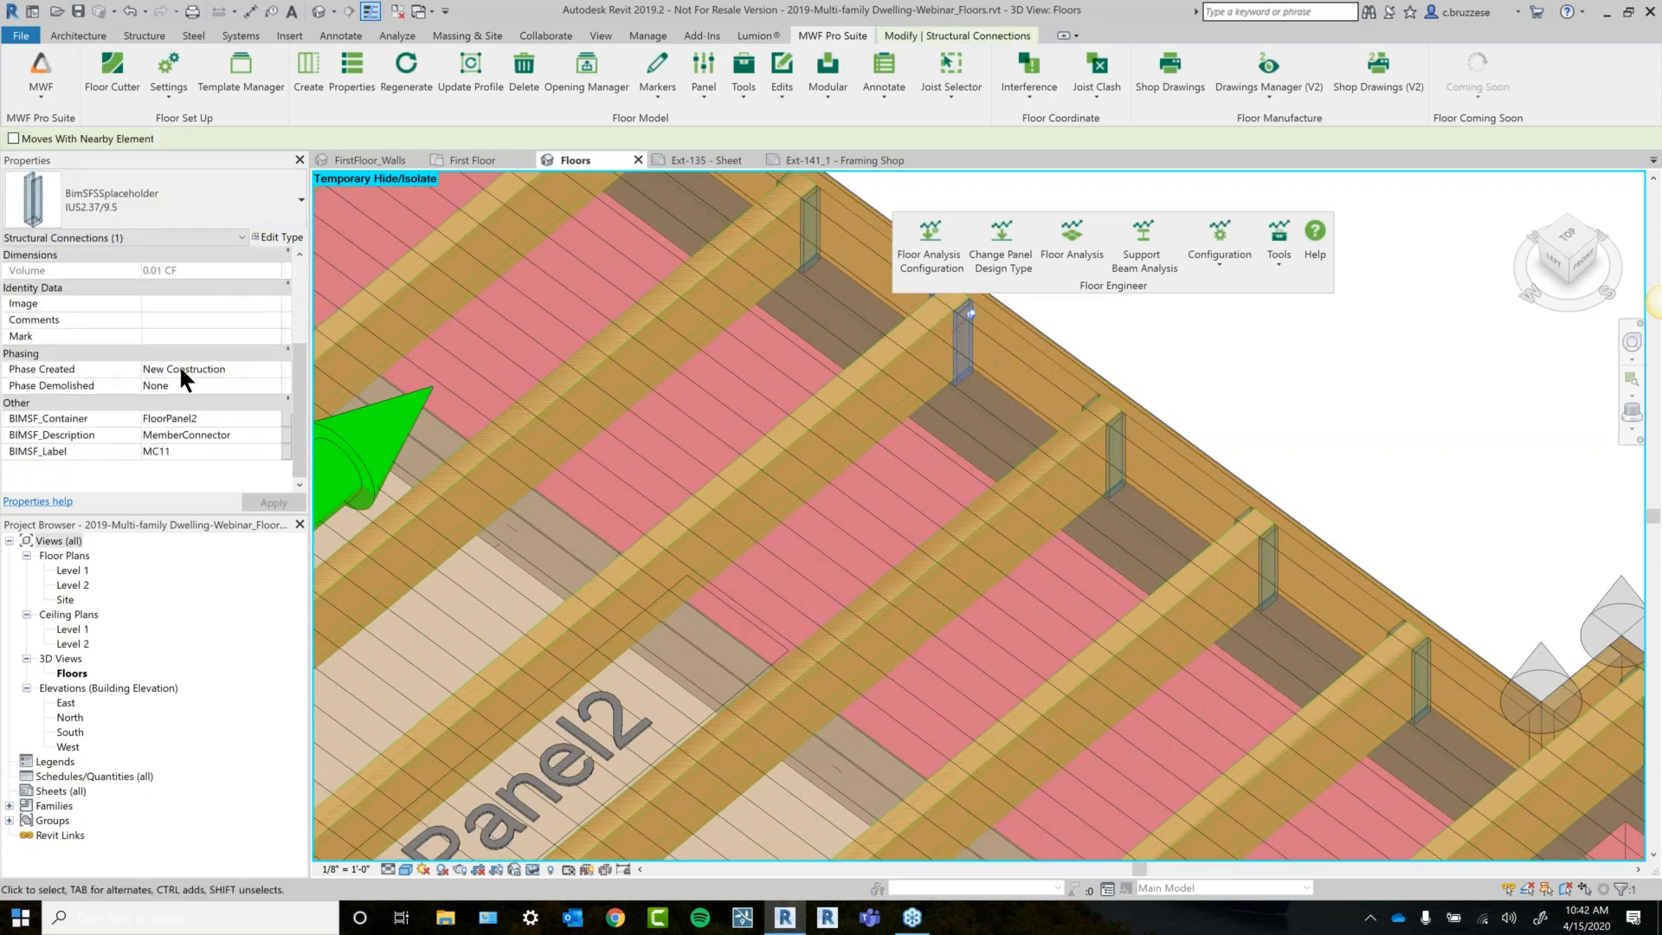
{"action": "scroll", "coordinate": [994, 646], "scroll_direction": "down", "scroll_amount": 3}
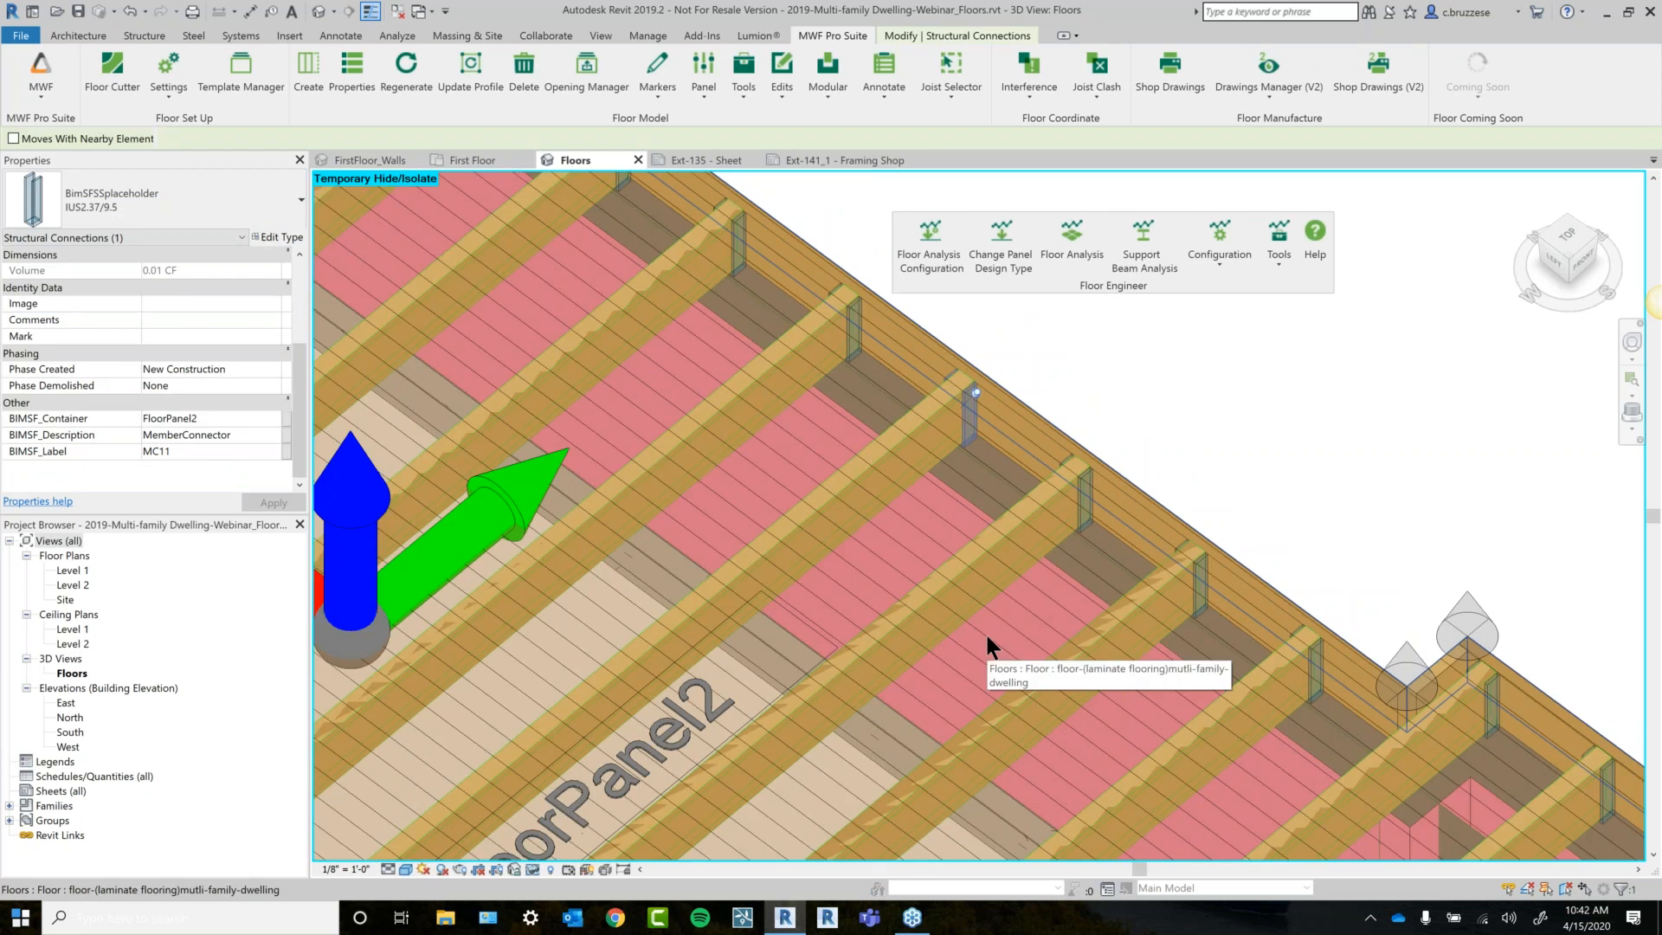
Hide the laminate floor over FloorPanel2 so that only the joist framing is shown.
{"action": "left_click", "coordinate": [968, 568]}
{"action": "left_click", "coordinate": [947, 687]}
{"action": "scroll", "coordinate": [953, 485], "scroll_direction": "down", "scroll_amount": 3}
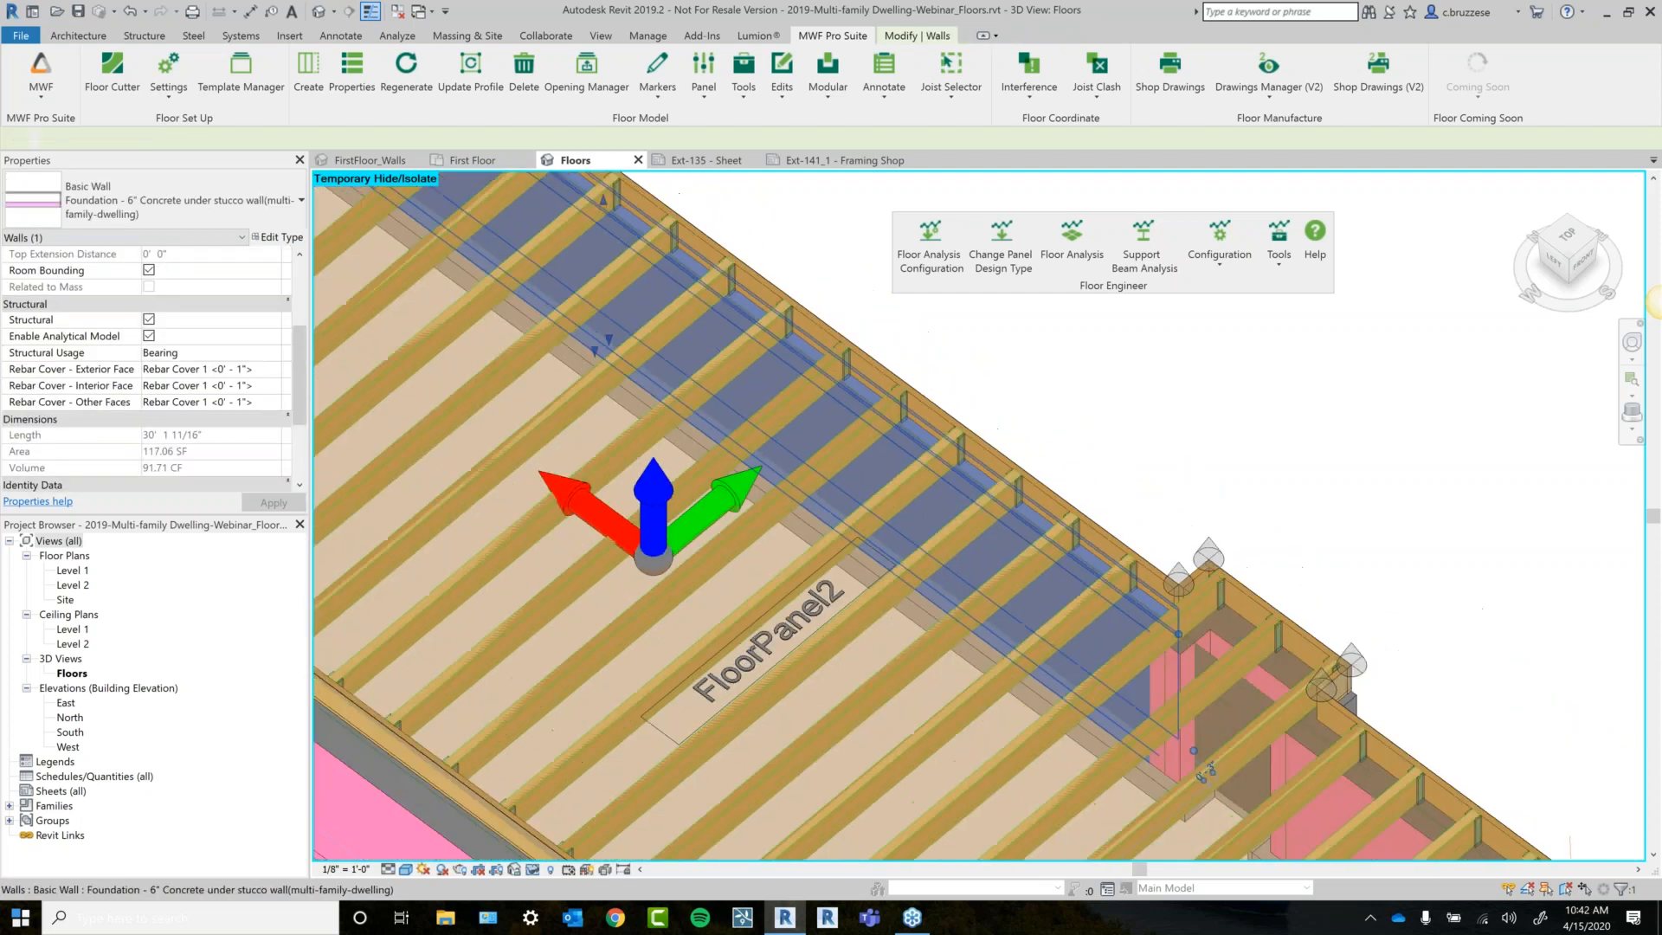
{"action": "middle_click_drag", "start_coordinate": [1075, 843], "coordinate": [1032, 540]}
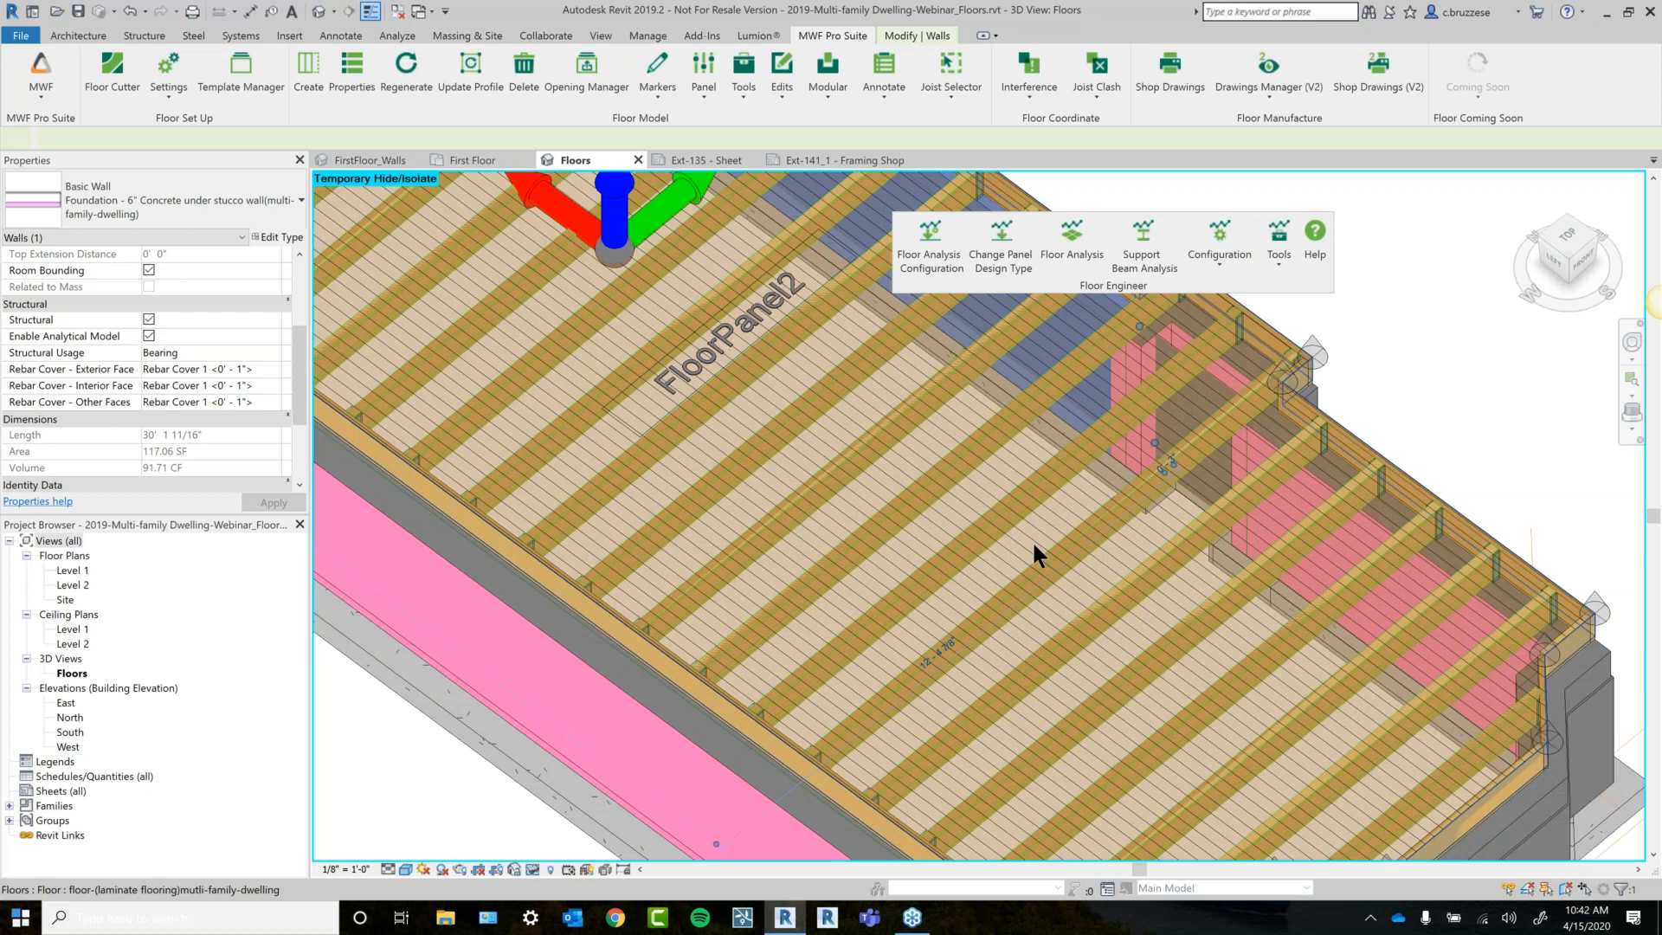
{"action": "left_click", "coordinate": [1031, 540]}
{"action": "key", "text": "h"}
Examine FloorPanel2's BCI 6000-1.8 DF joists and their end hangers from several angles, including the area towards FloorPanel1.
{"action": "left_click", "coordinate": [1005, 518]}
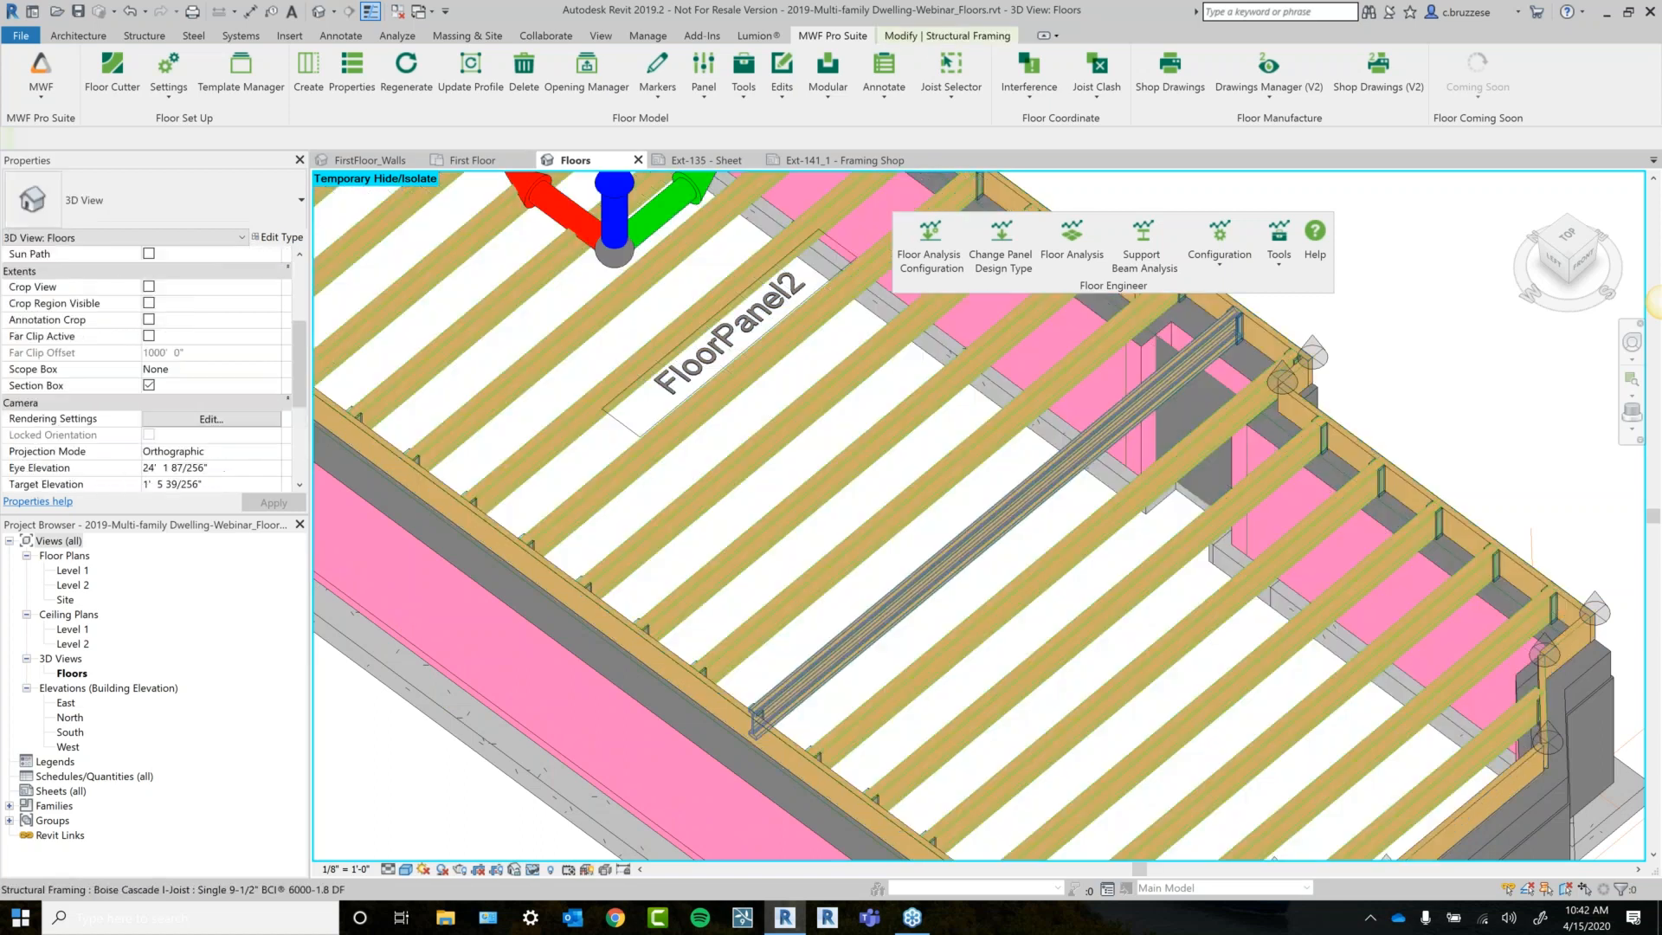
{"action": "middle_click_drag", "start_coordinate": [970, 744], "coordinate": [861, 625], "text": "shift"}
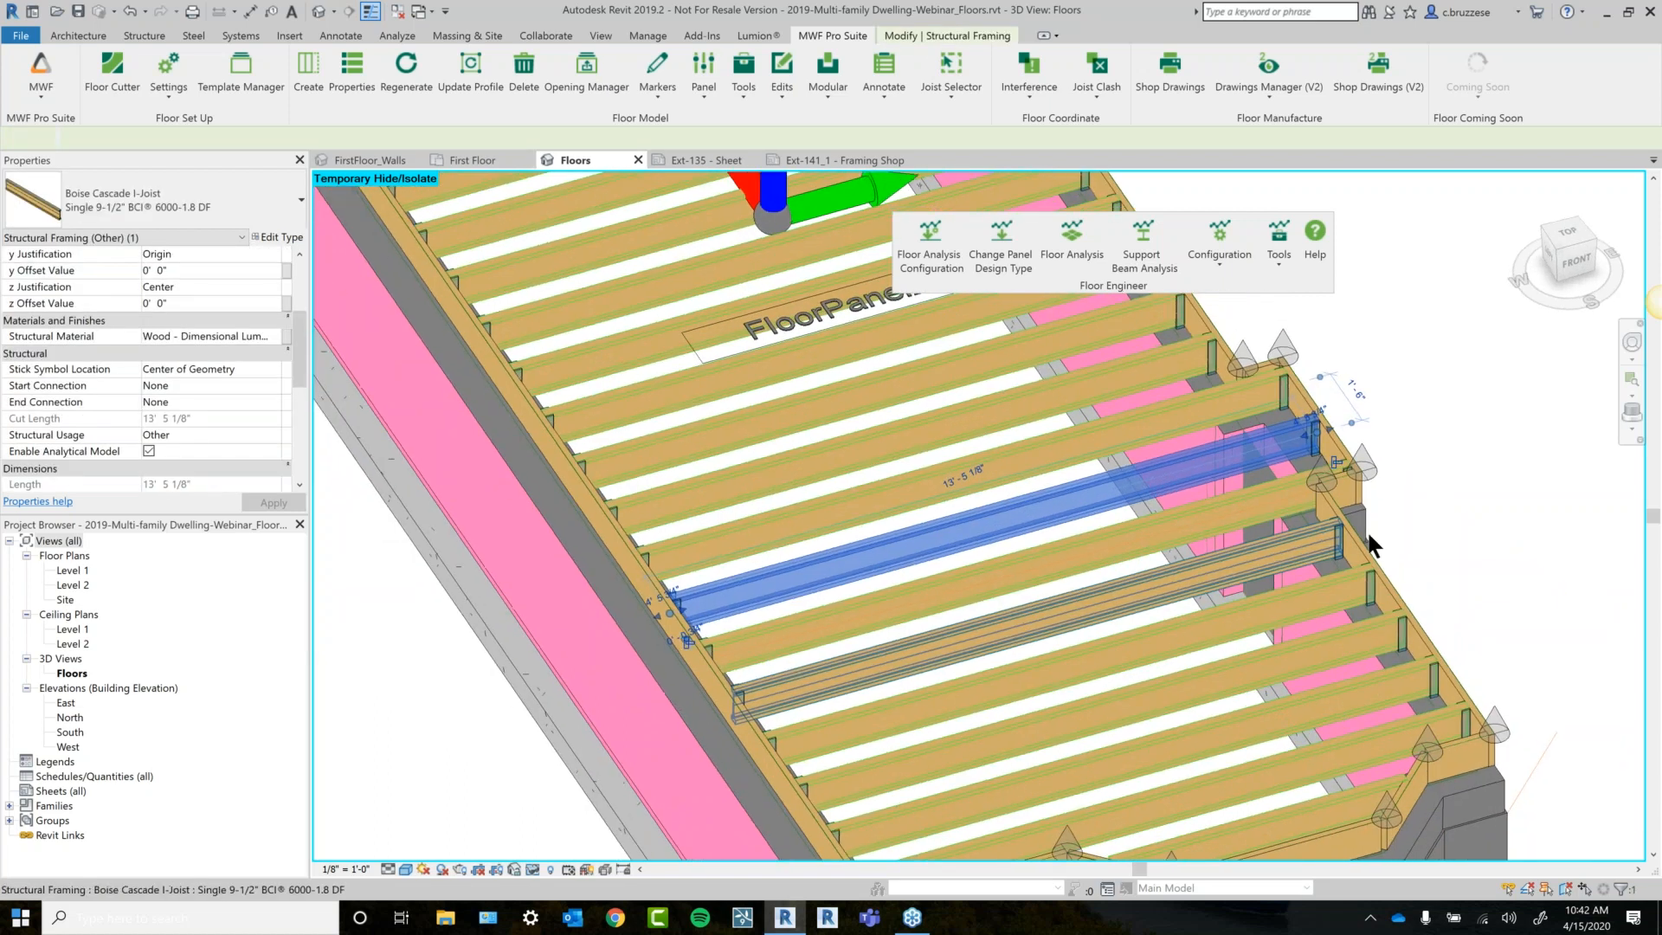
{"action": "left_click", "coordinate": [1480, 524]}
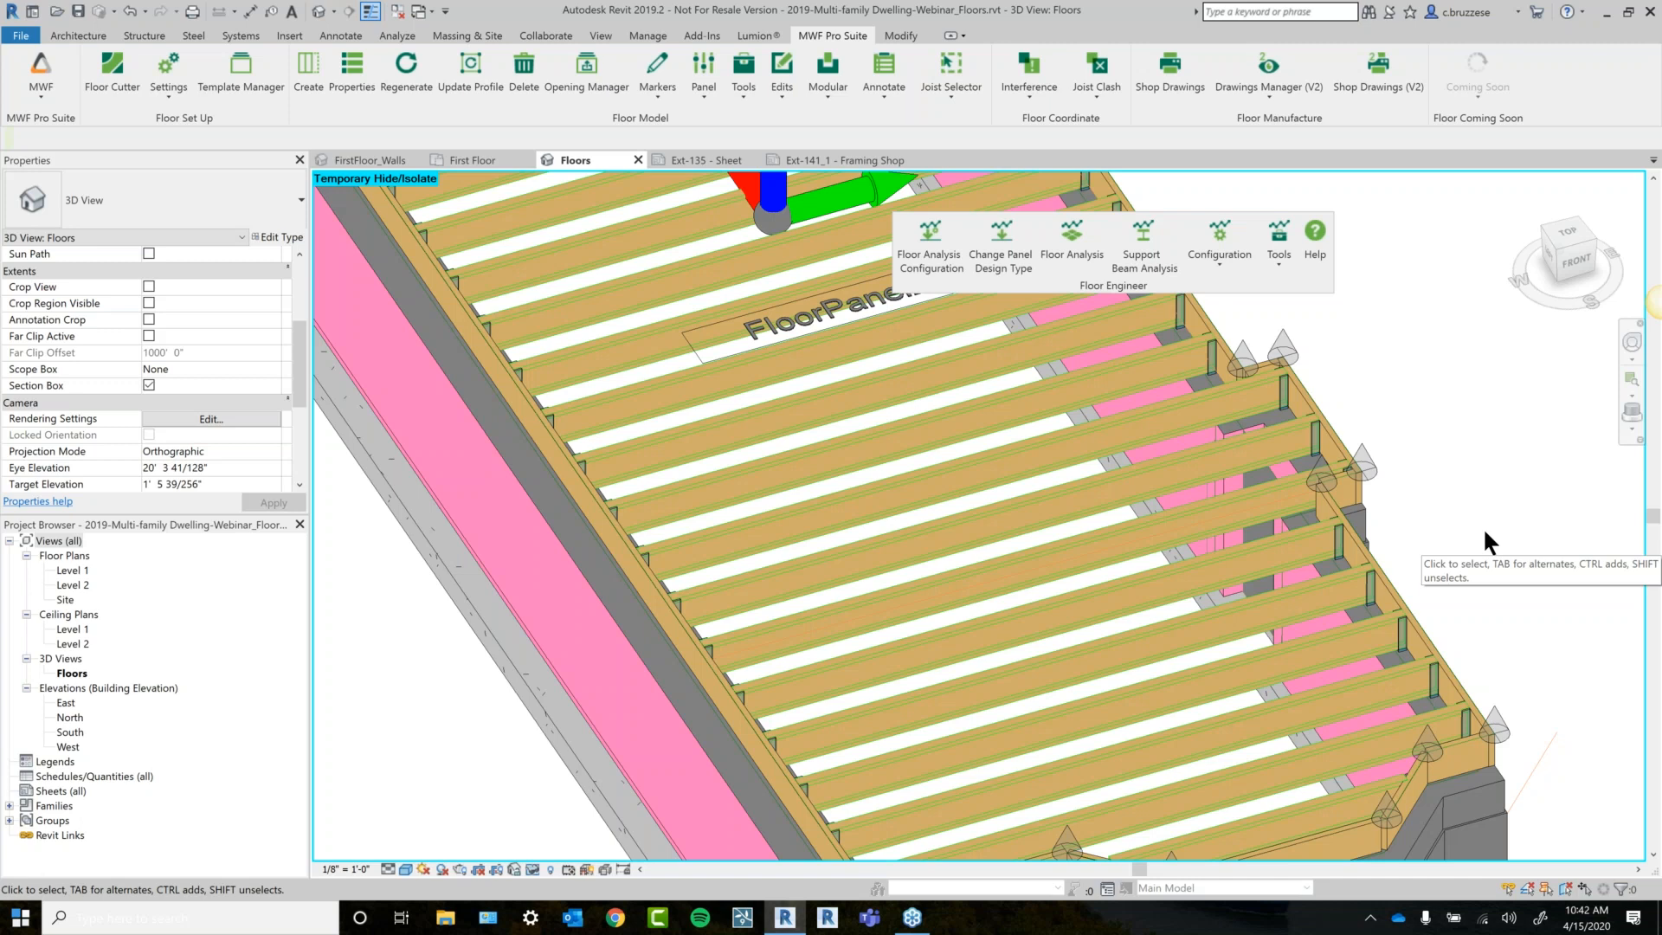
{"action": "middle_click_drag", "start_coordinate": [1494, 492], "coordinate": [1540, 530], "text": "shift"}
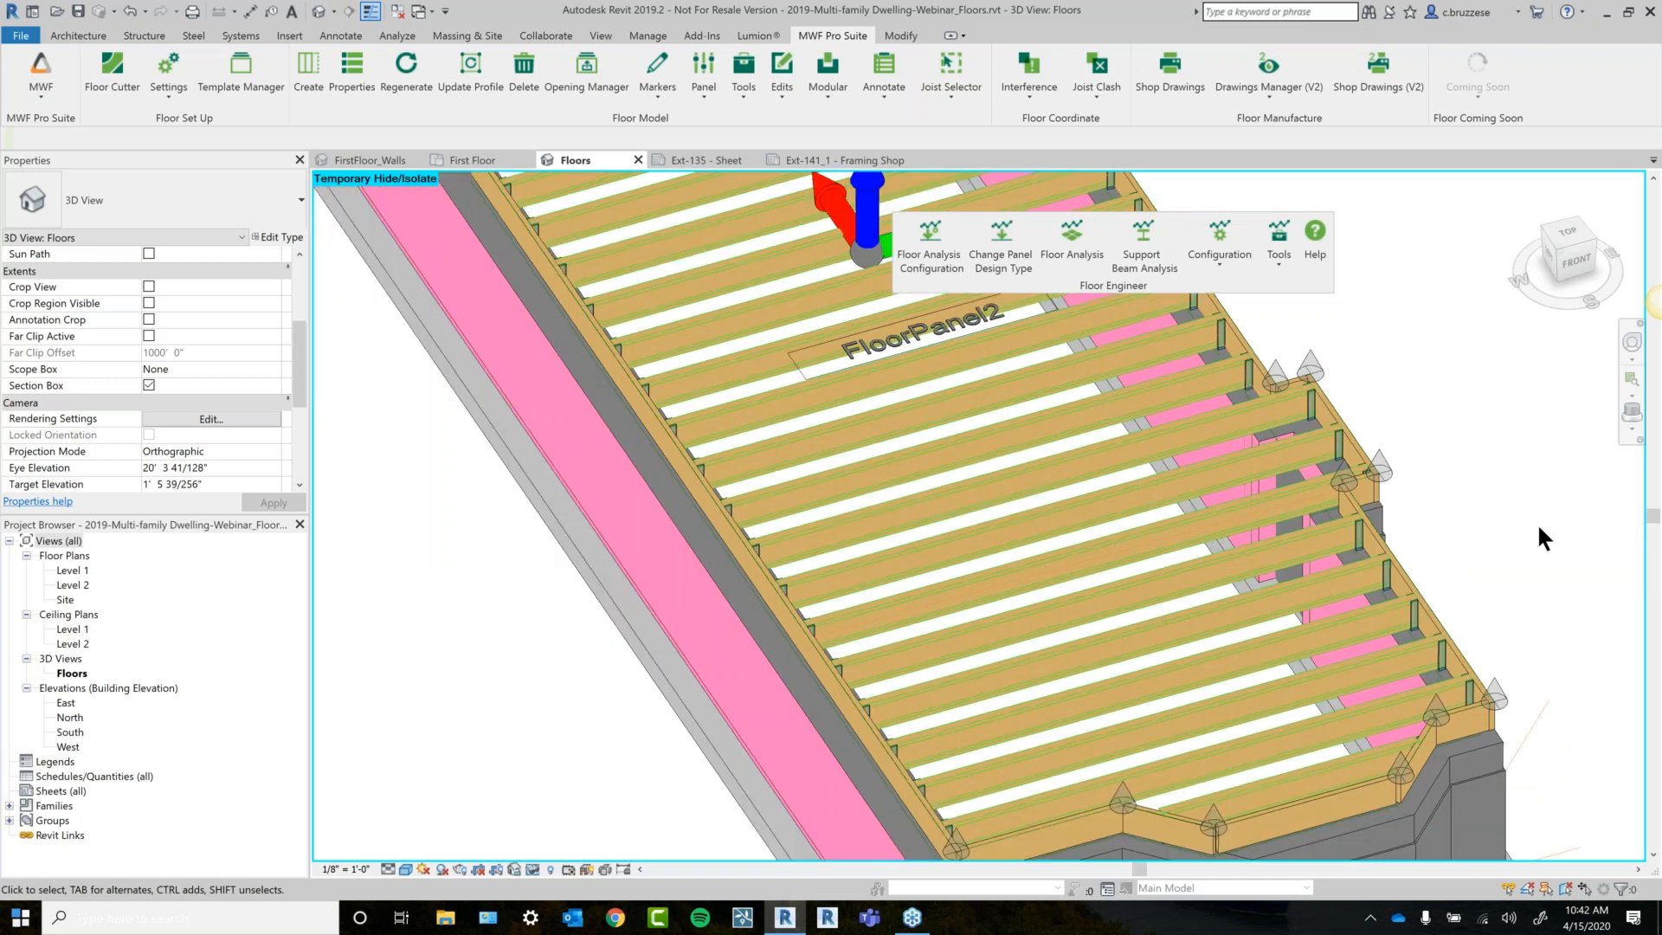
{"action": "middle_click_drag", "start_coordinate": [1528, 418], "coordinate": [1457, 592]}
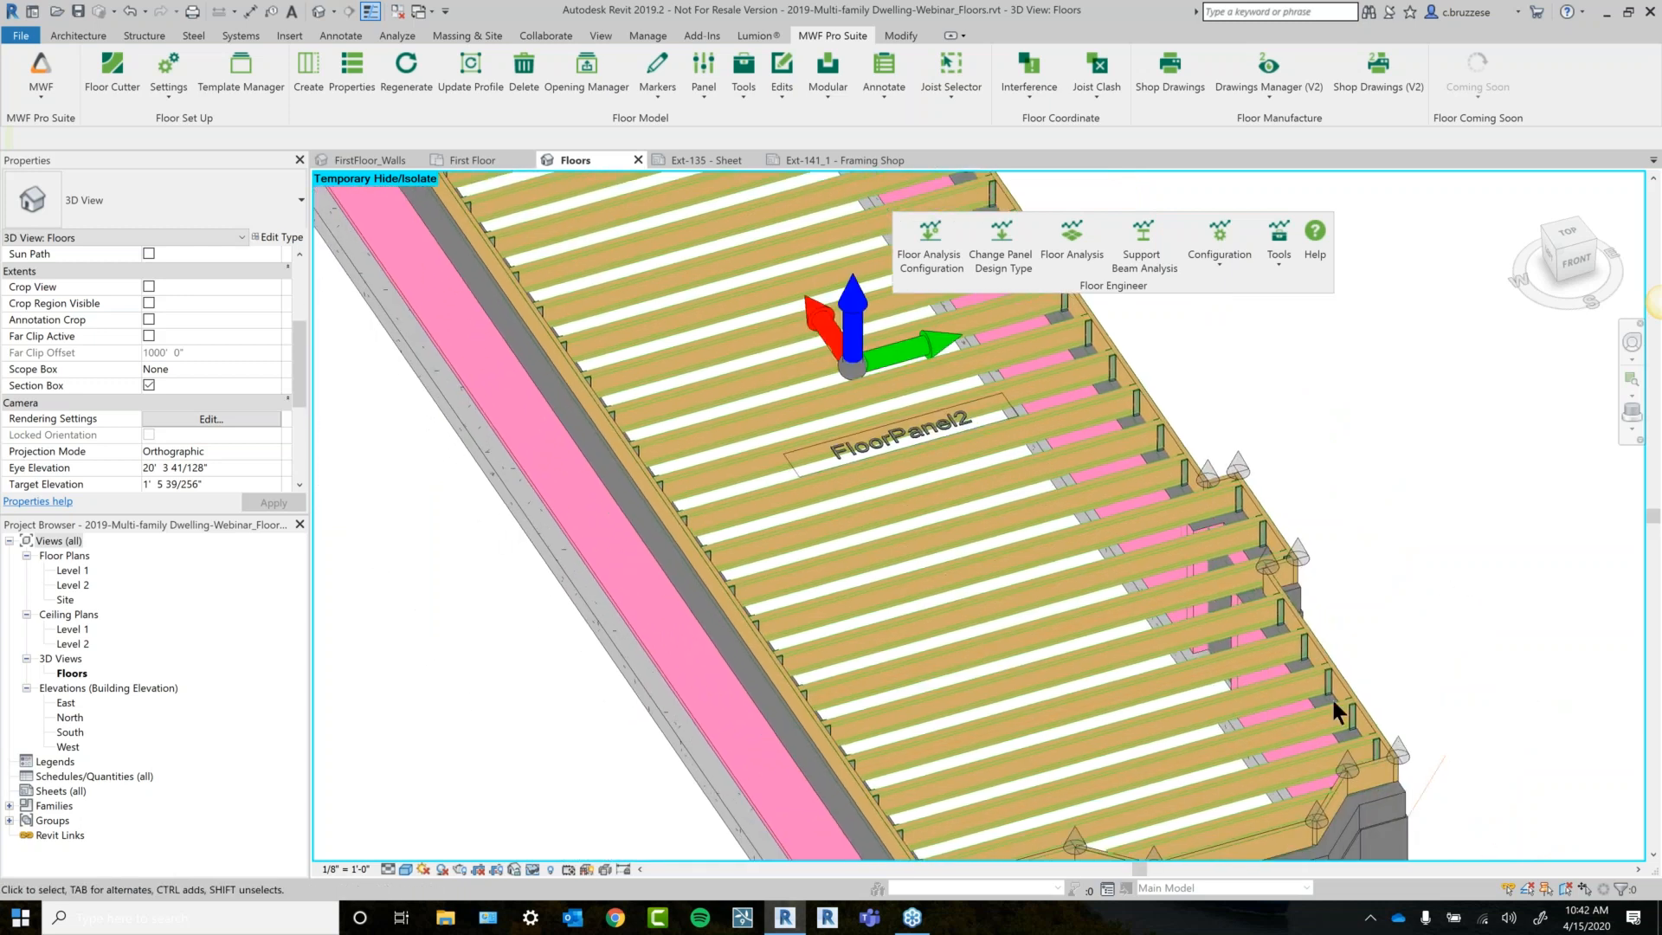
{"action": "left_click", "coordinate": [1300, 715]}
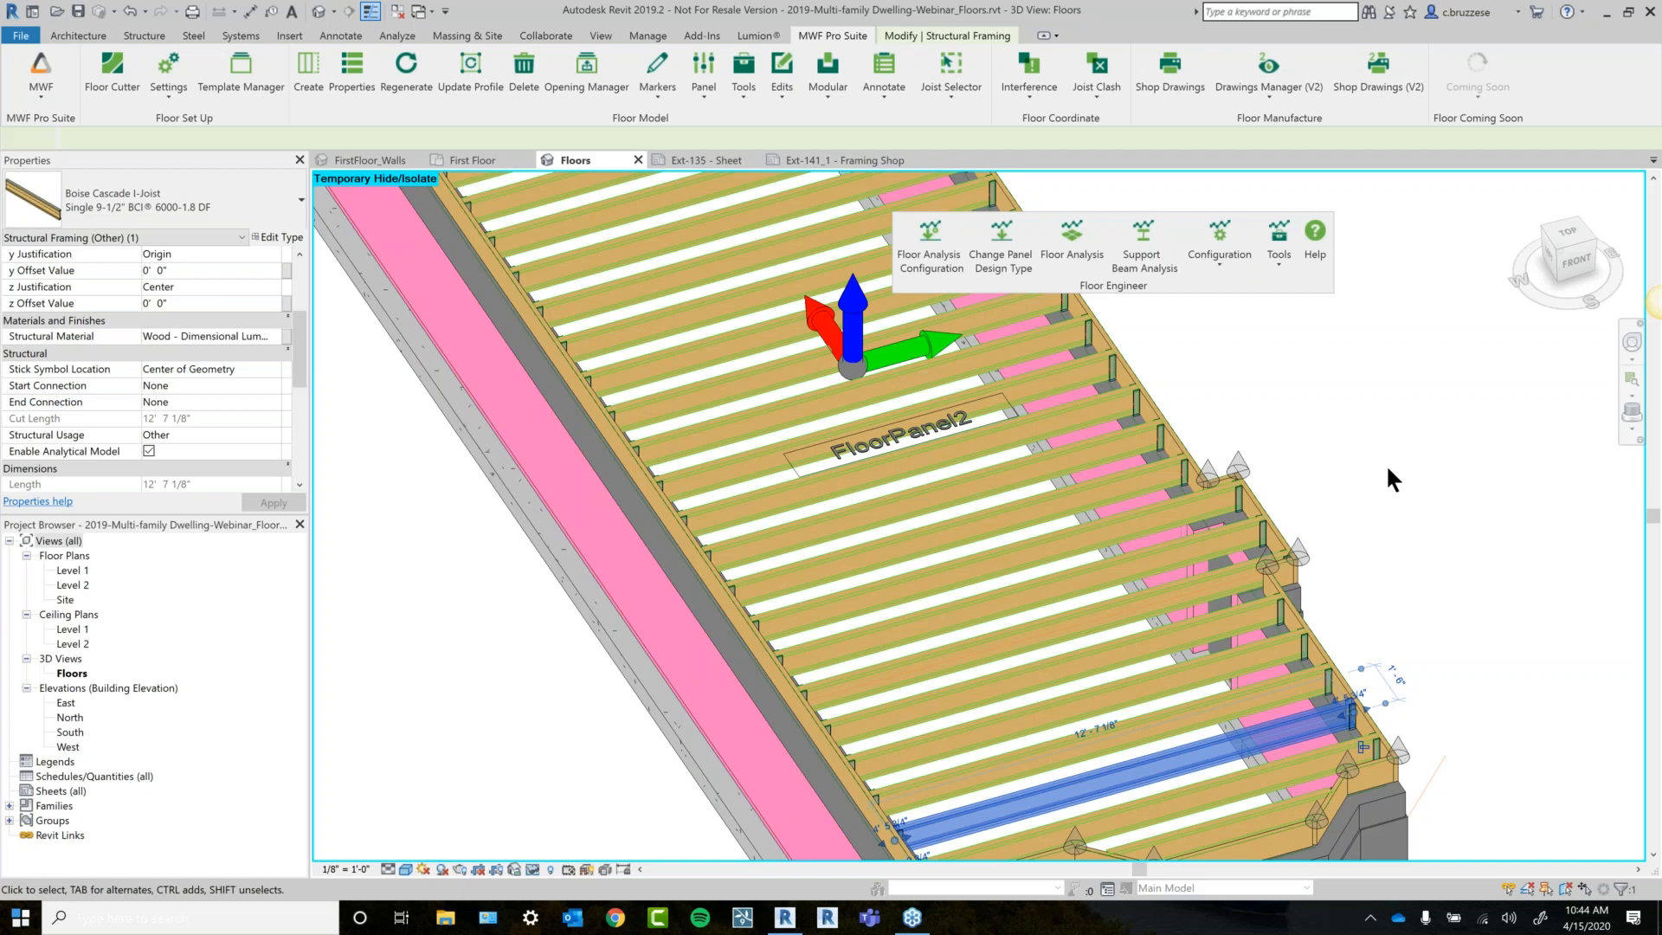
{"action": "scroll", "coordinate": [1248, 438], "scroll_direction": "down", "scroll_amount": 4}
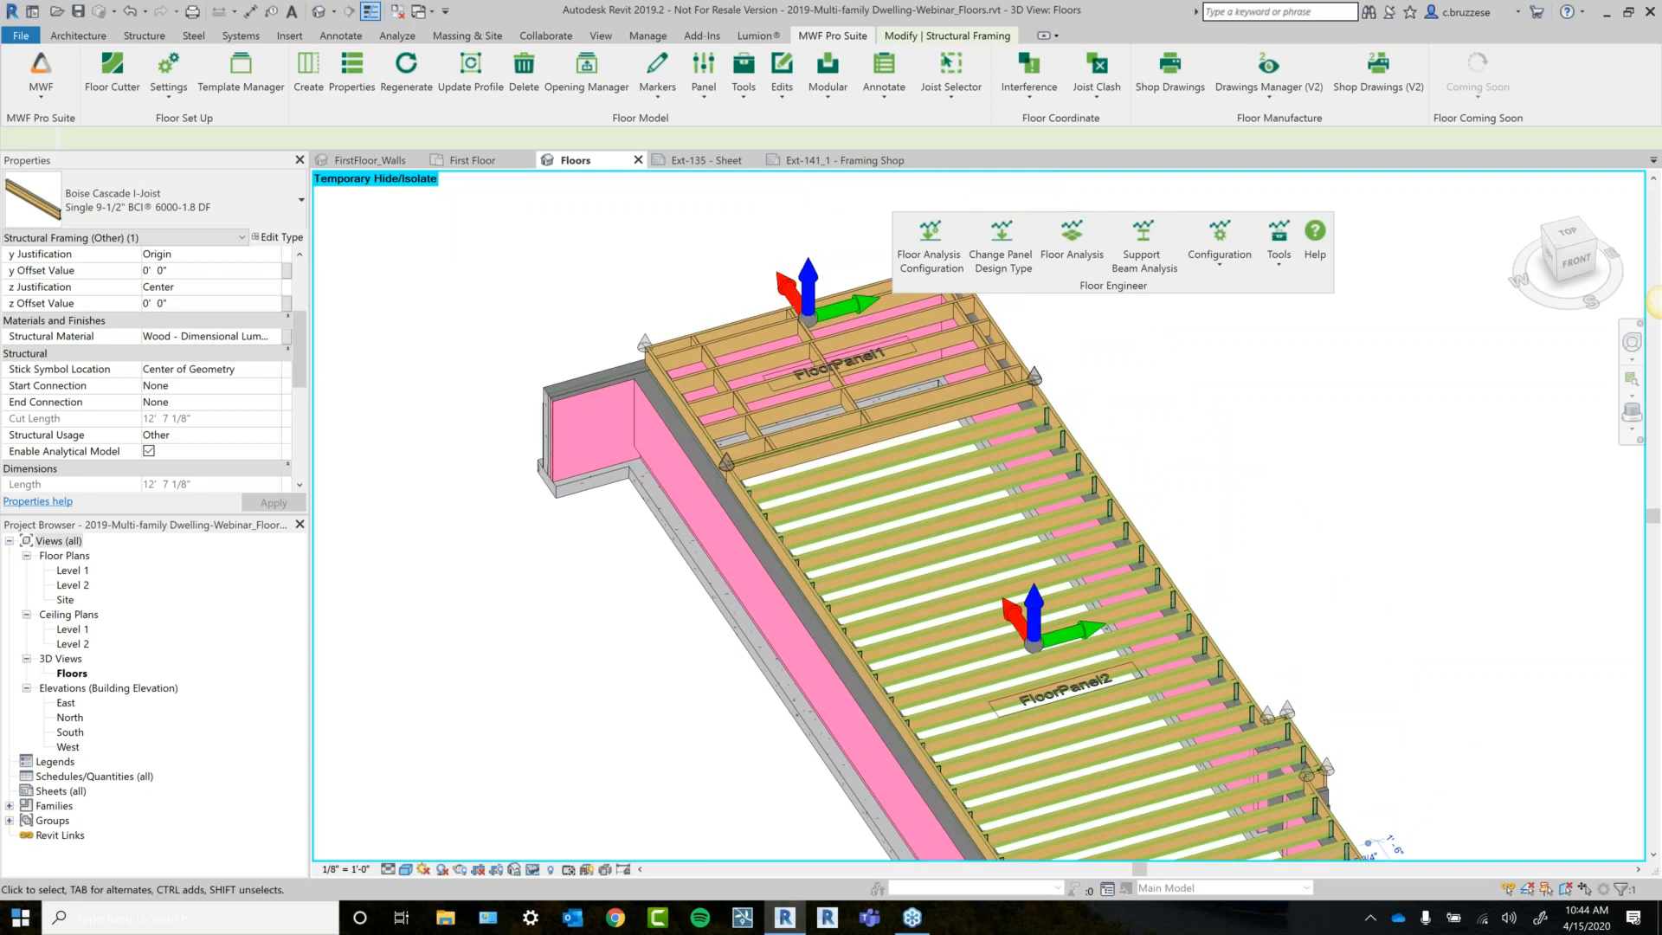
Open the FirstFloor_Walls 3D view, select the framed exterior stucco wall, and switch MWF to its wall tools.
{"action": "left_click", "coordinate": [405, 163]}
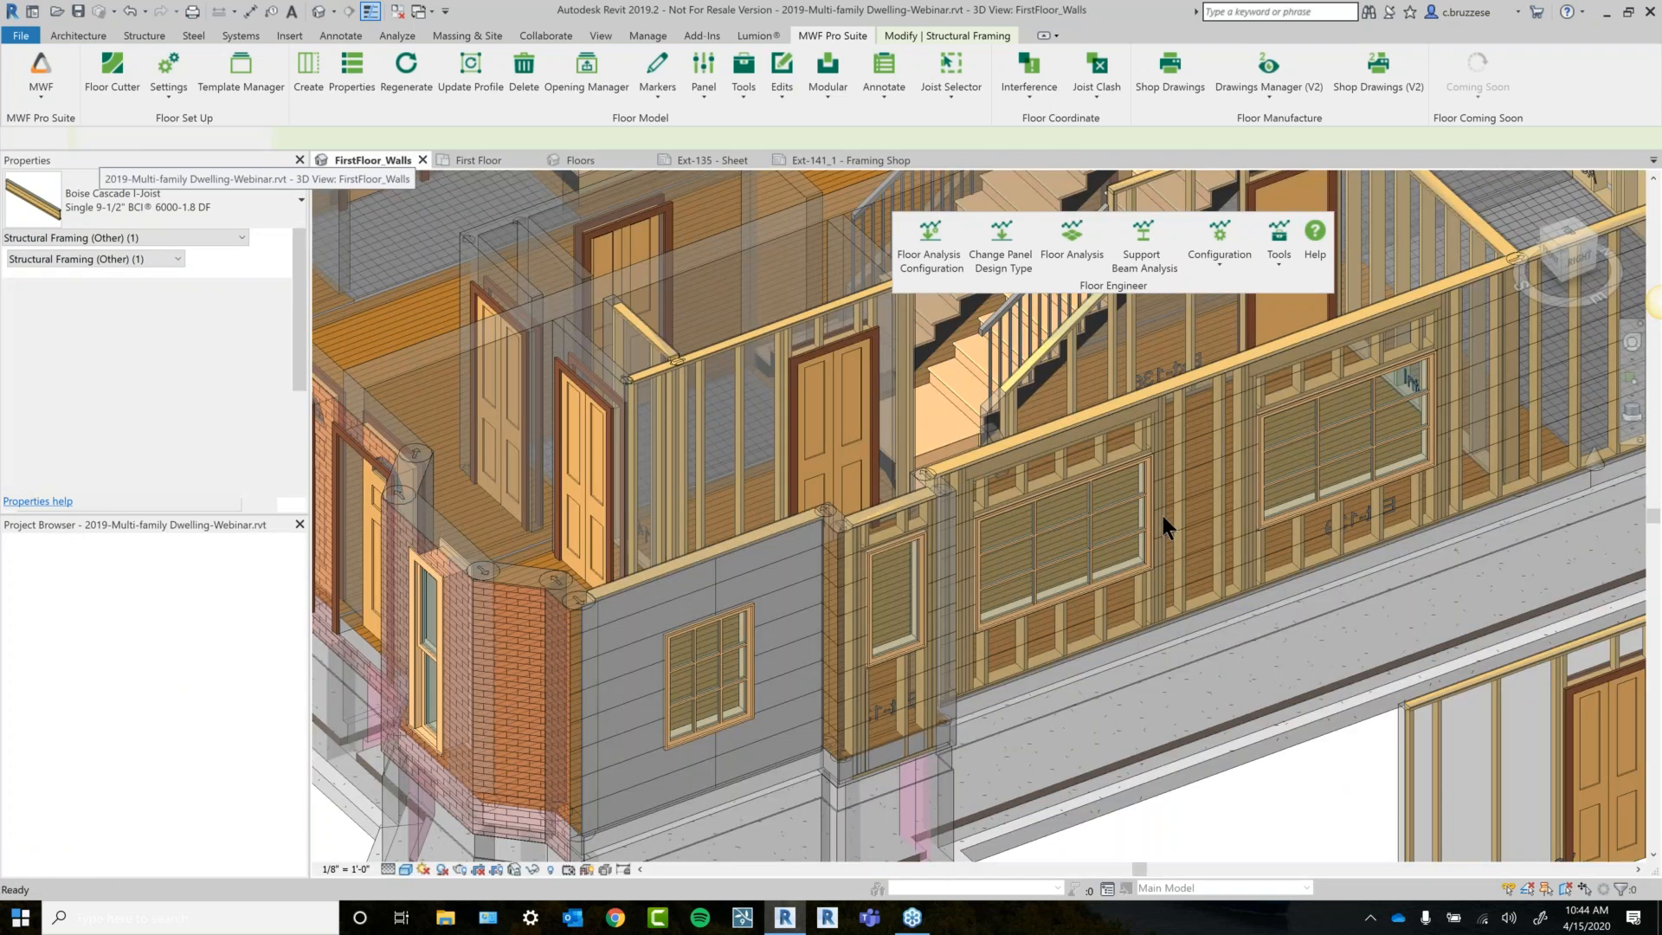
{"action": "scroll", "coordinate": [905, 612], "scroll_direction": "down", "scroll_amount": 1}
{"action": "middle_click_drag", "start_coordinate": [906, 612], "coordinate": [970, 480]}
{"action": "left_click", "coordinate": [964, 492]}
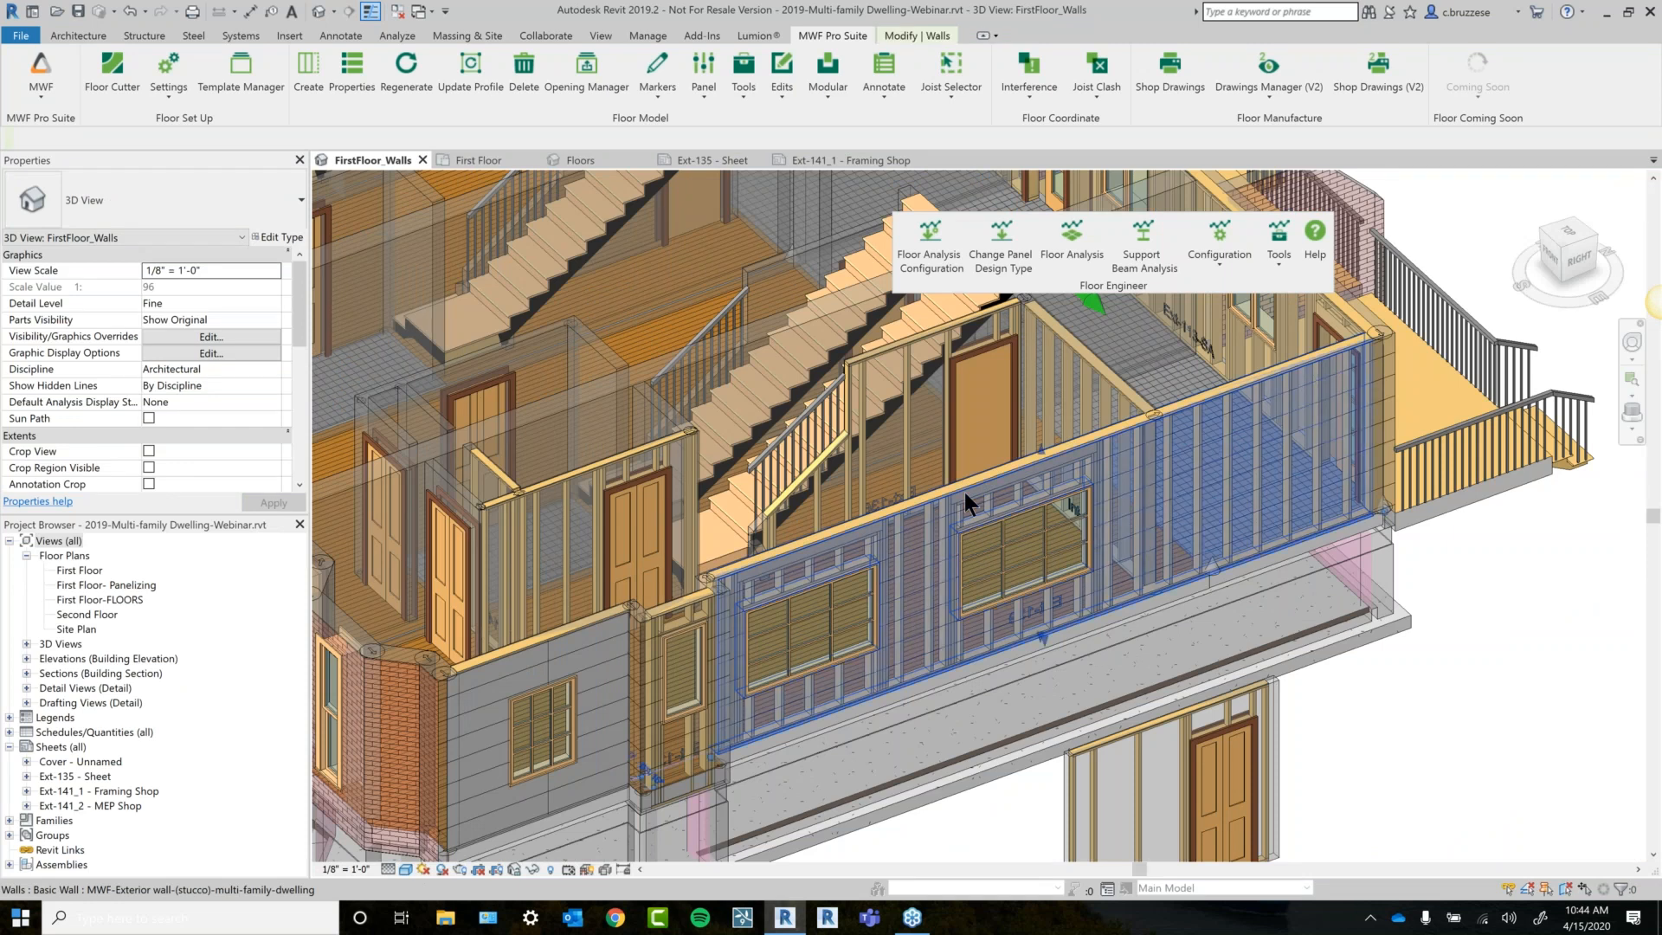
{"action": "left_click", "coordinate": [39, 67]}
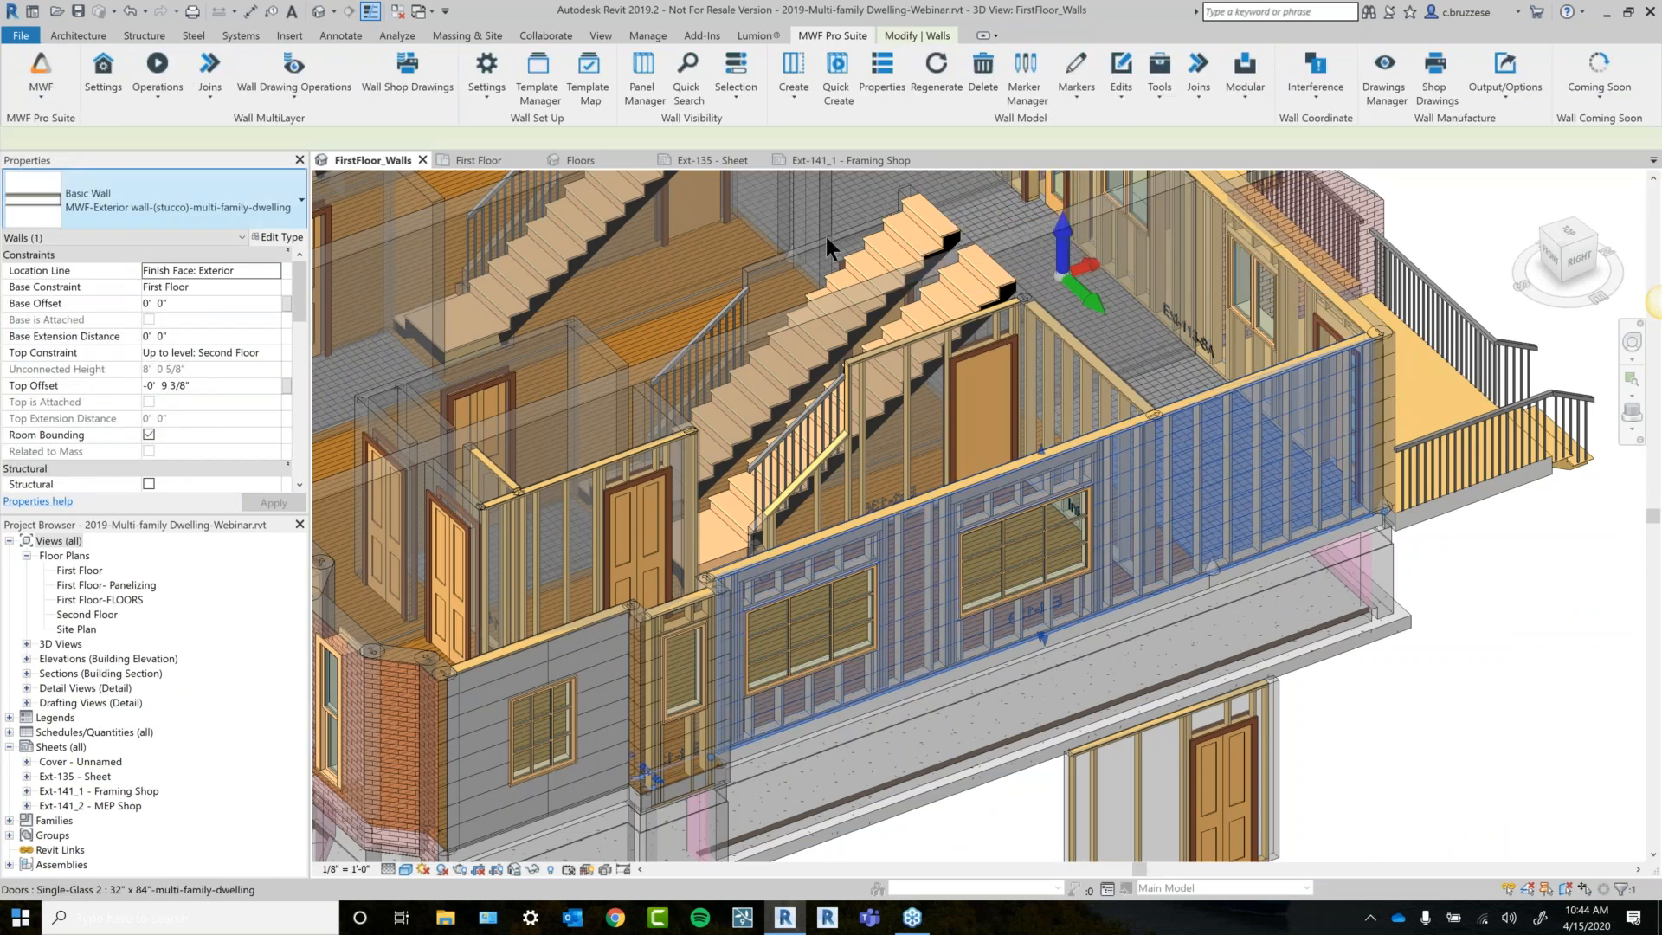
Check the wall marker commands and select the unframed FIRE WALL / UNIT DIVIDER wall behind the stairs.
{"action": "left_click", "coordinate": [1079, 76]}
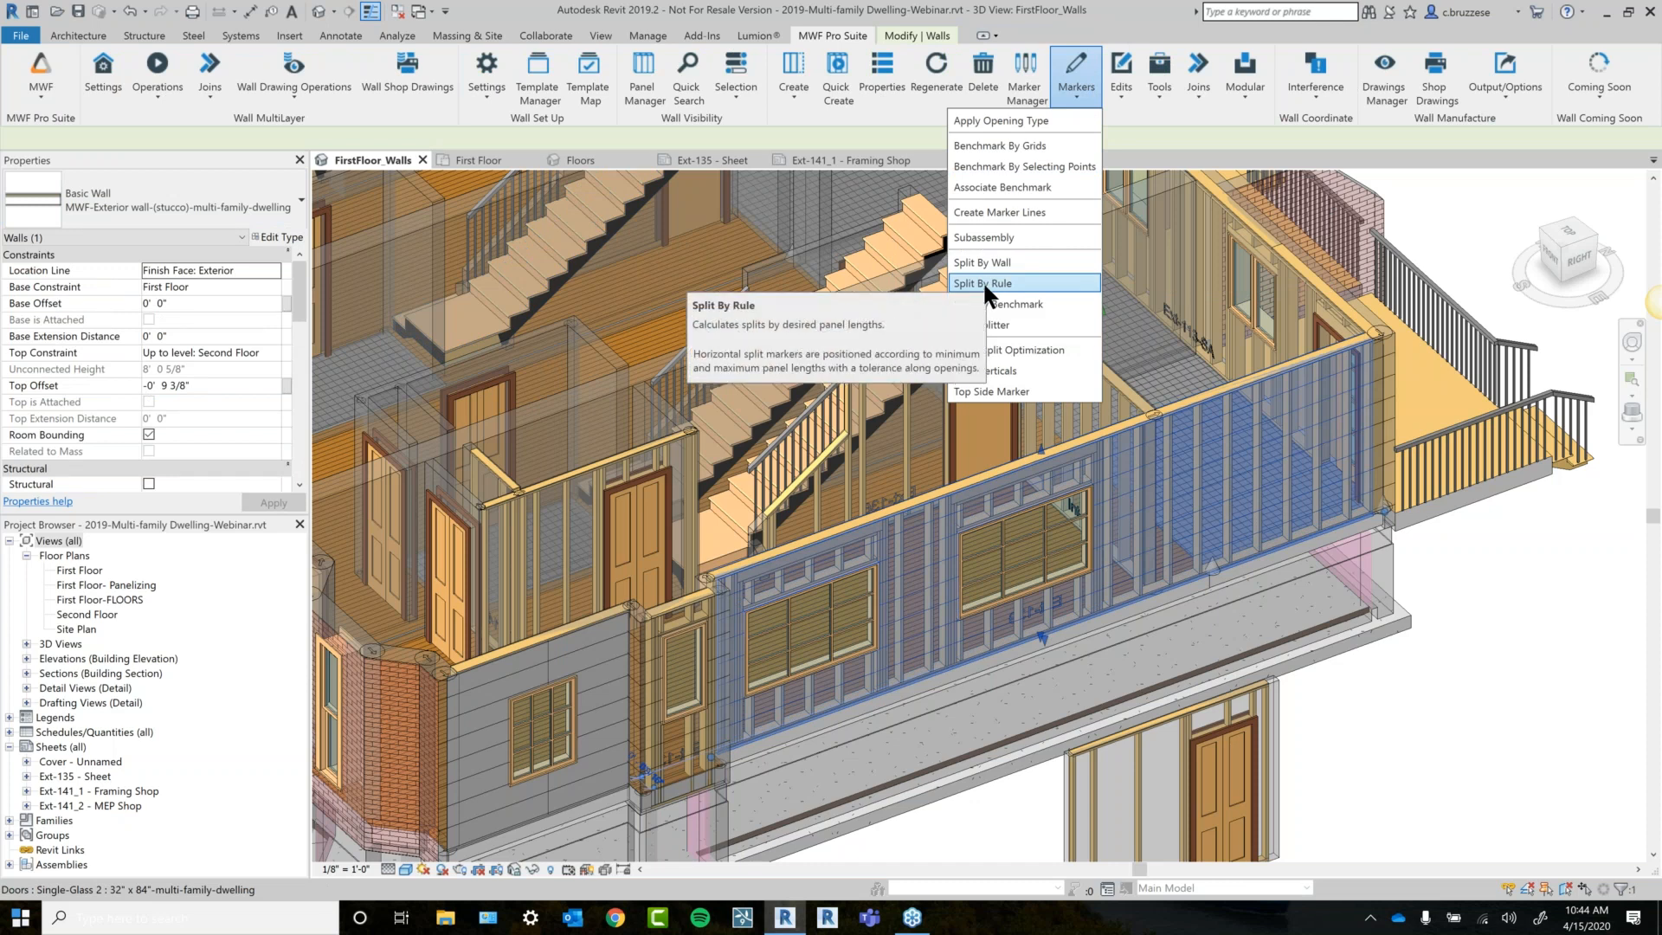
{"action": "left_click", "coordinate": [605, 312]}
{"action": "left_click", "coordinate": [621, 315]}
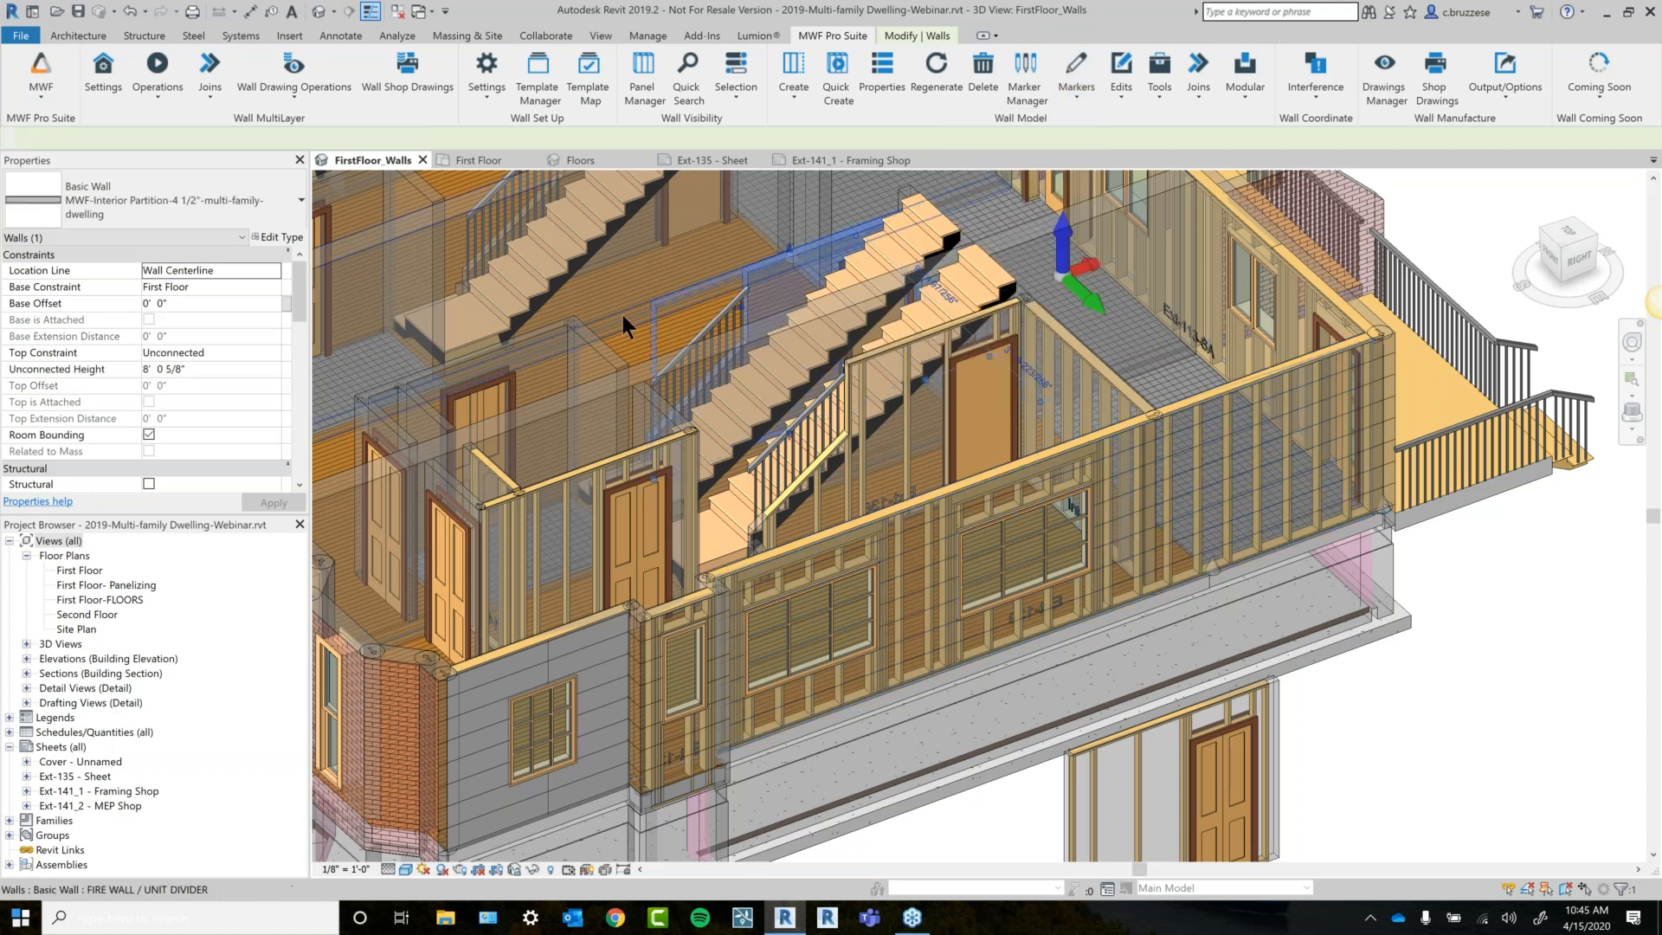
{"action": "left_click", "coordinate": [621, 315]}
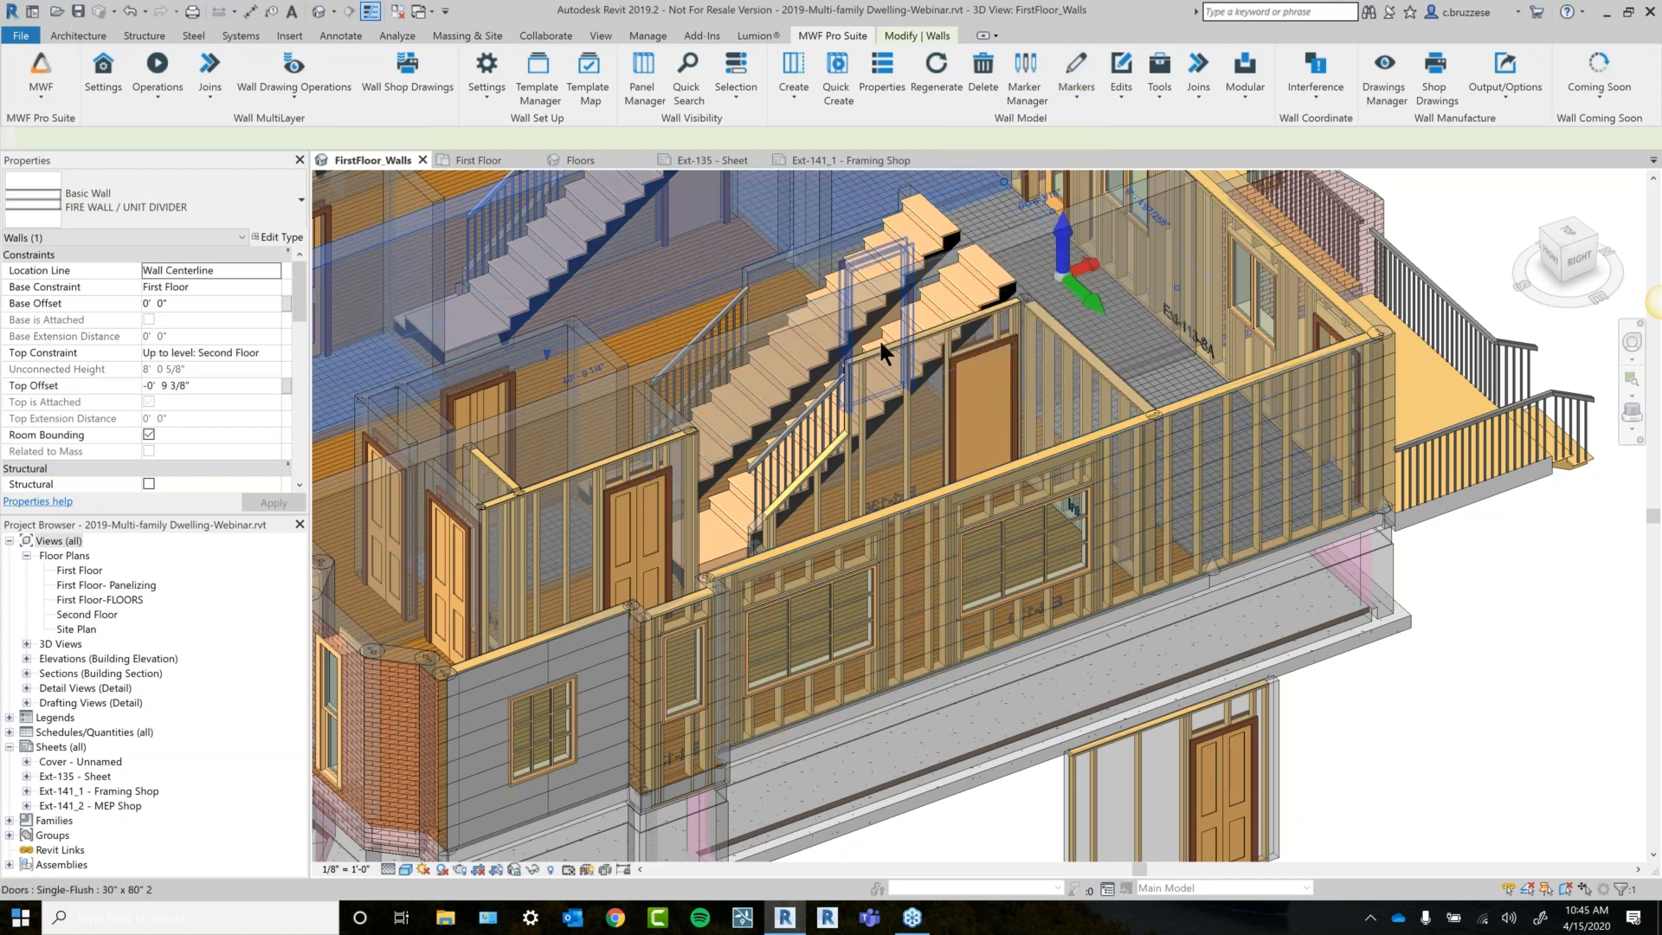
Review the panel length limits and split marker types offered by Split By Rule for the fire wall, and dismiss the dialog.
{"action": "left_click", "coordinate": [1076, 82]}
{"action": "left_click", "coordinate": [997, 279]}
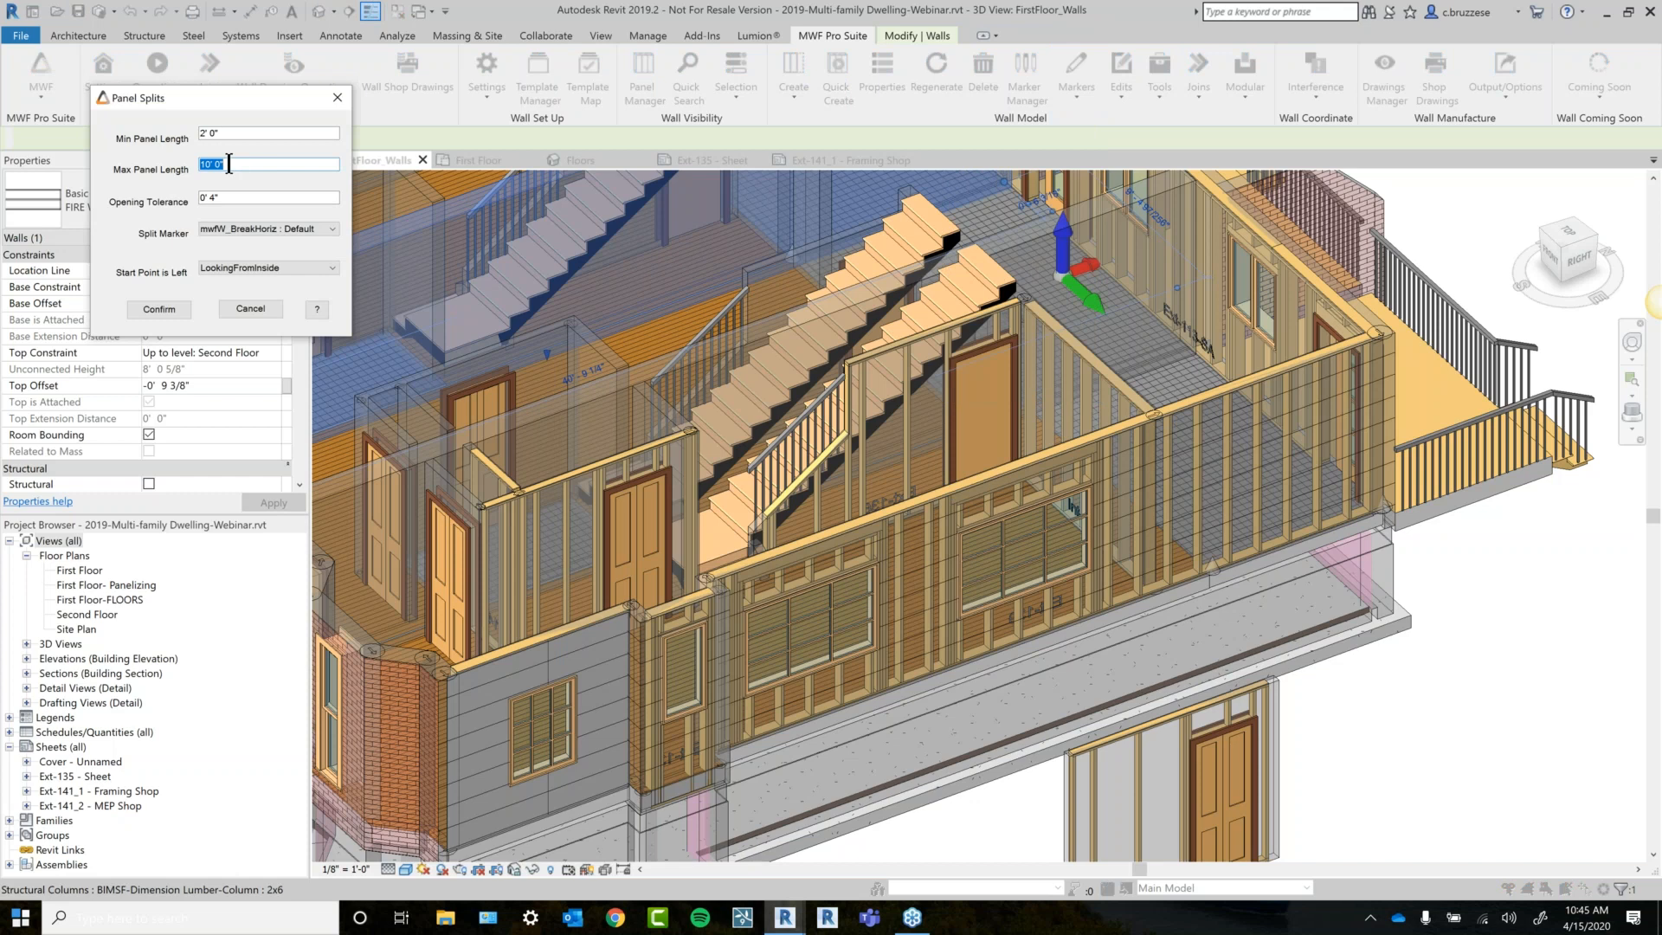
{"action": "left_click", "coordinate": [270, 225]}
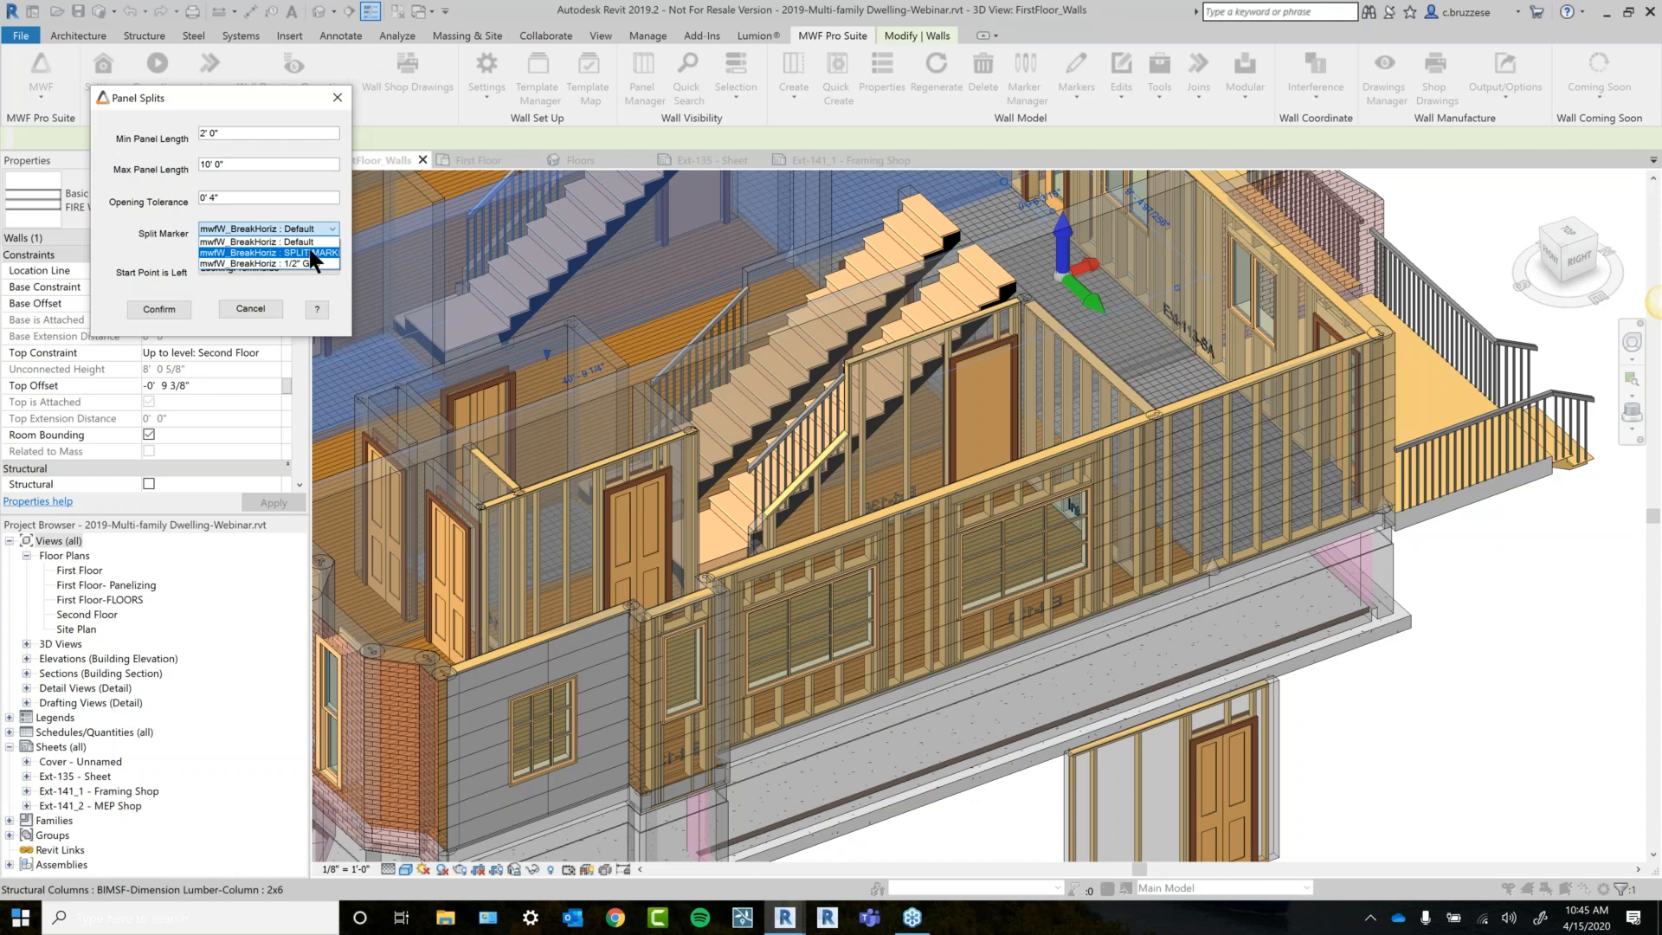
{"action": "left_click", "coordinate": [333, 101]}
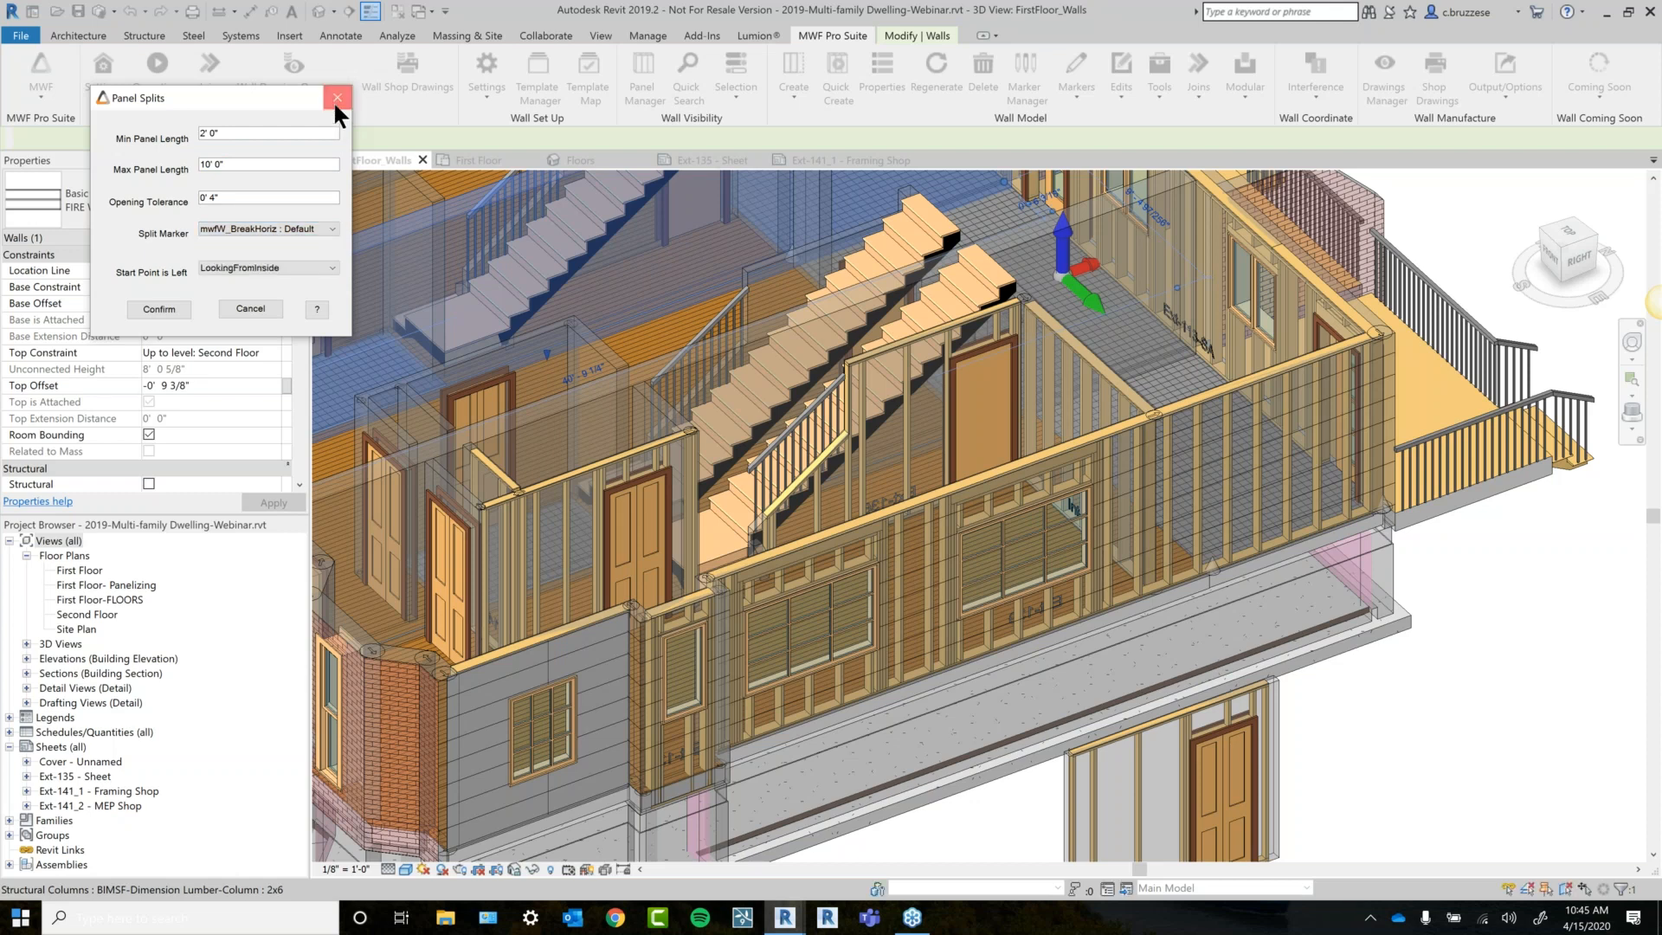
{"action": "left_click", "coordinate": [335, 99]}
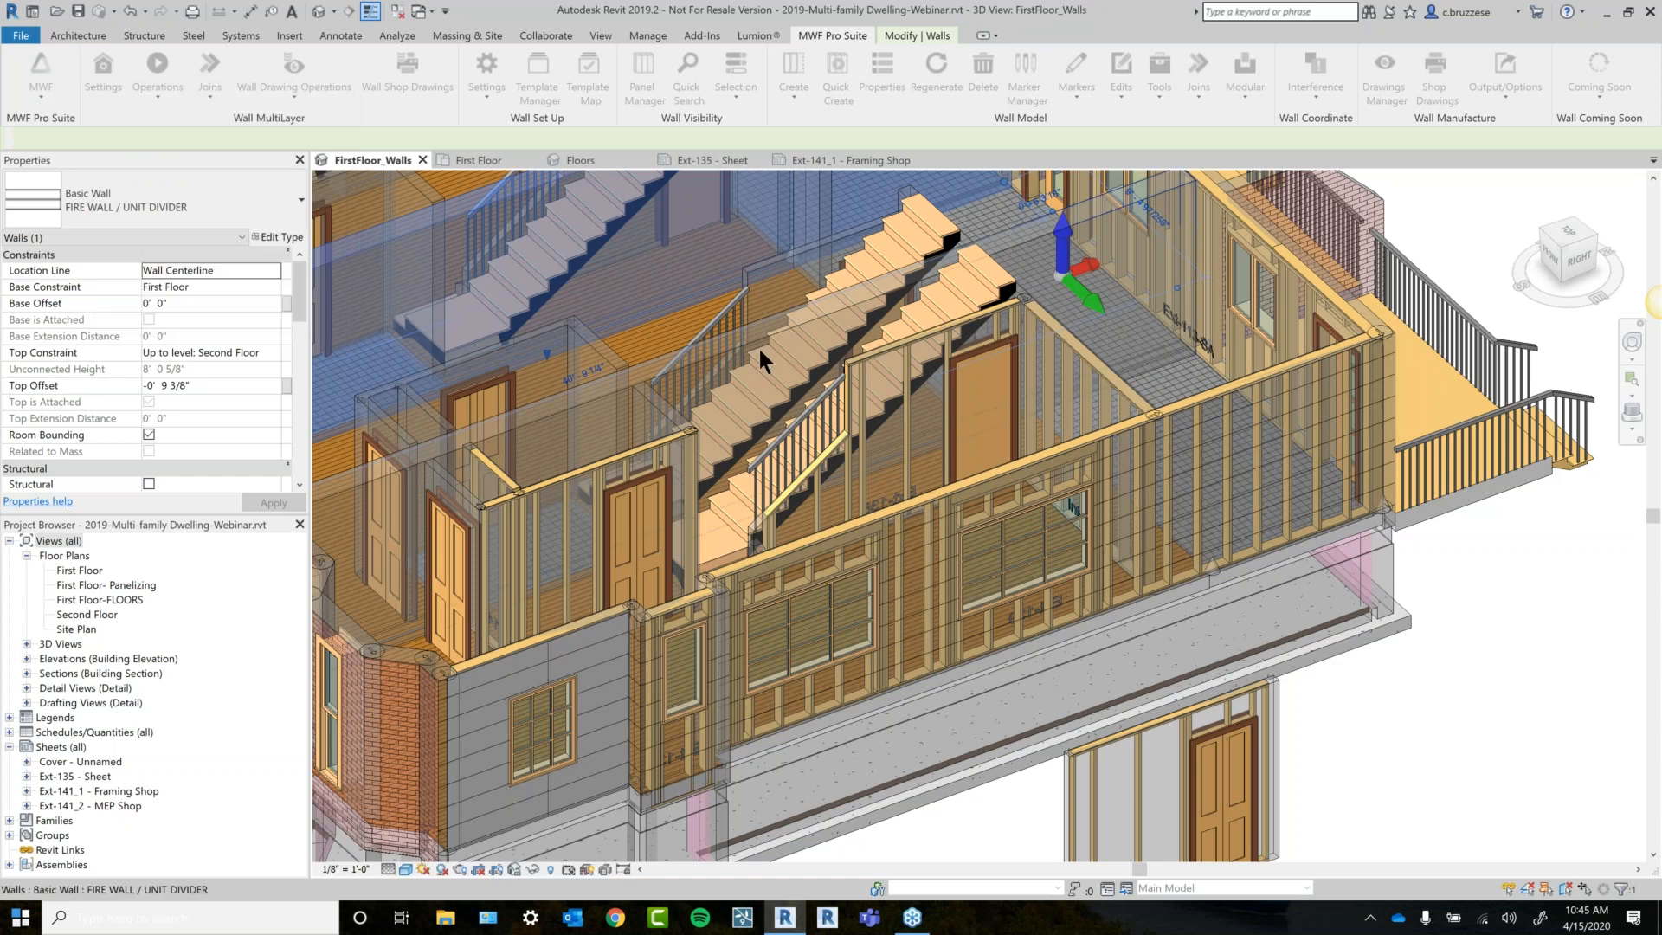
Split the fire wall by rule with 2' 0" minimum and 10' 0" maximum panel lengths, 0' 4" opening tolerance, and the default mwfW_BreakHoriz marker.
{"action": "scroll", "coordinate": [1246, 647], "scroll_direction": "down", "scroll_amount": 1}
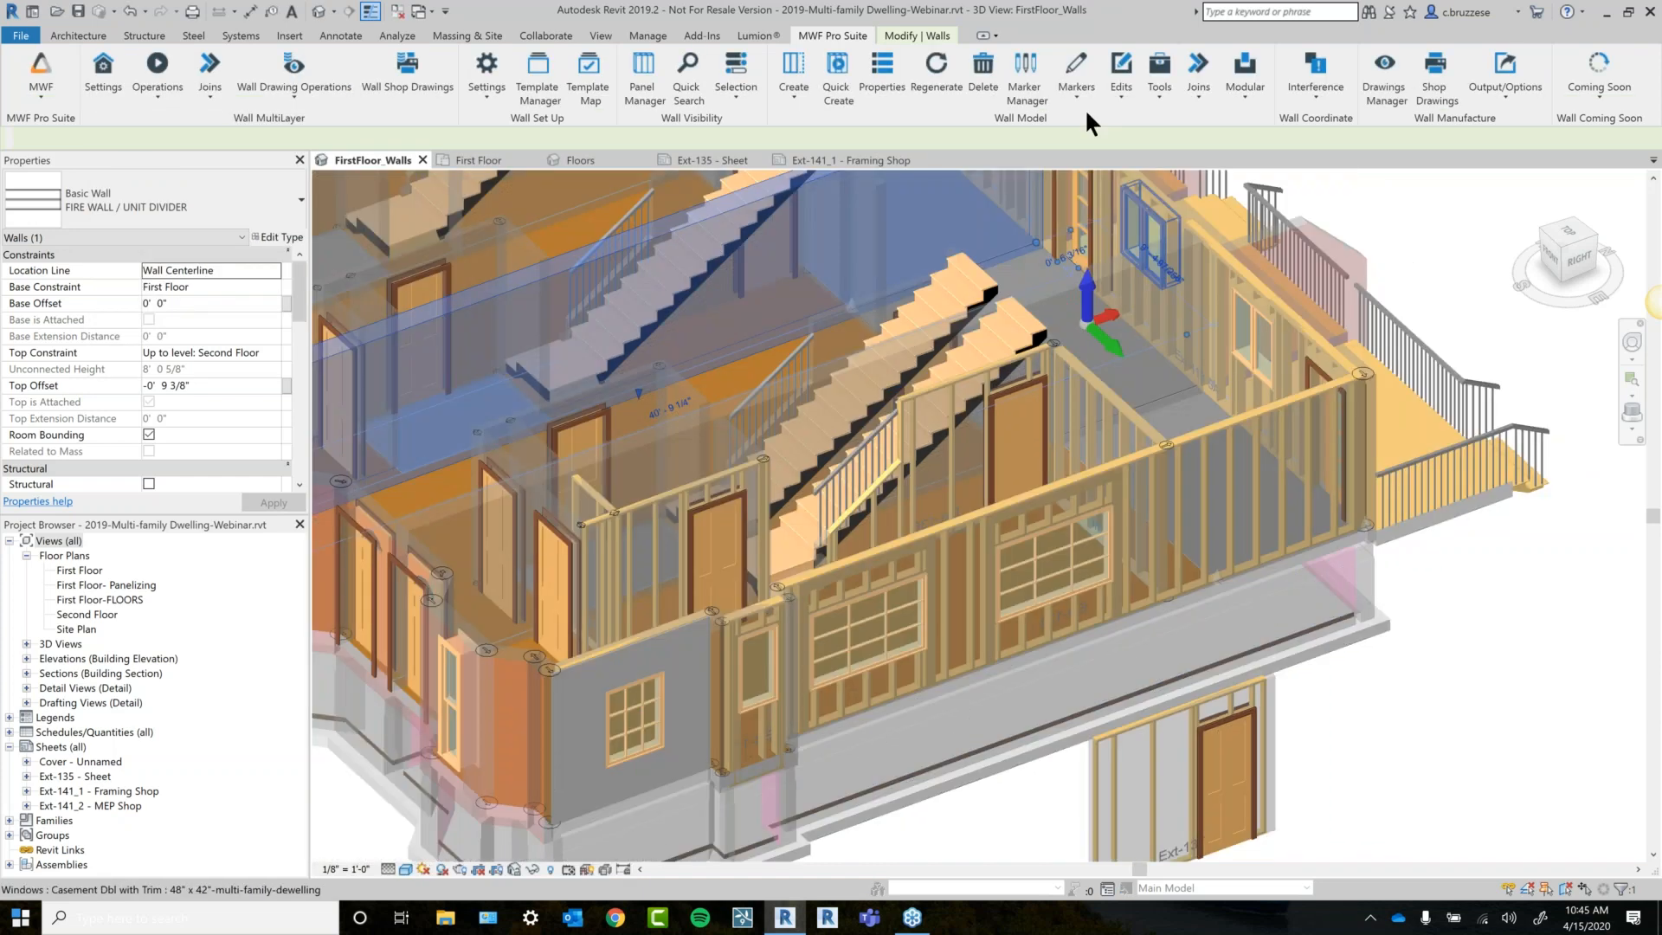
{"action": "left_click", "coordinate": [1082, 103]}
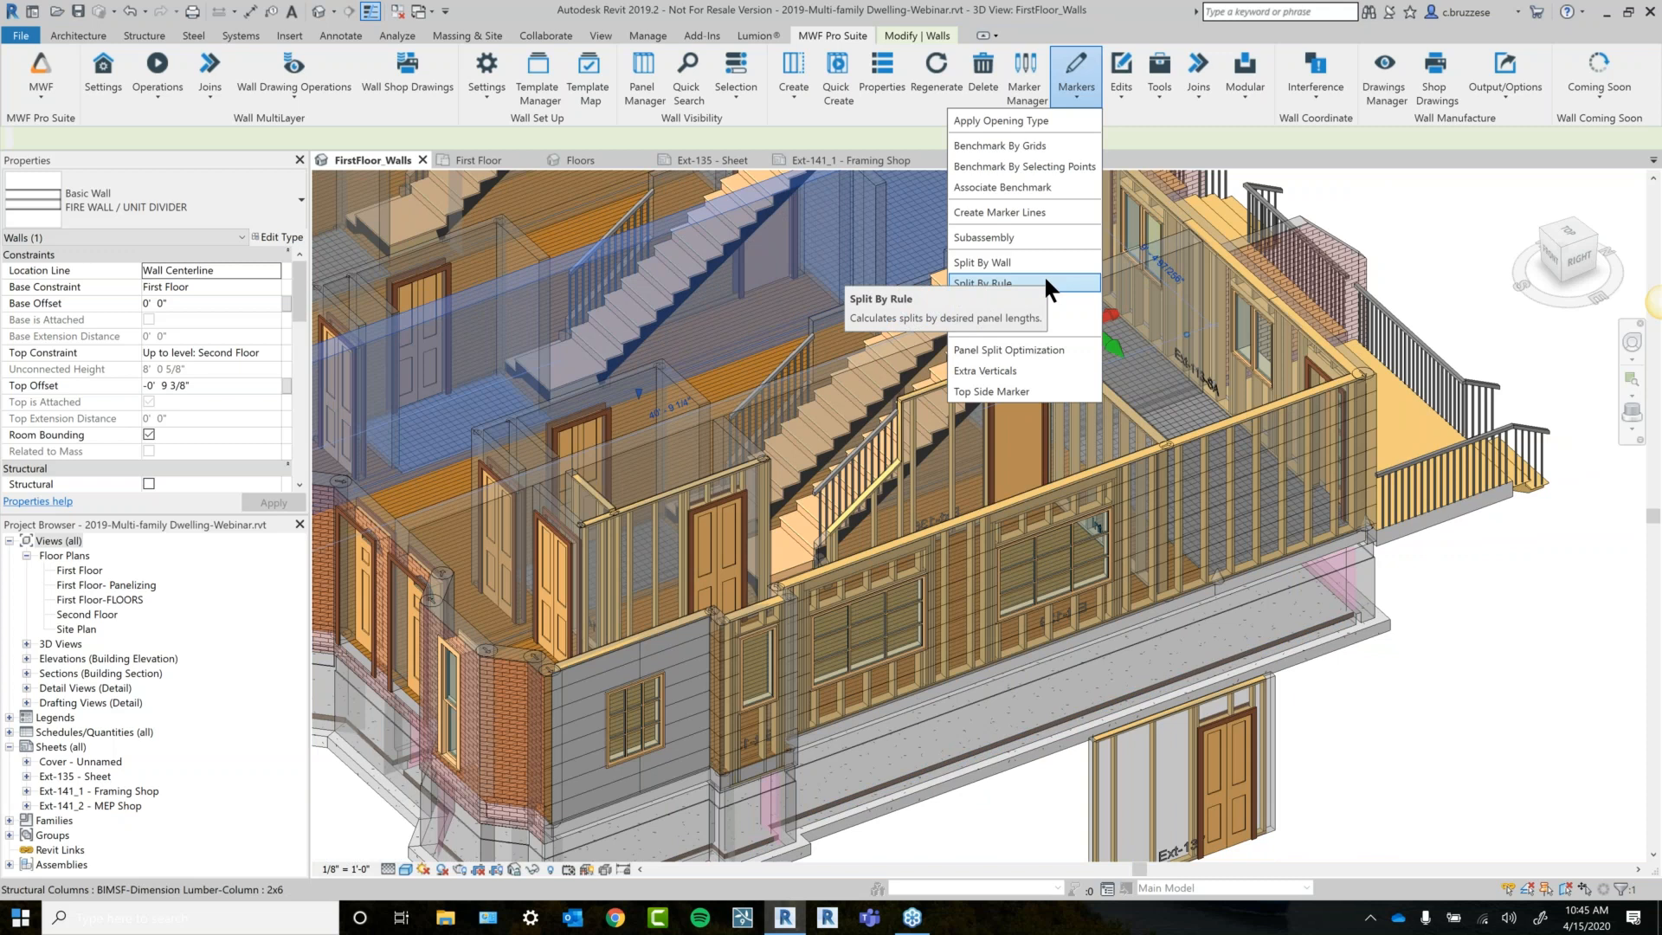
{"action": "left_click", "coordinate": [978, 282]}
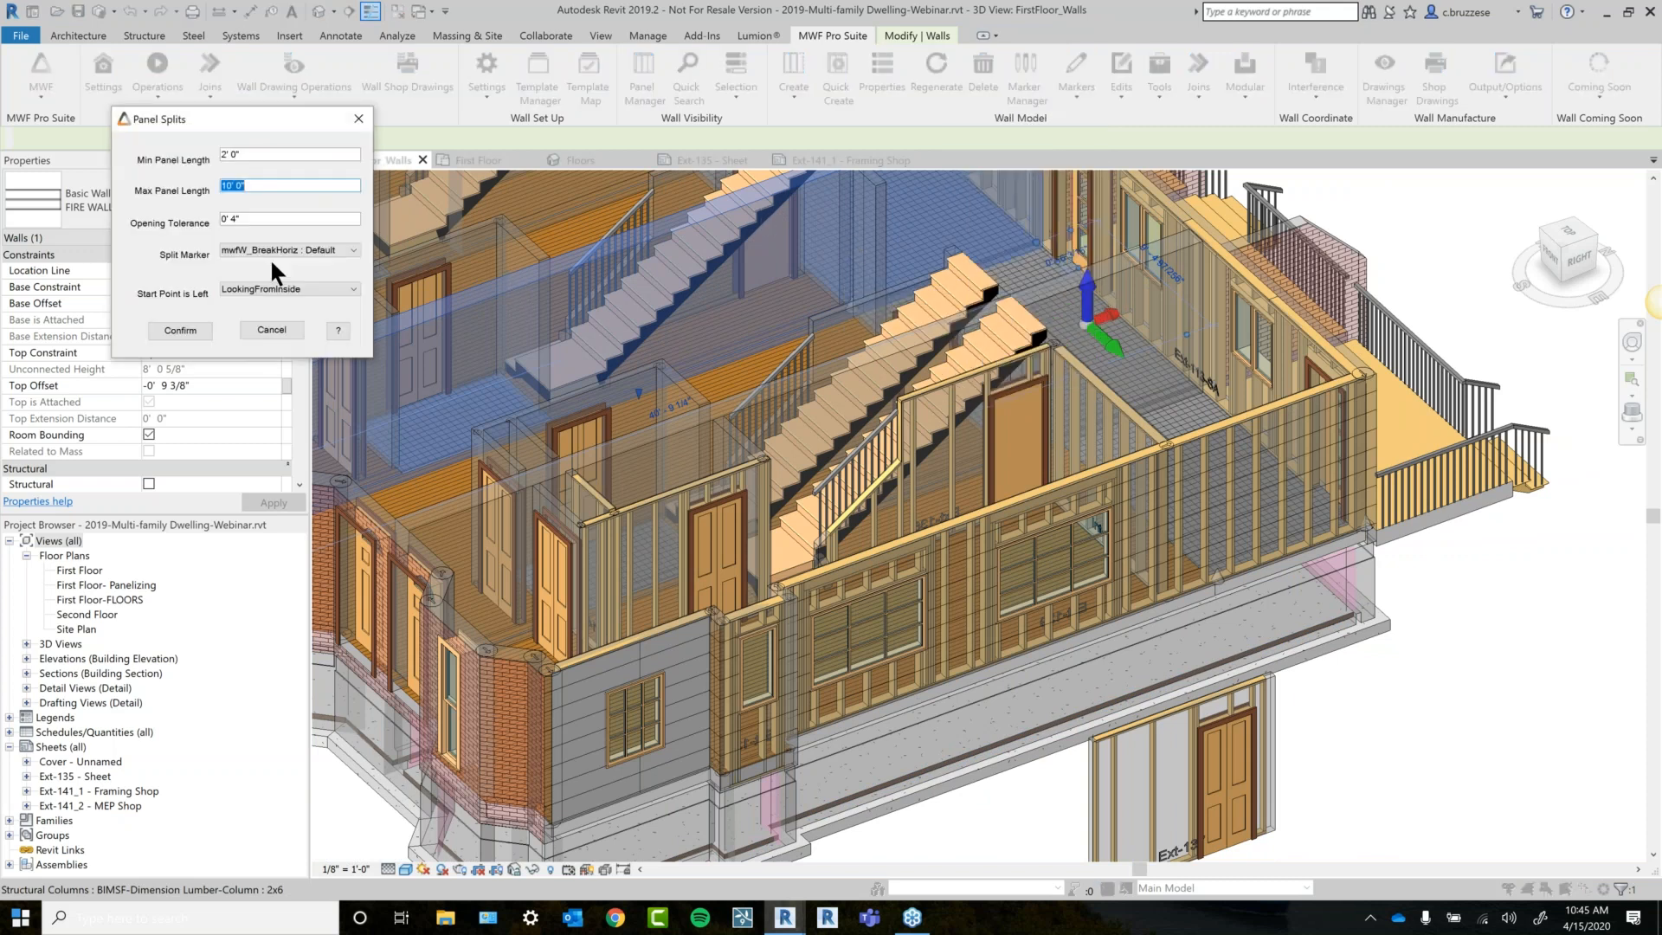
{"action": "left_click", "coordinate": [190, 327]}
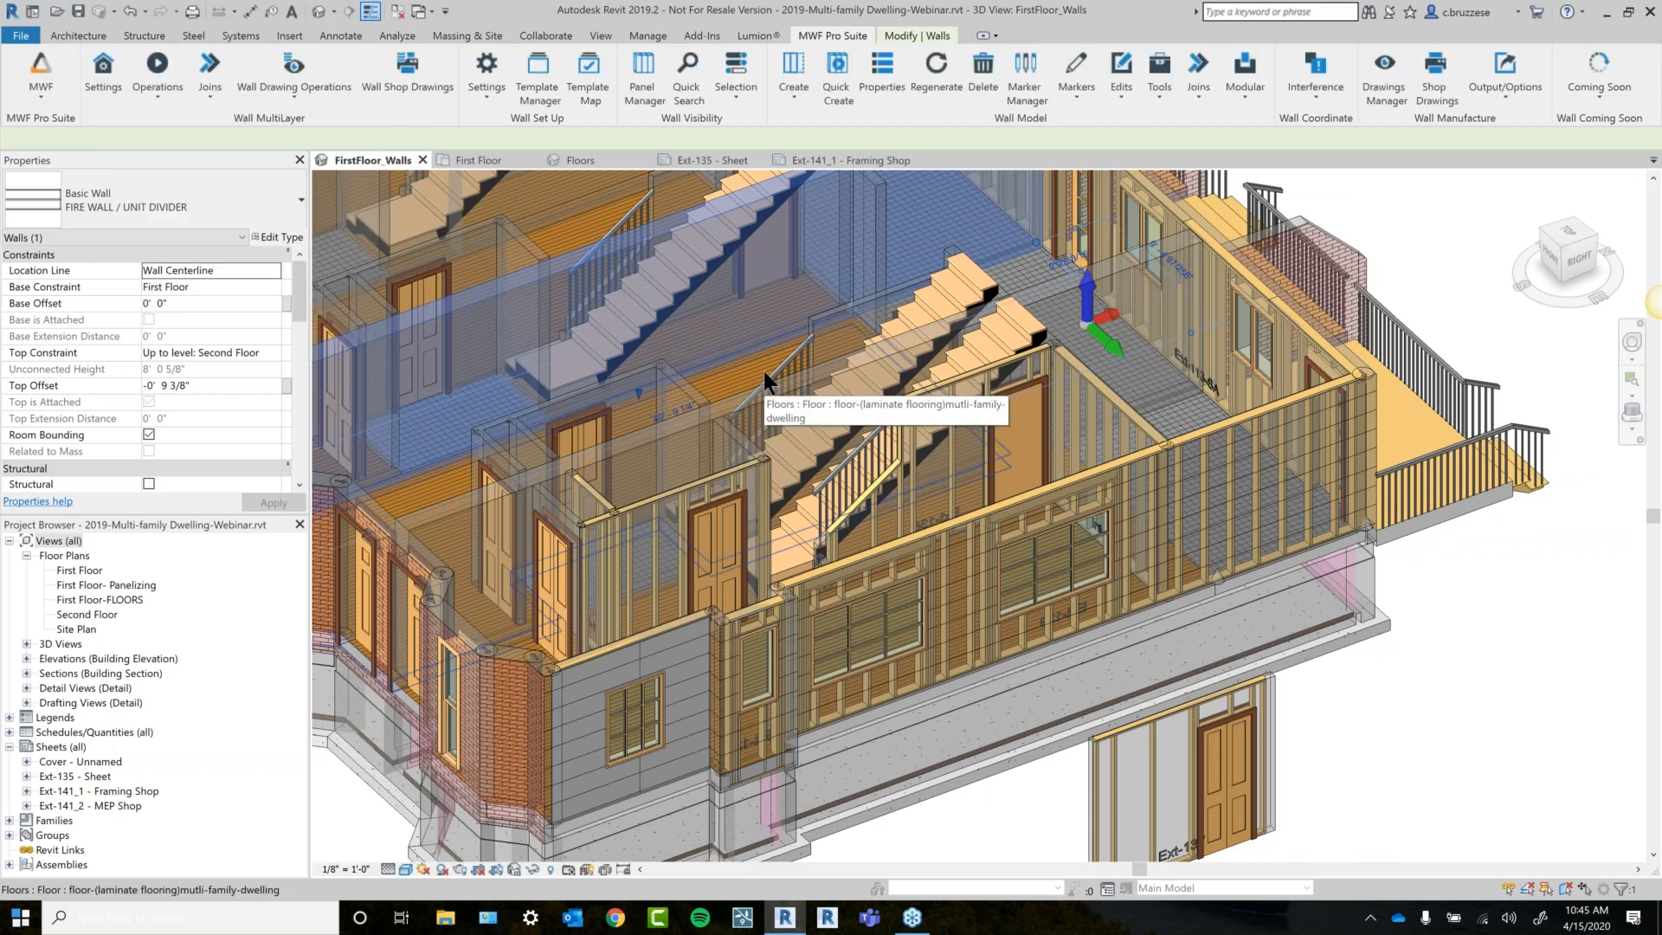
In the First Floor plan, move the fire wall's split marker beside the bathroom up to about the upper edge of the bathroom door opening.
{"action": "left_click", "coordinate": [477, 160]}
{"action": "scroll", "coordinate": [775, 459], "scroll_direction": "down", "scroll_amount": 3}
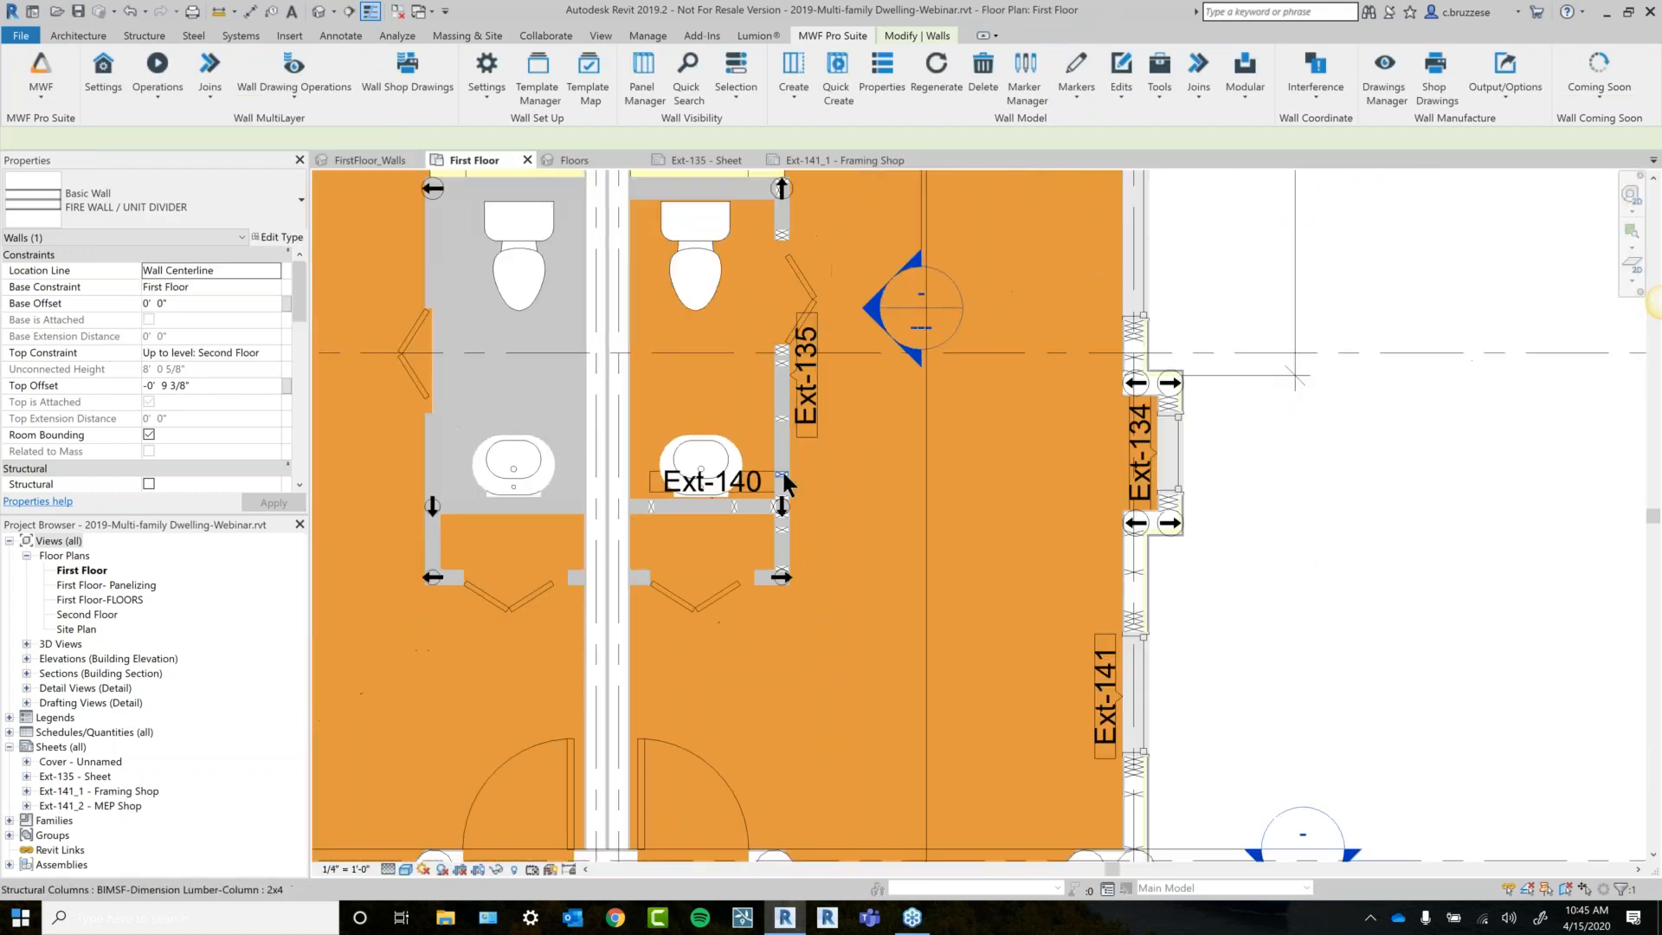
{"action": "scroll", "coordinate": [783, 474], "scroll_direction": "down", "scroll_amount": 4}
{"action": "scroll", "coordinate": [679, 590], "scroll_direction": "down", "scroll_amount": 2}
{"action": "middle_click_drag", "start_coordinate": [564, 509], "coordinate": [709, 521]}
{"action": "scroll", "coordinate": [545, 482], "scroll_direction": "up", "scroll_amount": 5}
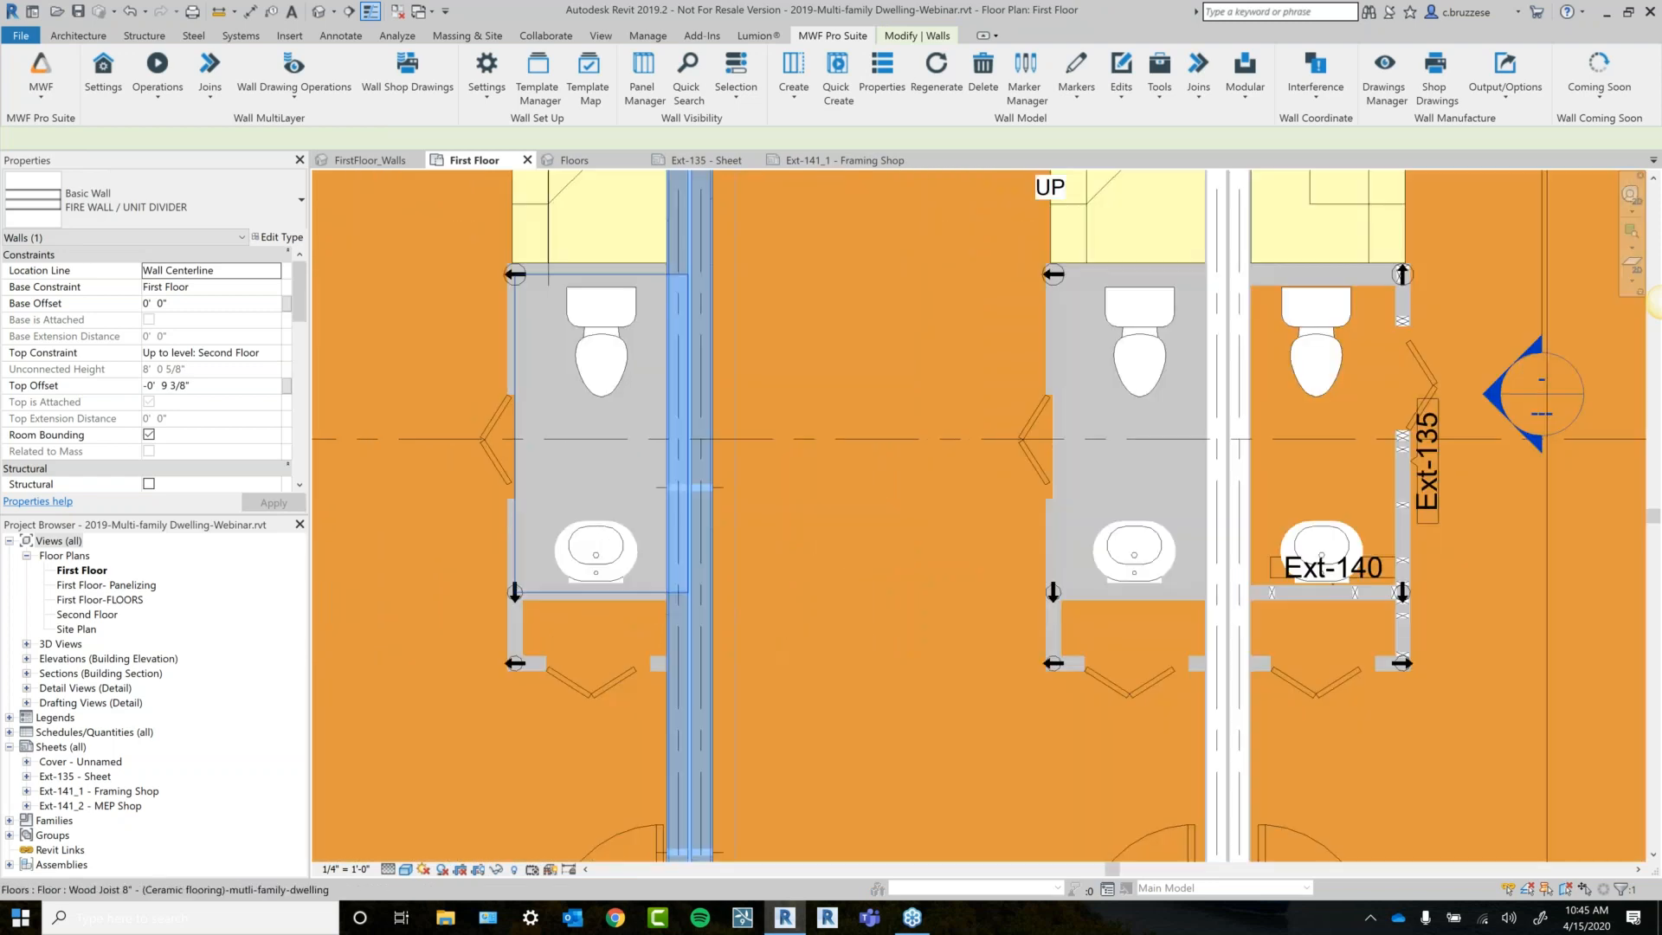
{"action": "left_click", "coordinate": [807, 482]}
{"action": "mouse_move", "coordinate": [809, 511]}
{"action": "left_mouse_down"}
{"action": "mouse_move", "coordinate": [802, 637]}
{"action": "mouse_move", "coordinate": [816, 491]}
{"action": "left_mouse_up"}
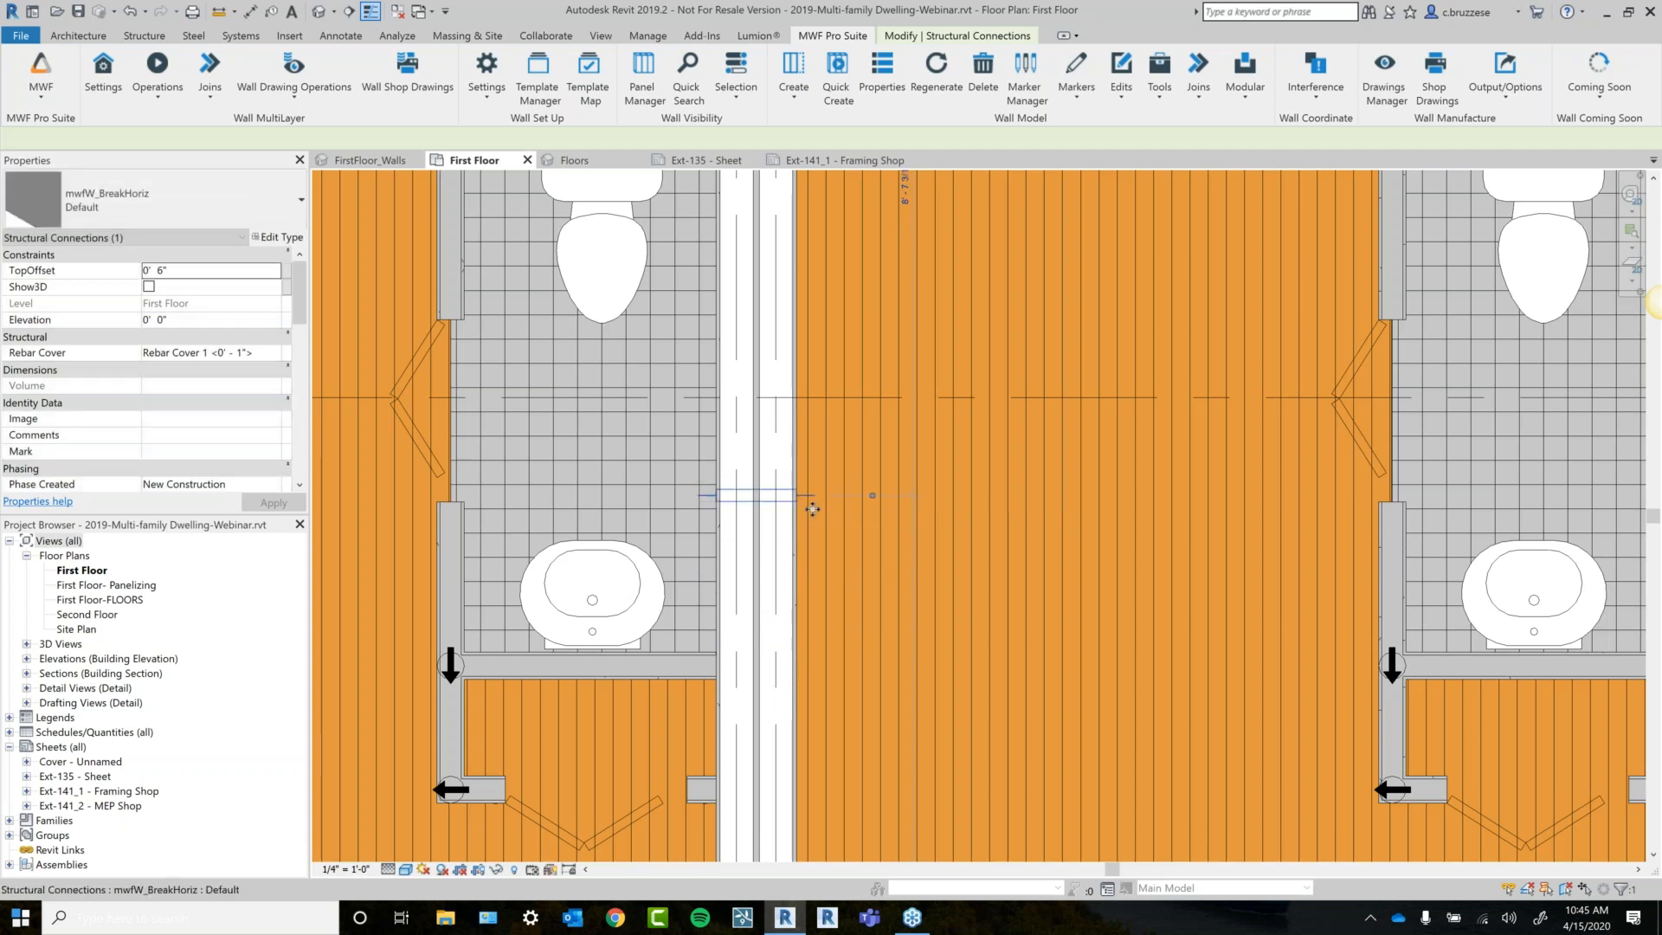
{"action": "scroll", "coordinate": [779, 576], "scroll_direction": "down", "scroll_amount": 2}
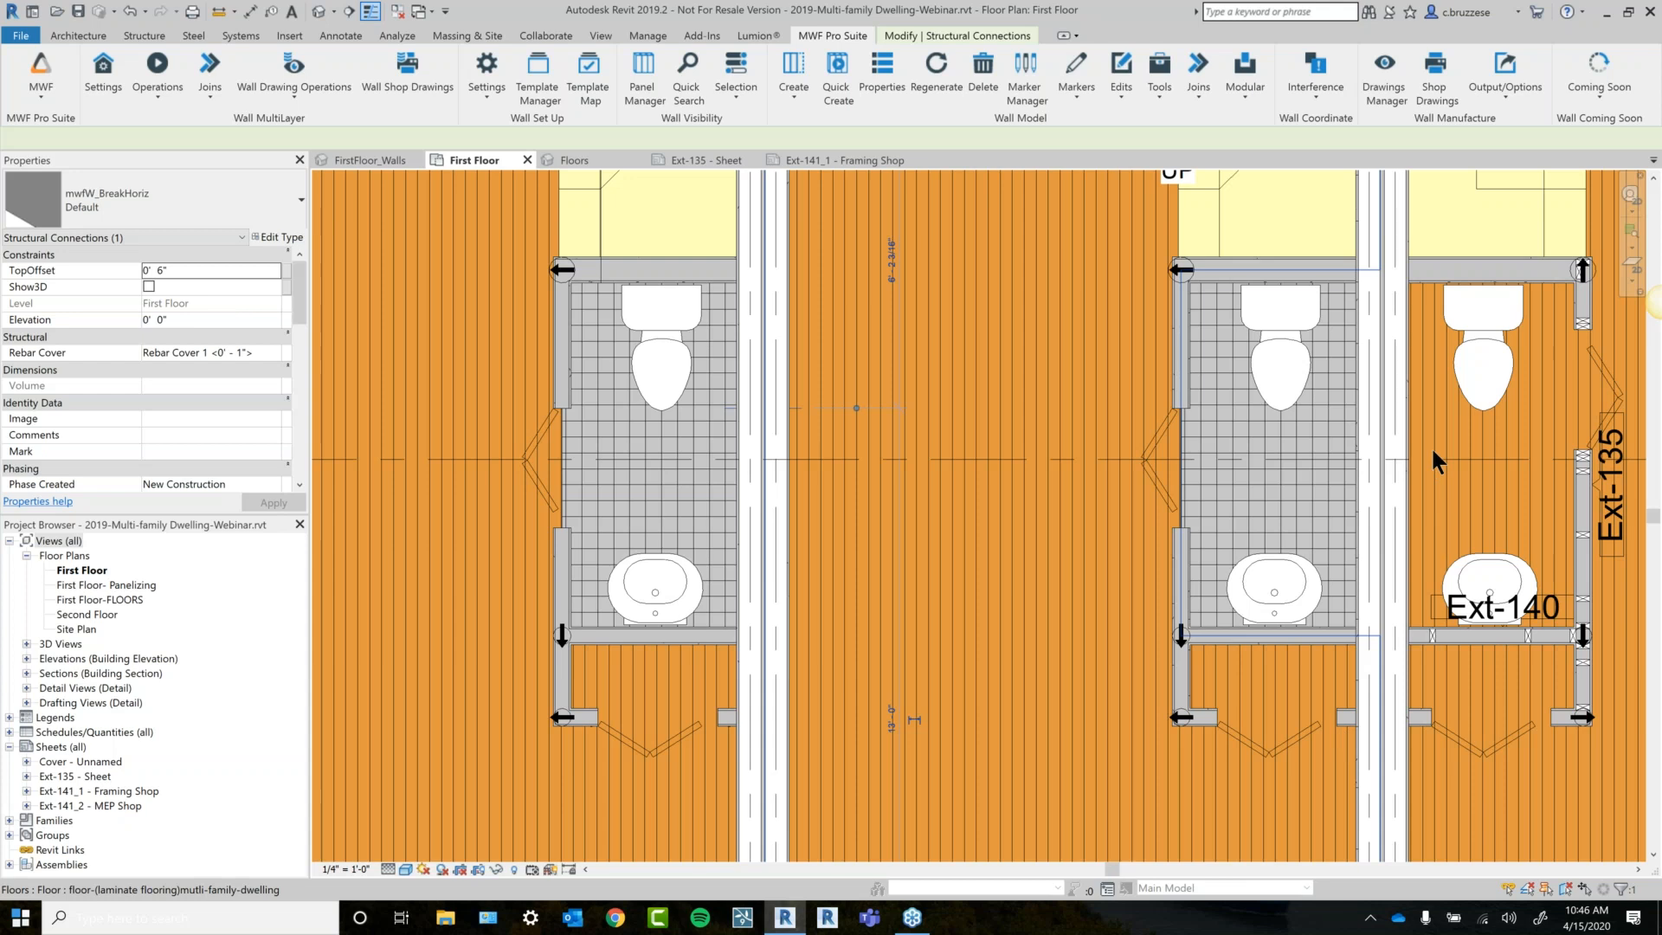
Select the fire wall in plan and review the split markers along its length and the neighbouring unit walls.
{"action": "left_click", "coordinate": [795, 605]}
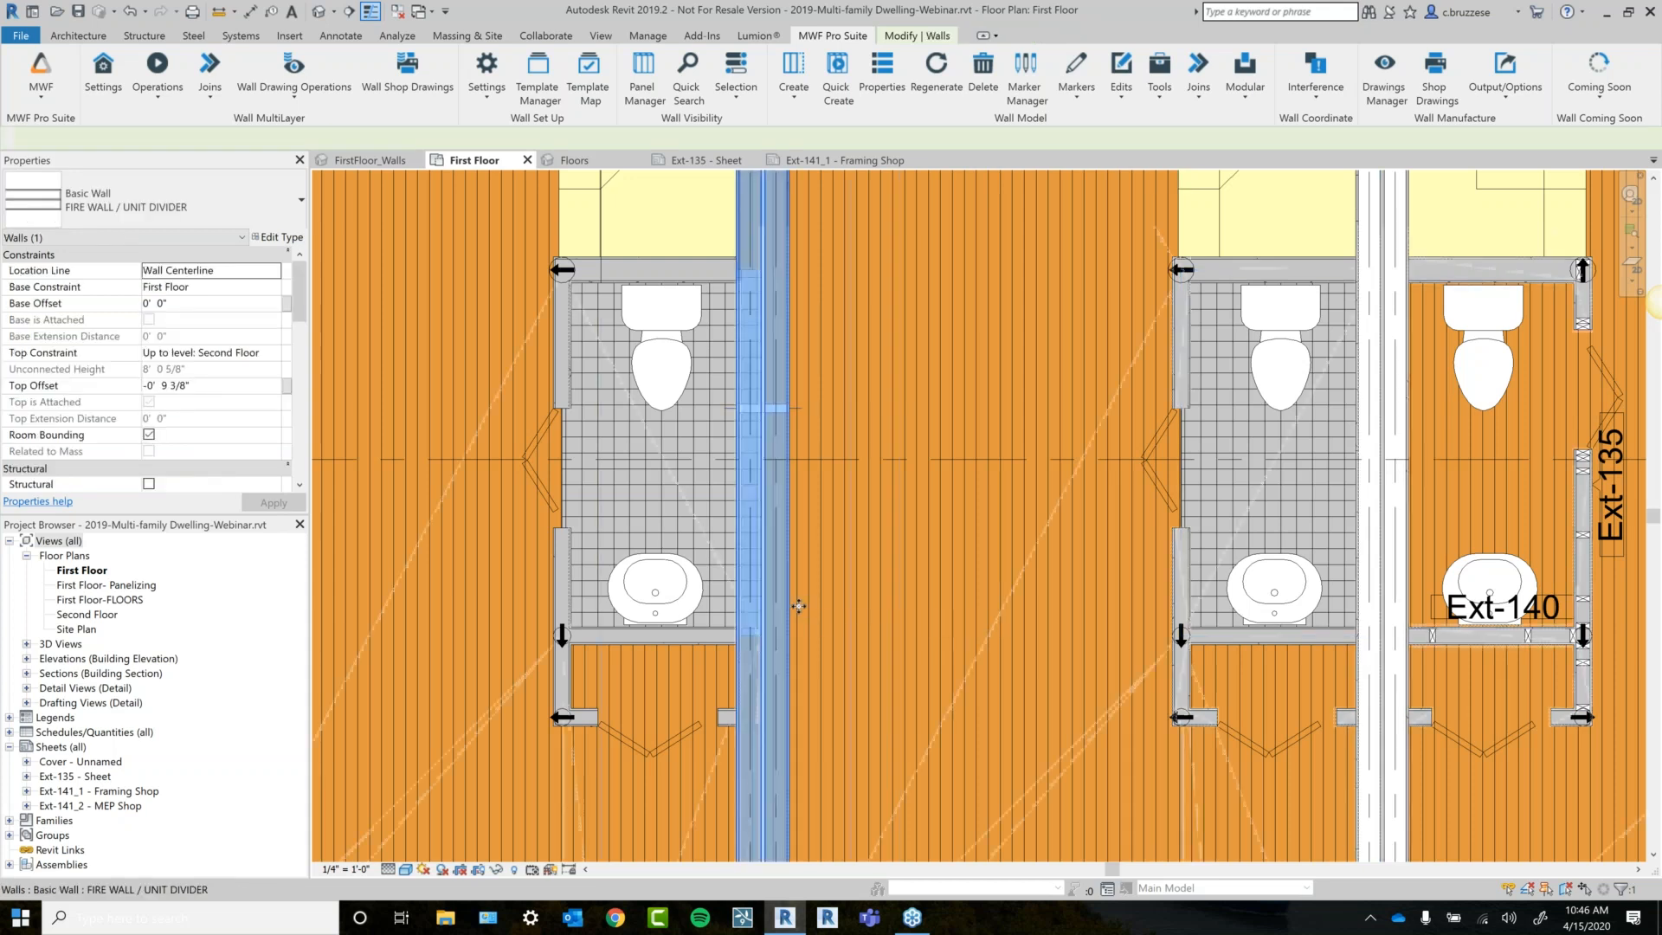
{"action": "scroll", "coordinate": [798, 606], "scroll_direction": "down", "scroll_amount": 2}
{"action": "scroll", "coordinate": [867, 578], "scroll_direction": "down", "scroll_amount": 1}
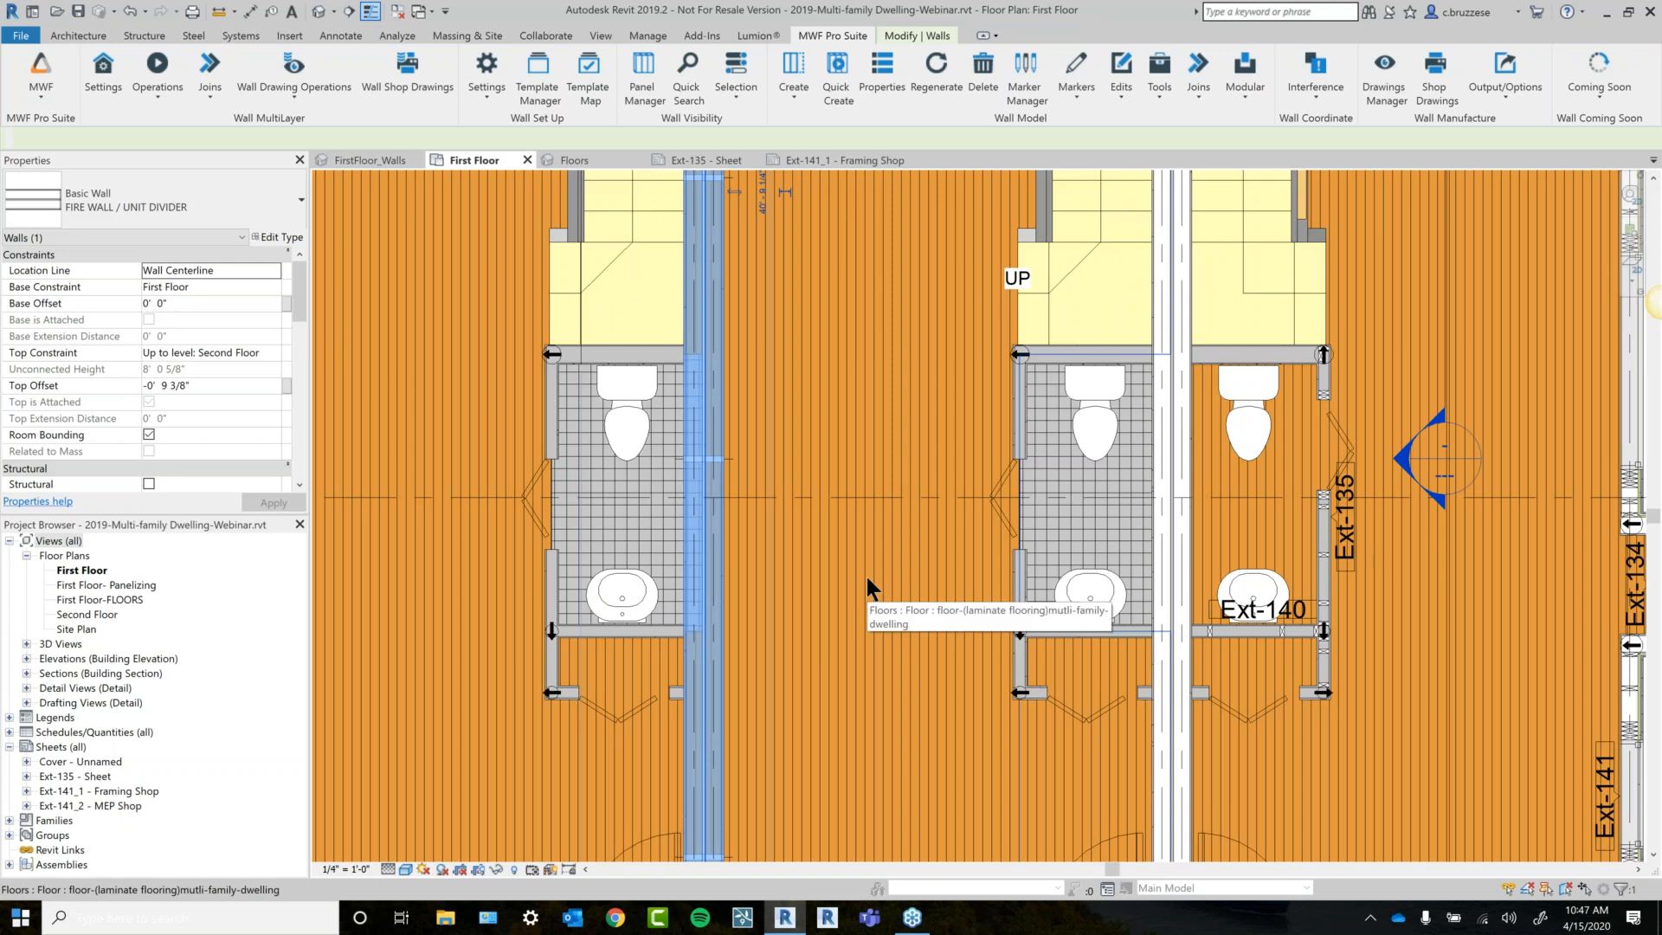
{"action": "scroll", "coordinate": [867, 578], "scroll_direction": "down", "scroll_amount": 2}
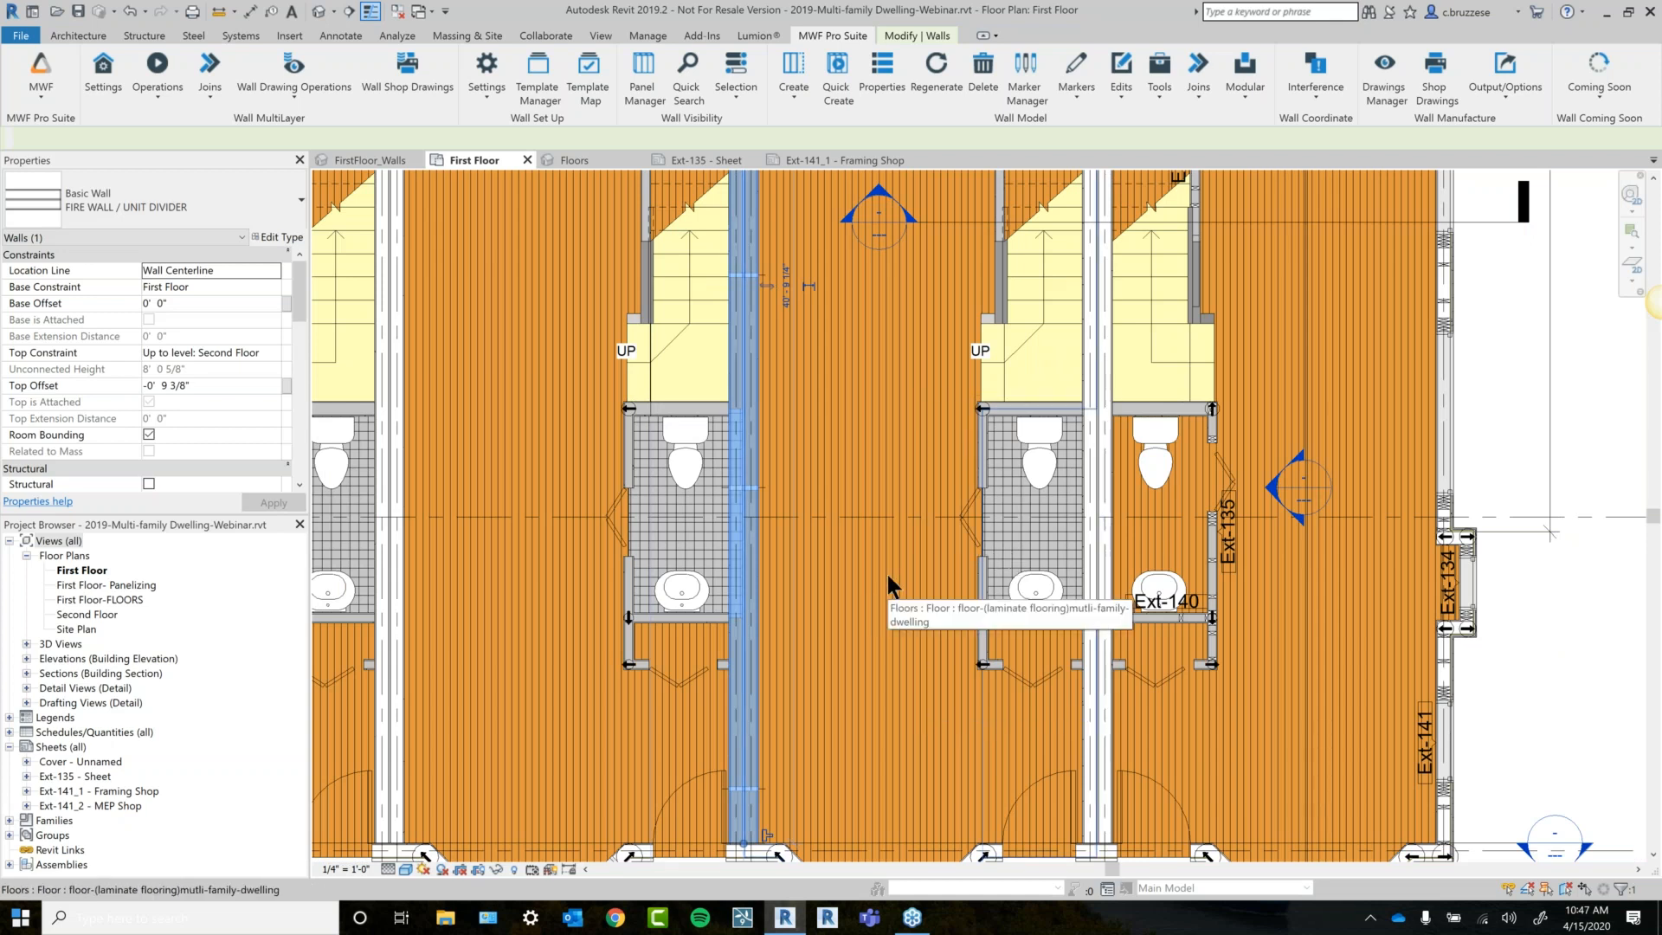
{"action": "middle_click_drag", "start_coordinate": [839, 596], "coordinate": [719, 579]}
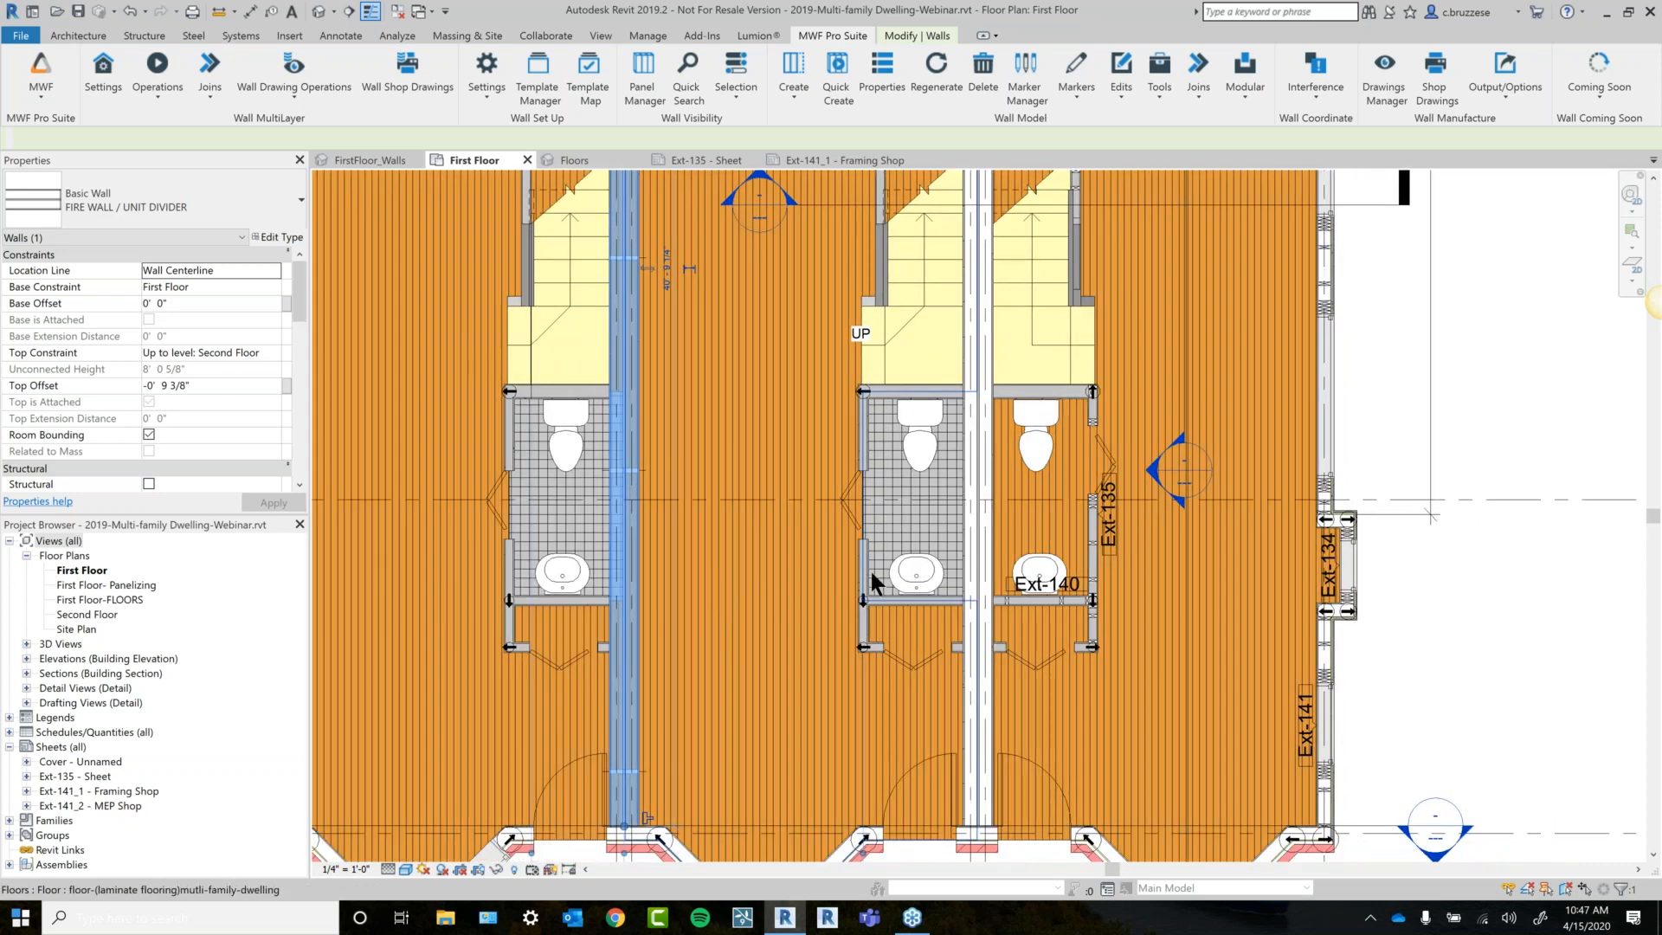
{"action": "middle_click_drag", "start_coordinate": [870, 569], "coordinate": [506, 599]}
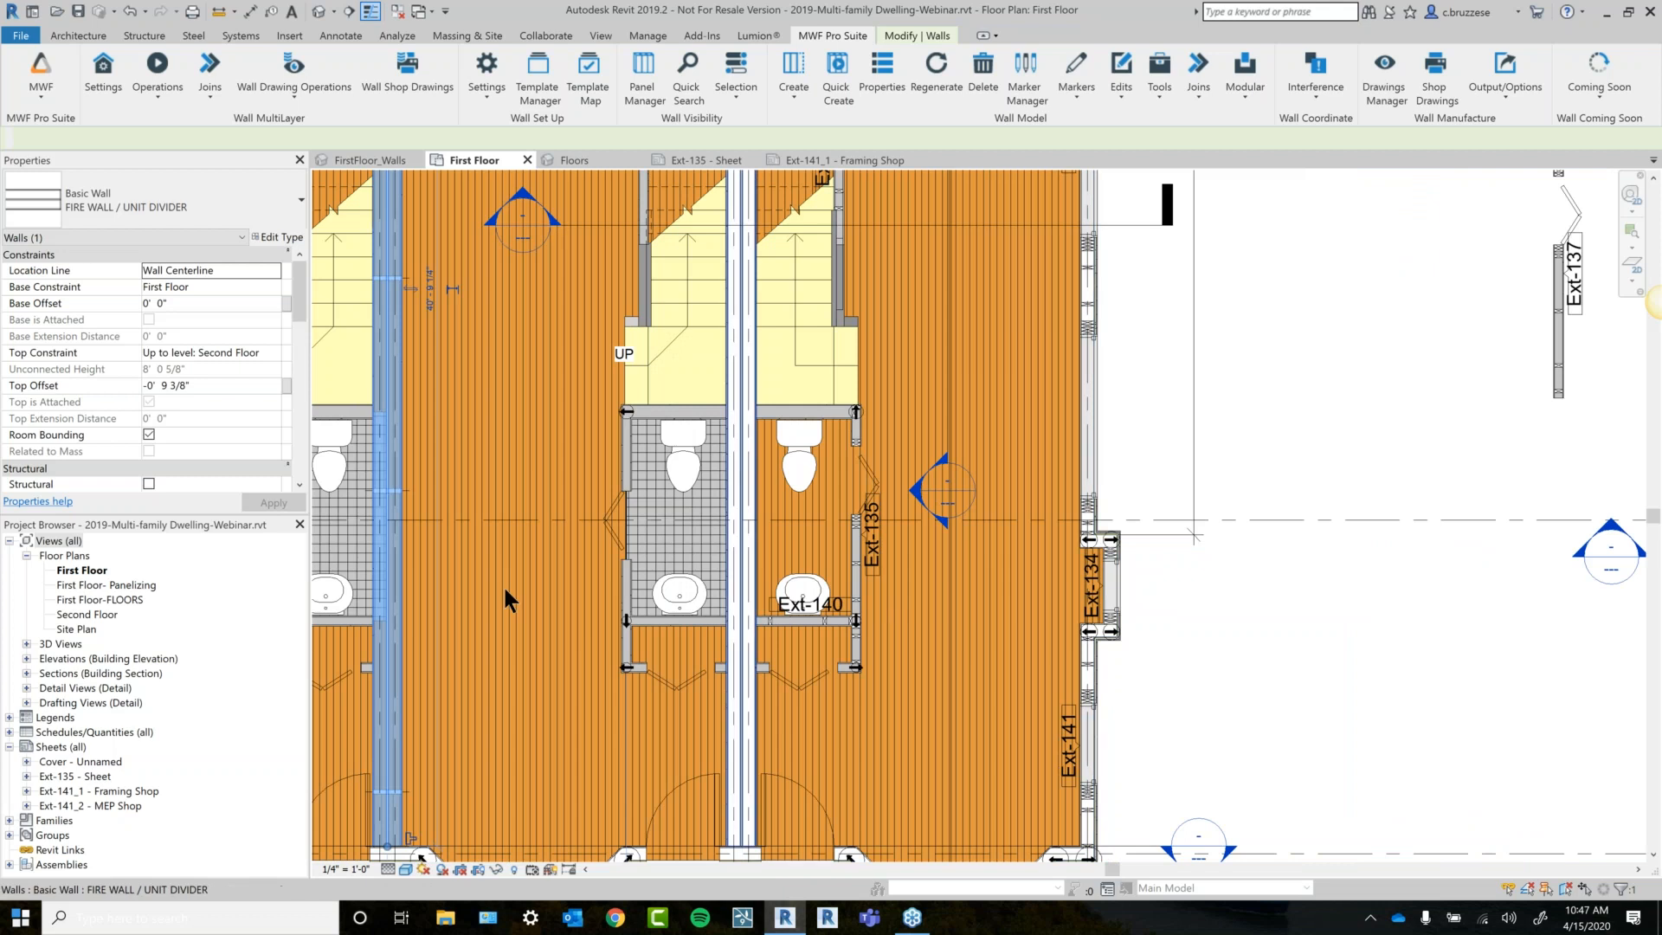
Review the unit walls around the bathrooms in plan and select the fire wall's mwfW_BreakHoriz split marker beside the bathroom.
{"action": "scroll", "coordinate": [506, 599], "scroll_direction": "up", "scroll_amount": 3}
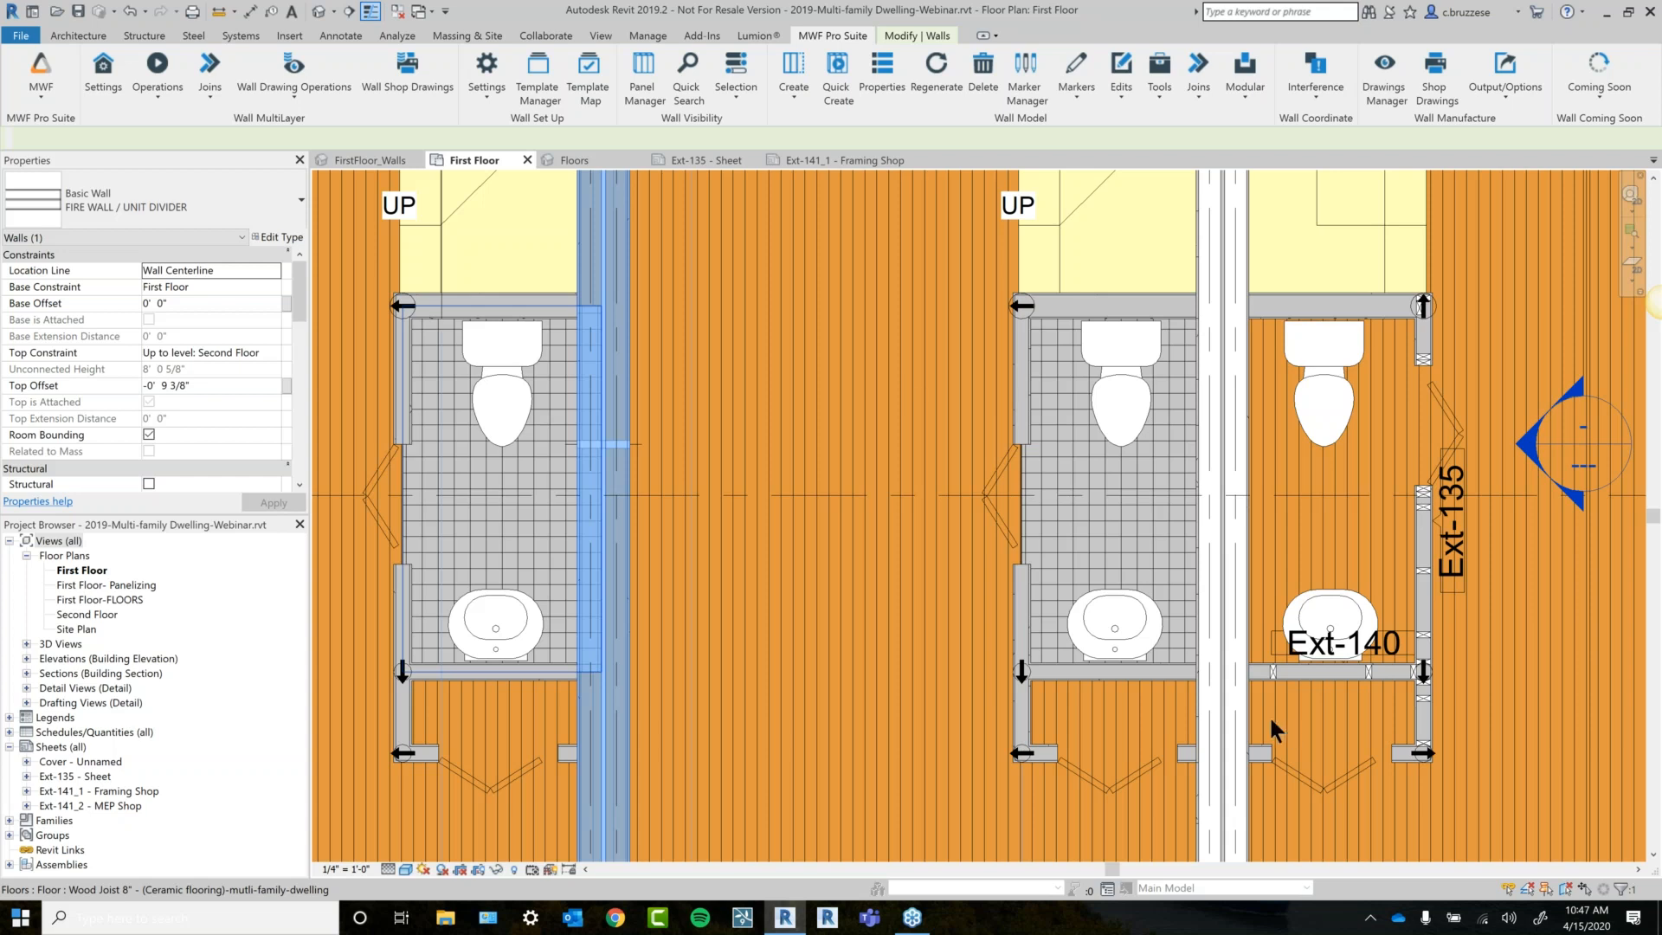
{"action": "middle_click_drag", "start_coordinate": [644, 531], "coordinate": [467, 528]}
{"action": "scroll", "coordinate": [975, 603], "scroll_direction": "down", "scroll_amount": 1}
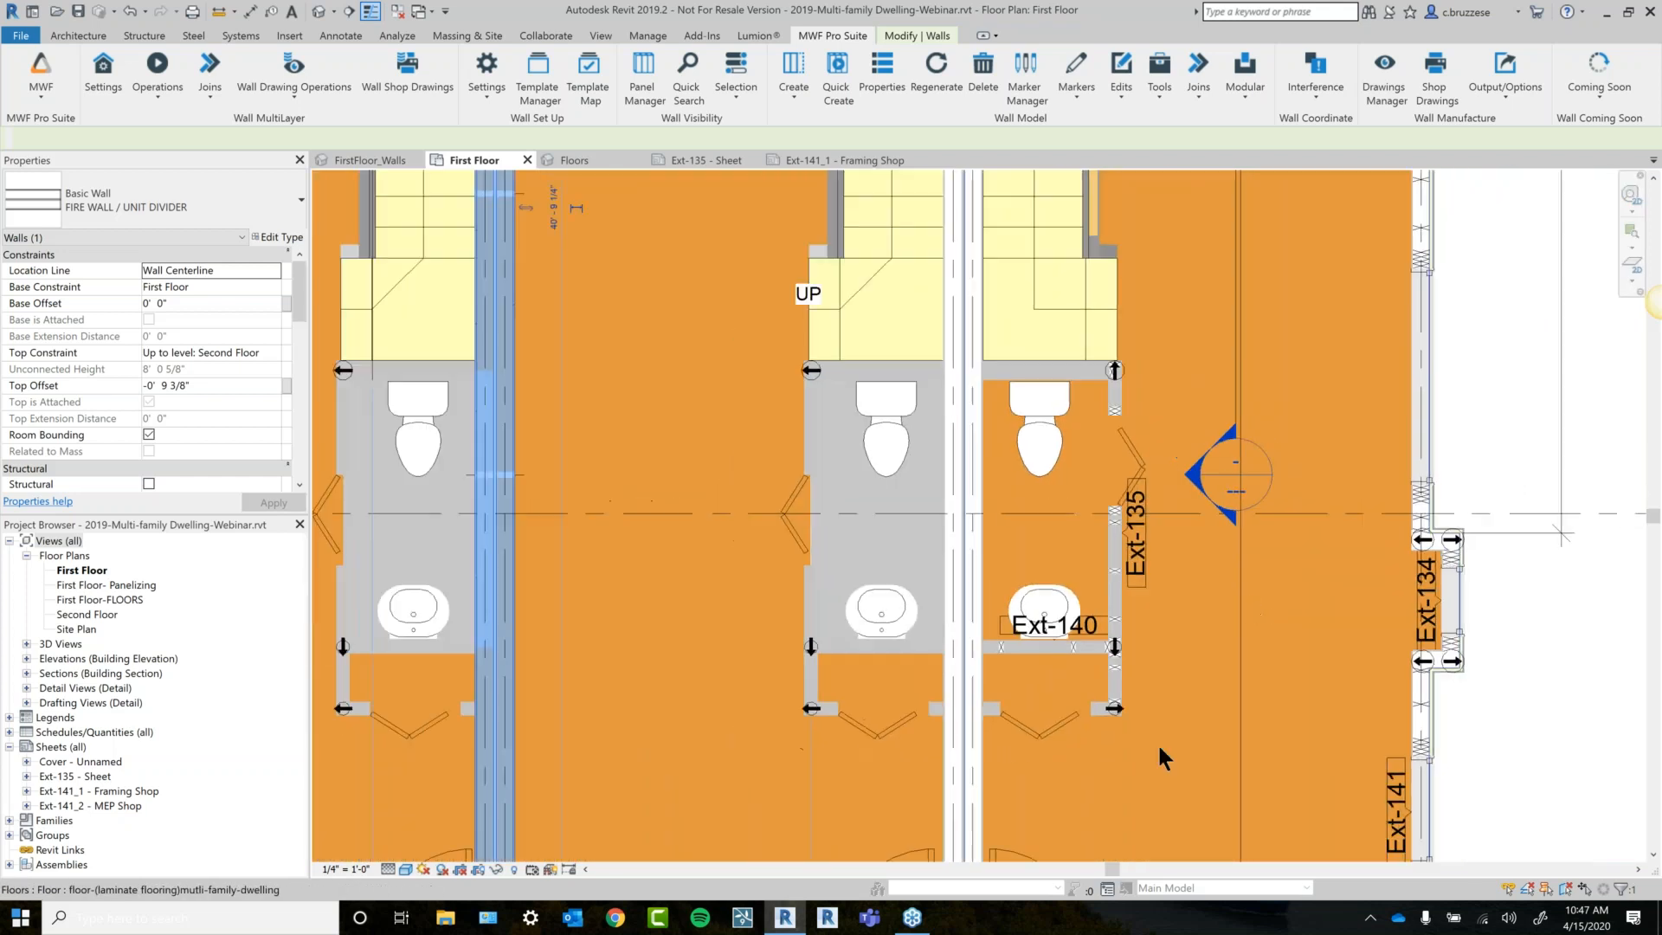
{"action": "middle_click_drag", "start_coordinate": [1157, 743], "coordinate": [822, 590]}
{"action": "scroll", "coordinate": [909, 546], "scroll_direction": "down", "scroll_amount": 1}
{"action": "middle_click_drag", "start_coordinate": [913, 551], "coordinate": [914, 756]}
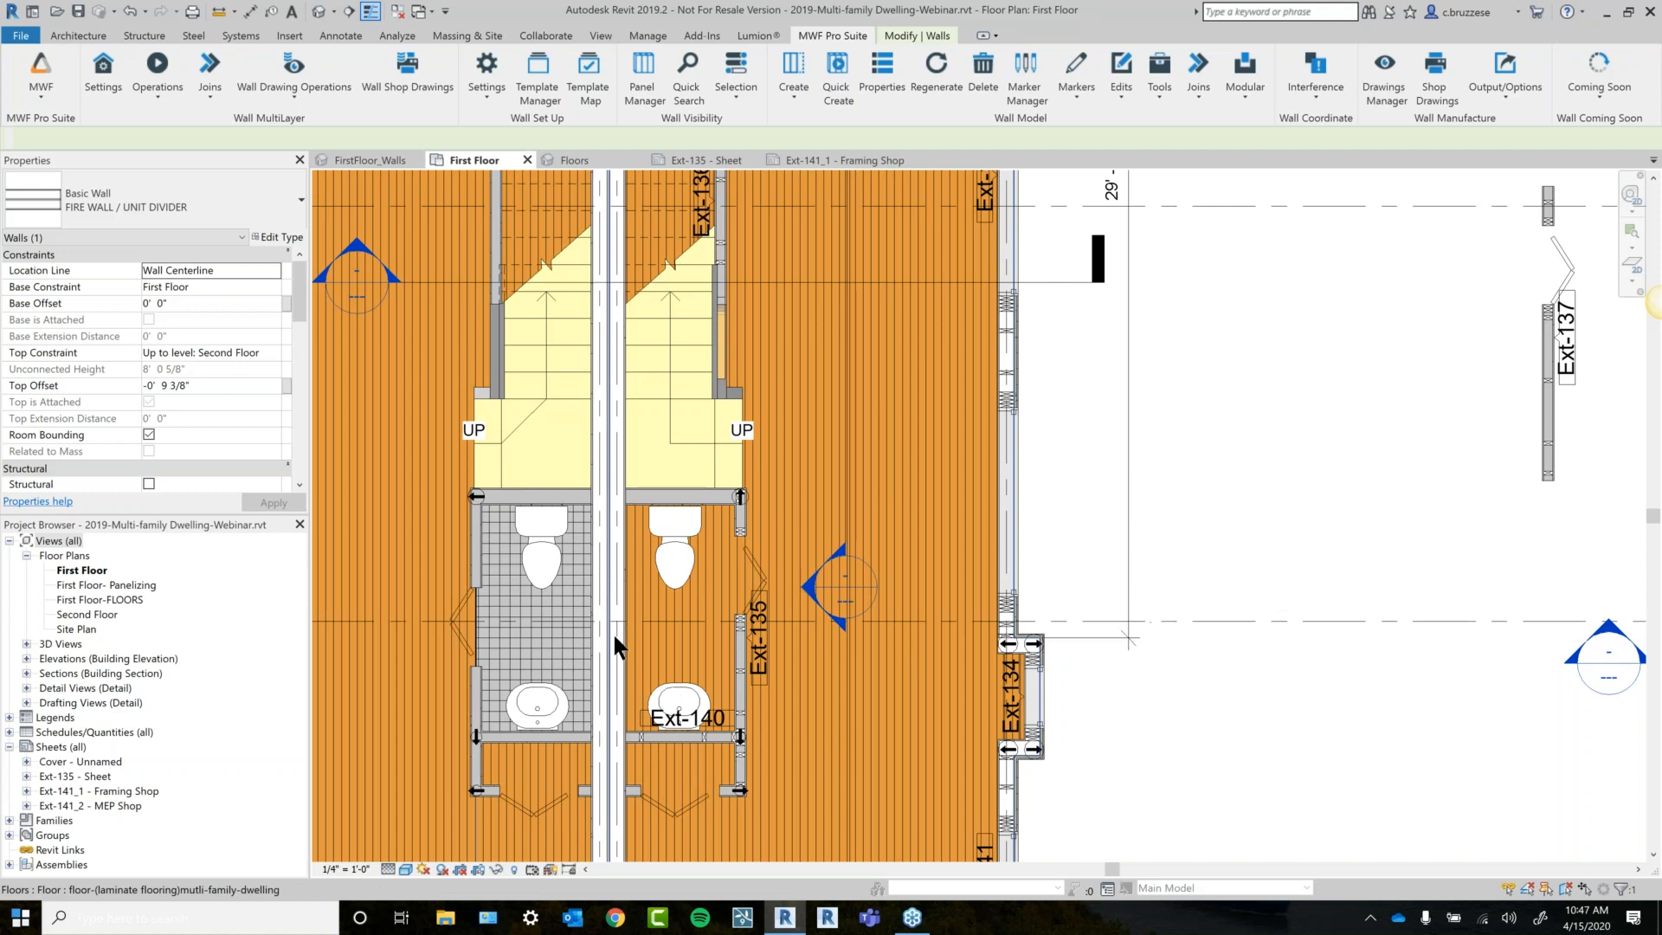
{"action": "middle_click_drag", "start_coordinate": [613, 632], "coordinate": [933, 606]}
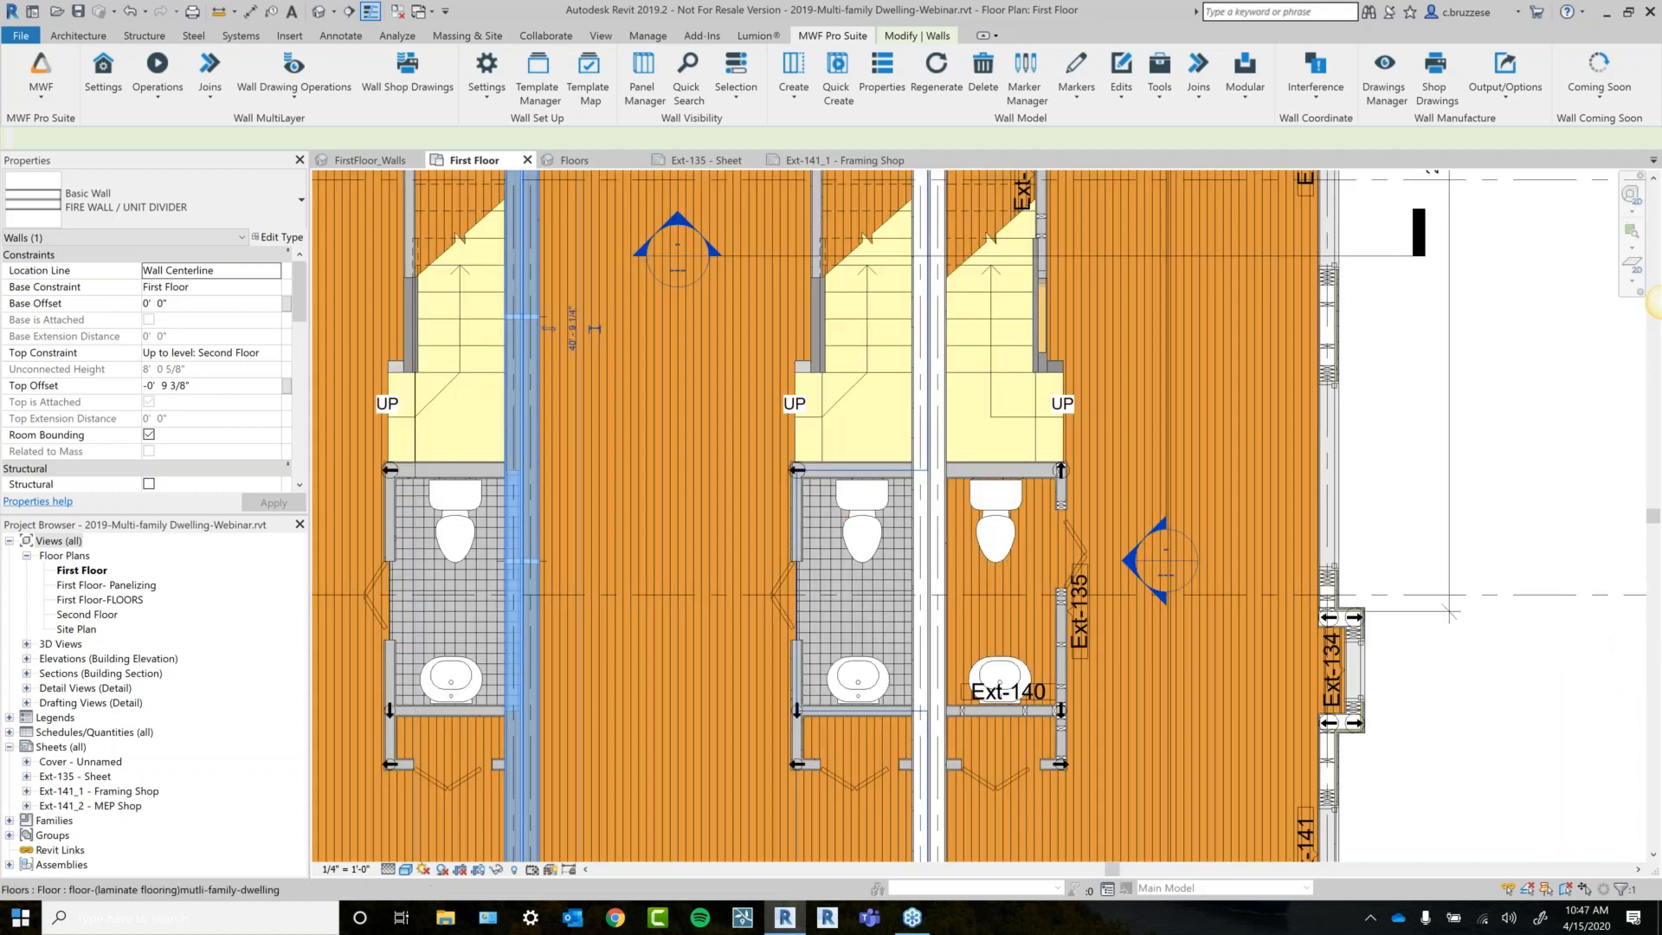
{"action": "scroll", "coordinate": [519, 558], "scroll_direction": "up", "scroll_amount": 2}
{"action": "left_click", "coordinate": [574, 572]}
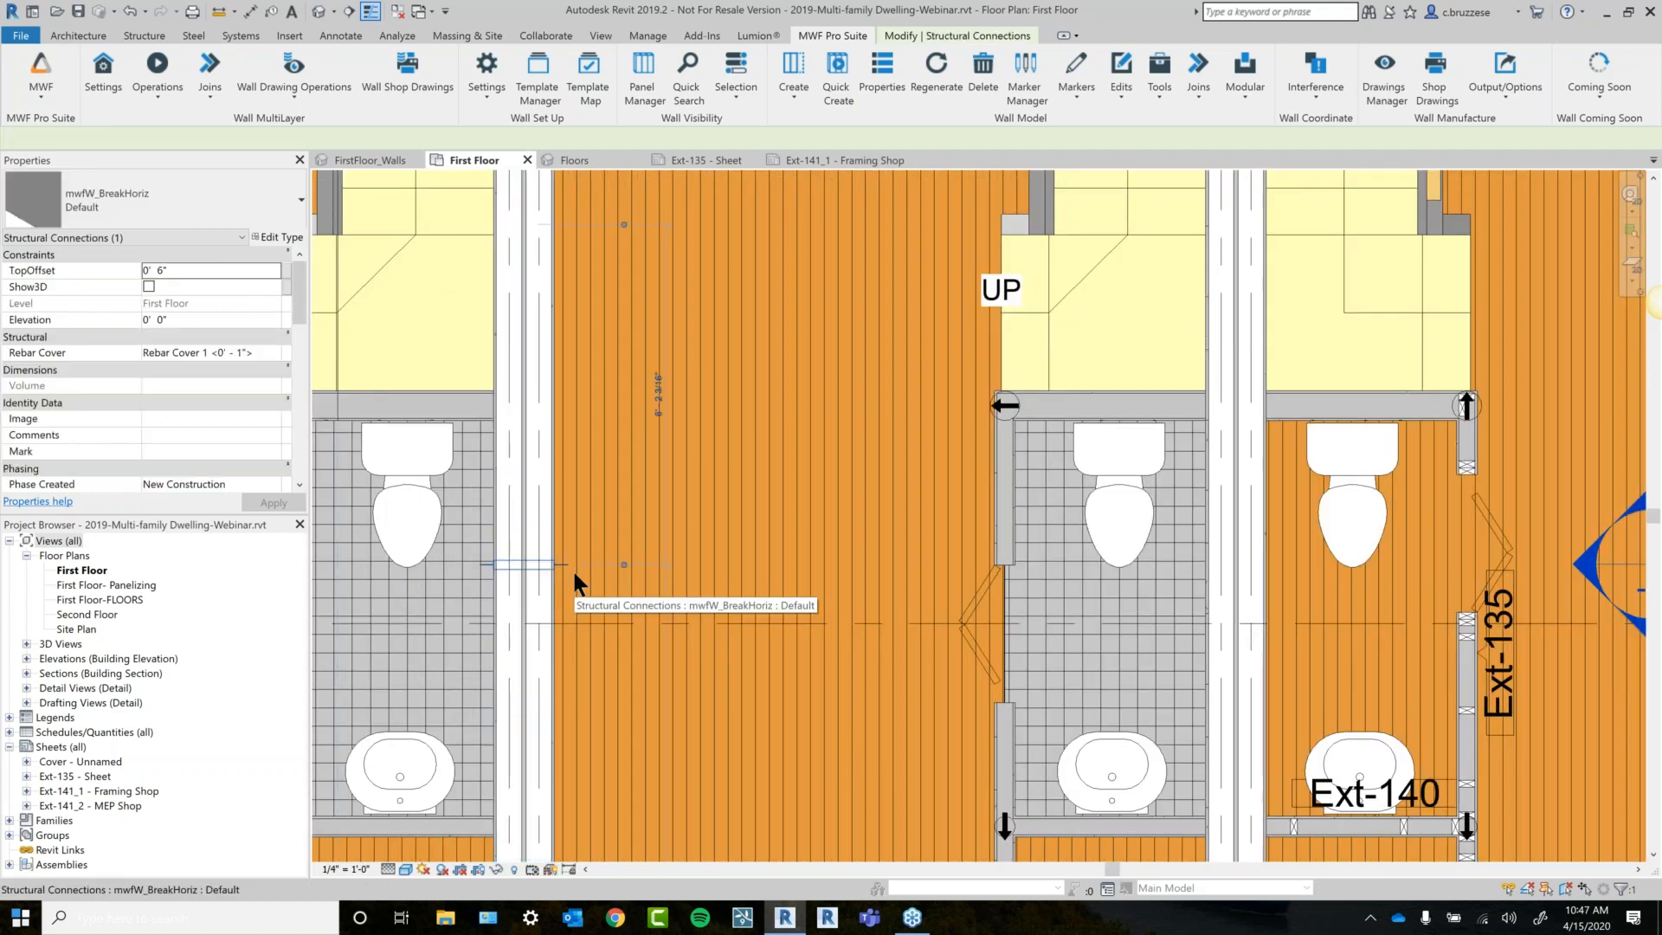
Review the End Studs settings in the MWF properties of wall panel Ext-135, and dismiss the dialogs.
{"action": "left_click", "coordinate": [1470, 644]}
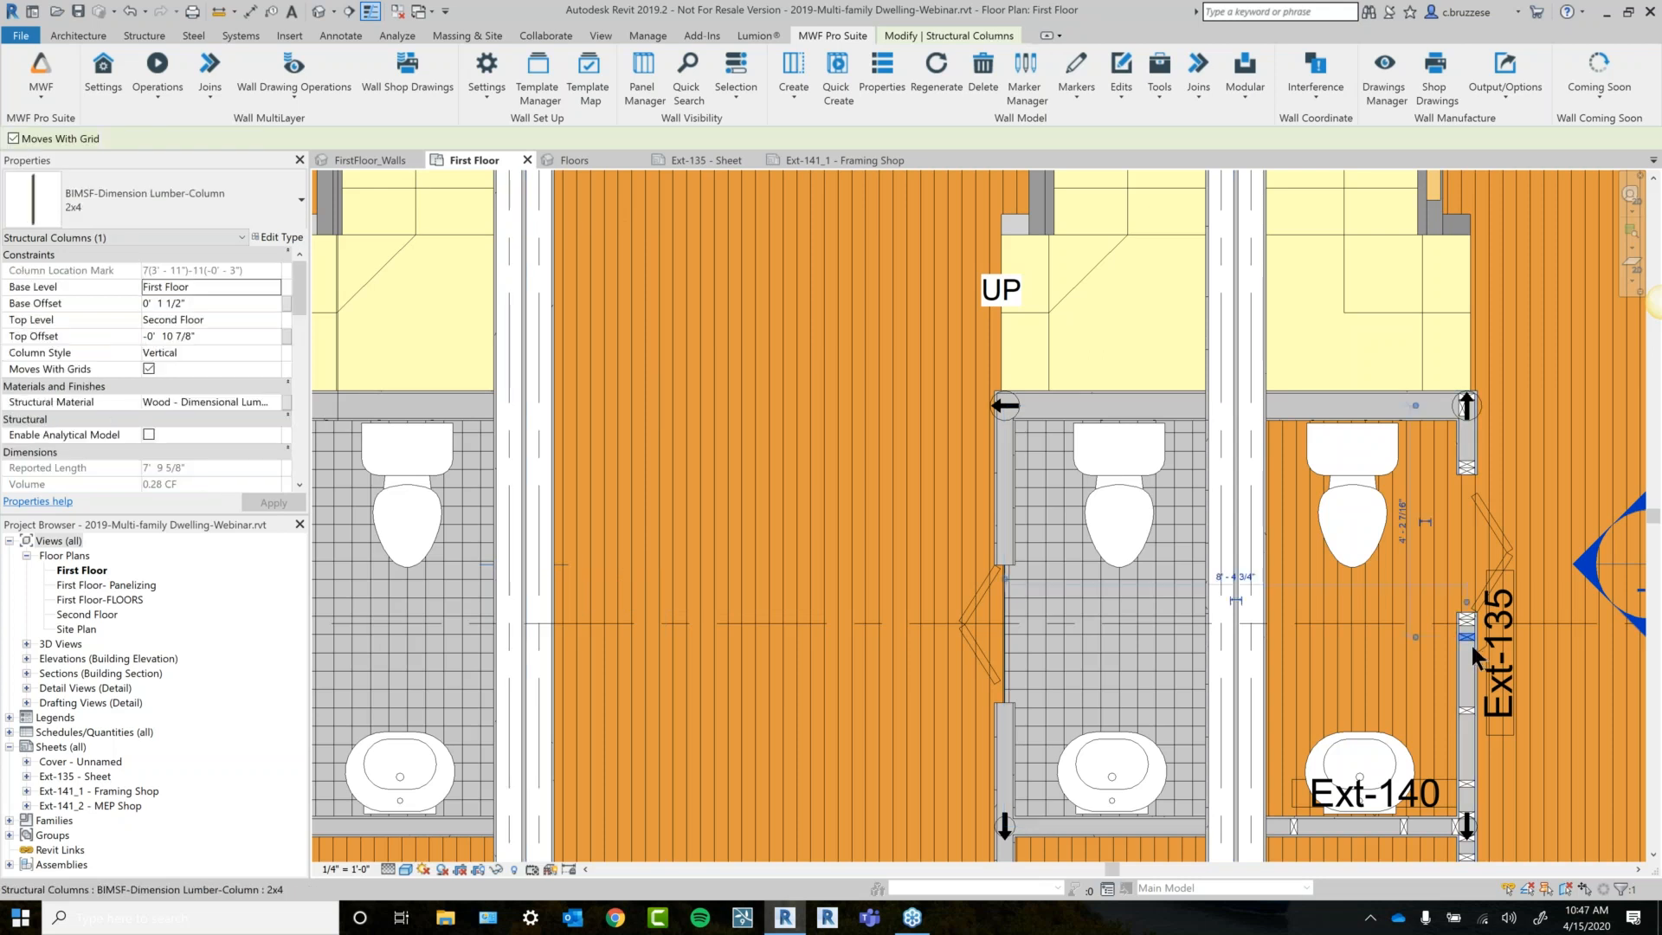
{"action": "left_click", "coordinate": [891, 61]}
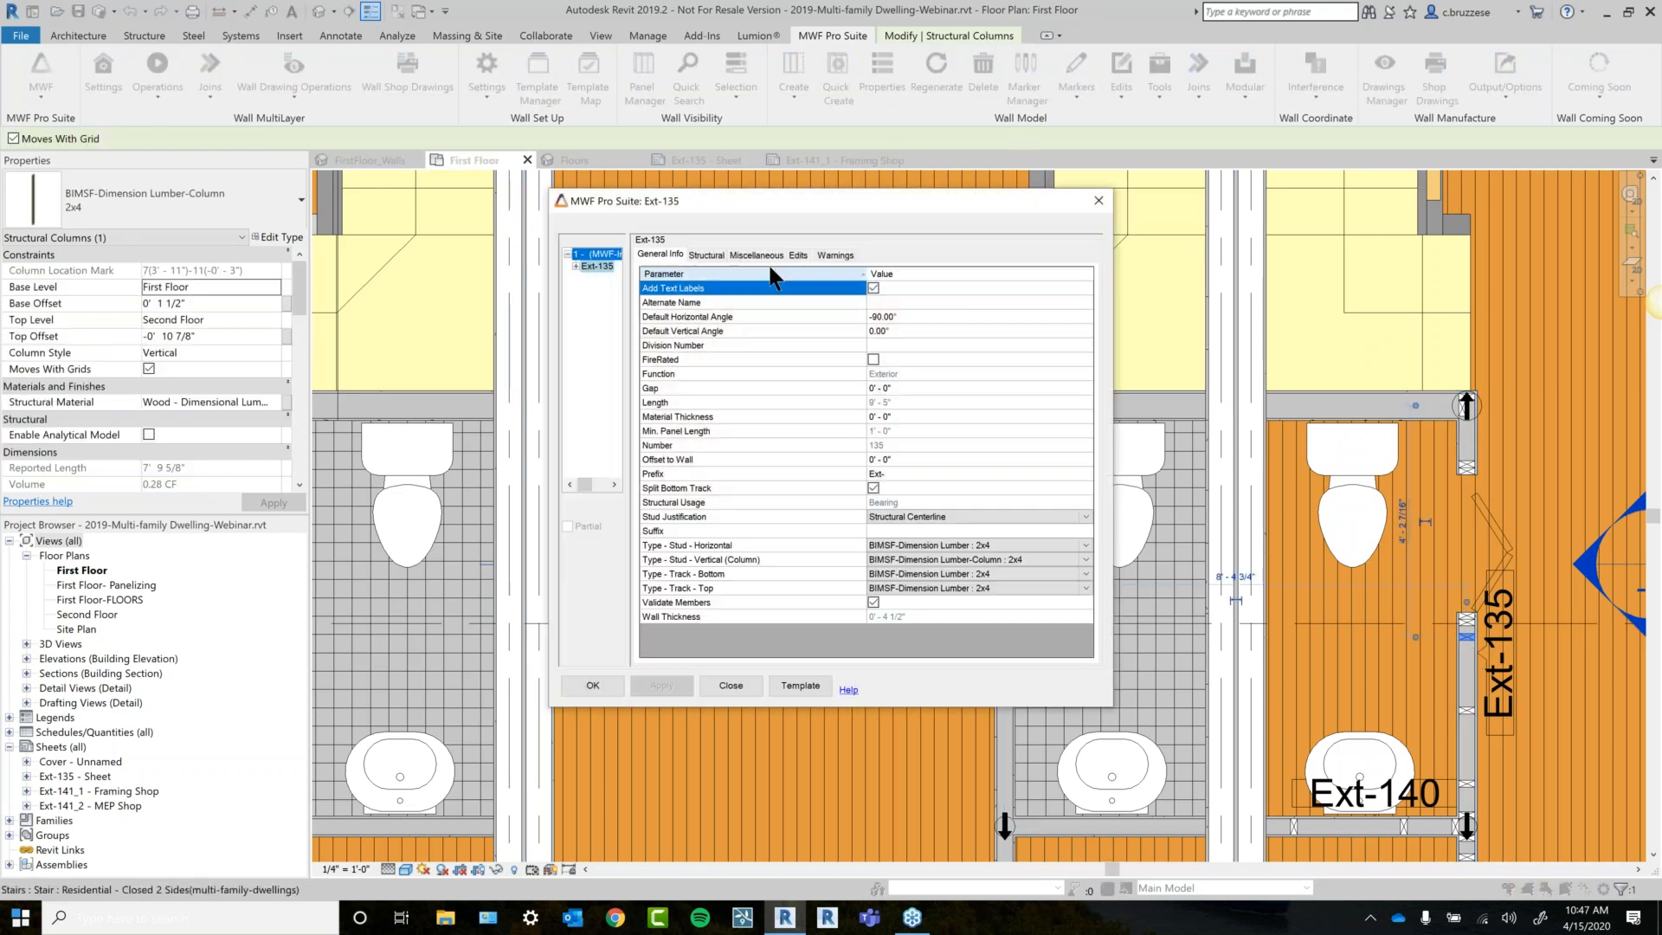
{"action": "left_click", "coordinate": [756, 255]}
{"action": "left_click", "coordinate": [684, 344]}
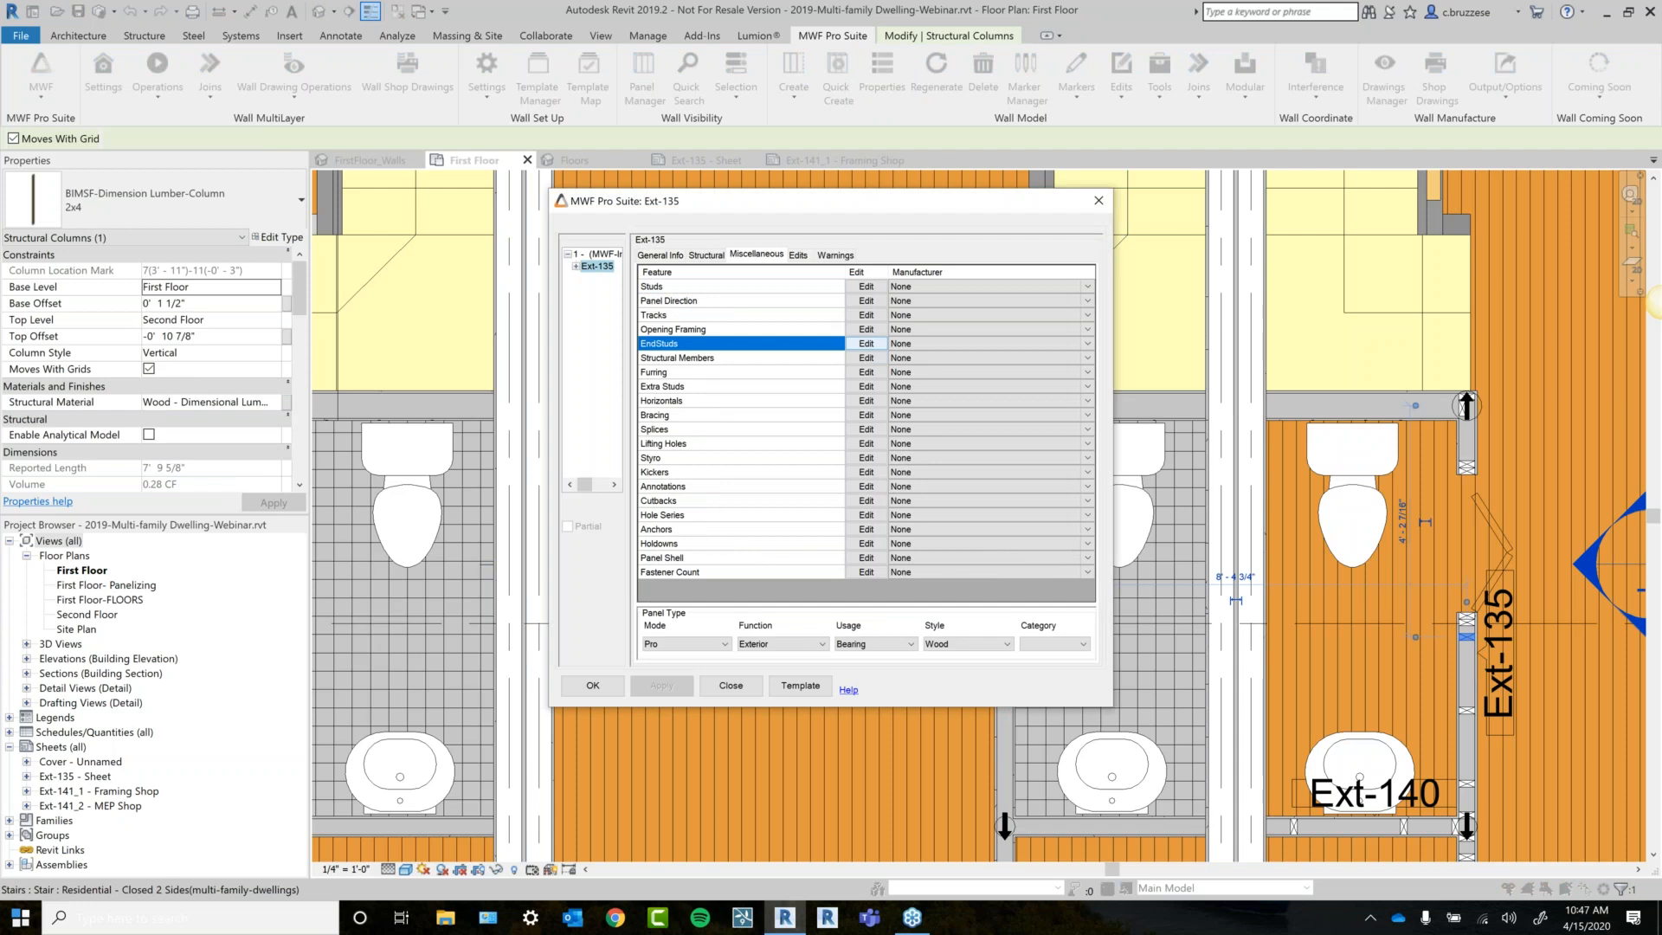
{"action": "left_click", "coordinate": [869, 343]}
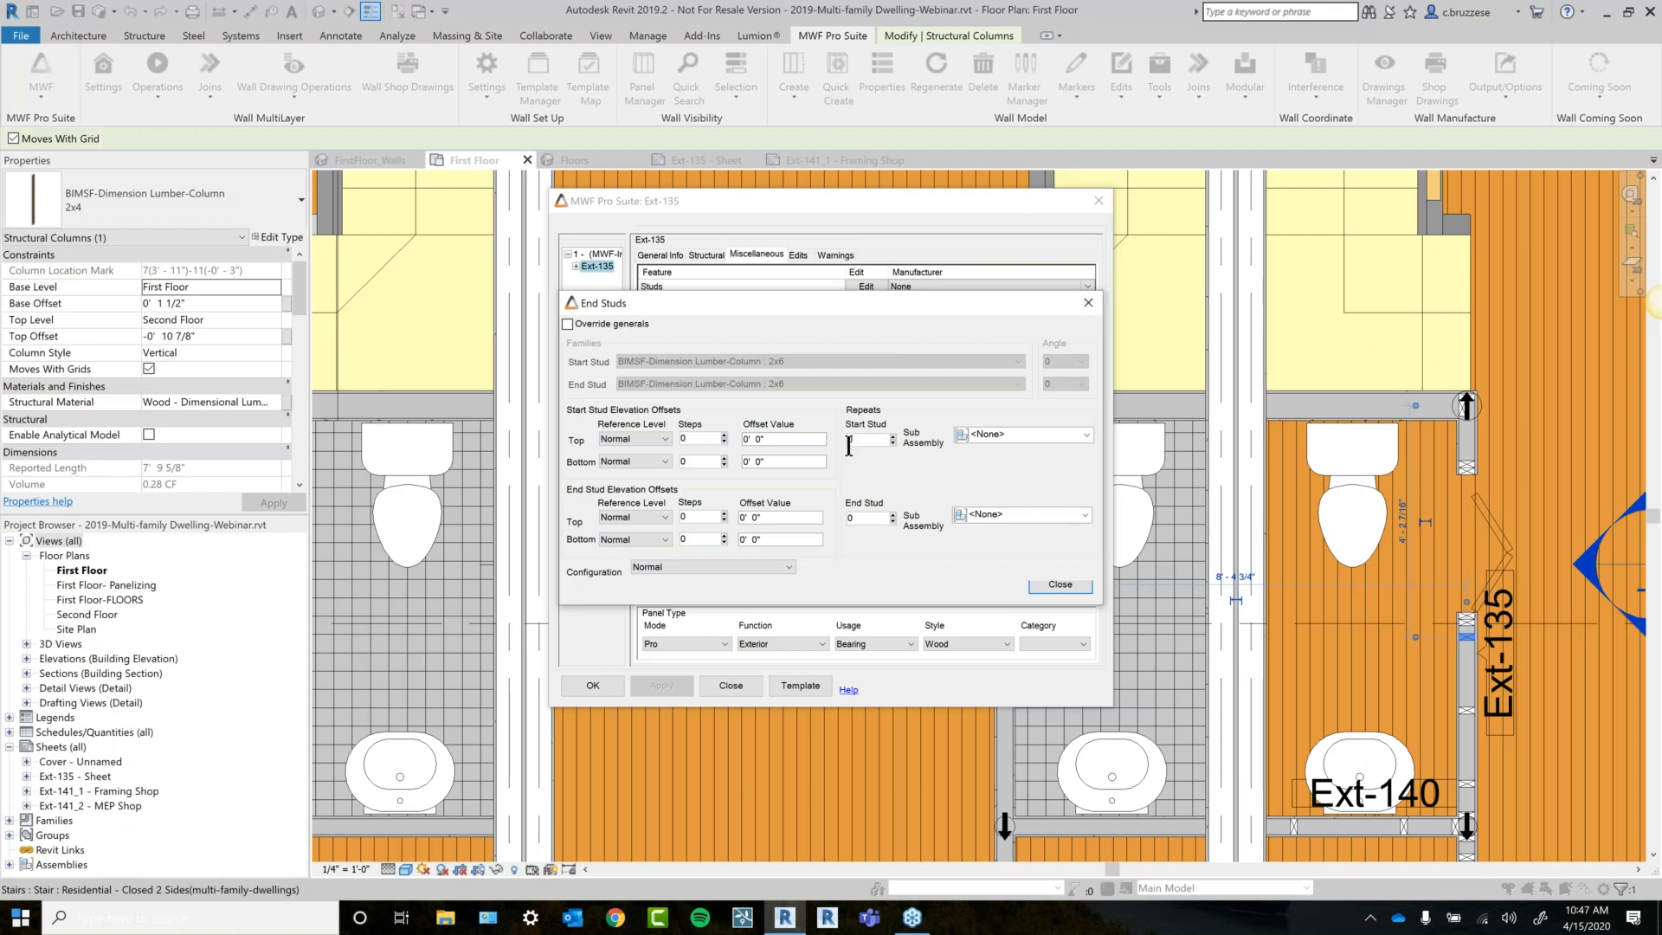
{"action": "left_click", "coordinate": [1089, 305]}
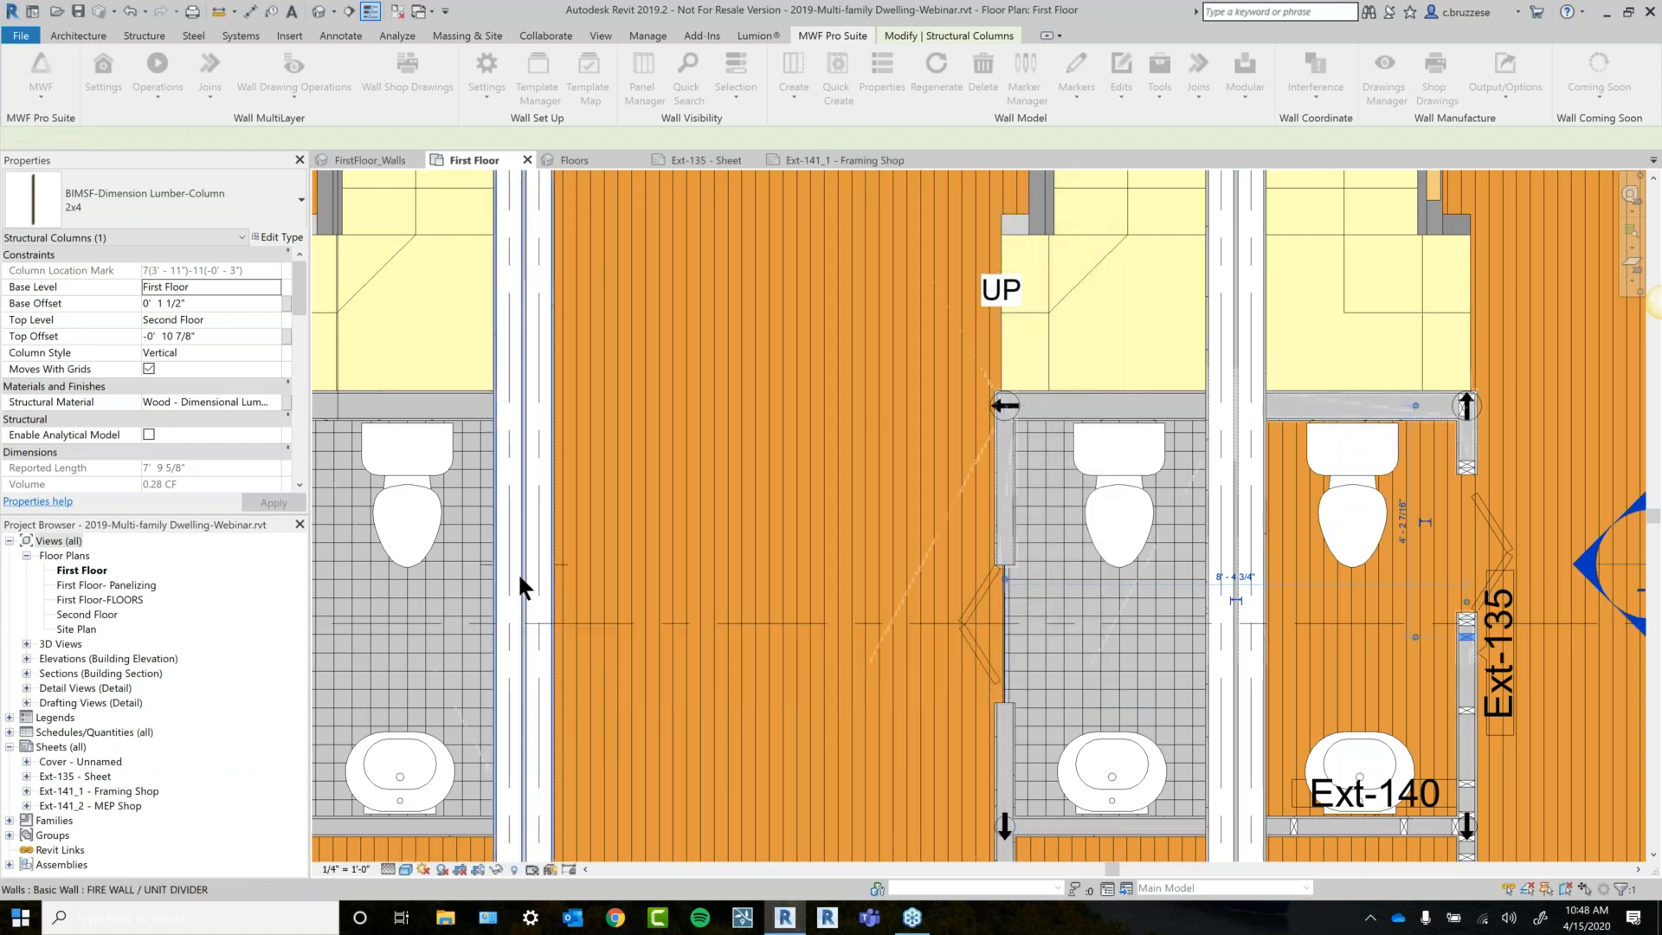
Reselect the fire wall's split marker beside the bathroom and compare its position with the neighbouring unit walls.
{"action": "left_click", "coordinate": [563, 564]}
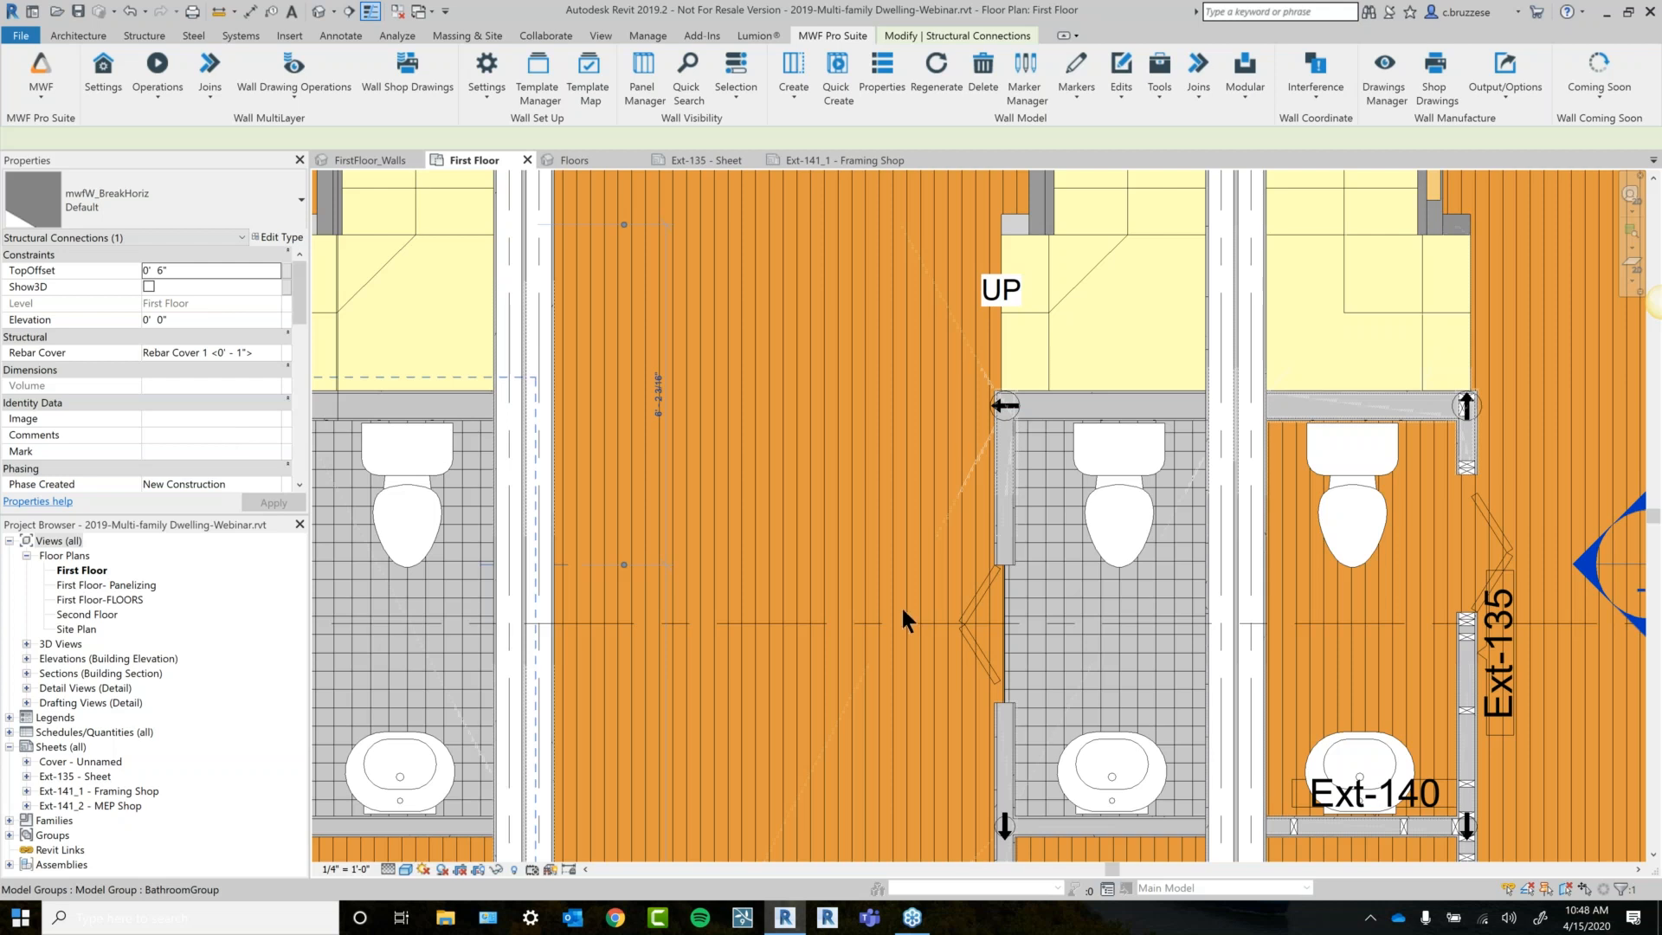
{"action": "scroll", "coordinate": [902, 609], "scroll_direction": "down", "scroll_amount": 3}
{"action": "scroll", "coordinate": [902, 610], "scroll_direction": "up", "scroll_amount": 2}
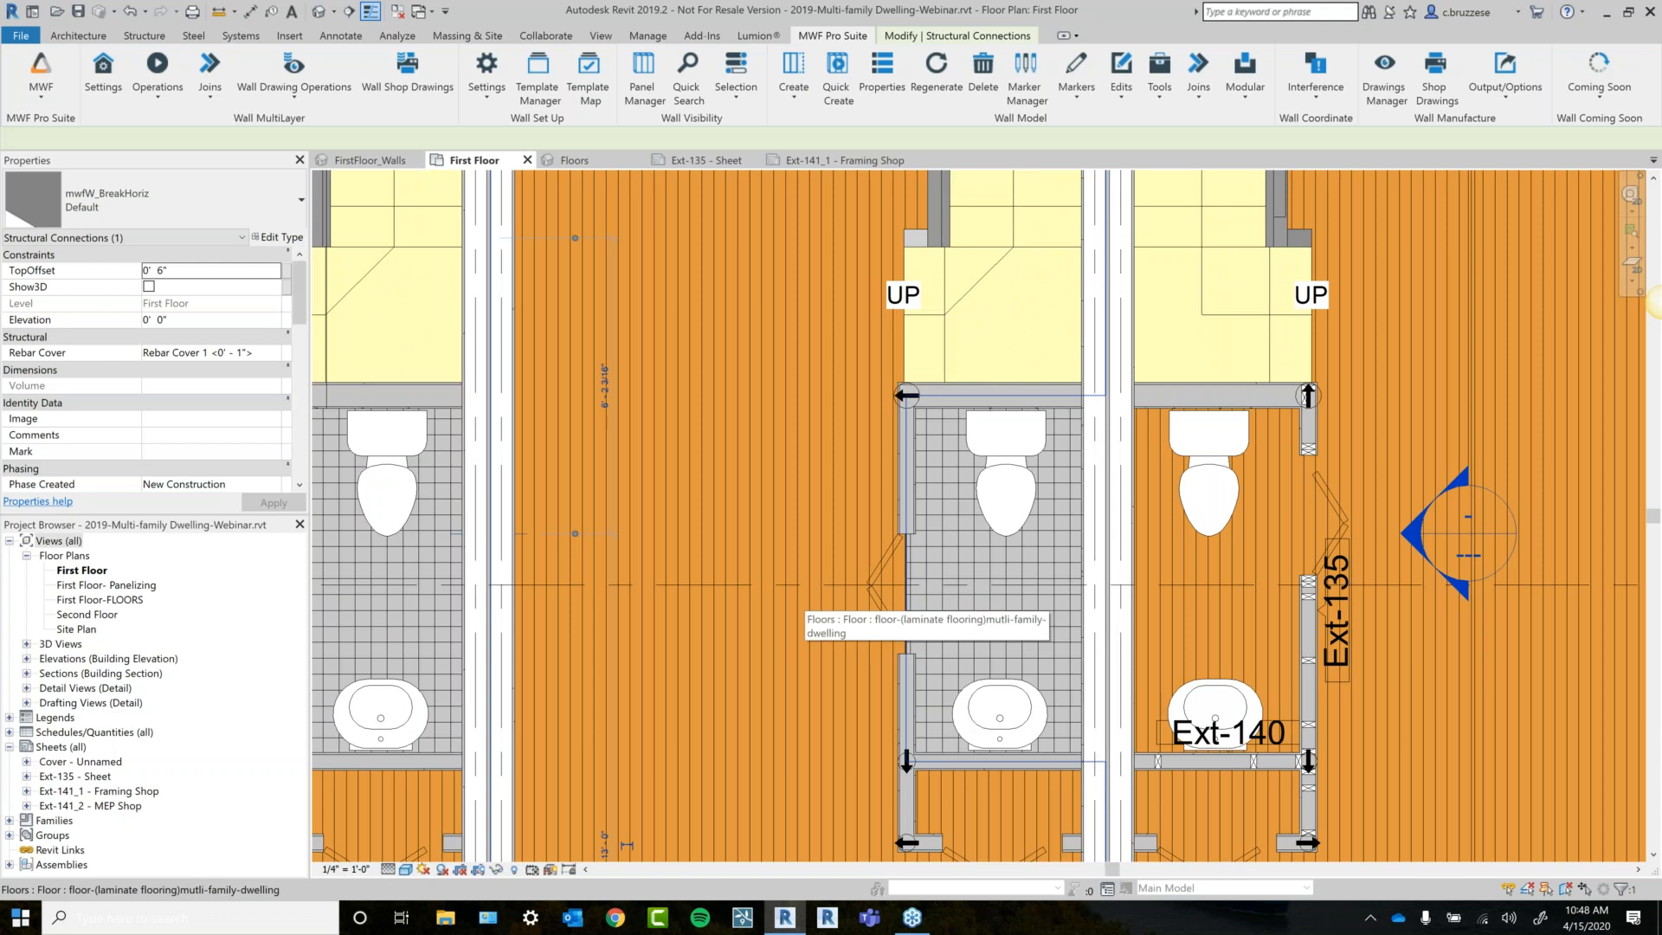
Try overriding the general end stud families of panel Ext-135 with the start stud set to None, and dismiss the panel properties unapplied.
{"action": "left_click", "coordinate": [1306, 597]}
{"action": "left_click", "coordinate": [882, 77]}
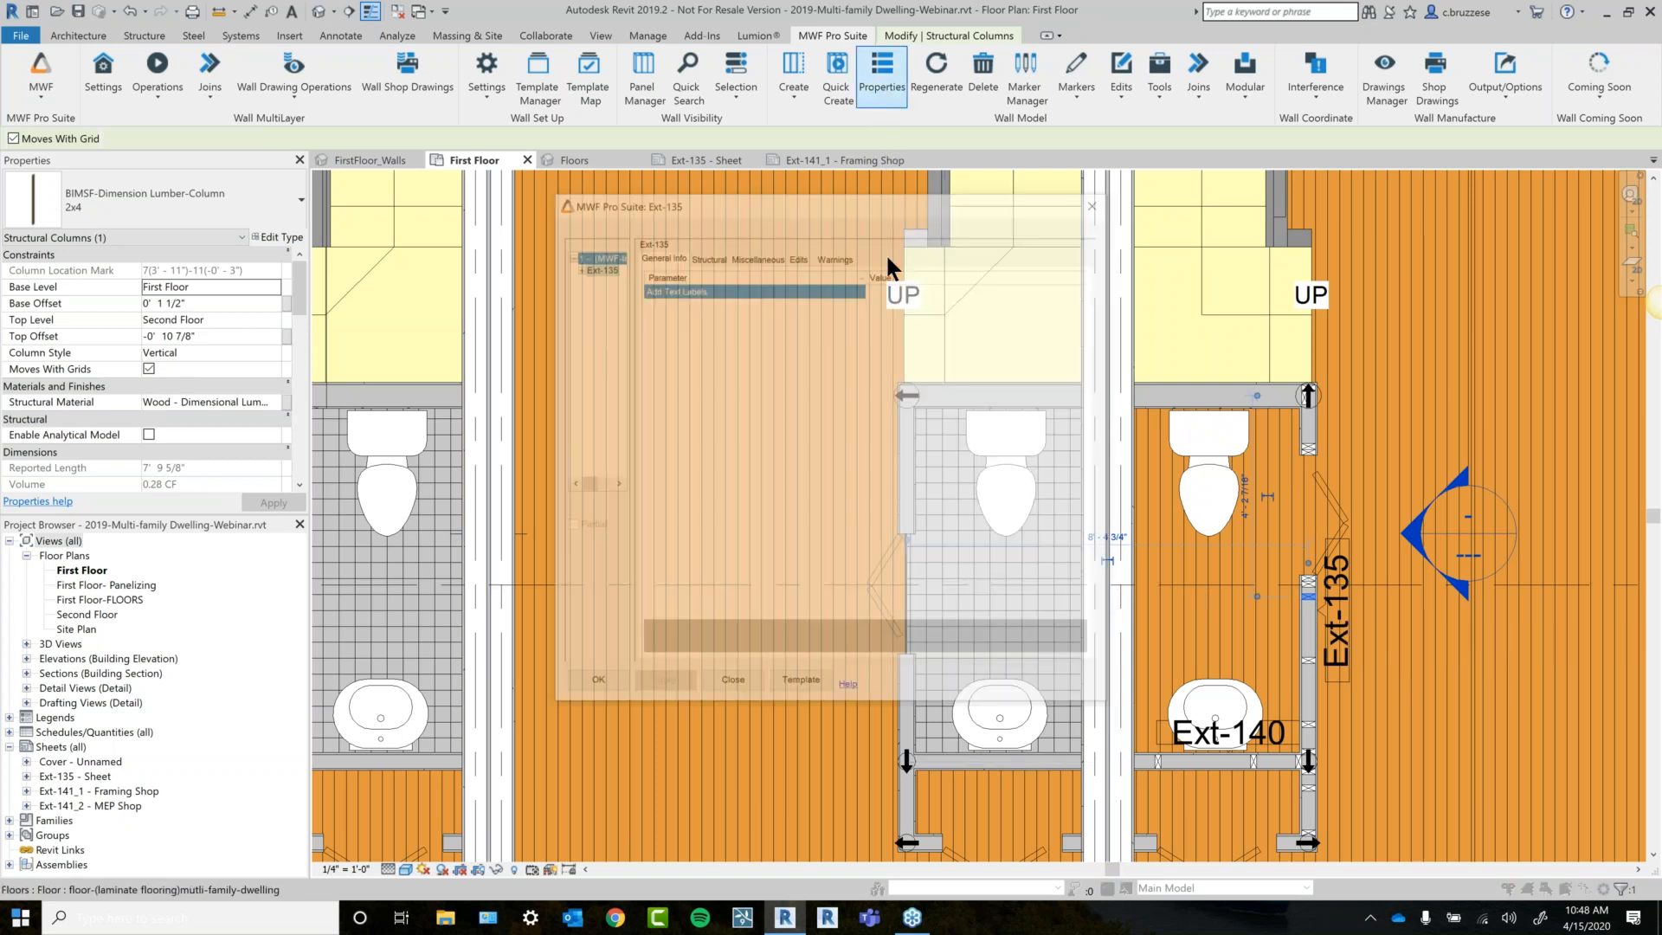
{"action": "left_click", "coordinate": [826, 346]}
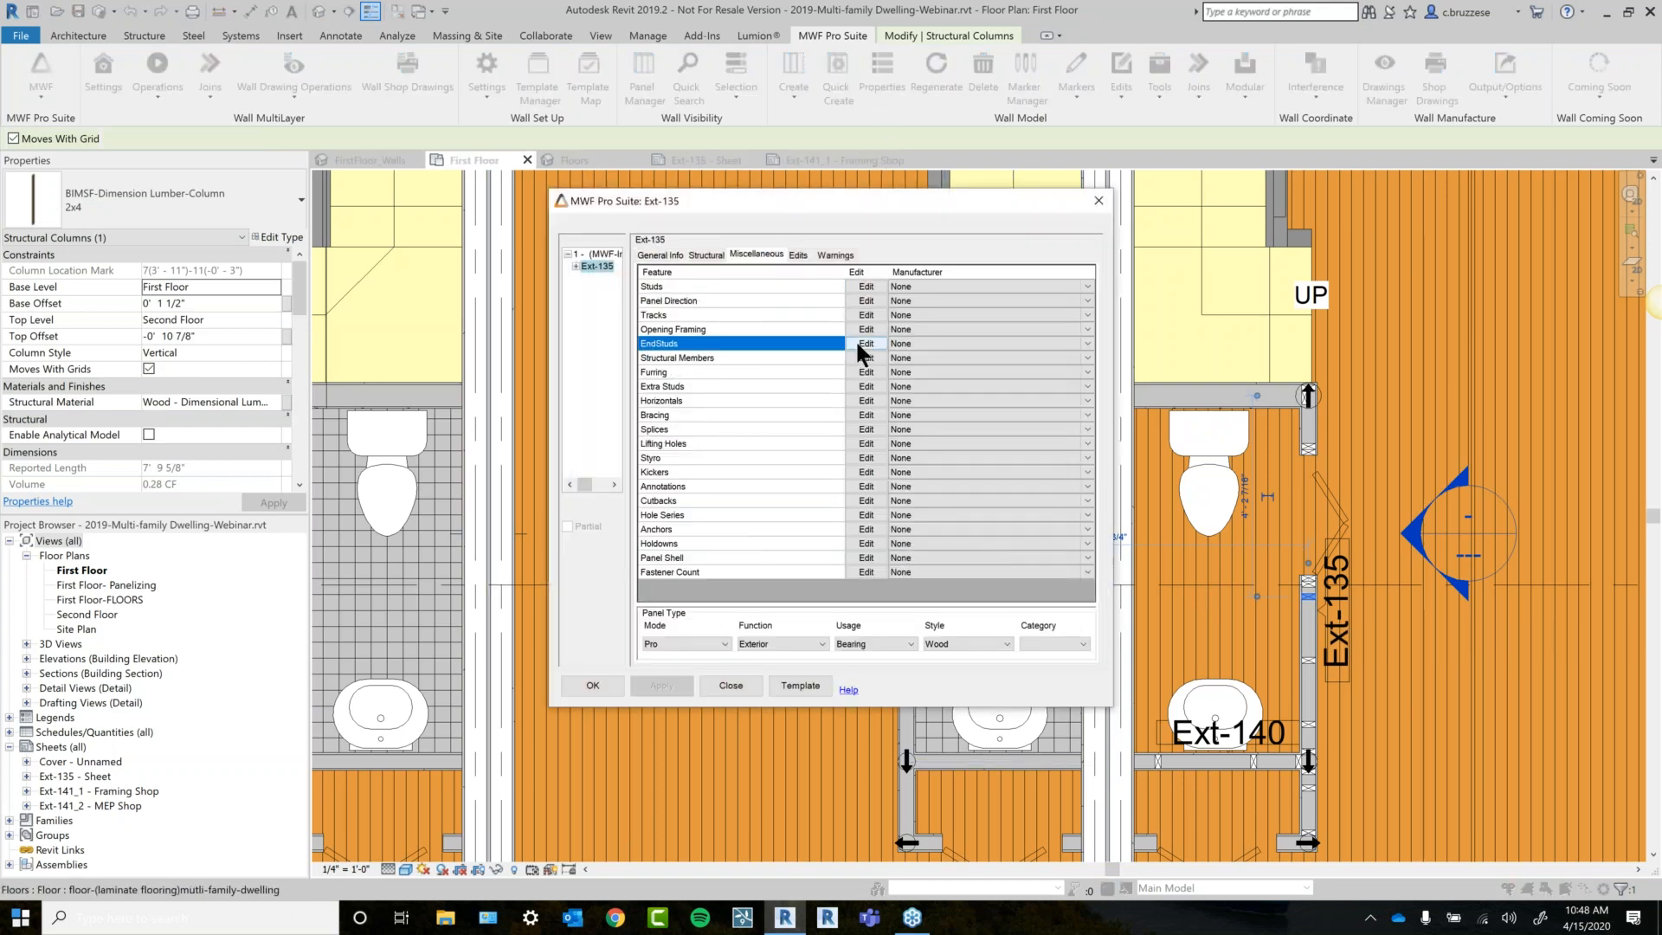
{"action": "left_click", "coordinate": [866, 344]}
{"action": "left_click", "coordinate": [718, 361]}
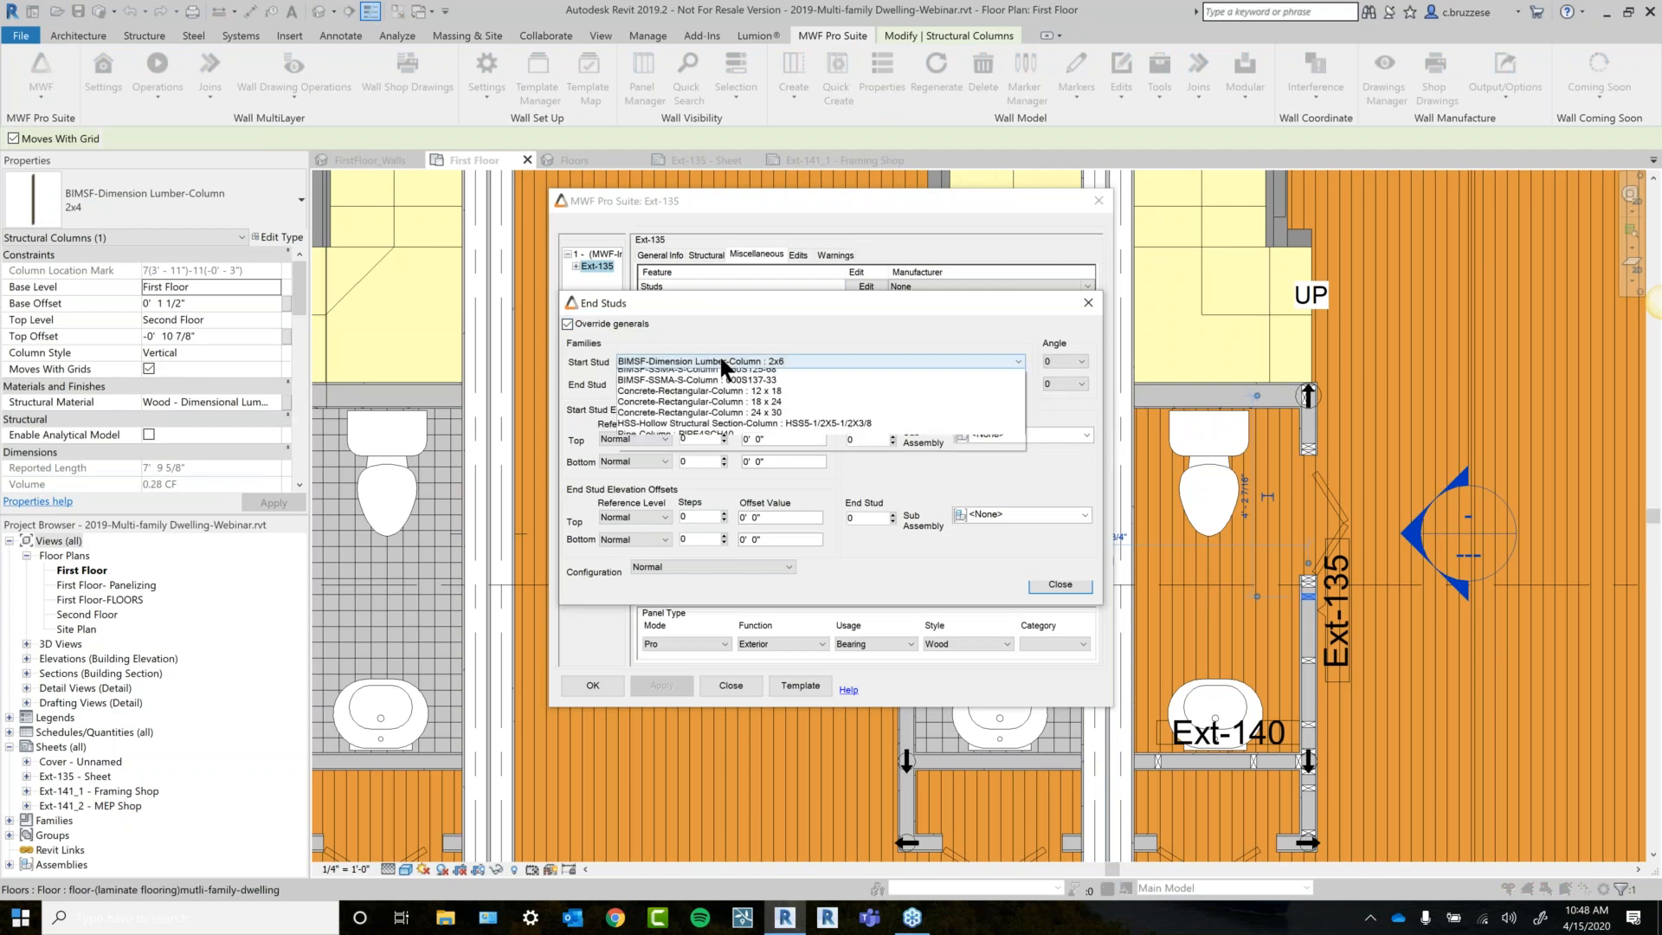
{"action": "left_click", "coordinate": [711, 375]}
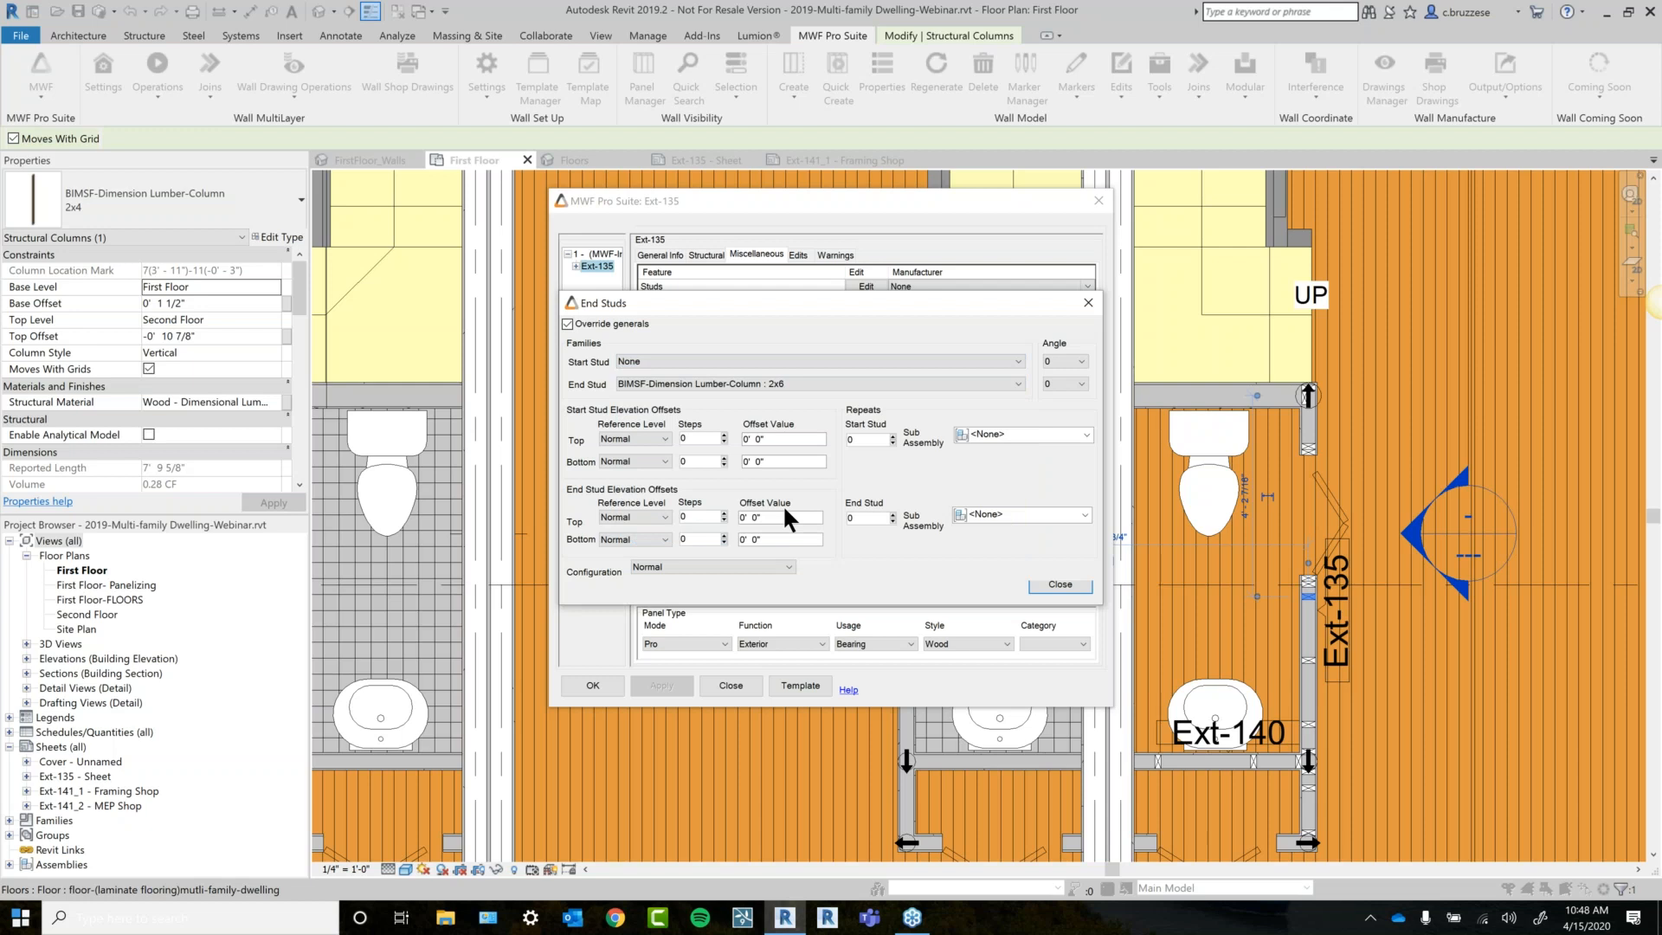
{"action": "left_click", "coordinate": [1088, 303]}
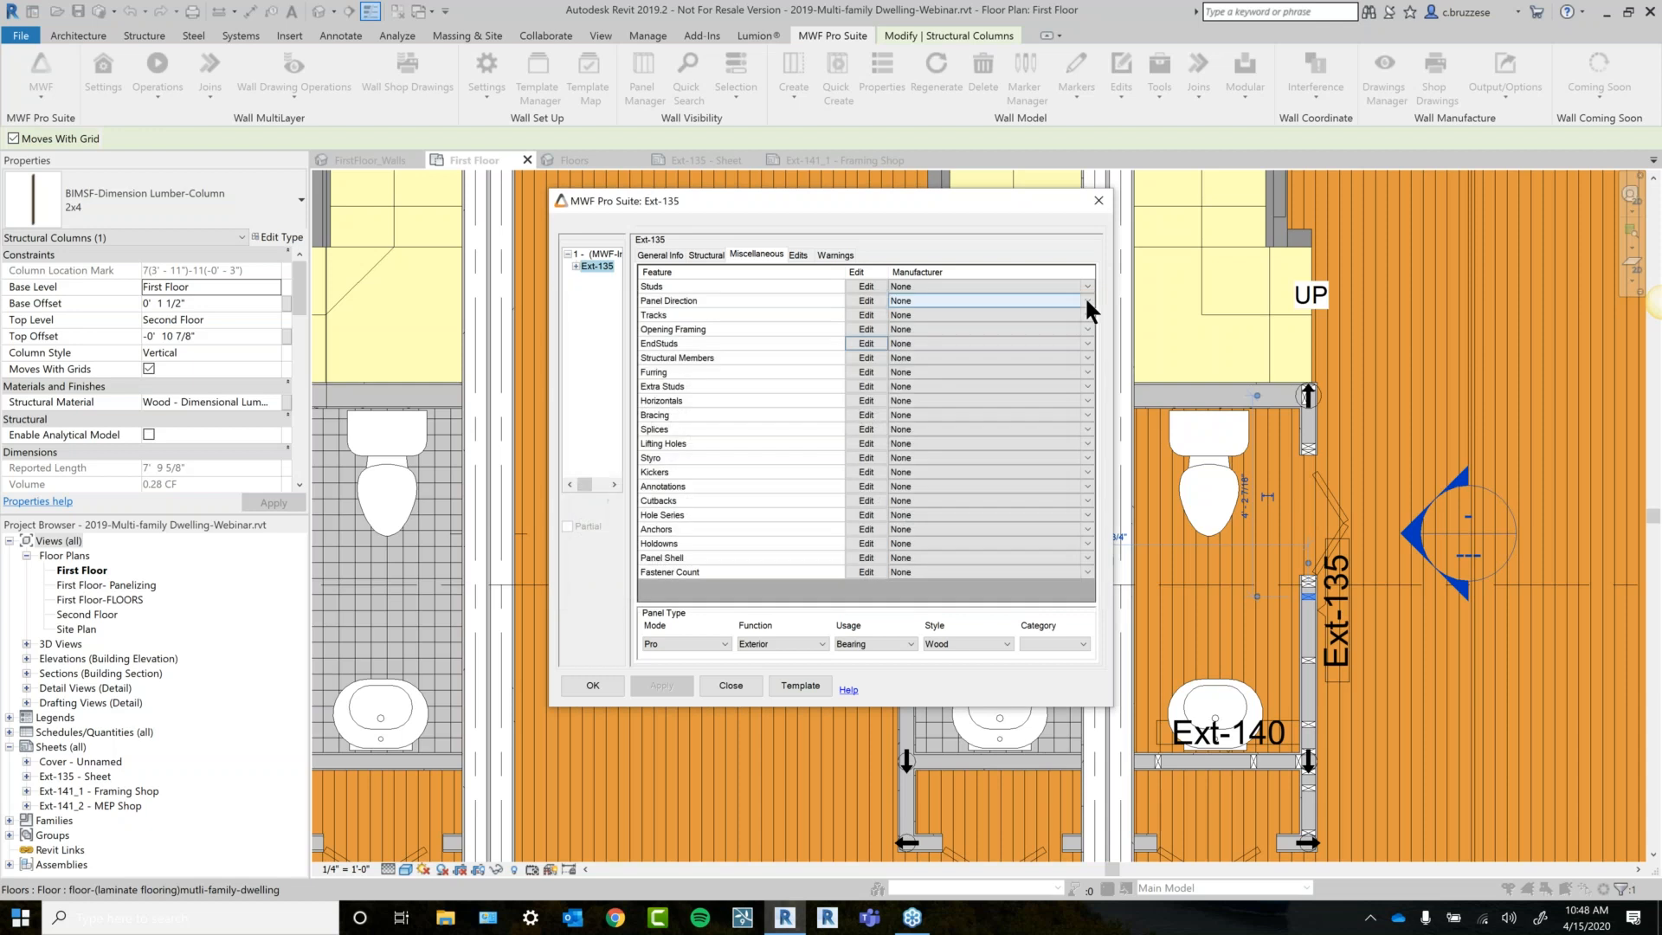
{"action": "left_click", "coordinate": [1106, 206]}
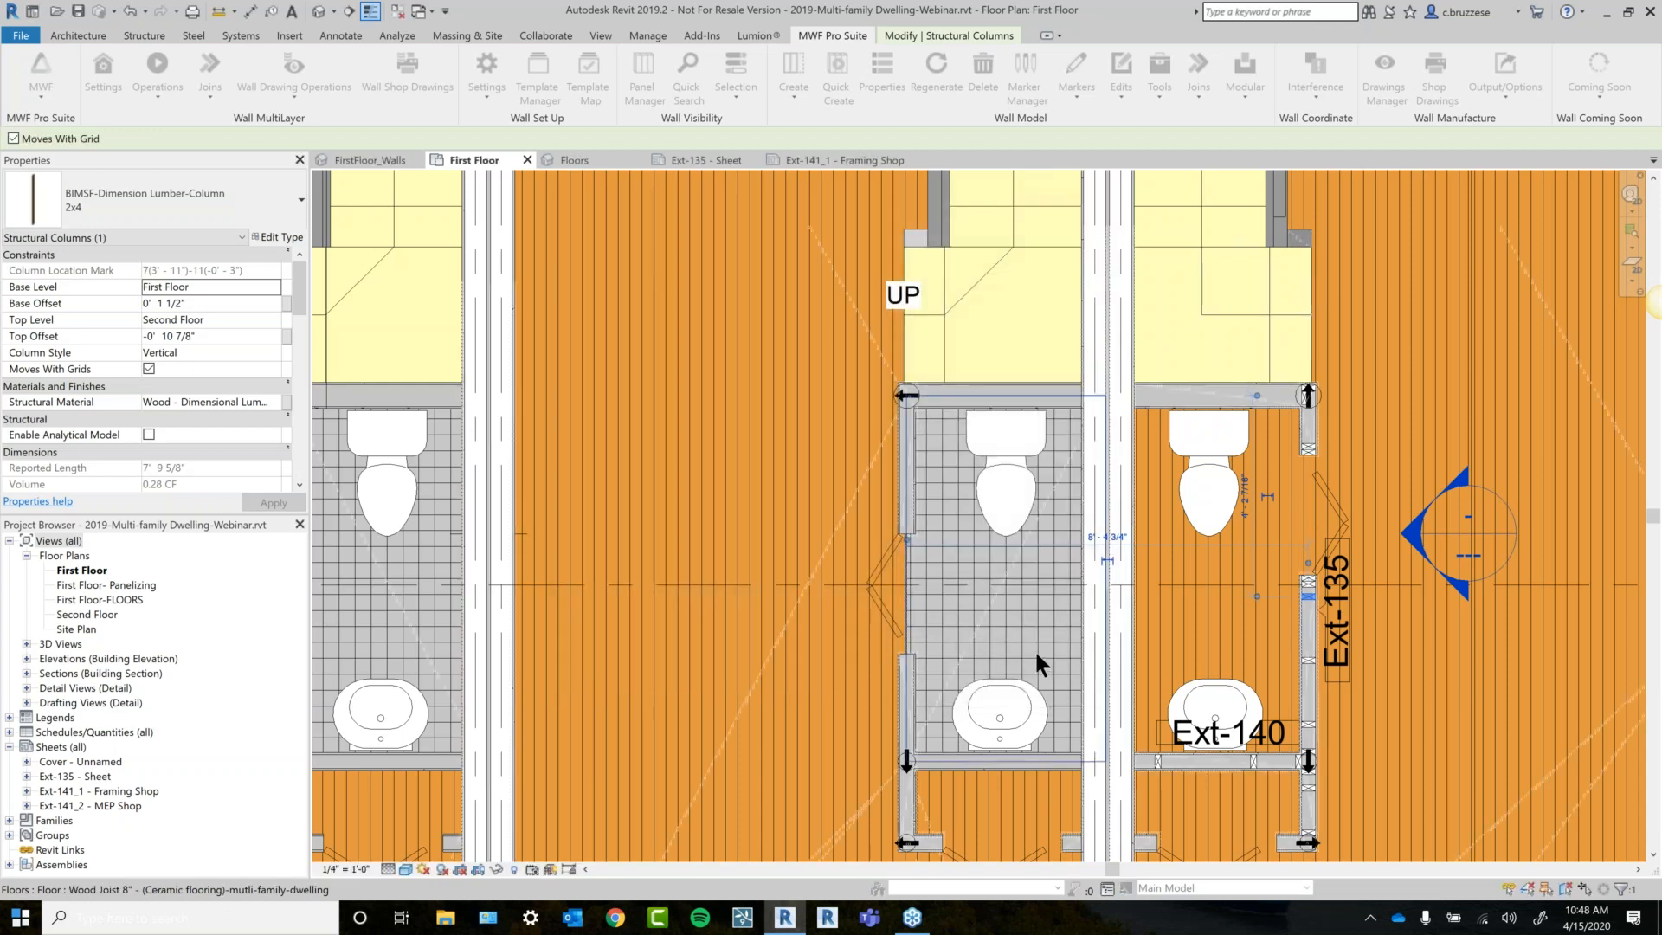